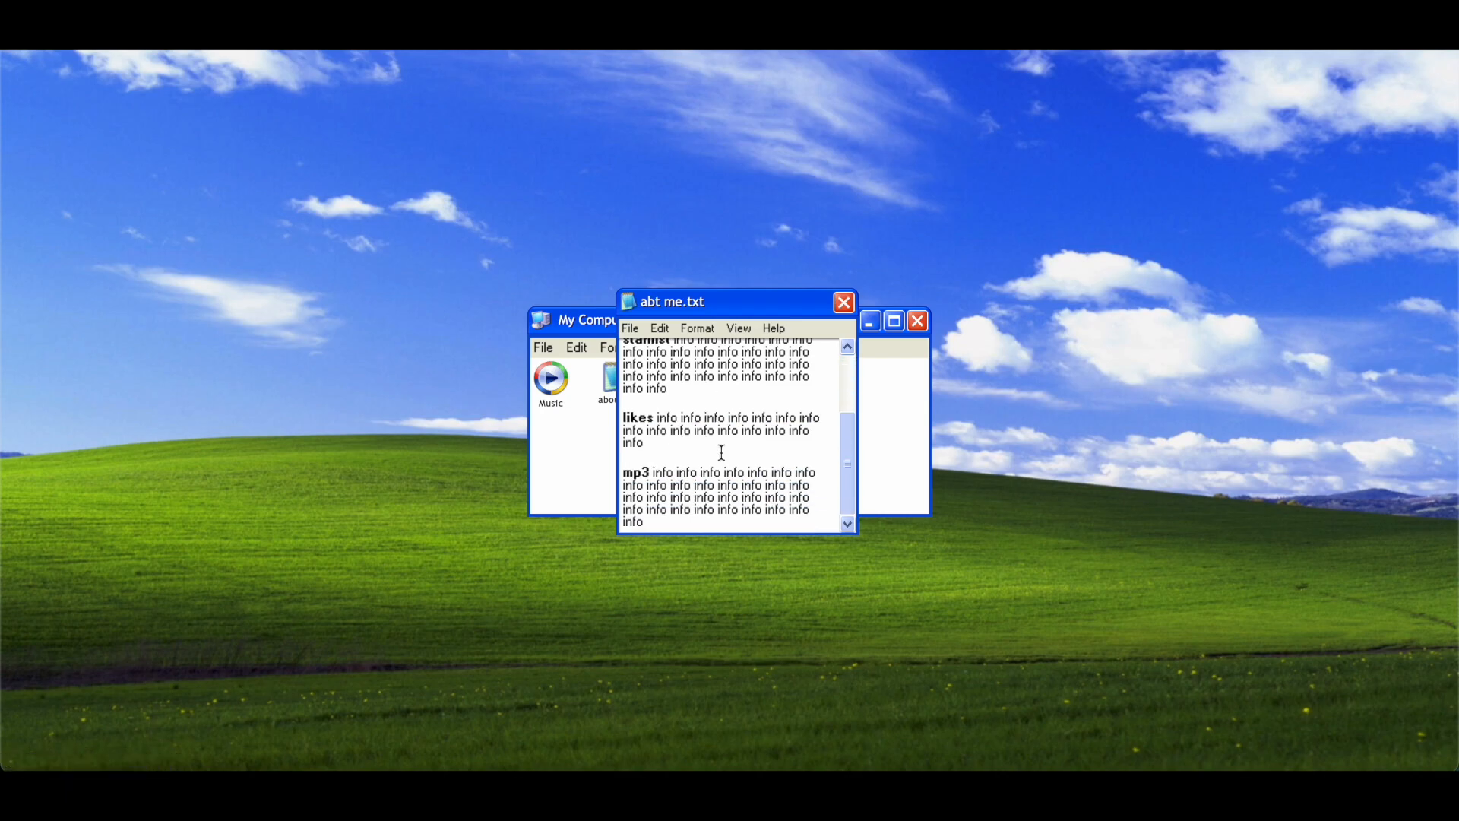
Examine the guides, messenger and music windows of the sample My Computer sites
click(845, 304)
click(687, 388)
scroll(704, 452, down, 2)
scroll(706, 456, up, 2)
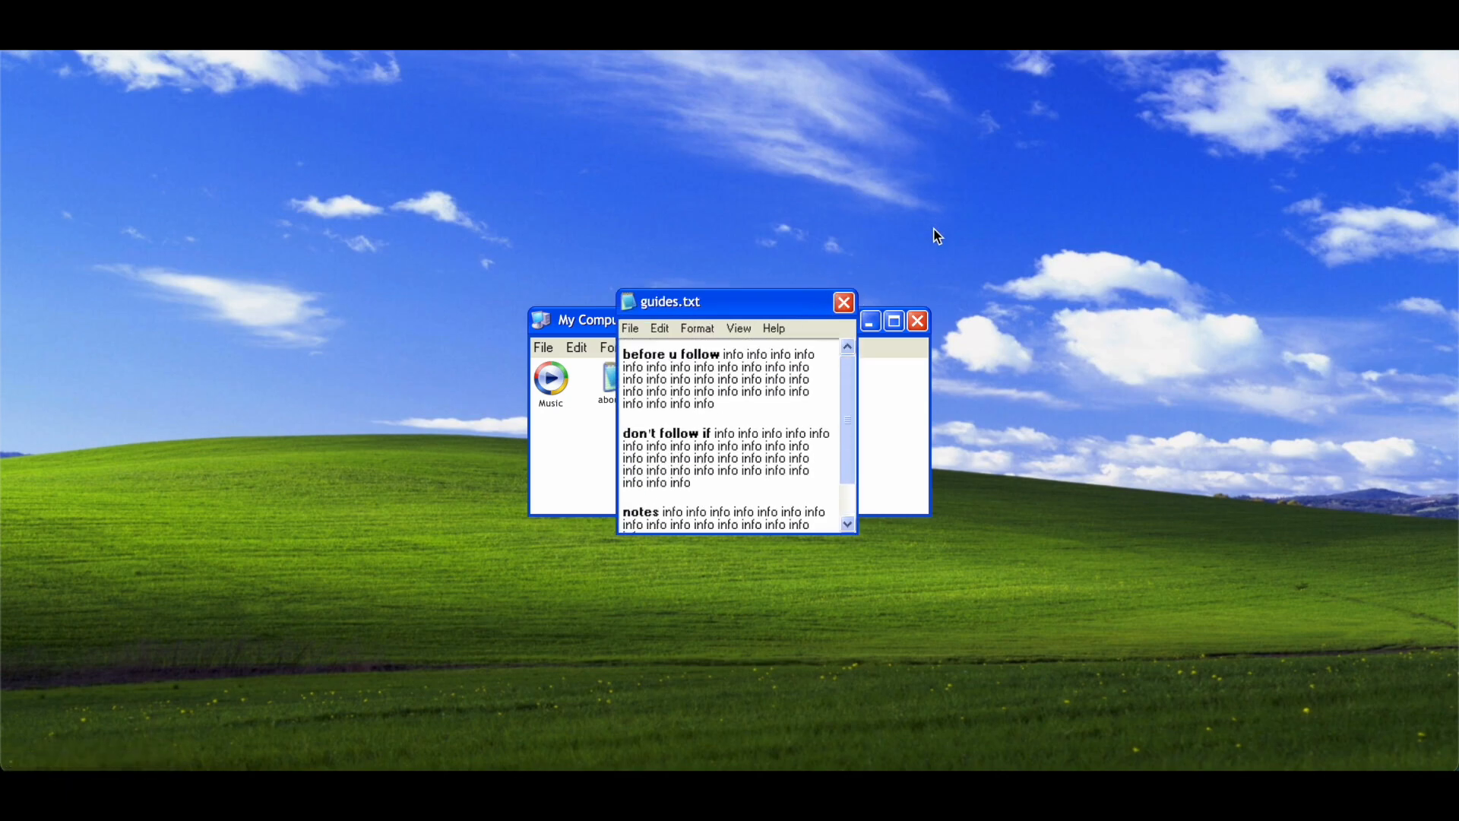
click(849, 305)
click(755, 381)
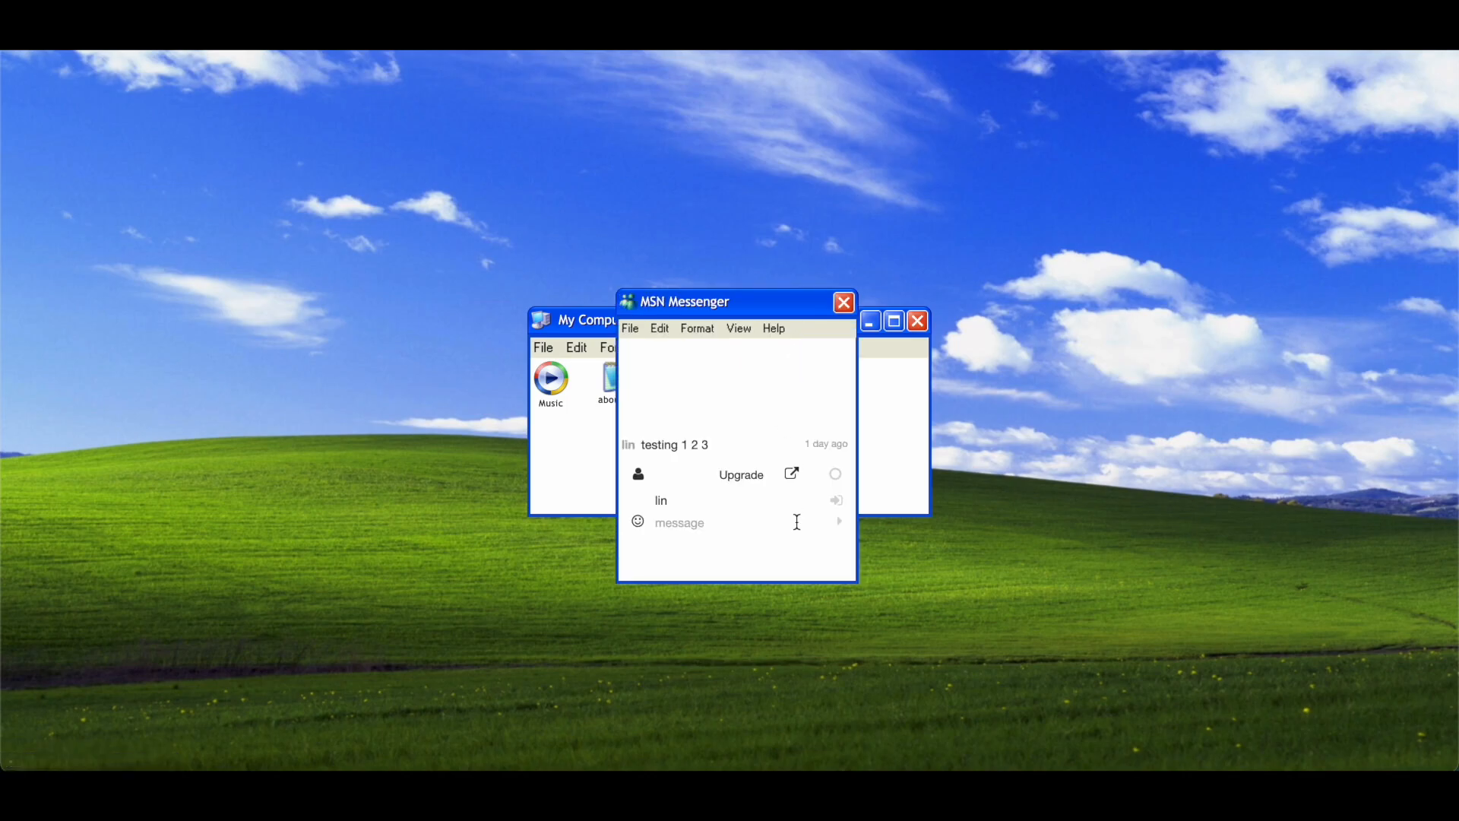
click(836, 304)
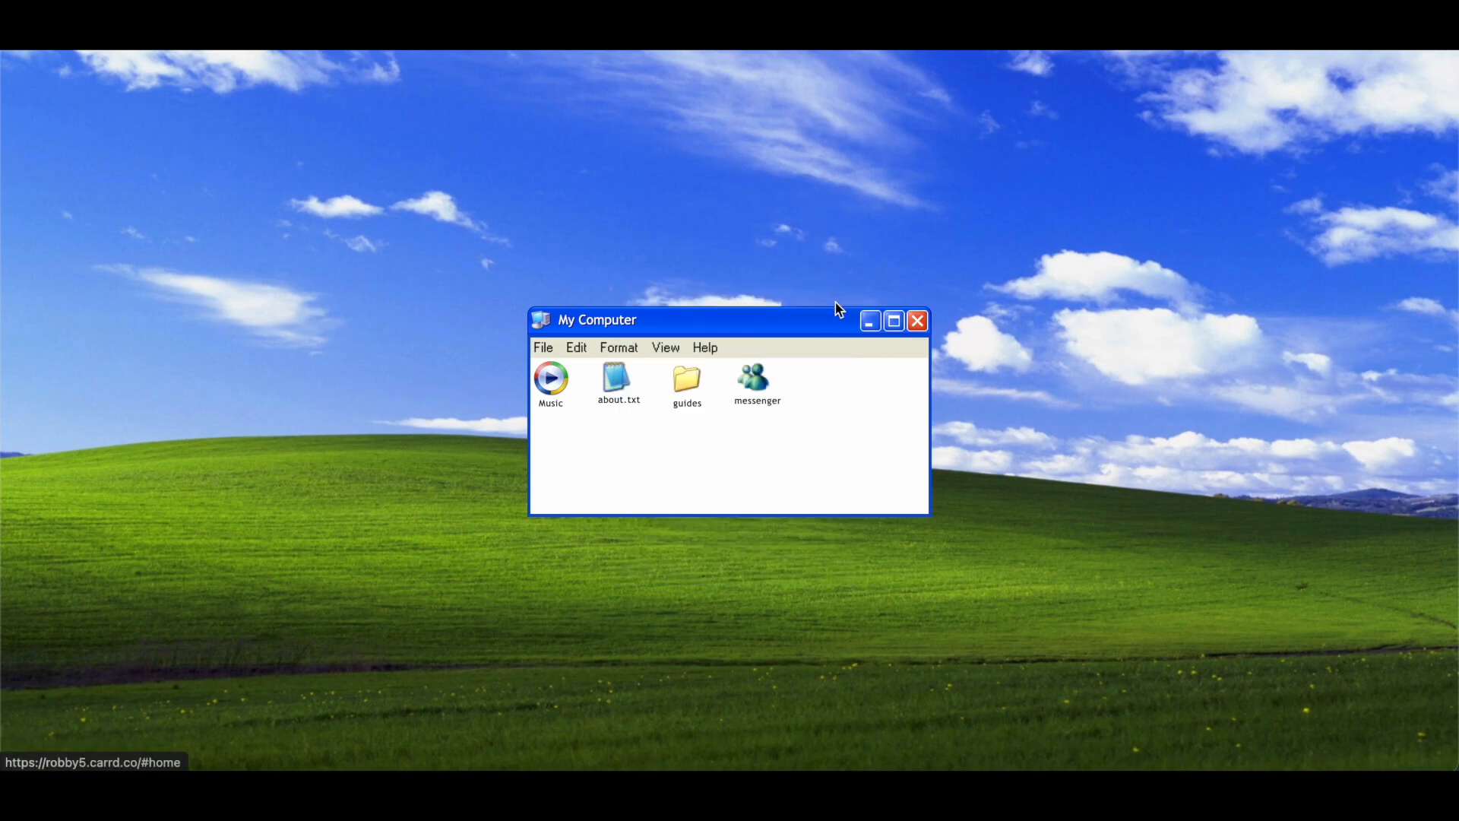
double_click(551, 378)
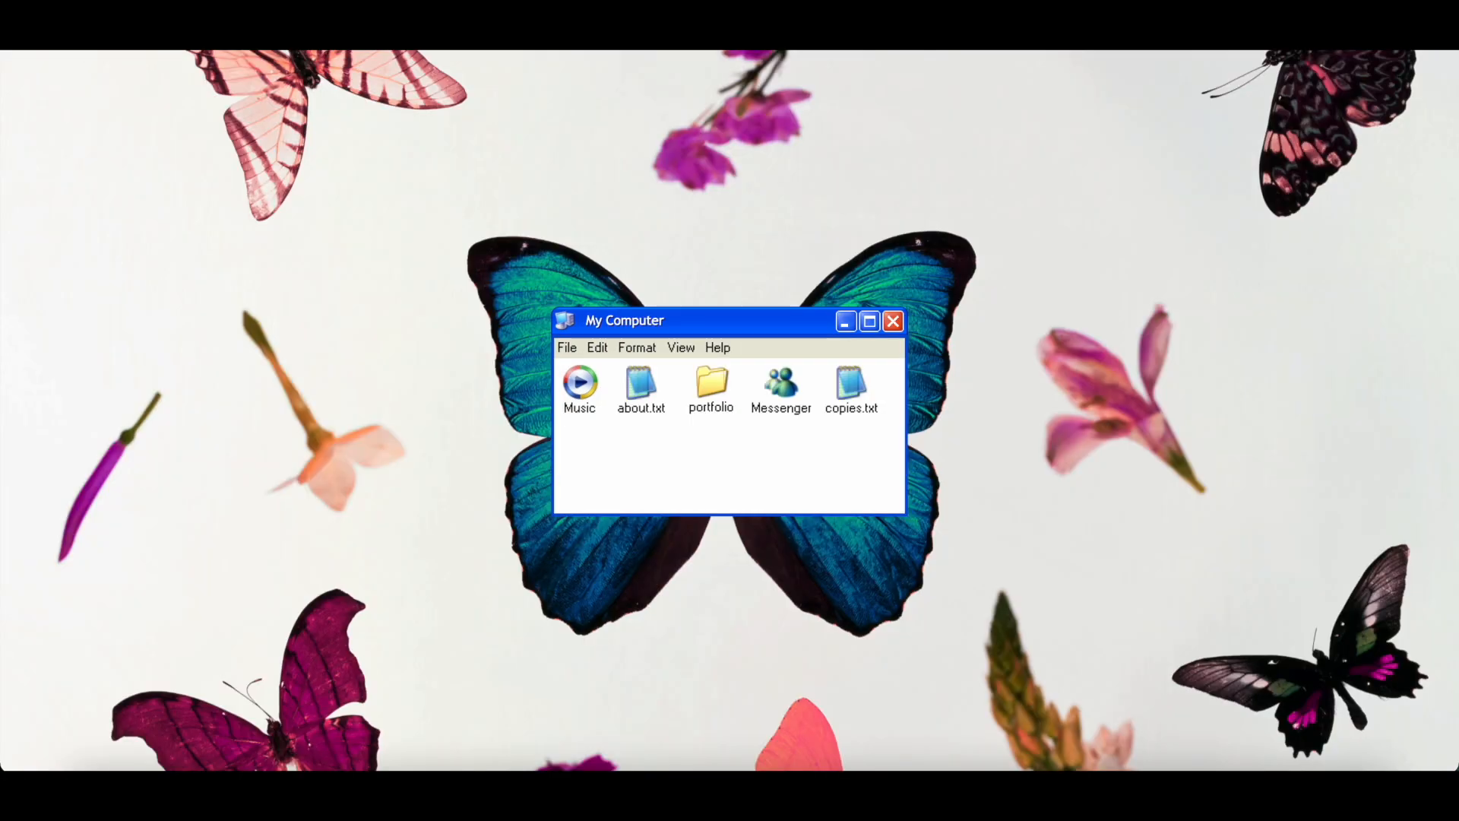
click(582, 382)
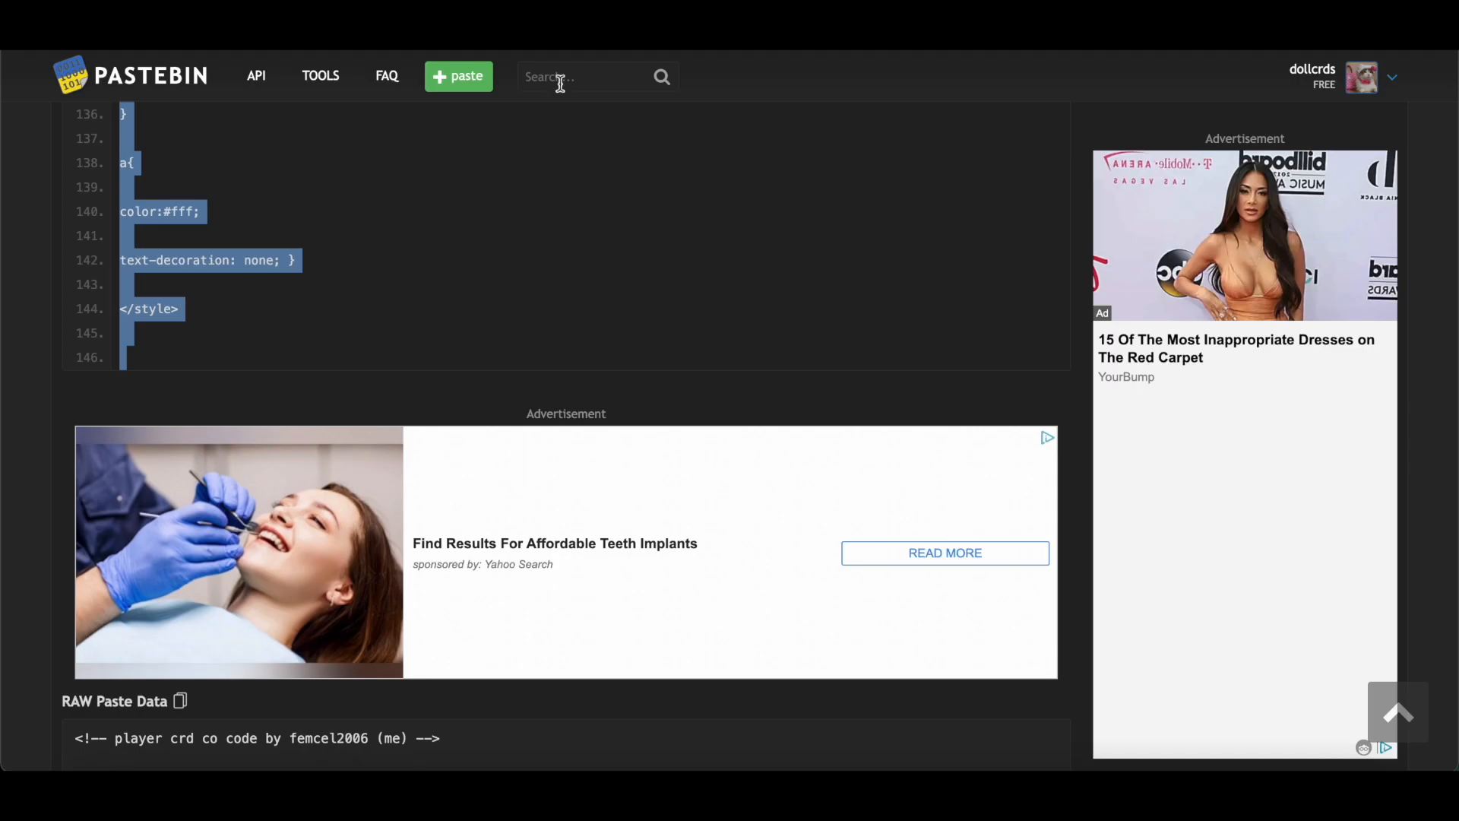
Review the "tracklist typewriter" code on Pastebin, including its list of song titles
scroll(466, 326, up, 10)
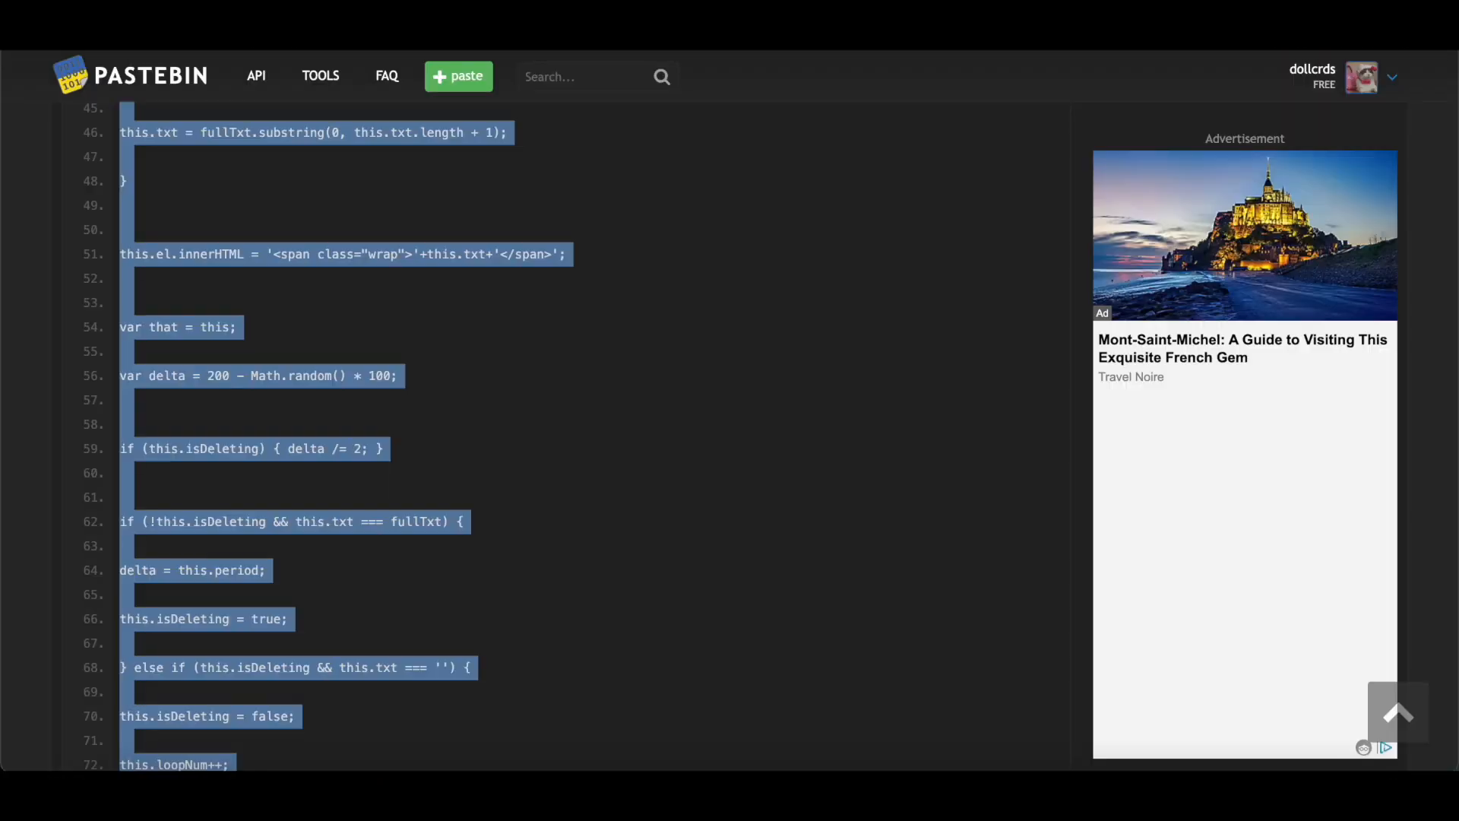
scroll(625, 382, up, 20)
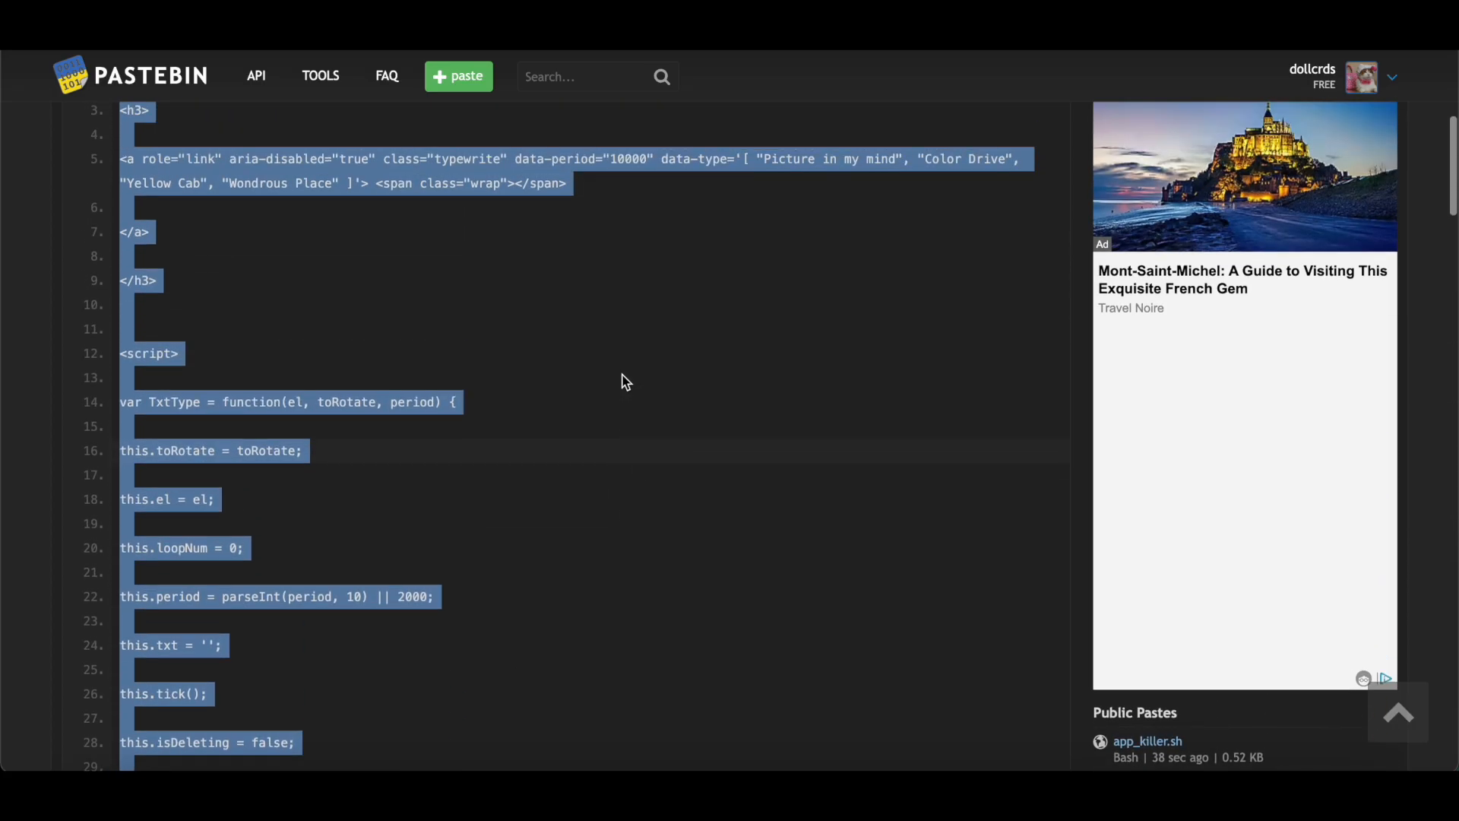
scroll(626, 381, down, 3)
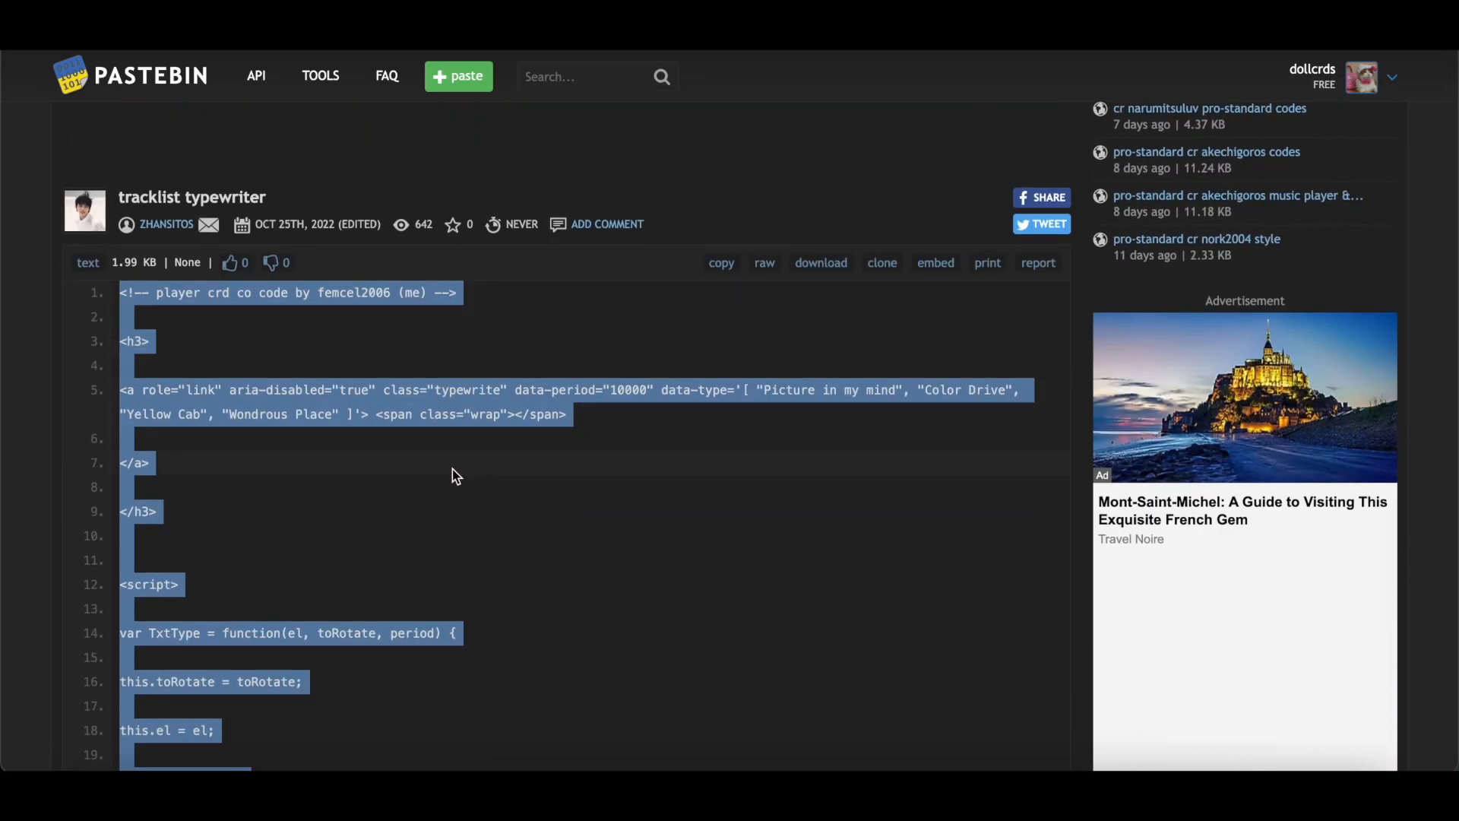
click(378, 451)
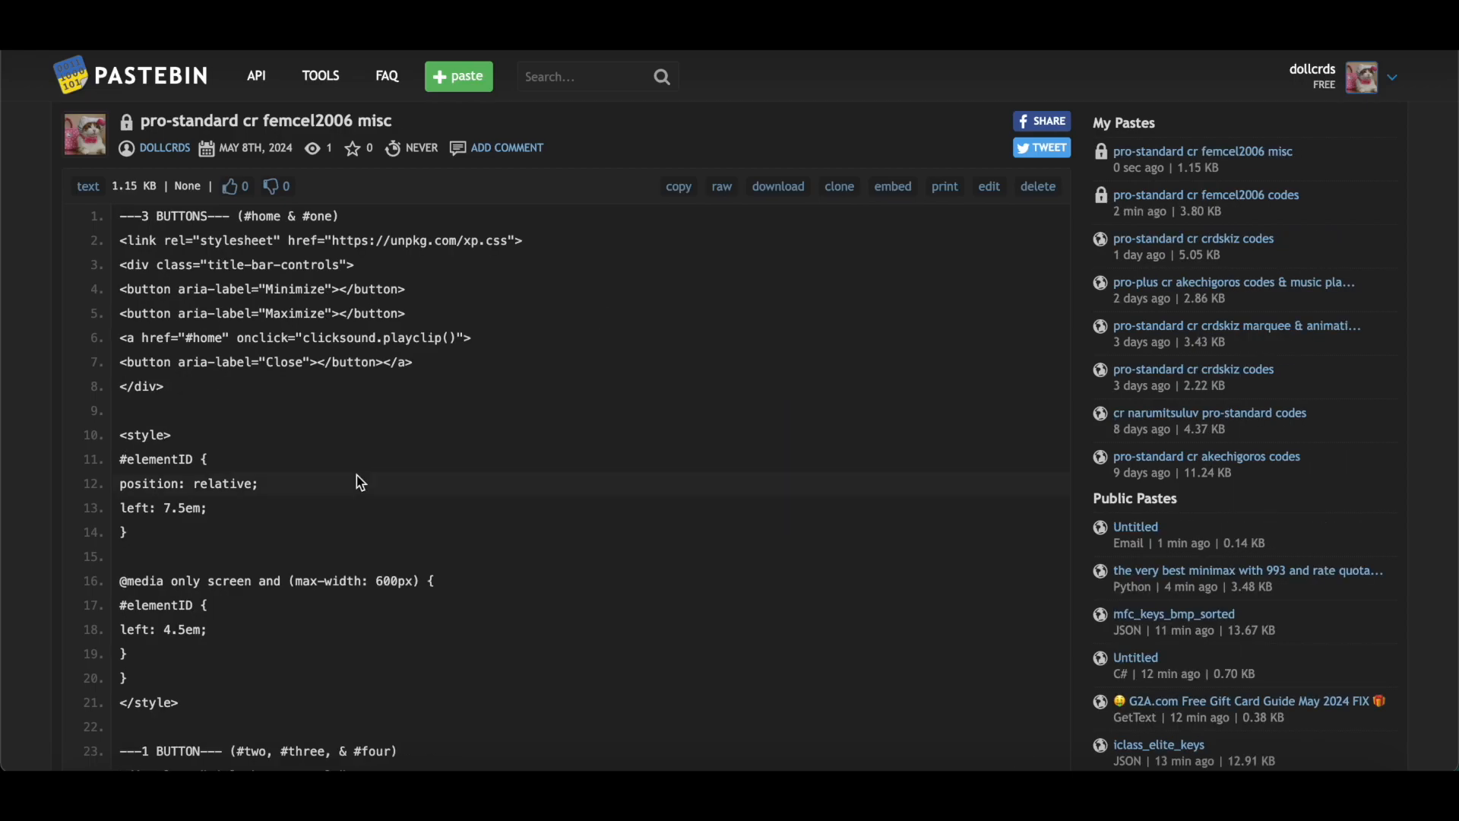
Read through the "pro-standard cr femcel2006 misc" paste, including the title-bar button and blinking text code
scroll(357, 476, down, 1)
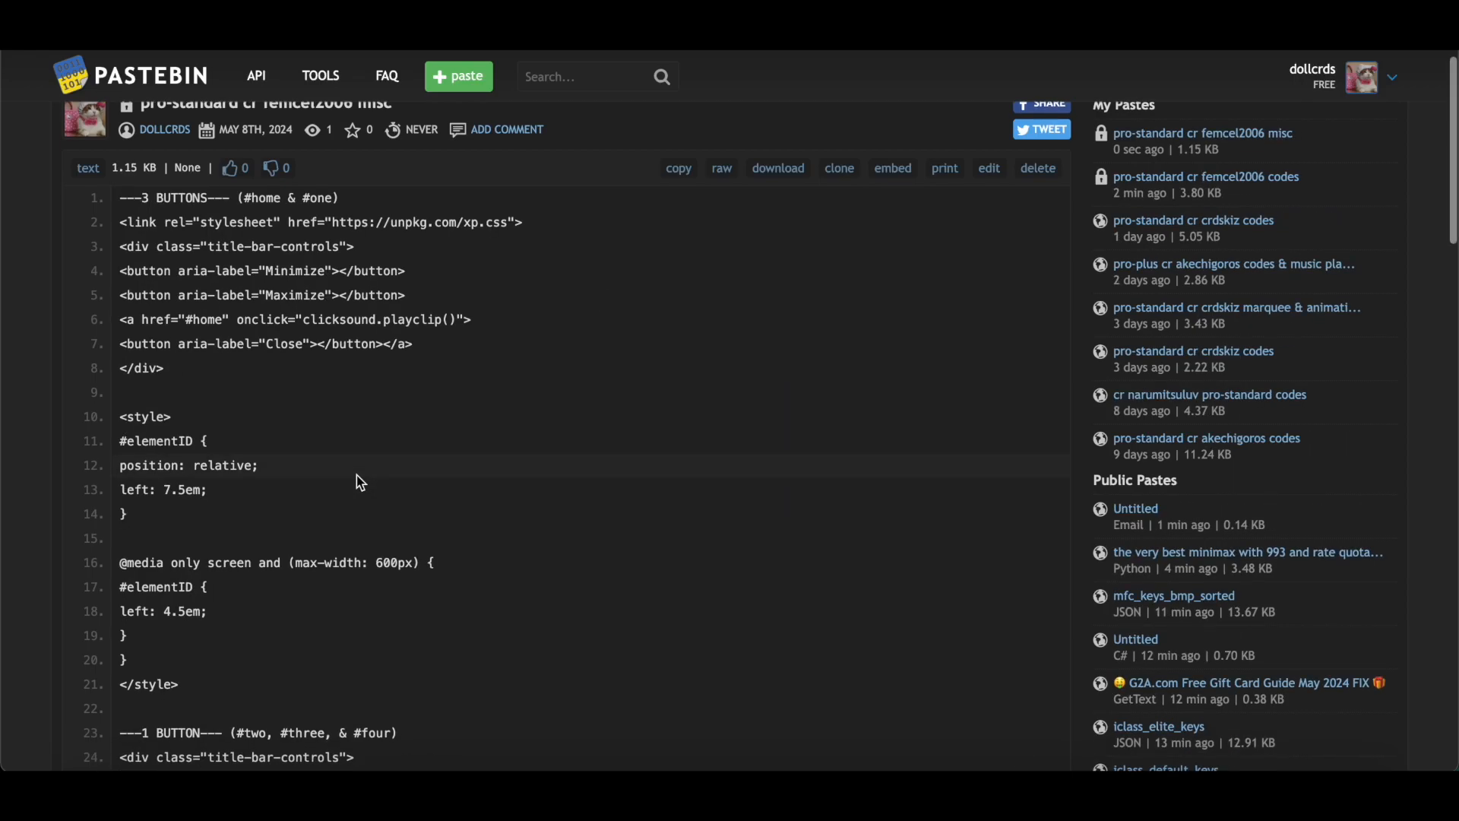
scroll(357, 475, down, 20)
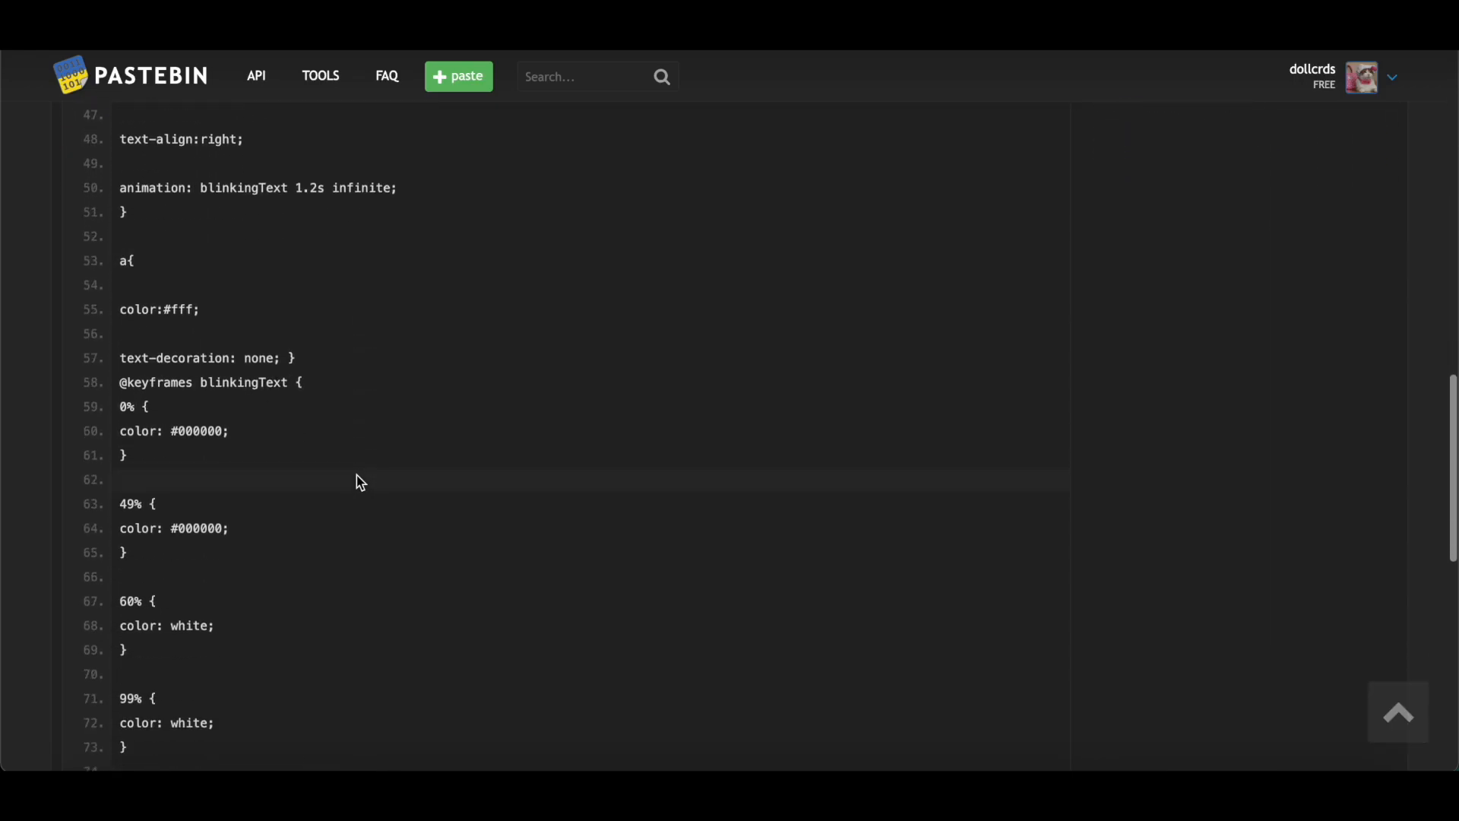
scroll(357, 480, down, 1)
drag(144, 519, 285, 519)
click(280, 519)
scroll(456, 459, up, 20)
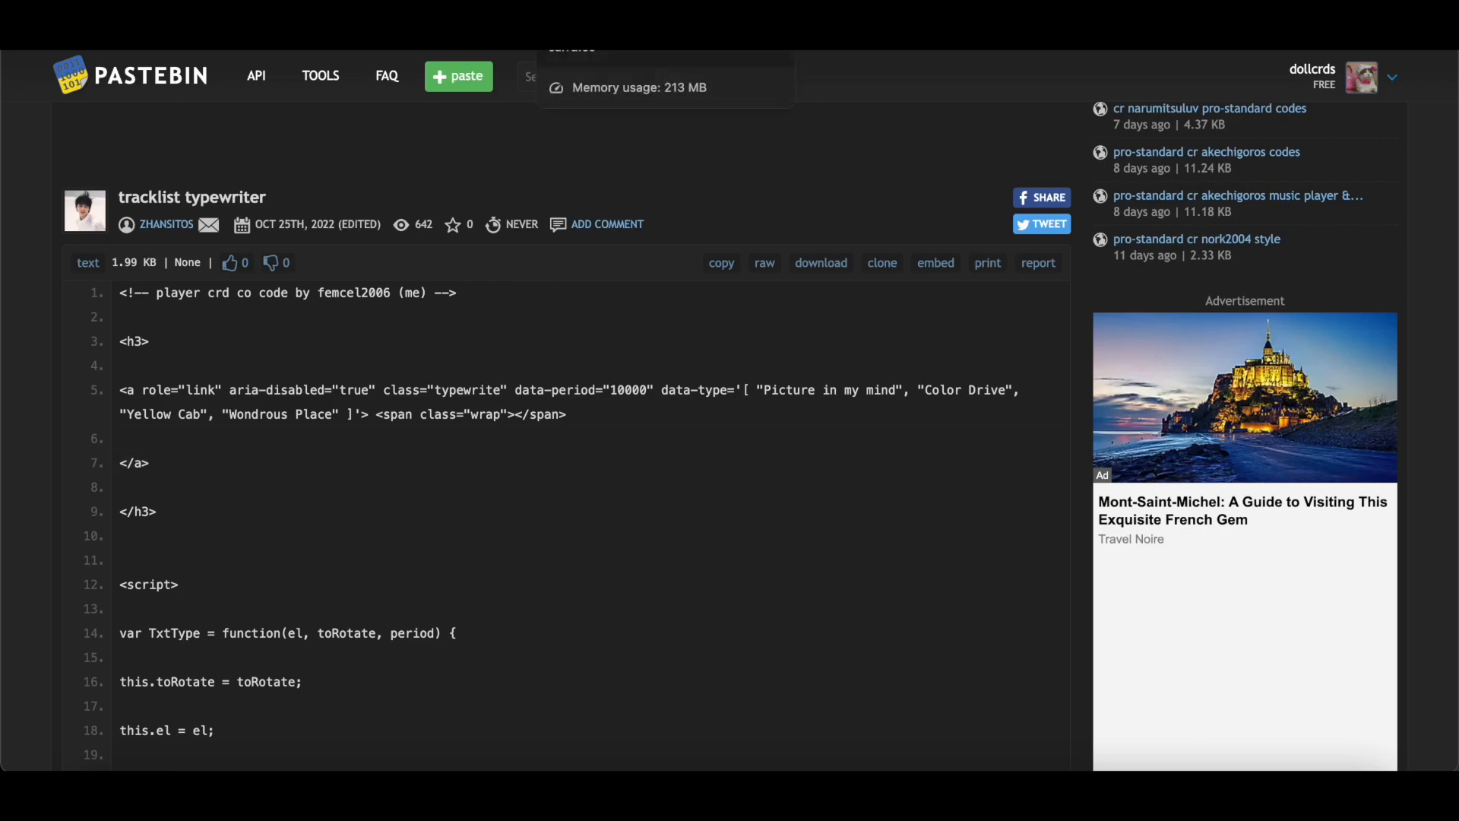
Switch to the Carrd editor and delete the placeholder text "Nothing here yet! :)"
click(450, 23)
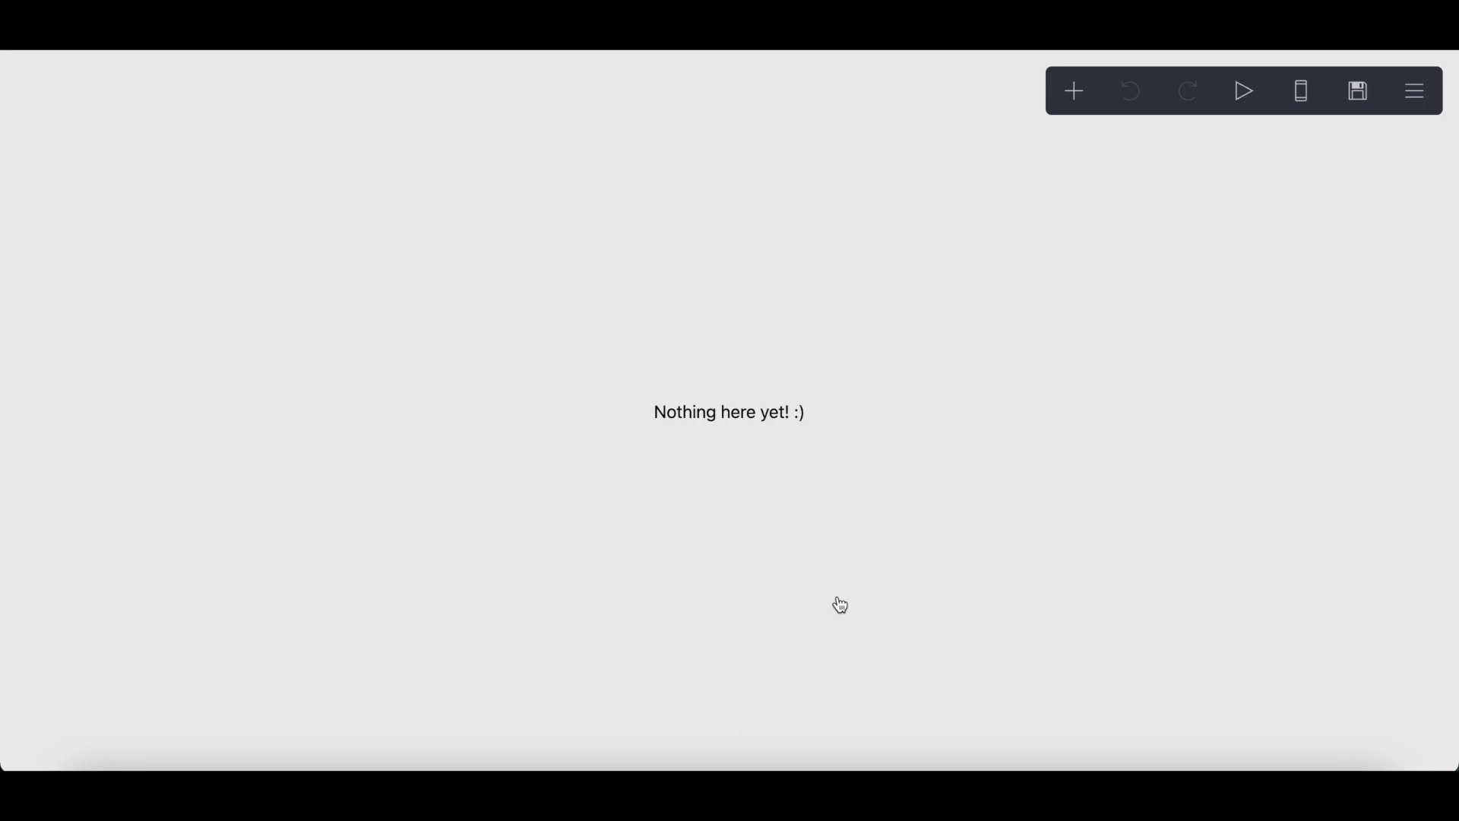
click(707, 415)
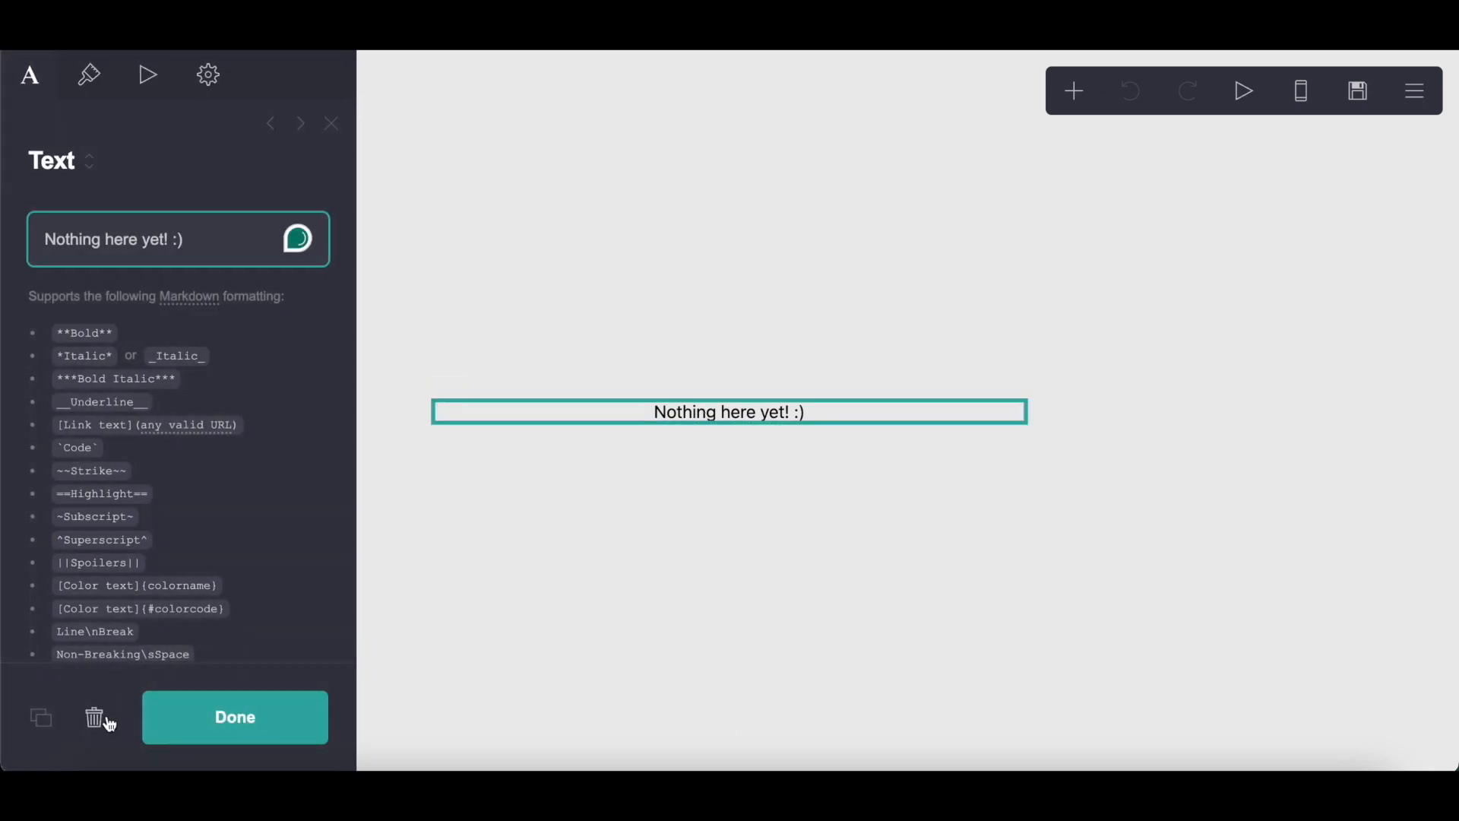
click(97, 718)
Set the site background style to an image and upload FhNPmpyVsAEZ_FF.jpeg from Downloads
click(1412, 92)
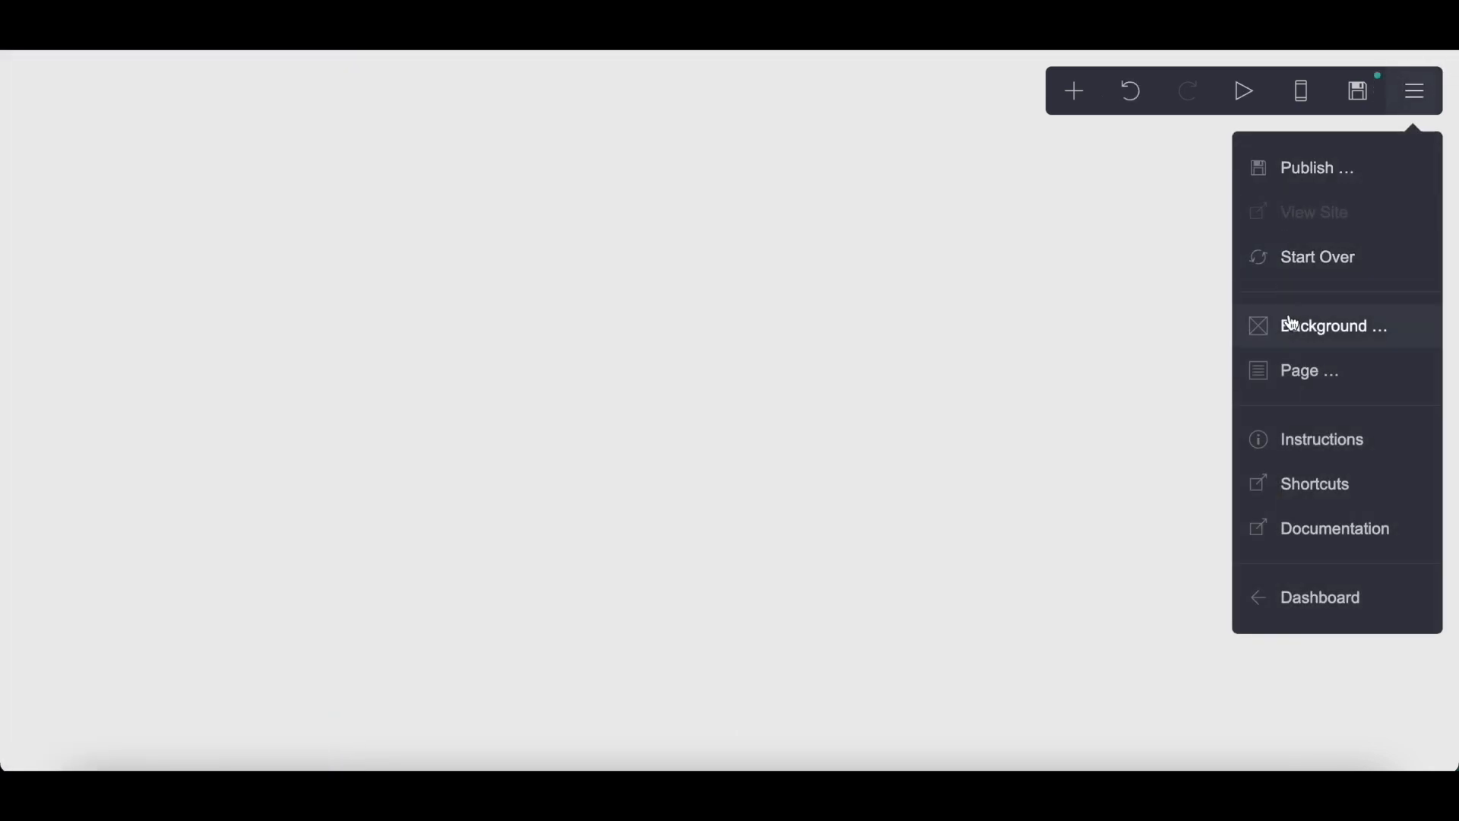
click(1286, 326)
click(231, 272)
click(202, 331)
click(204, 385)
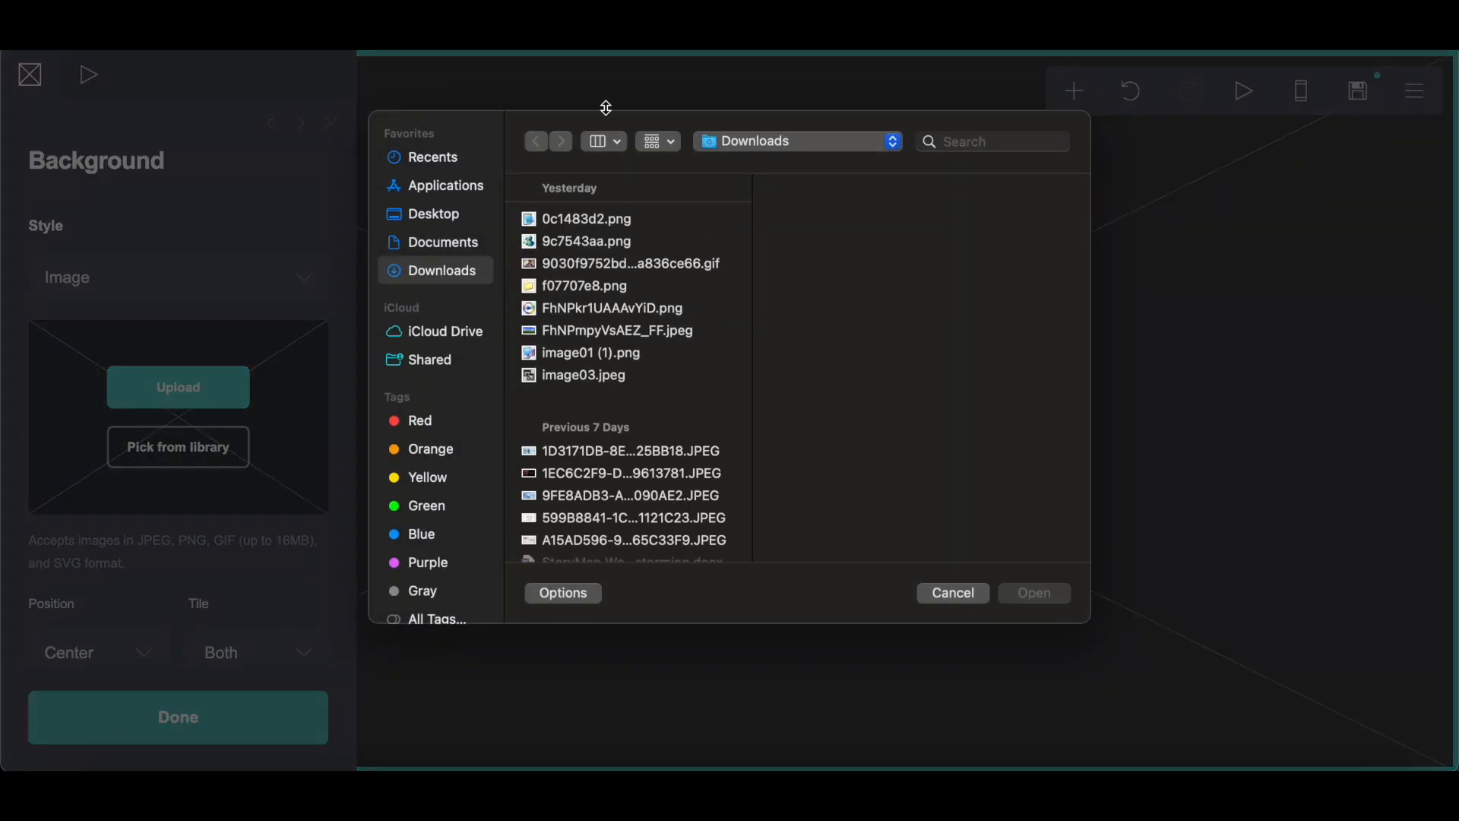
click(633, 331)
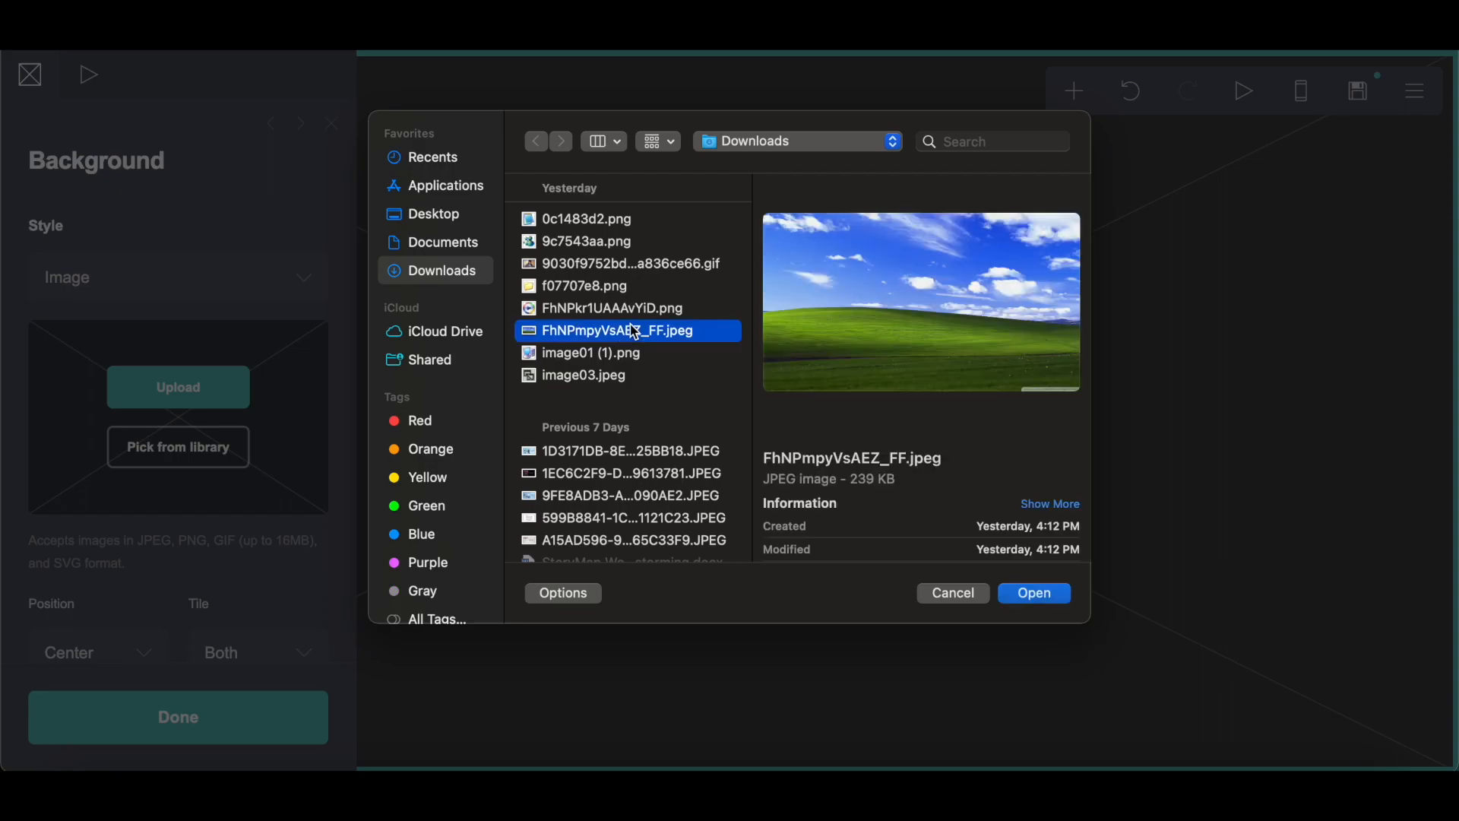
click(1055, 596)
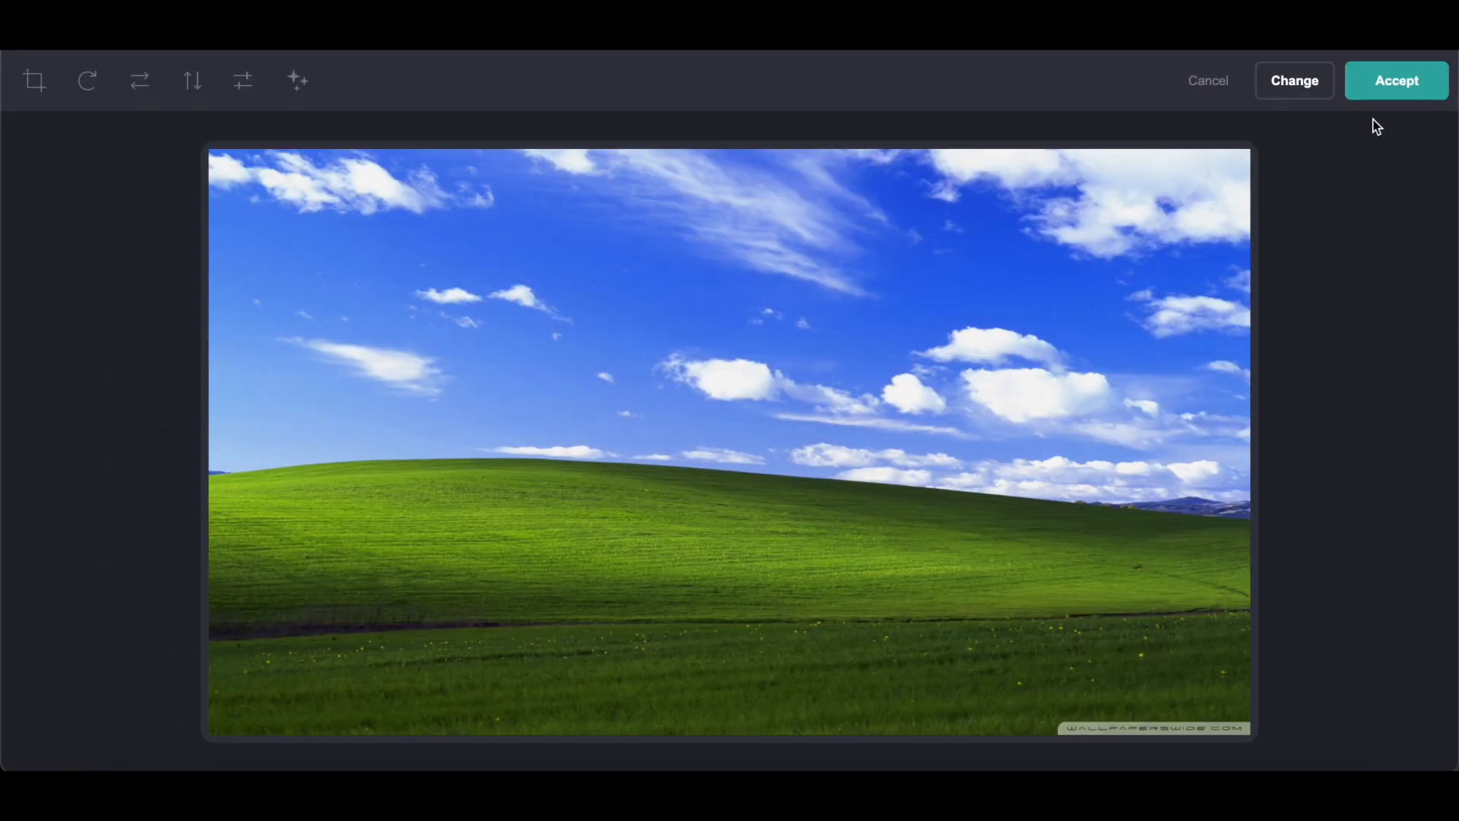
click(1396, 79)
Give the page an On Load animation of Fade Up with a duration of 1.5 s, following the notes document
click(1418, 91)
click(1299, 367)
click(87, 78)
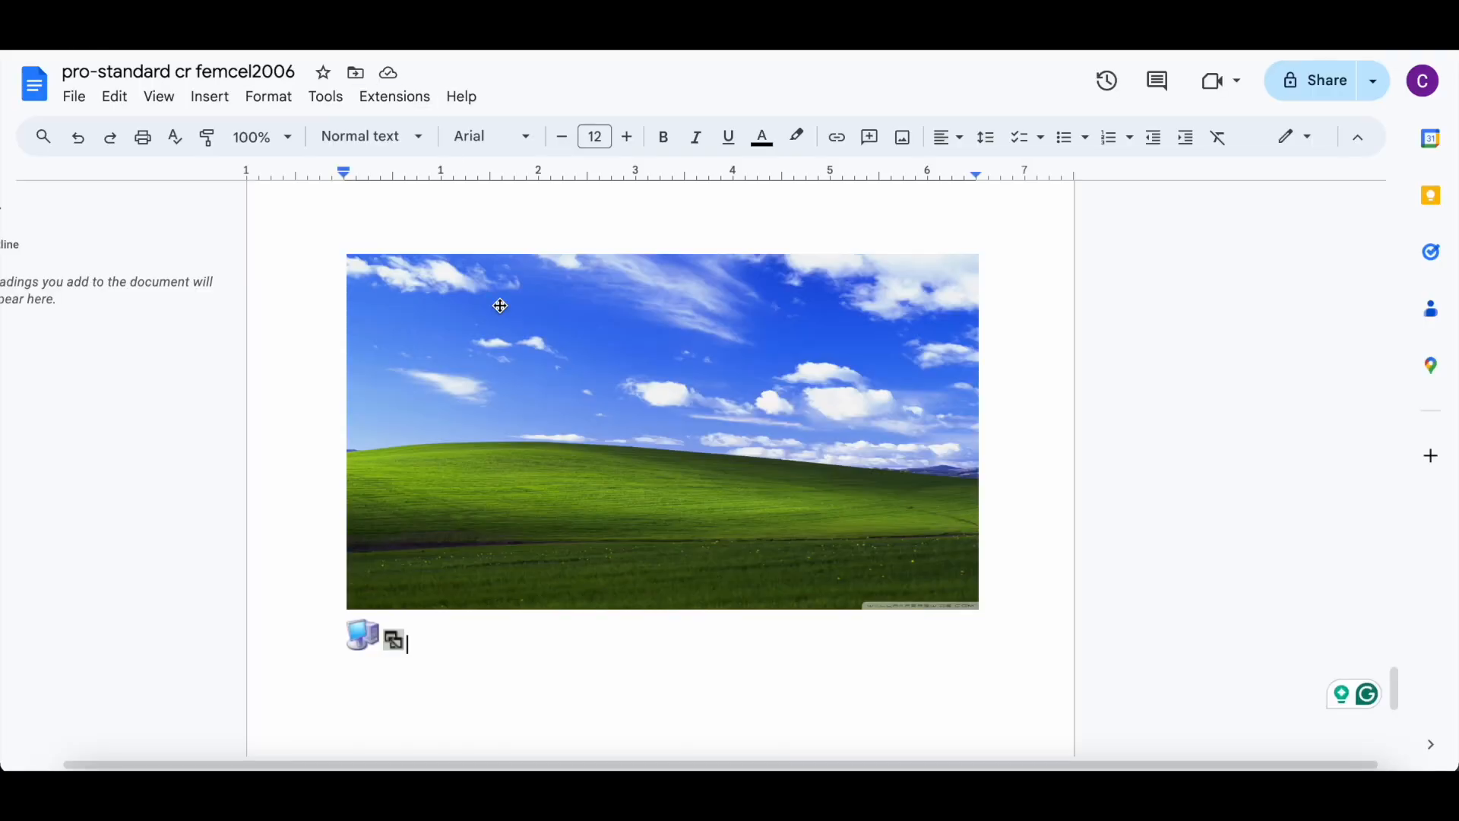
scroll(499, 304, down, 10)
scroll(499, 304, up, 5)
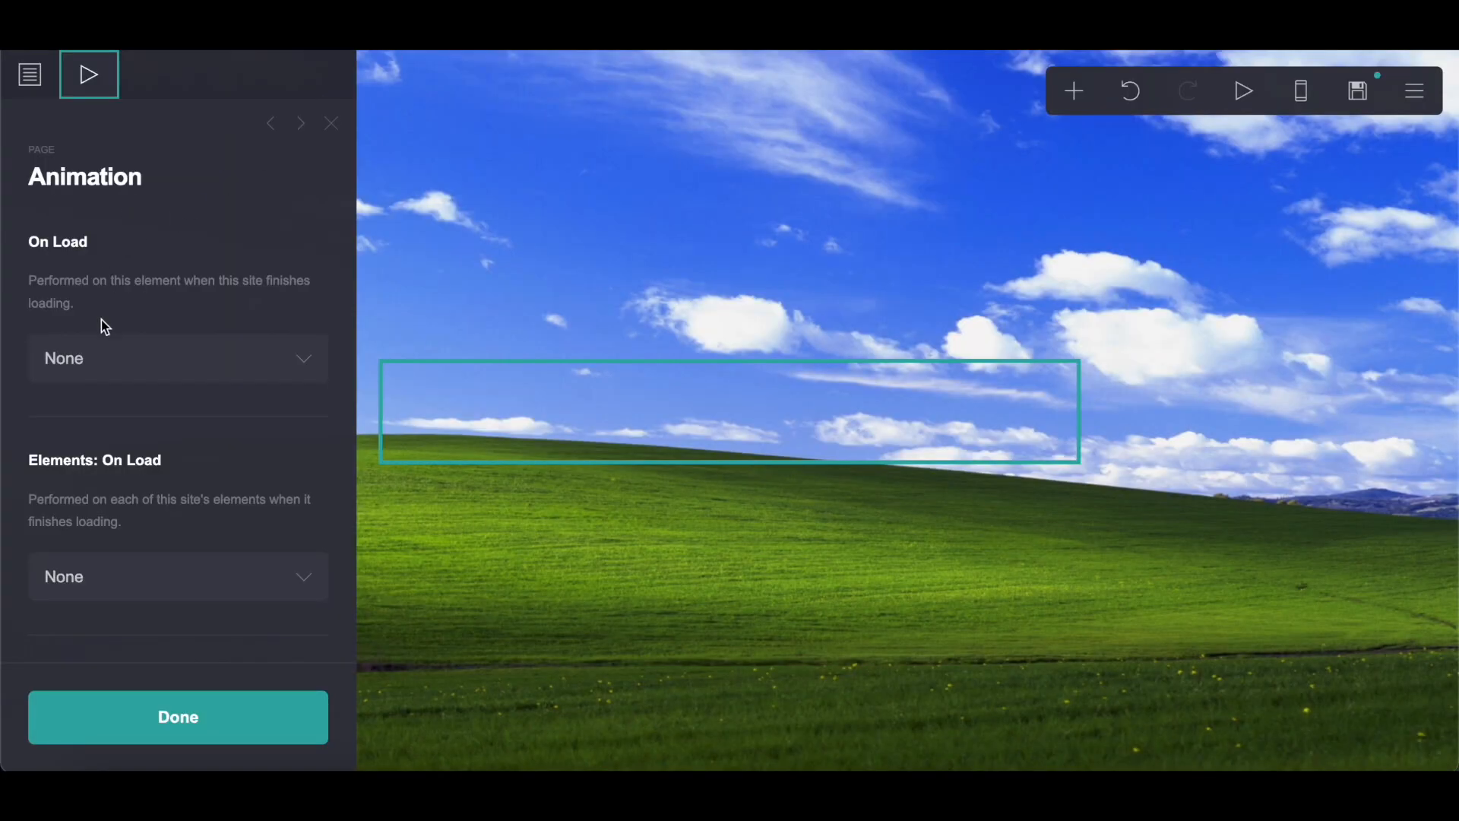
click(107, 358)
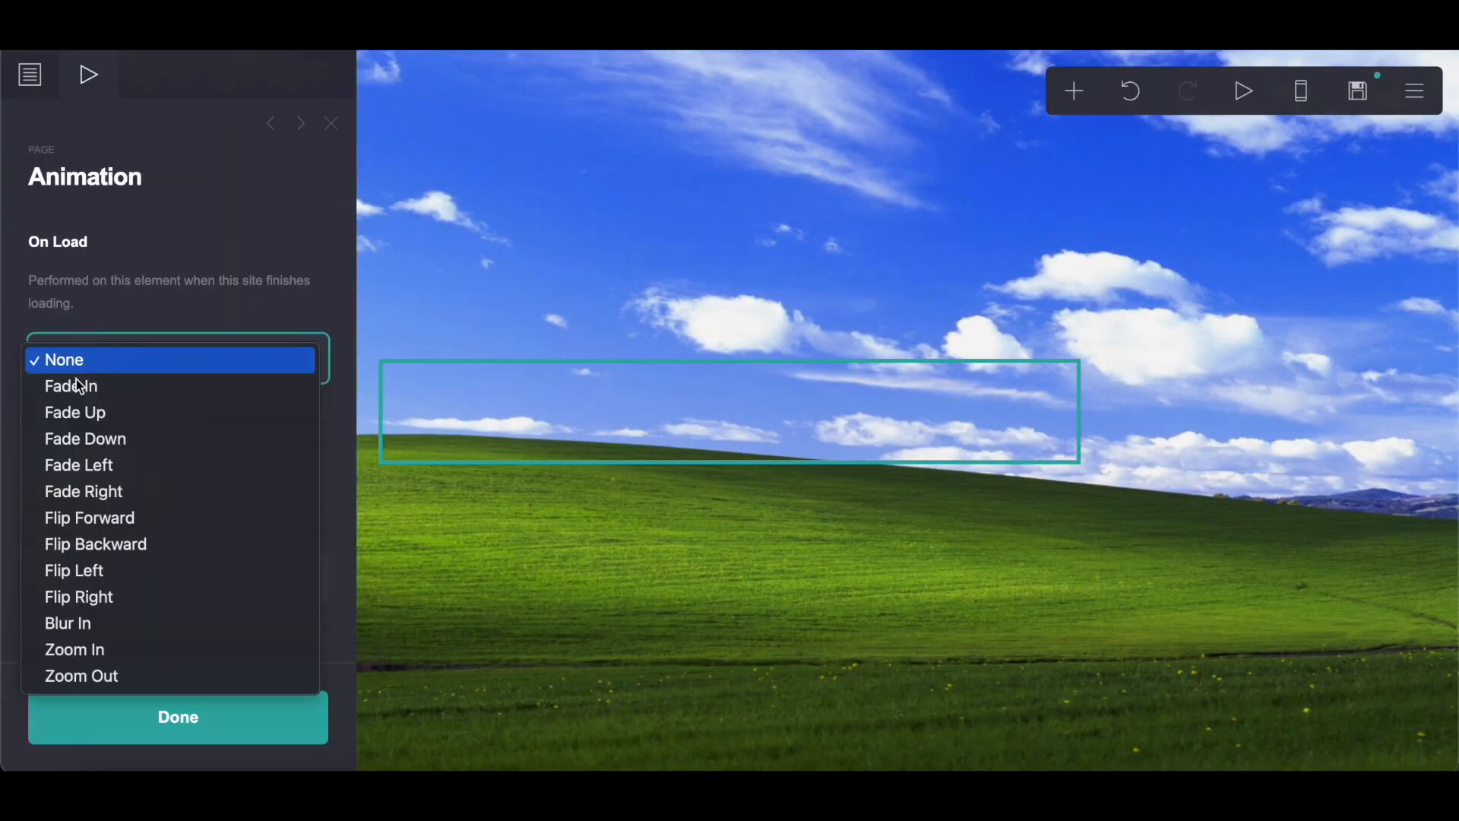
click(91, 413)
click(155, 411)
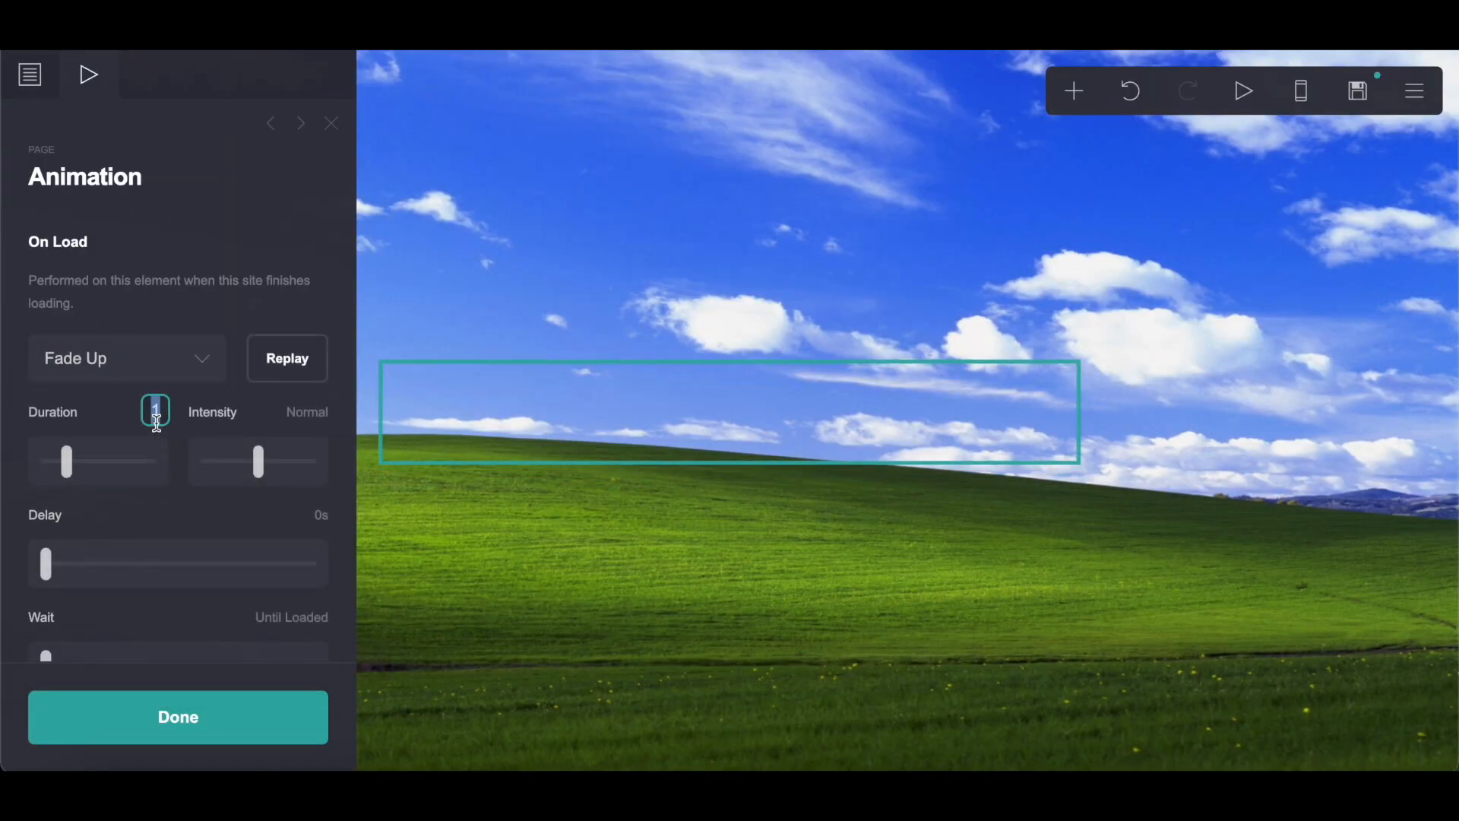
key(Return)
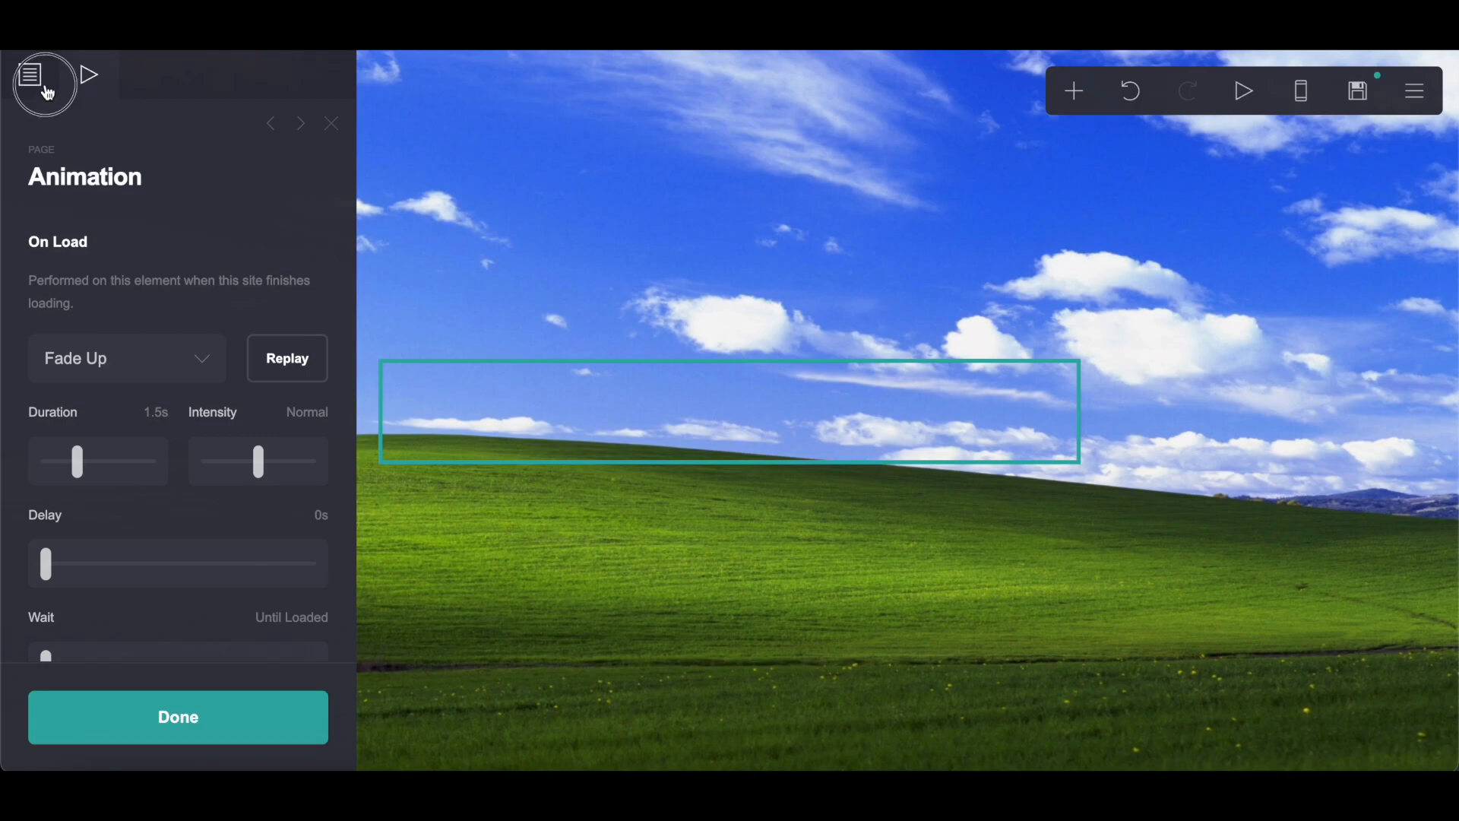
Set the page width to 23 and its vertical and horizontal padding to 0
click(35, 148)
click(310, 491)
text(23)
key(Return)
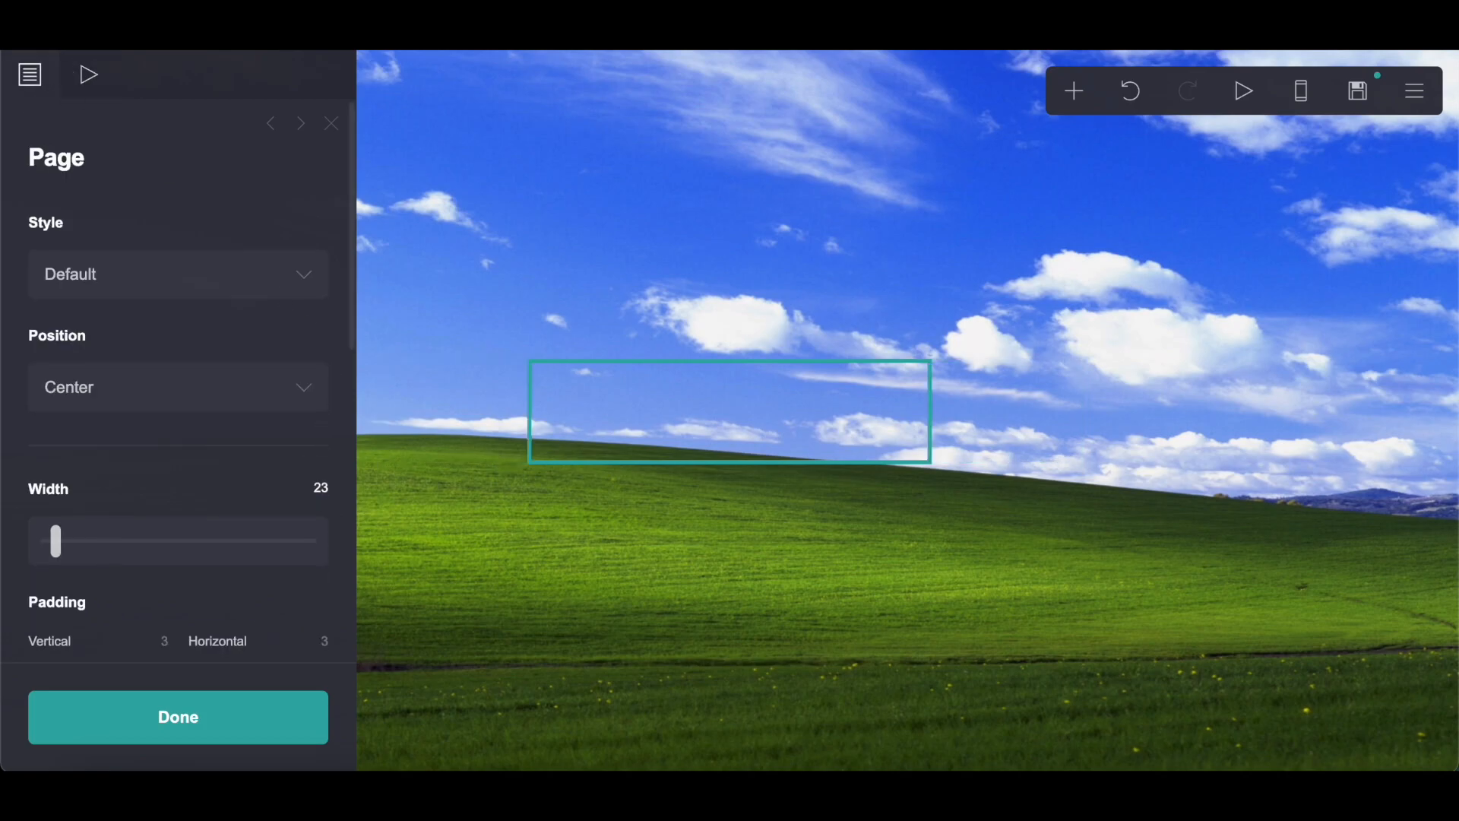
scroll(198, 432, down, 4)
click(160, 354)
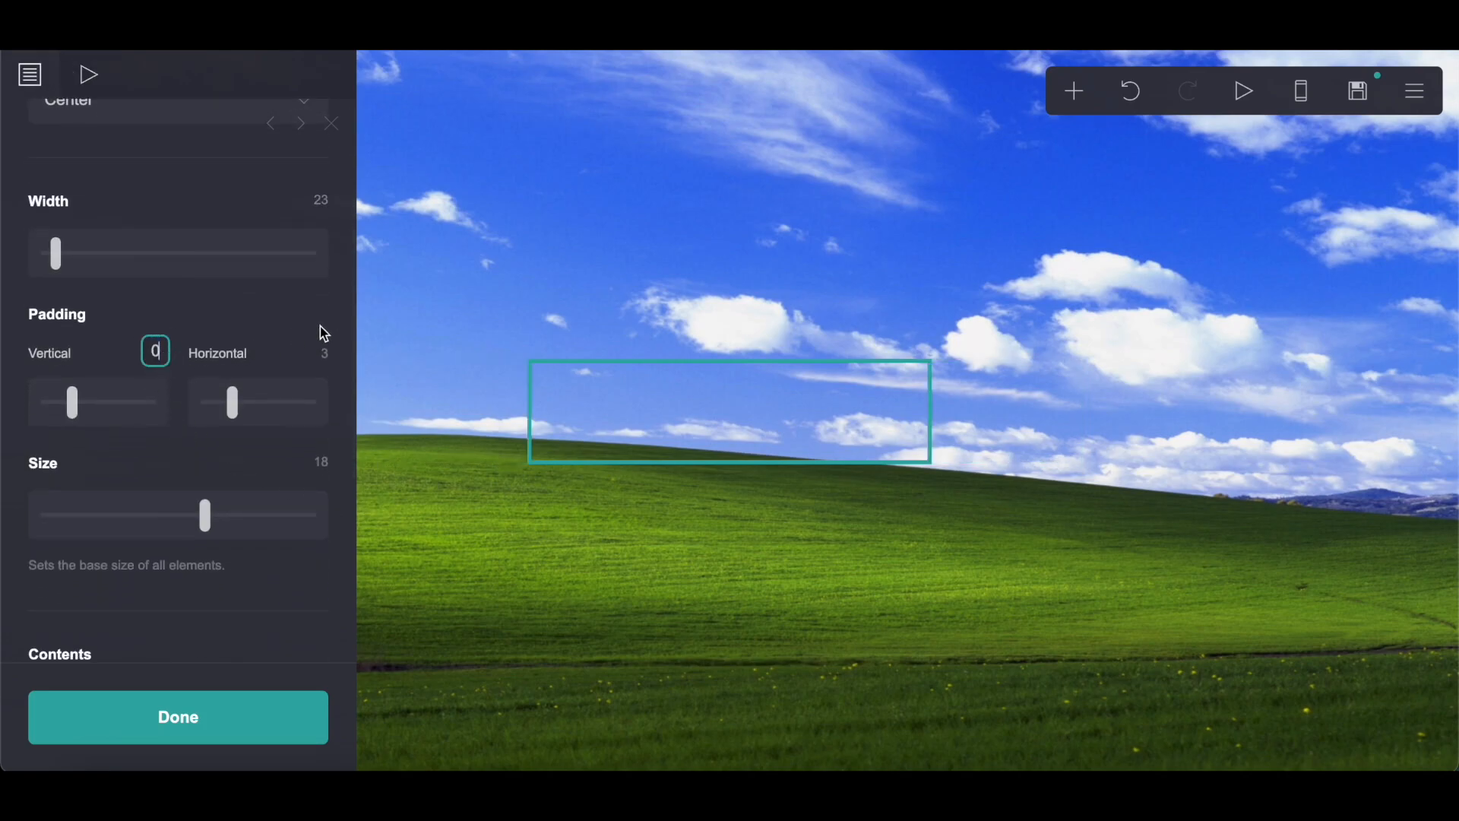
click(322, 351)
text(0)
key(Return)
scroll(263, 334, down, 5)
Switch the page's mobile settings to manual and set the mobile size to 11
click(306, 549)
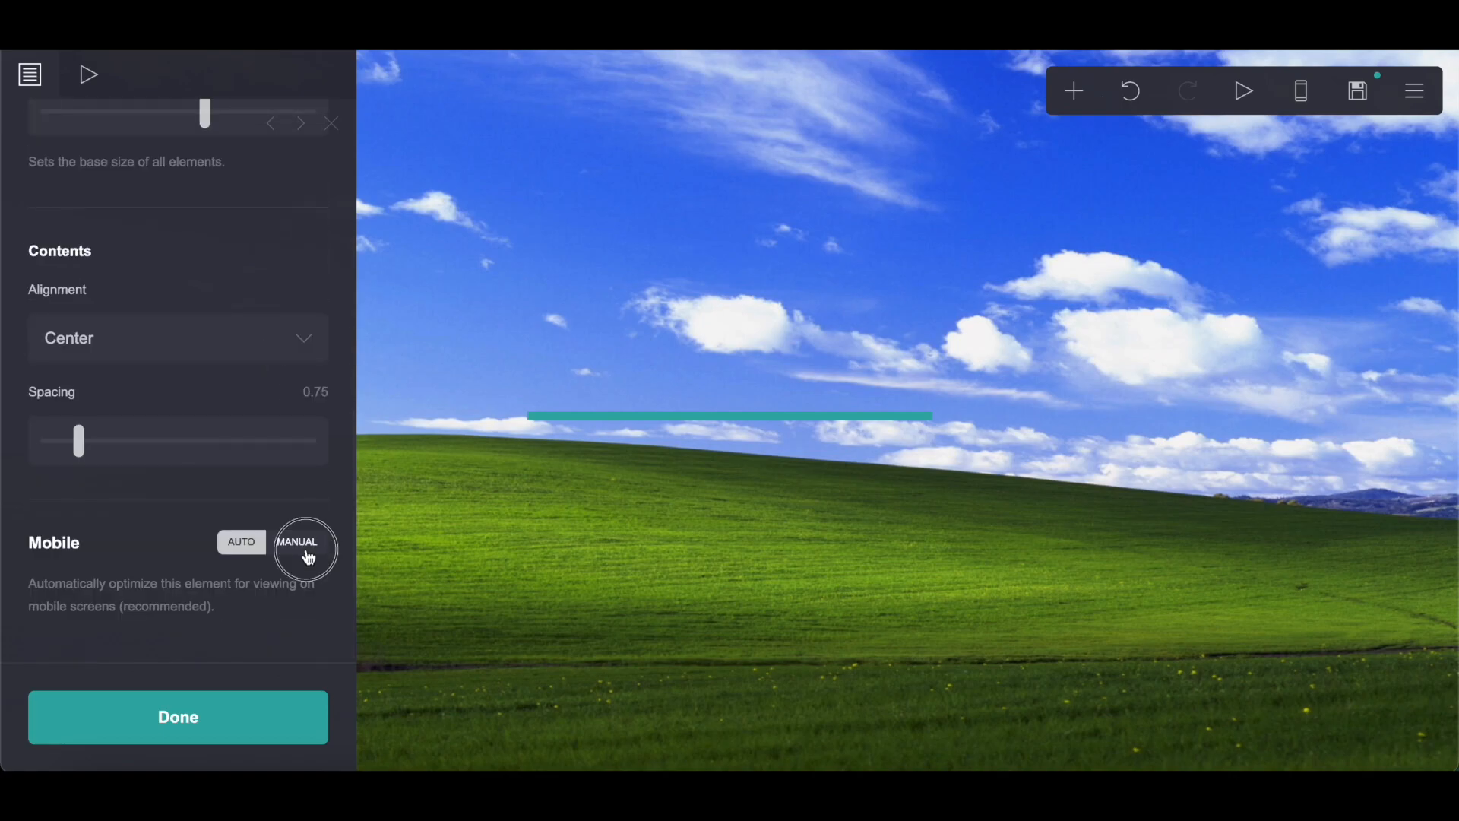
scroll(310, 560, down, 5)
click(314, 483)
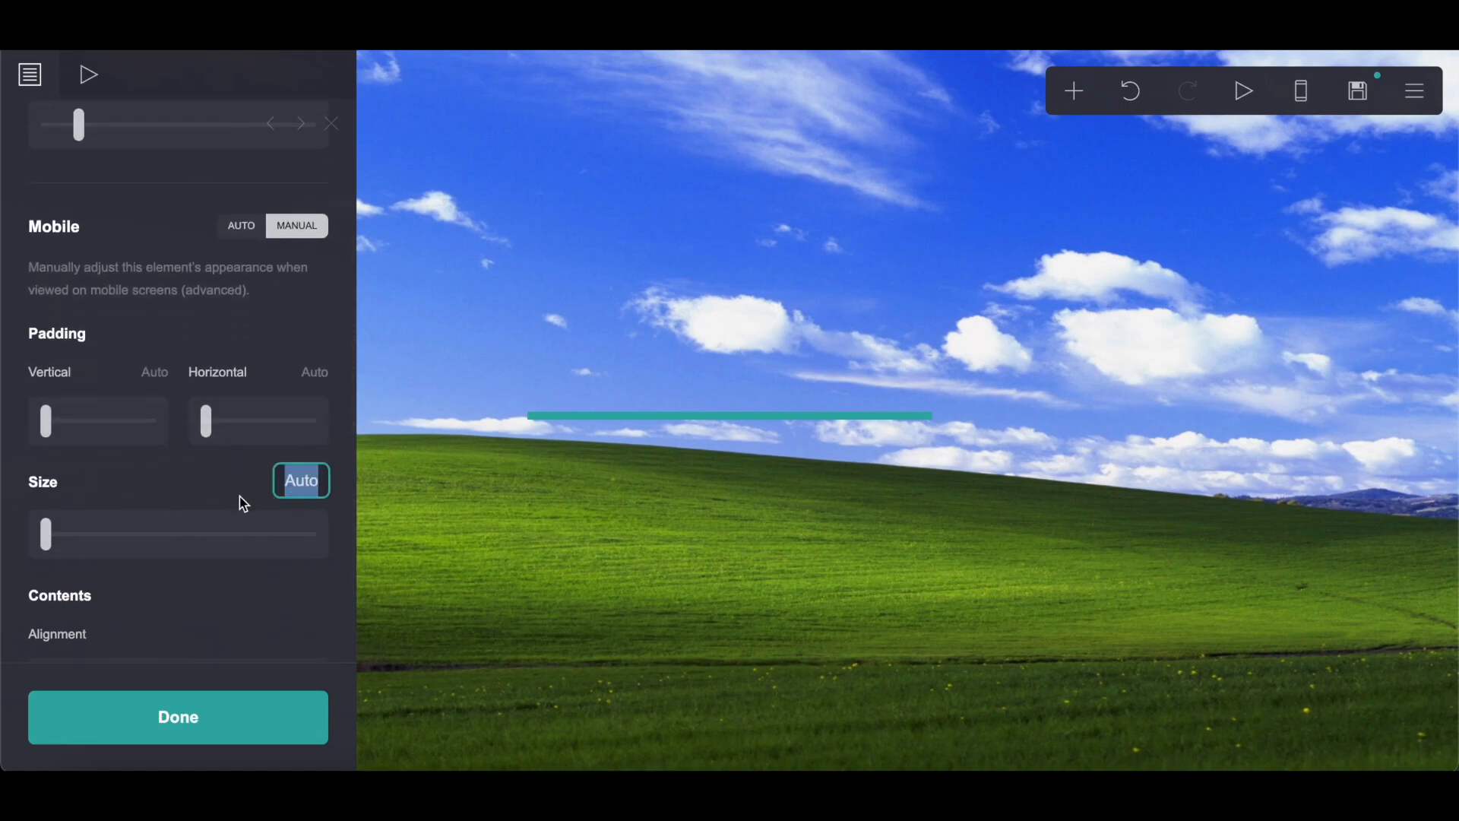
text(11)
key(Return)
Check the page settings in the notes document and set the page's contents spacing to 0
key(ctrl+Tab)
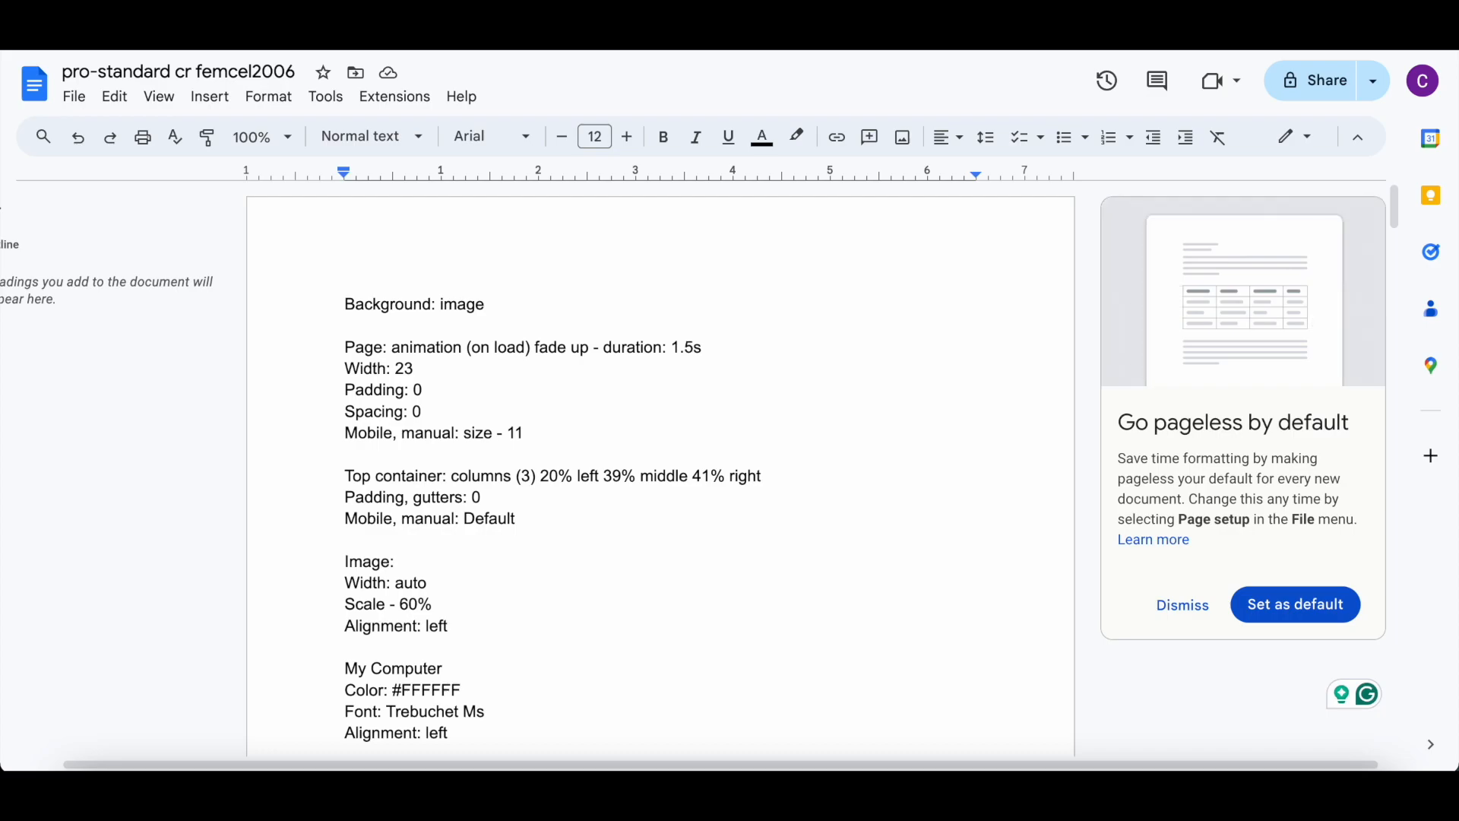
key(ctrl+Tab)
scroll(179, 330, down, 4)
click(294, 431)
text(0)
key(Return)
Add a container of type Columns to the page and give it three columns
click(1092, 106)
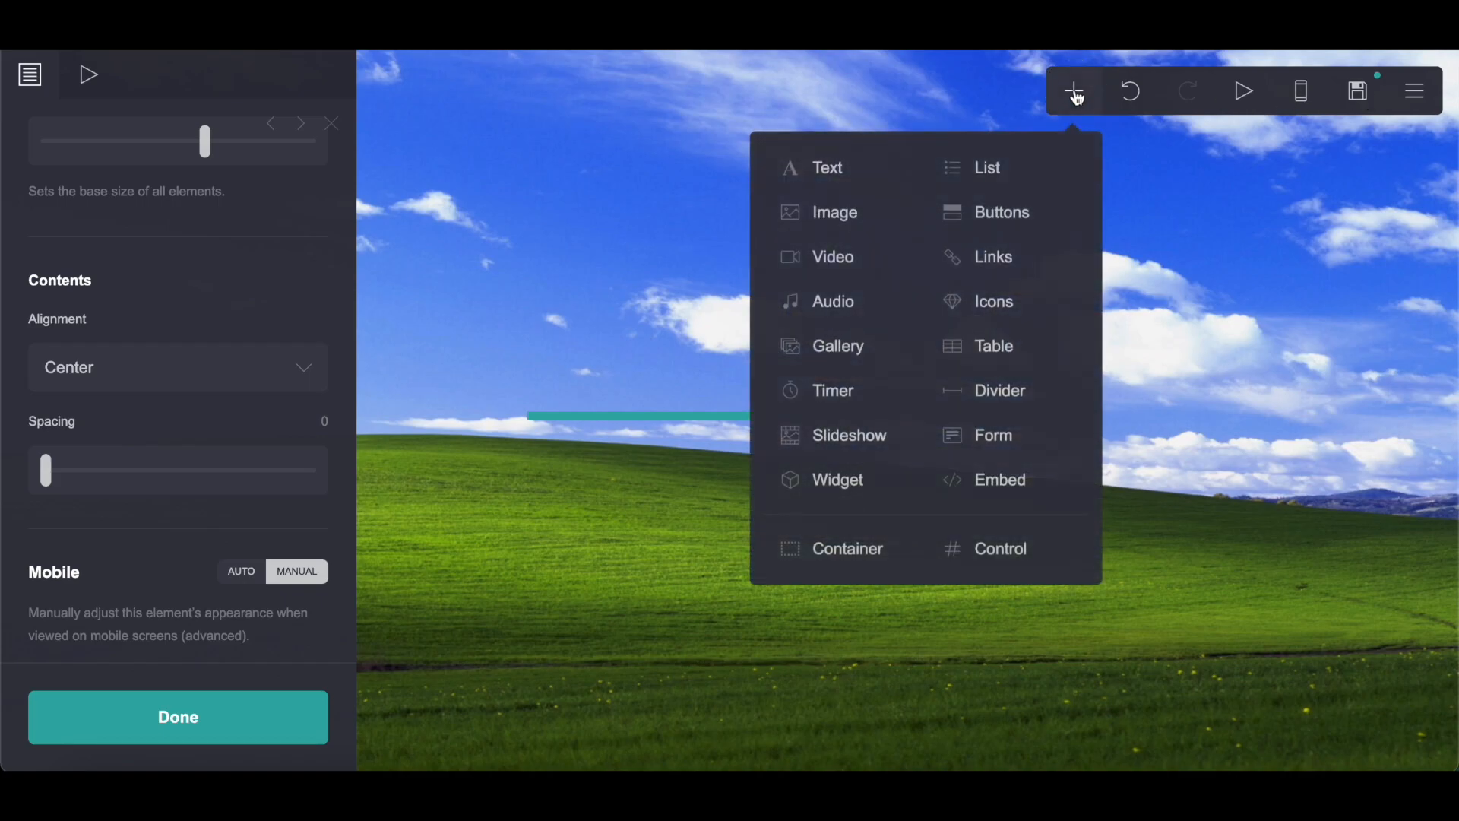
click(850, 551)
click(120, 280)
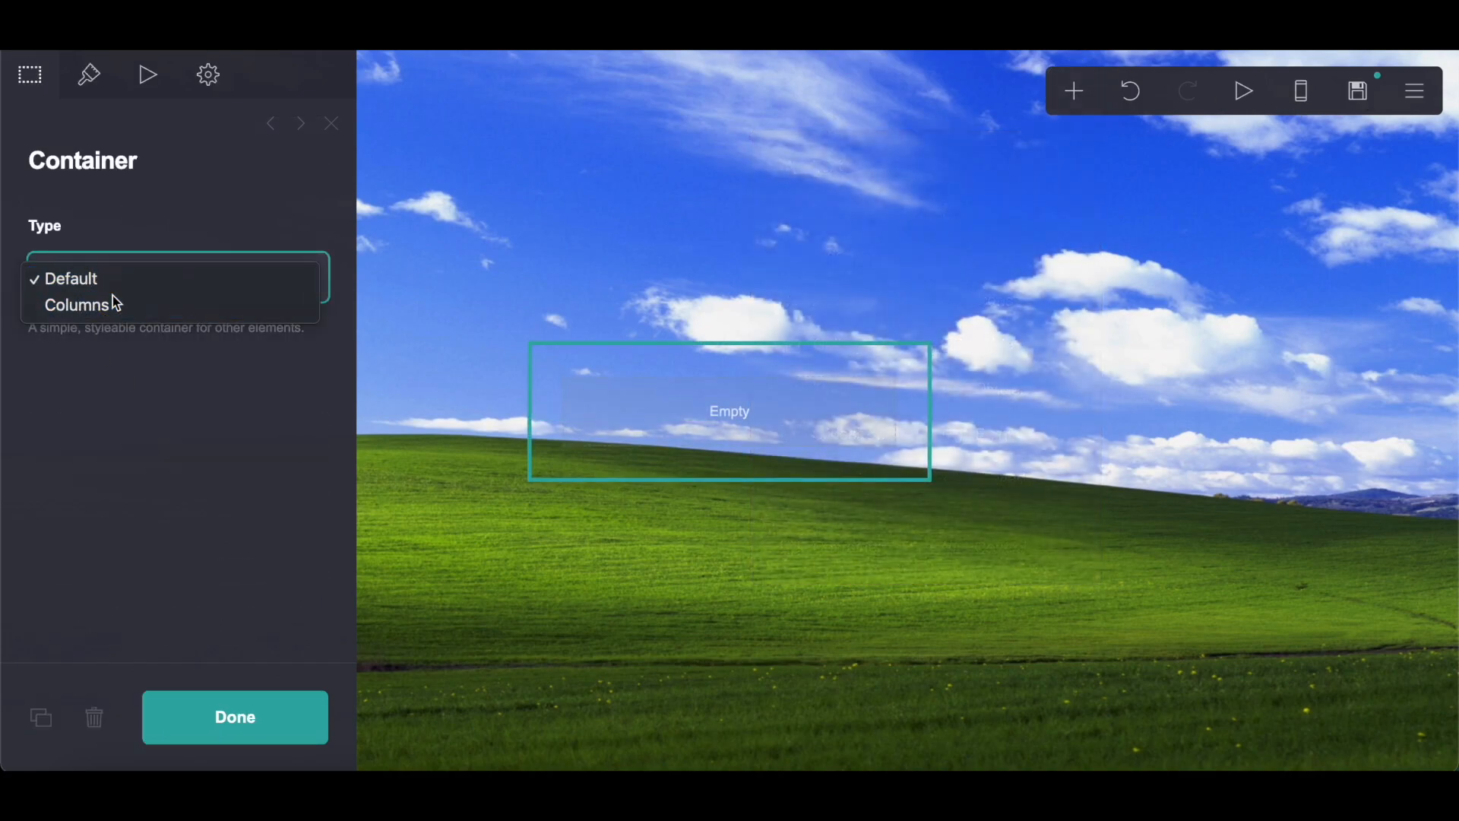
click(114, 304)
click(102, 561)
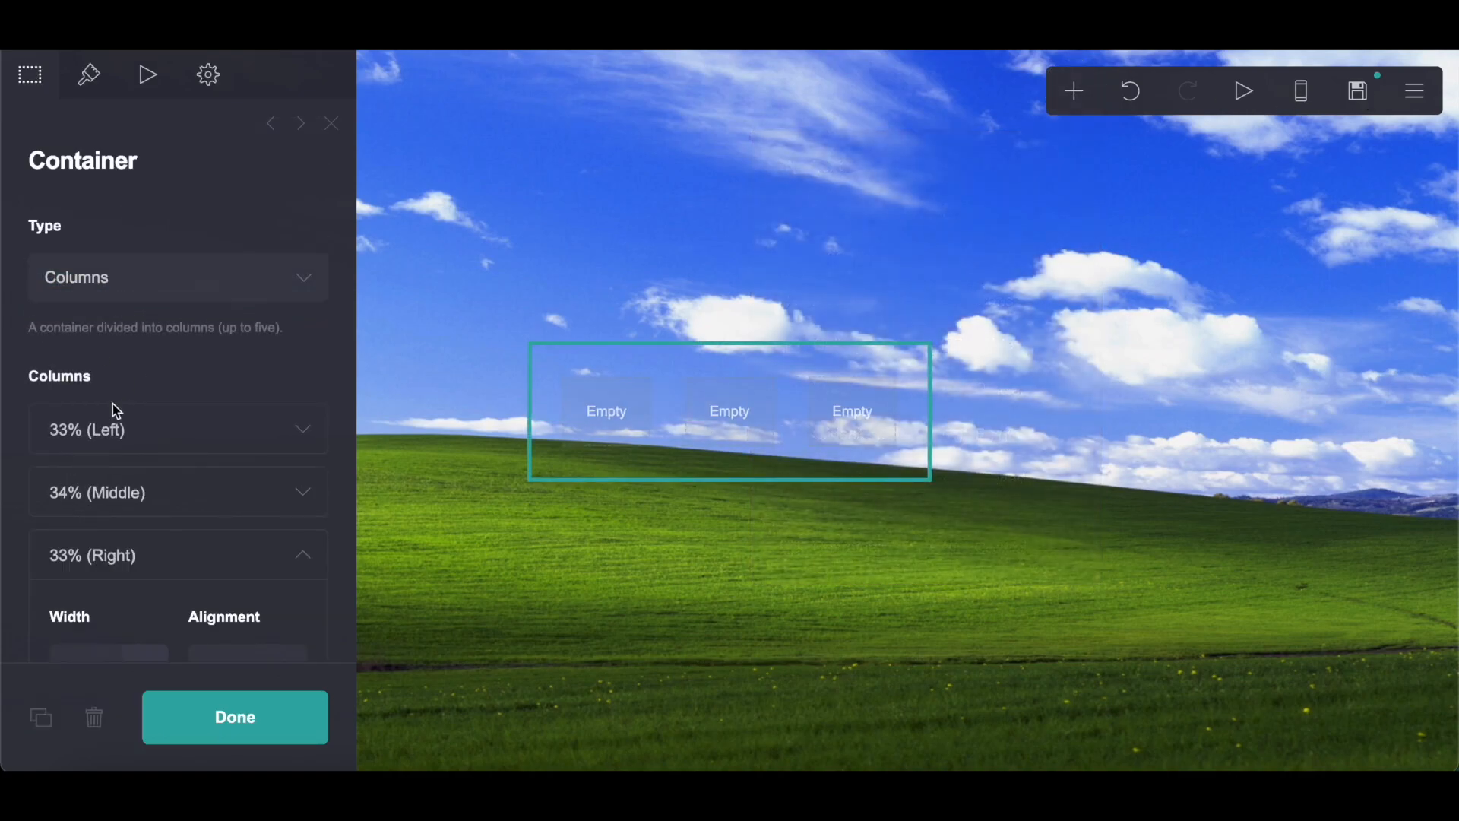
Set the container's left column width to 20%
click(110, 426)
click(34, 544)
text(20)
key(Return)
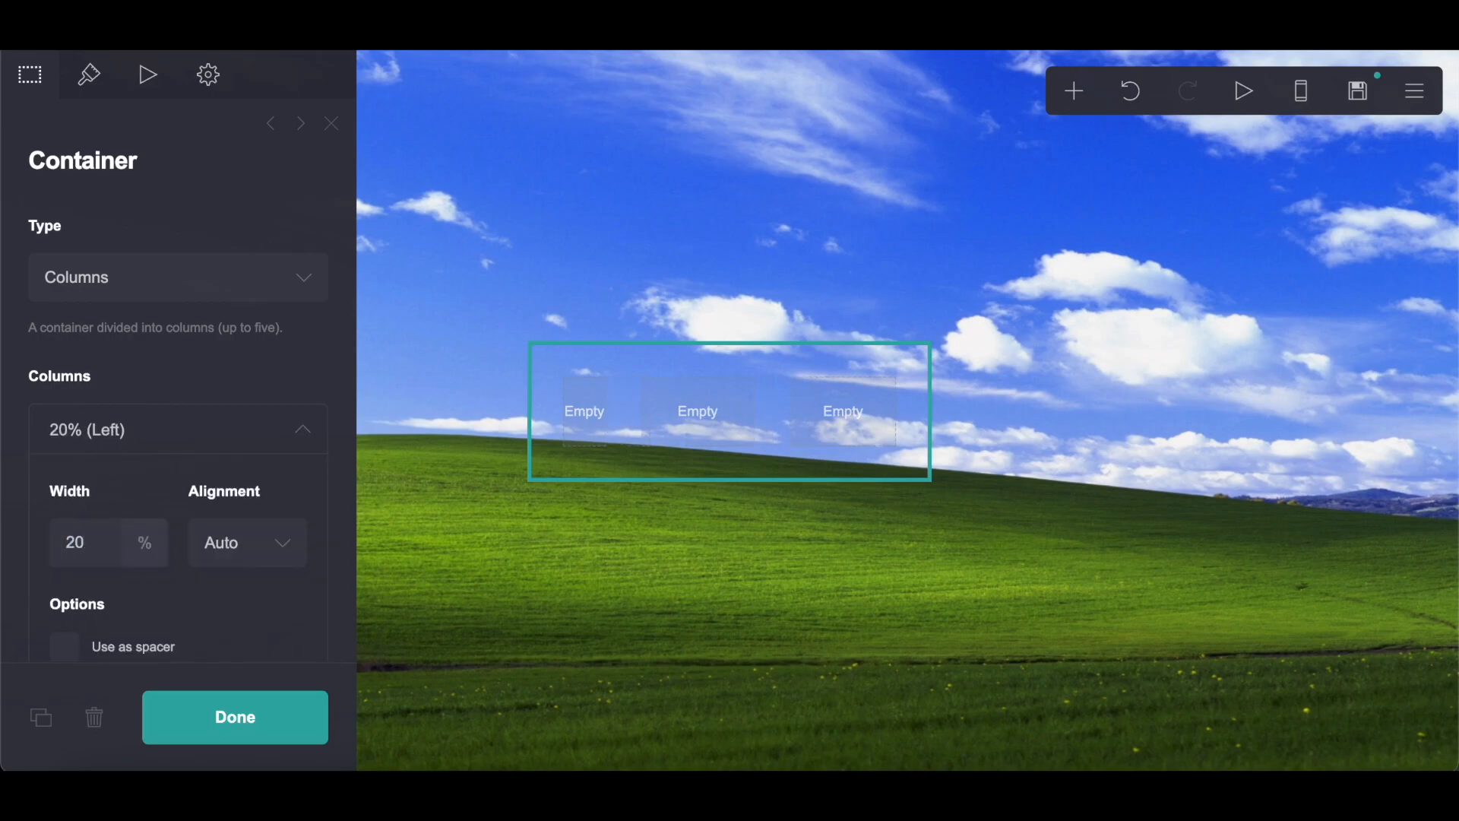
Check the column widths in the notes document and set the container's right column width to 41%
click(80, 456)
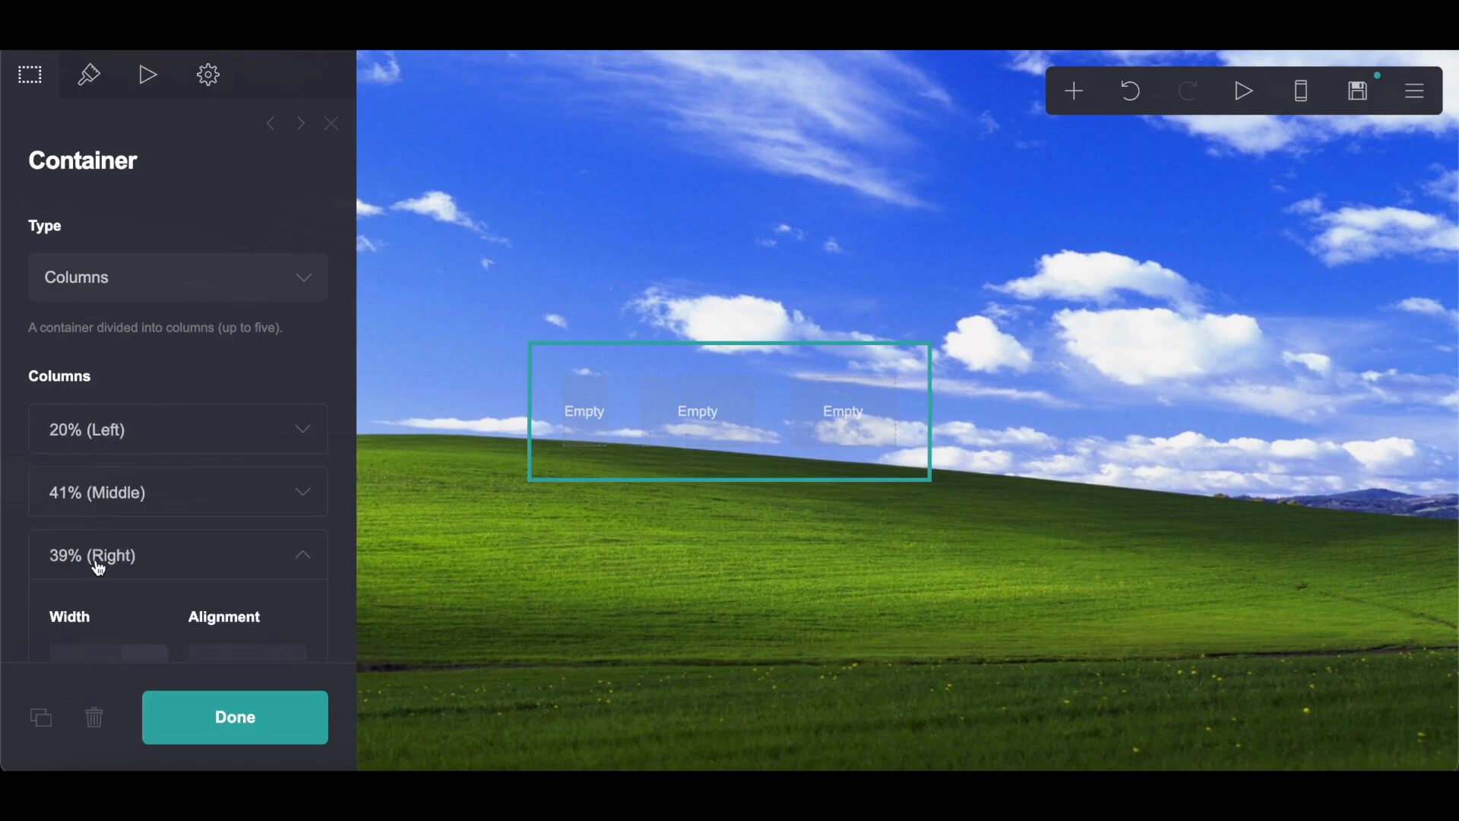
click(684, 38)
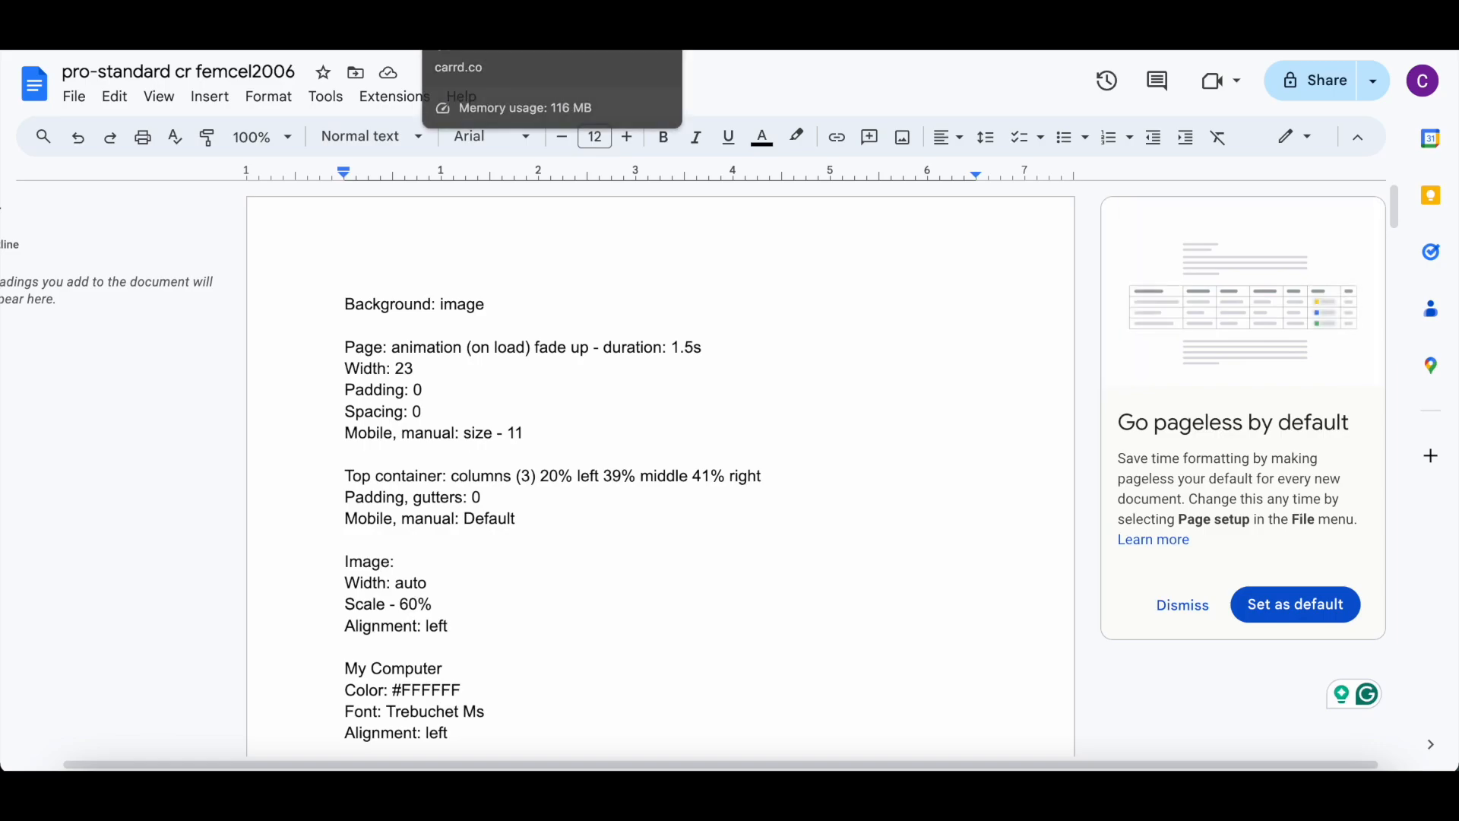
click(532, 38)
scroll(129, 610, down, 1)
drag(89, 600, 46, 602)
key(Return)
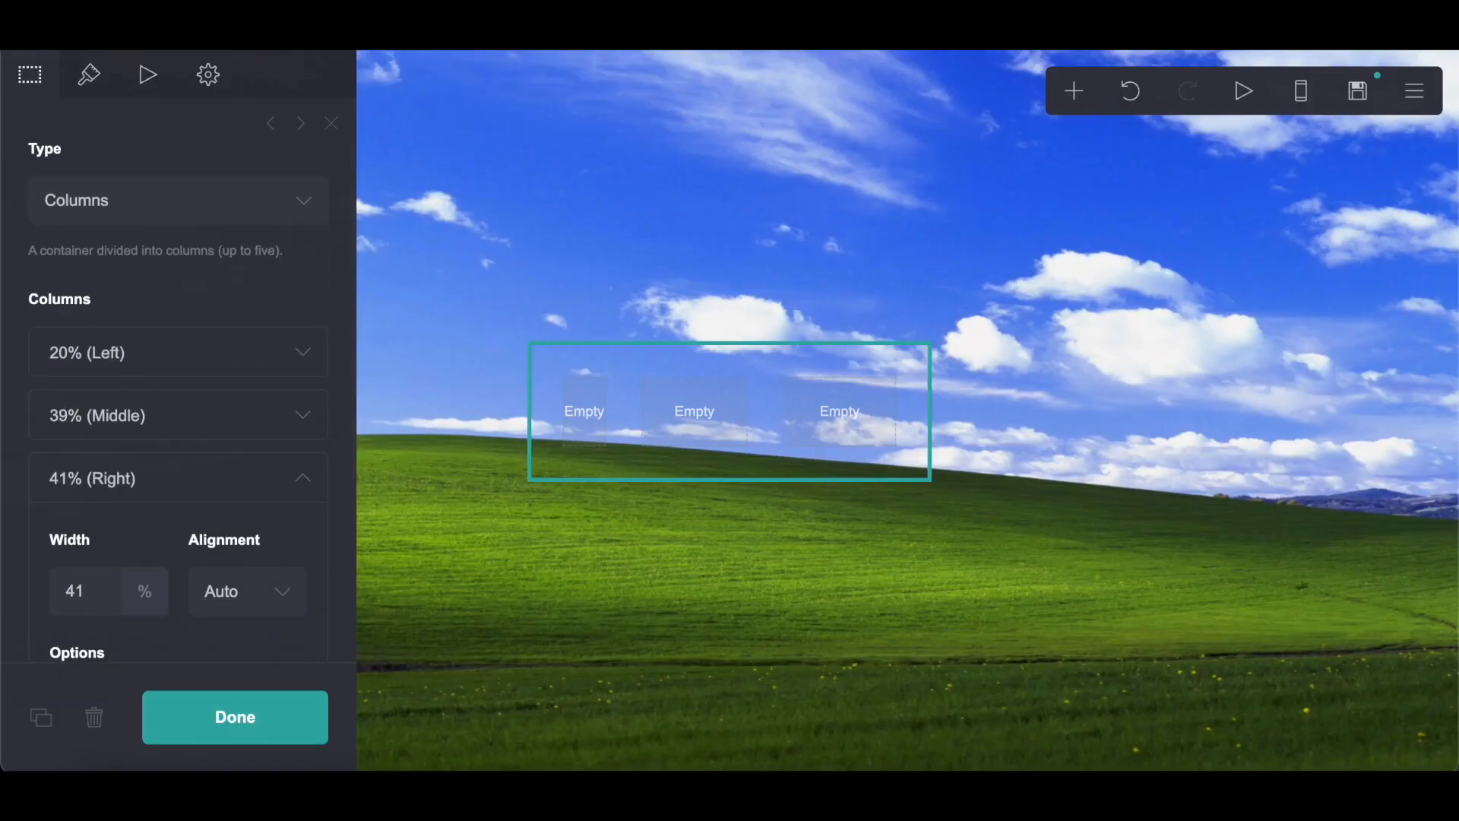
Check the top container settings in the notes document and set the container's vertical padding, horizontal padding and gutters to 0
click(105, 85)
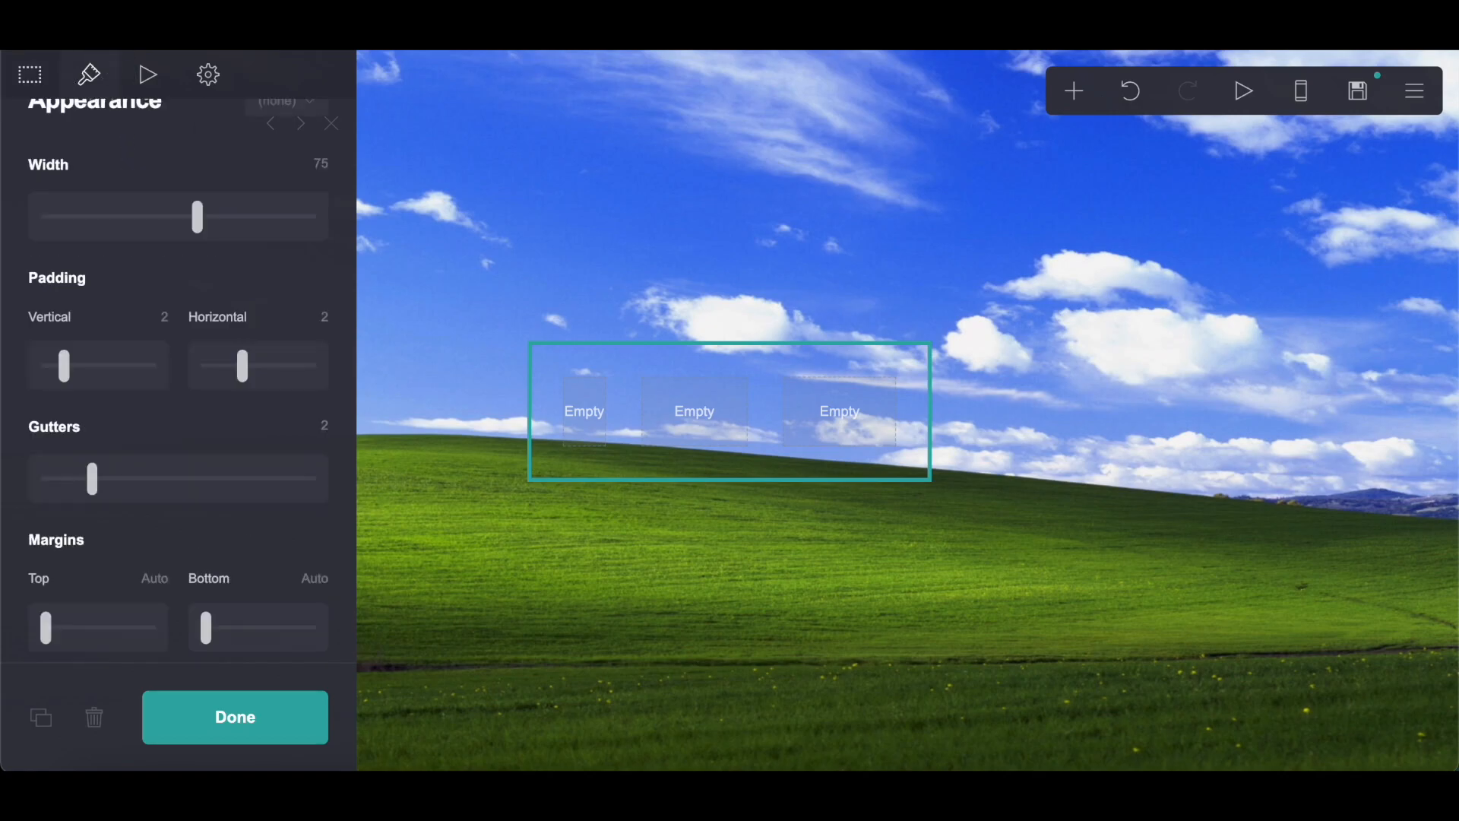
click(684, 38)
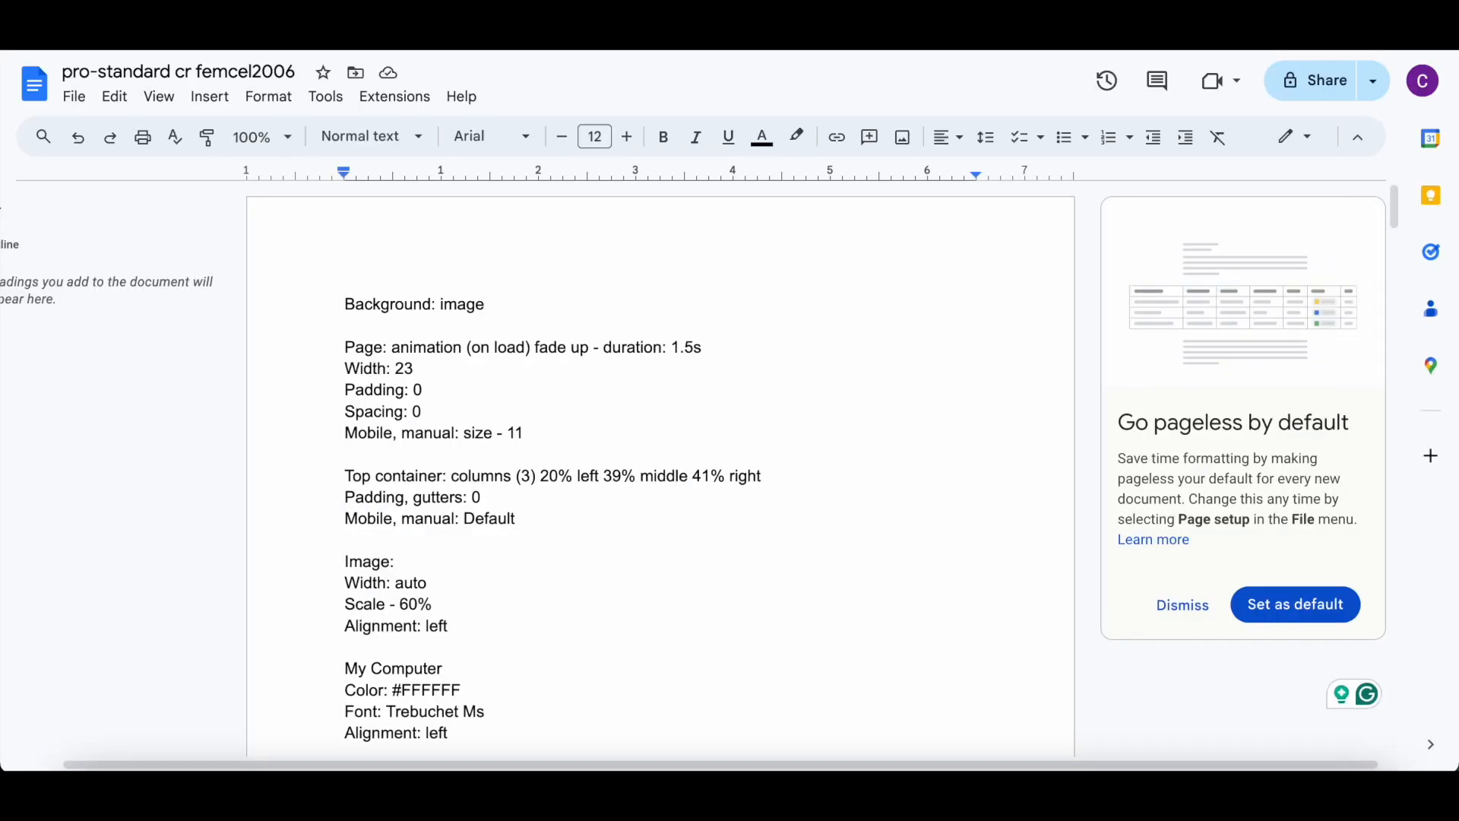
key(ctrl+shift+Tab)
click(165, 325)
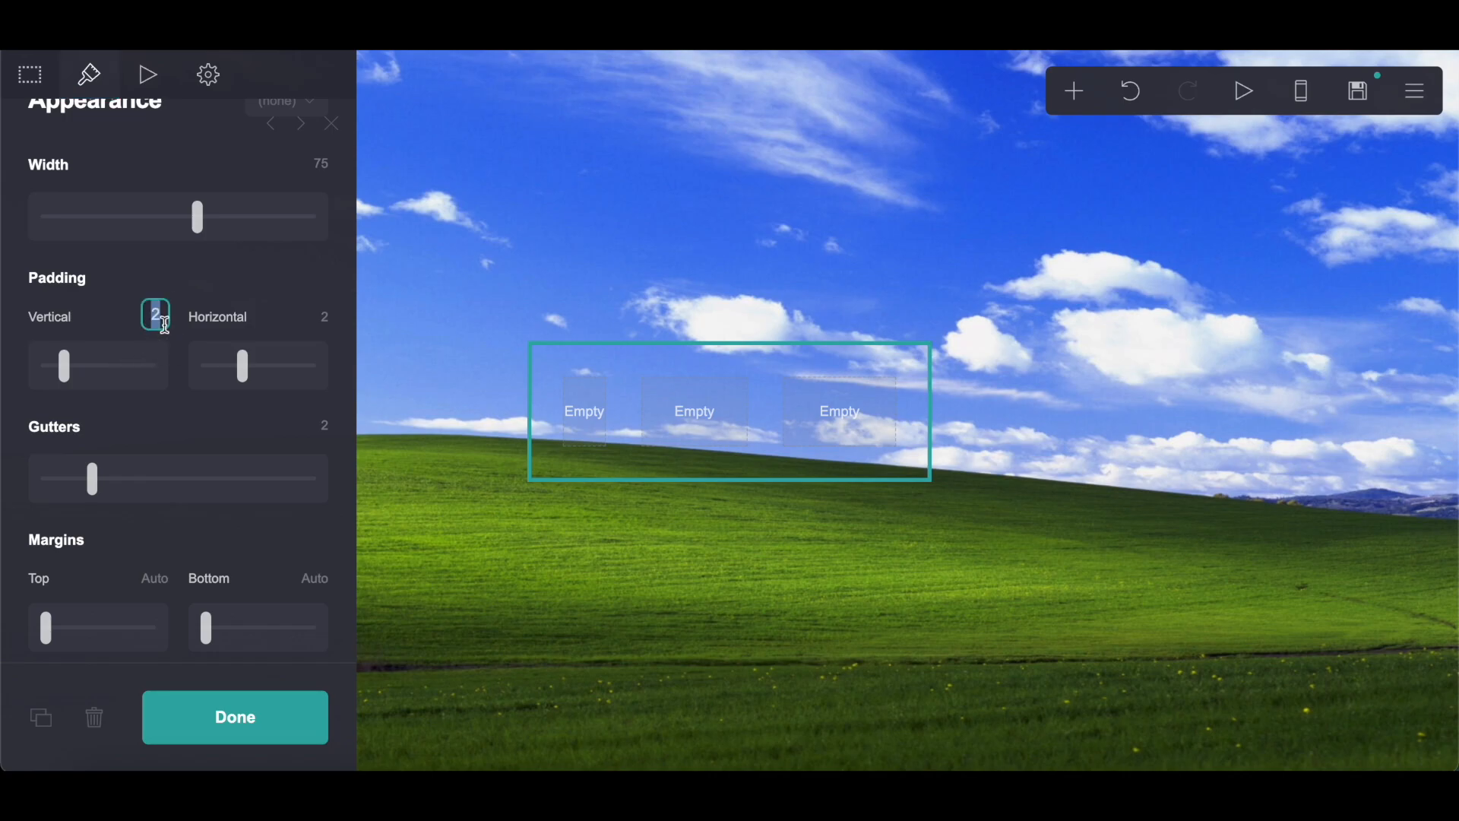
text(0)
click(326, 317)
scroll(327, 319, up, 1)
text(0)
click(326, 502)
click(245, 506)
Switch the container's mobile settings to manual and set its mobile layout to Default
scroll(238, 509, down, 15)
click(302, 535)
scroll(306, 544, down, 4)
click(113, 426)
click(108, 392)
click(106, 384)
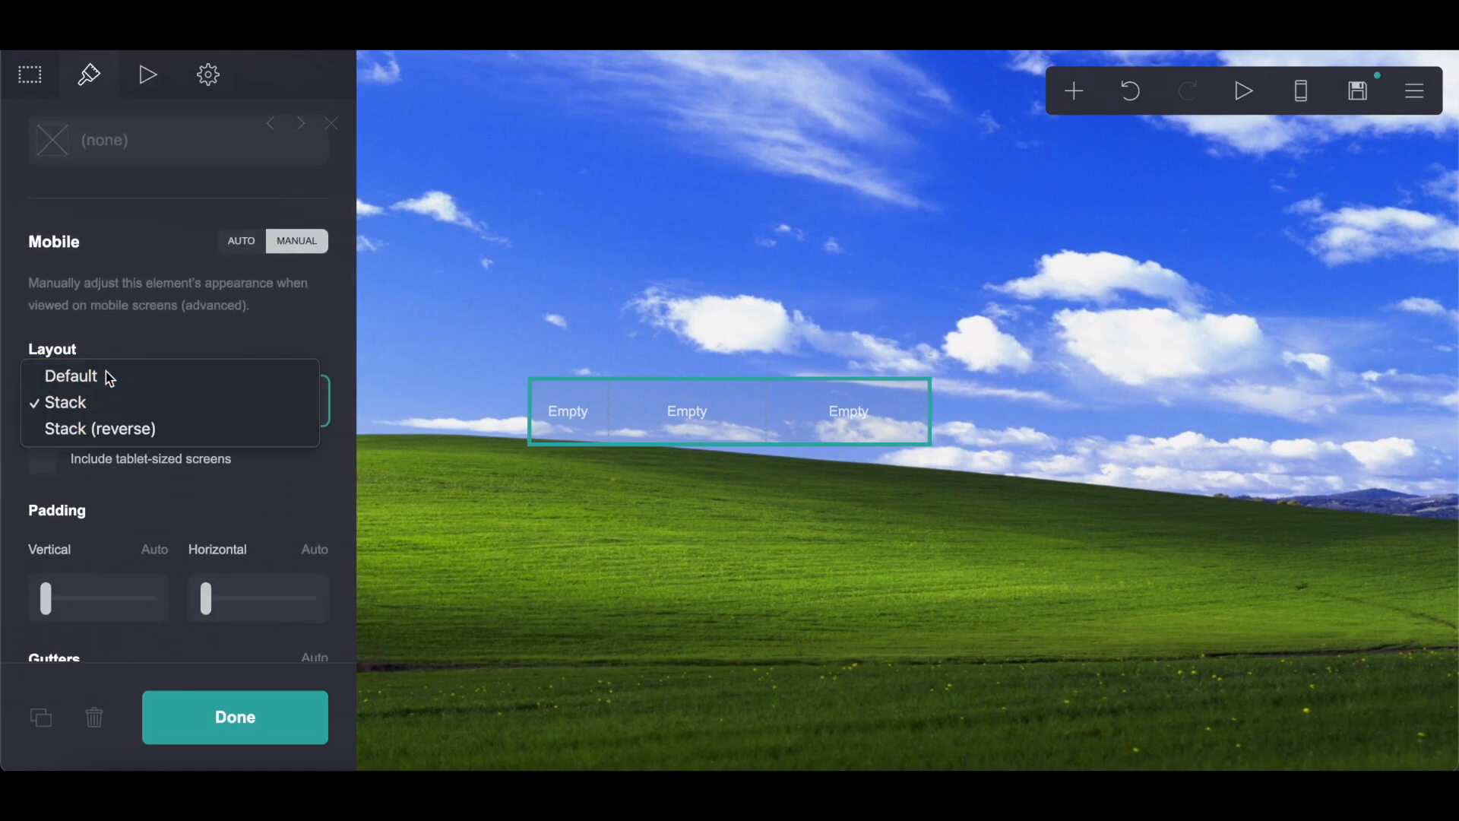
click(110, 379)
Check the image settings in the notes document, add an image element to the container's left column and upload image01 (1).png
key(ctrl+Tab)
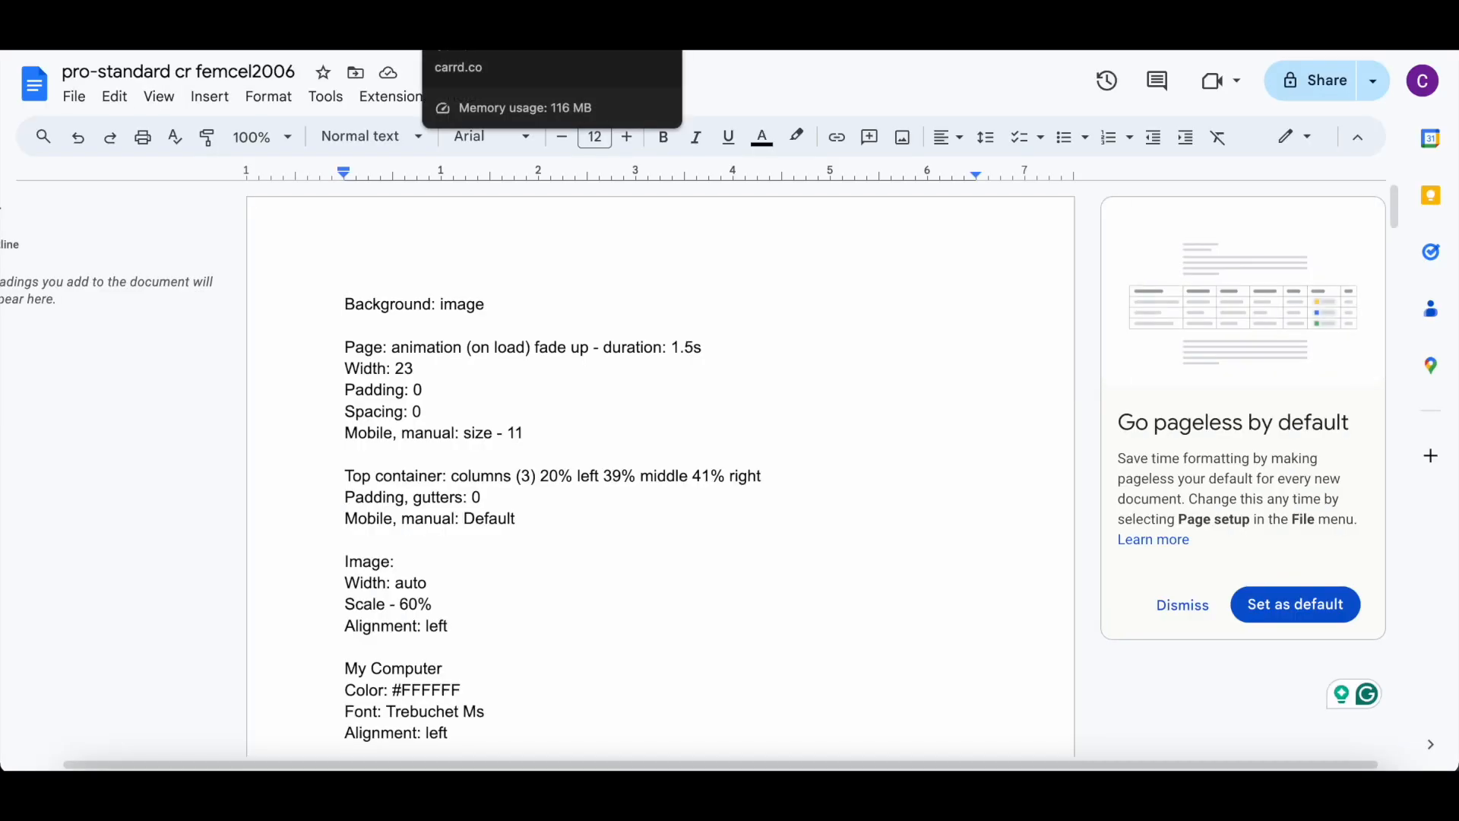
click(494, 52)
click(1076, 90)
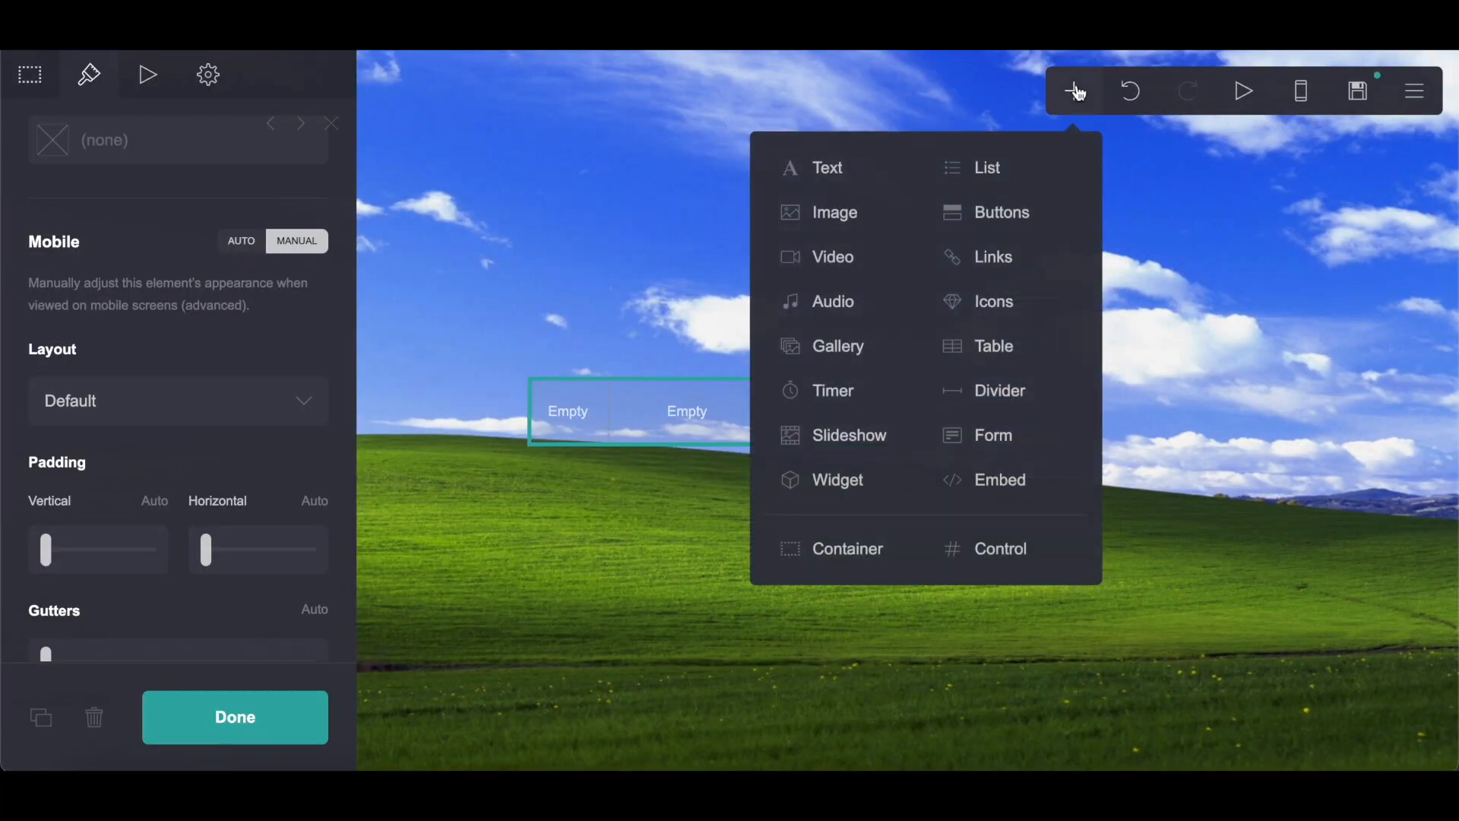
click(846, 225)
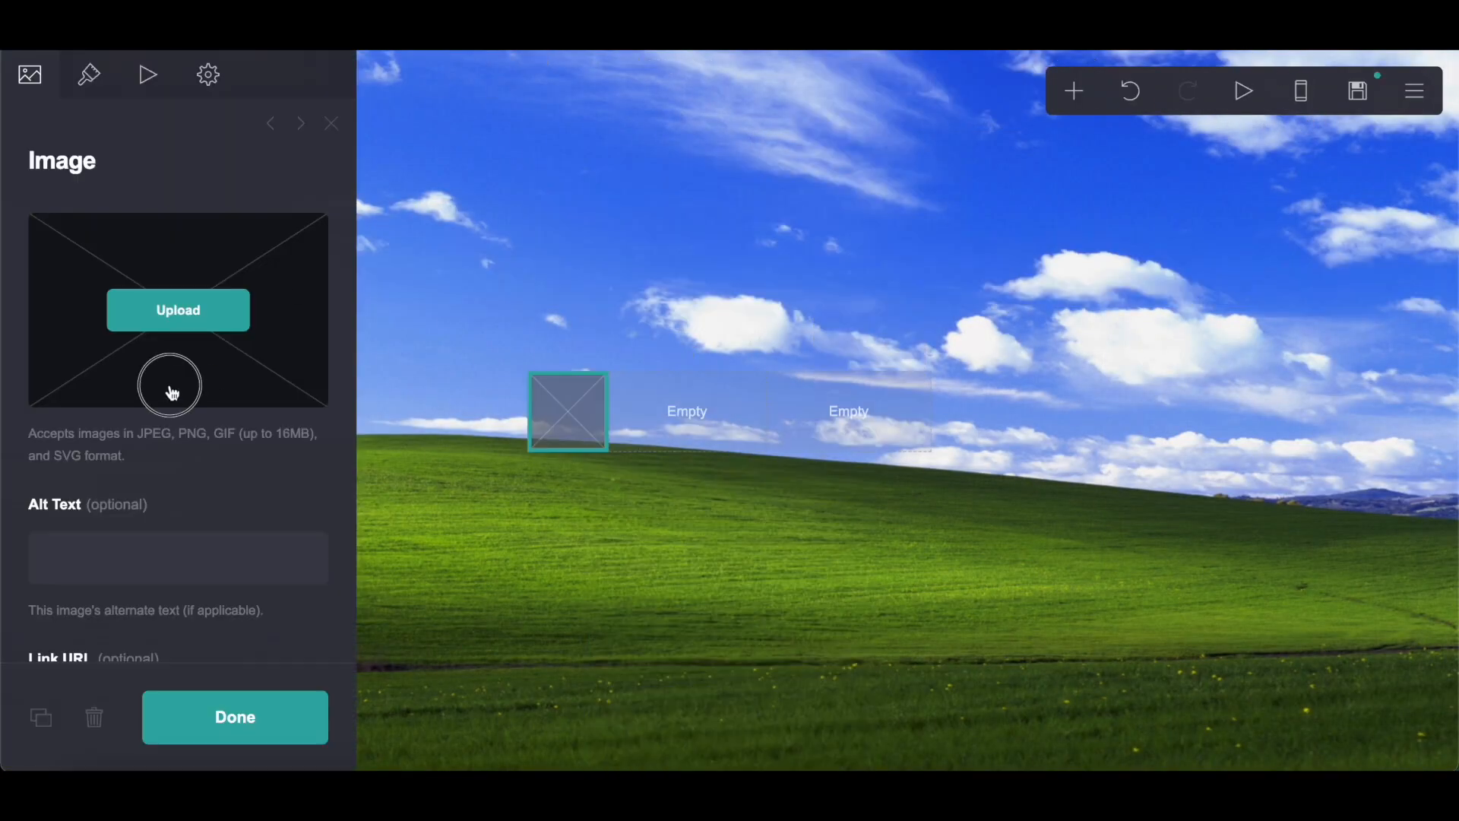
click(178, 310)
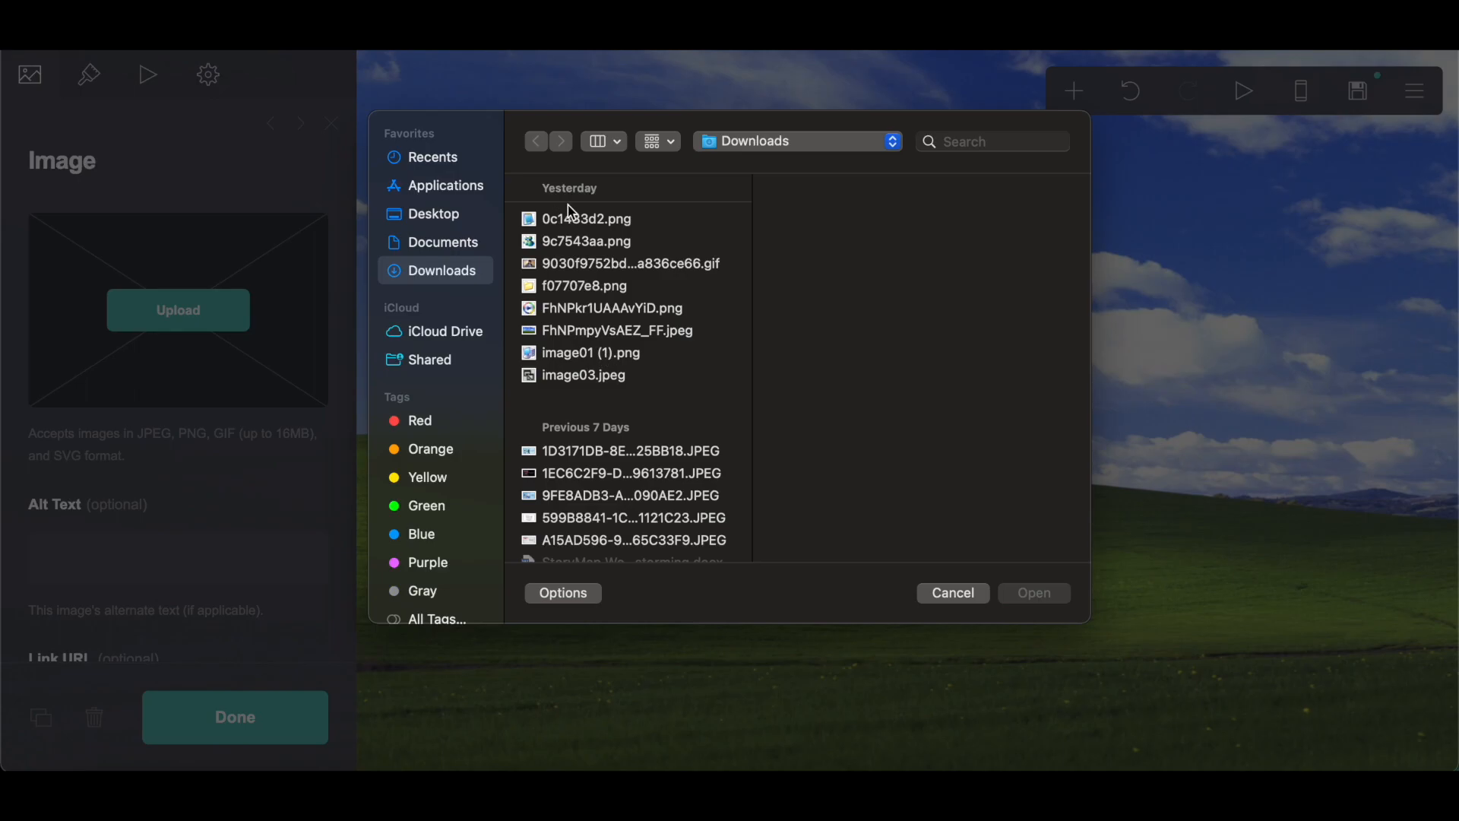
click(552, 352)
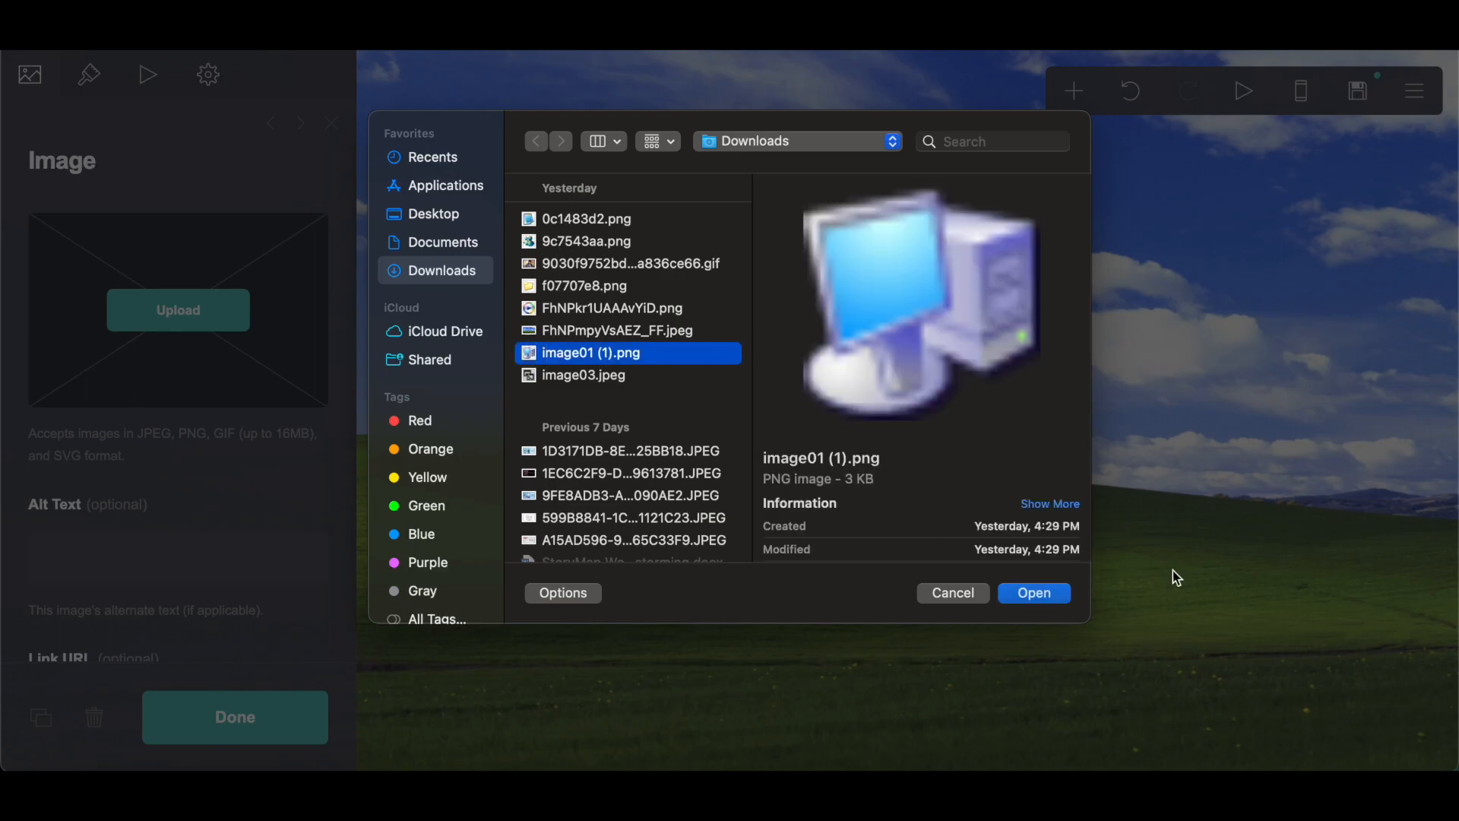
click(1056, 597)
click(1402, 84)
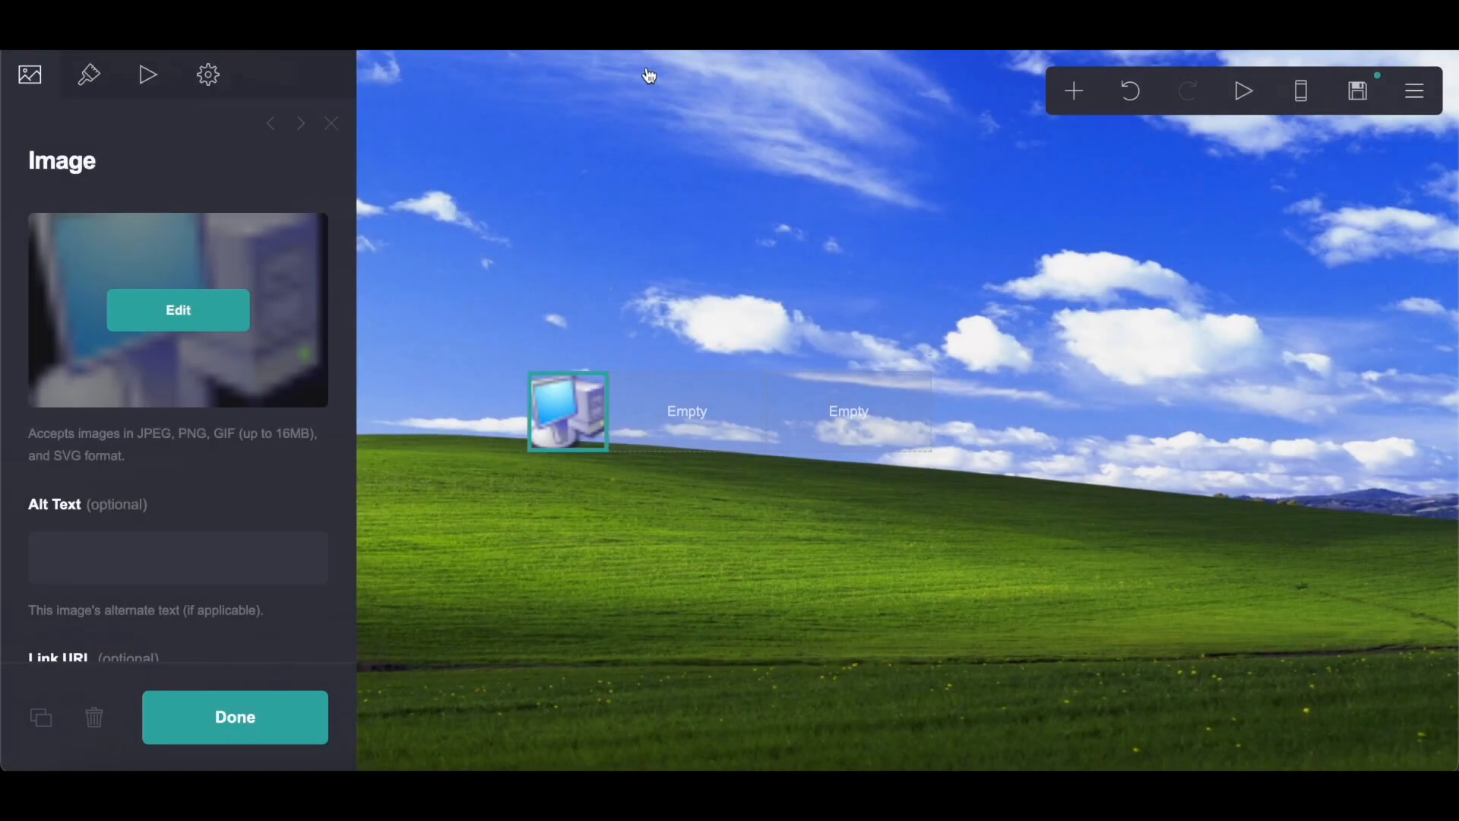
Set the computer icon image's width to Auto, its scale to 60% and its alignment to Left
click(91, 74)
drag(66, 301, 44, 295)
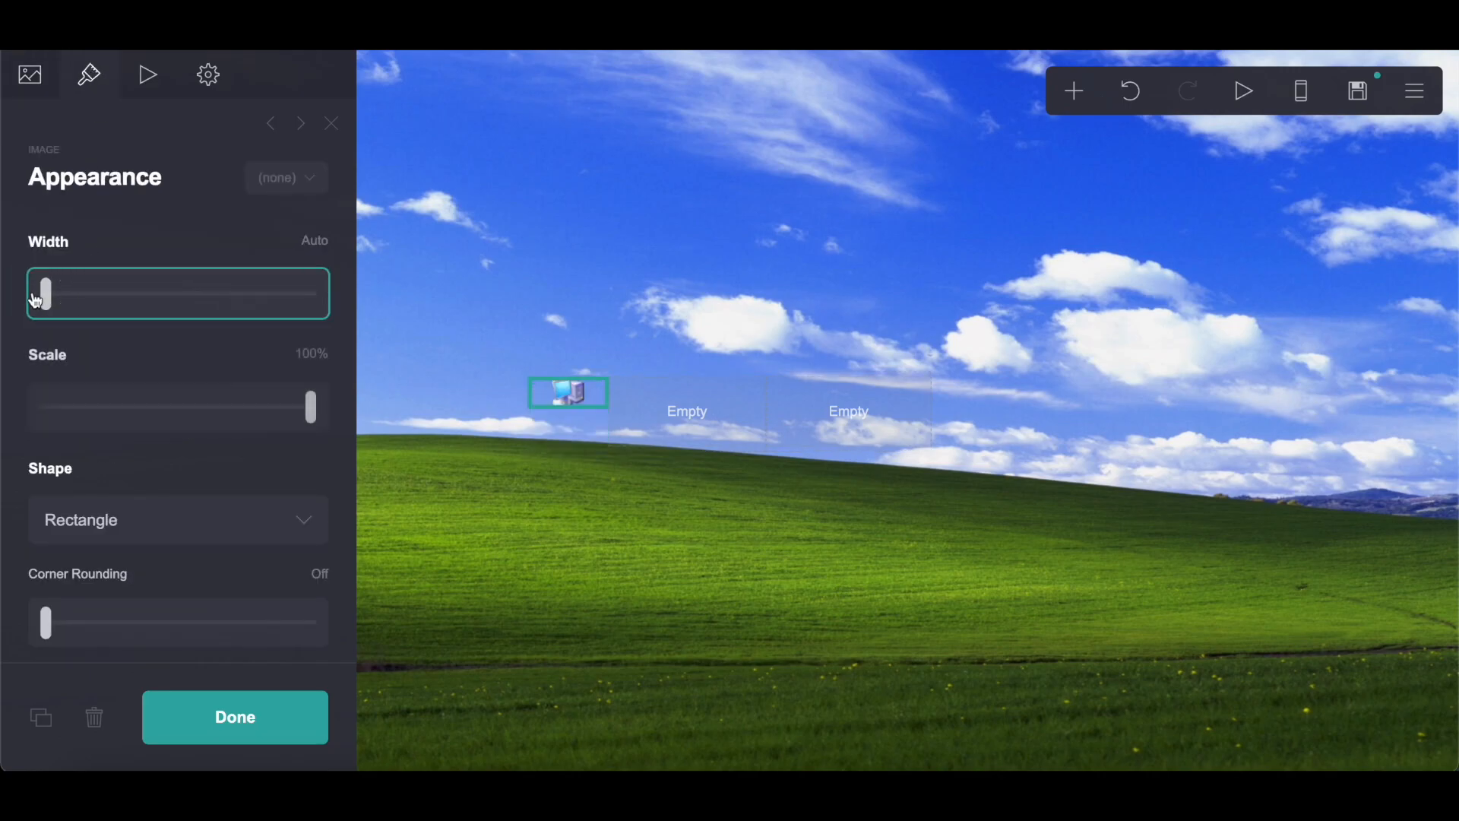
click(319, 355)
text(60)
key(Return)
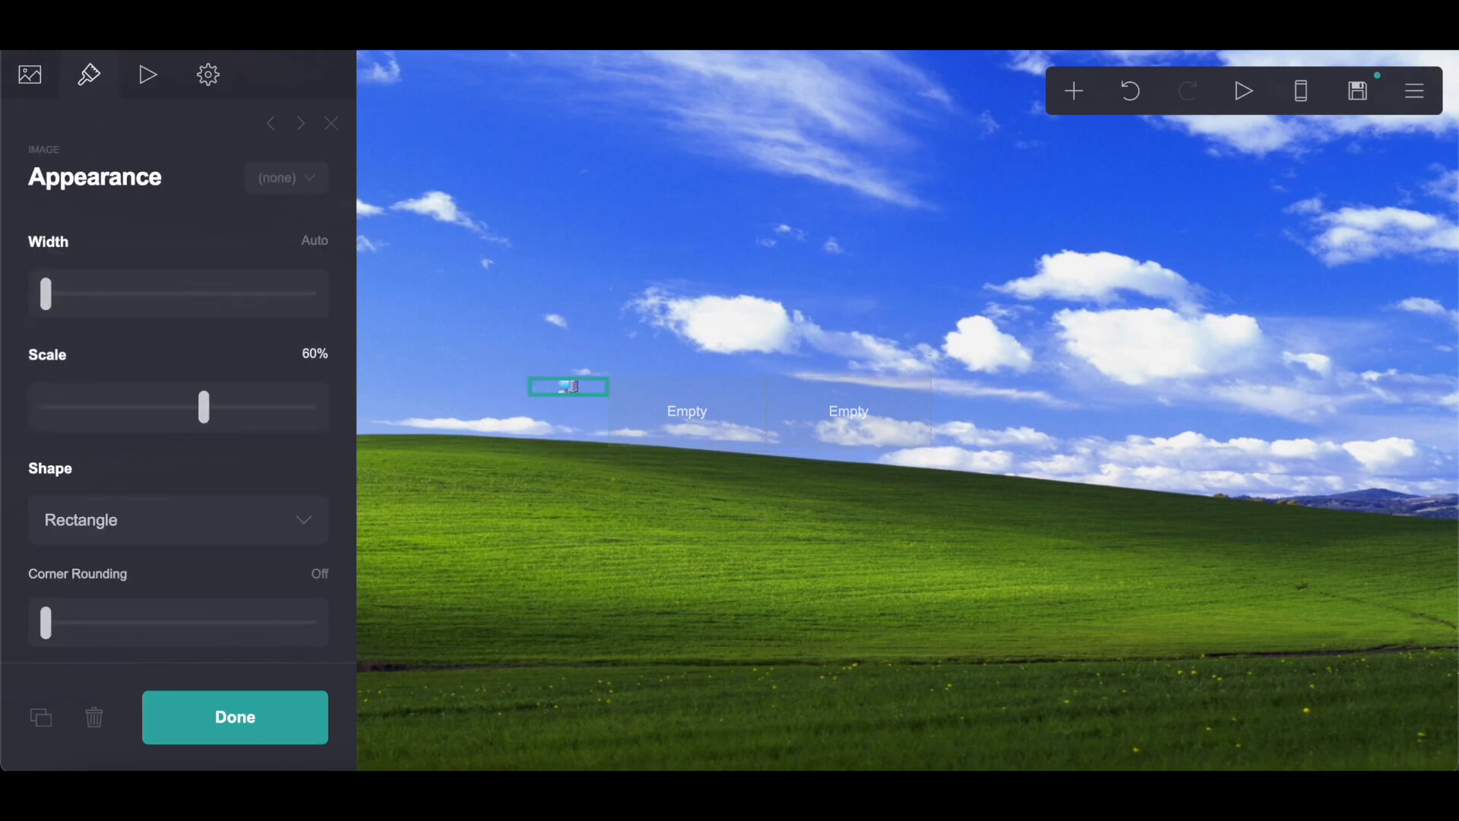
scroll(235, 434, down, 5)
click(152, 450)
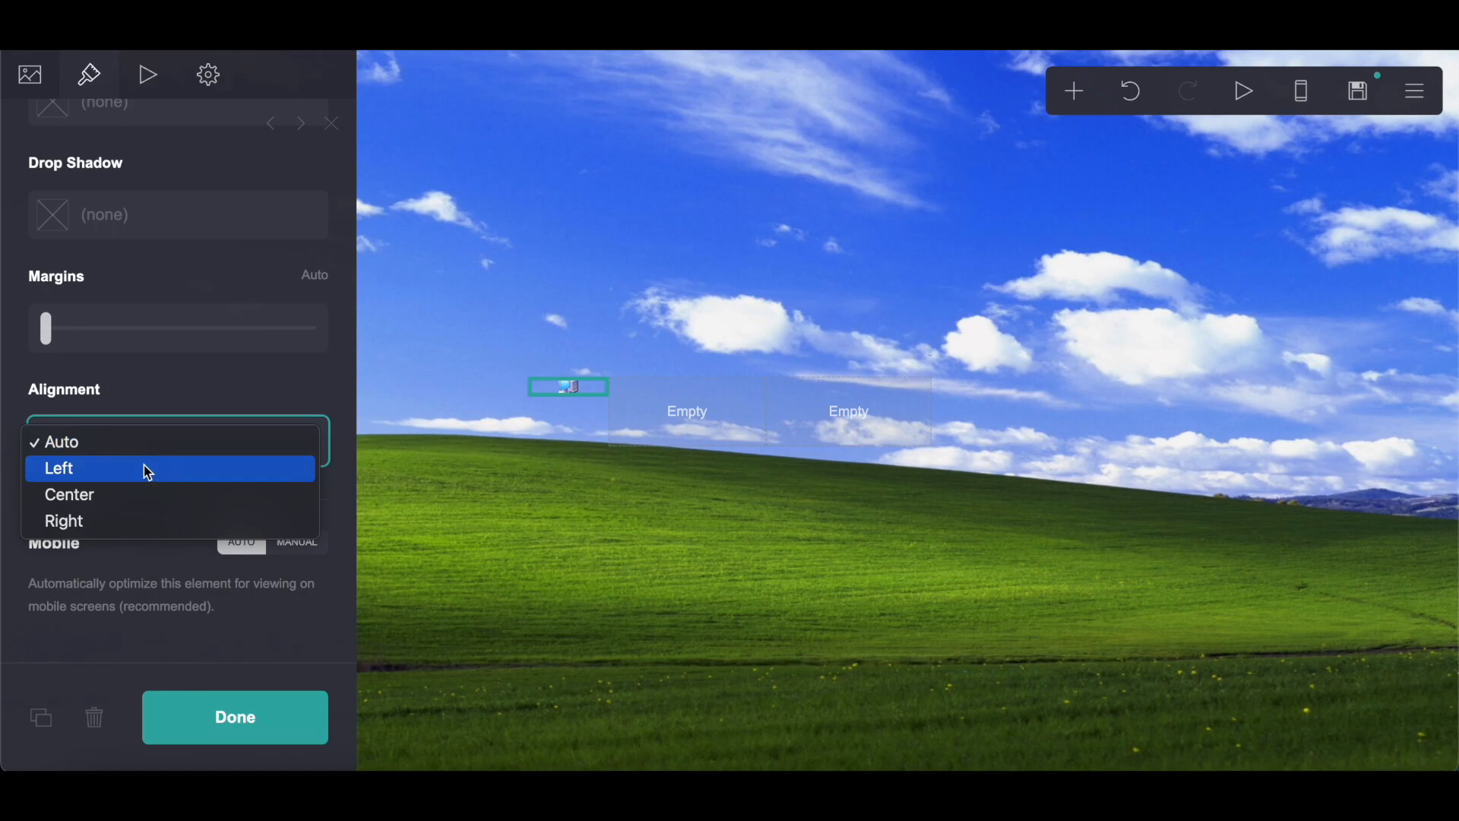
click(144, 467)
Add a text element and place it in the container's middle column
click(1058, 78)
click(879, 192)
drag(564, 410, 673, 412)
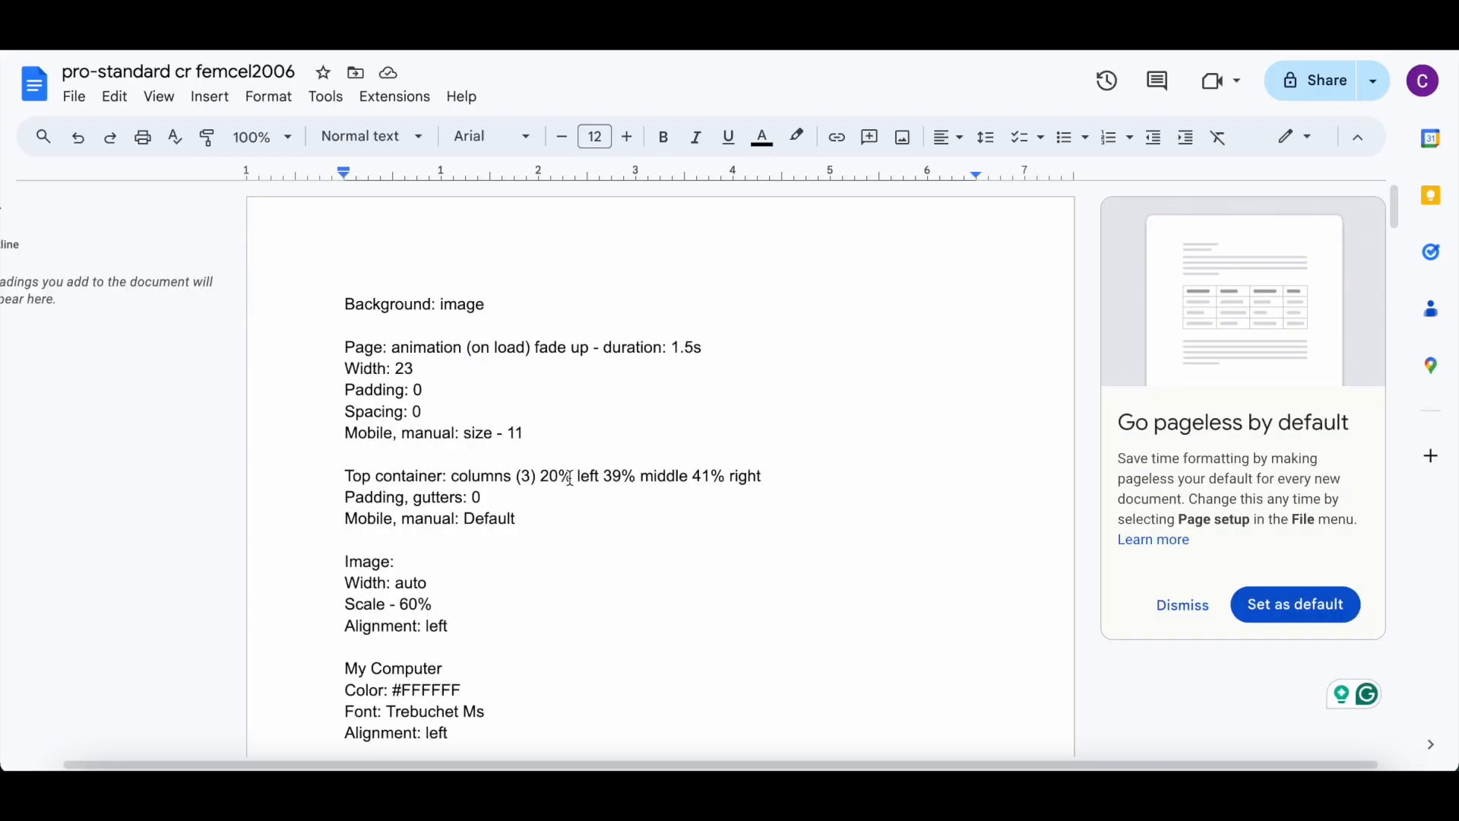
Copy "My Computer" from the notes document and replace the new text element's placeholder text with it
scroll(571, 477, down, 2)
mouse_move(331, 473)
mouse_down()
mouse_move(501, 498)
mouse_move(343, 477)
mouse_up()
right_click(386, 479)
click(477, 291)
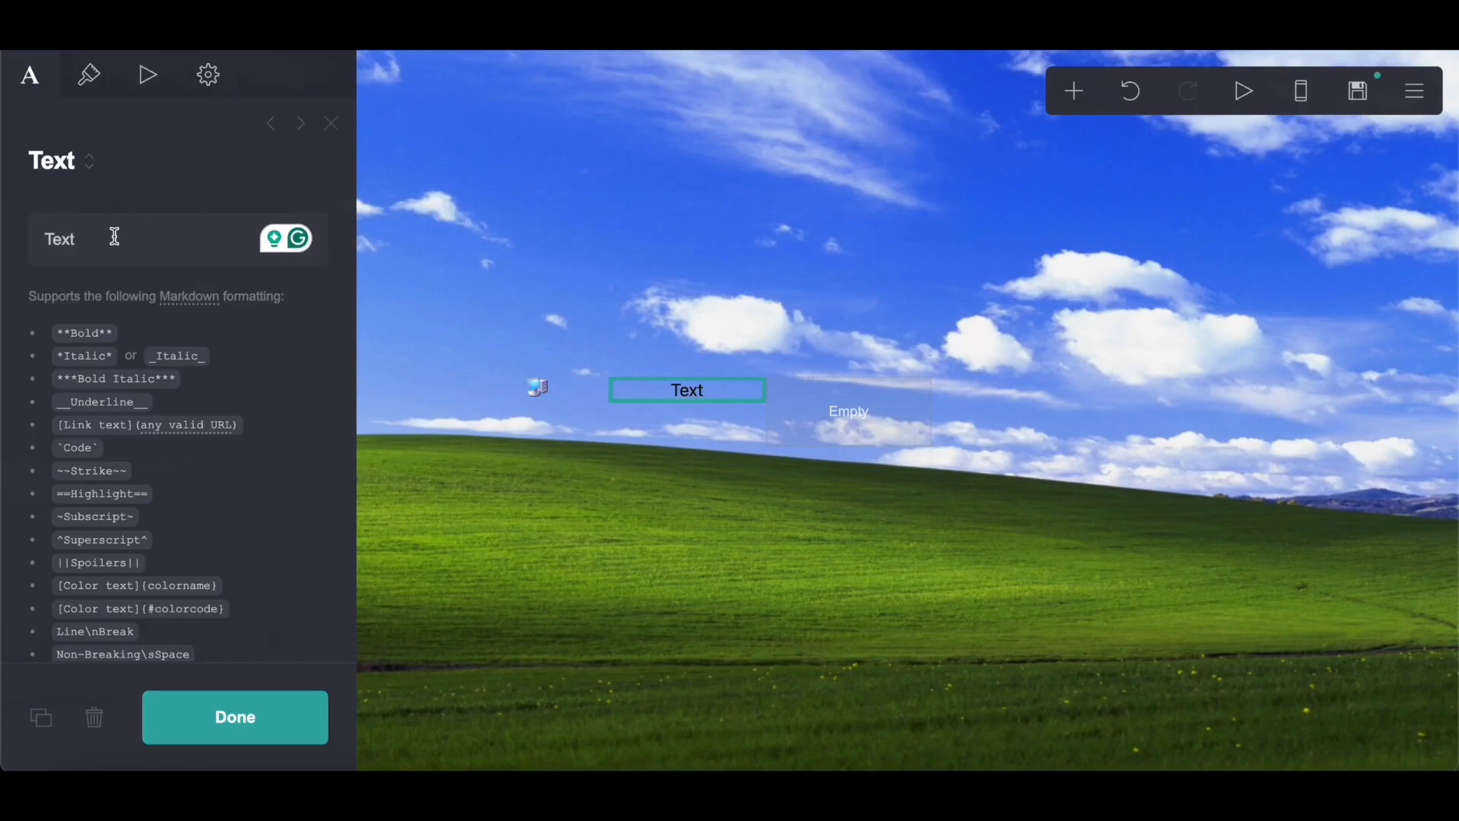
click(89, 235)
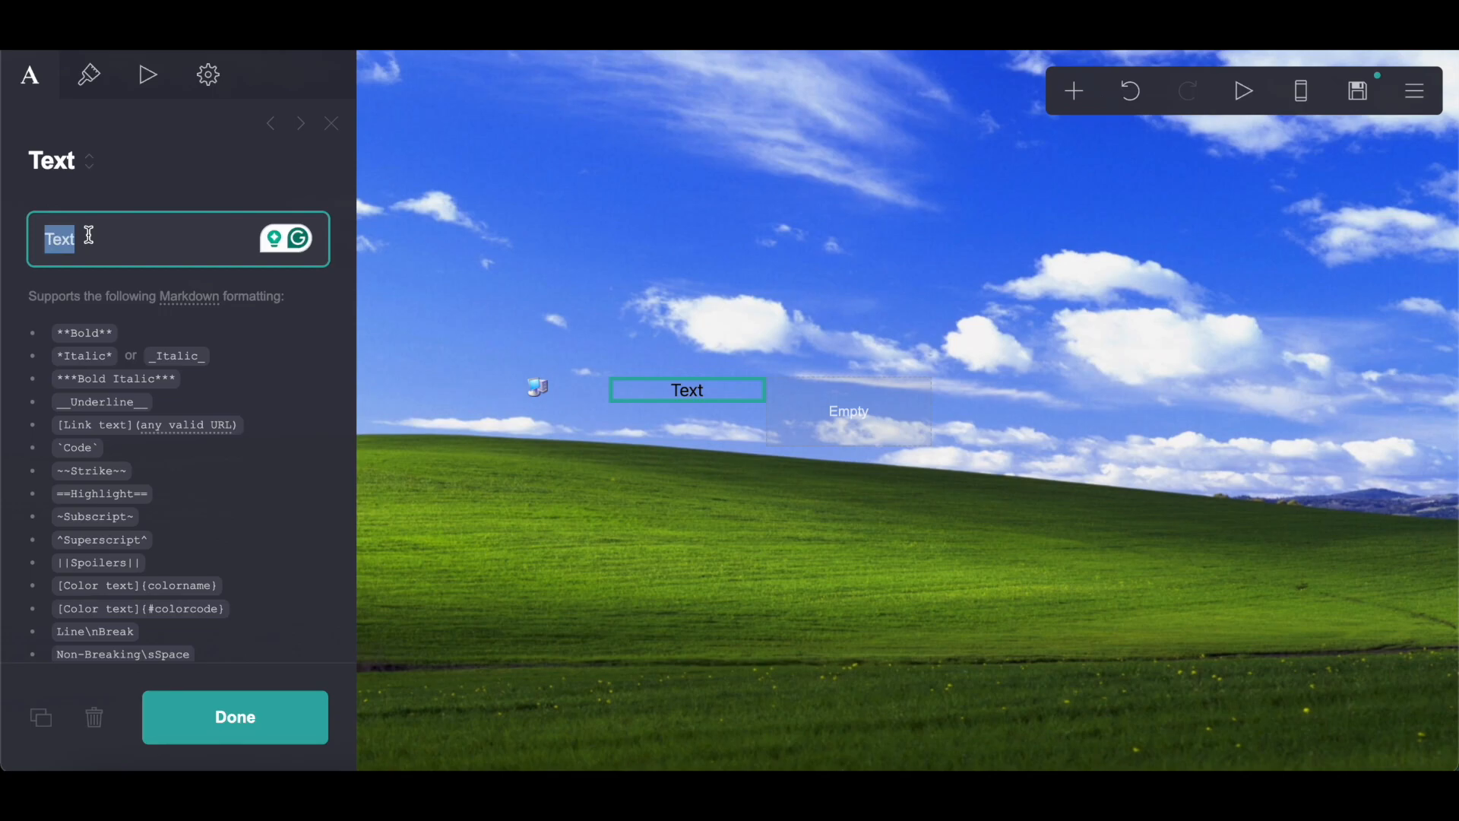
right_click(93, 237)
click(118, 410)
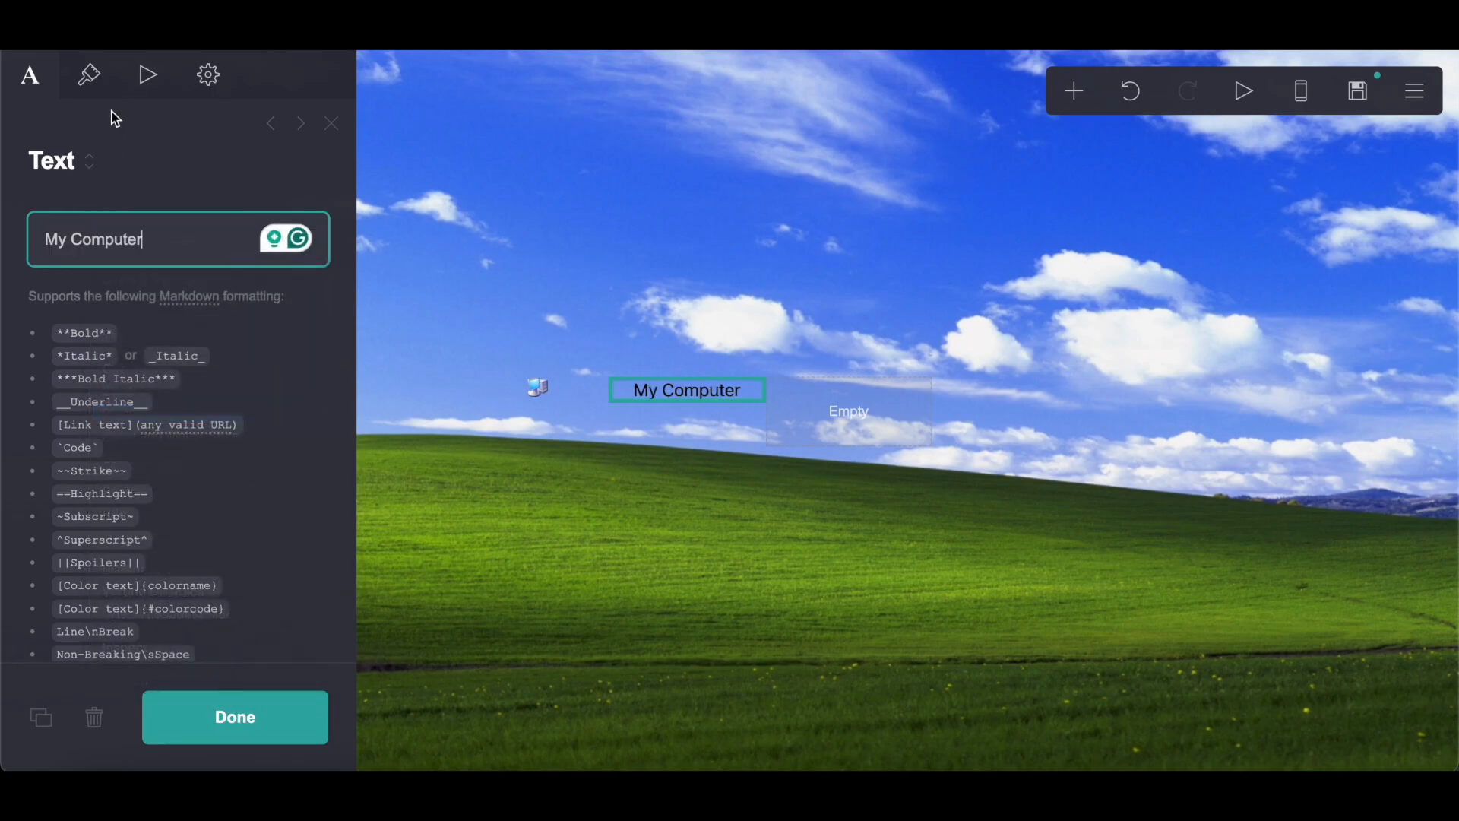
Set the "My Computer" text color to #FFFFFF
click(89, 163)
click(190, 303)
drag(135, 383, 29, 237)
click(124, 257)
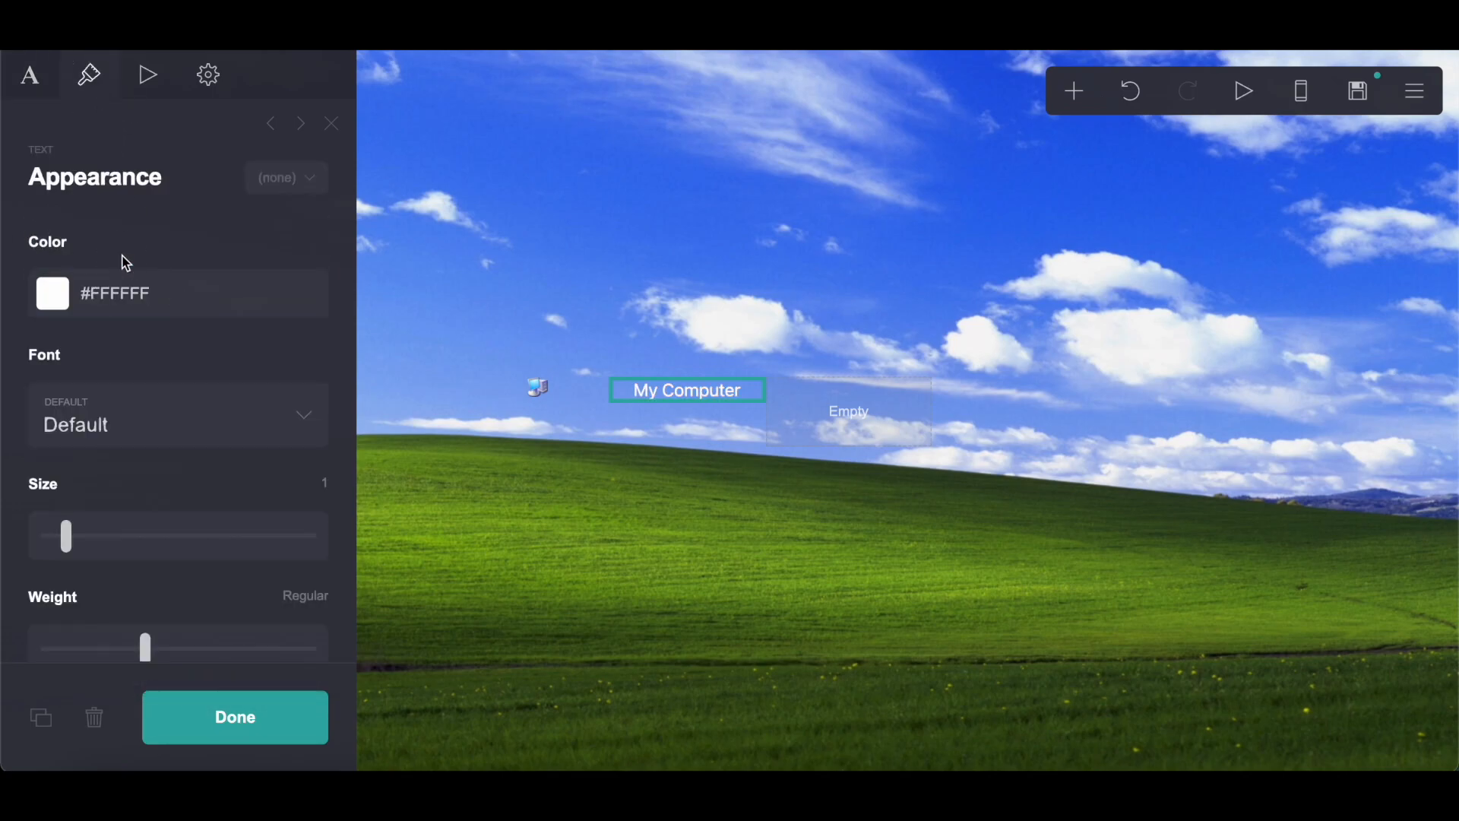
Change the "My Computer" text font to Trebuchet MS
click(121, 416)
scroll(121, 422, down, 15)
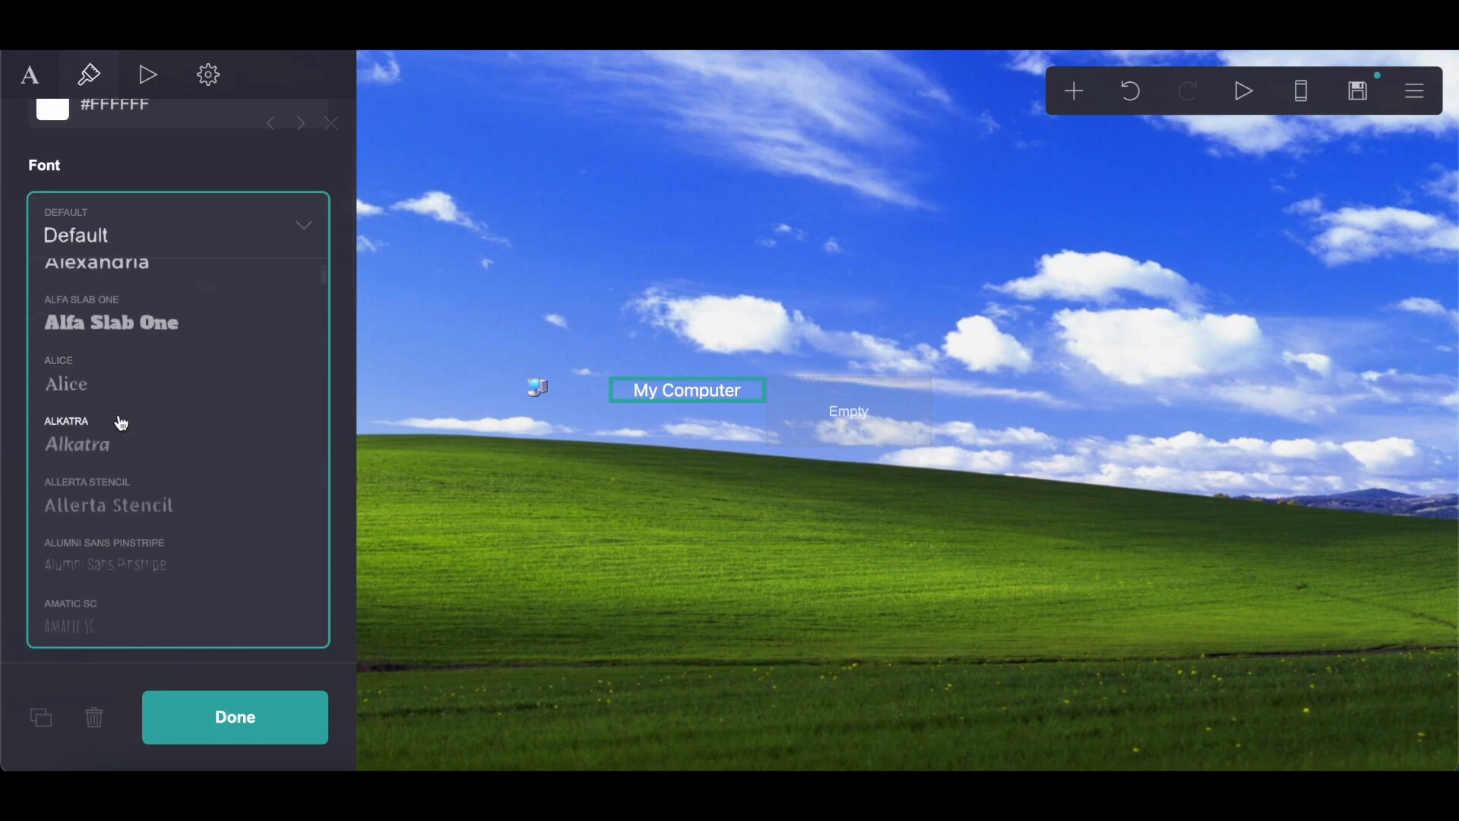
scroll(121, 423, down, 20)
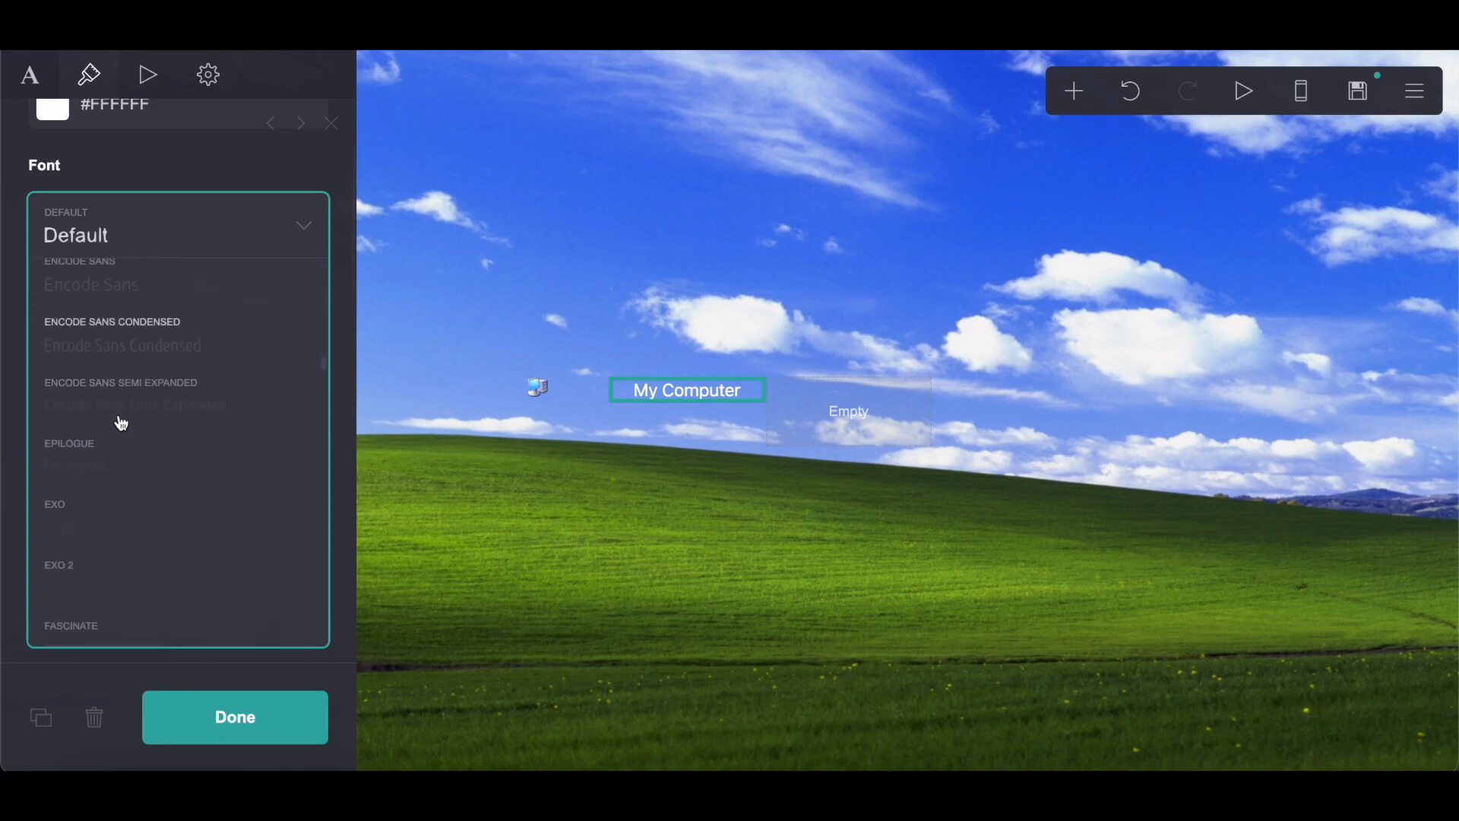
scroll(122, 423, down, 20)
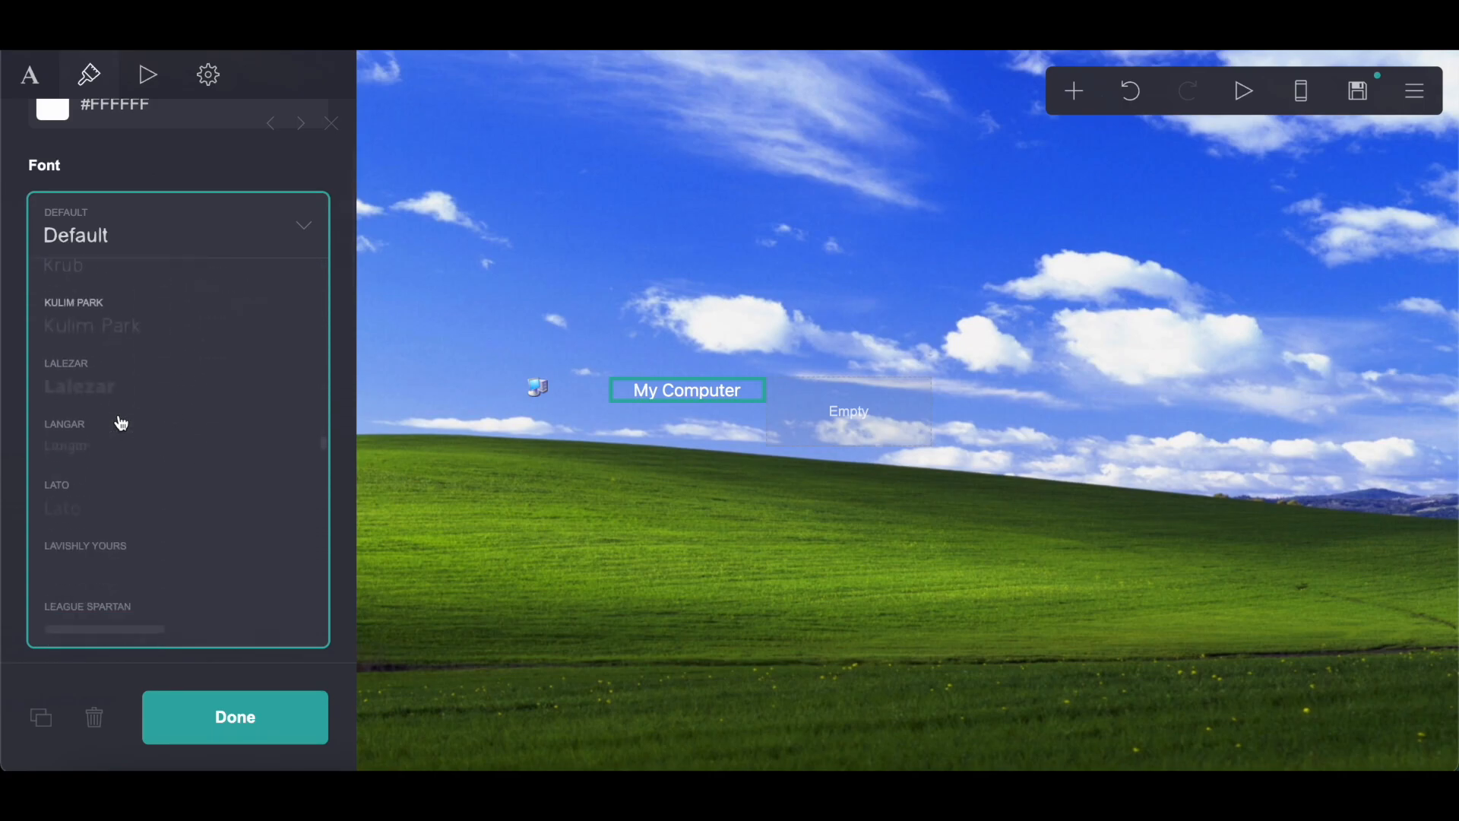
scroll(122, 423, down, 20)
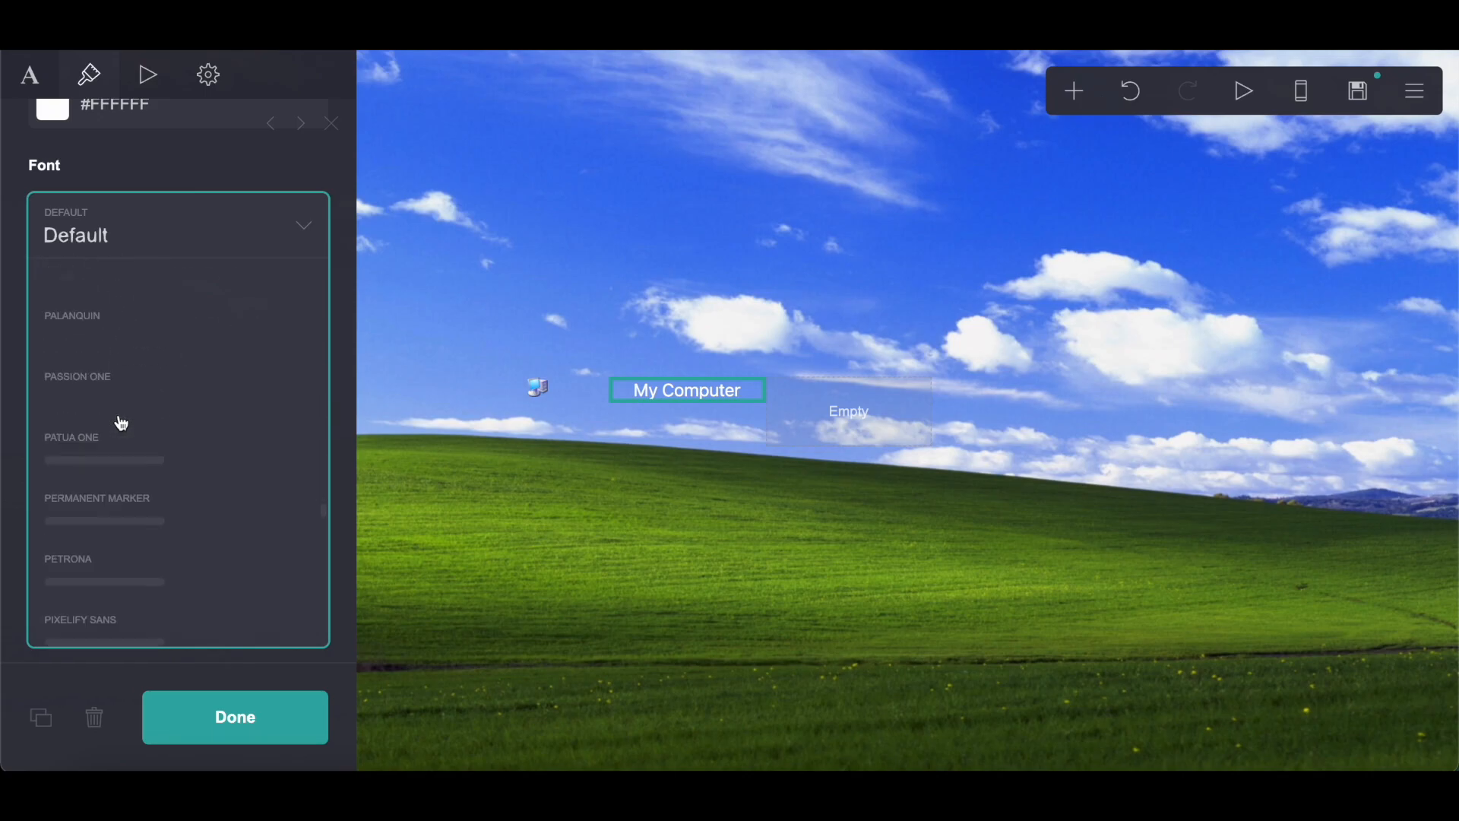
scroll(122, 422, down, 20)
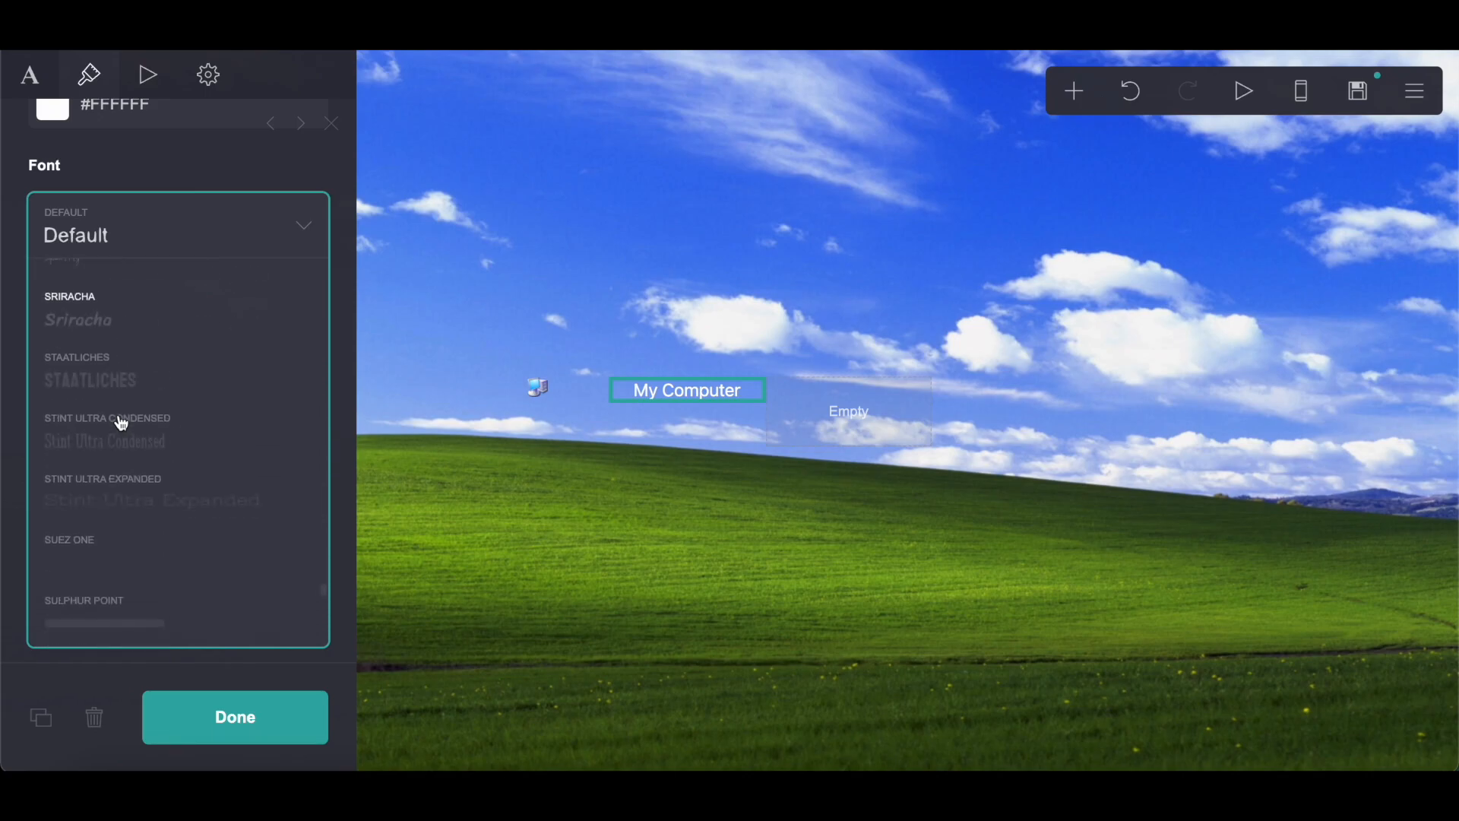
scroll(121, 422, down, 10)
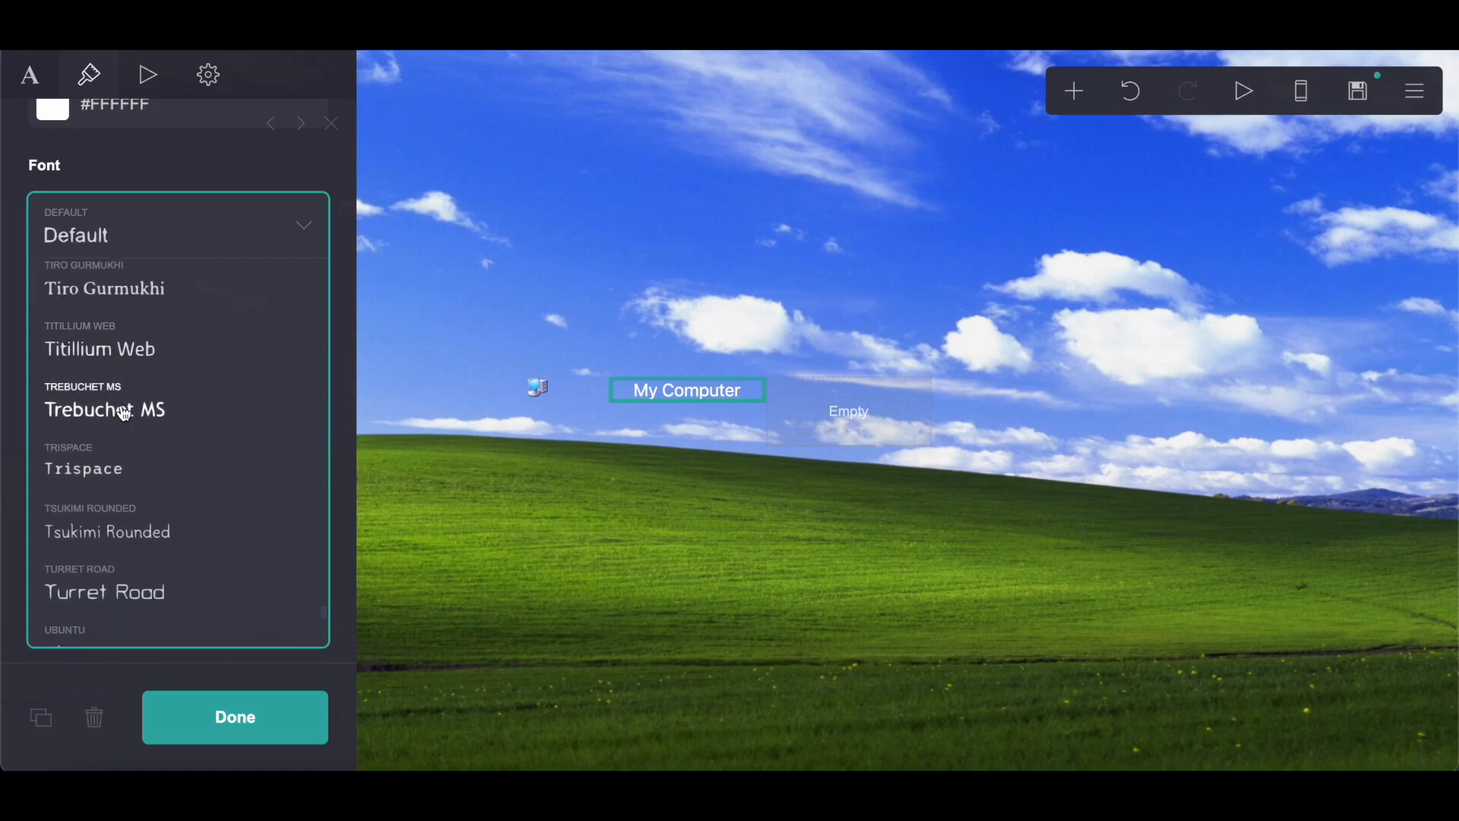
click(124, 412)
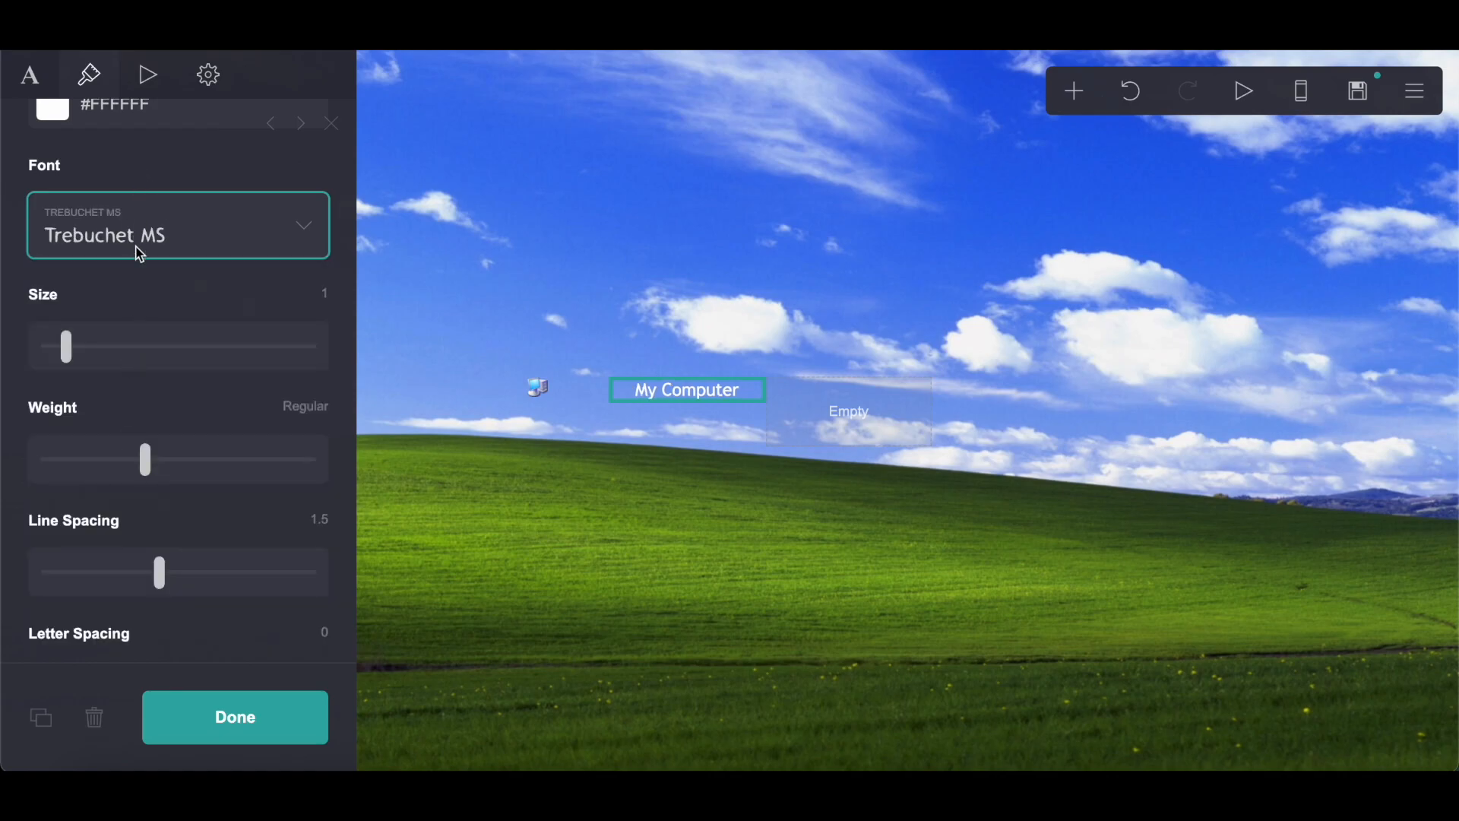
Set the "My Computer" text alignment to Left
scroll(146, 295, down, 10)
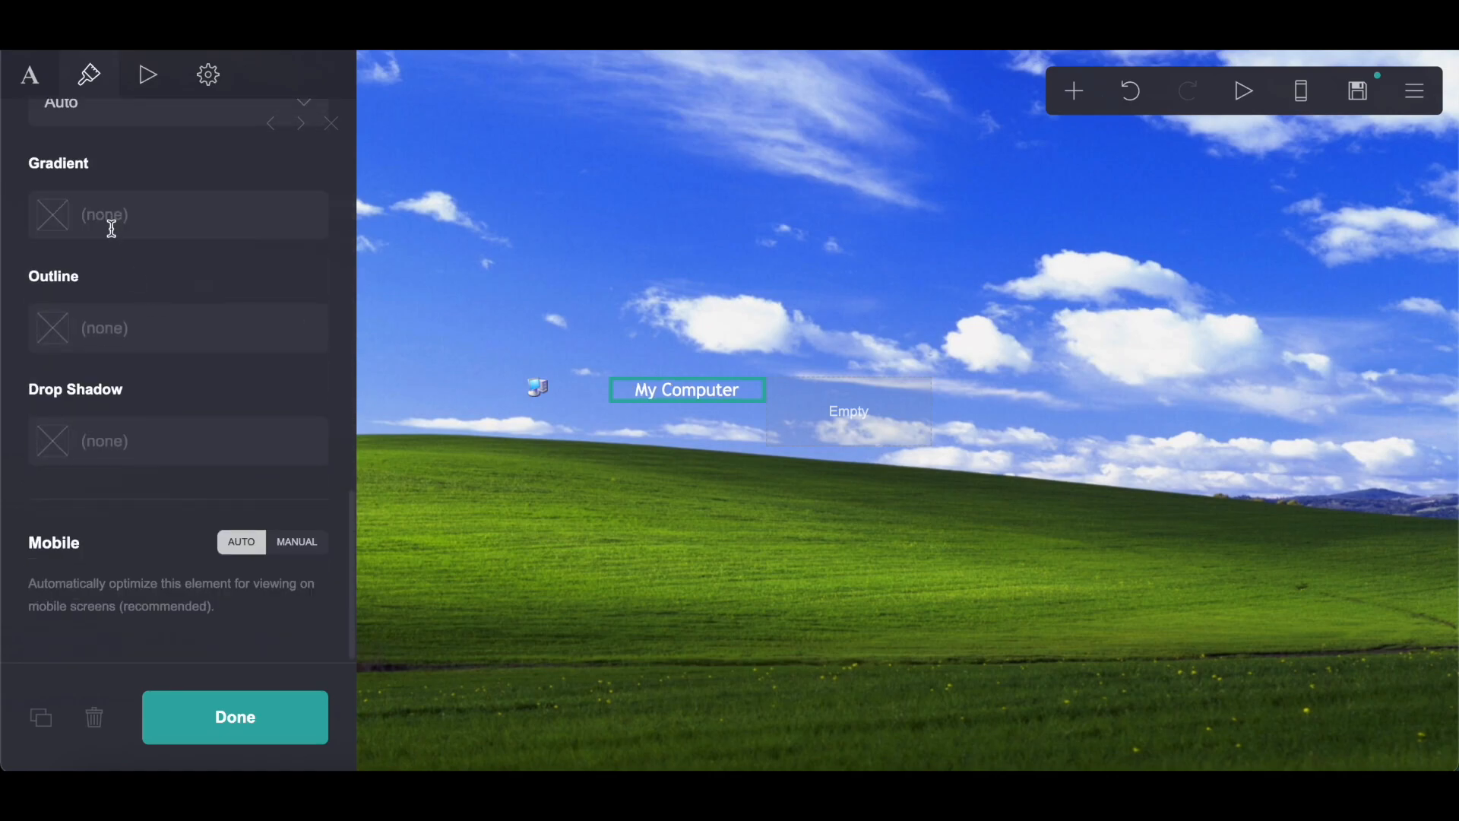
scroll(111, 228, up, 3)
click(99, 236)
click(97, 237)
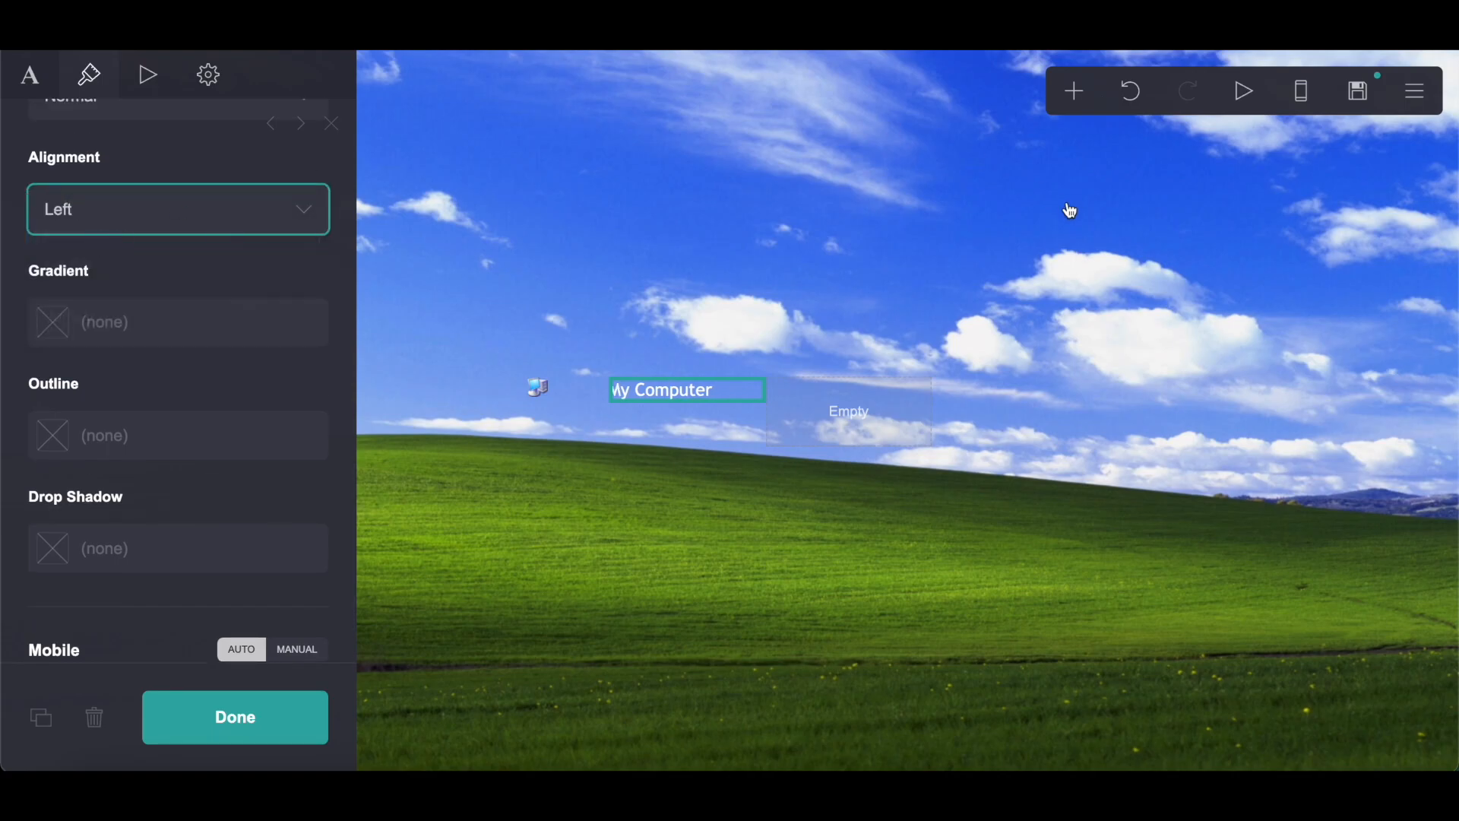
Add a code embed element, place it in the container's right column and label it "buttons"
click(1072, 106)
click(1034, 495)
click(712, 456)
drag(712, 456, 873, 440)
click(156, 487)
text(butt)
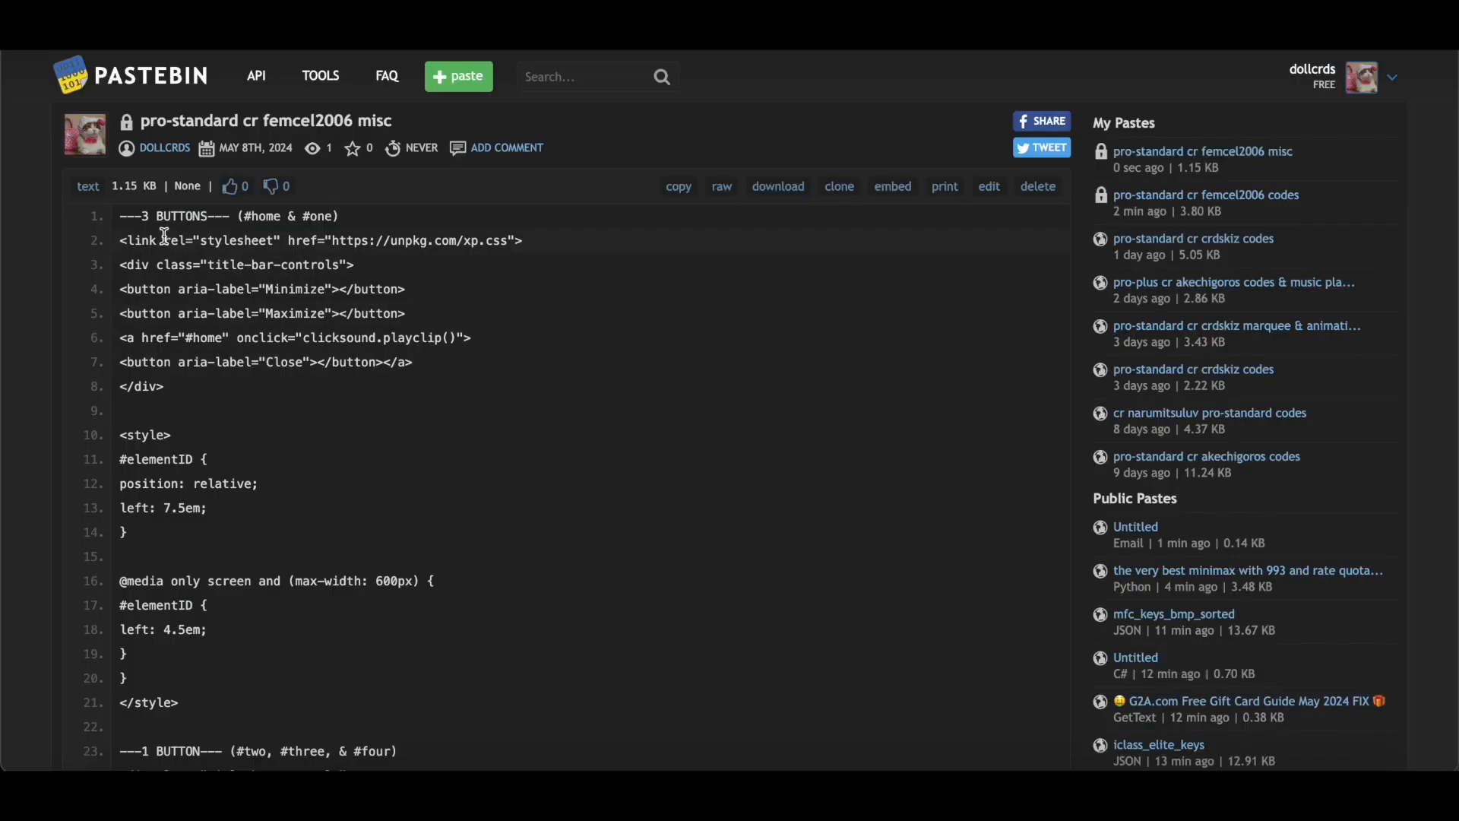
Copy the 3 BUTTONS code, from the xp.css link through the closing style tag, from the Pastebin page into the buttons embed's code
drag(120, 240, 206, 703)
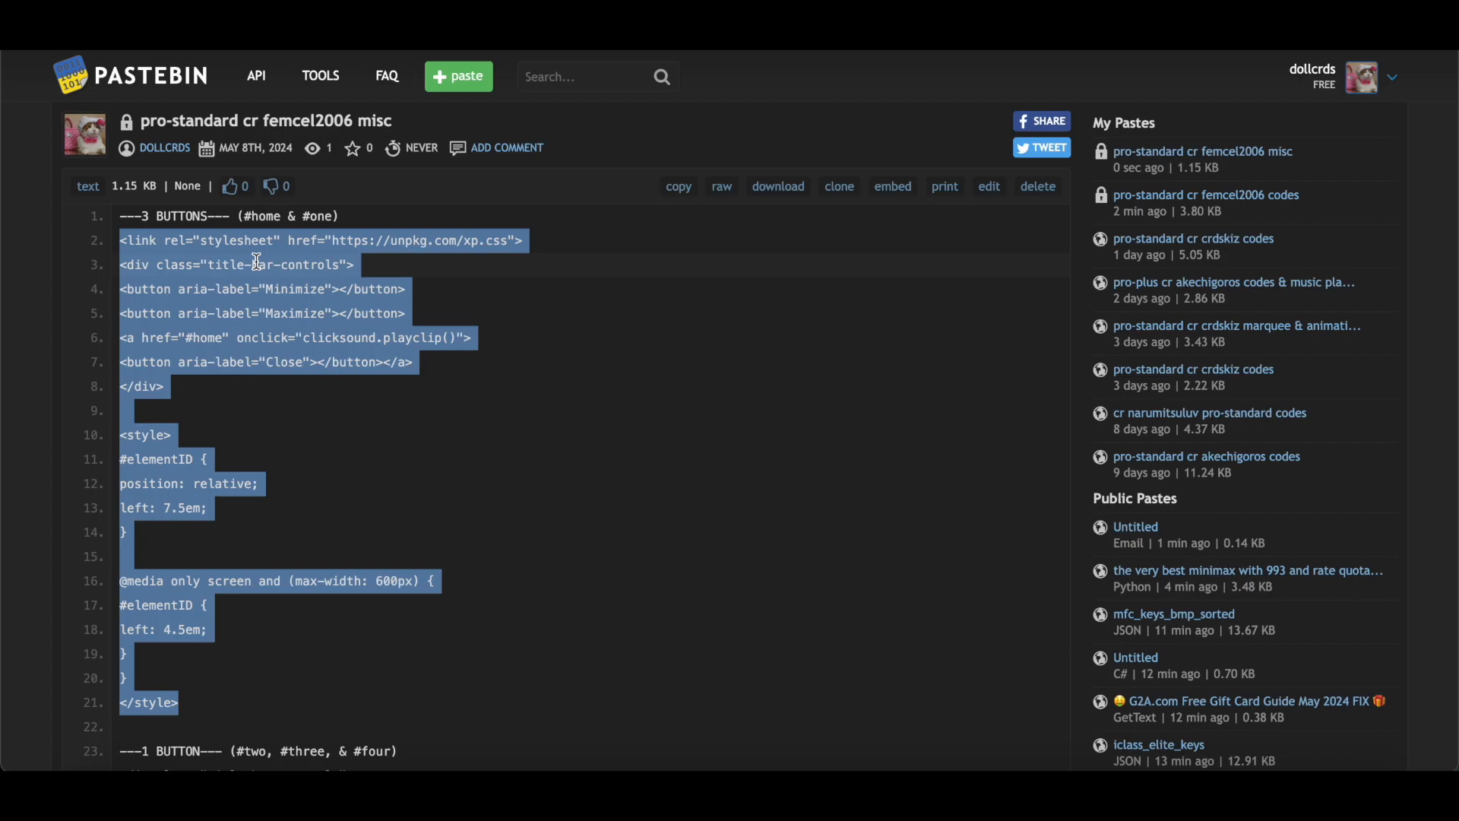
scroll(257, 261, down, 7)
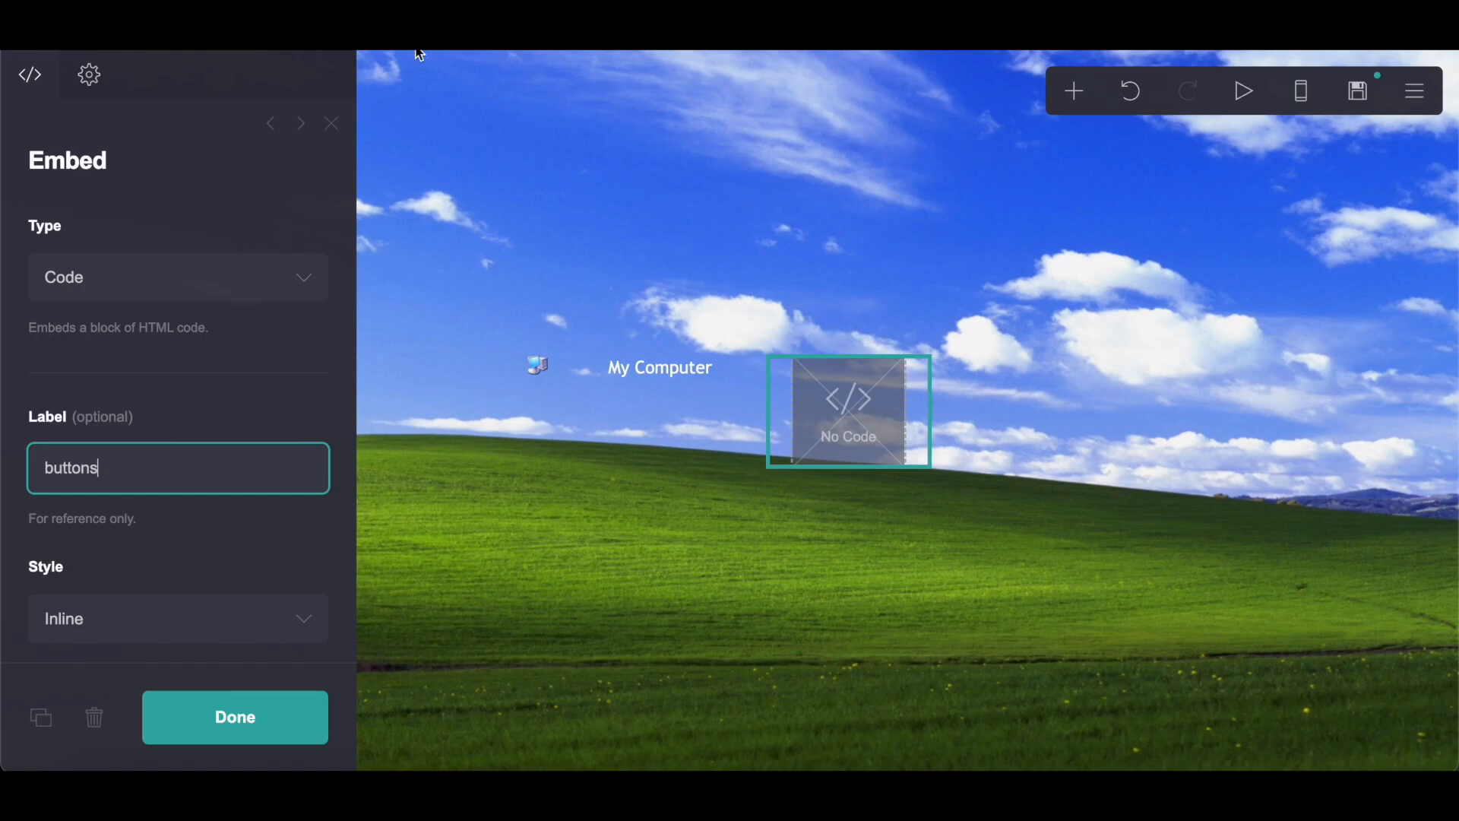
scroll(156, 456, down, 5)
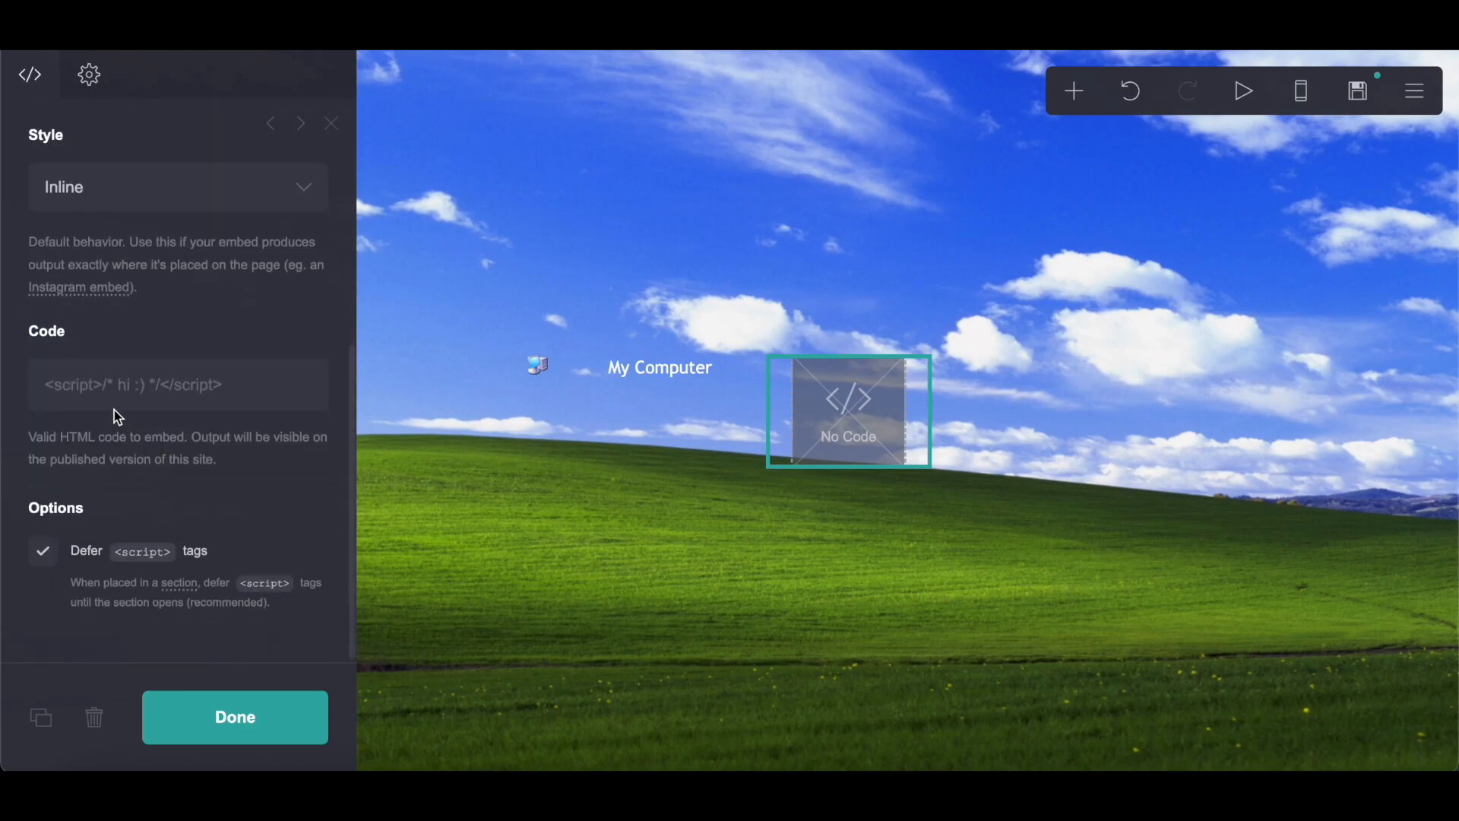
right_click(110, 386)
click(156, 539)
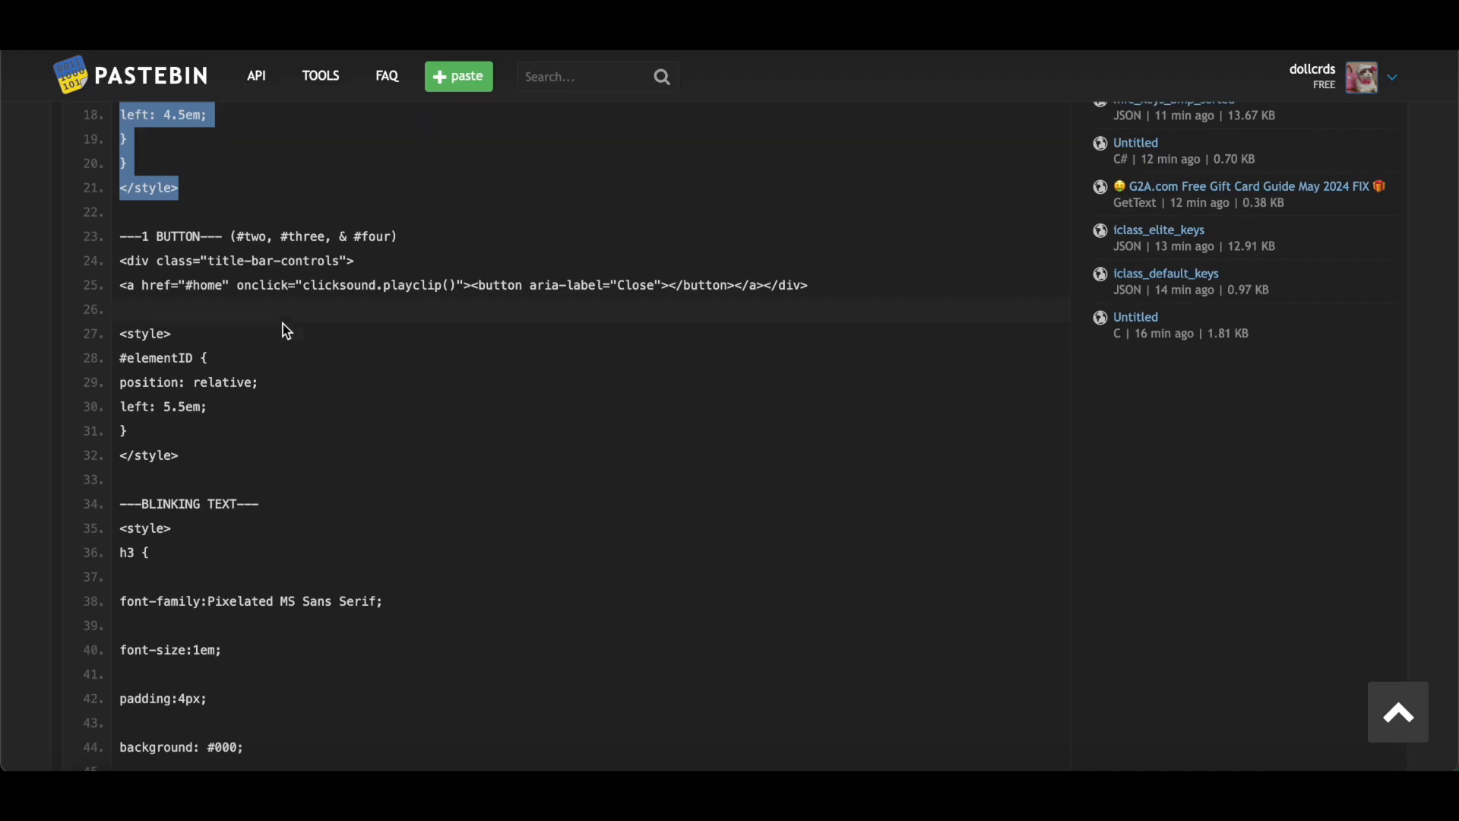
scroll(282, 324, up, 7)
right_click(220, 355)
click(253, 402)
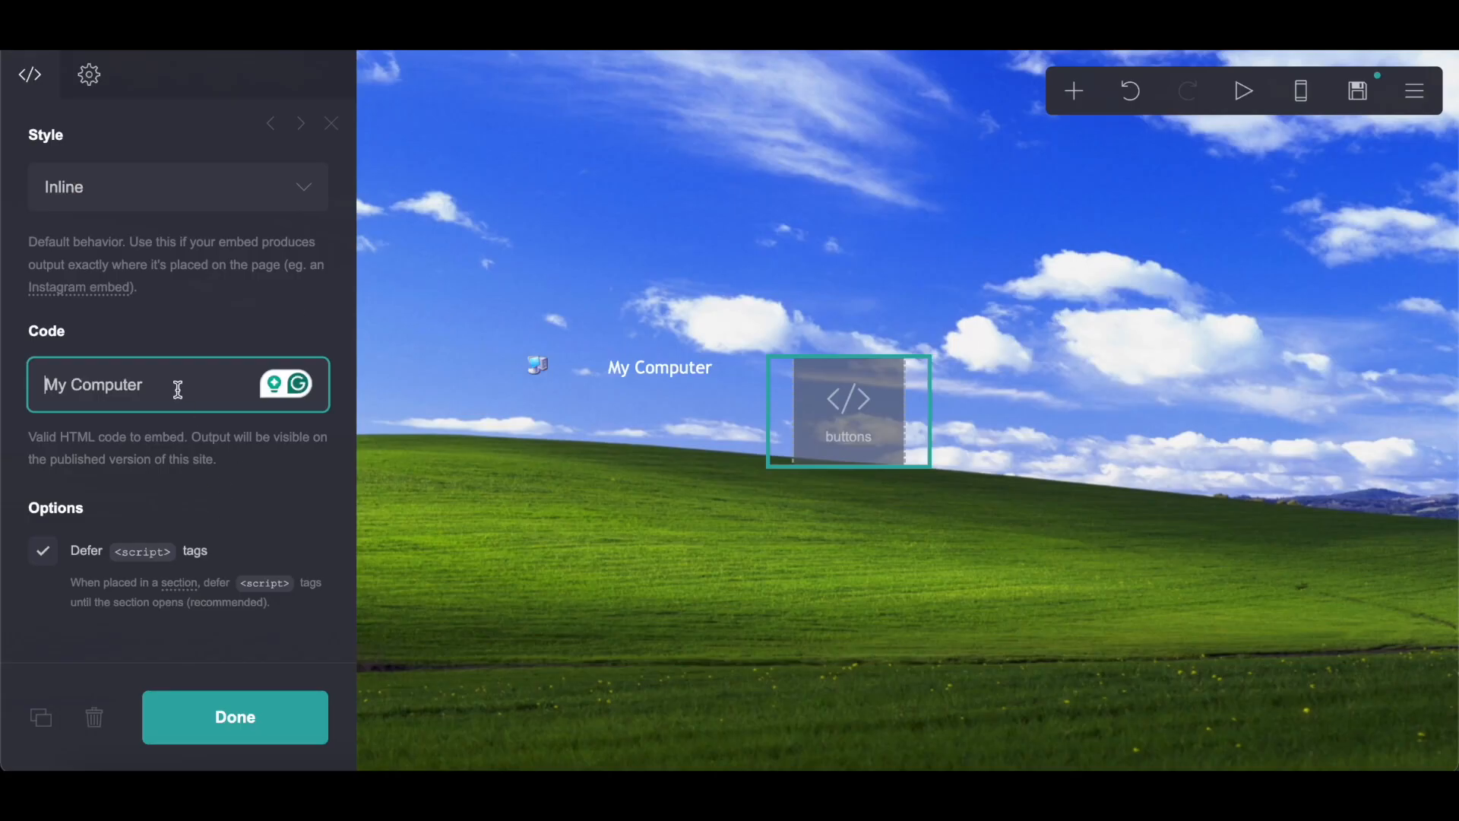
drag(177, 389, 15, 384)
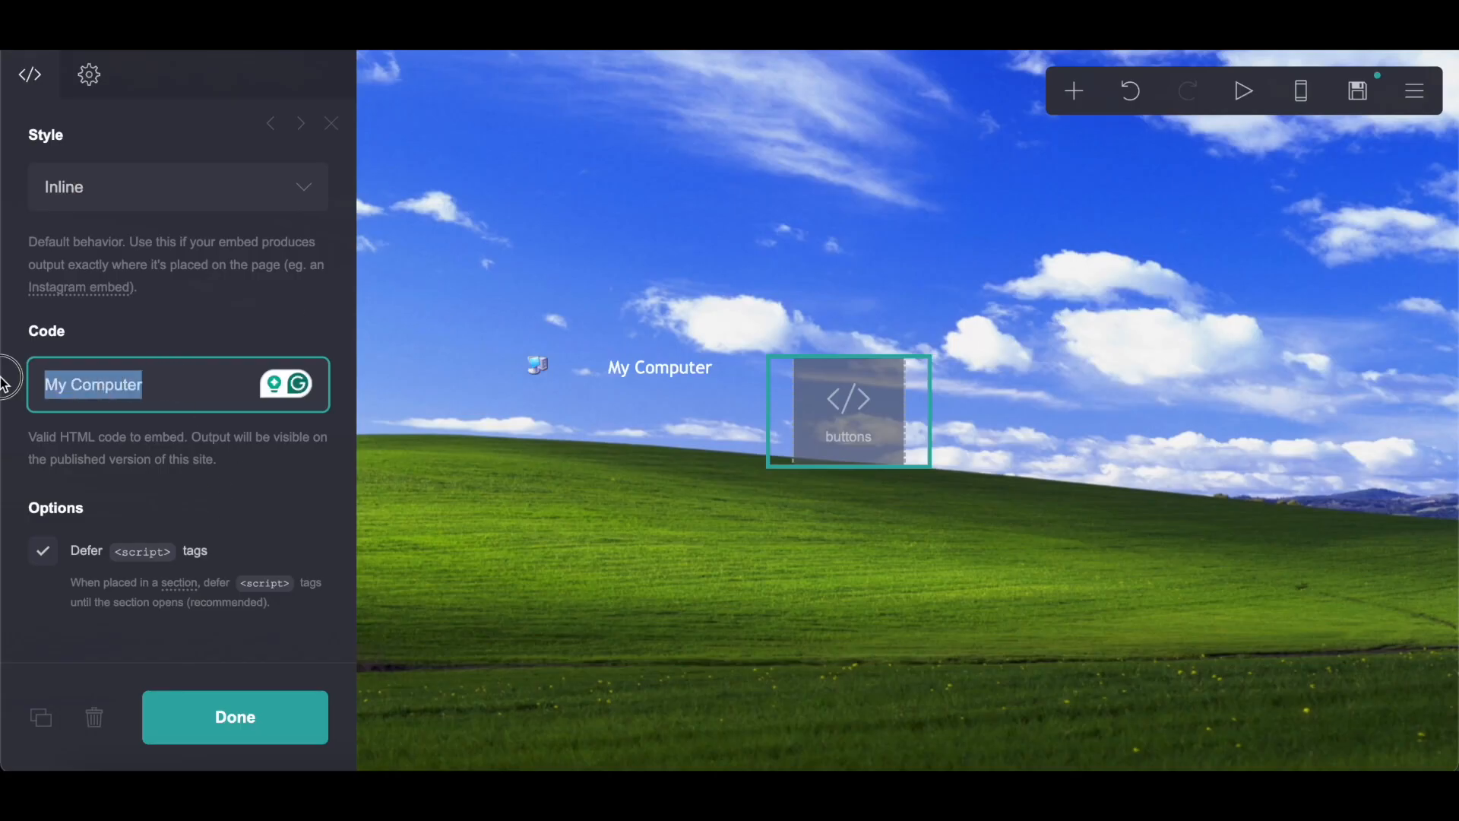
right_click(122, 382)
click(159, 462)
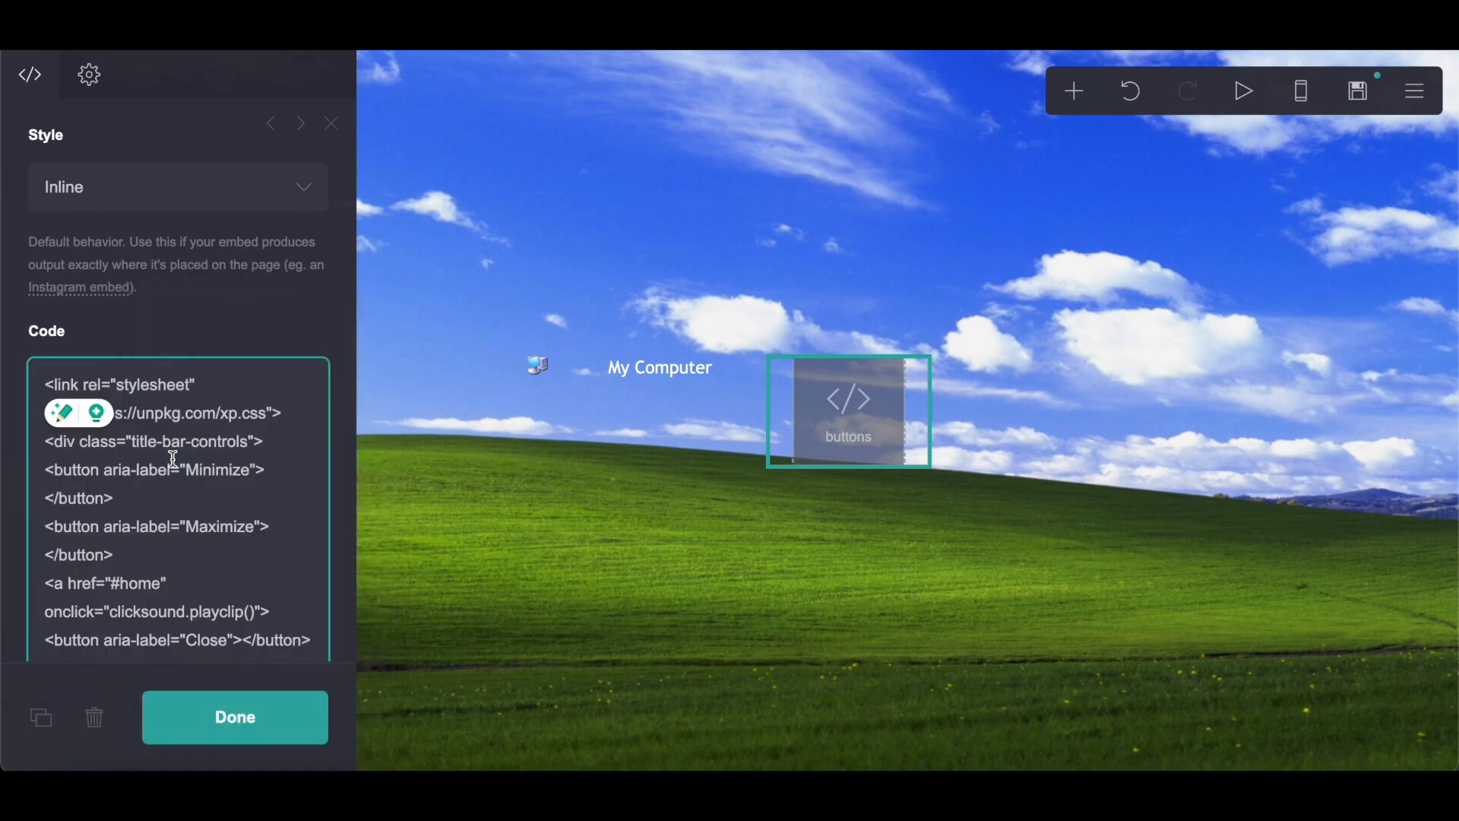
Replace both elementID placeholders in the buttons embed's style code with the embed's own ID, embed01
scroll(174, 459, down, 10)
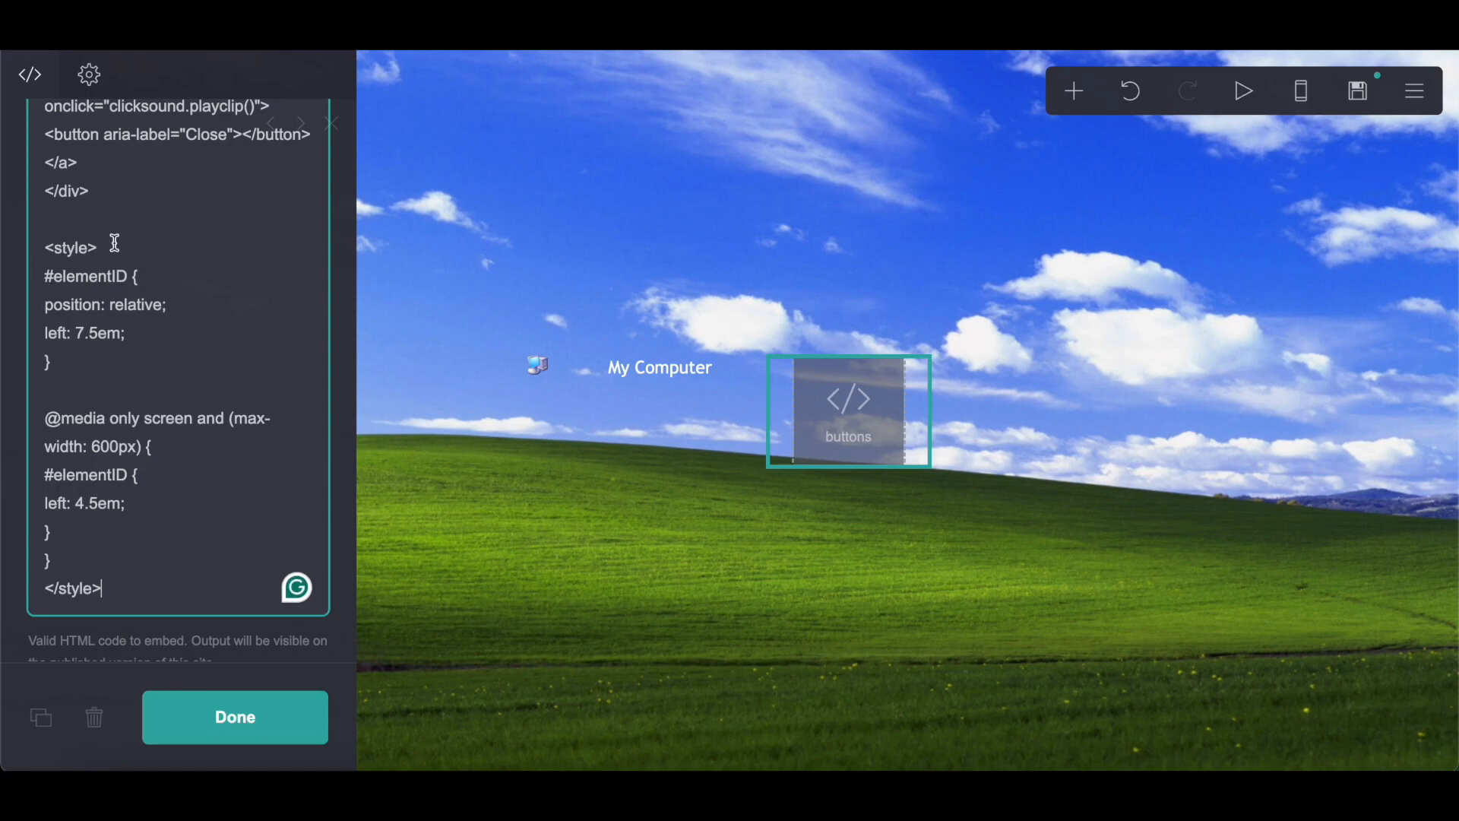
scroll(113, 503, up, 10)
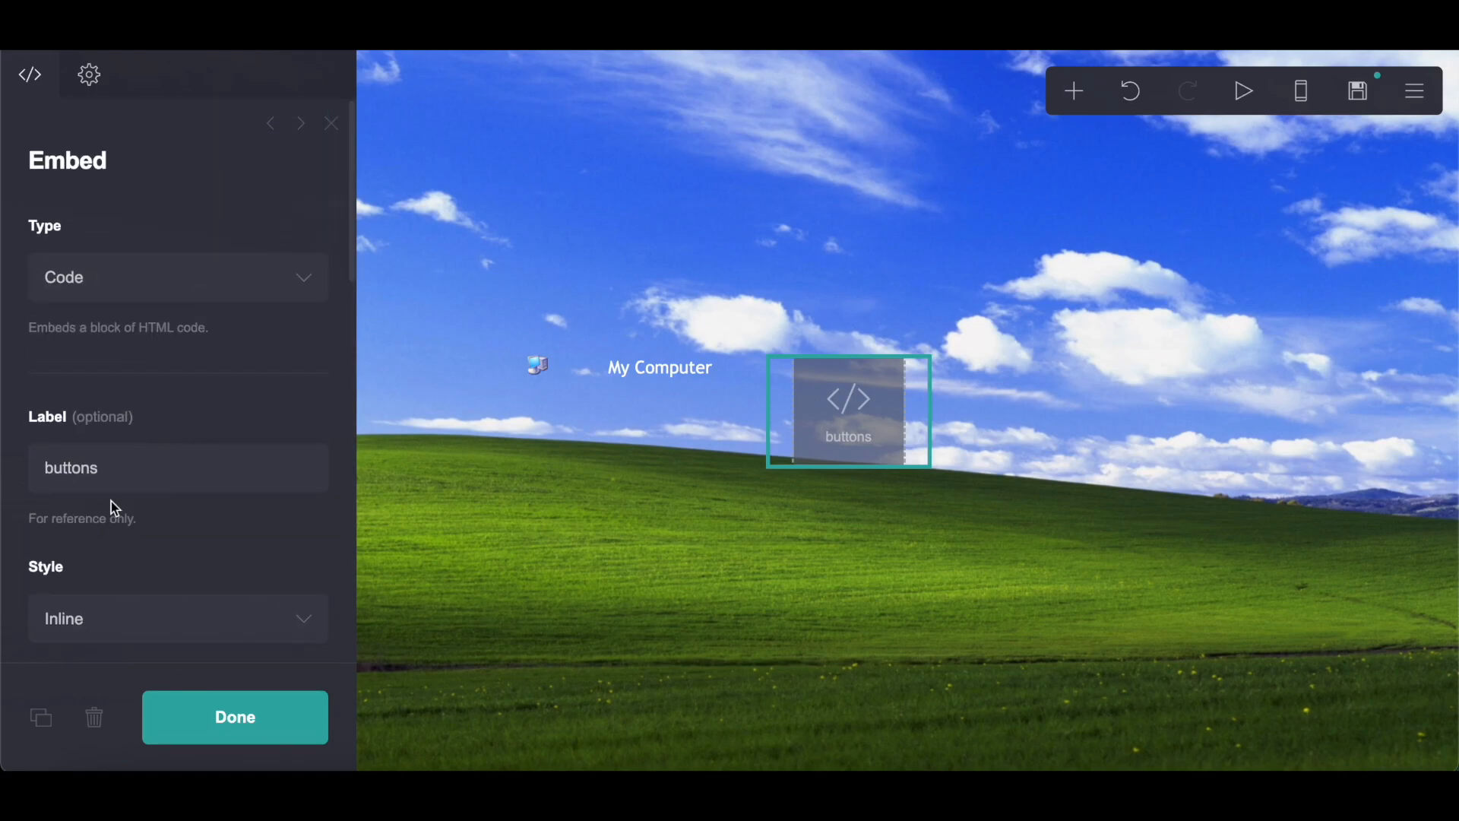
click(89, 79)
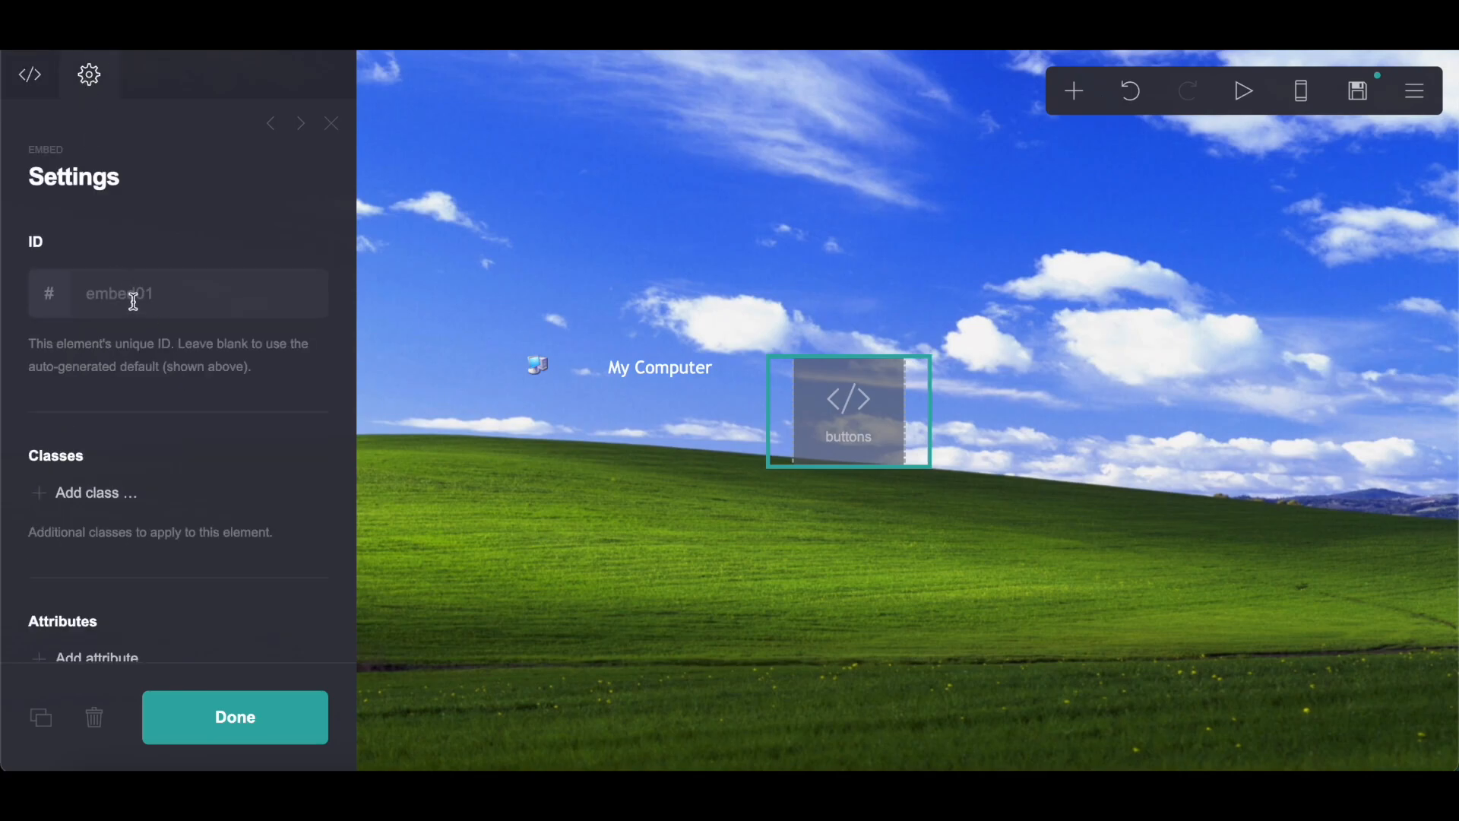
click(27, 81)
scroll(148, 363, down, 10)
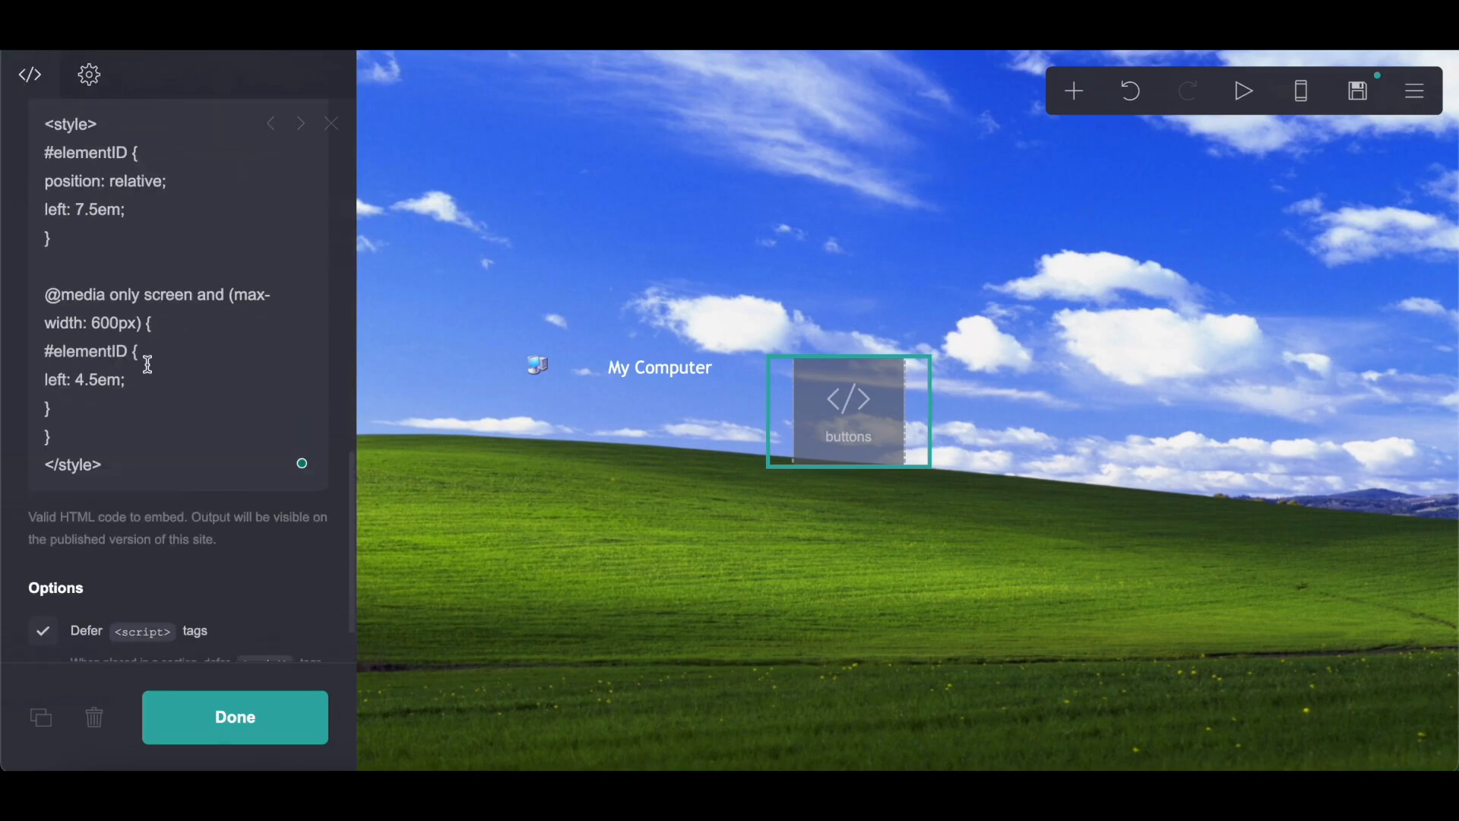
scroll(130, 271, up, 1)
drag(129, 227, 50, 232)
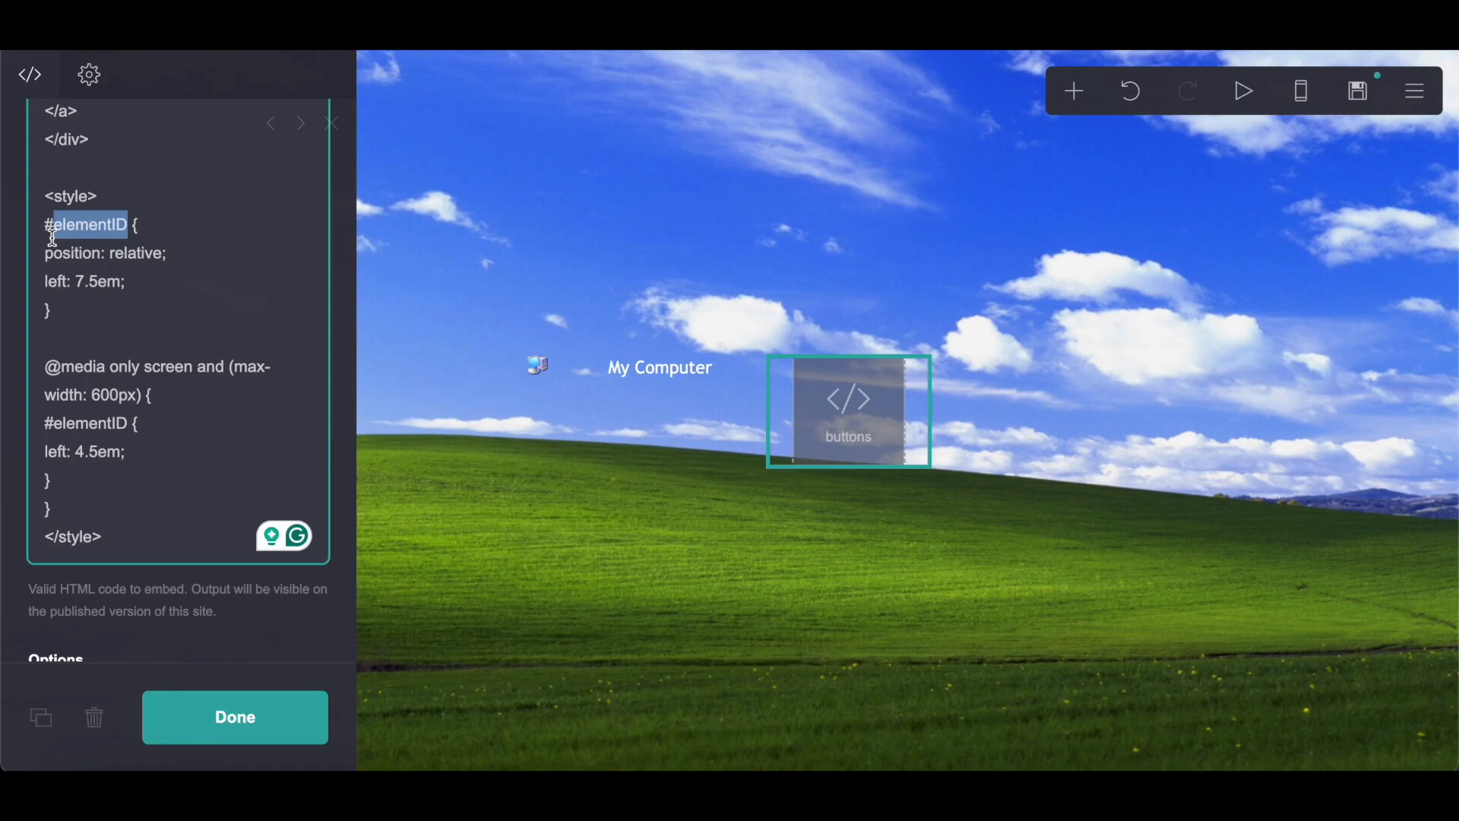
text(embed01)
click(125, 425)
drag(125, 425, 62, 431)
text(mbed)
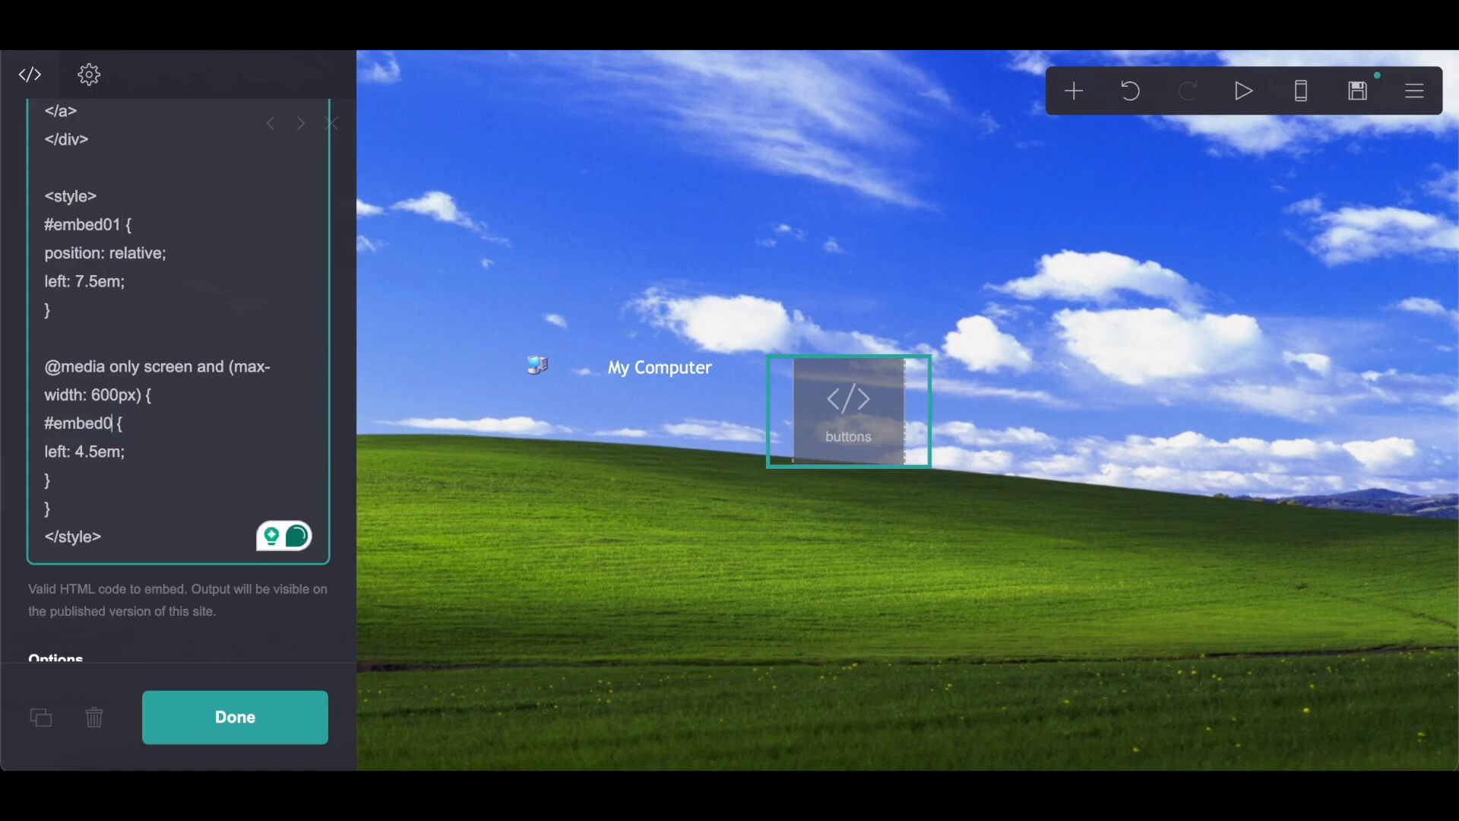
Add a bottom container beneath the top one and copy its border color #094ED5 from the Google Docs notes
click(1072, 91)
click(849, 555)
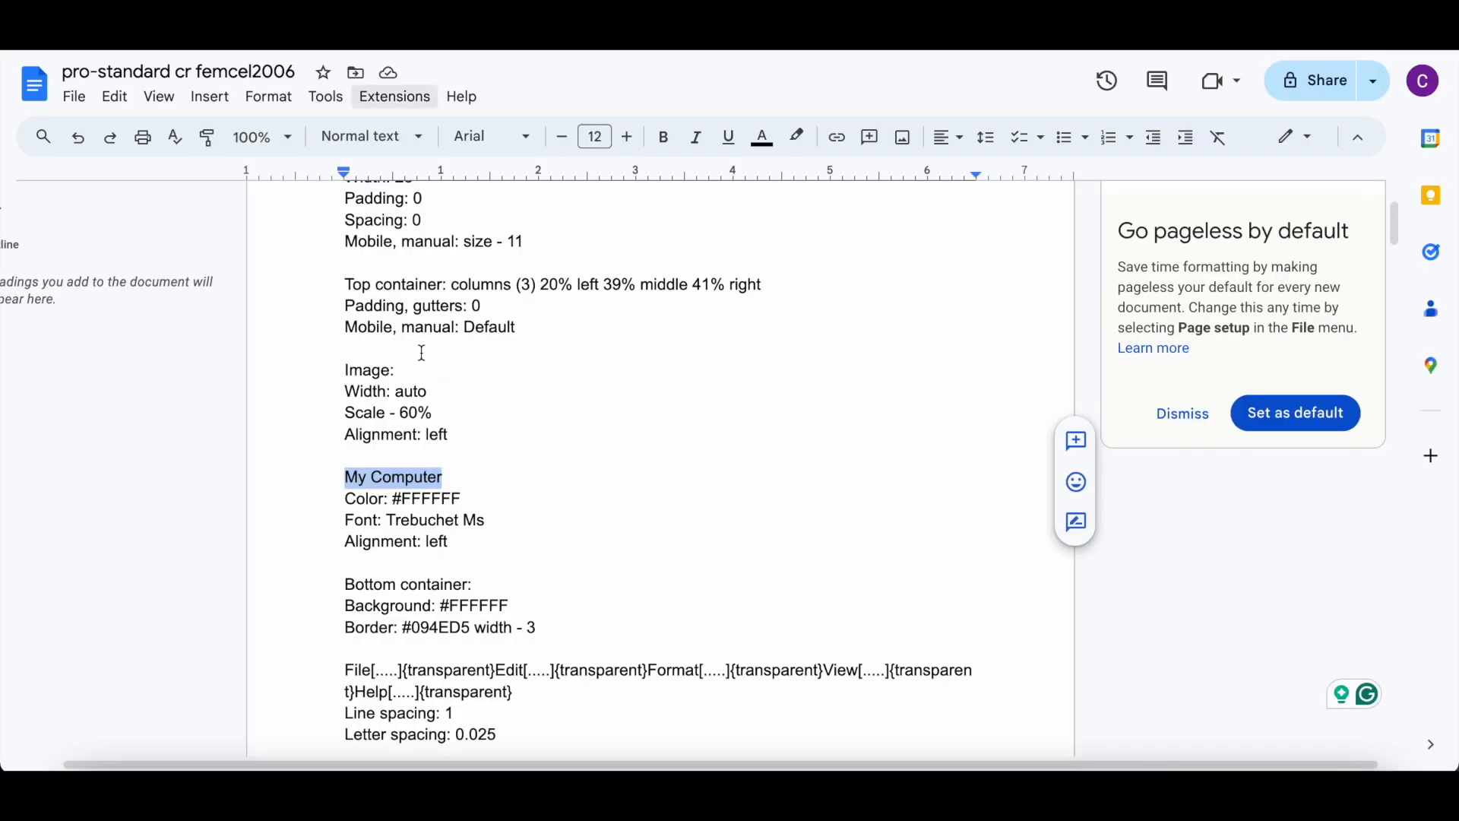
scroll(462, 508, down, 1)
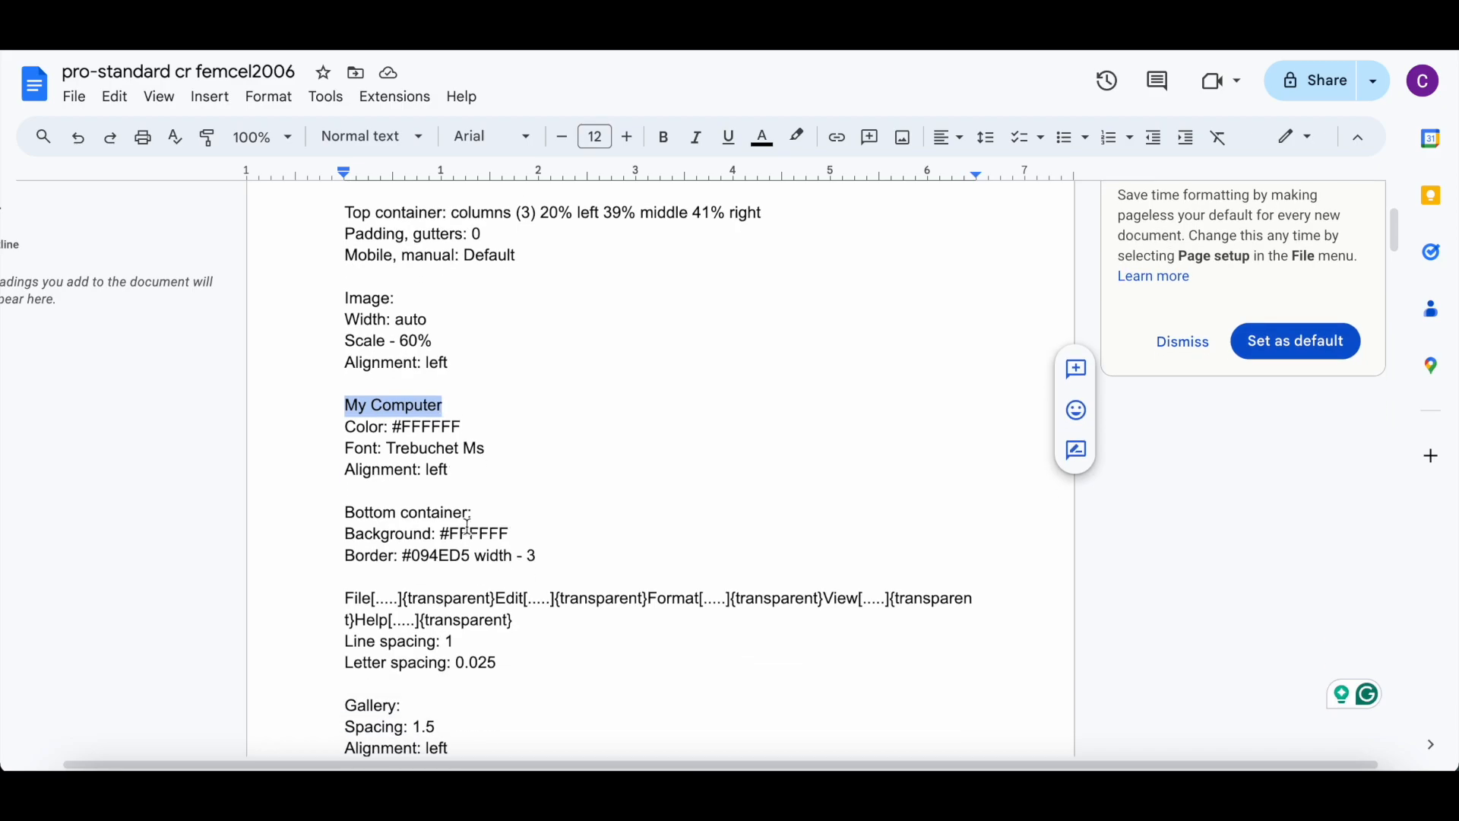
drag(468, 560, 397, 557)
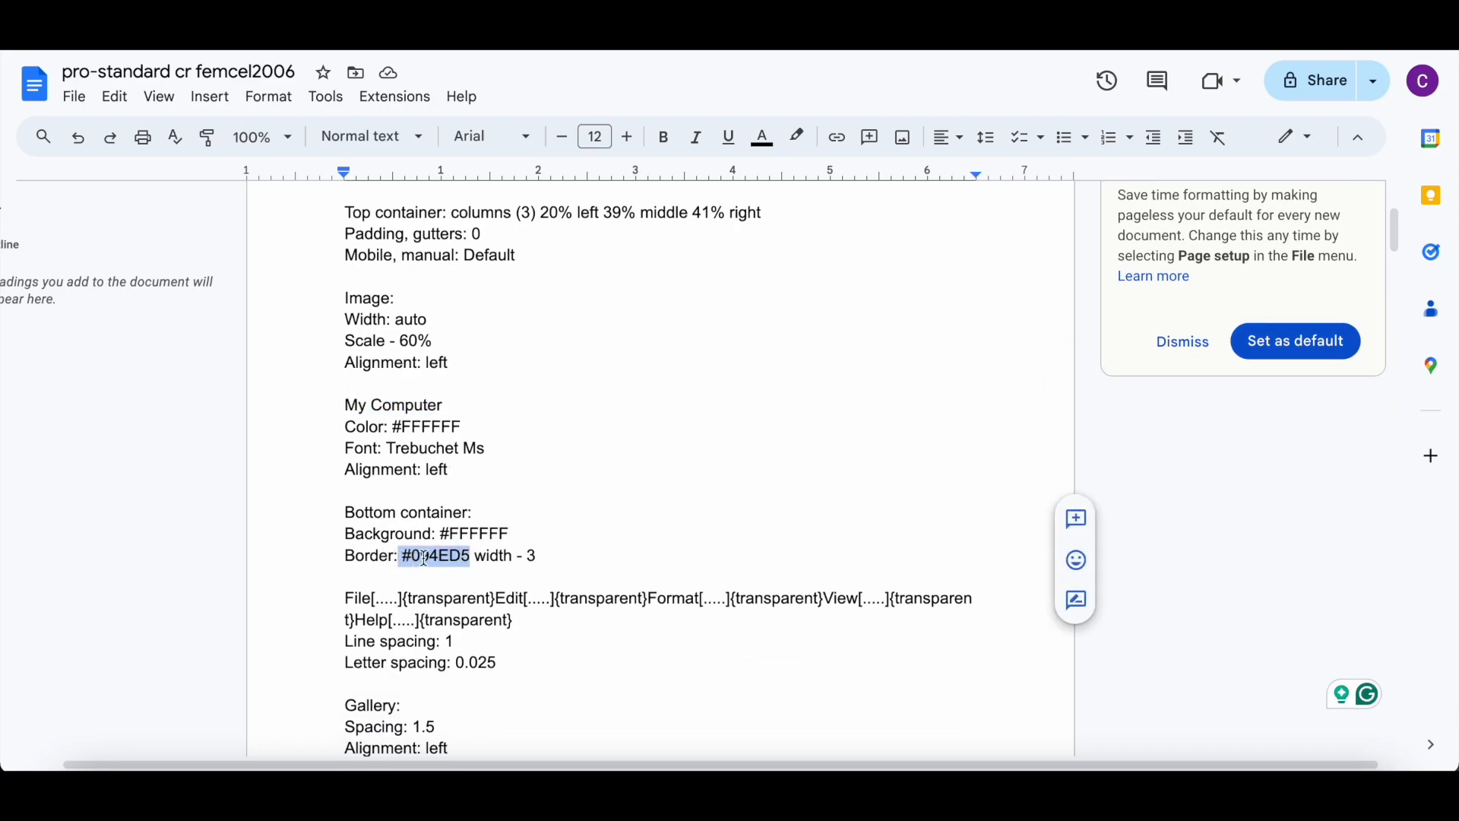
right_click(422, 557)
click(509, 295)
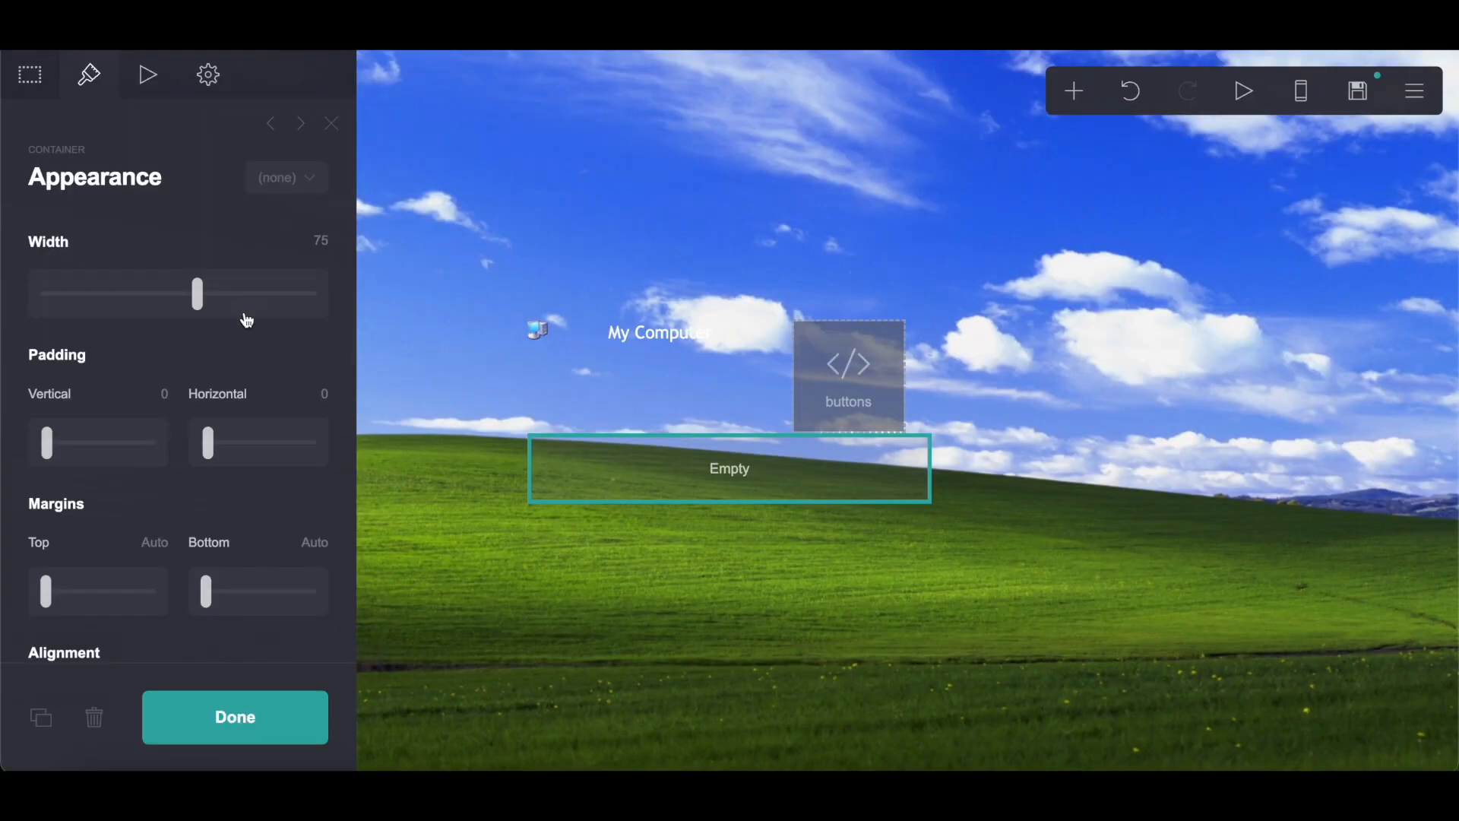
Give the bottom container a #FFFFFF color background and a #094ED5 border with width 3
scroll(247, 319, down, 3)
click(151, 171)
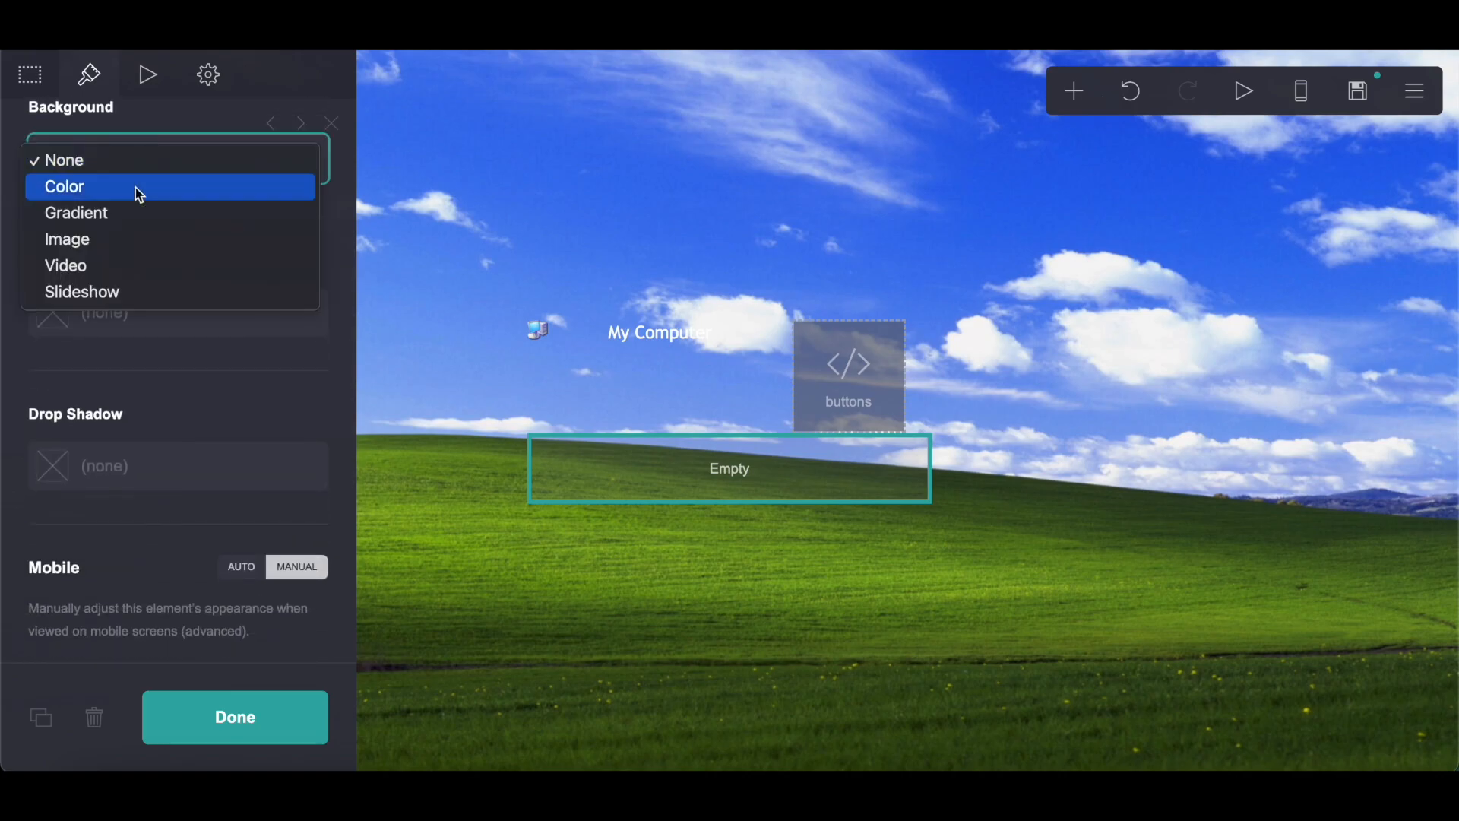
click(136, 187)
click(117, 538)
right_click(119, 538)
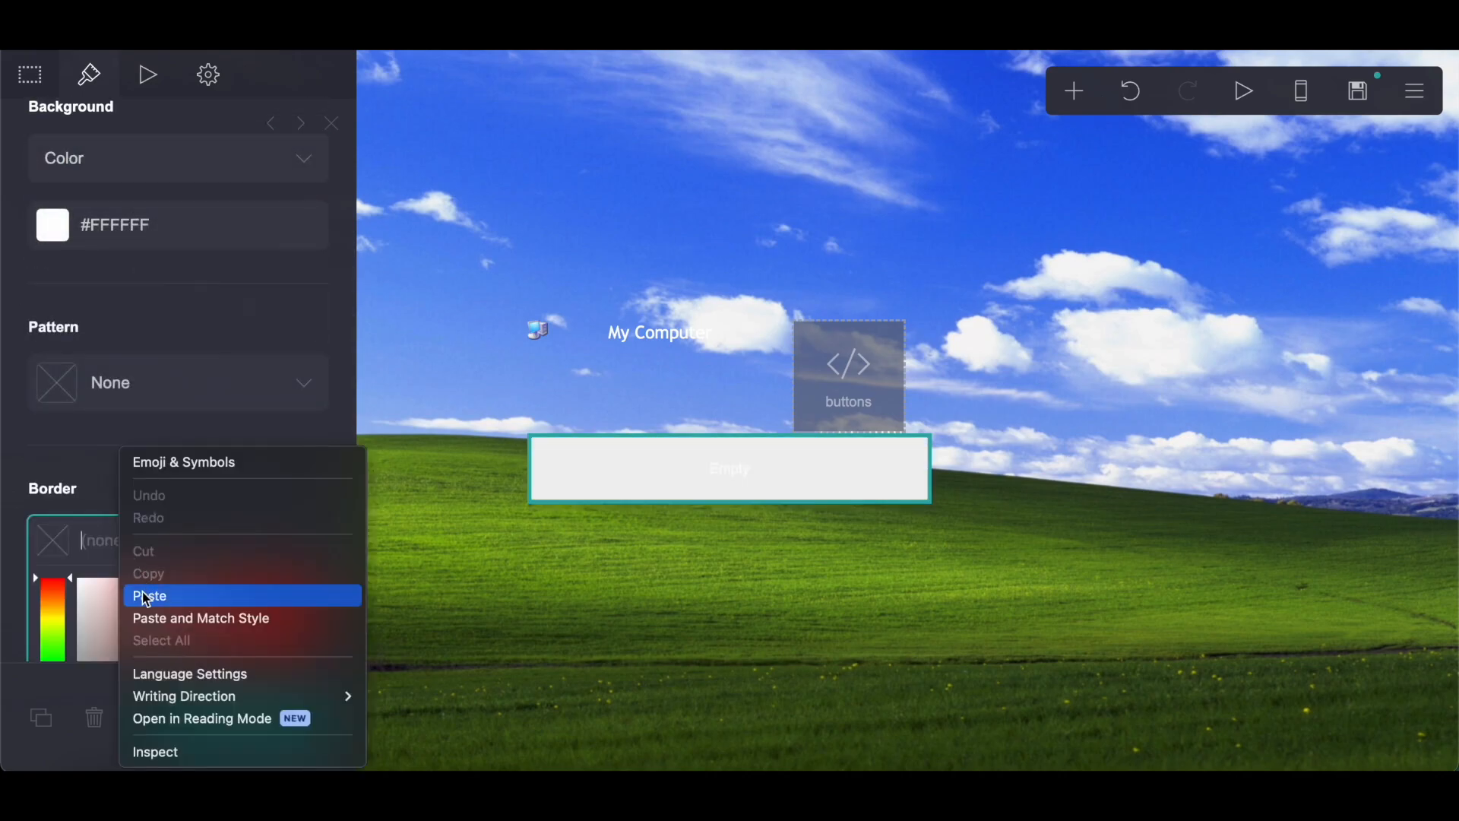
click(146, 593)
click(146, 478)
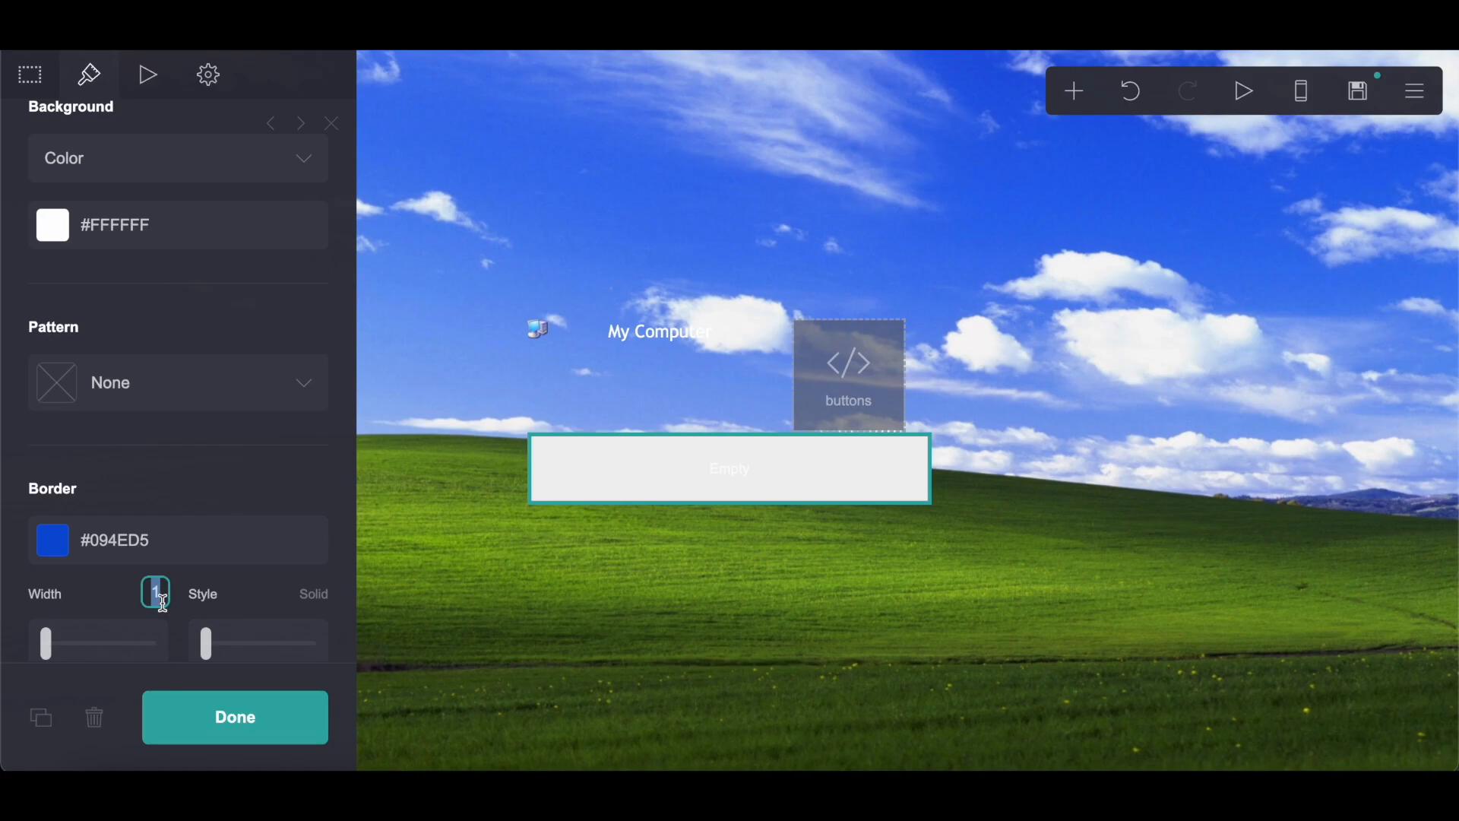
Copy the File, Edit, Format, View, Help line with its transparent spacers from the Google Docs notes
key(ctrl+Tab)
scroll(538, 430, down, 3)
drag(344, 414, 522, 437)
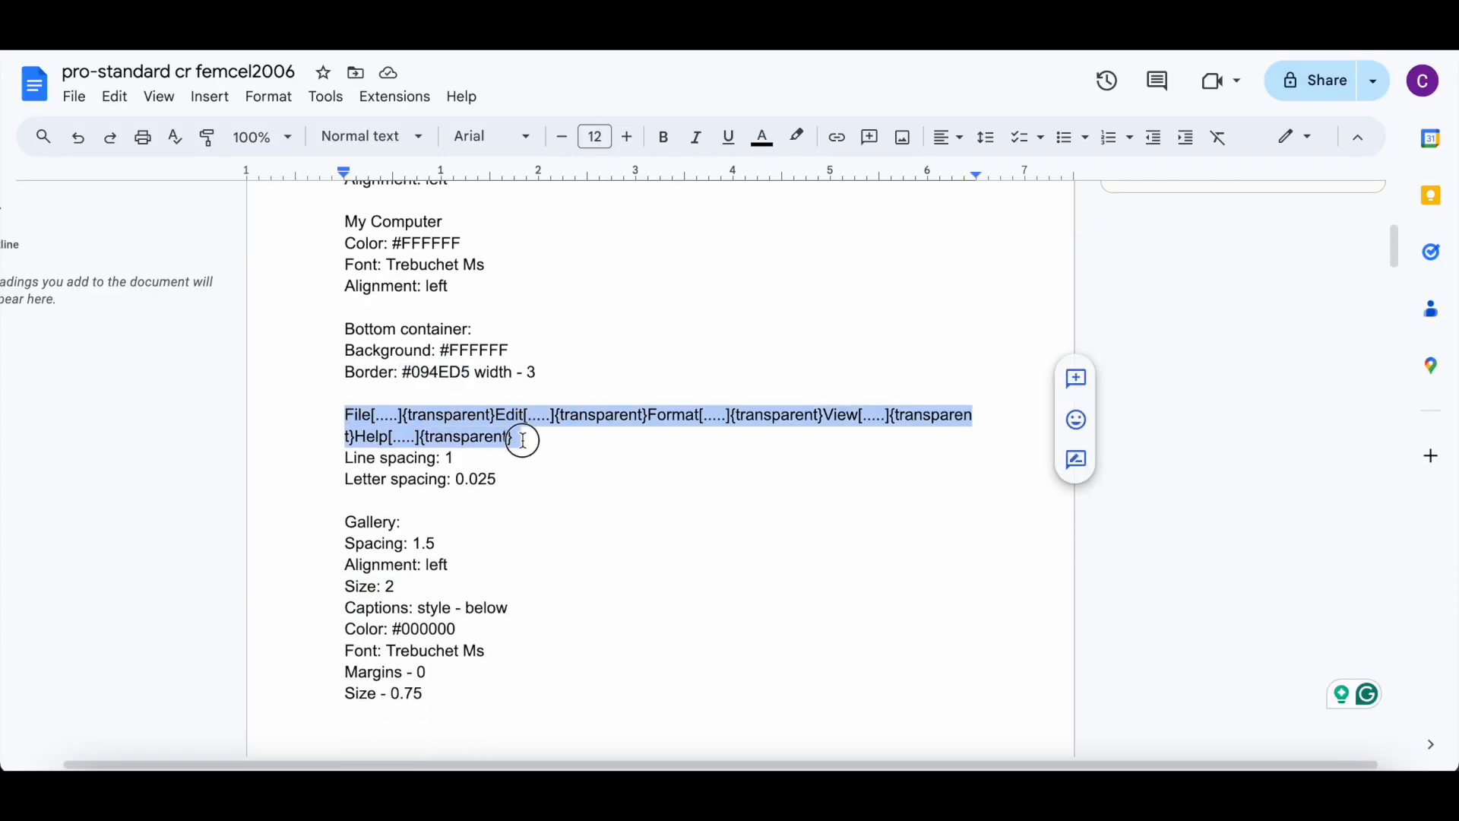
right_click(522, 436)
click(625, 298)
key(ctrl+Tab)
Add a text element inside the bottom container and set its color to black
click(1075, 91)
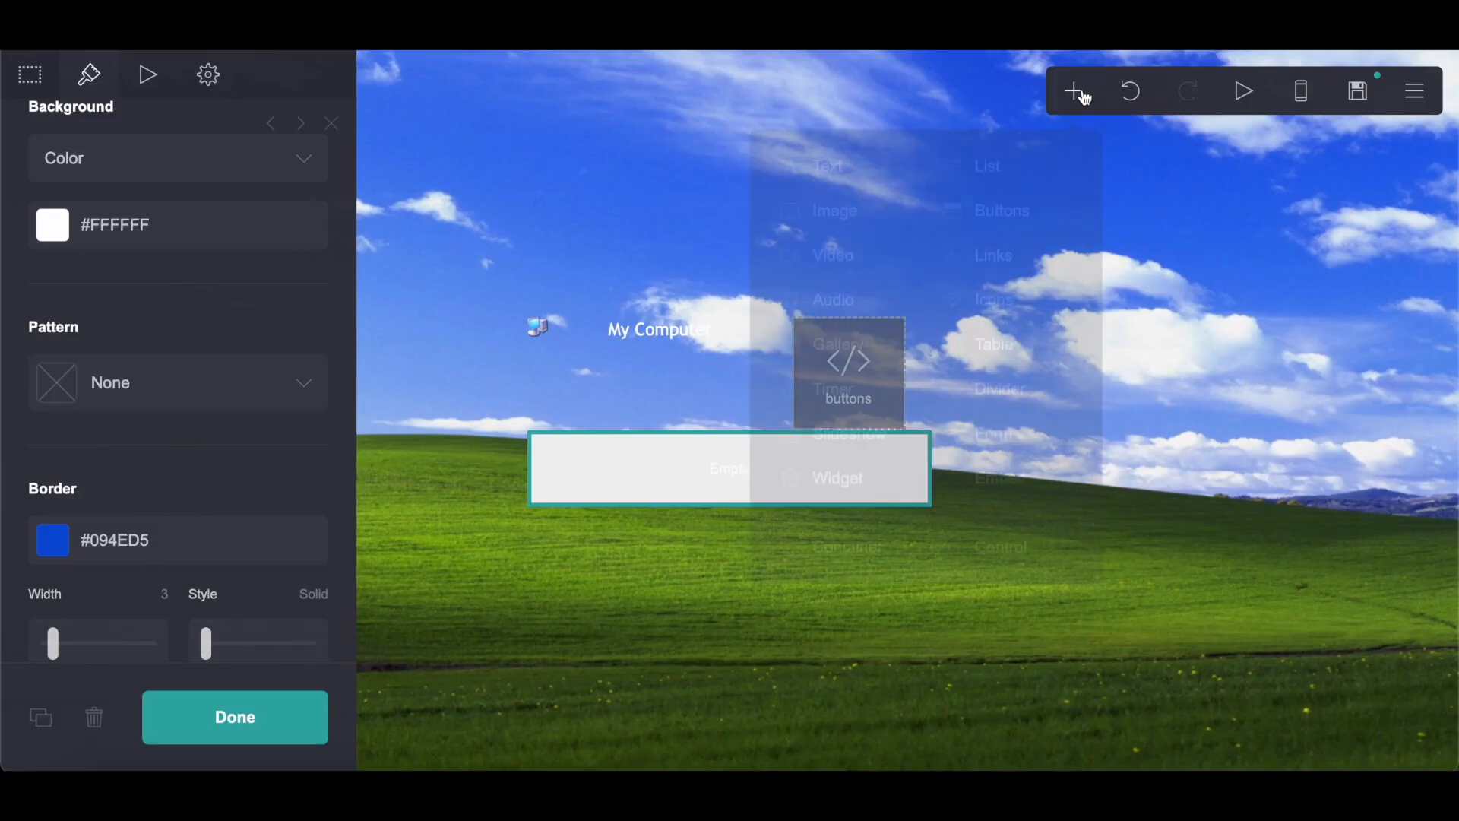
click(857, 159)
click(177, 292)
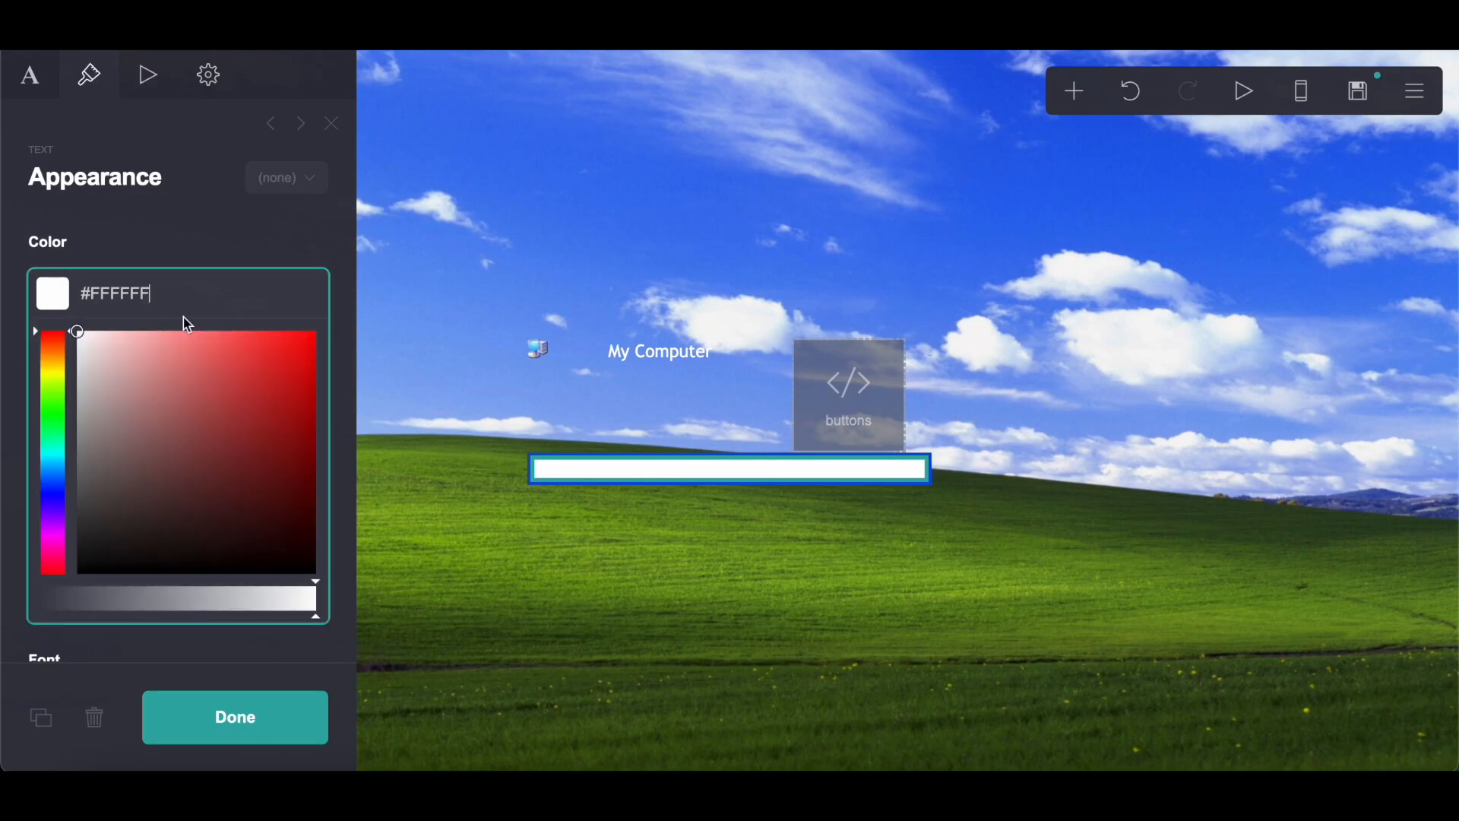
drag(155, 395, 79, 684)
Replace the new text element's content with the copied File, Edit, Format, View, Help line
click(32, 83)
drag(86, 252, 30, 249)
right_click(117, 252)
click(156, 426)
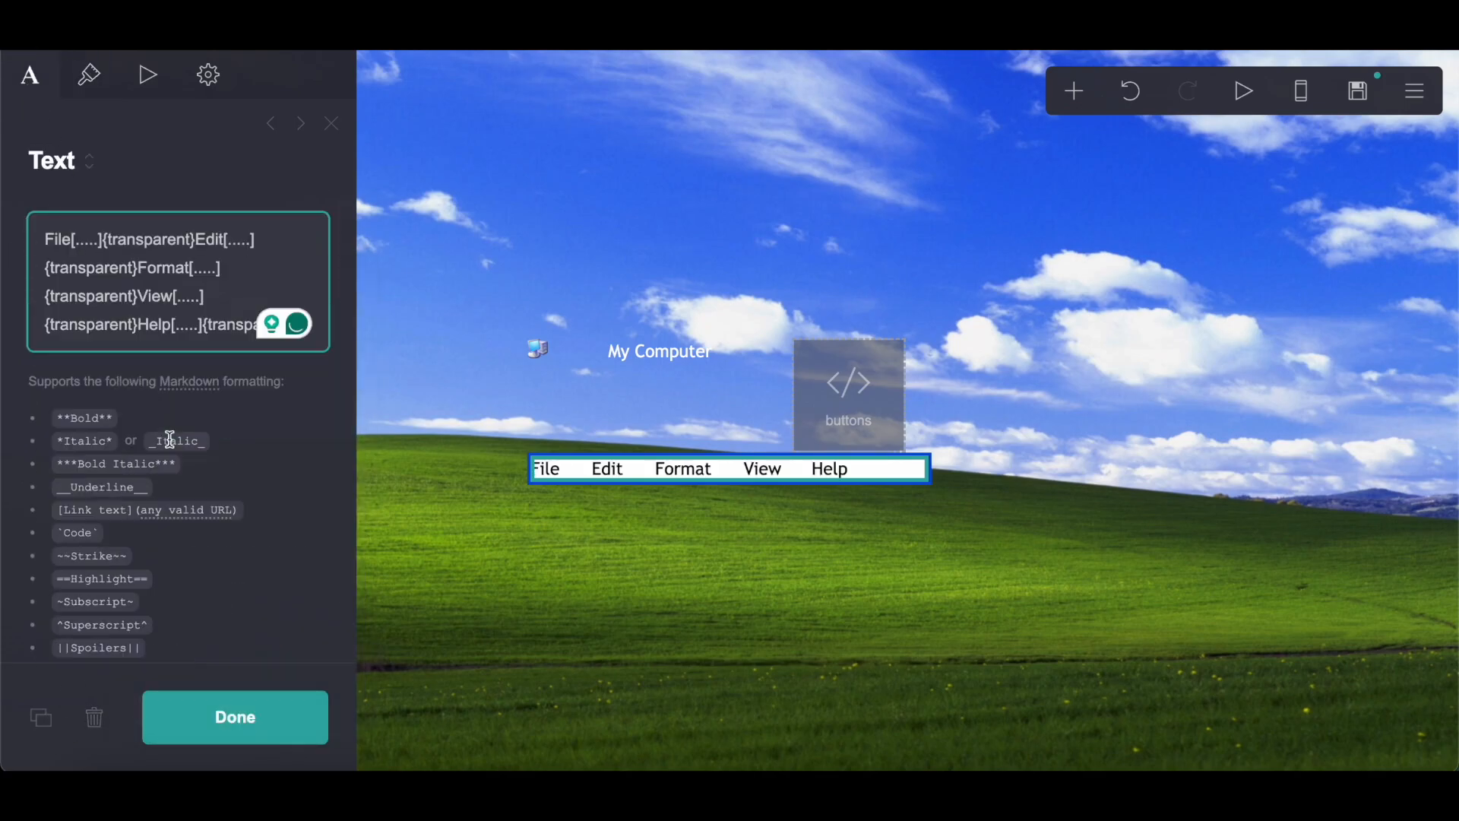
Set the menu line text's line spacing to 1 and letter spacing to 0.025
click(89, 73)
scroll(316, 531, down, 4)
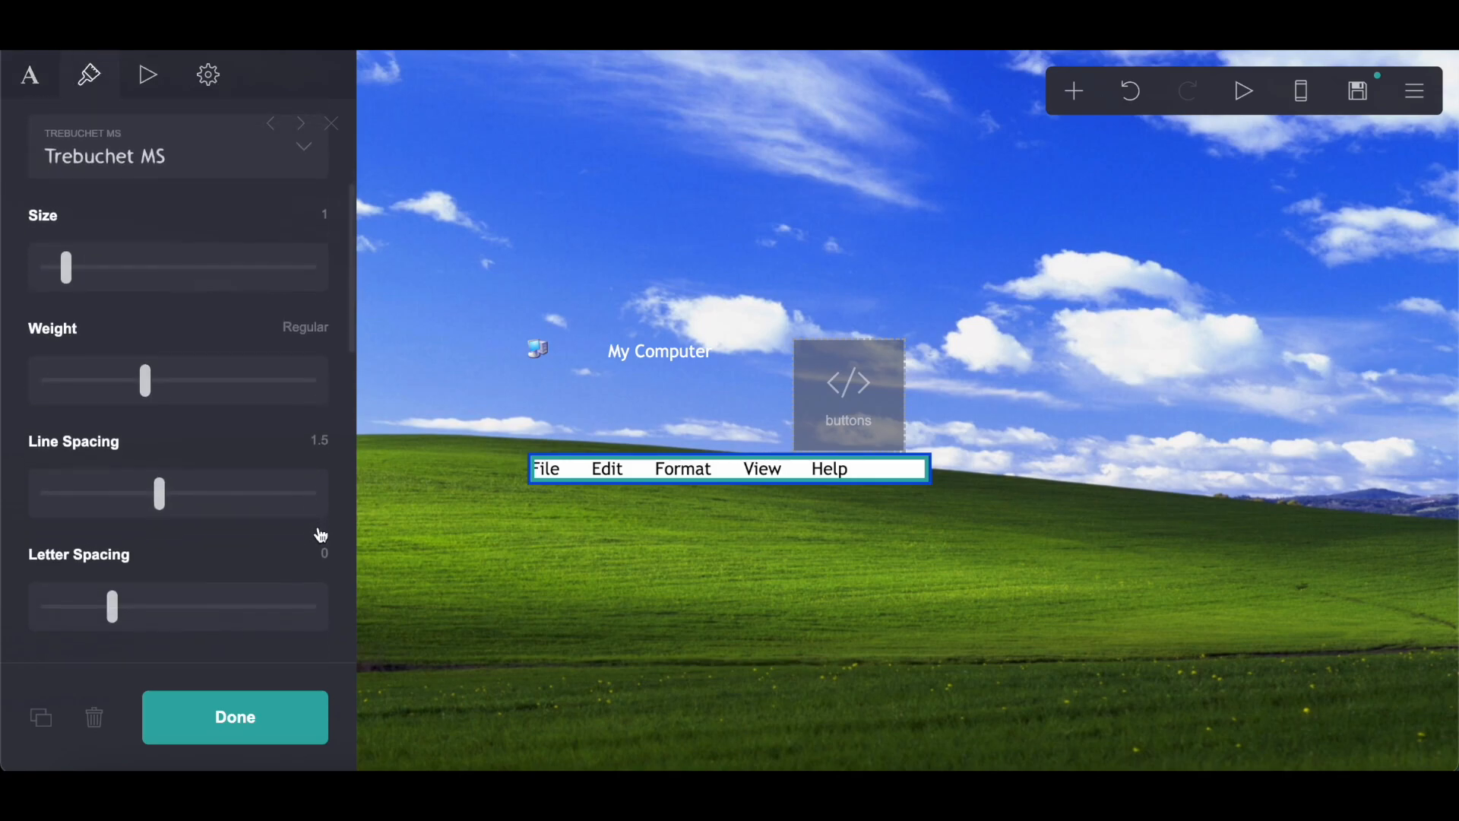
click(322, 441)
text(1)
key(Return)
scroll(236, 422, down, 4)
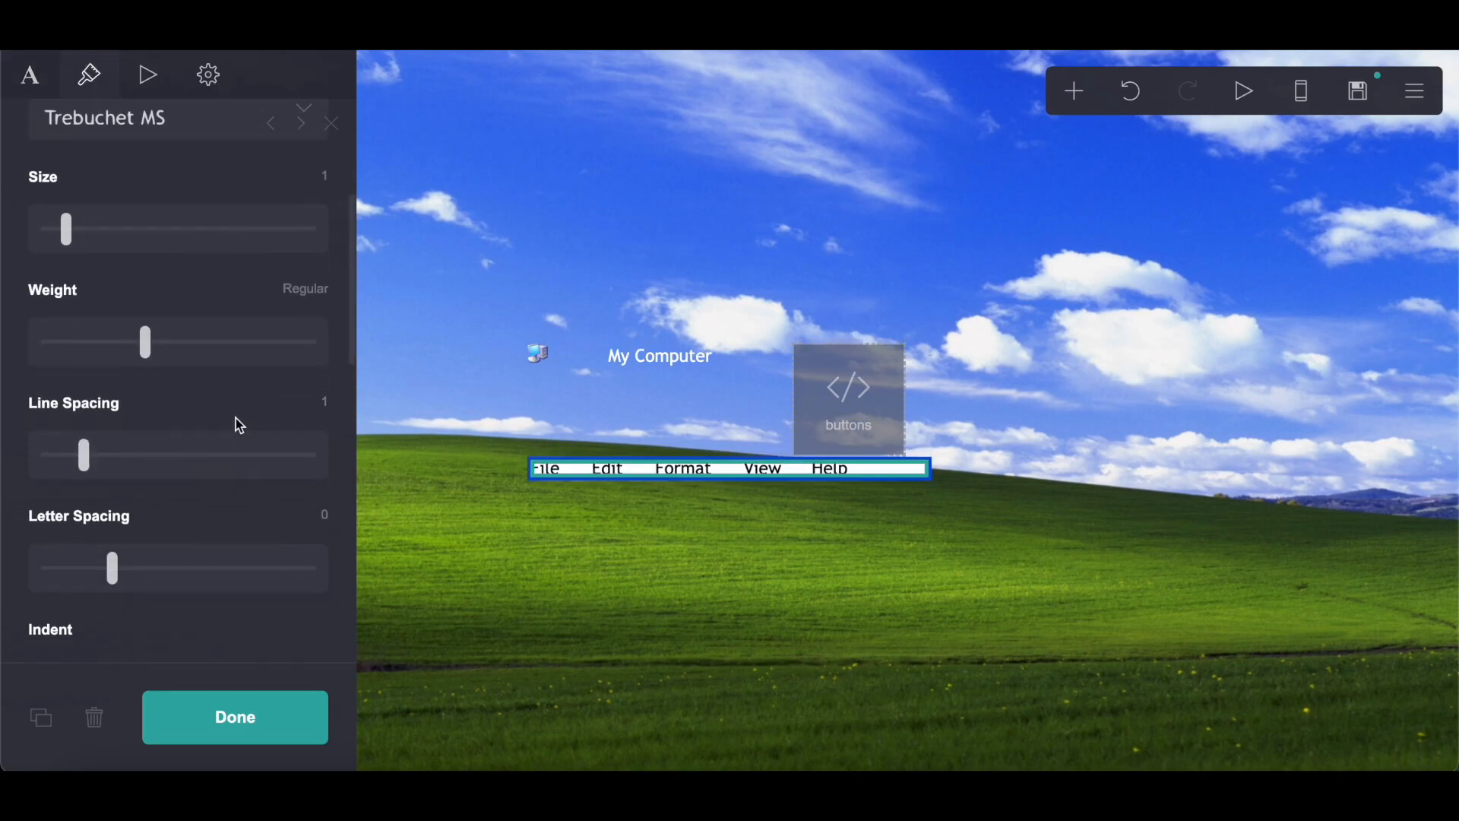
click(325, 260)
text(0.025)
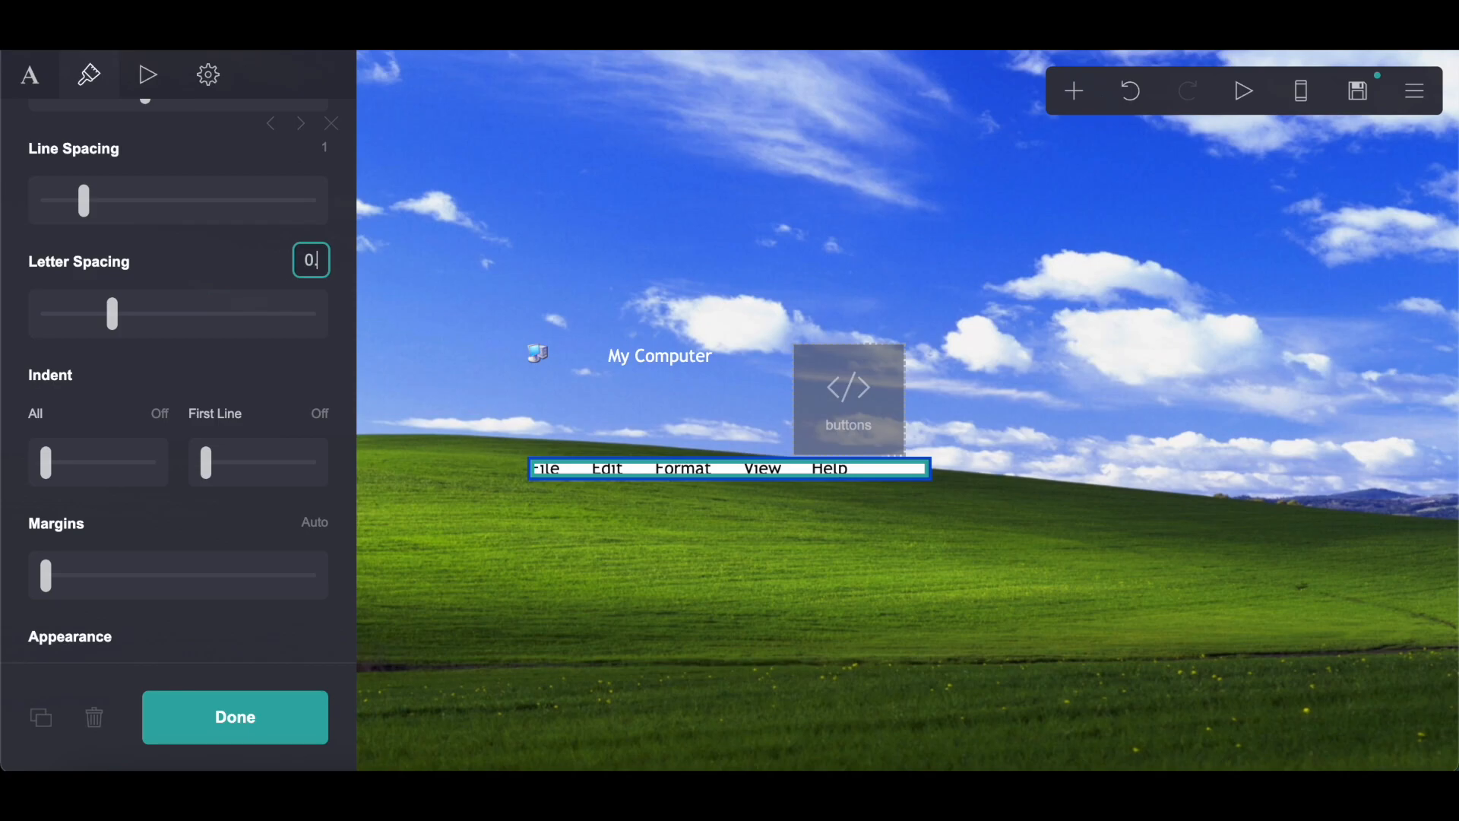
key(Return)
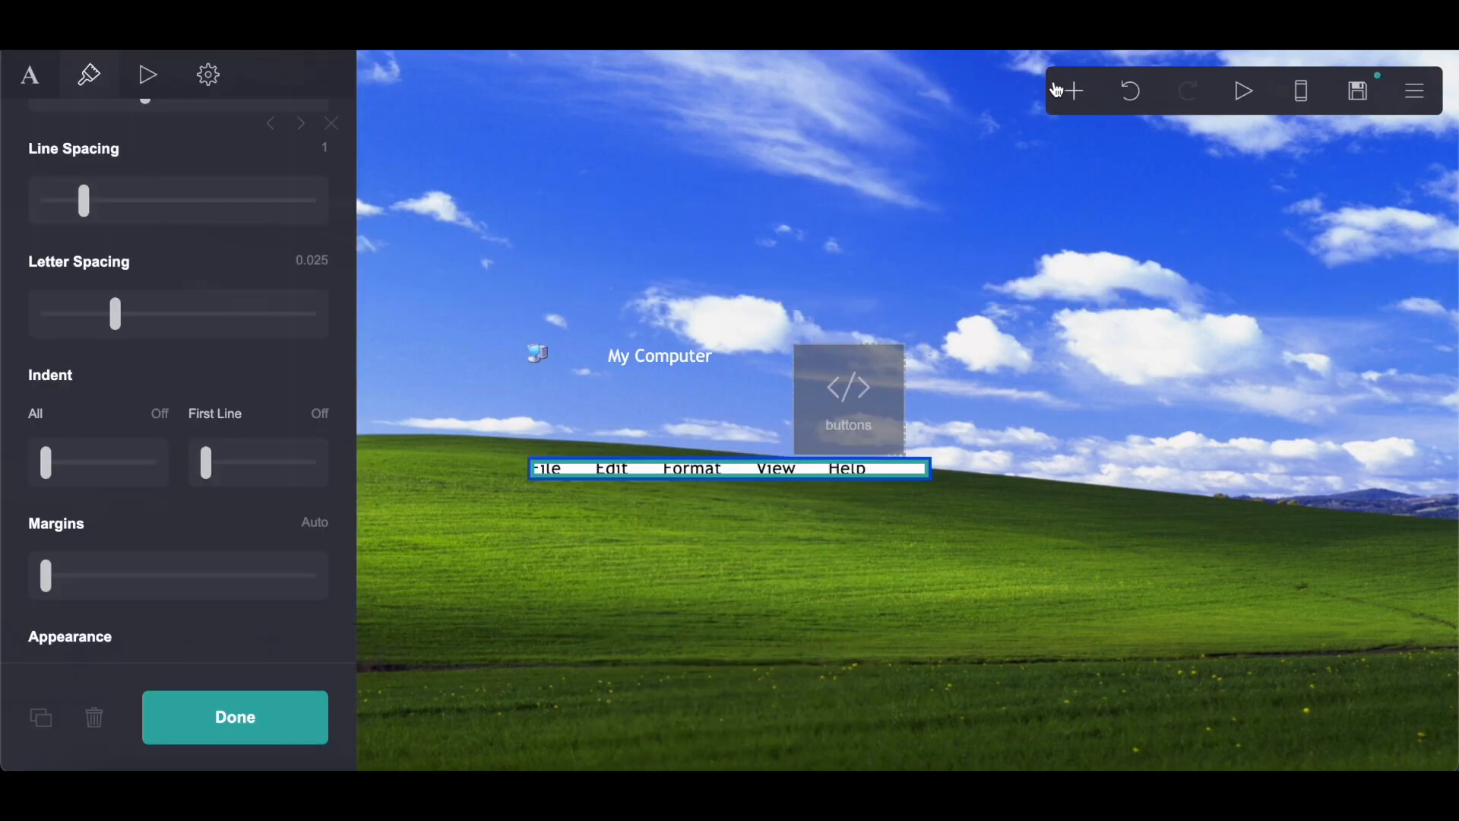
Add a gallery element below the menu line and extend it to four image slots
click(1064, 92)
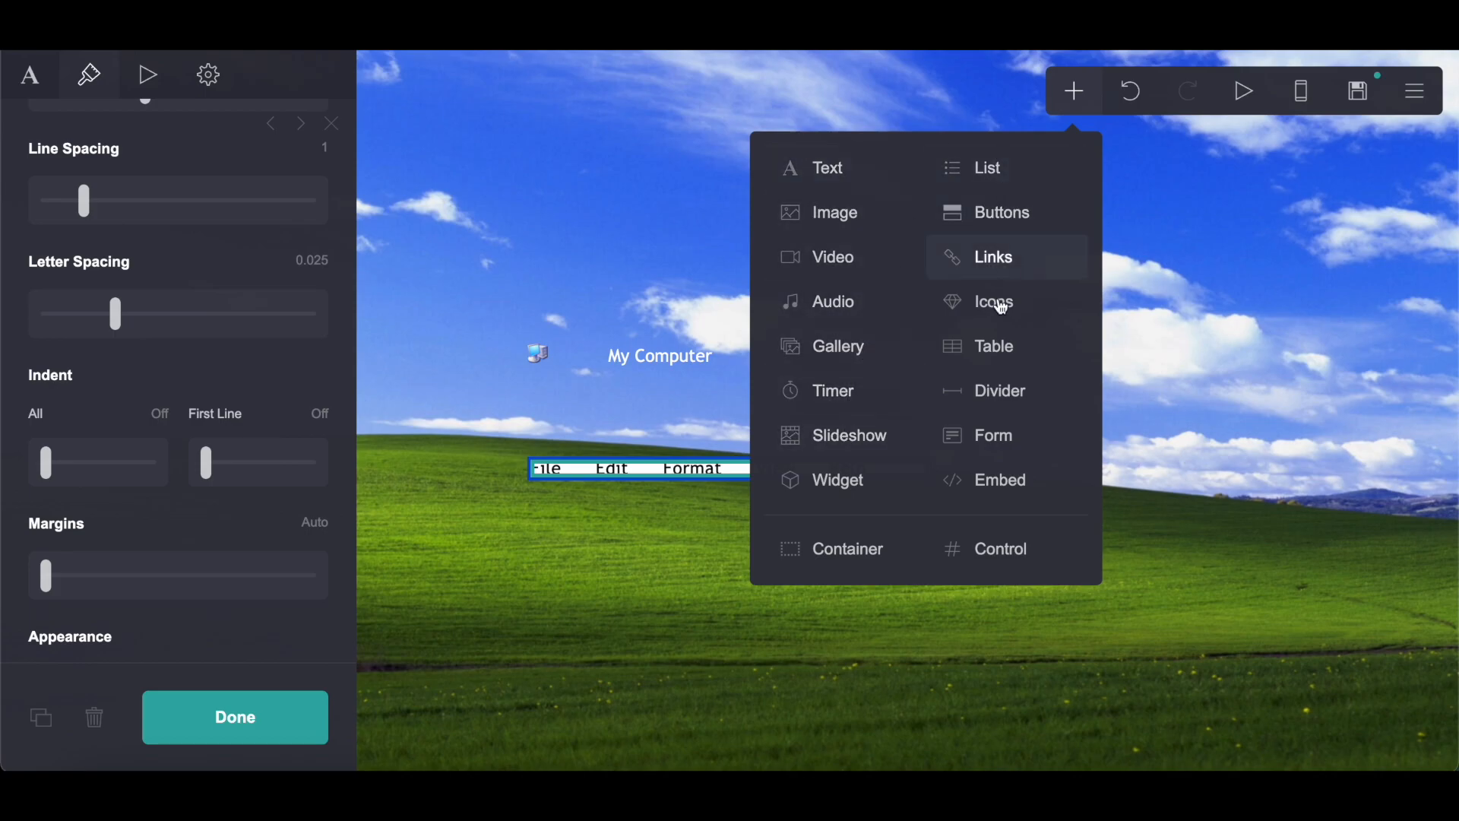
click(865, 342)
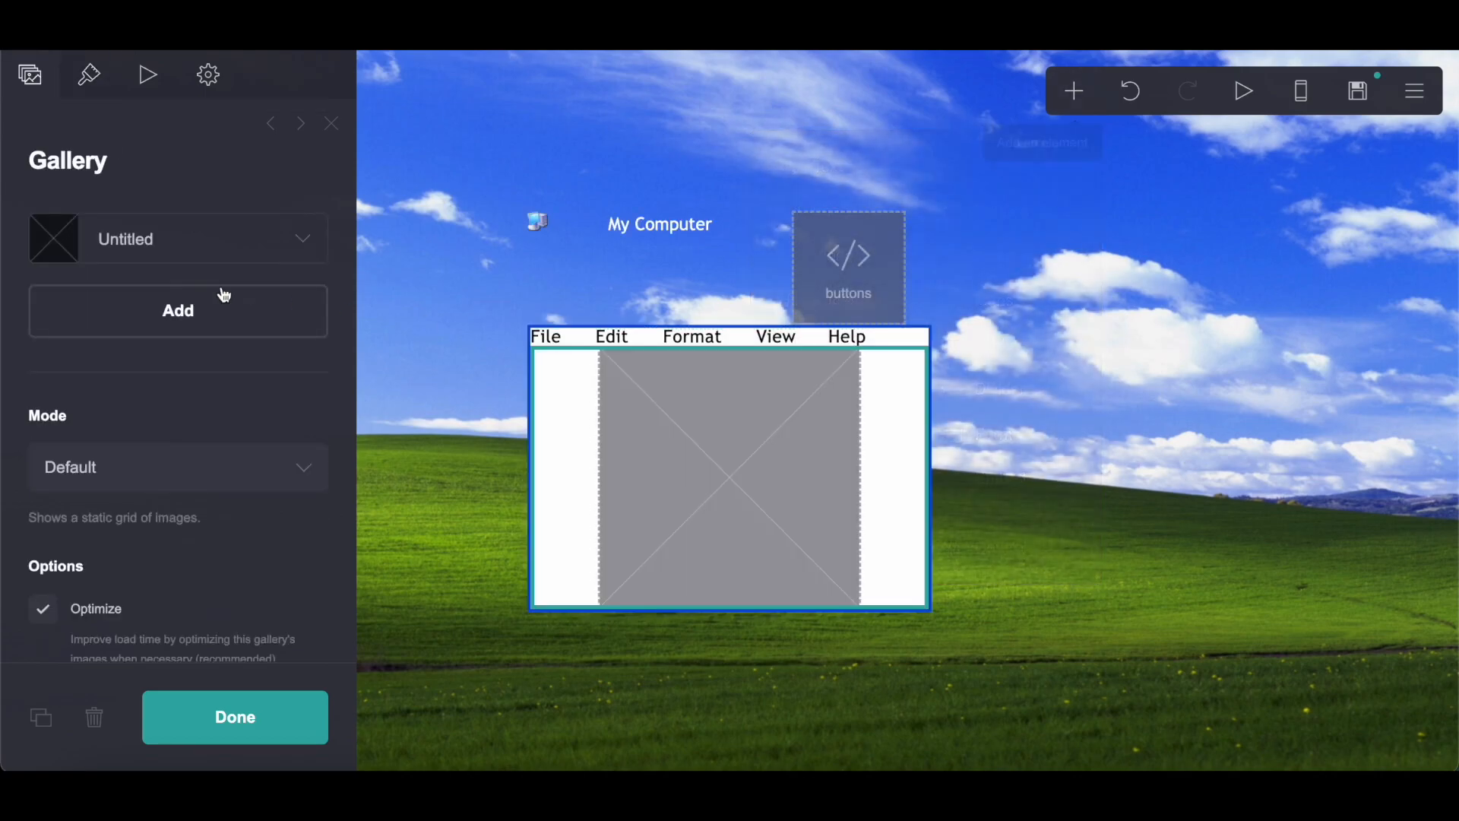
click(222, 295)
click(202, 295)
click(193, 372)
click(193, 370)
click(192, 427)
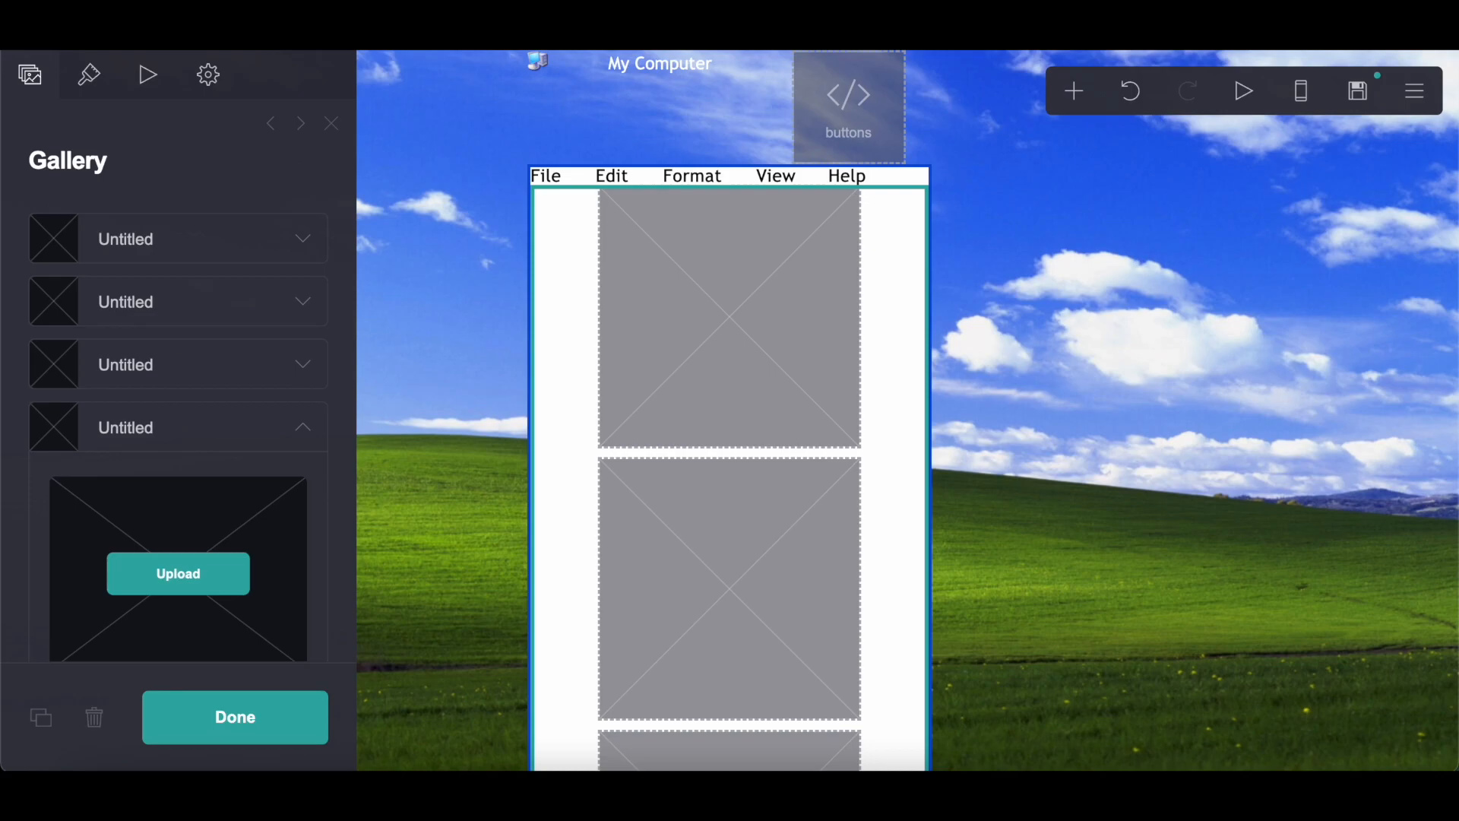
Following the Google Docs notes, set the gallery's spacing to 1.5 and its alignment to Left
key(ctrl+Tab)
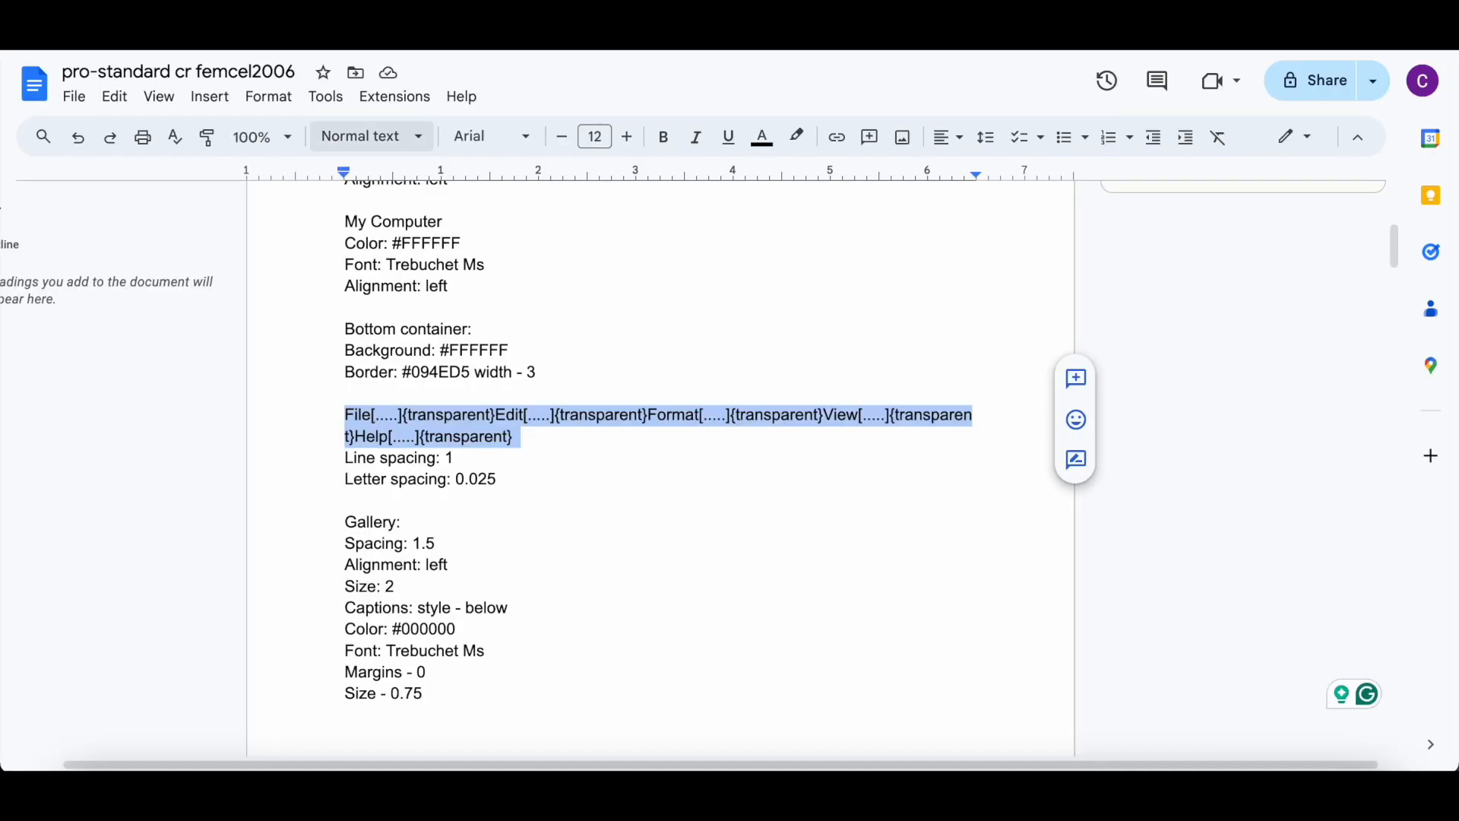
click(228, 37)
click(76, 91)
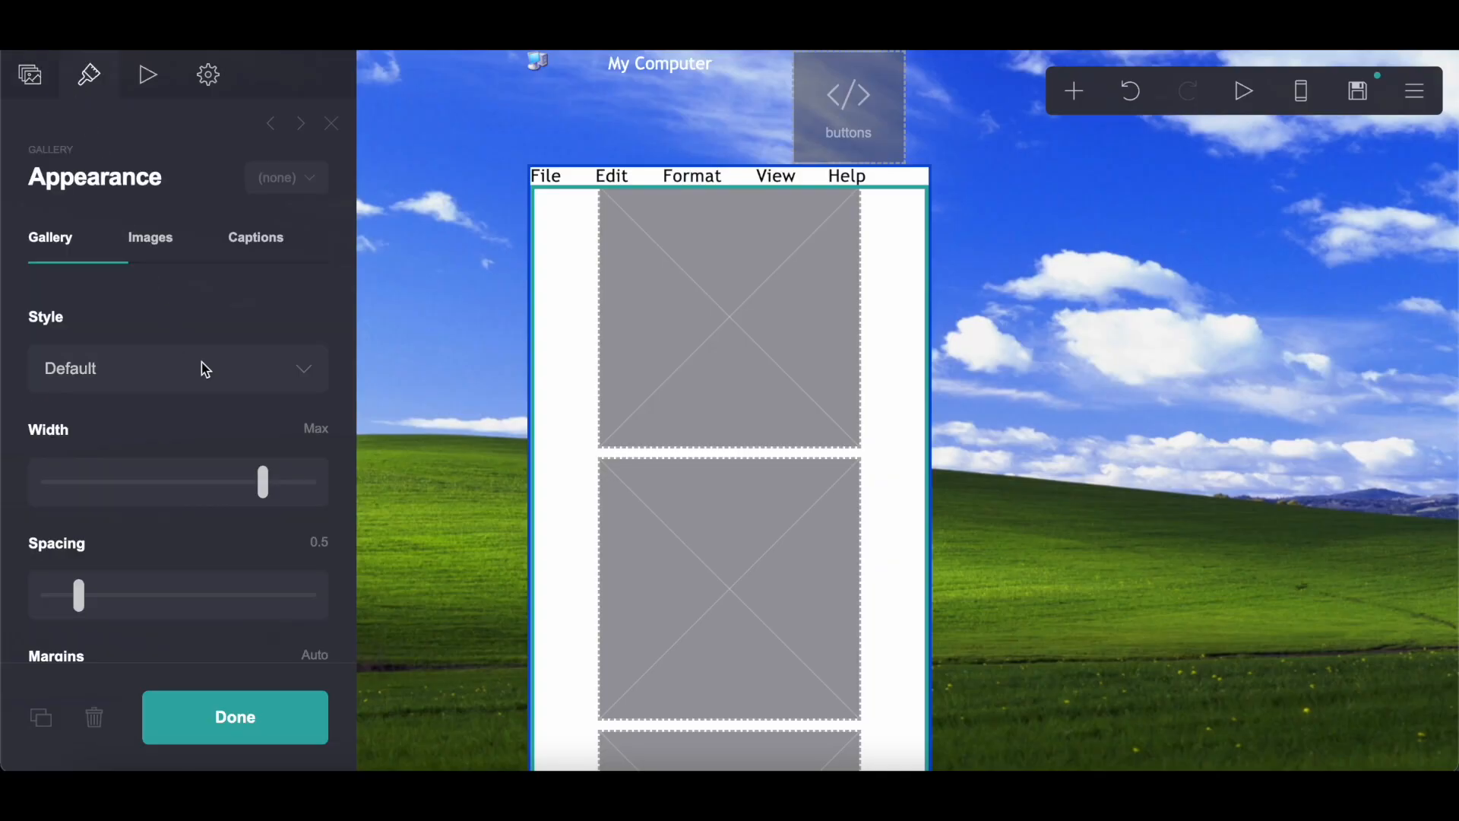
click(310, 541)
text(.5)
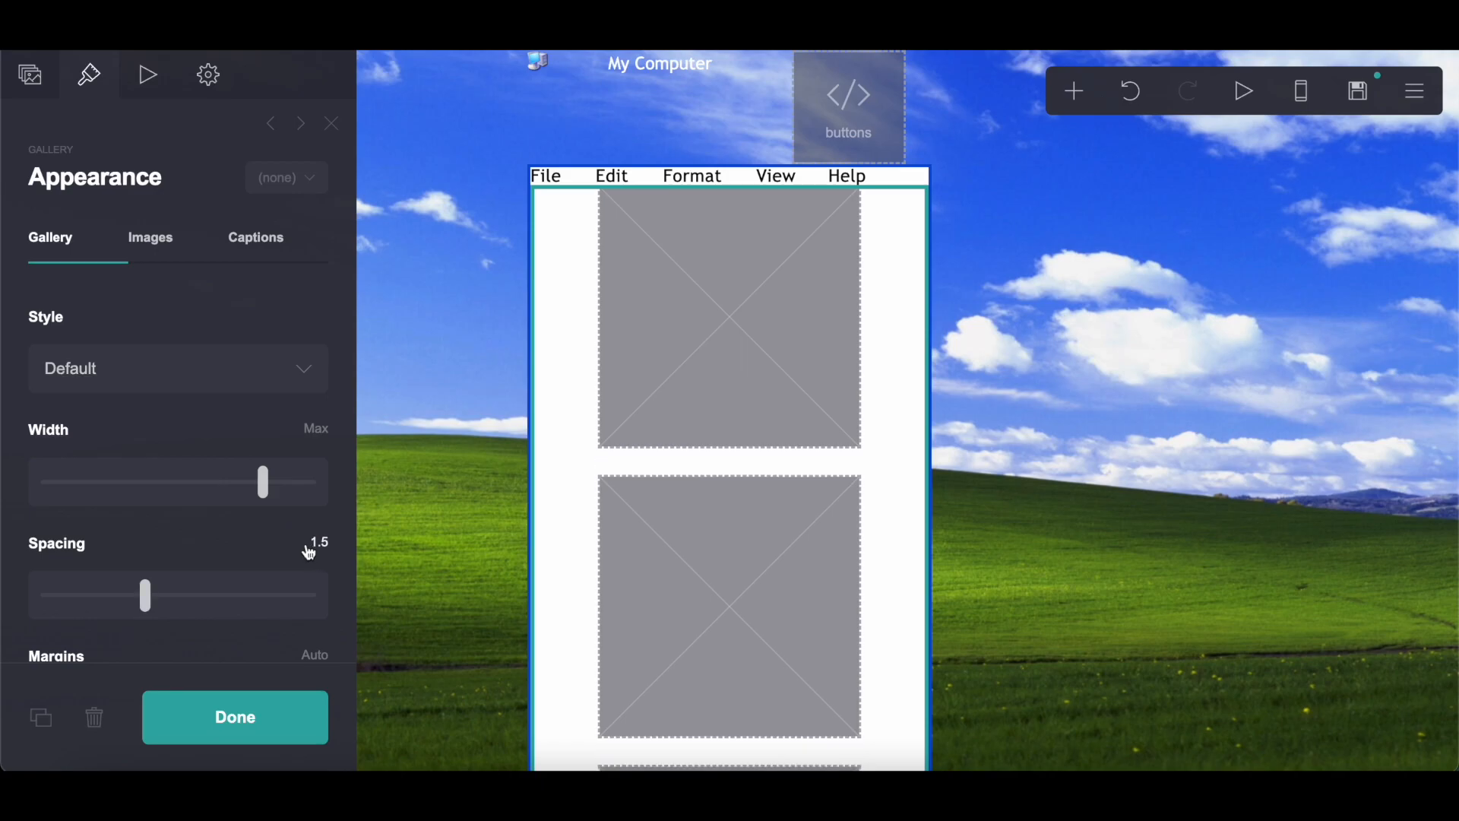
scroll(254, 448, down, 5)
click(101, 441)
click(106, 485)
scroll(103, 357, up, 8)
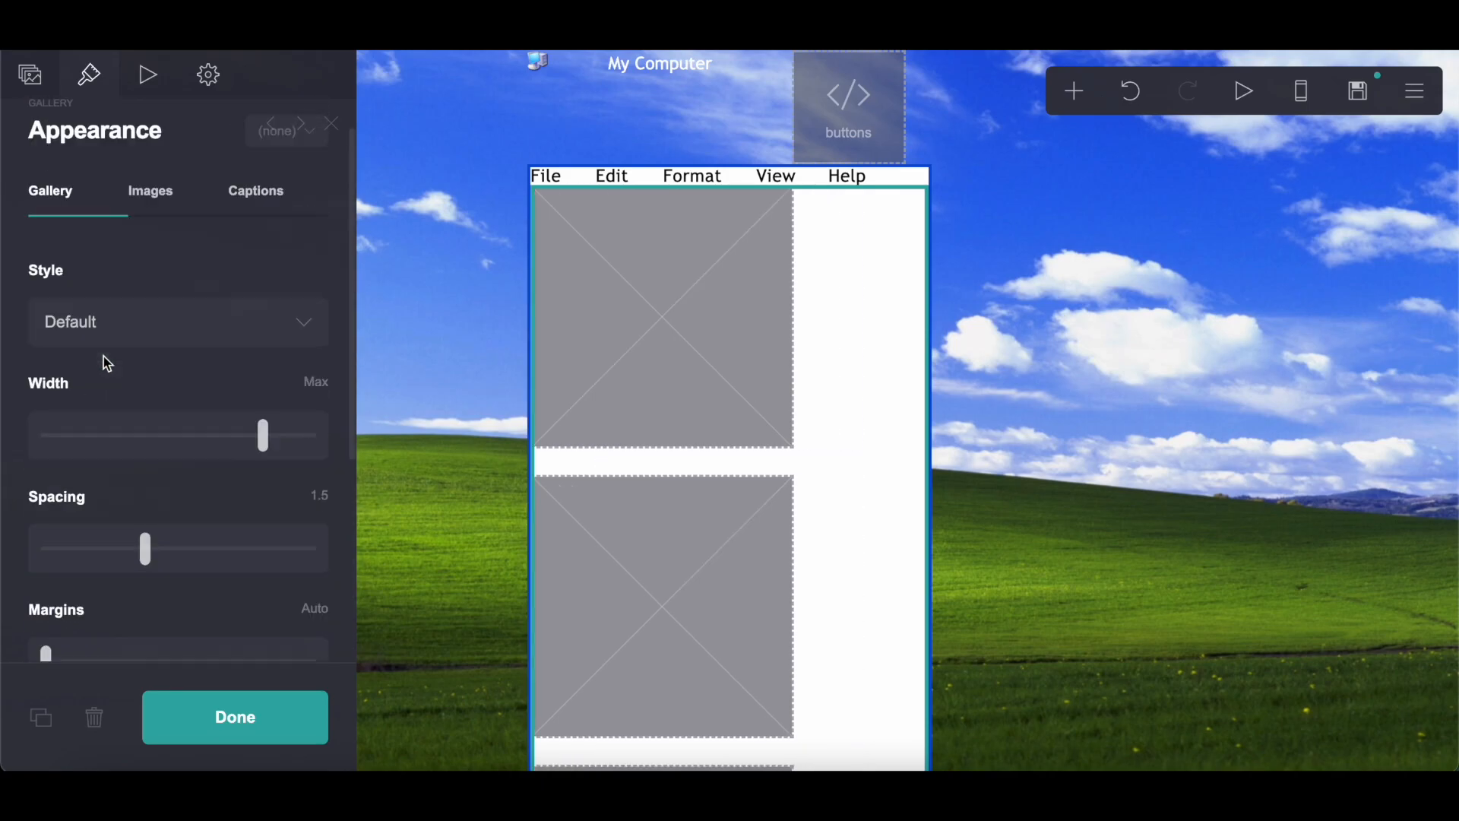
Set the size of the gallery images to 2
click(171, 238)
double_click(317, 316)
text(2)
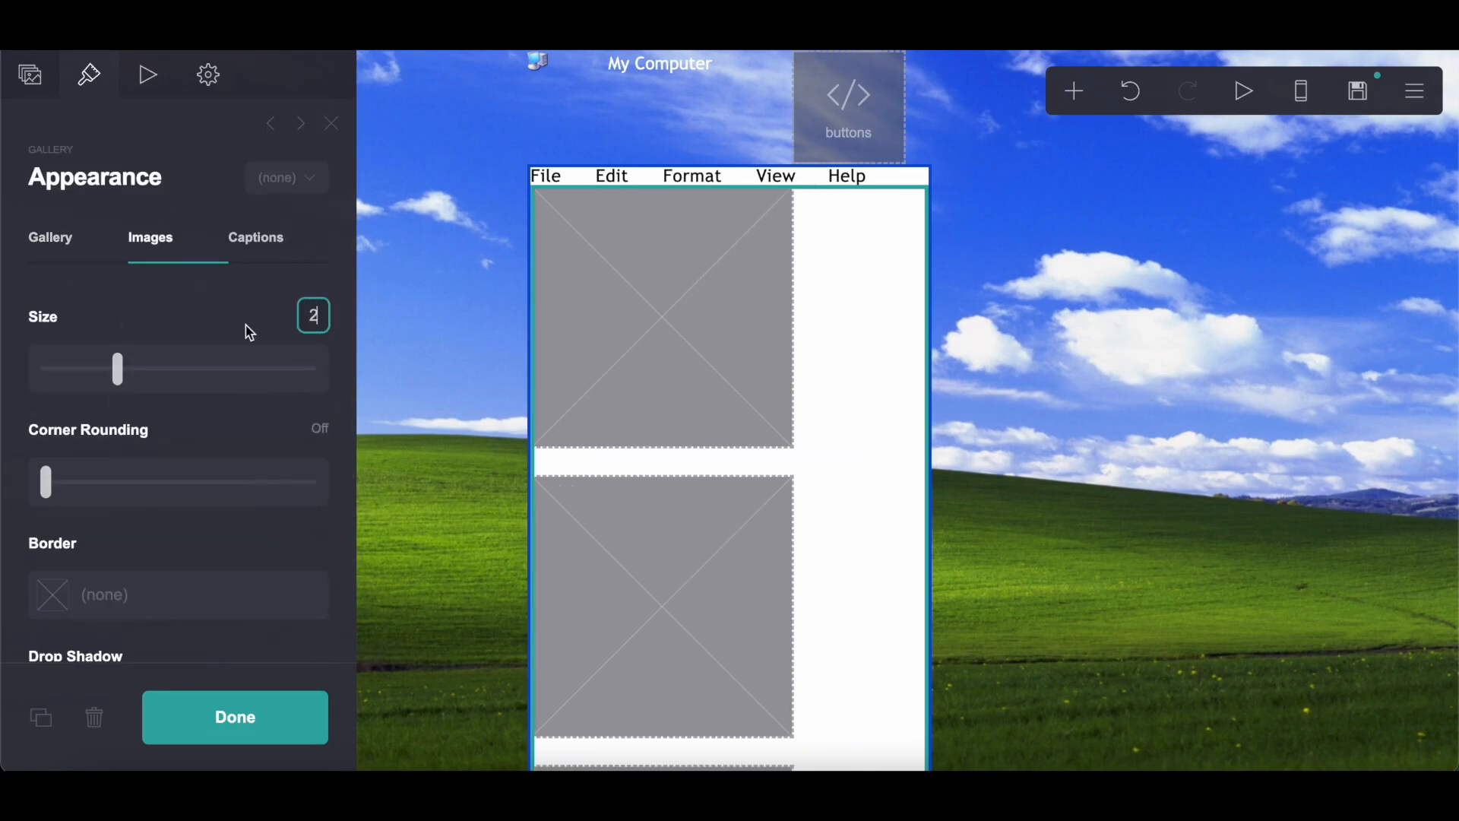
click(245, 325)
Set the gallery caption style to Below and reduce the caption margins to 0
click(268, 236)
click(162, 378)
click(160, 404)
scroll(157, 404, down, 3)
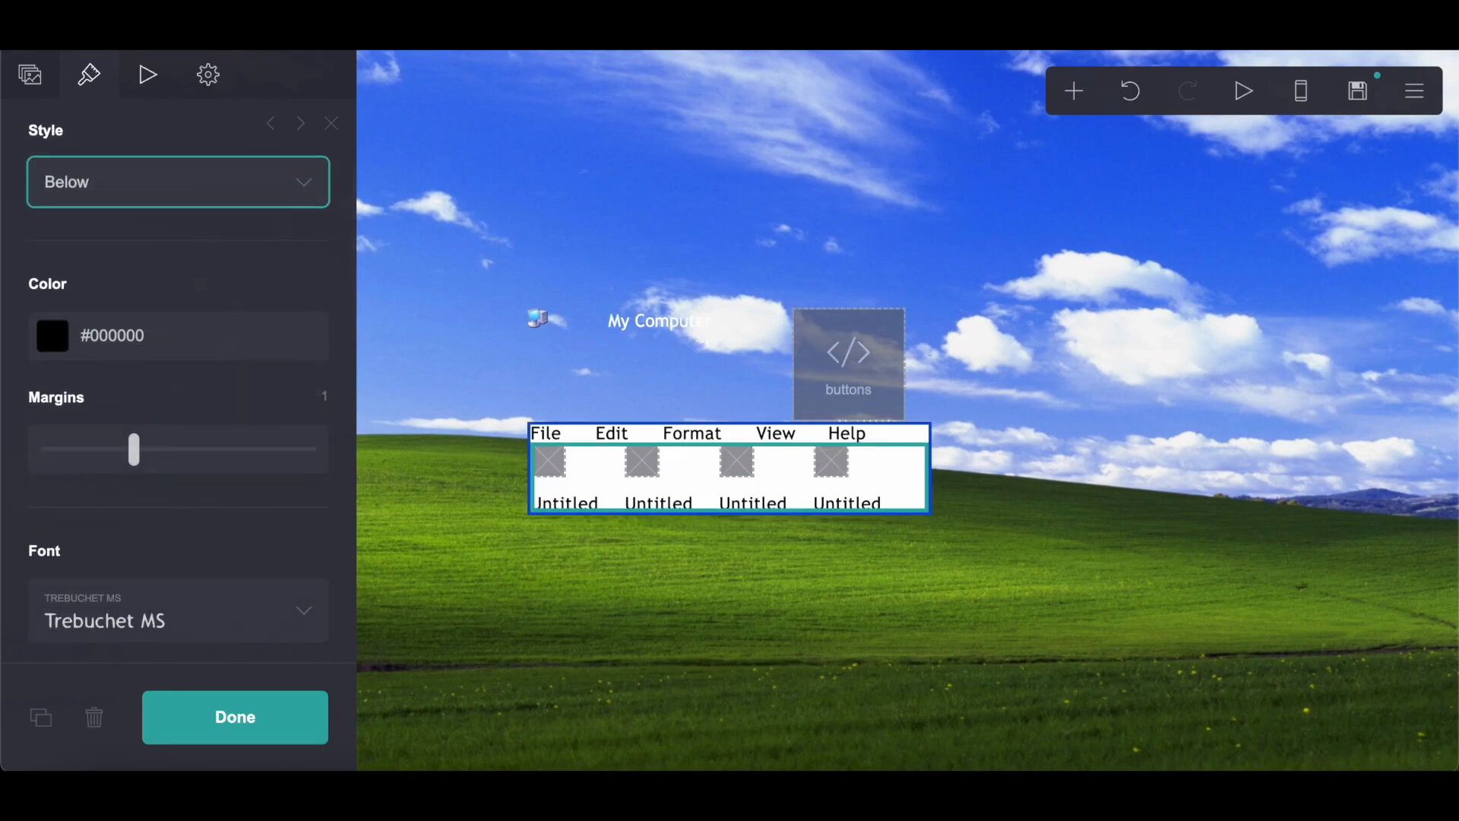
click(175, 30)
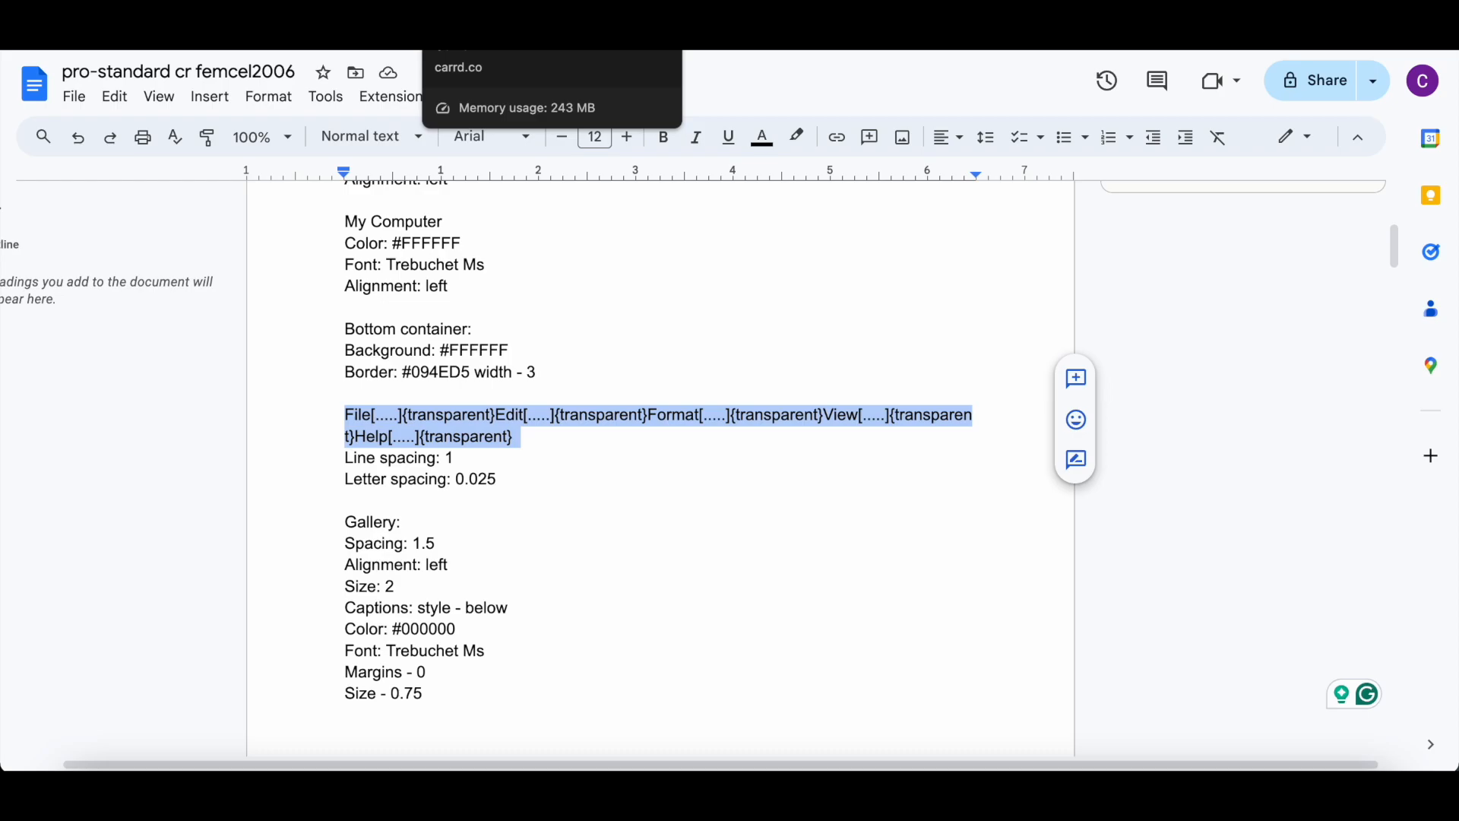
click(494, 30)
drag(134, 449, 46, 448)
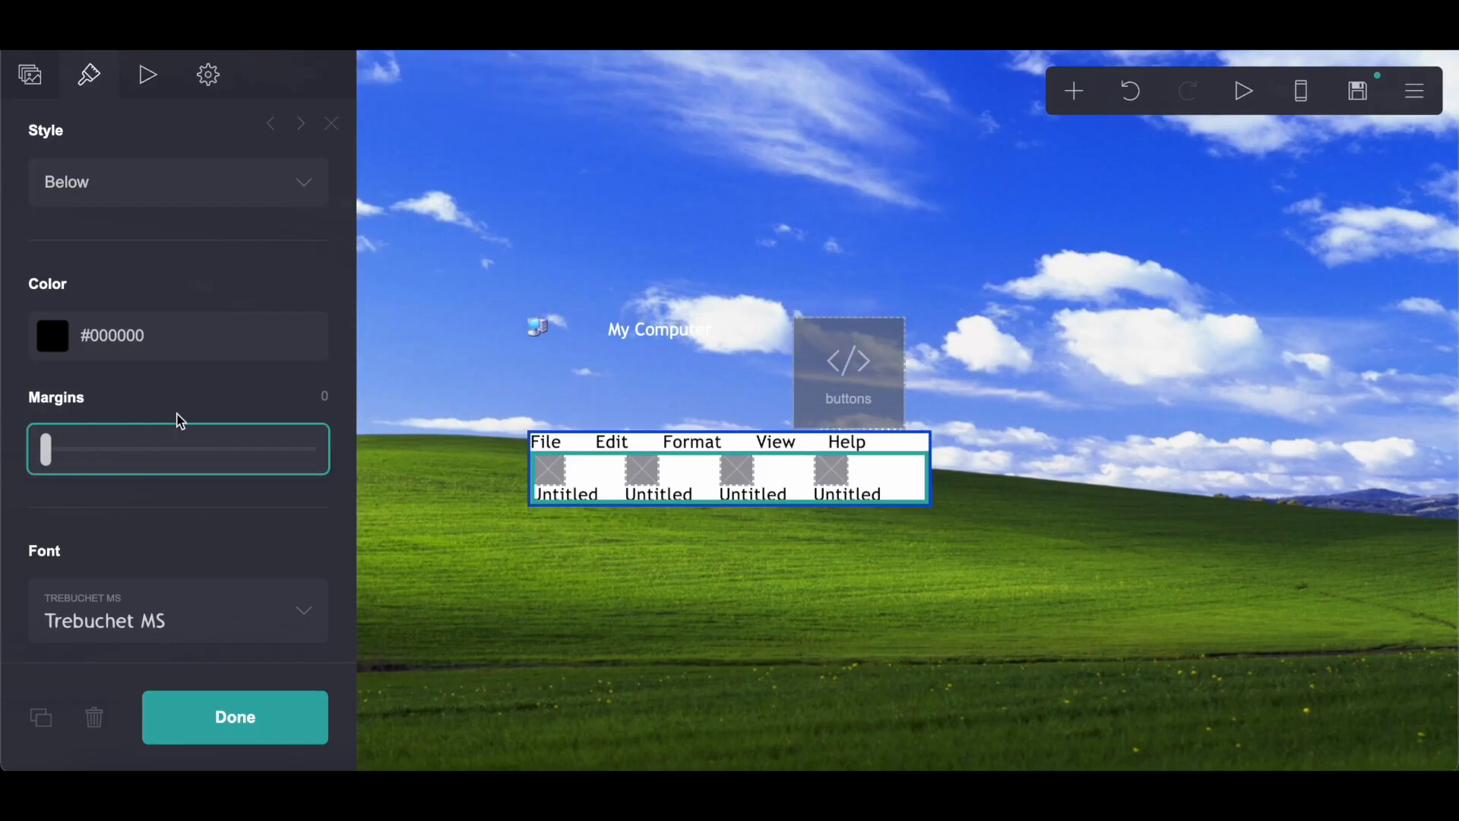
Set the gallery caption text size to 0.75
scroll(179, 418, down, 4)
click(325, 391)
text(.75)
key(Return)
Following the Google Docs notes, give the gallery captions line spacing 1, letter spacing 0.025 and Center alignment
key(ctrl+Tab)
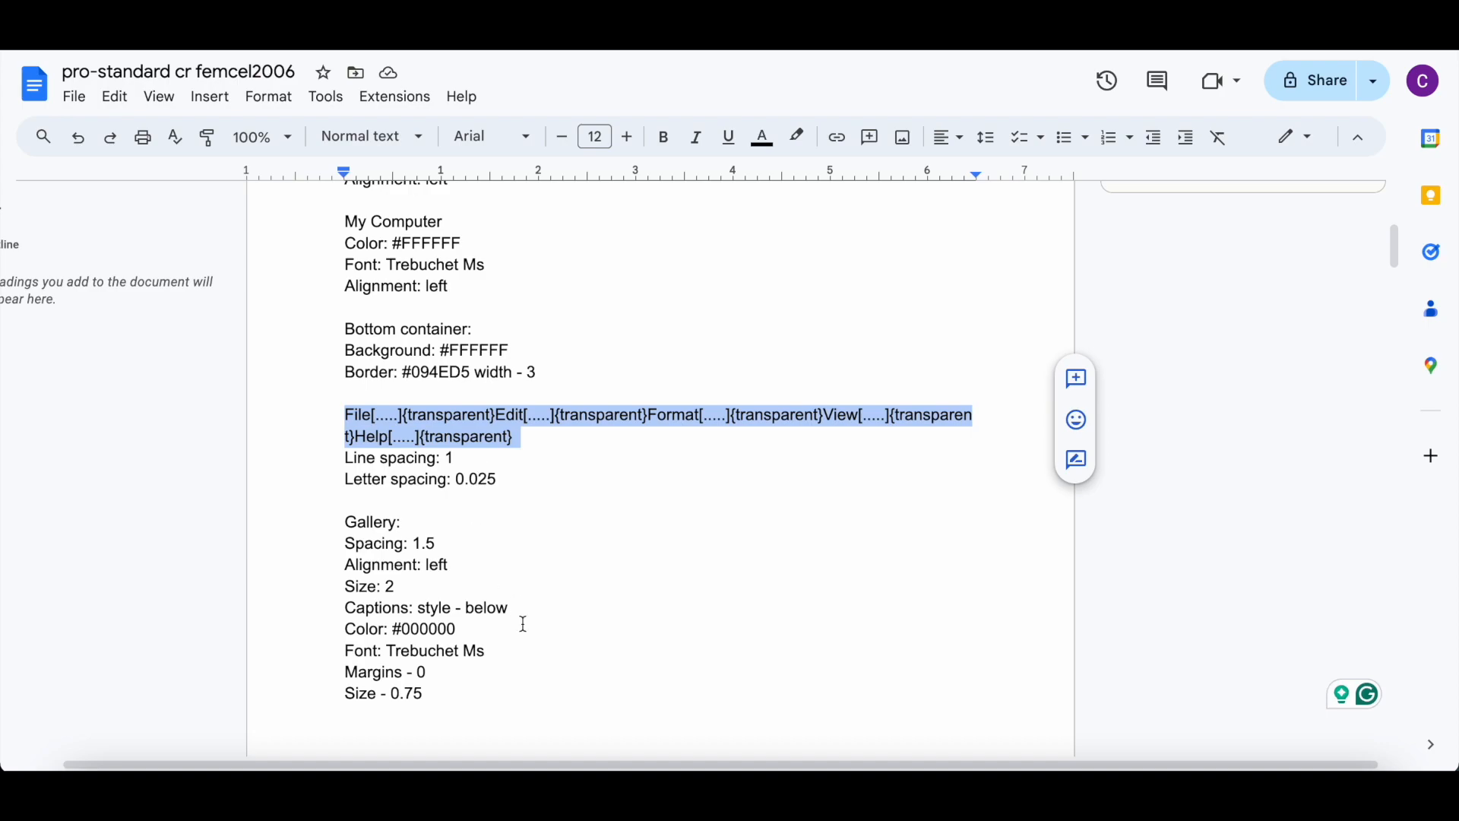
scroll(524, 624, down, 5)
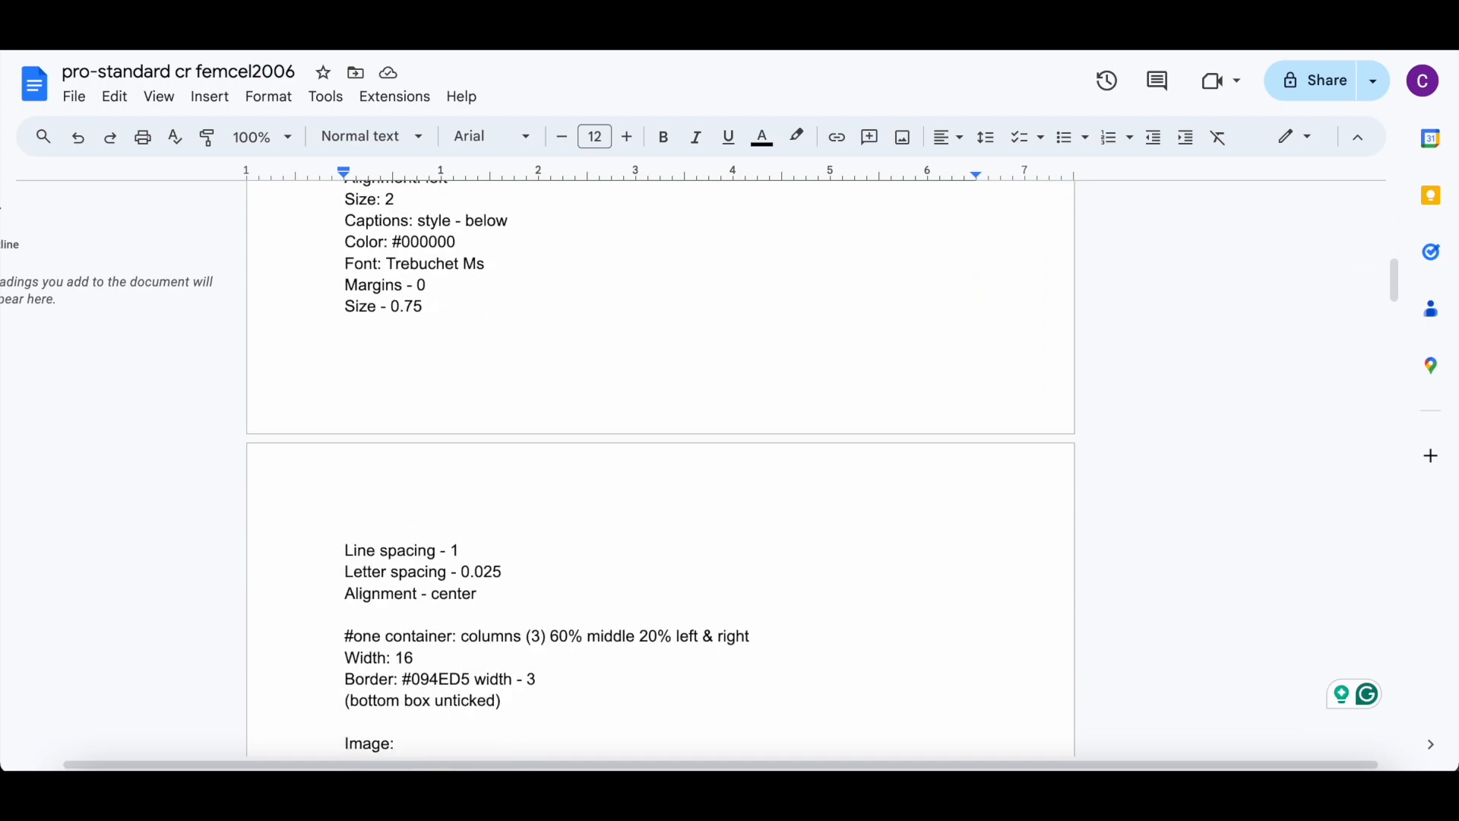
key(ctrl+Tab)
scroll(228, 386, down, 6)
click(190, 328)
click(179, 383)
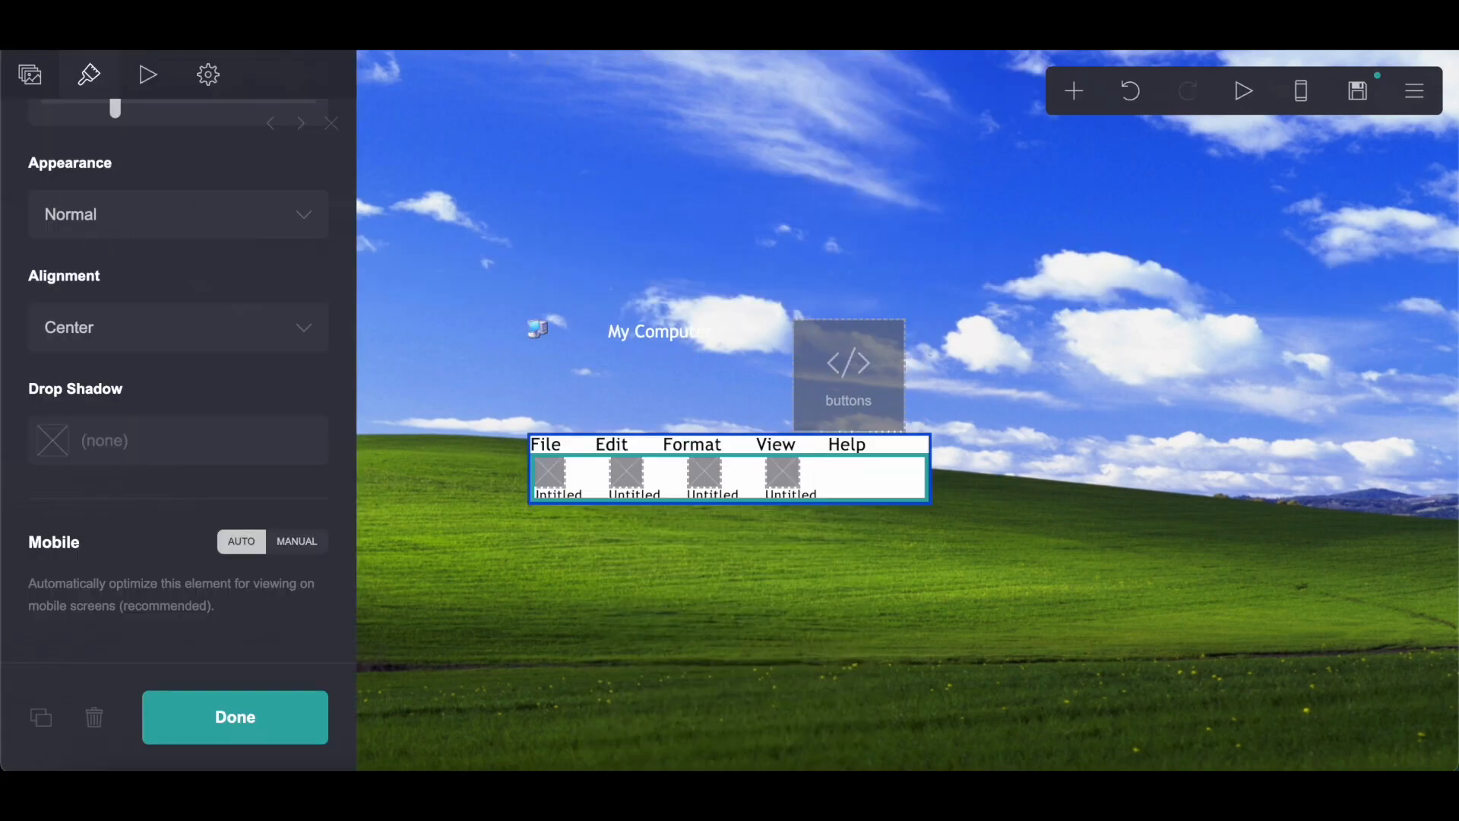
Upload FhNPkr1UAAAvYiD.png from Downloads as the first gallery image and accept it uncropped
click(29, 73)
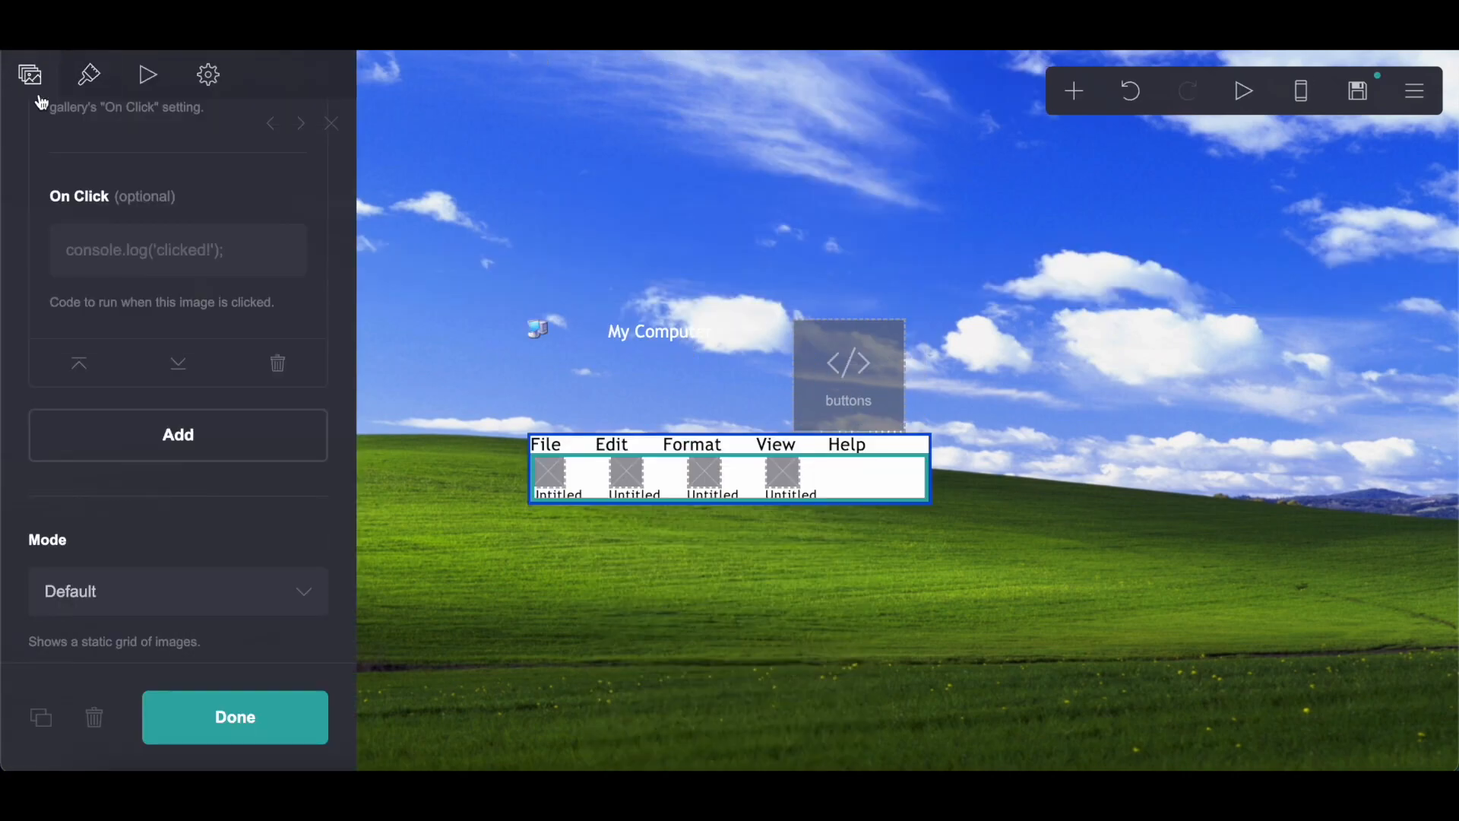
scroll(127, 201, up, 5)
click(141, 221)
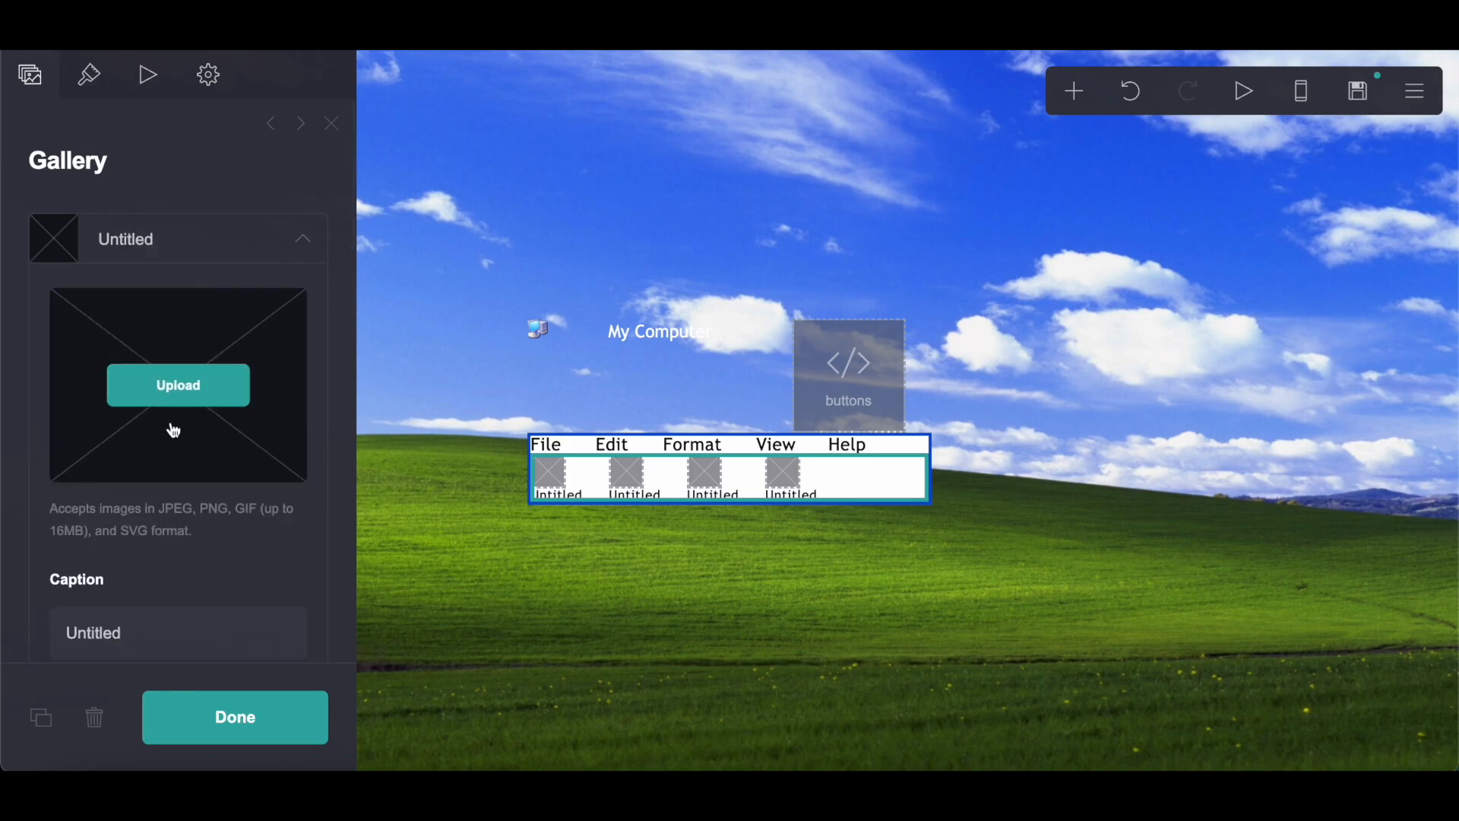
click(173, 395)
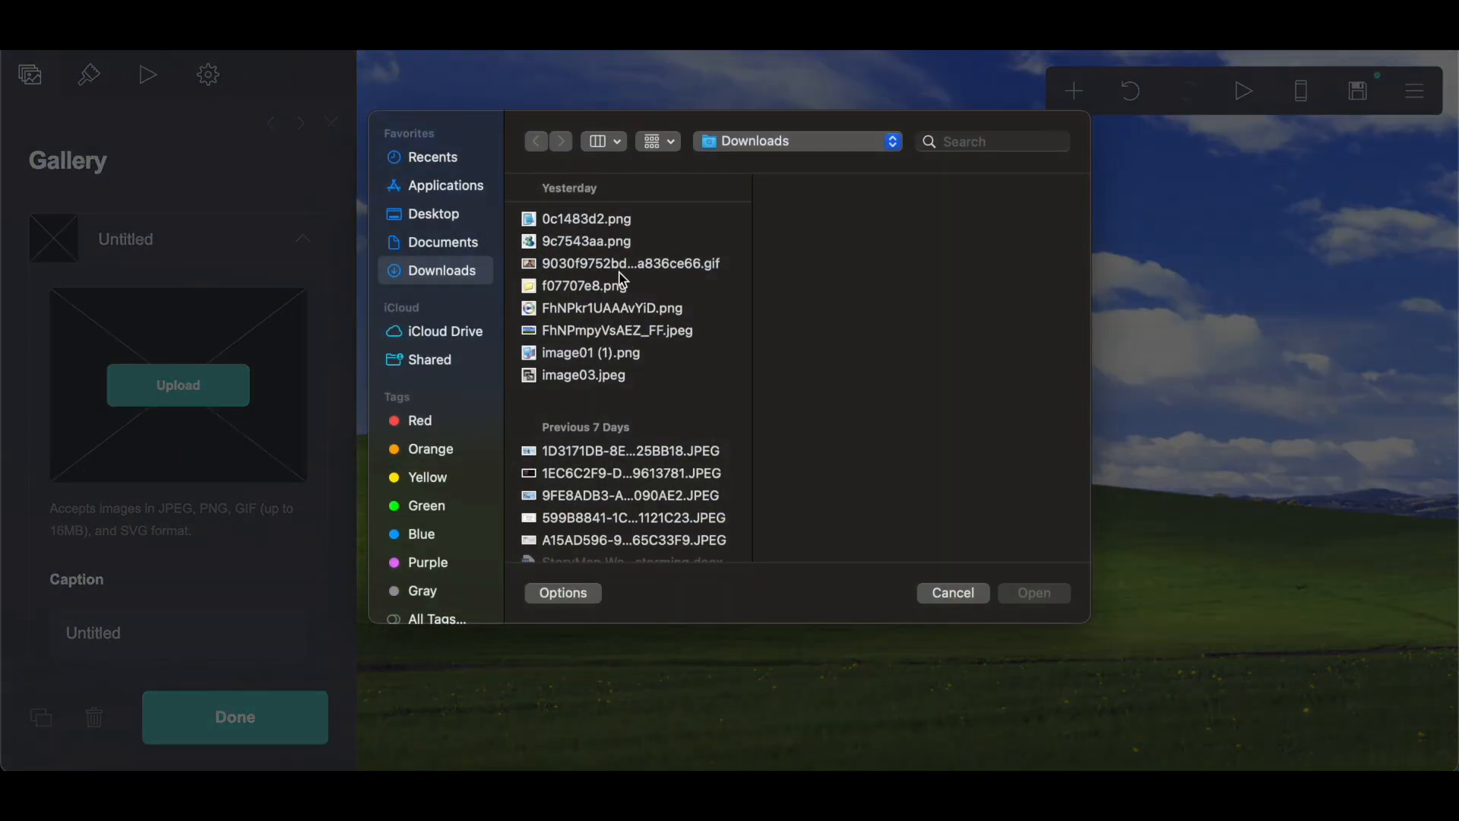
click(608, 309)
click(1037, 593)
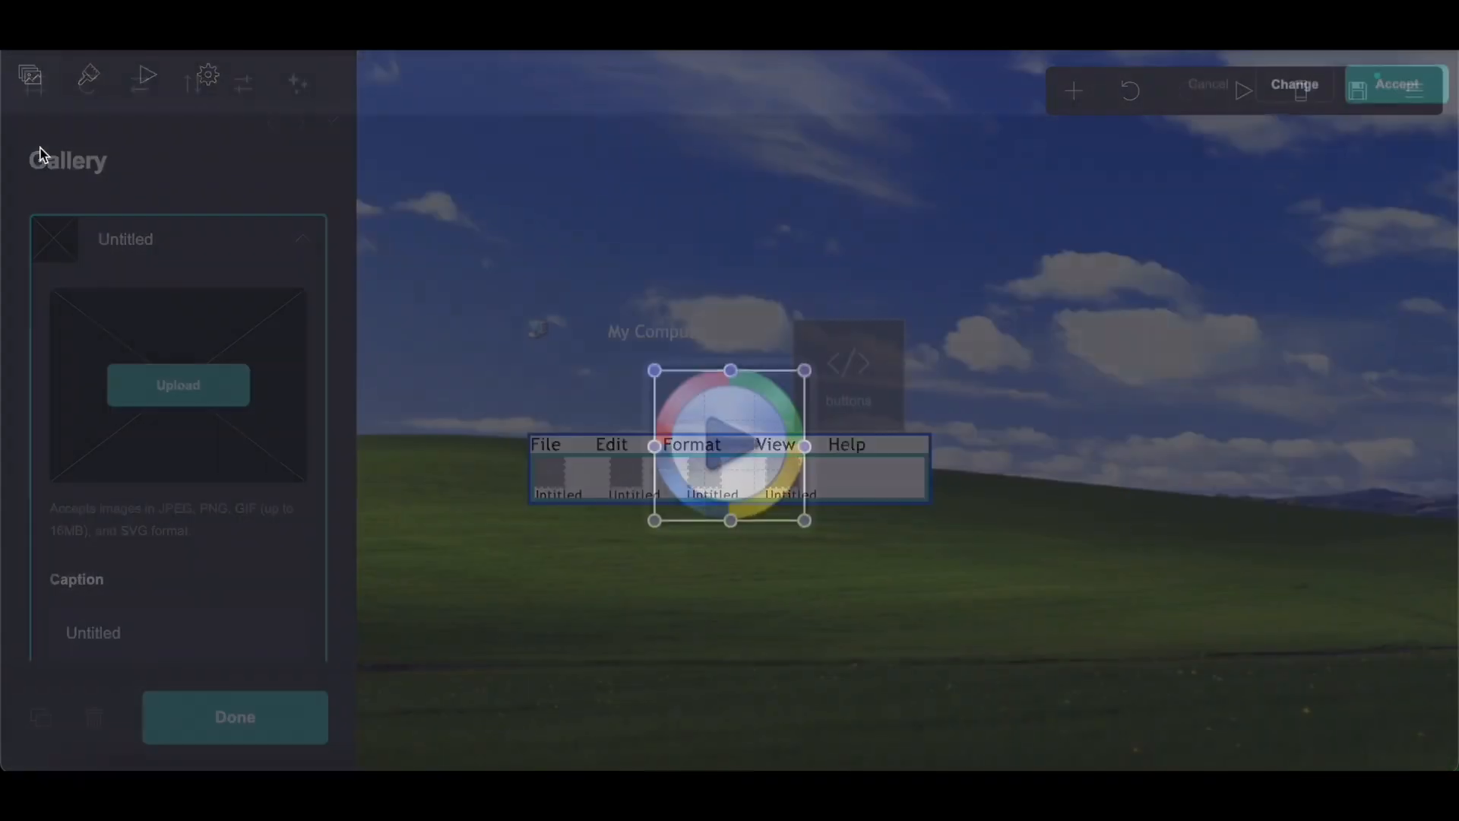
click(1404, 83)
Caption the first gallery image "Music"
double_click(65, 632)
text(Mu)
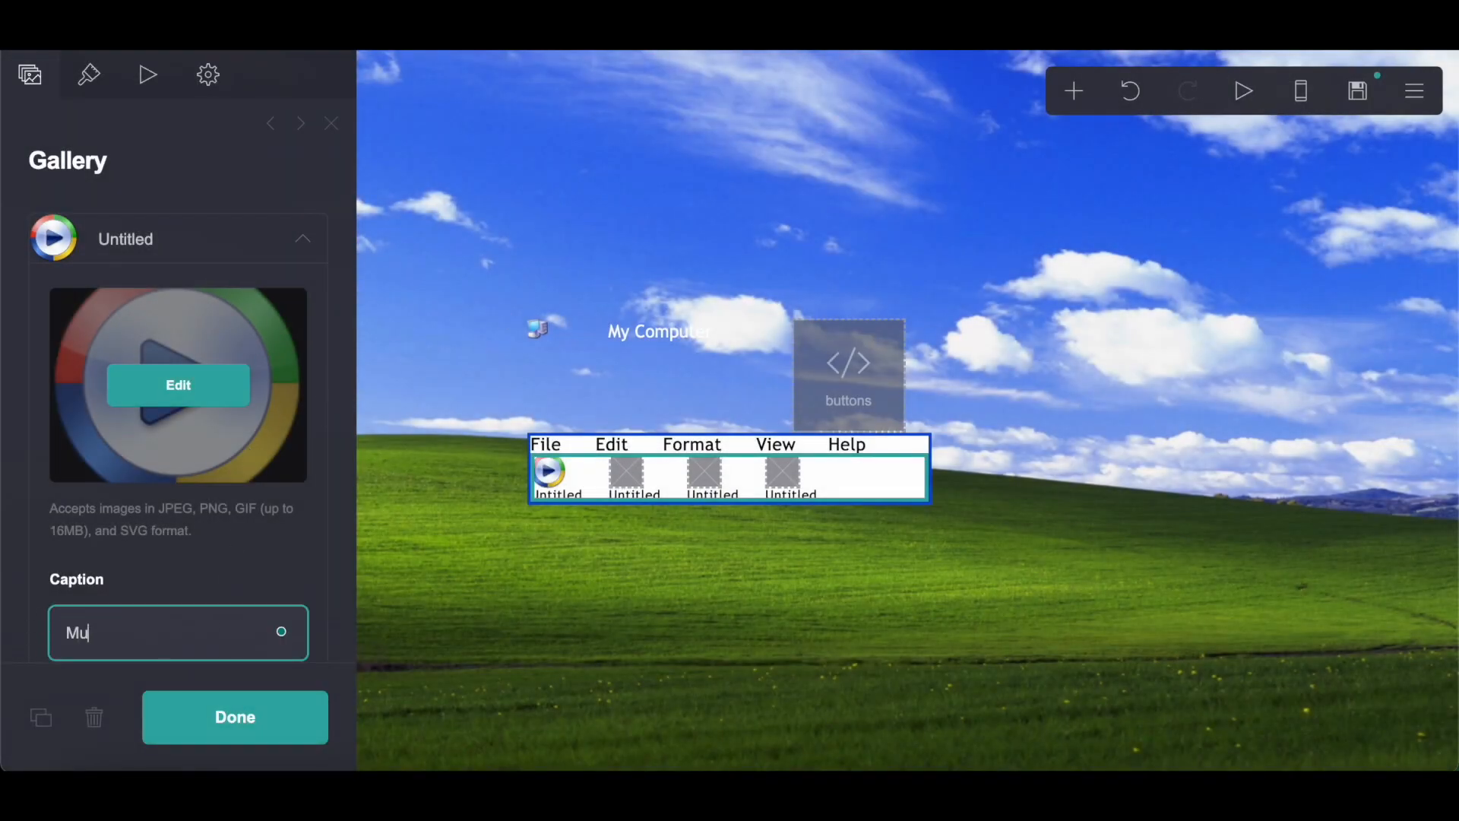
text(sic)
click(160, 241)
Upload 0c1483d2.png from Downloads as the second gallery image, staying on the site when asked about leaving
click(160, 303)
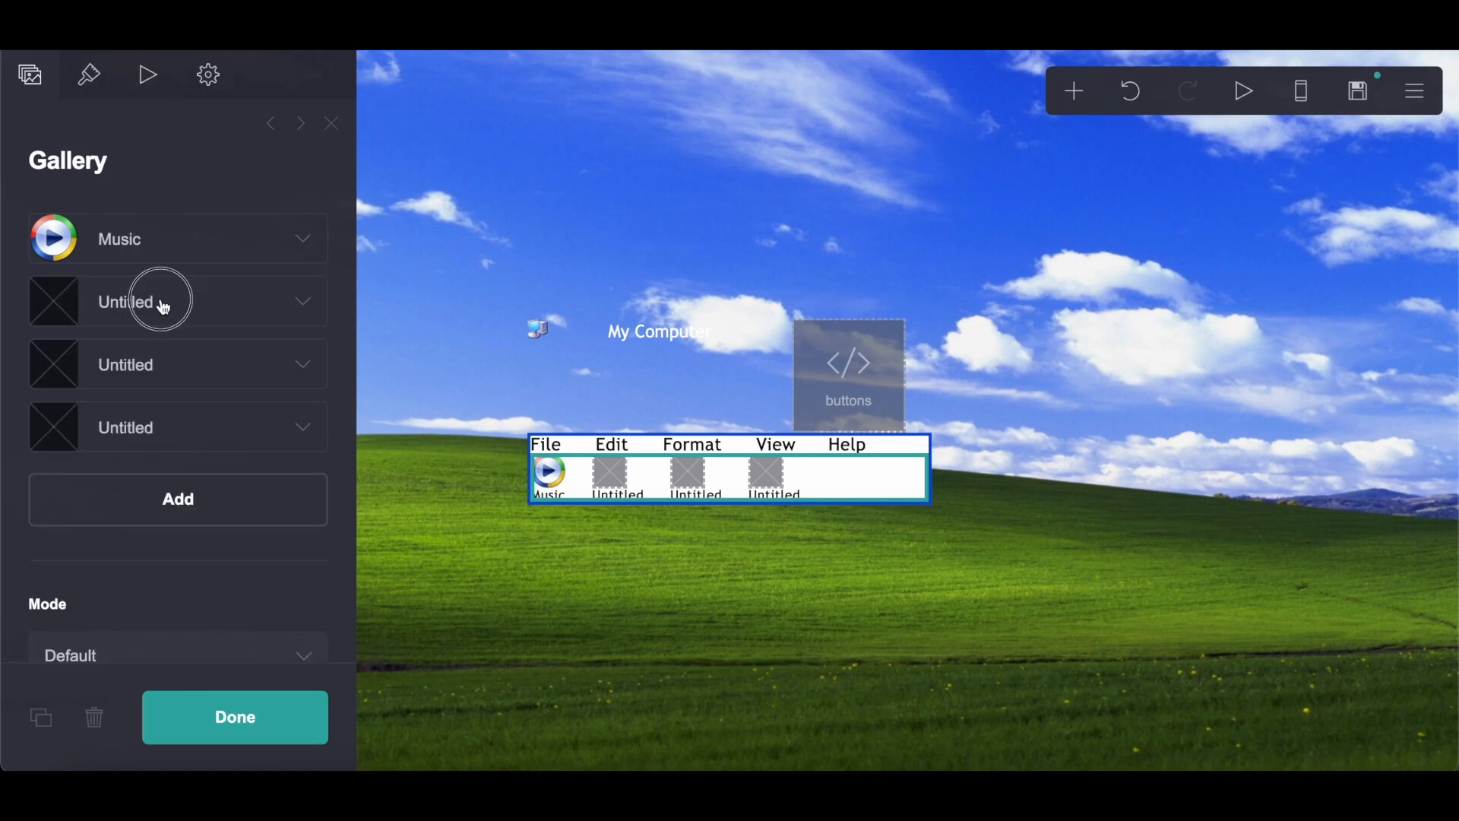
click(161, 442)
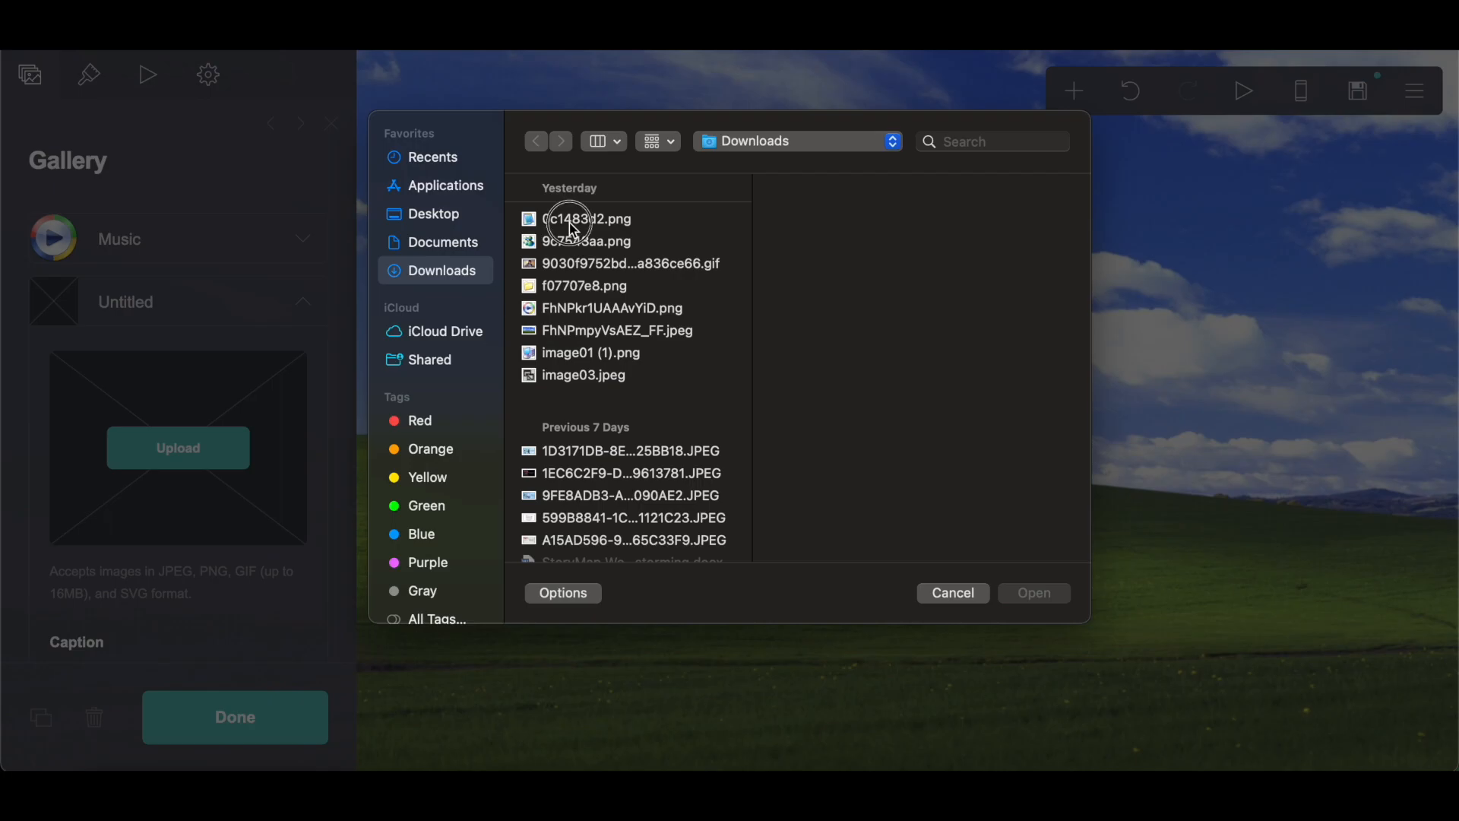
click(572, 222)
click(1027, 592)
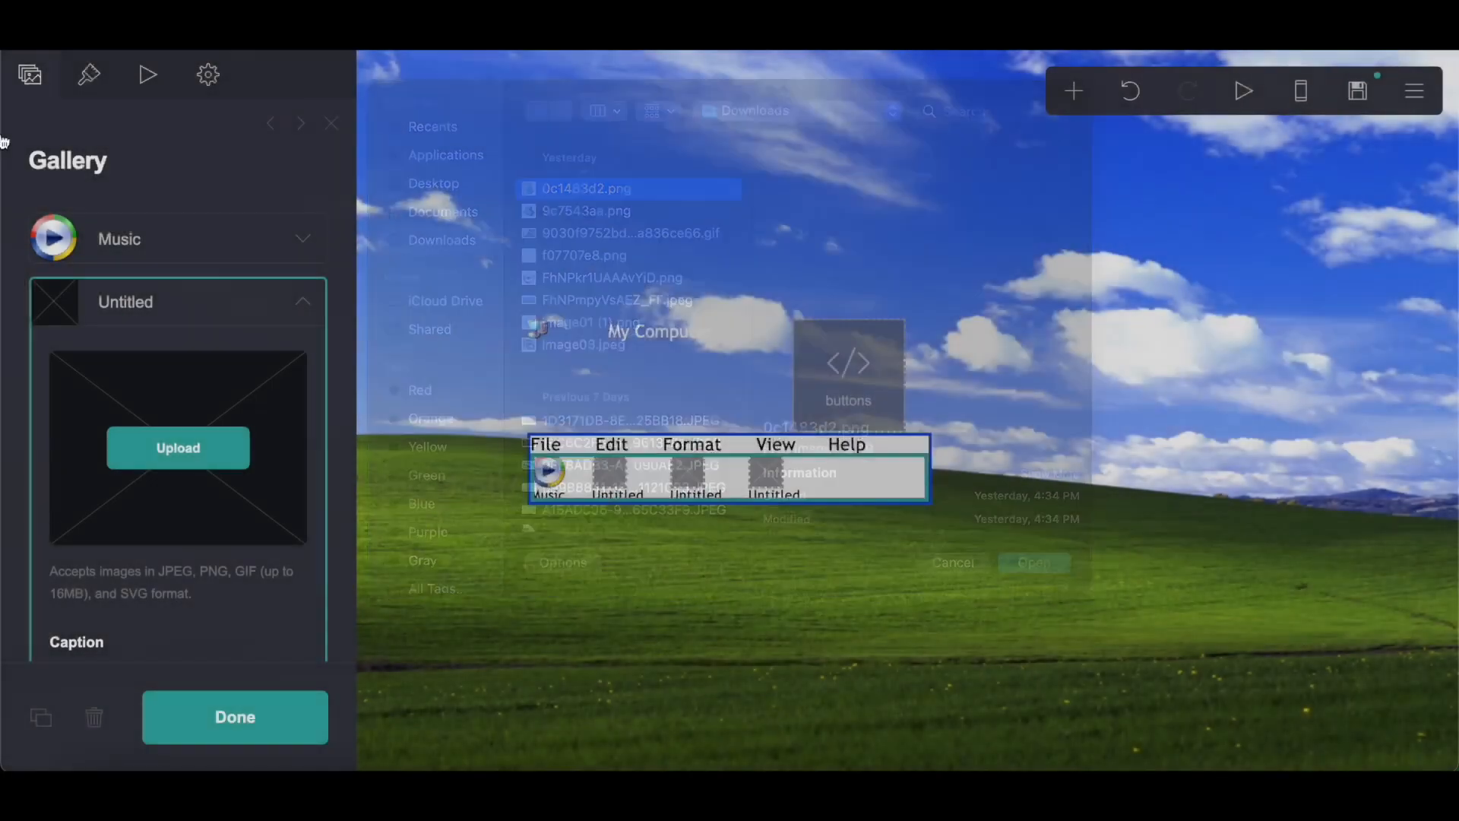
click(1408, 89)
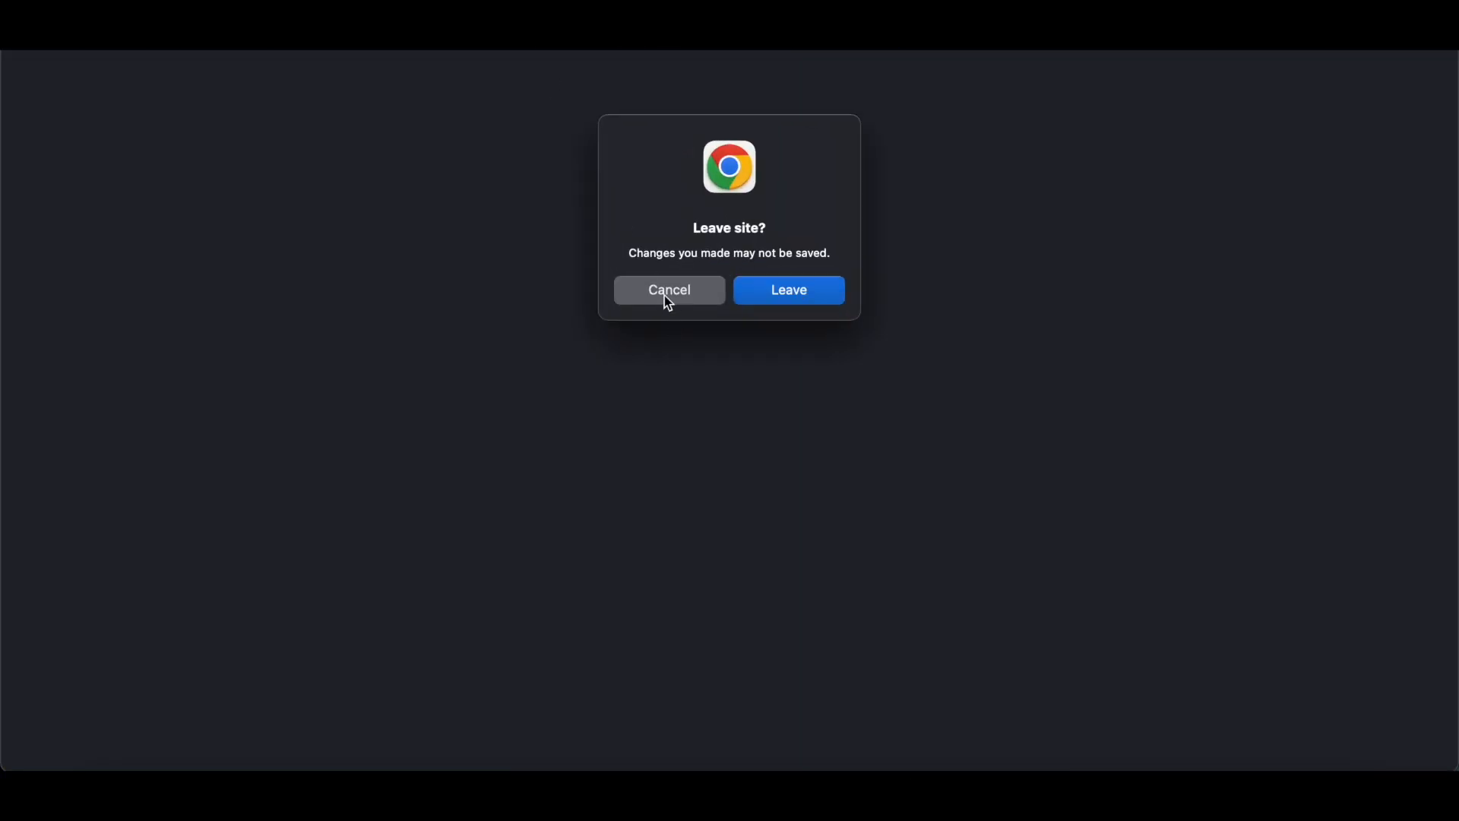
click(668, 293)
Caption the second gallery image "about.txt"
scroll(174, 380, down, 3)
drag(157, 469, 19, 465)
text(about.tx)
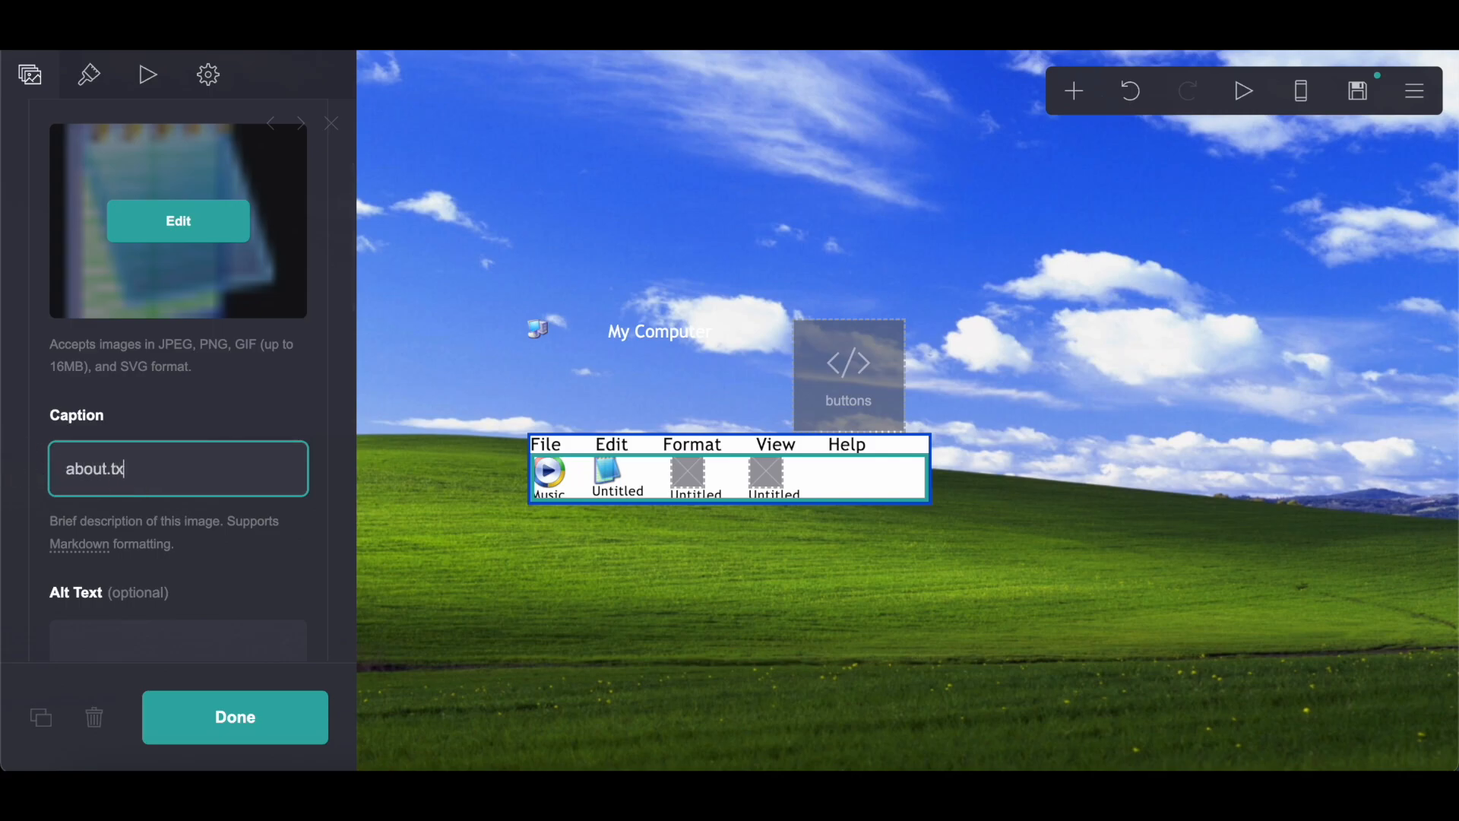
scroll(178, 380, up, 3)
click(71, 284)
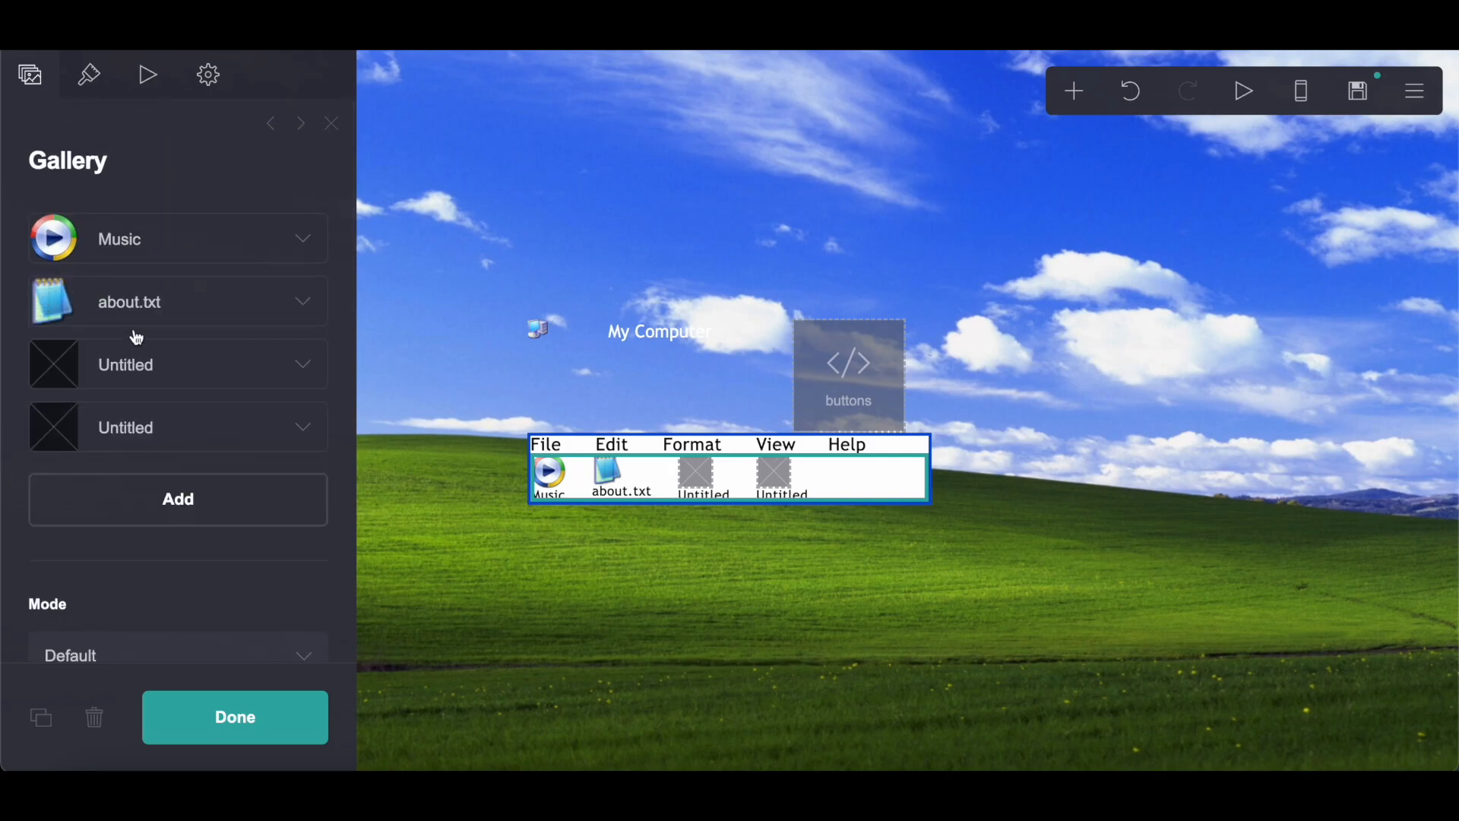
Upload the folder icon f07707e8.png from Downloads as the third gallery image and accept it uncropped
click(133, 380)
click(133, 501)
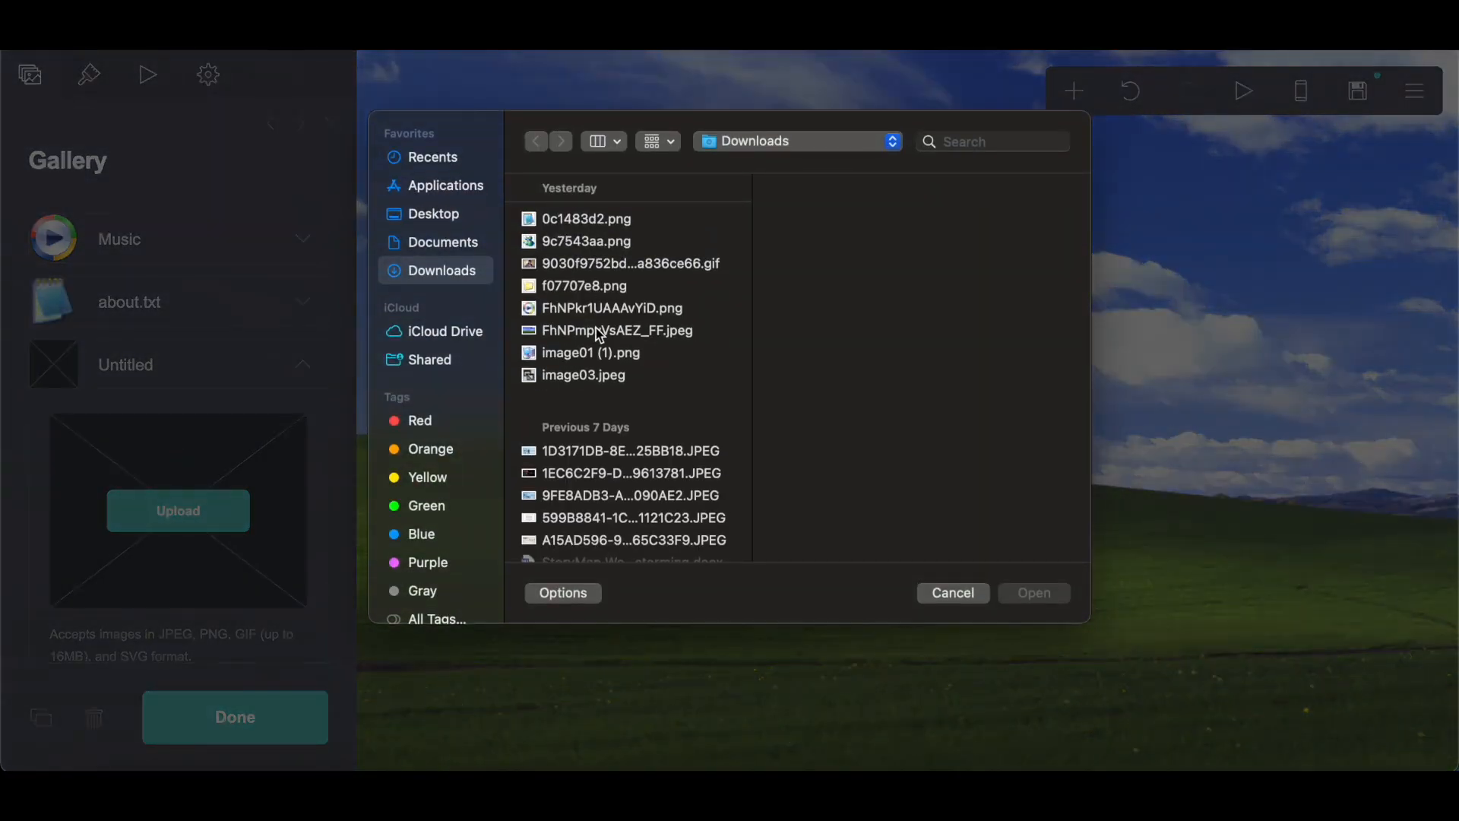
click(586, 286)
click(1035, 593)
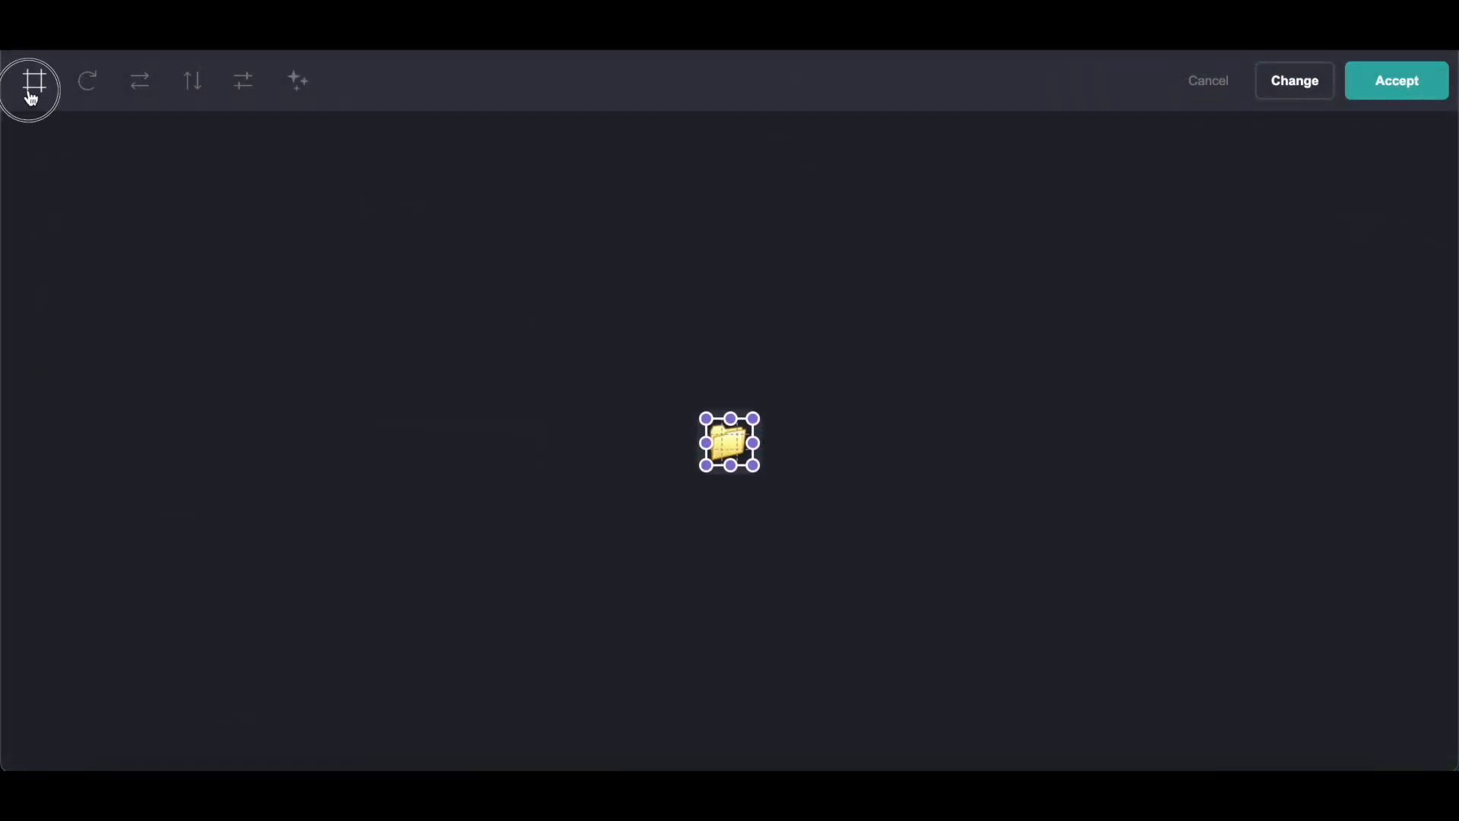
click(1415, 90)
Caption the third gallery image "guides"
click(270, 375)
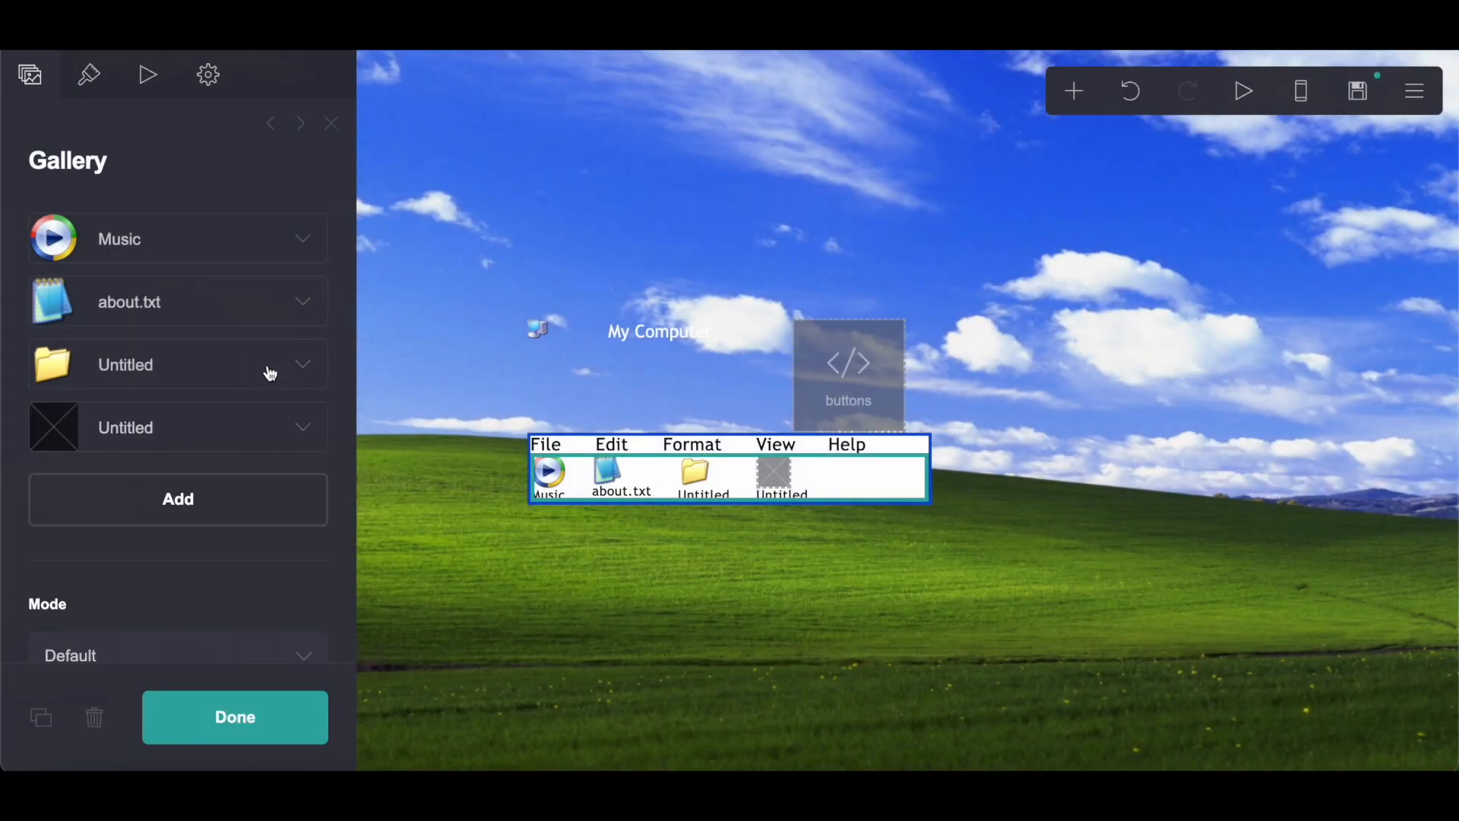
scroll(270, 375, down, 2)
click(204, 266)
drag(169, 635, 13, 641)
text(guides)
click(151, 240)
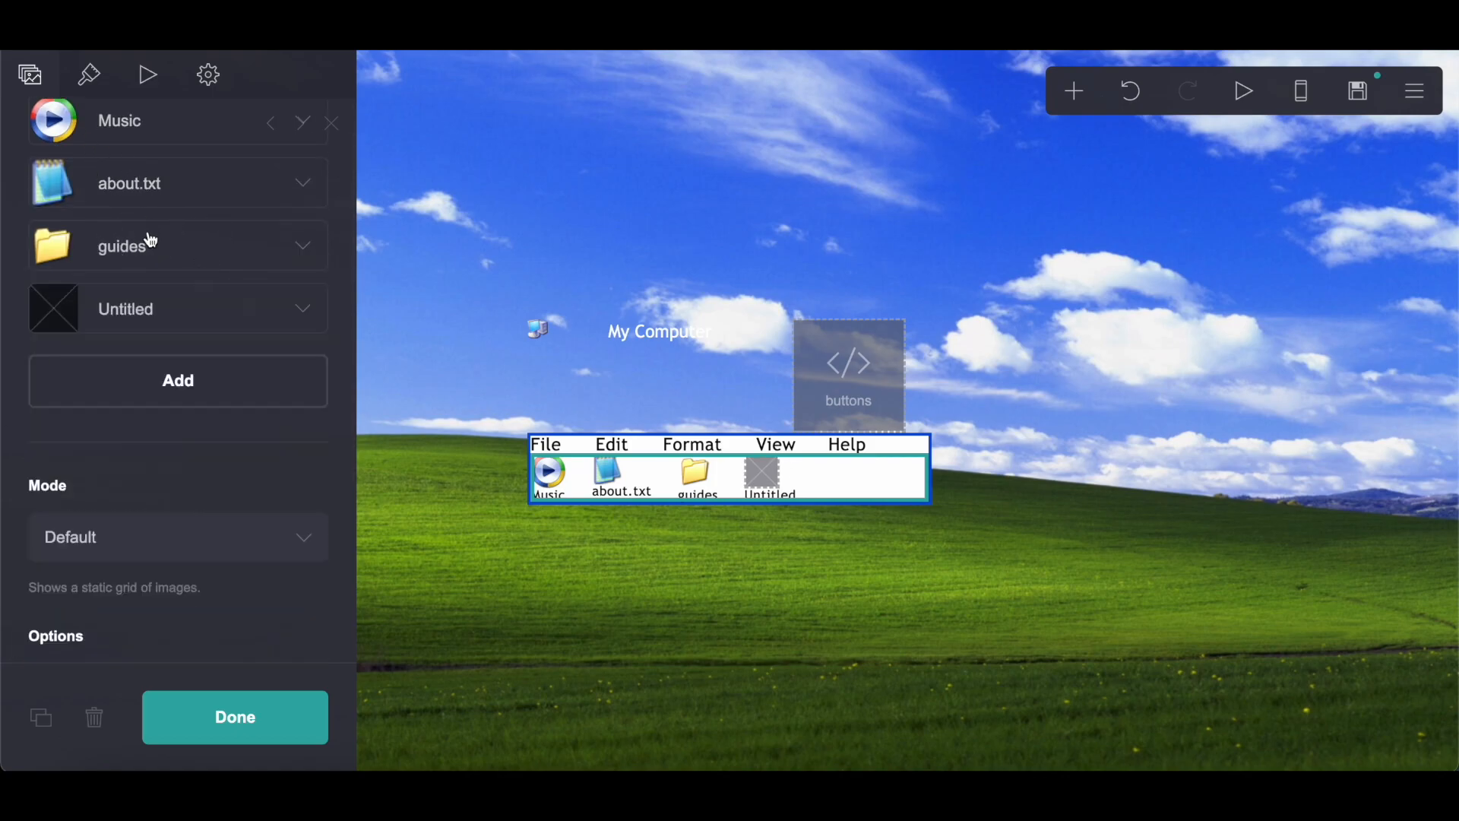
Upload 9c7543aa.png from Downloads as the fourth gallery image and accept it uncropped
click(156, 329)
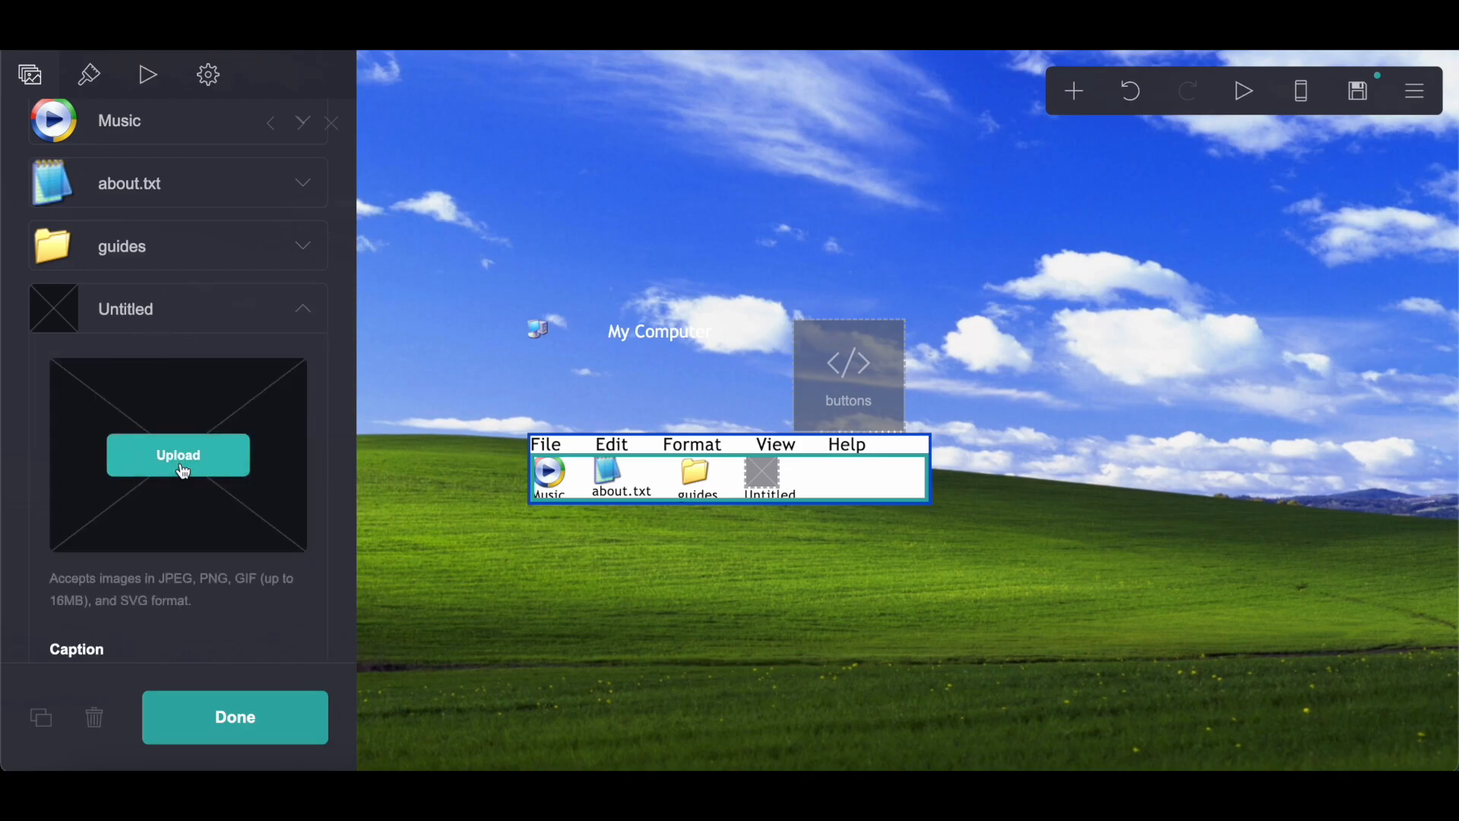
click(183, 459)
click(637, 228)
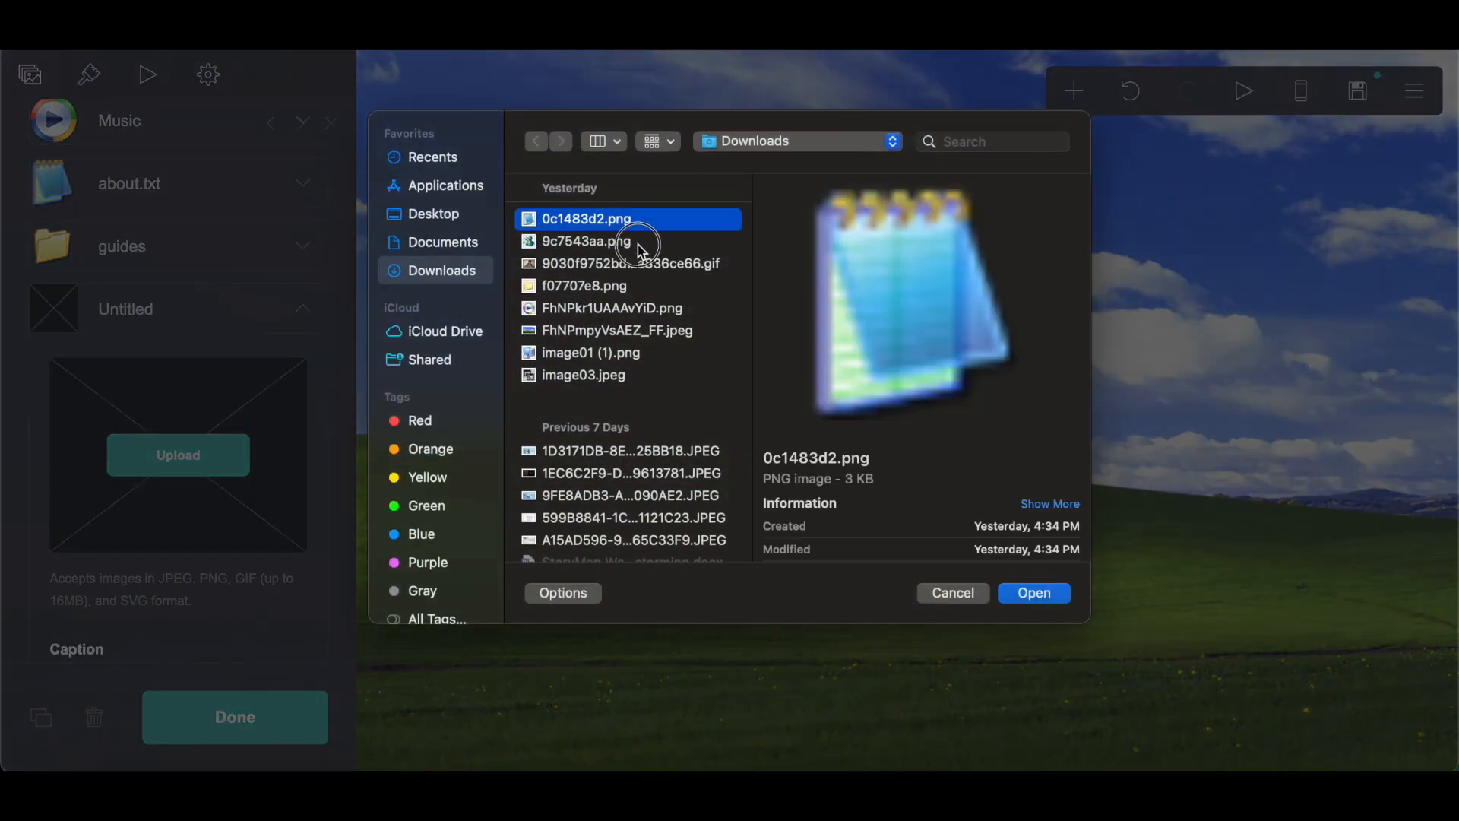
click(637, 243)
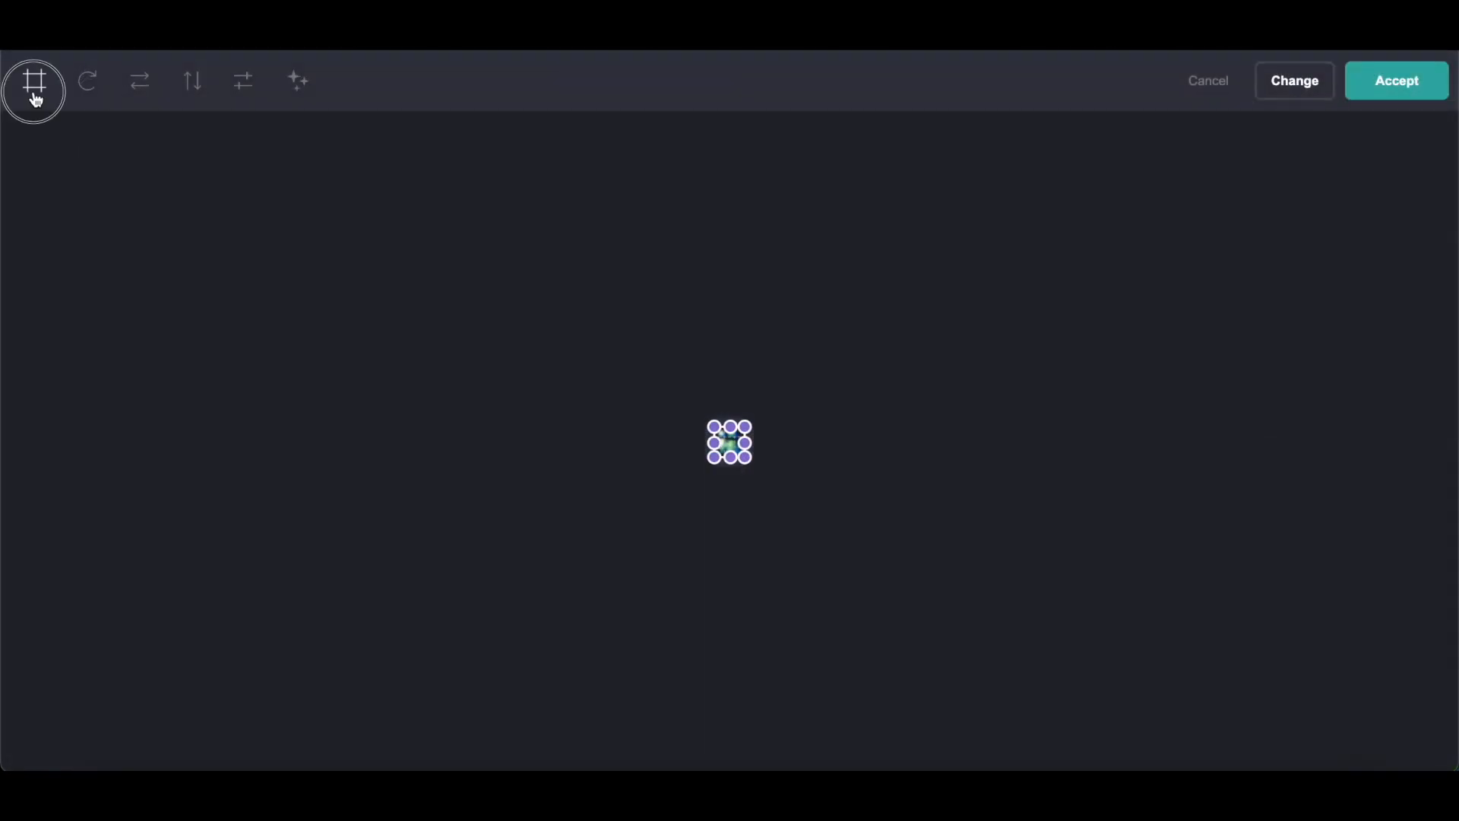
click(1425, 89)
Caption the fourth gallery image "messenger" in lowercase and finish editing the gallery
scroll(162, 523, down, 3)
double_click(160, 466)
text(Messenge)
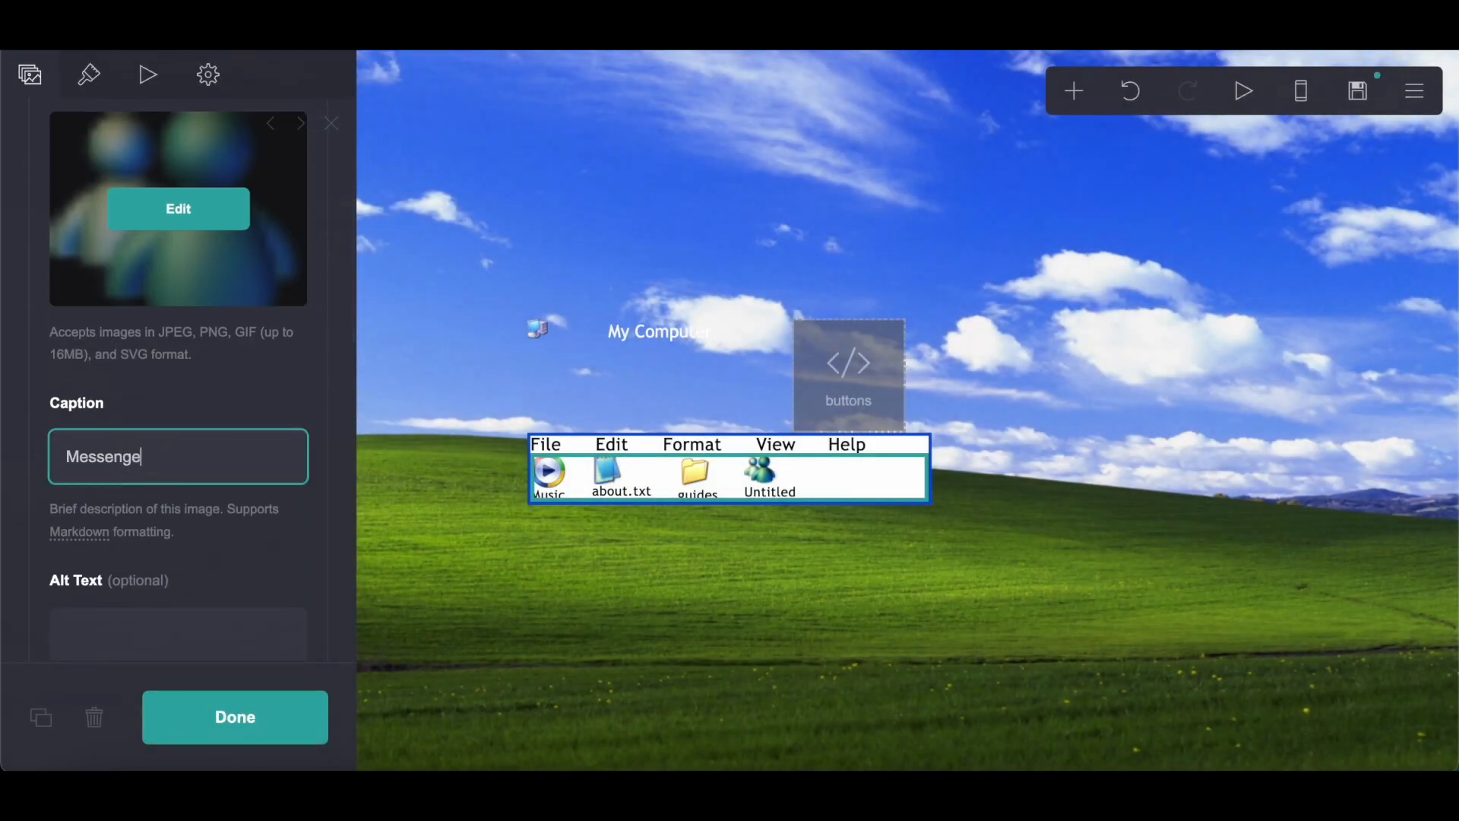
key(BackSpace)
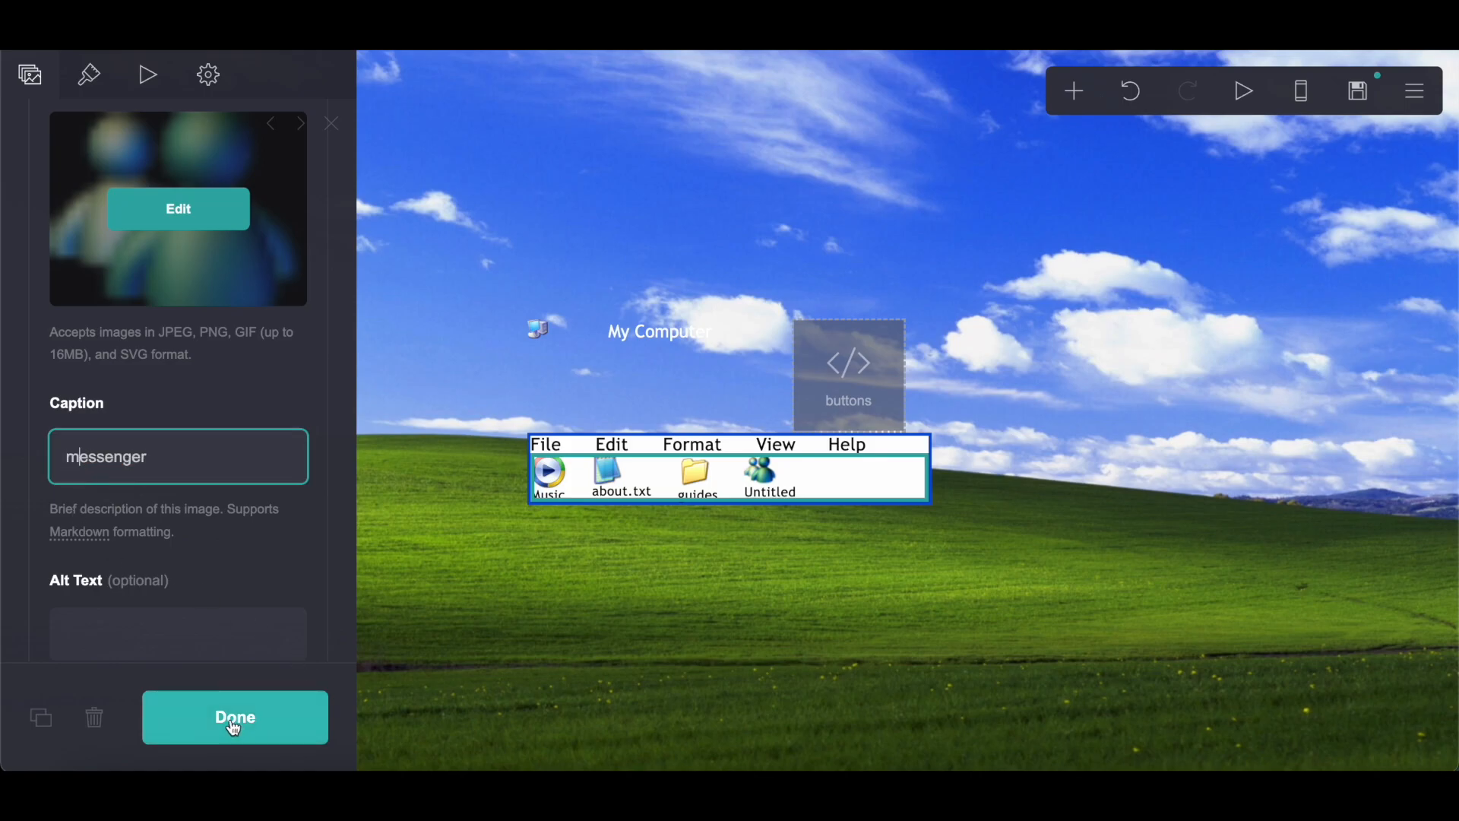
click(234, 728)
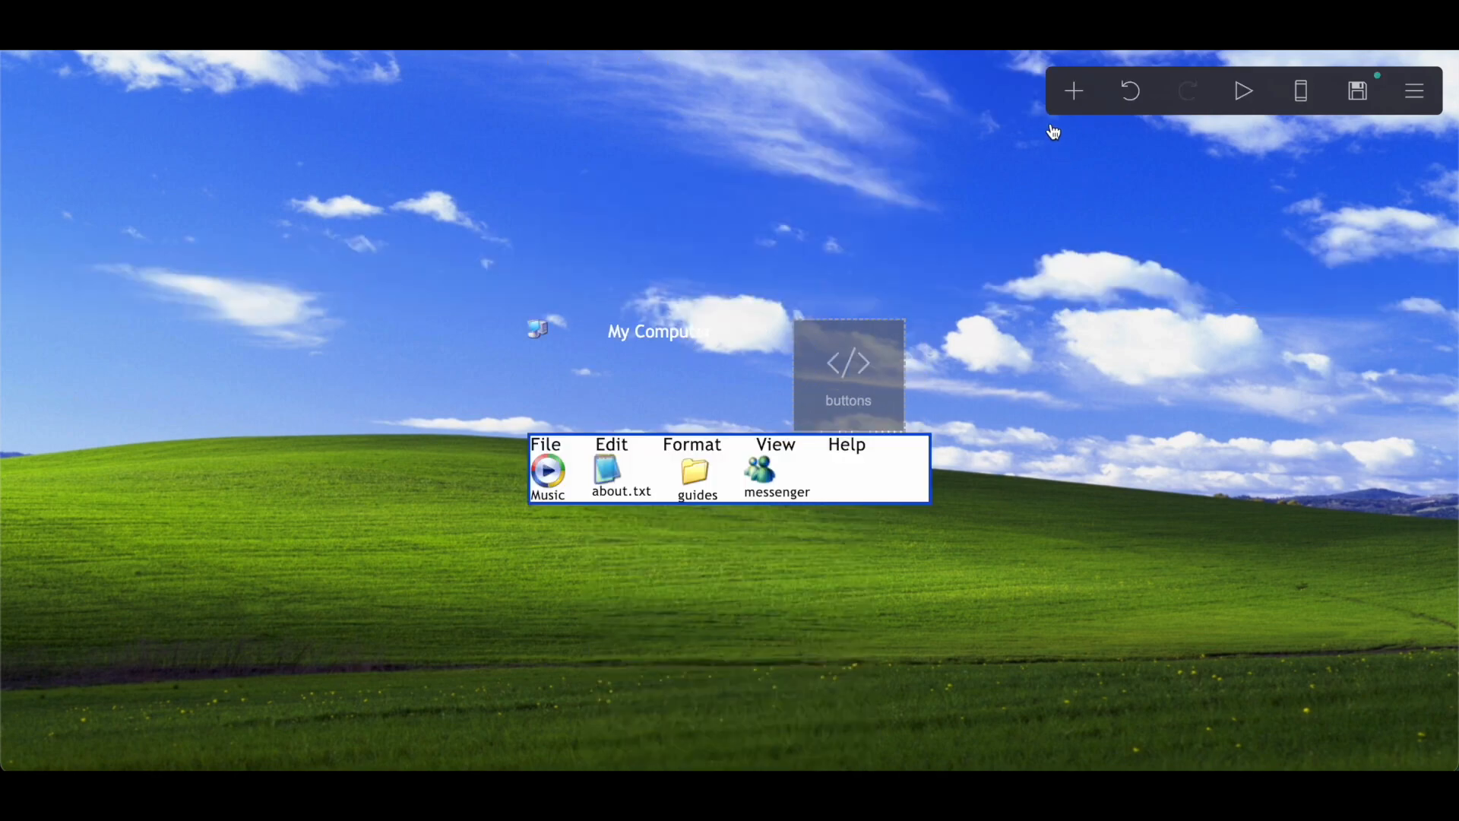
Add a Control element below the bottom container and set its type to Header Marker
click(1071, 93)
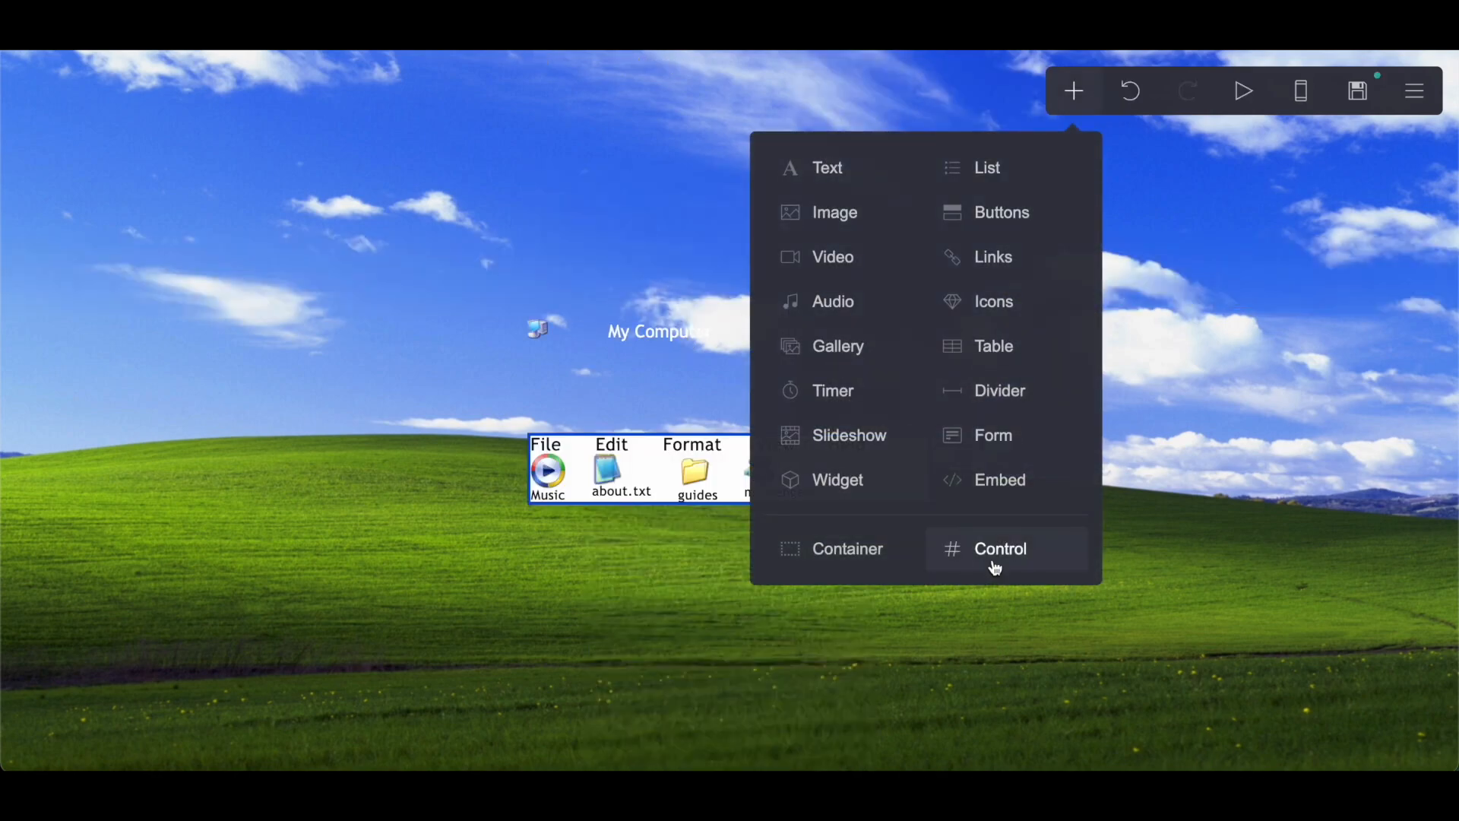
click(993, 554)
scroll(156, 221, up, 5)
click(132, 302)
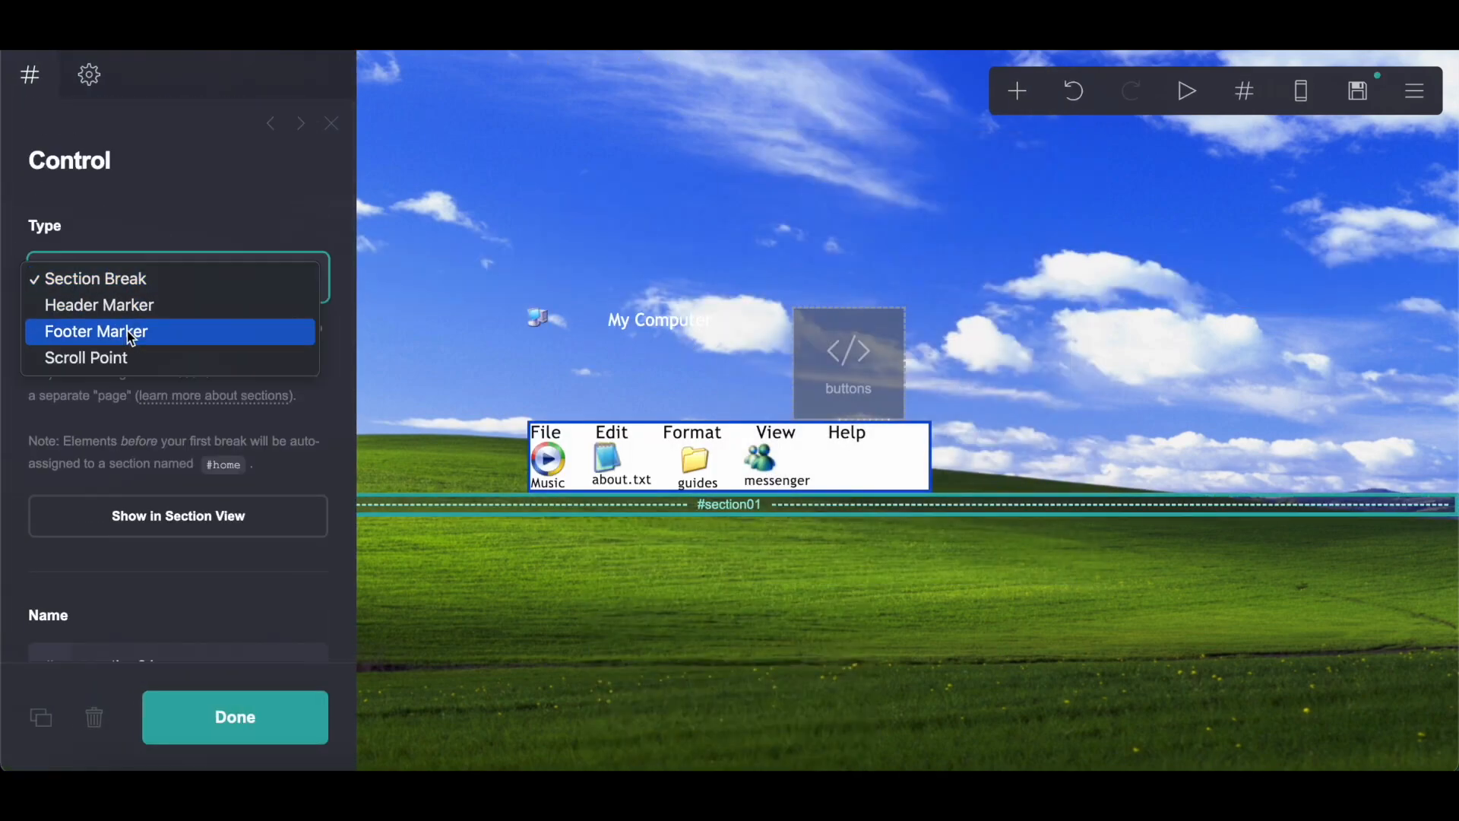
click(127, 307)
scroll(128, 308, down, 1)
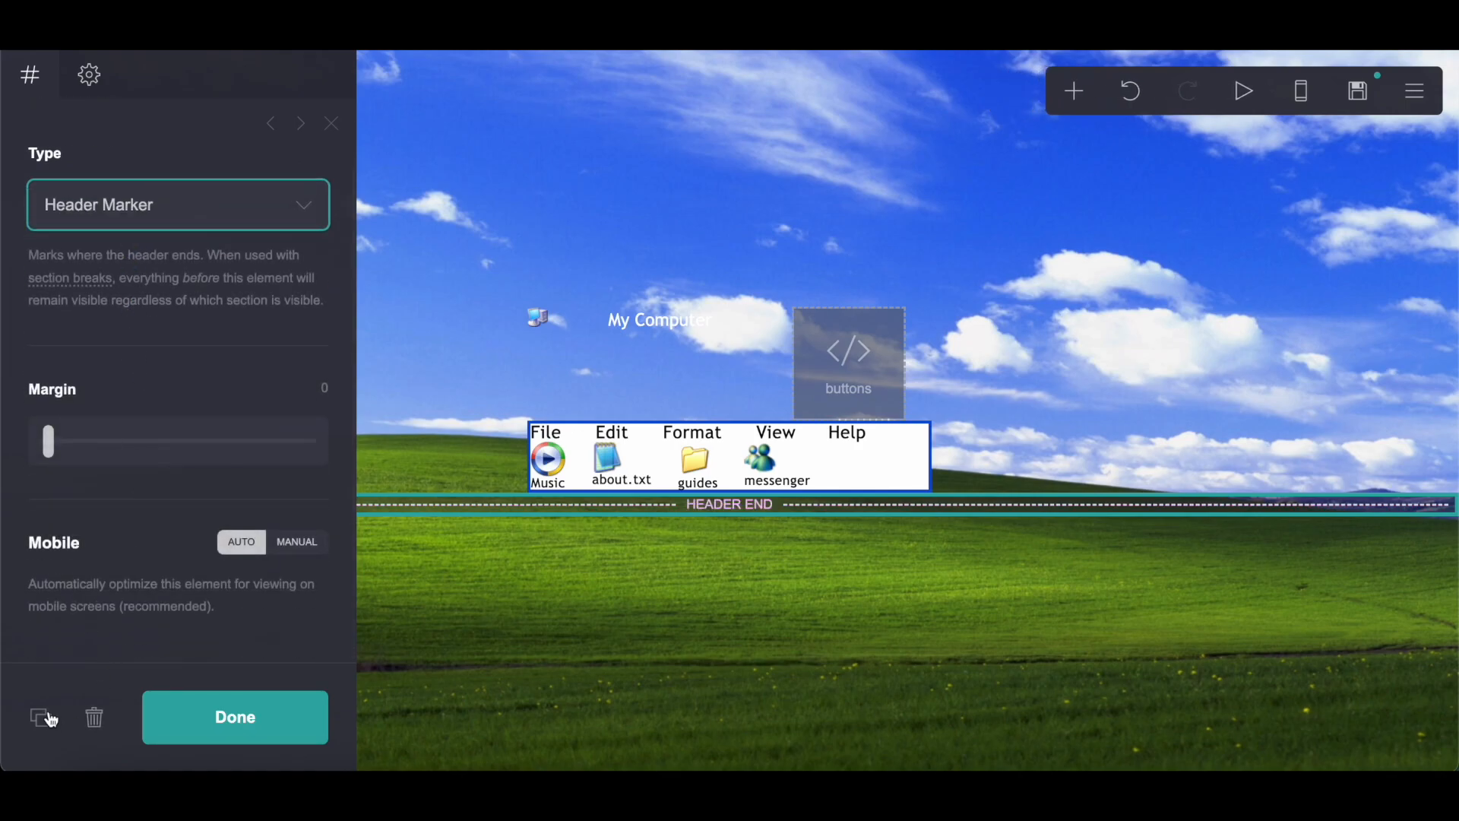
Duplicate the header marker, change the copy to a Section Break and name it "home"
click(42, 717)
click(120, 216)
click(120, 180)
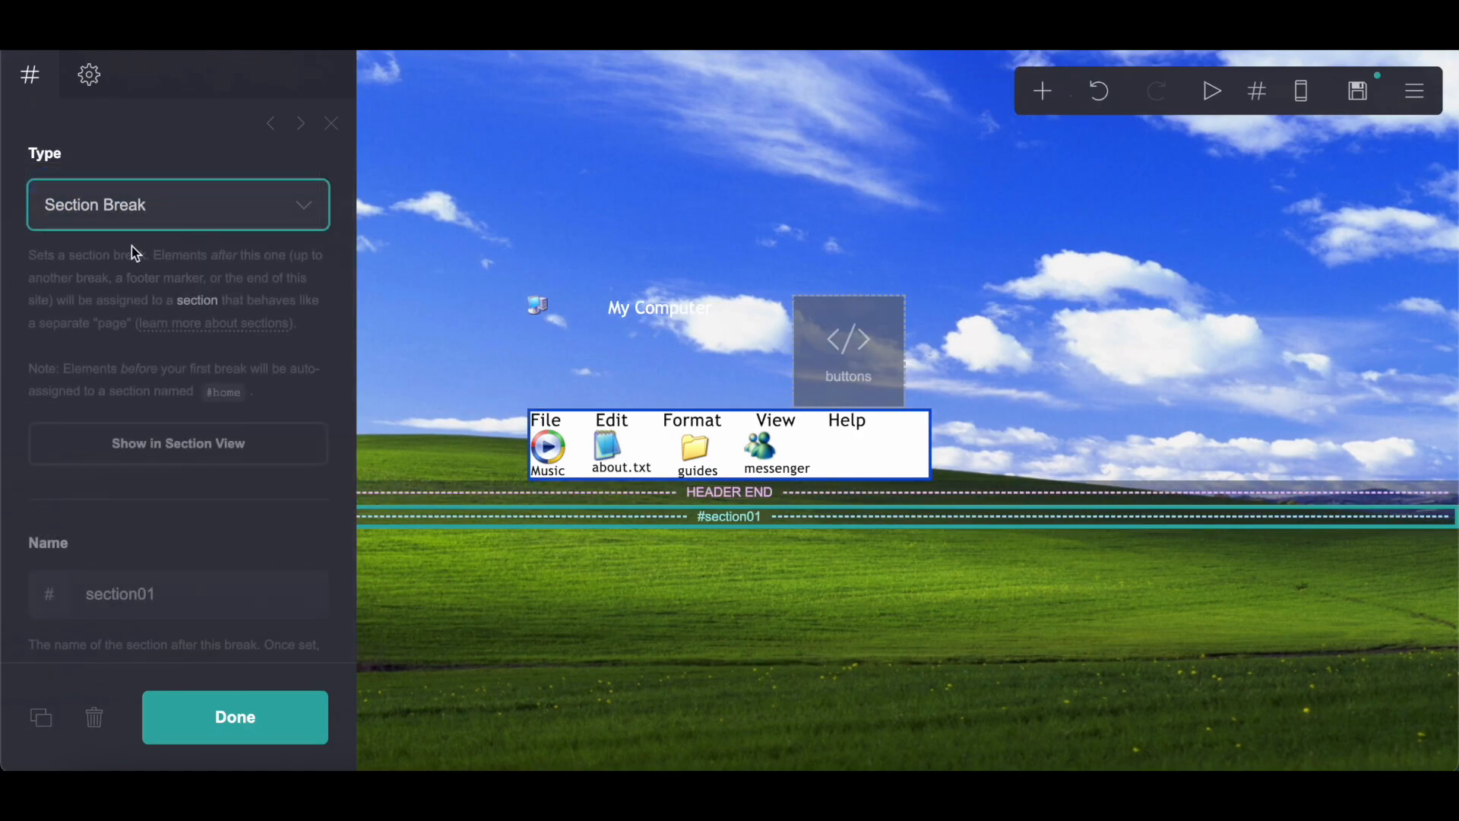
double_click(92, 591)
text(home)
Duplicate the home section break to make two more section breaks named "one" and "two"
click(40, 717)
double_click(144, 609)
text(one)
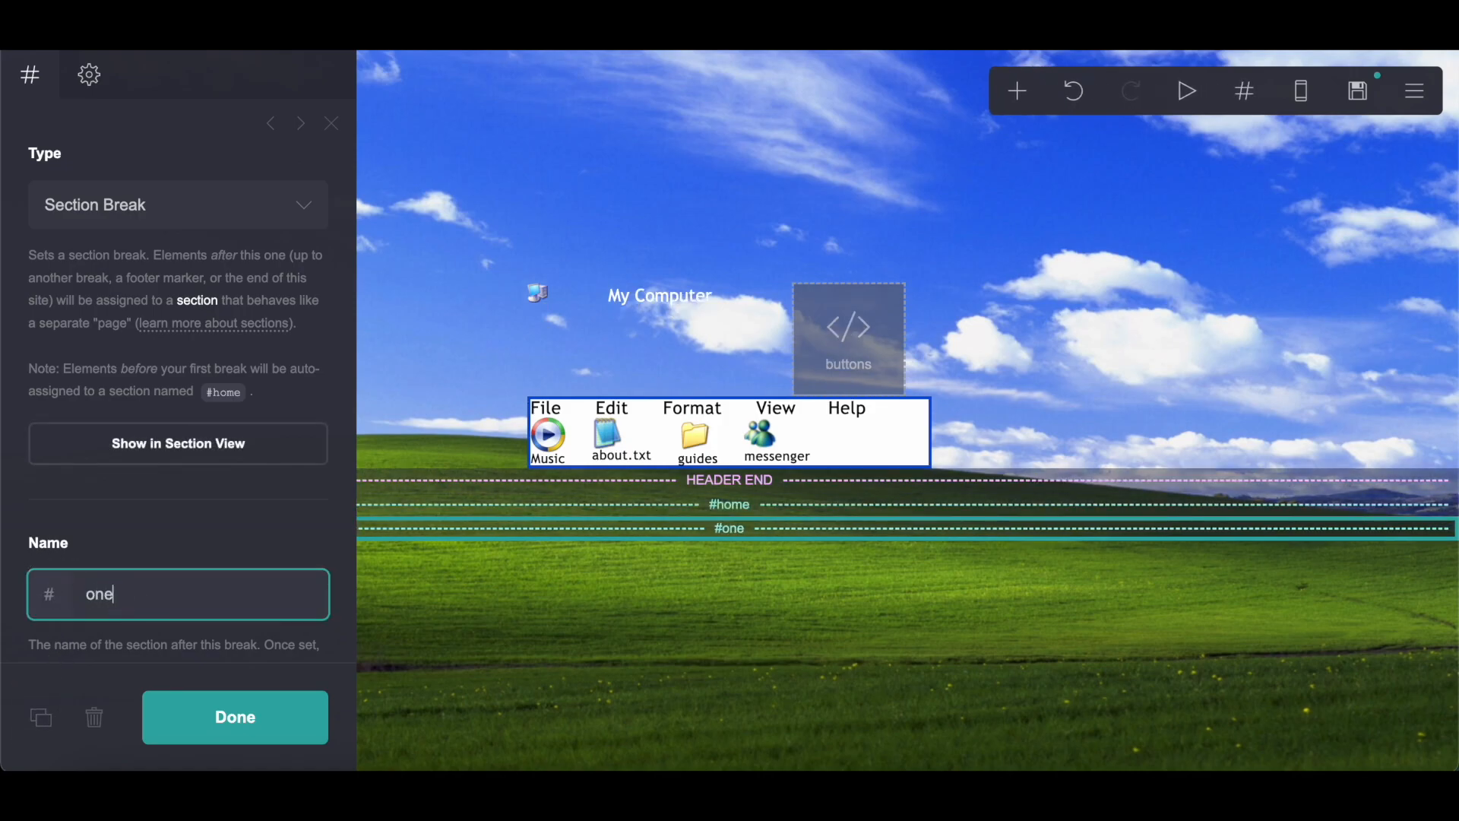
click(40, 716)
double_click(114, 597)
text(two)
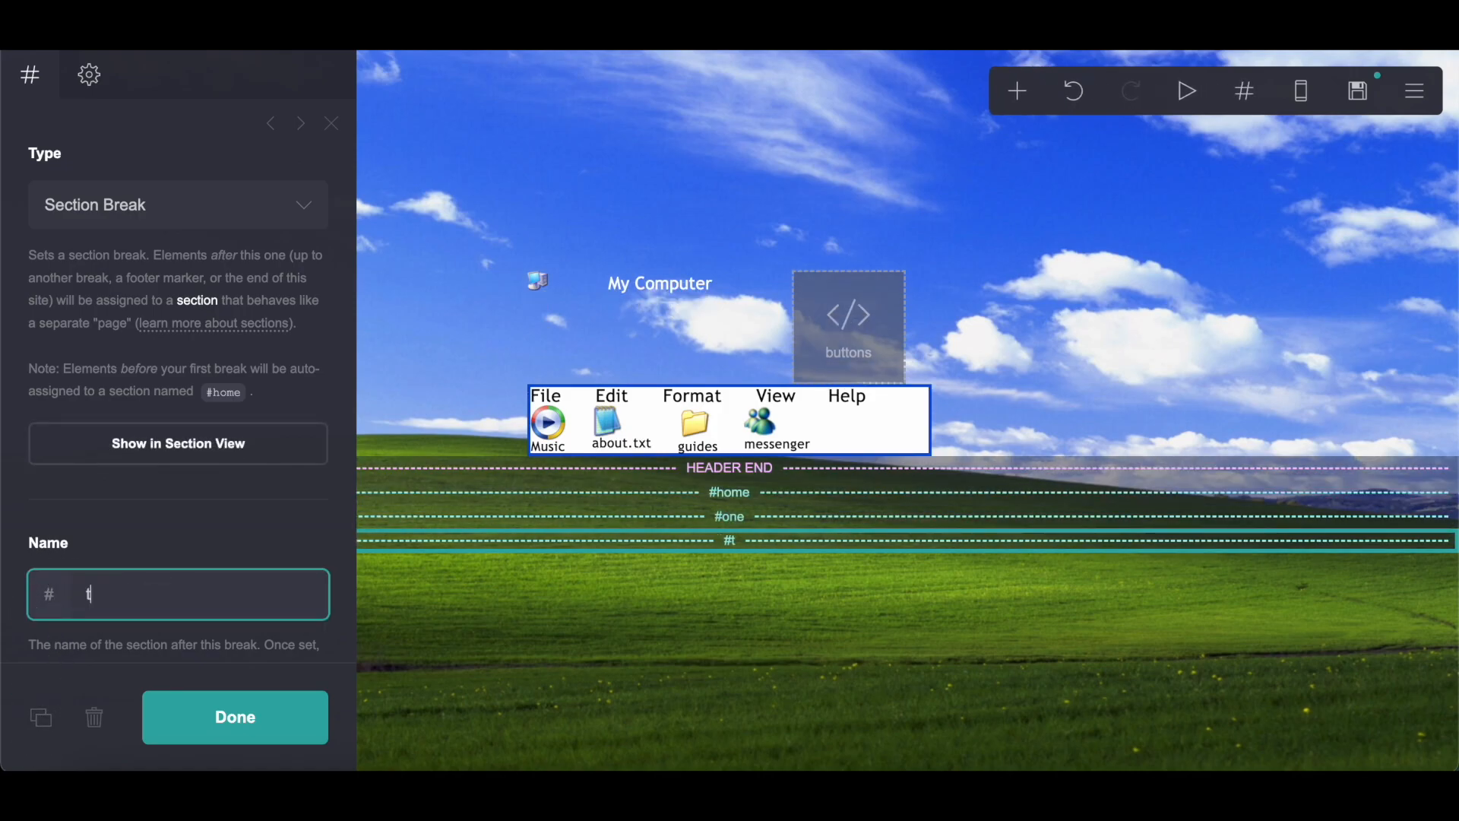
Duplicate the section break two more times, naming the copies "three" and "four"
click(41, 717)
double_click(209, 593)
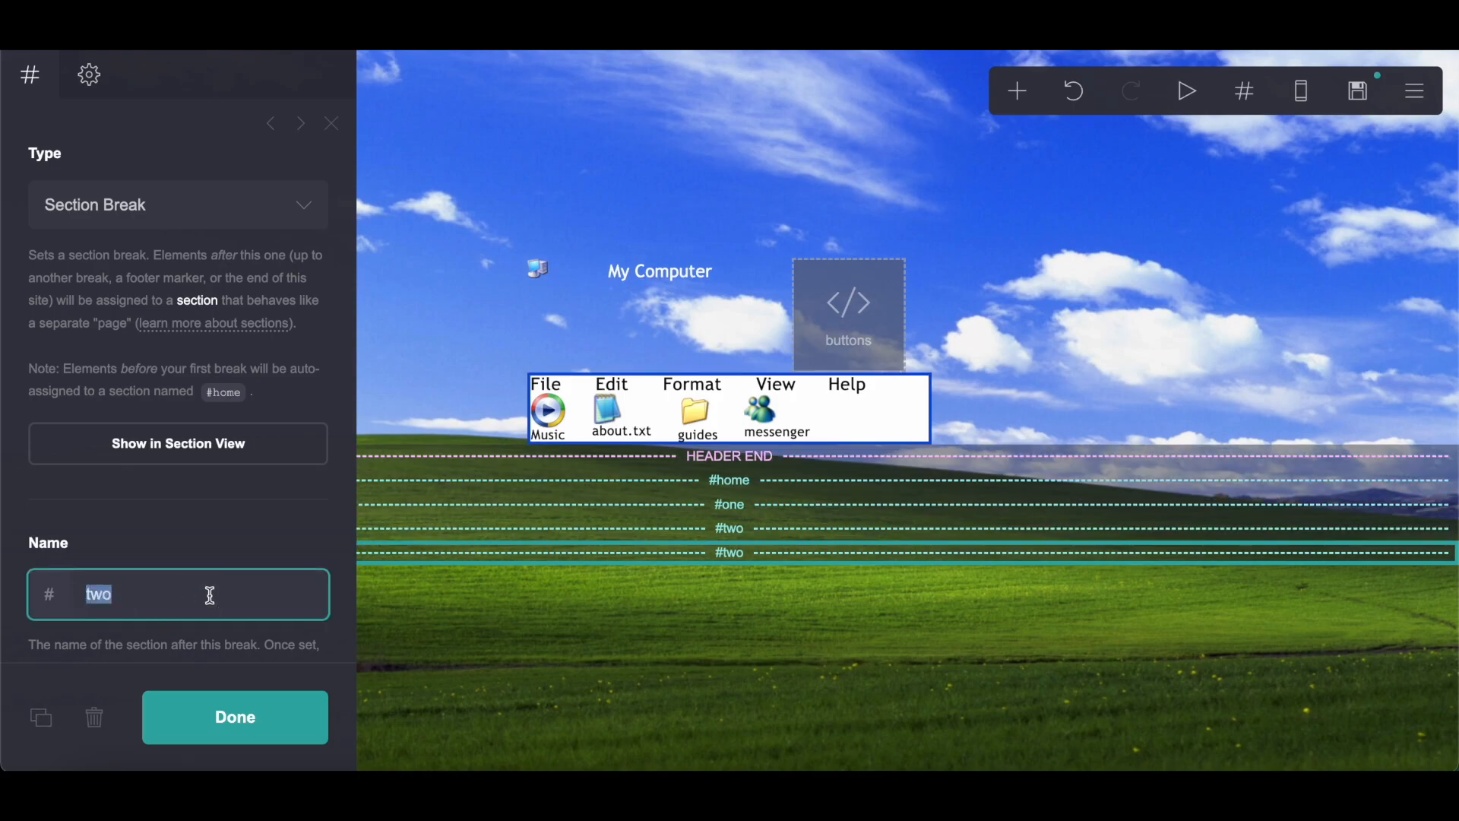
text(three)
click(40, 716)
double_click(145, 593)
text(for)
key(BackSpace)
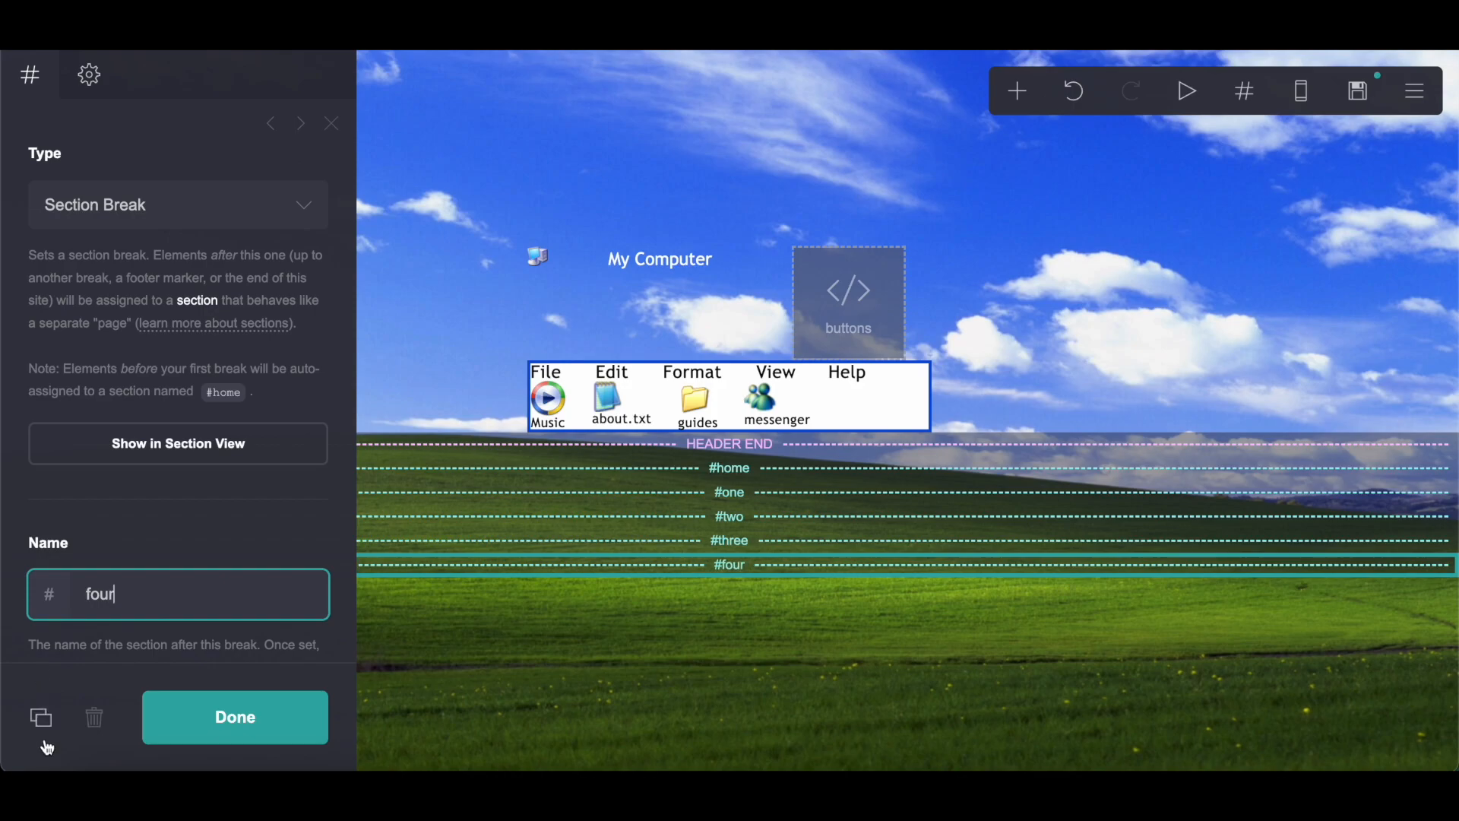
Duplicate the section break named four and change the copy to a Footer Marker
click(40, 717)
click(140, 213)
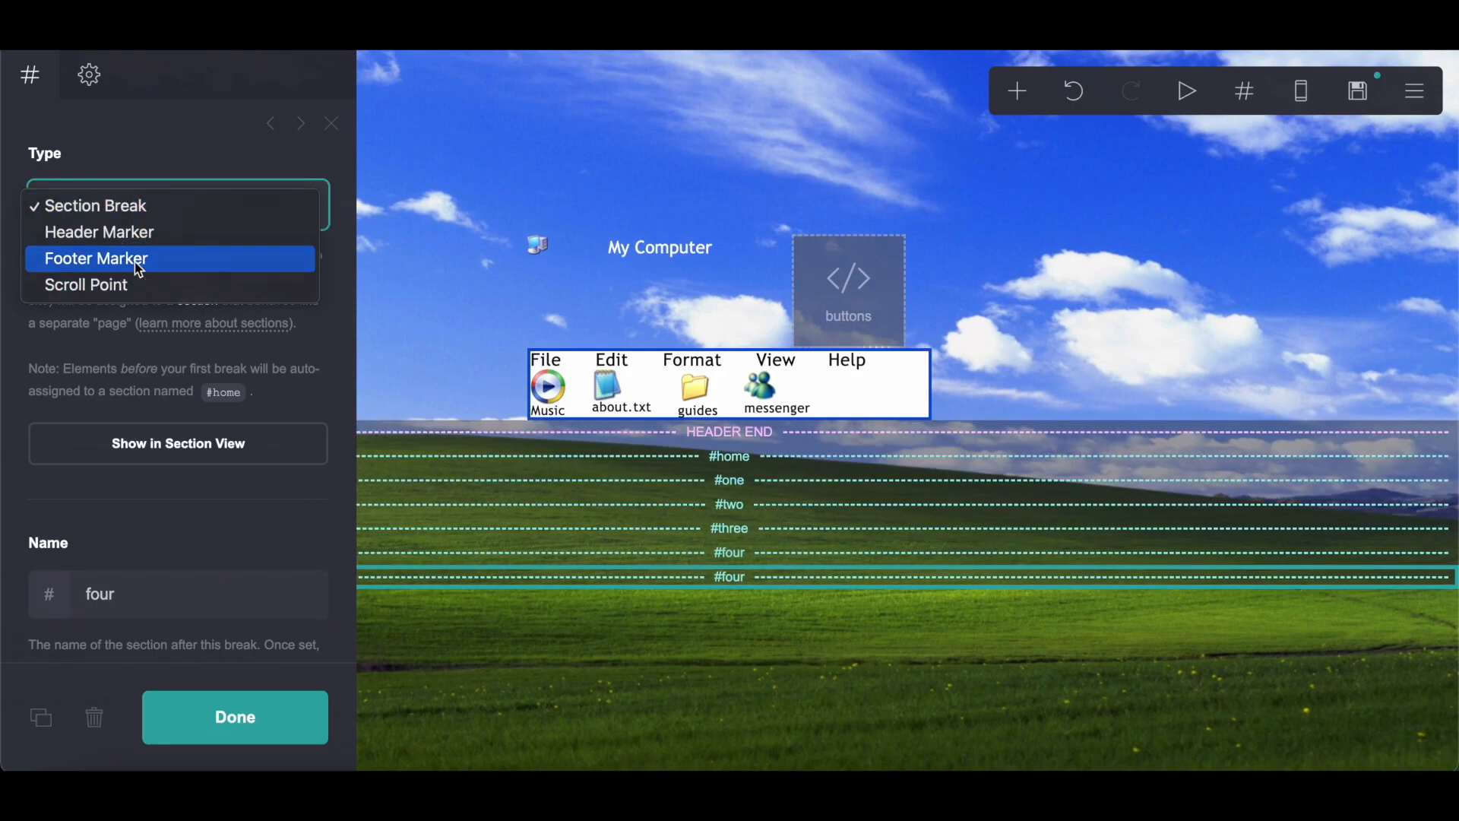
click(134, 261)
Add an Embed element after the footer marker and label it "codes"
click(1019, 91)
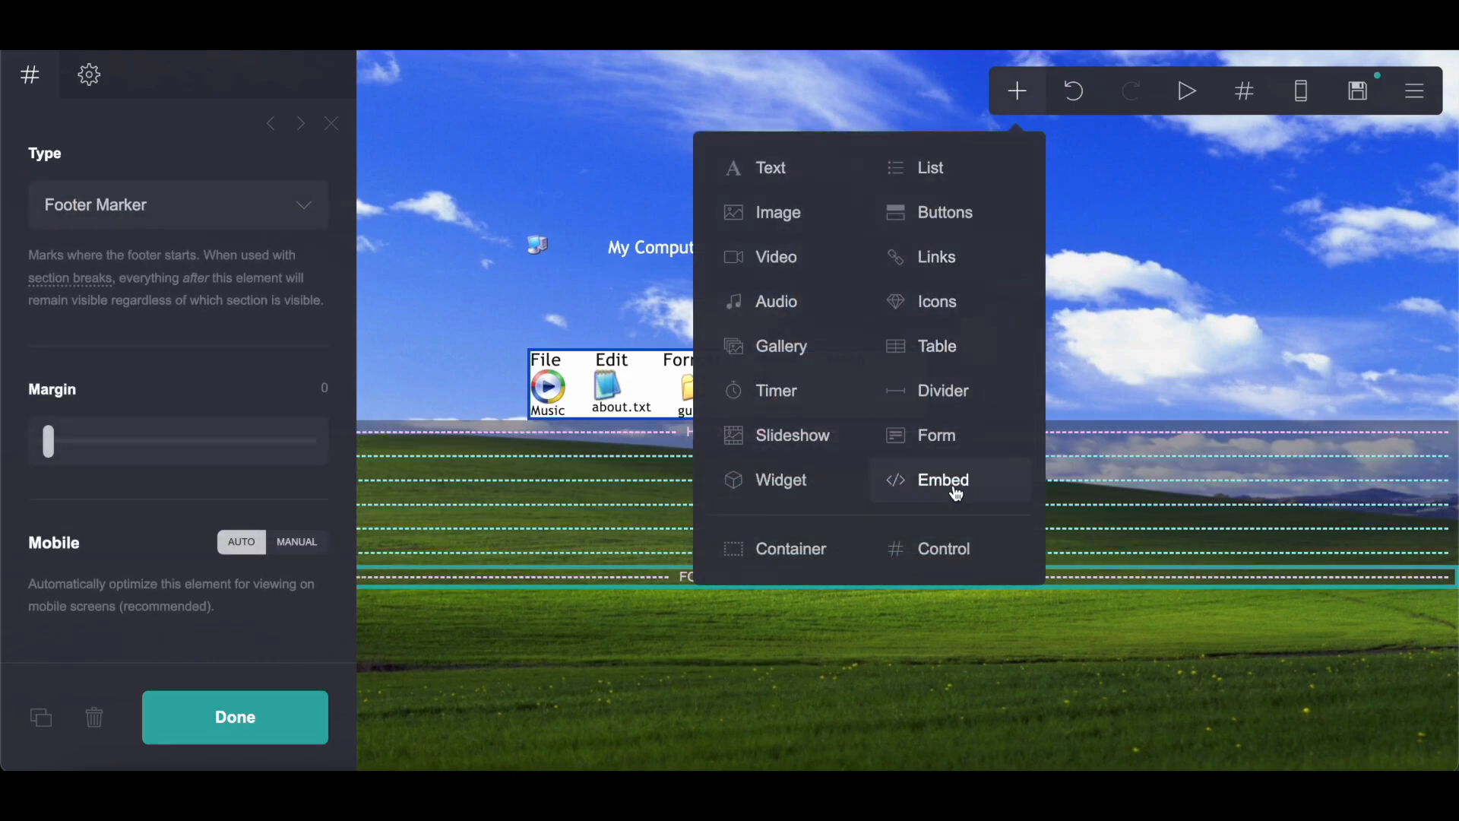
click(957, 494)
click(136, 479)
text(codes)
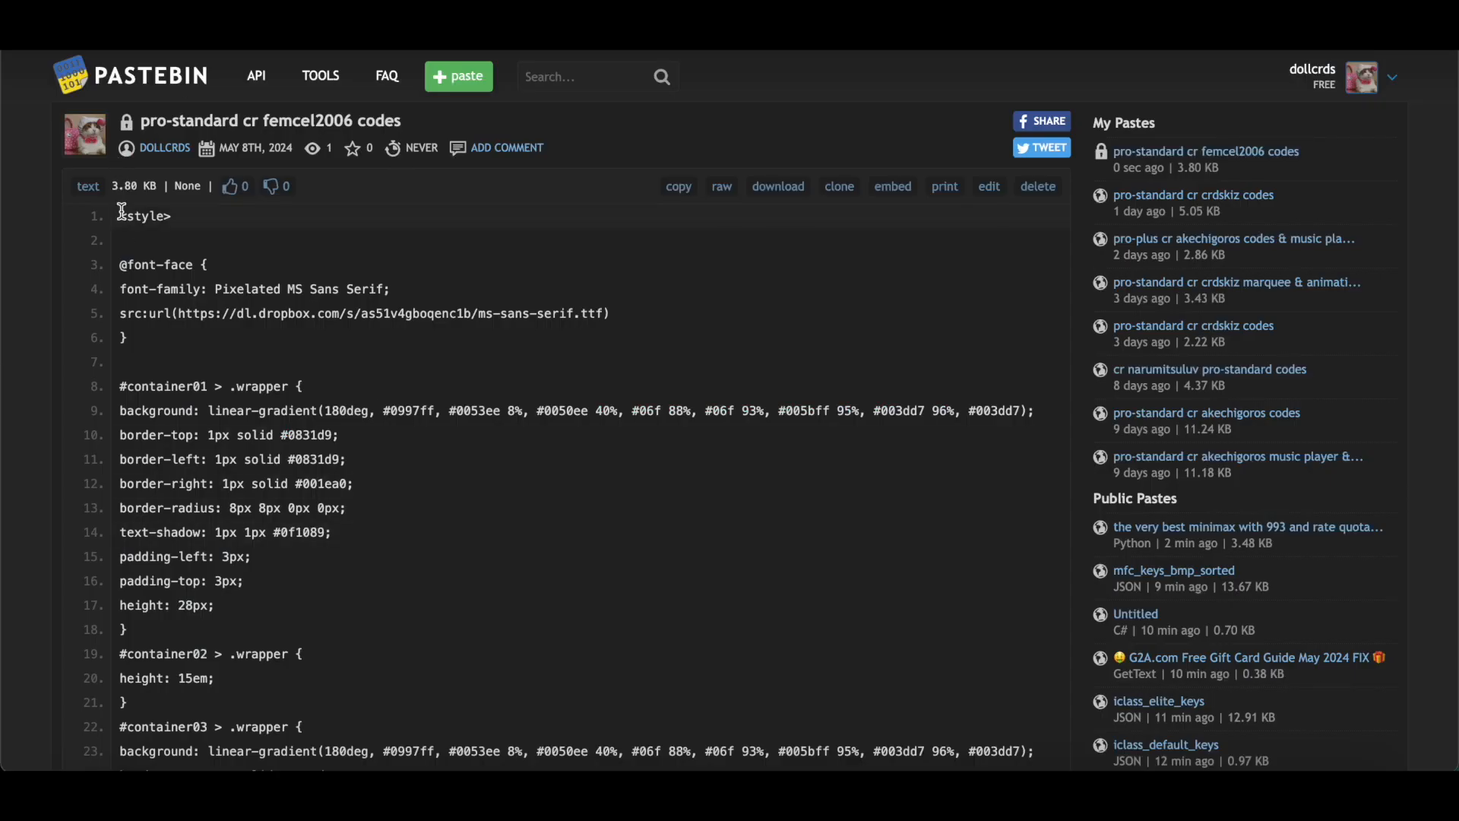
Copy the prepared style code from the Pastebin page and paste it into the codes embed in Carrd
drag(121, 211, 278, 198)
right_click(213, 152)
click(228, 191)
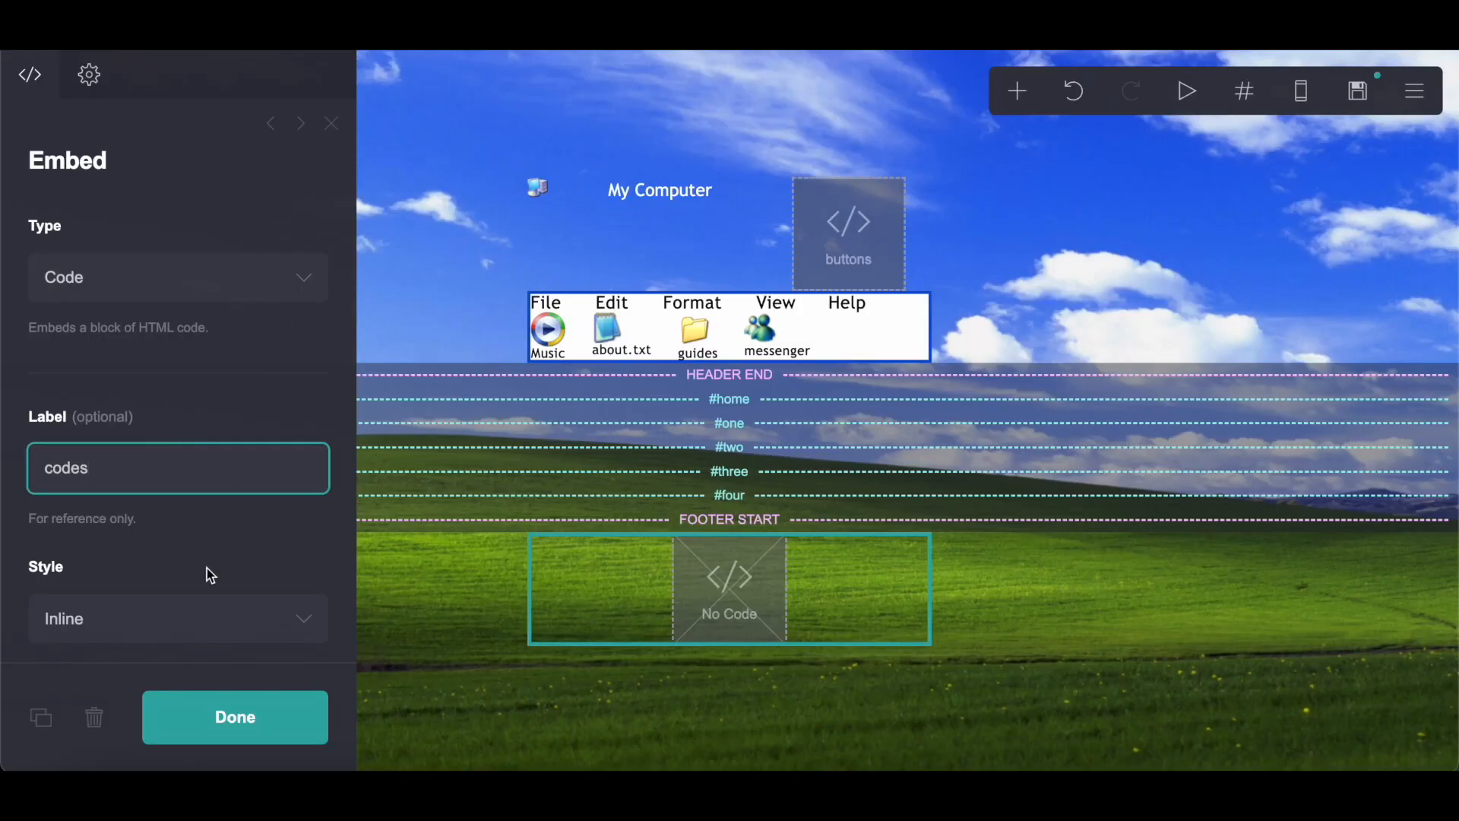
scroll(206, 568, down, 4)
click(185, 541)
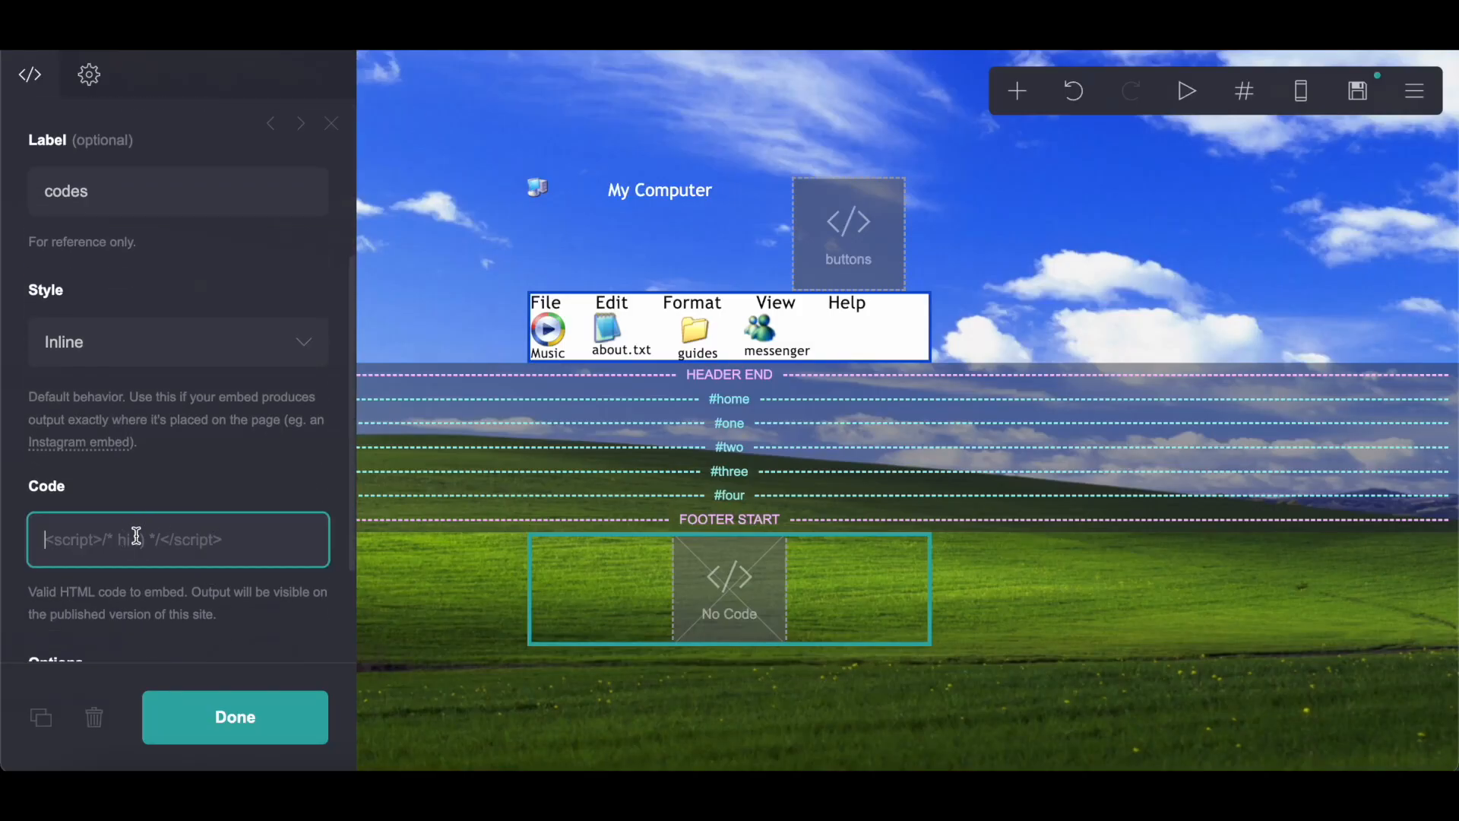
right_click(138, 541)
click(186, 594)
scroll(184, 586, down, 15)
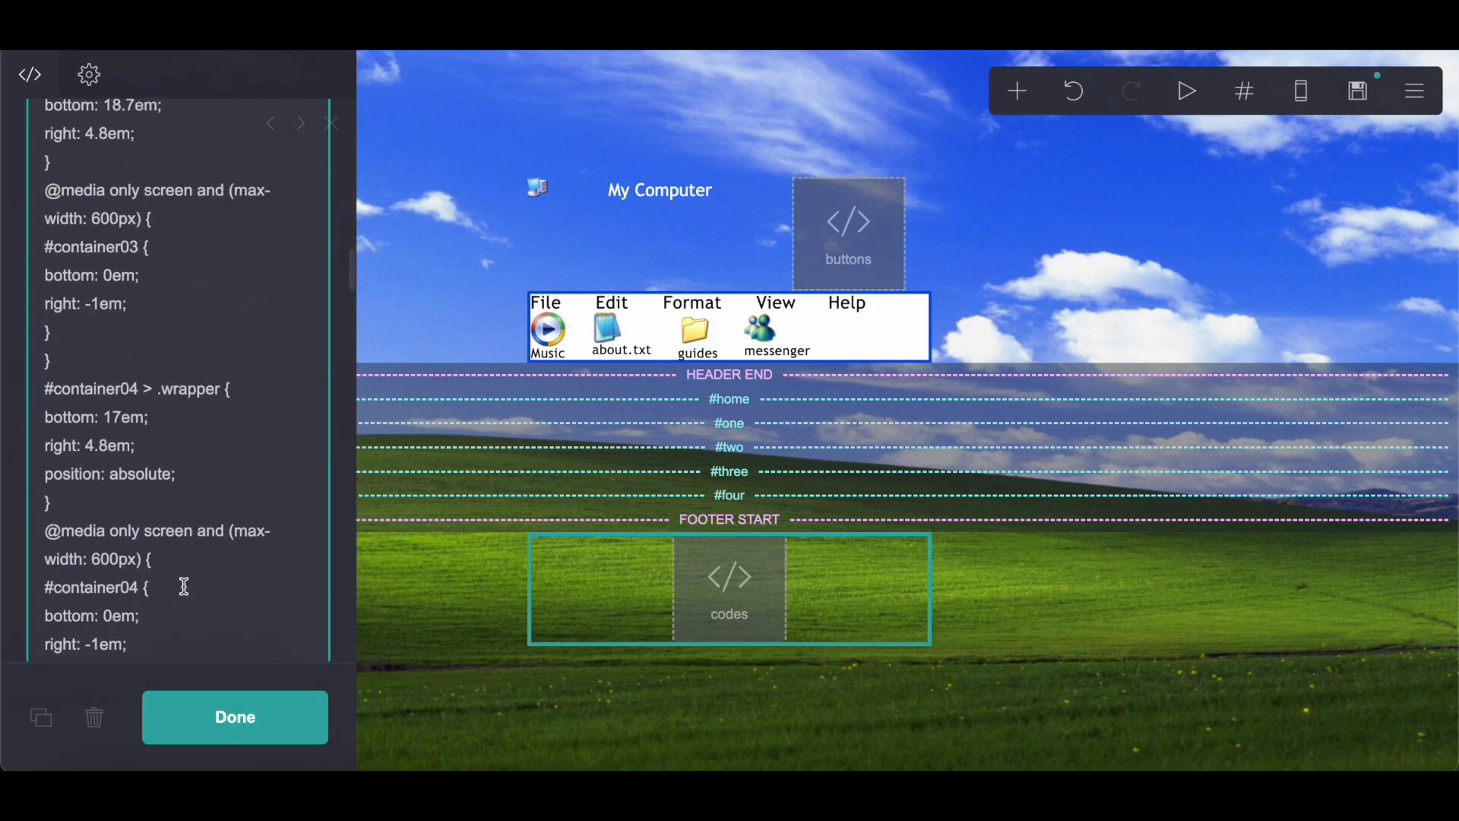
Add a new container and place it in the #one section, between the #one and #two breaks
scroll(184, 586, down, 5)
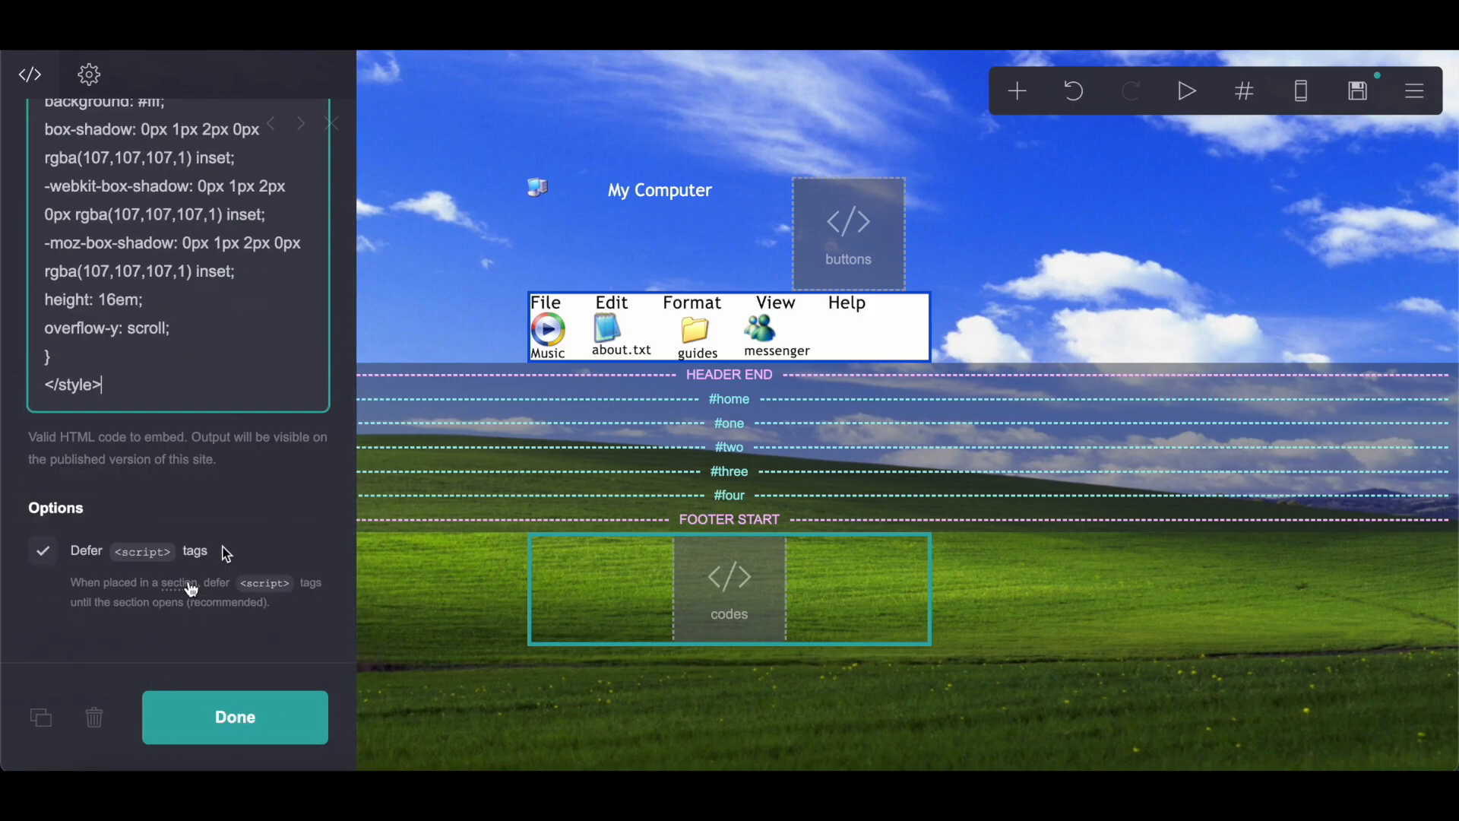
click(1019, 90)
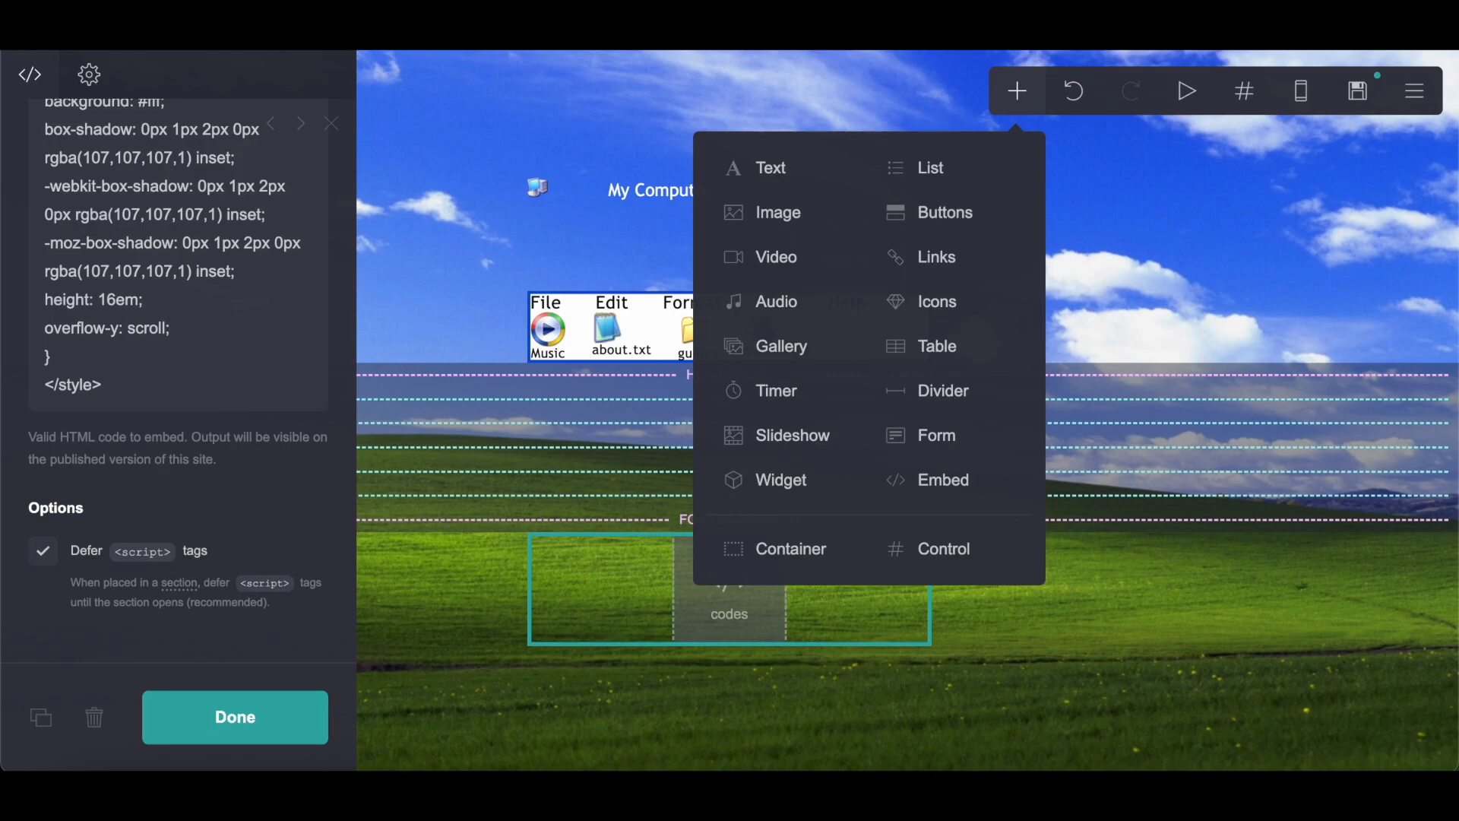
click(659, 187)
click(636, 146)
click(635, 179)
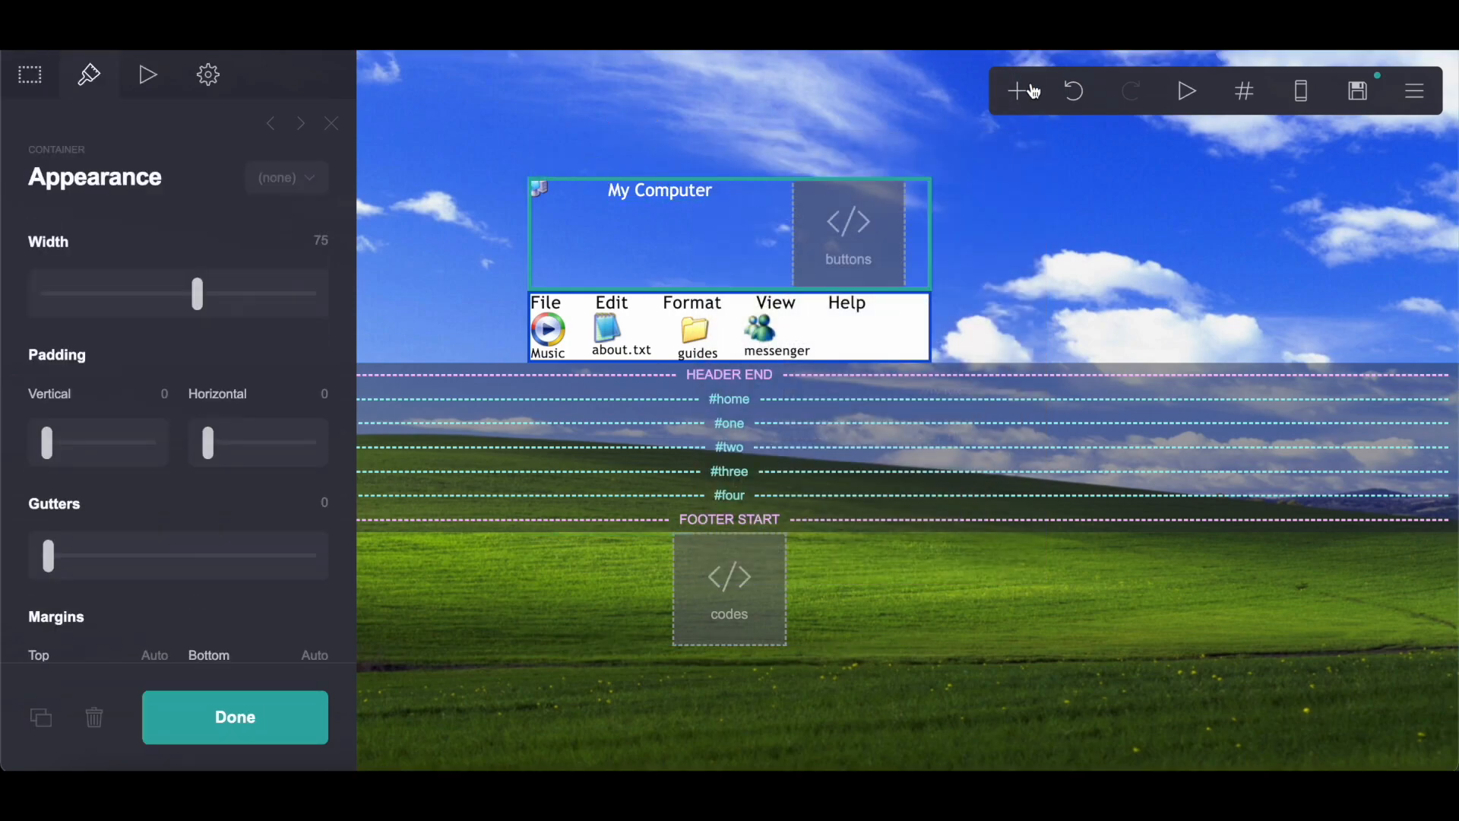
click(1011, 85)
click(786, 543)
drag(690, 291, 814, 478)
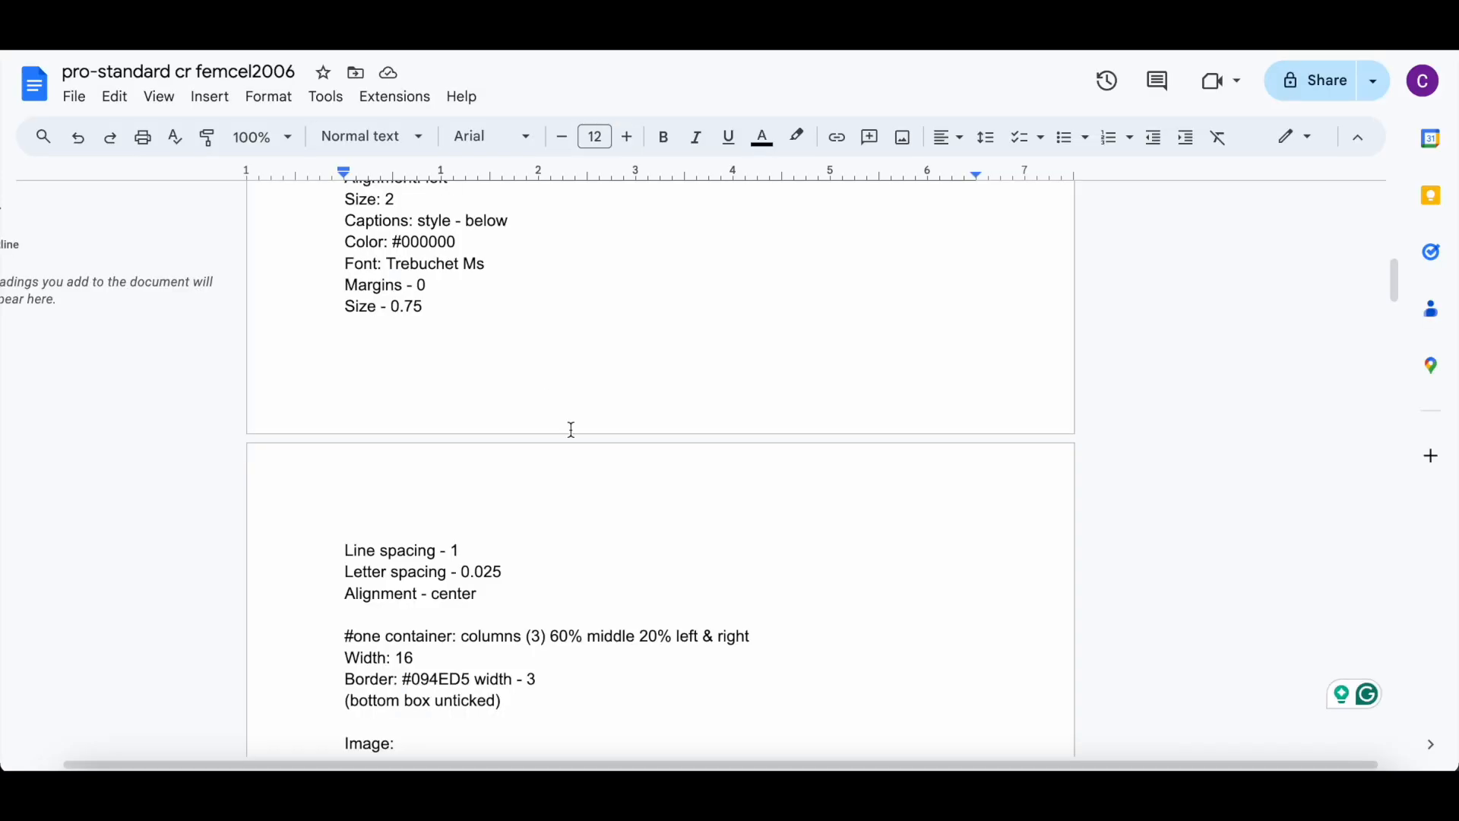
Check the #one container notes and change the container to three columns, with 60% in the middle and 20% on each side
scroll(571, 429, down, 2)
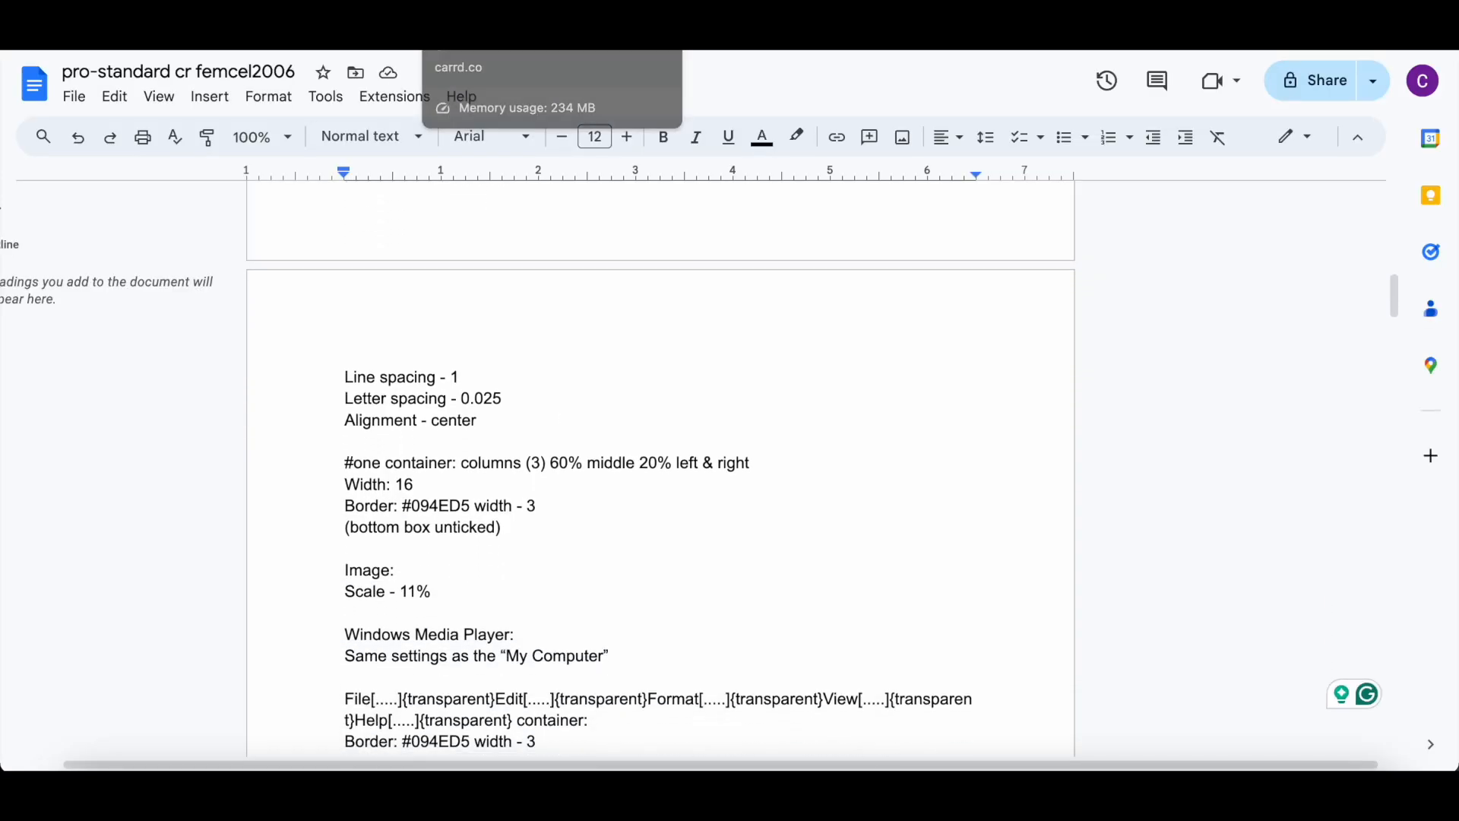
click(502, 22)
click(59, 162)
click(102, 272)
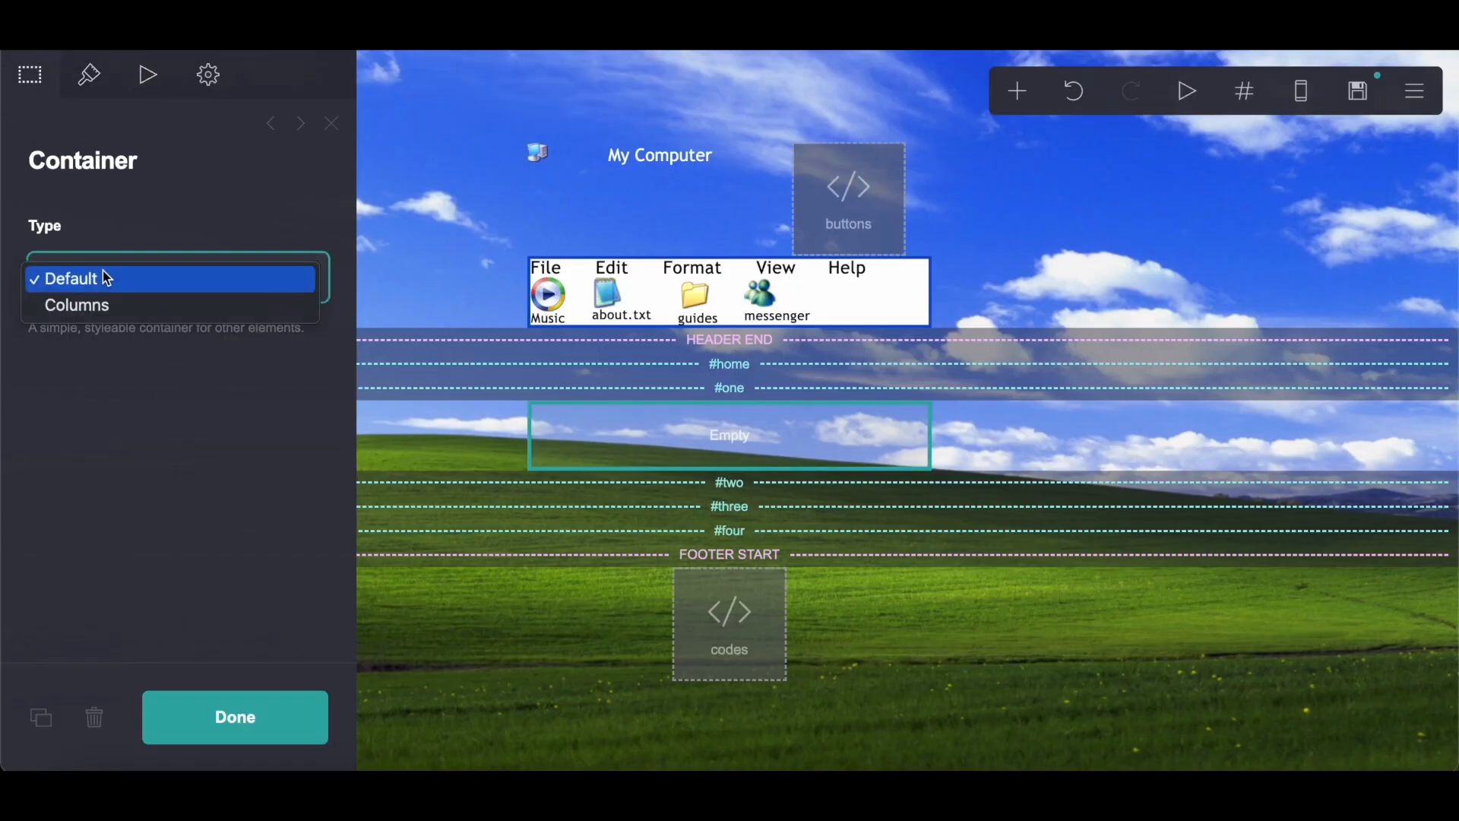
click(99, 303)
click(101, 560)
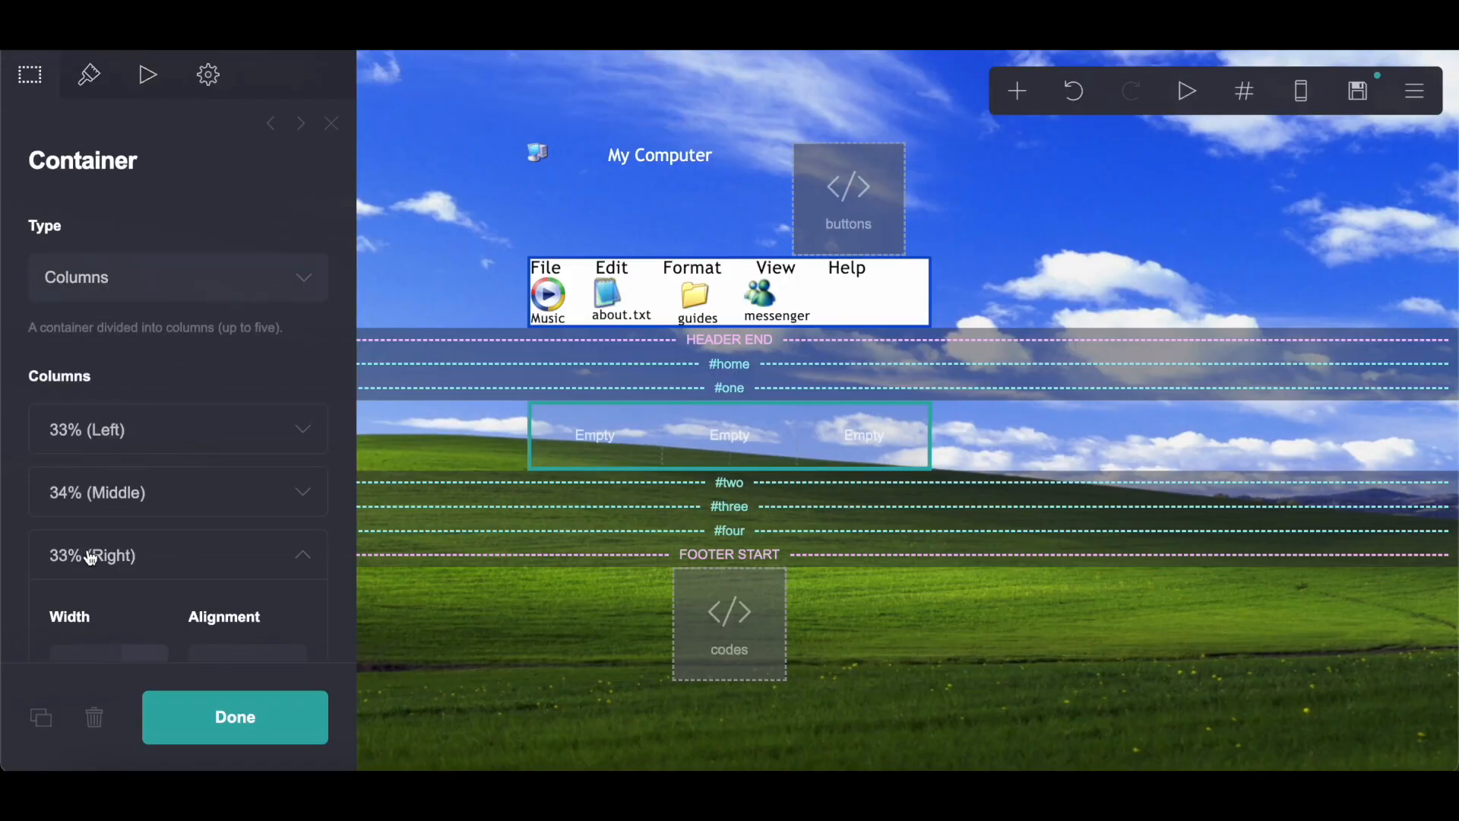
click(114, 502)
drag(101, 604, 28, 608)
key(Return)
key(ctrl+Tab)
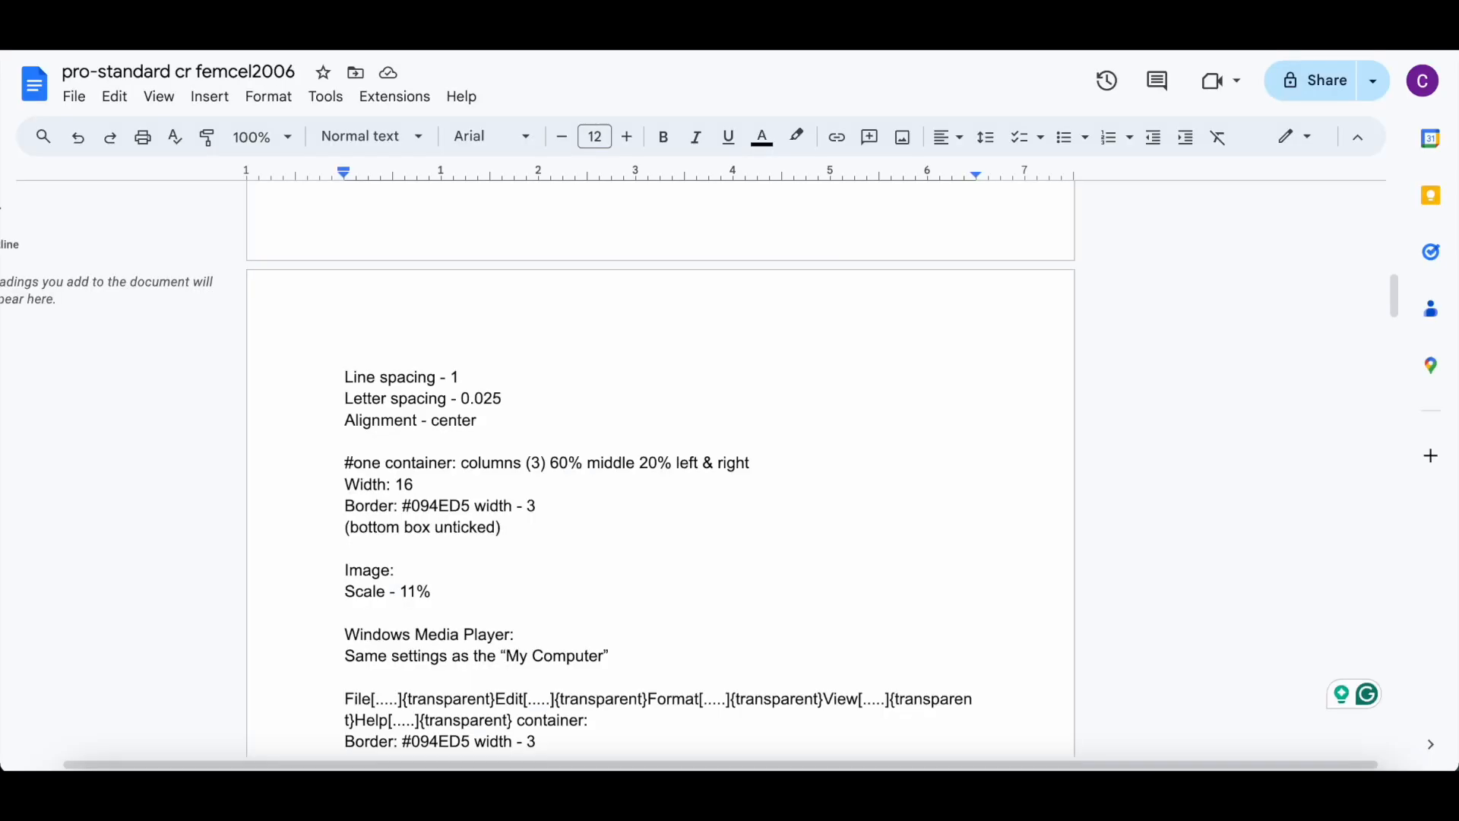
Copy the border color #094ED5 from the notes and set the #one container's width to 16
drag(466, 507, 404, 508)
right_click(445, 508)
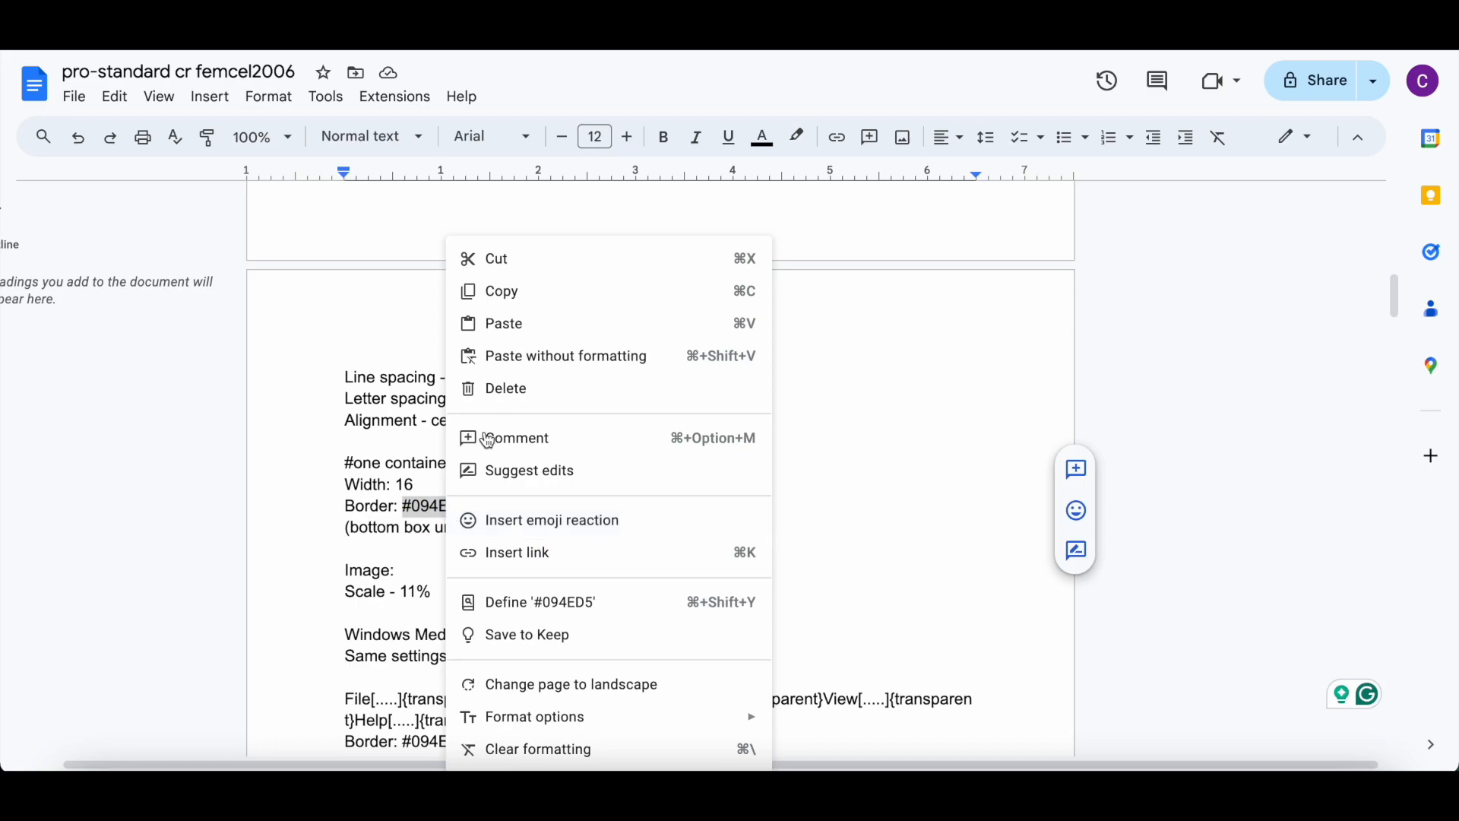
click(538, 289)
key(ctrl+Tab)
click(84, 80)
click(317, 256)
text(16)
key(Return)
Give the #one container a #094ED5 border of width 3 with the bottom edge turned off
scroll(167, 481, down, 10)
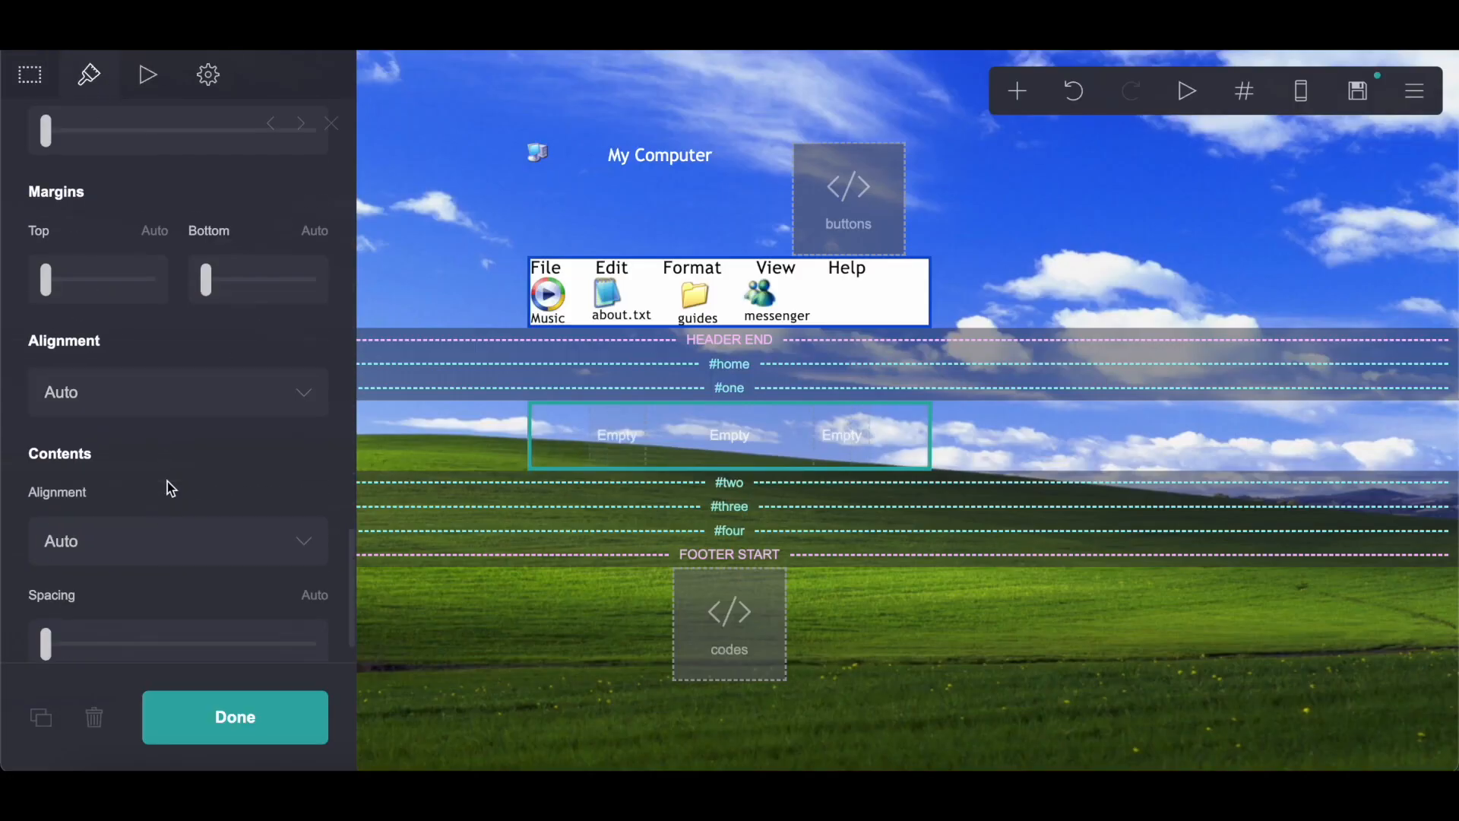
scroll(162, 490, up, 8)
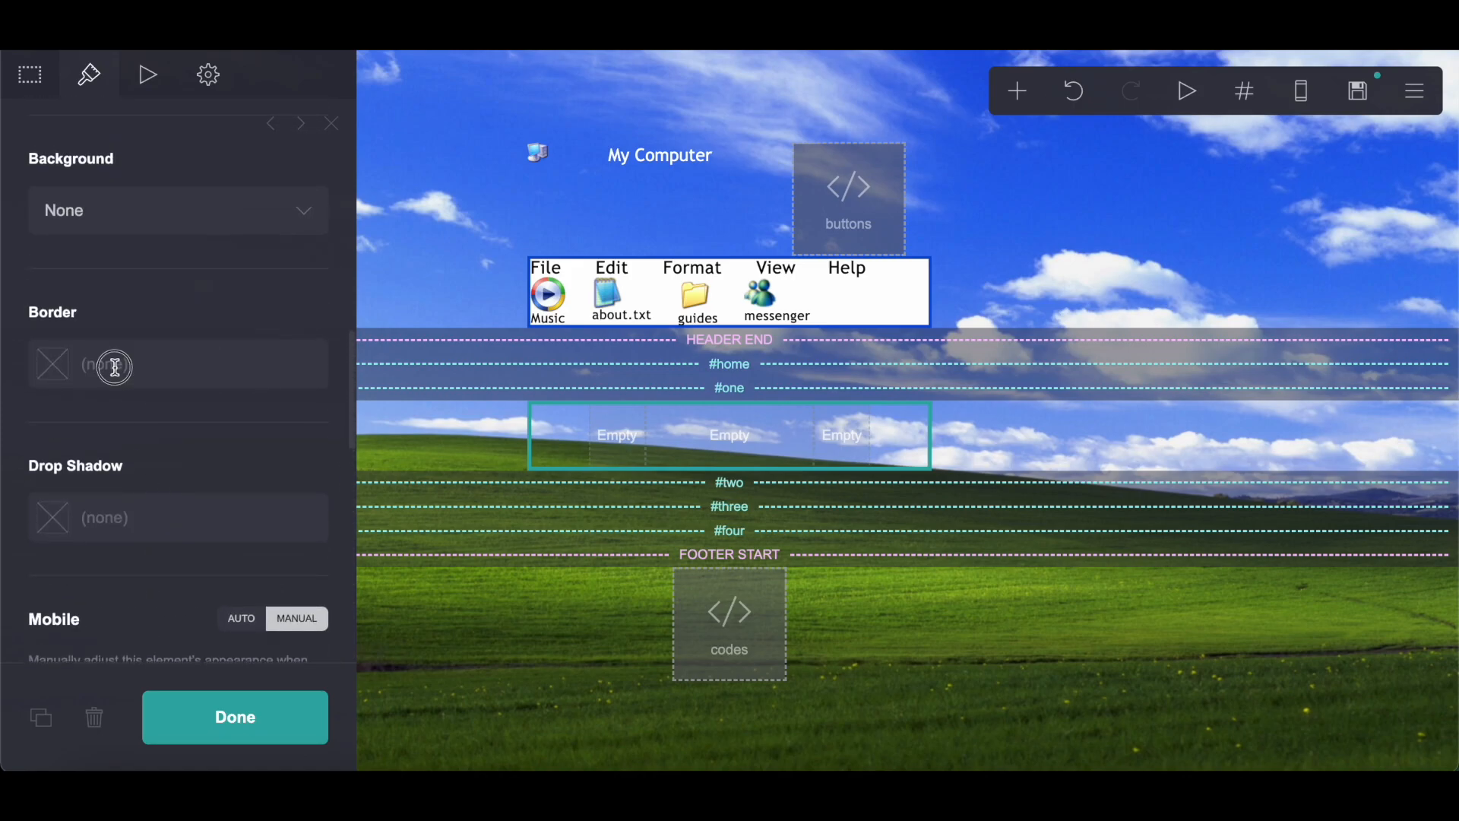
right_click(114, 366)
click(171, 513)
click(157, 276)
click(168, 418)
key(Return)
click(248, 524)
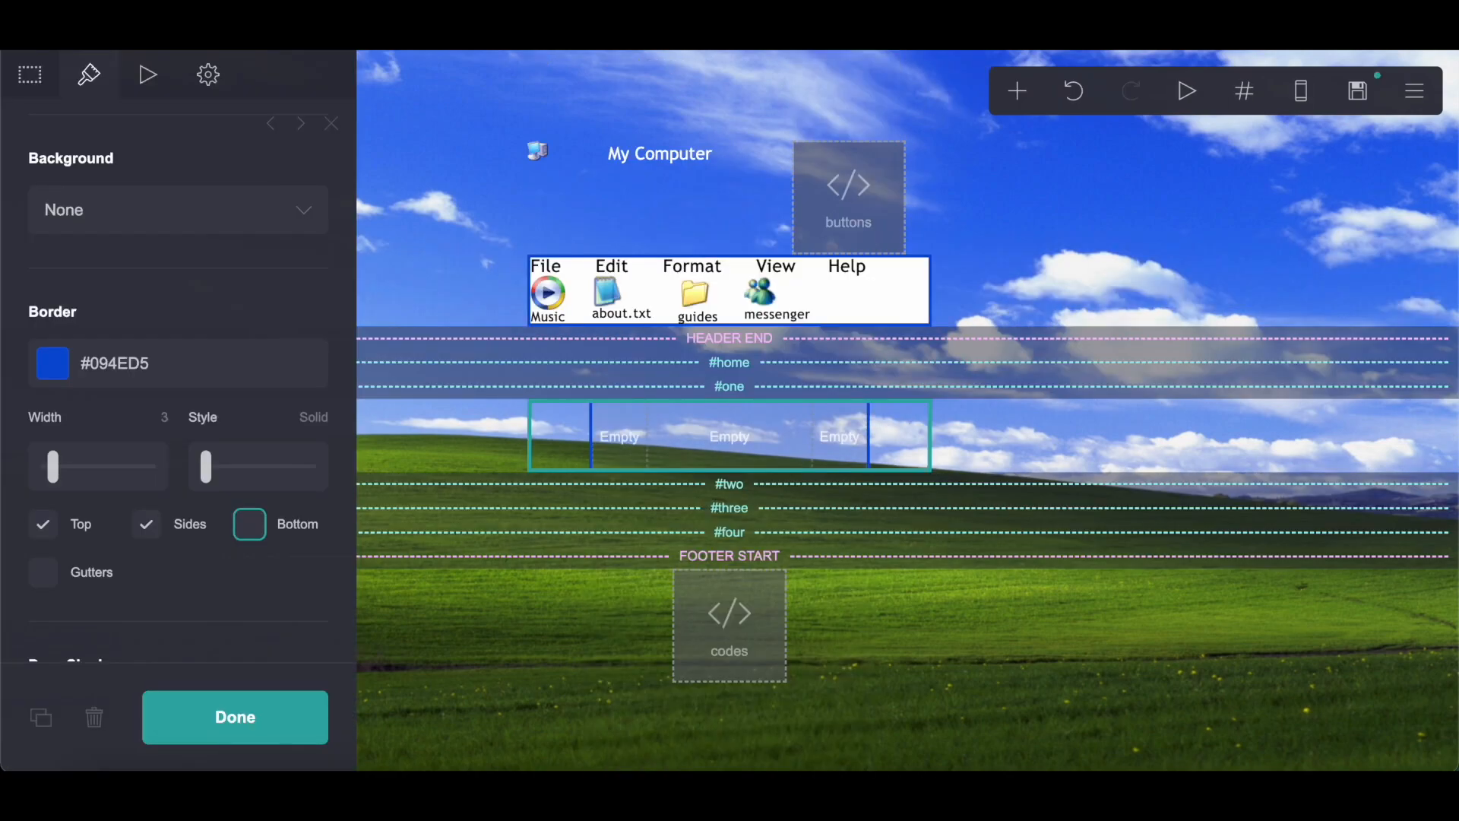
Add an Image element in the first column of the #one container and set its scale to 11%
click(1026, 88)
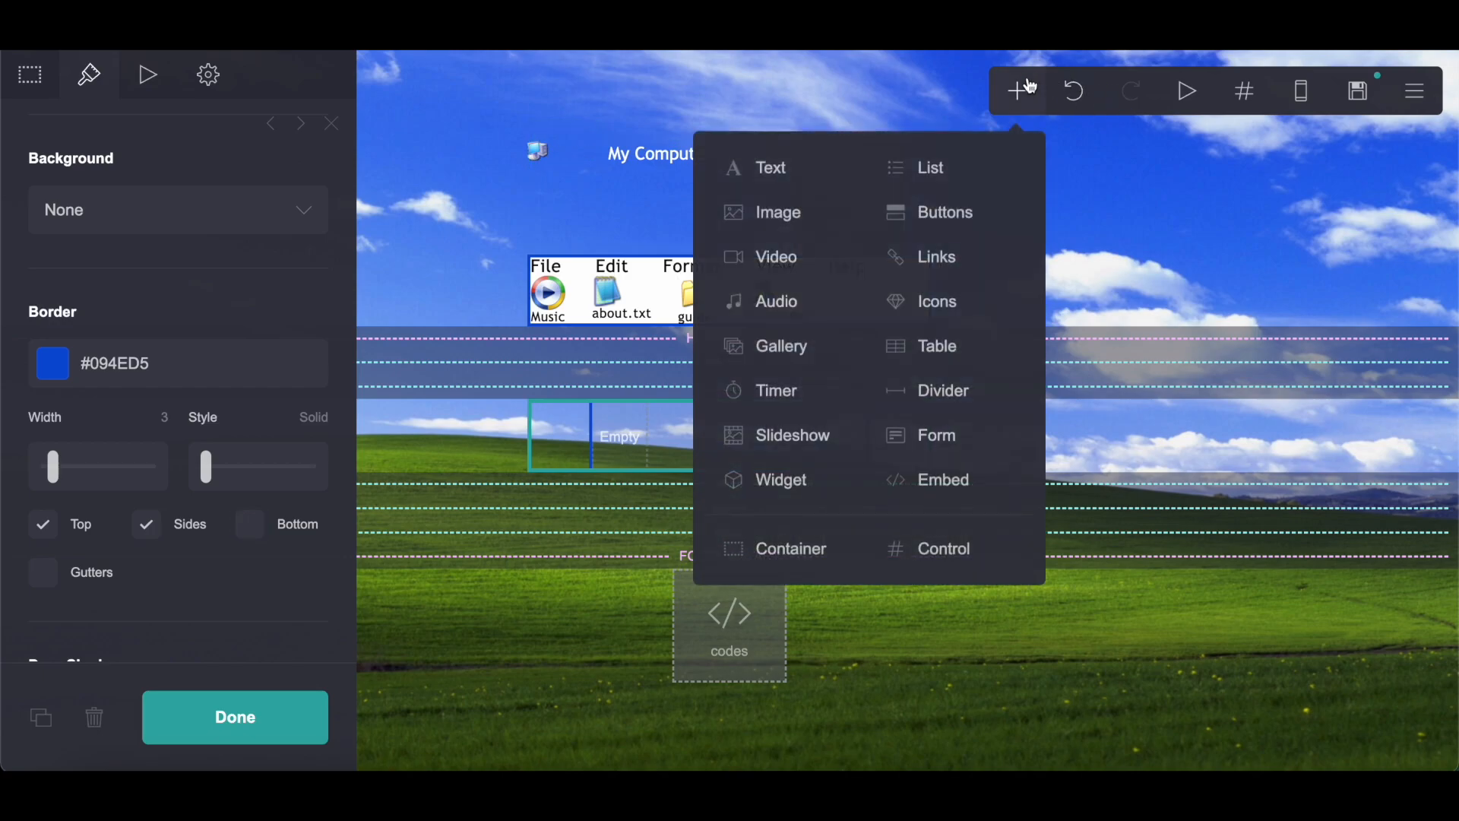
click(814, 217)
click(324, 368)
text(1)
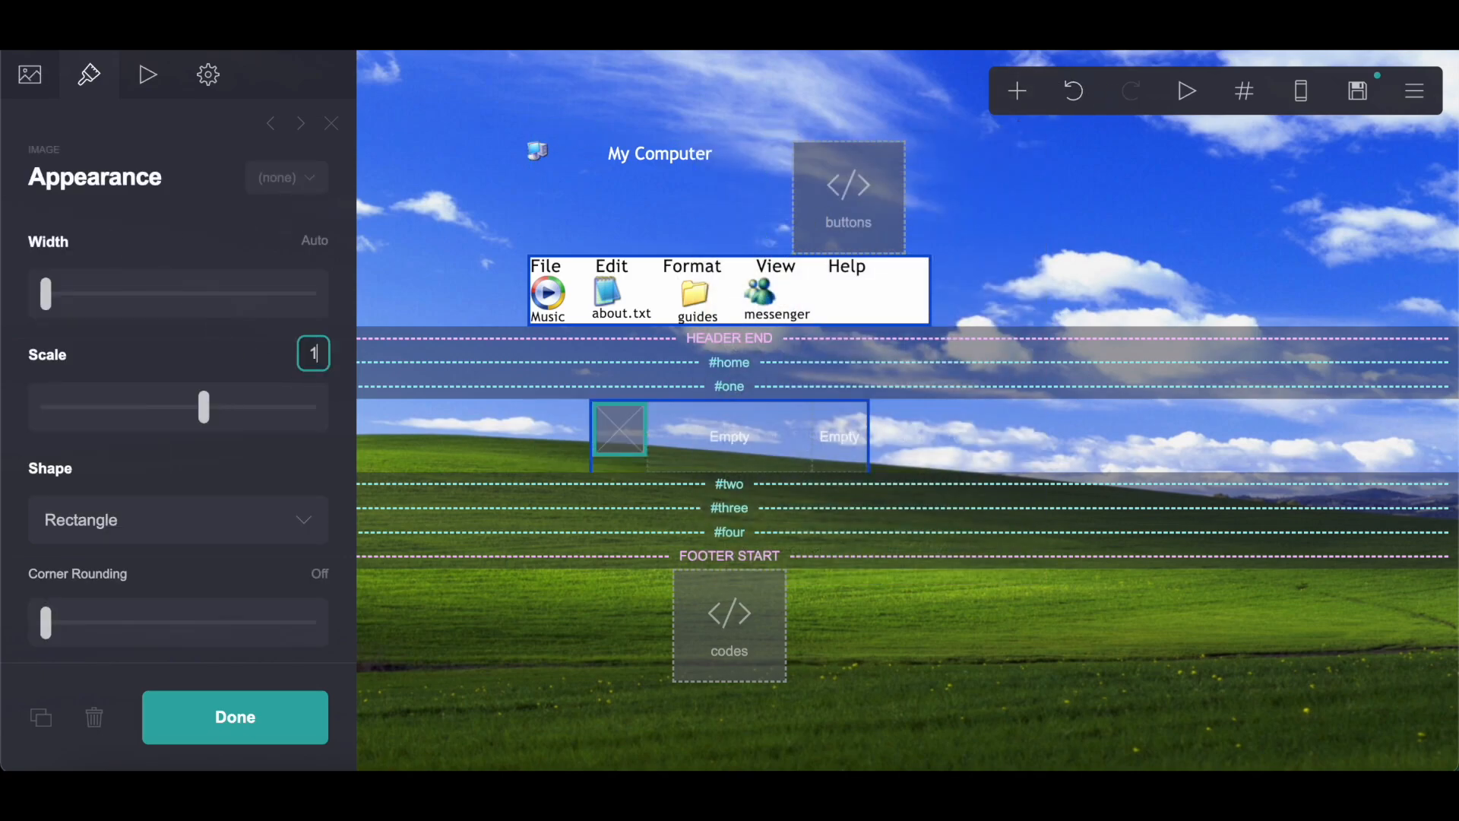
Upload FhNPkr1UAAAvYiD.png from Downloads into the new image element and accept it uncropped
click(45, 76)
click(177, 300)
click(694, 308)
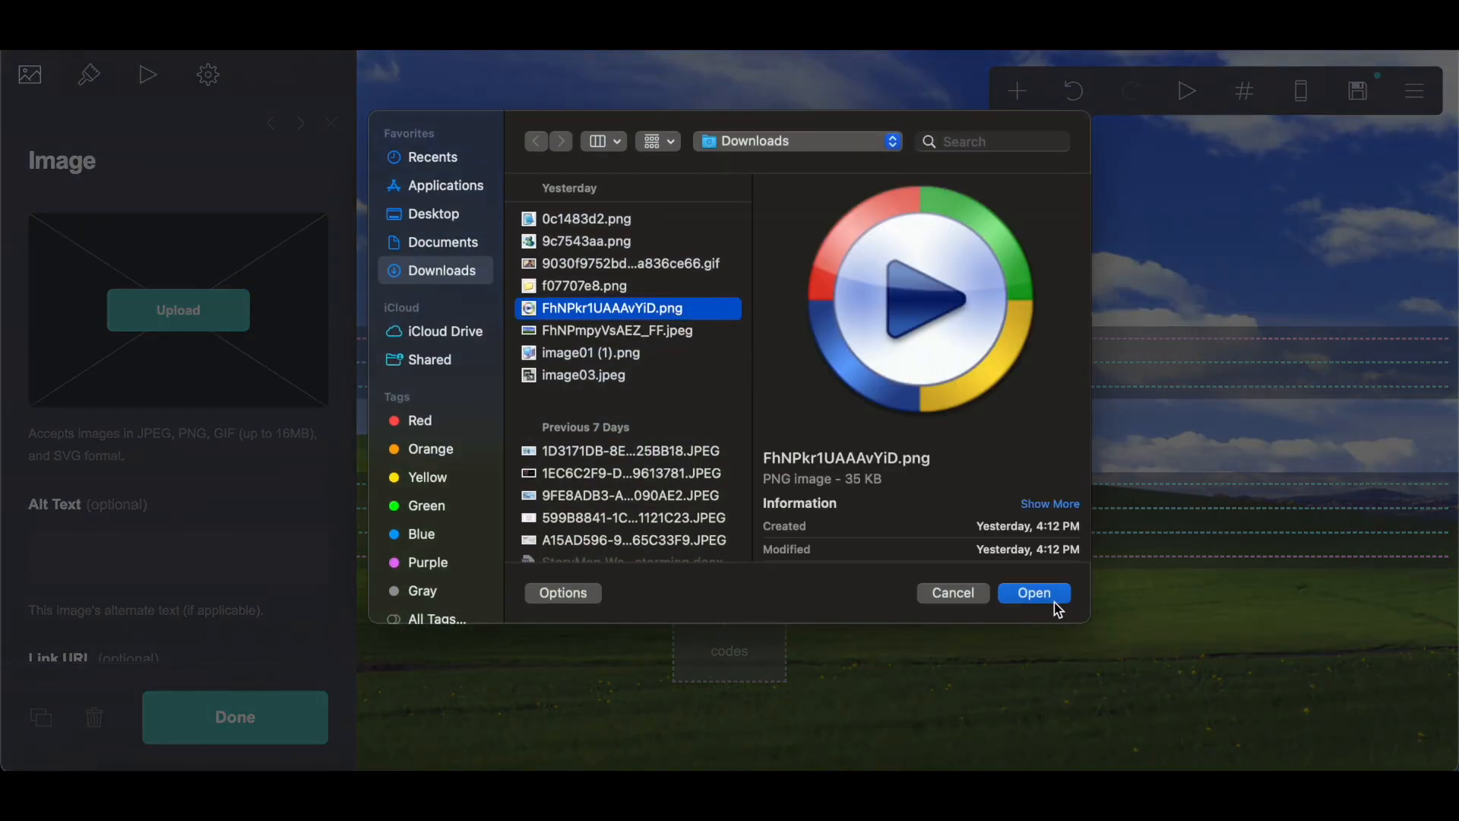
click(1051, 597)
click(30, 84)
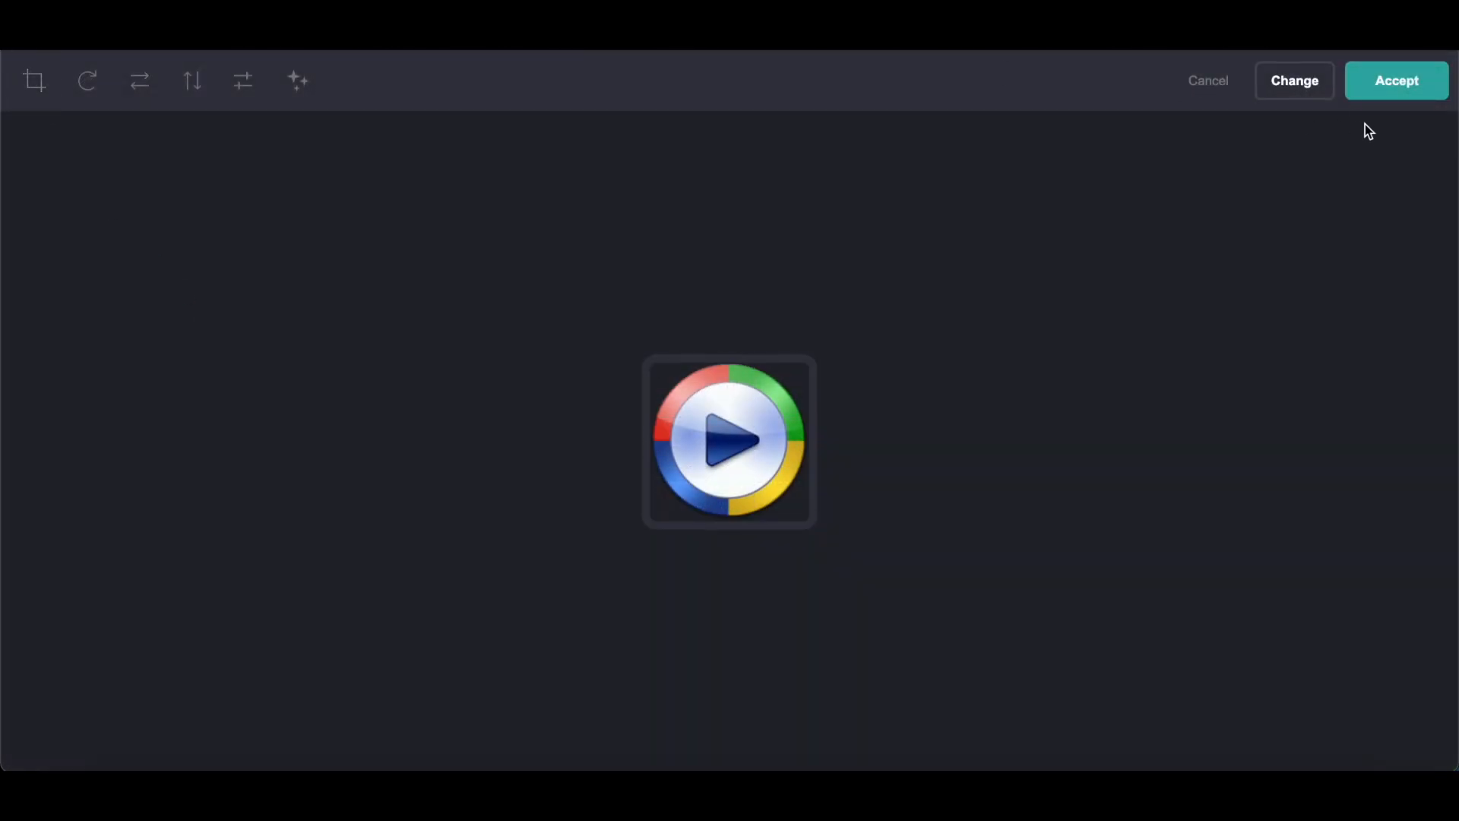
click(1395, 80)
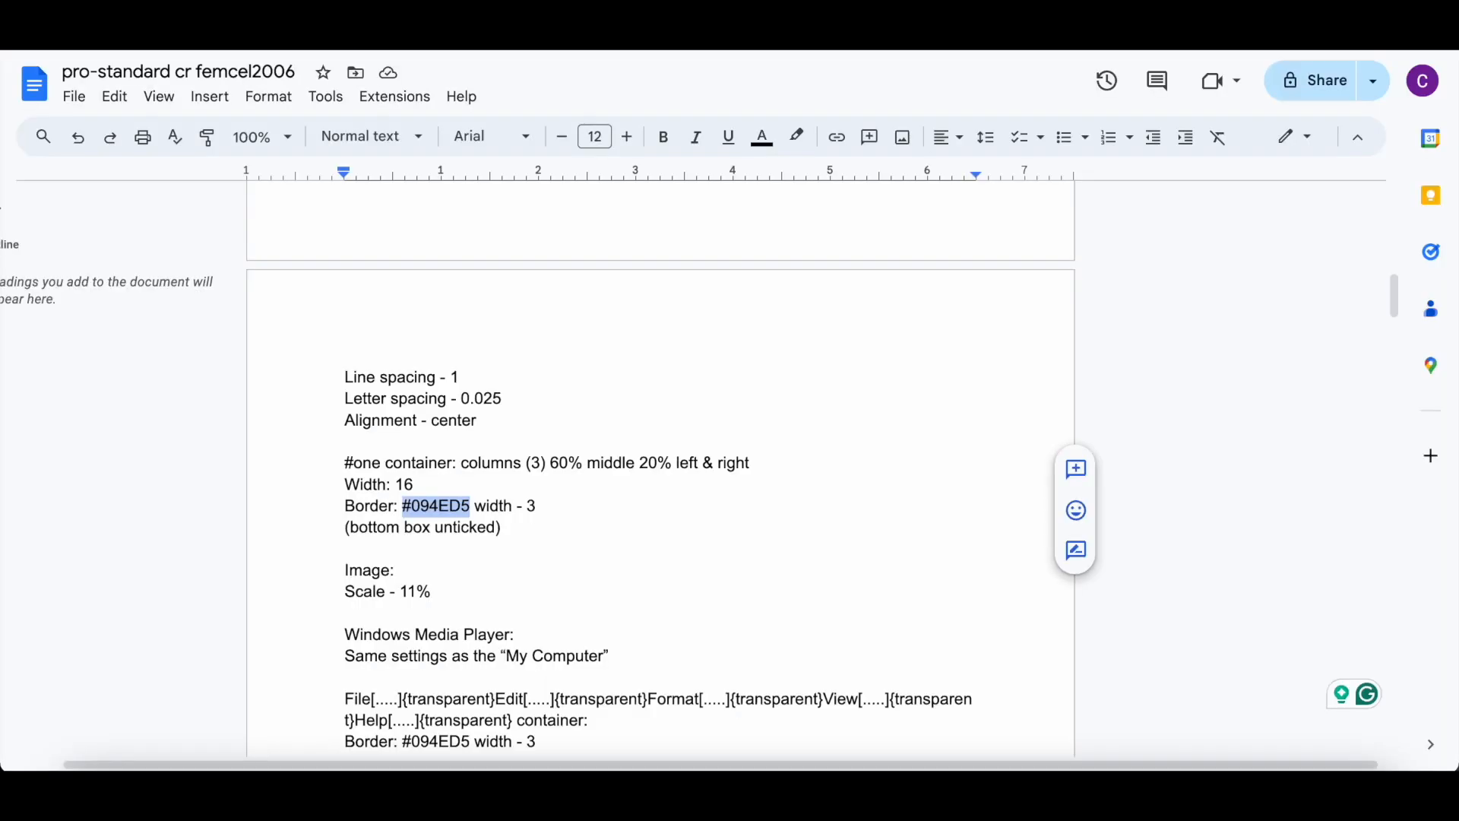
Copy the title "Windows Media Player" from the notes document
scroll(449, 396, down, 2)
drag(349, 523, 504, 523)
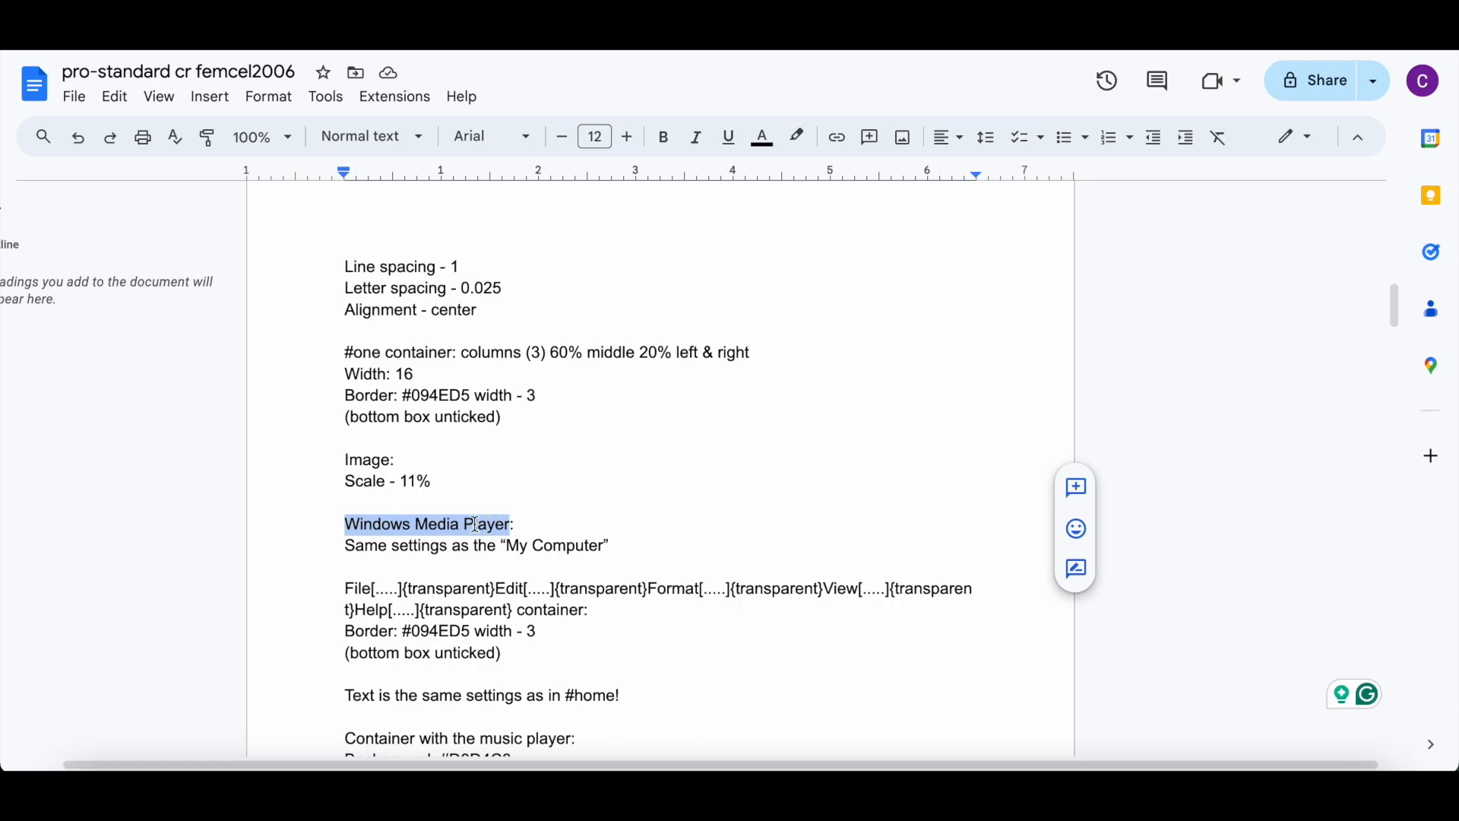
right_click(475, 525)
click(524, 289)
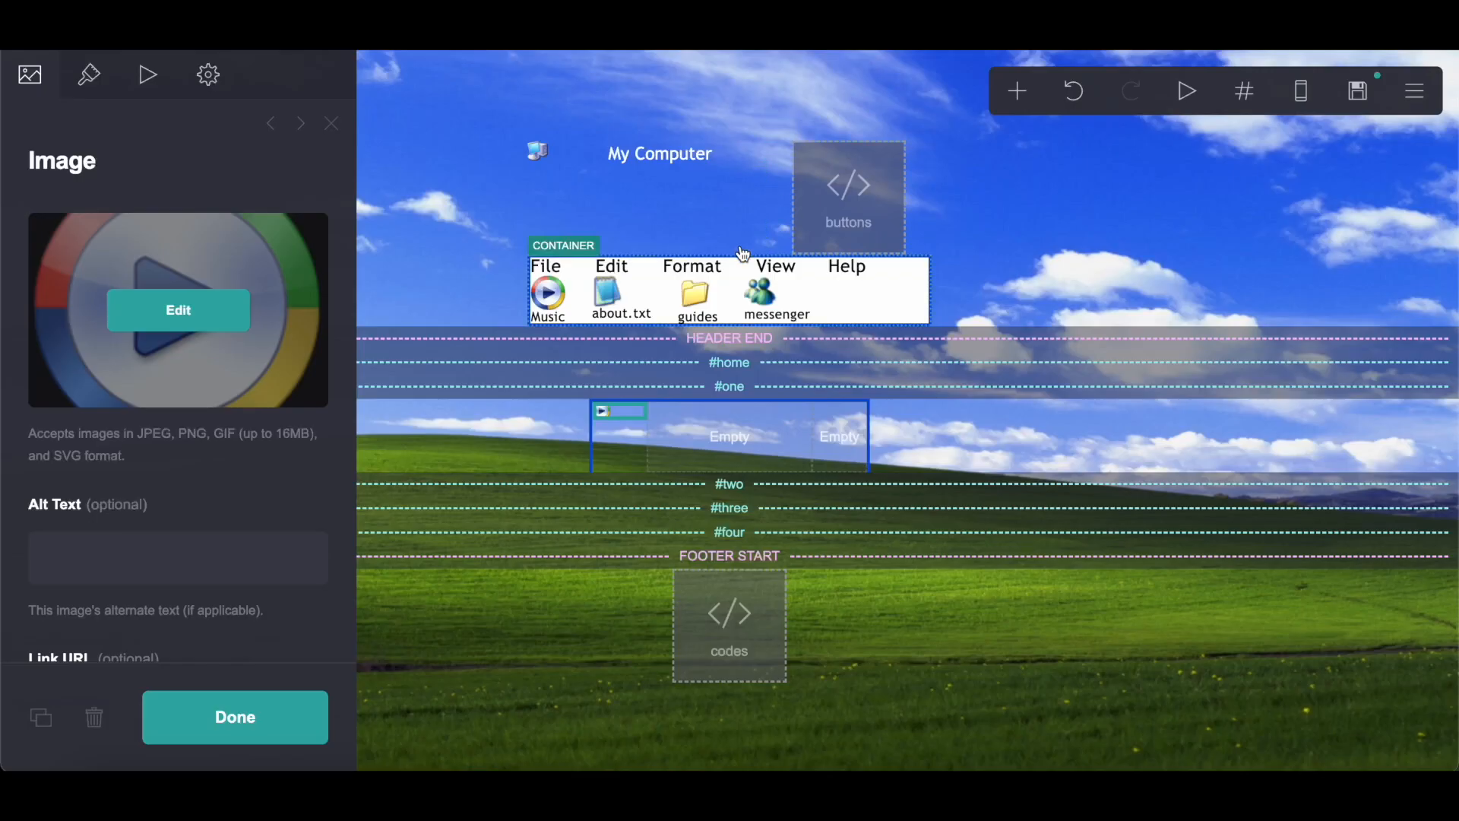
Add a Text element based on the My Computer title and place it in the middle column of the #one container
click(684, 156)
click(1018, 91)
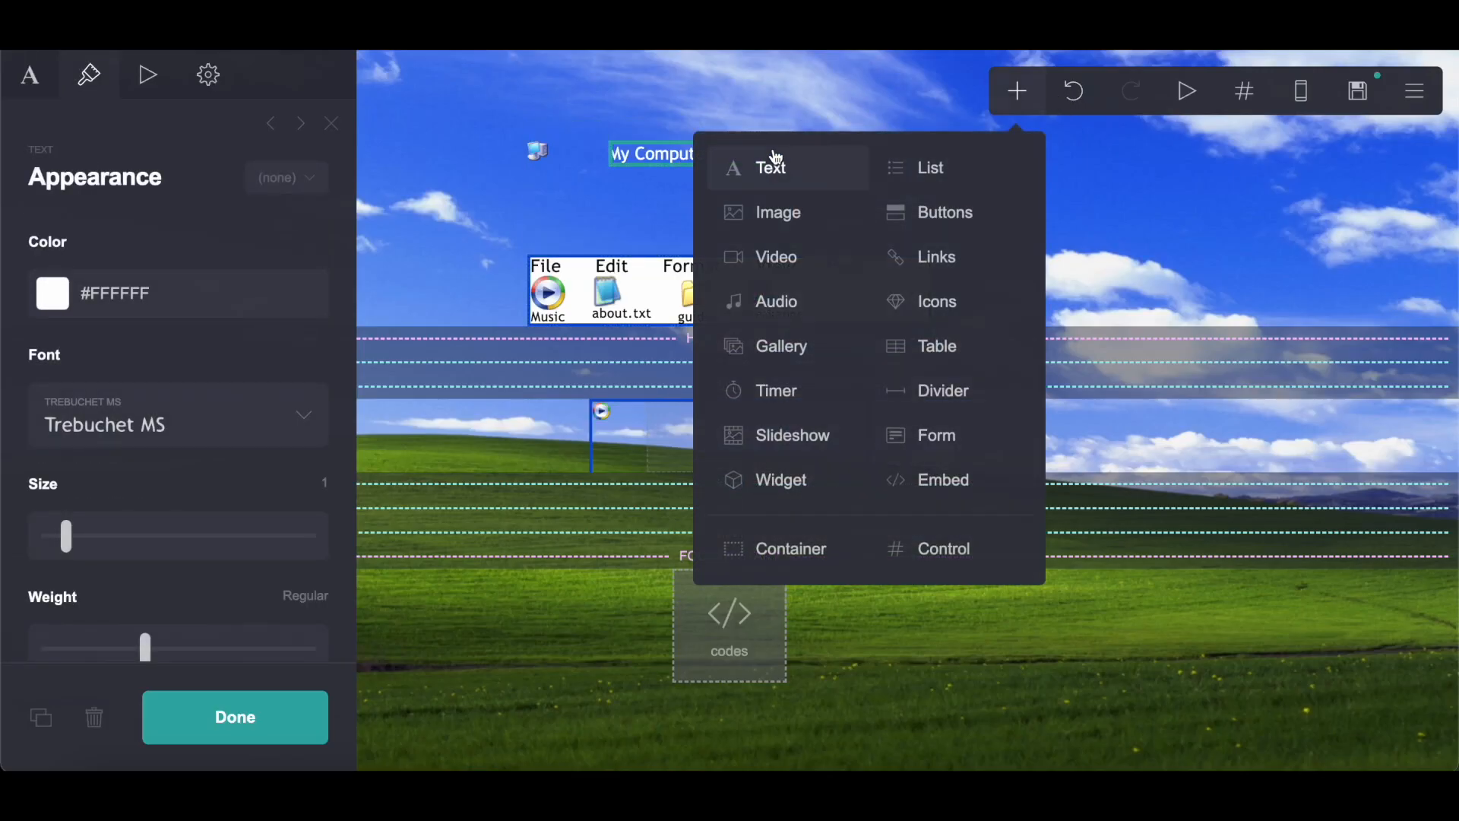
click(776, 159)
drag(743, 186, 735, 449)
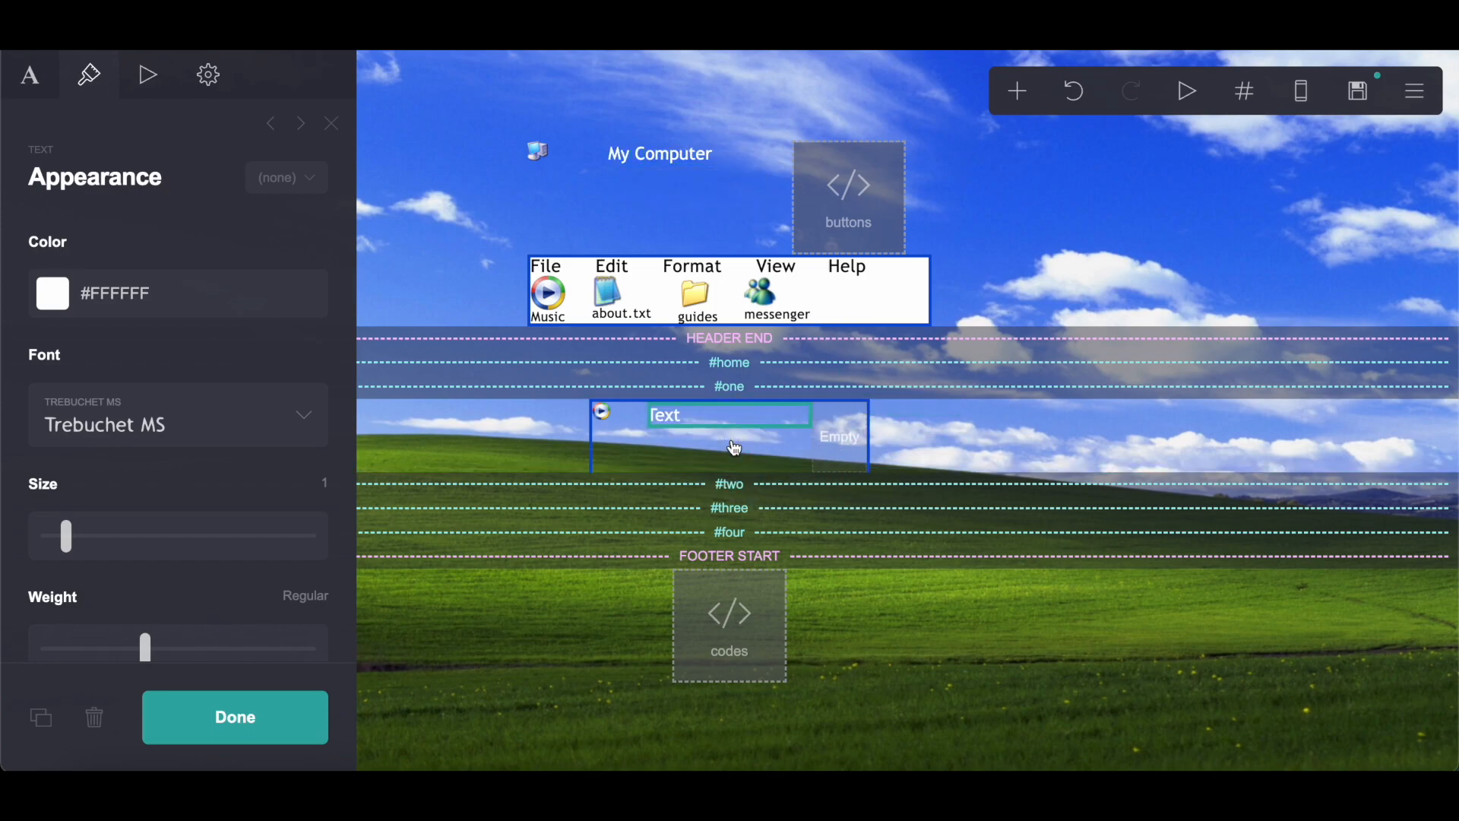
Replace the placeholder text in the middle column with the copied title "Windows Media Player"
click(30, 75)
double_click(97, 239)
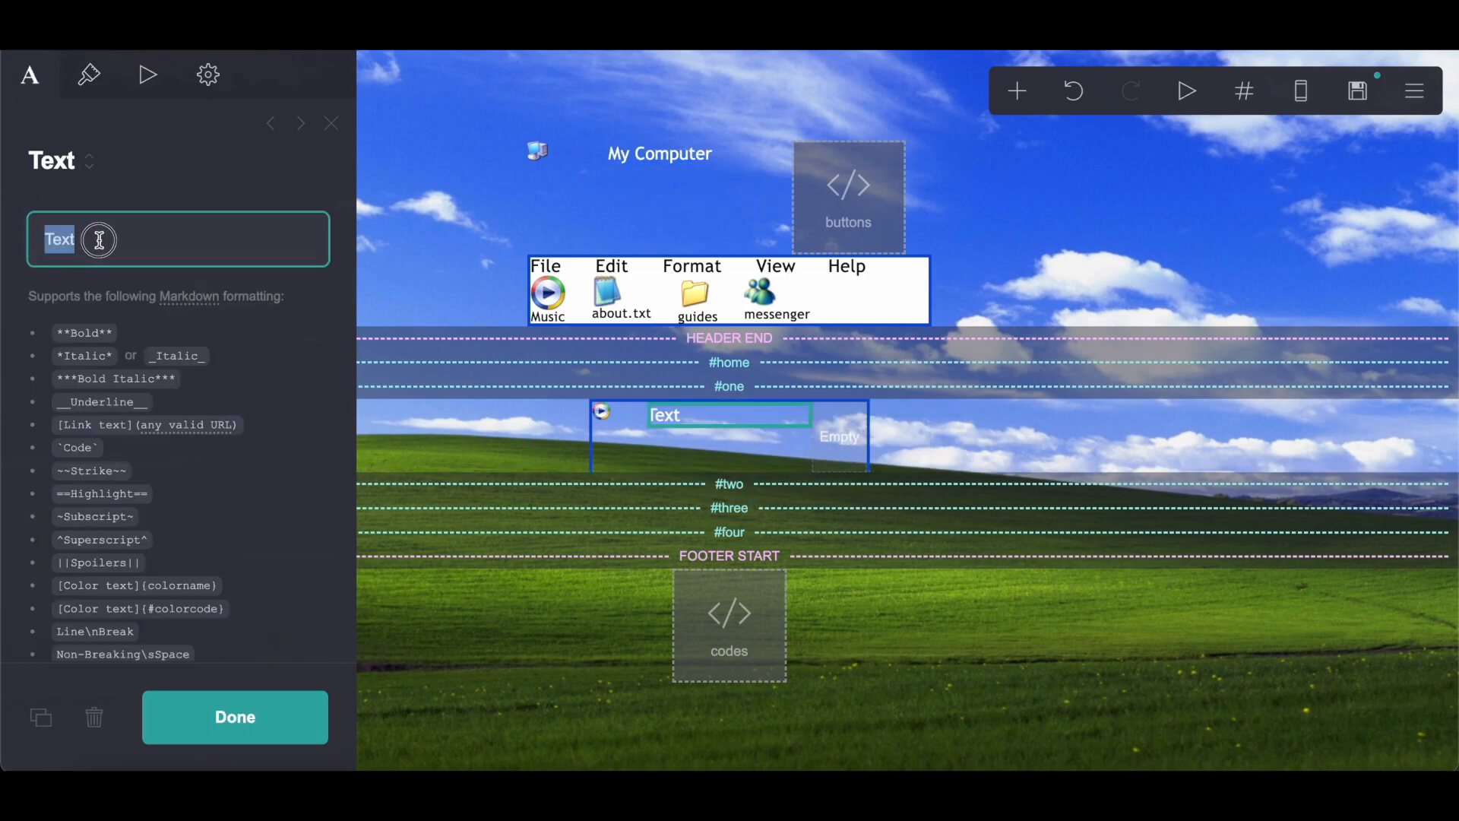
right_click(101, 238)
click(163, 419)
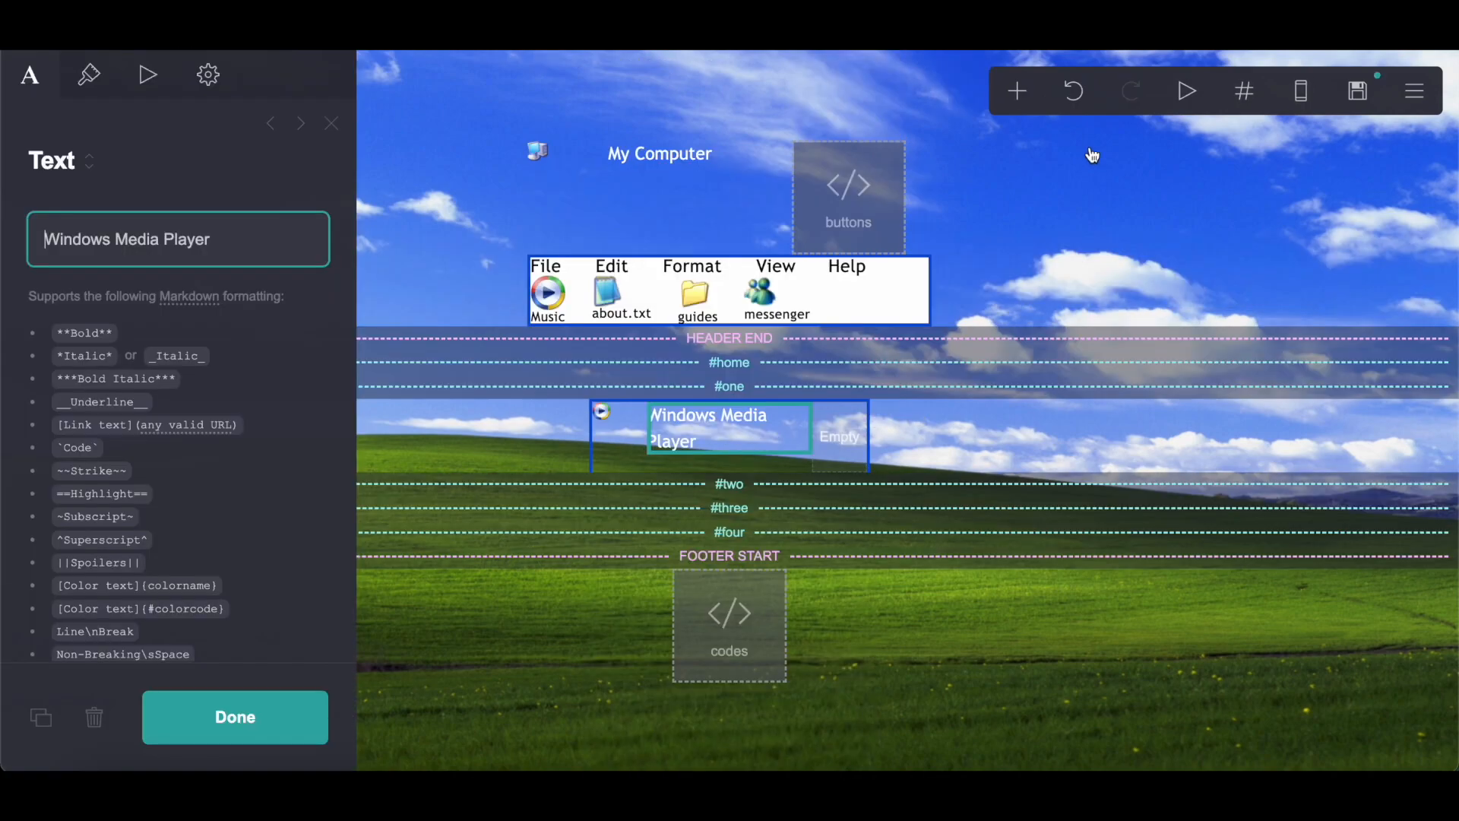
Add an Embed element in the last column of the #one container, label it "buttons", and look up its element ID
click(1017, 91)
click(923, 481)
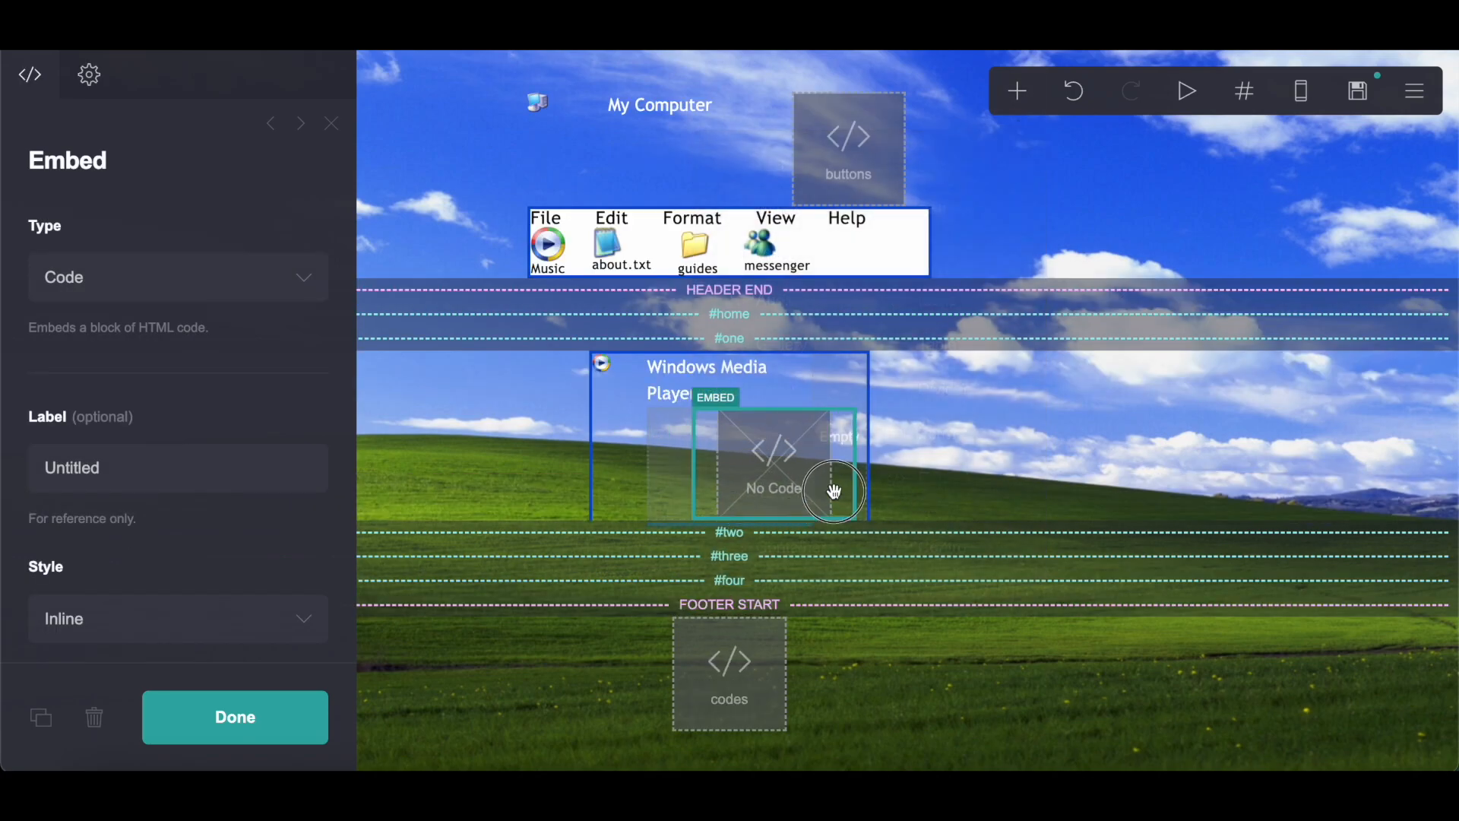
click(133, 465)
text(buttons)
click(90, 74)
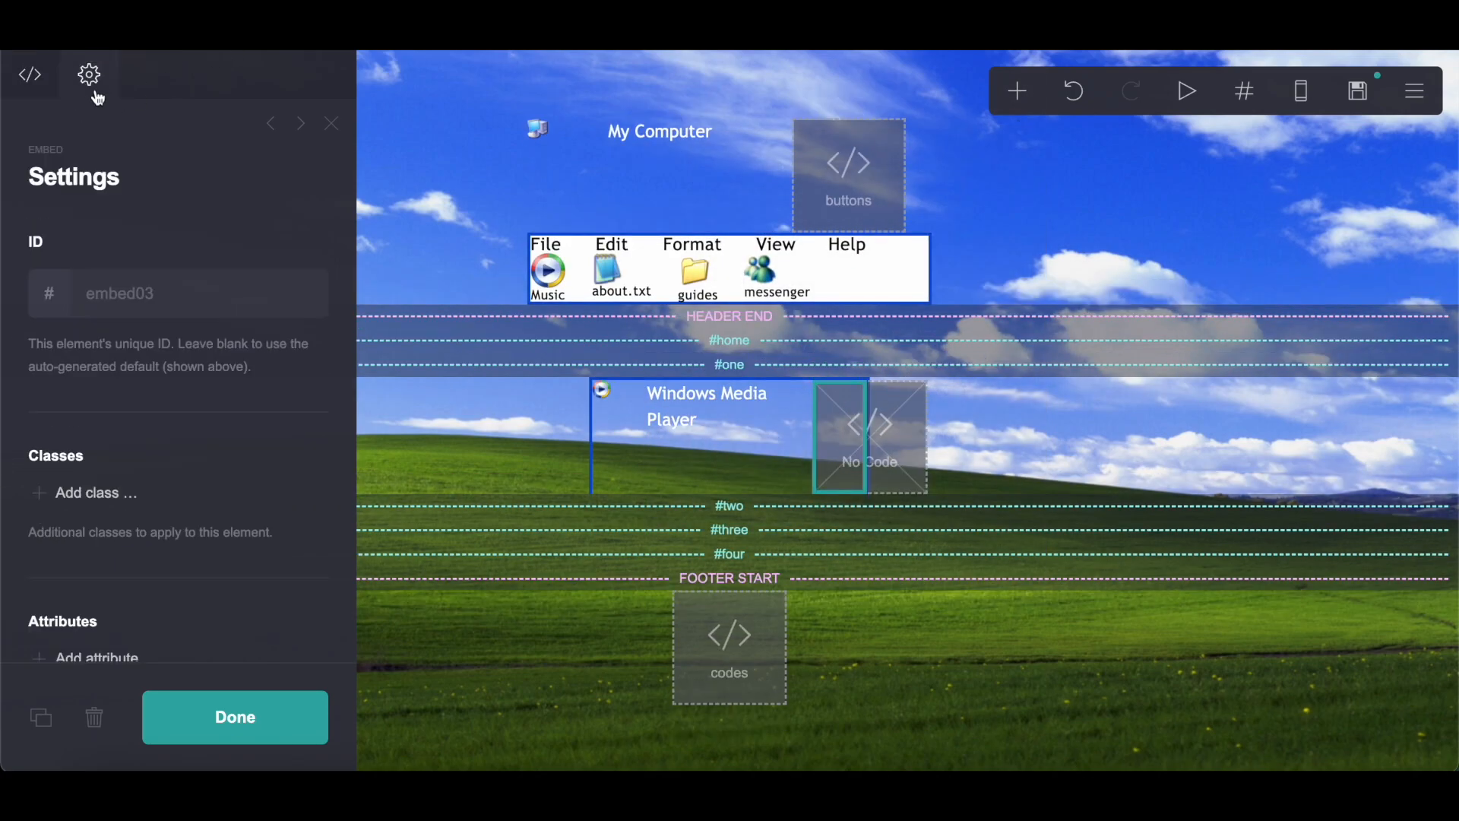
click(44, 89)
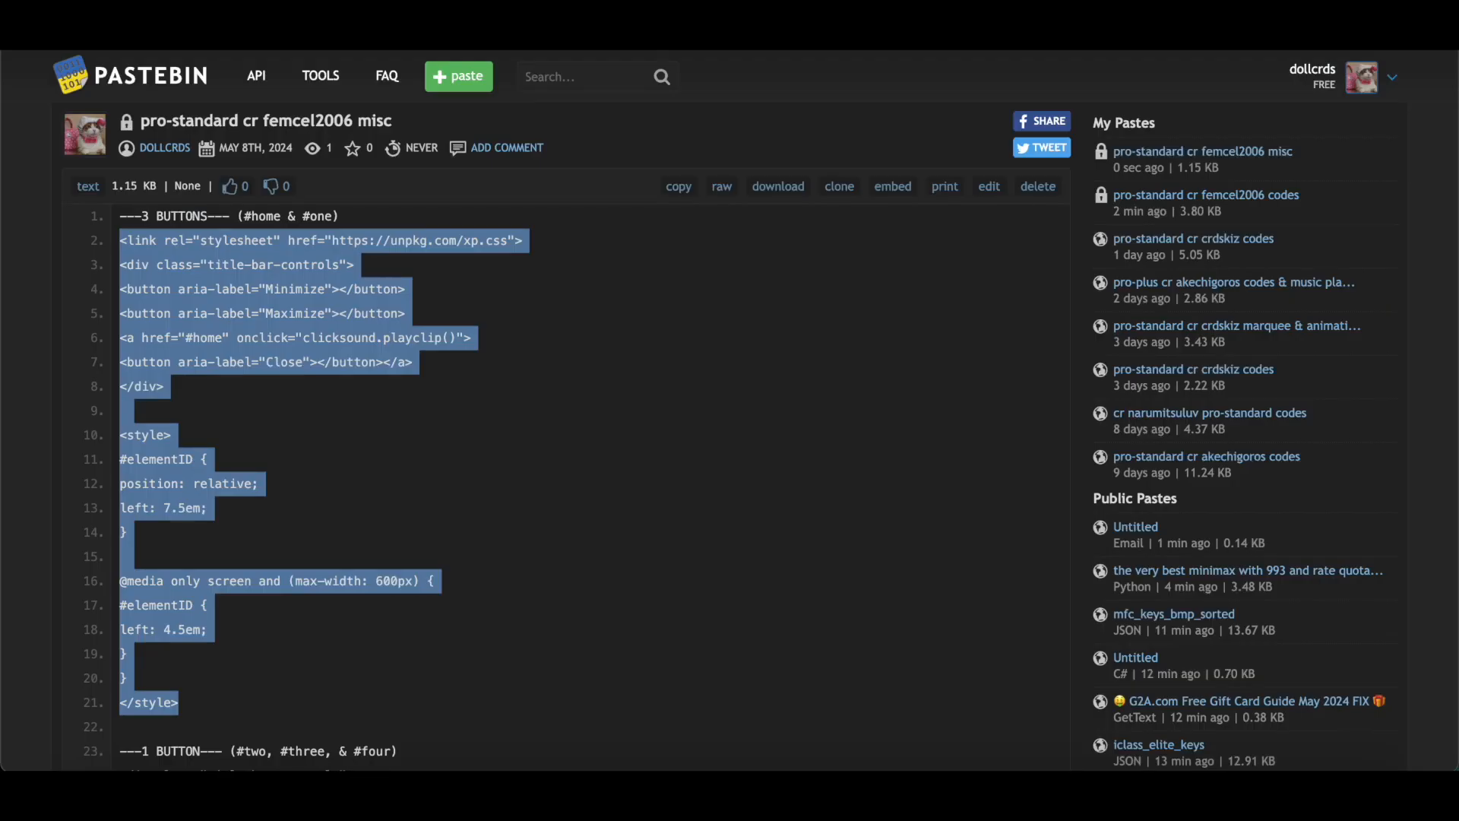
Copy the three-button code for #home and #one from Pastebin and paste it into the new buttons embed in Carrd
right_click(226, 335)
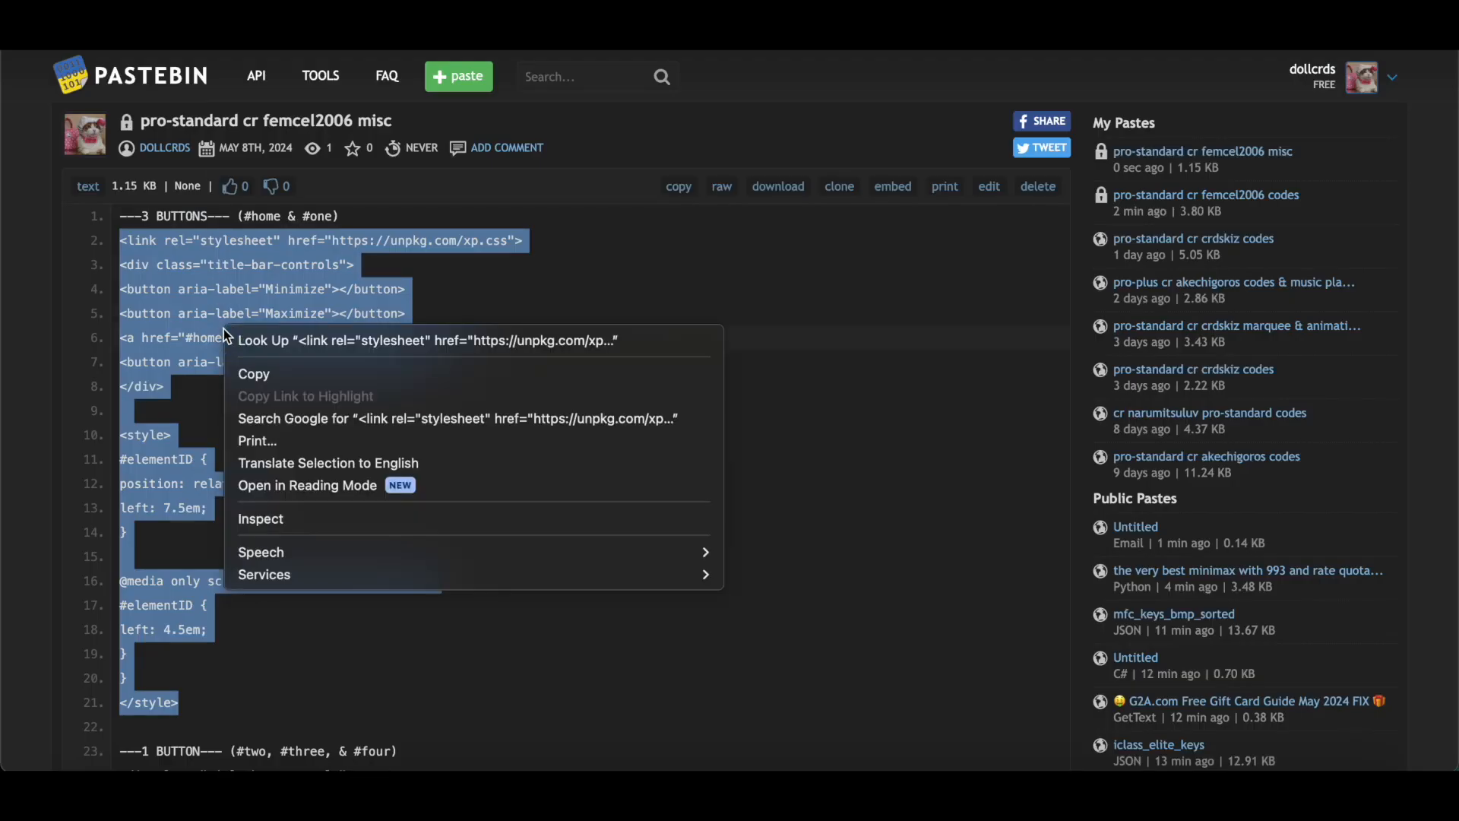
click(254, 374)
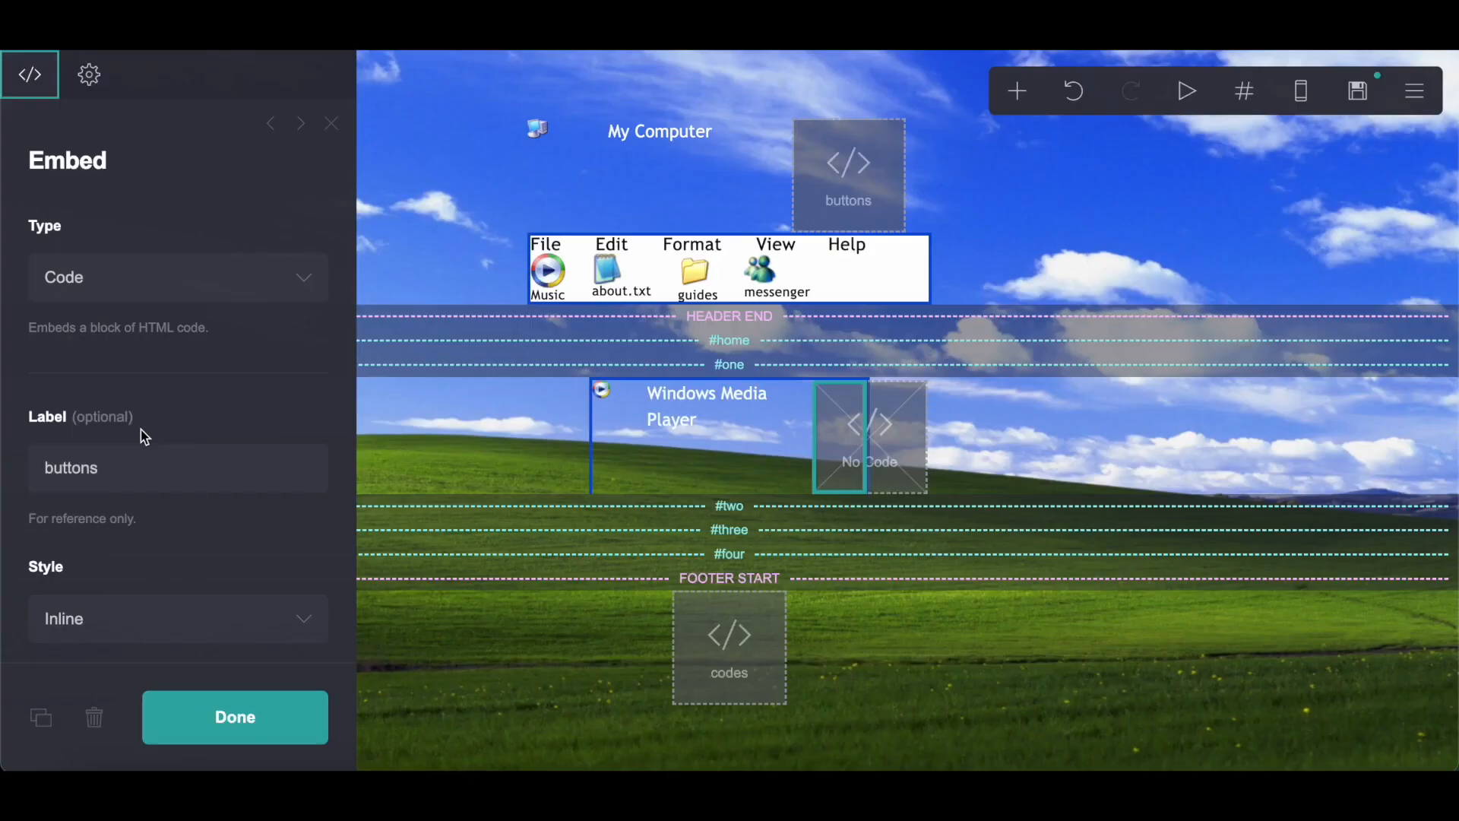
scroll(139, 433, down, 5)
right_click(114, 380)
click(147, 518)
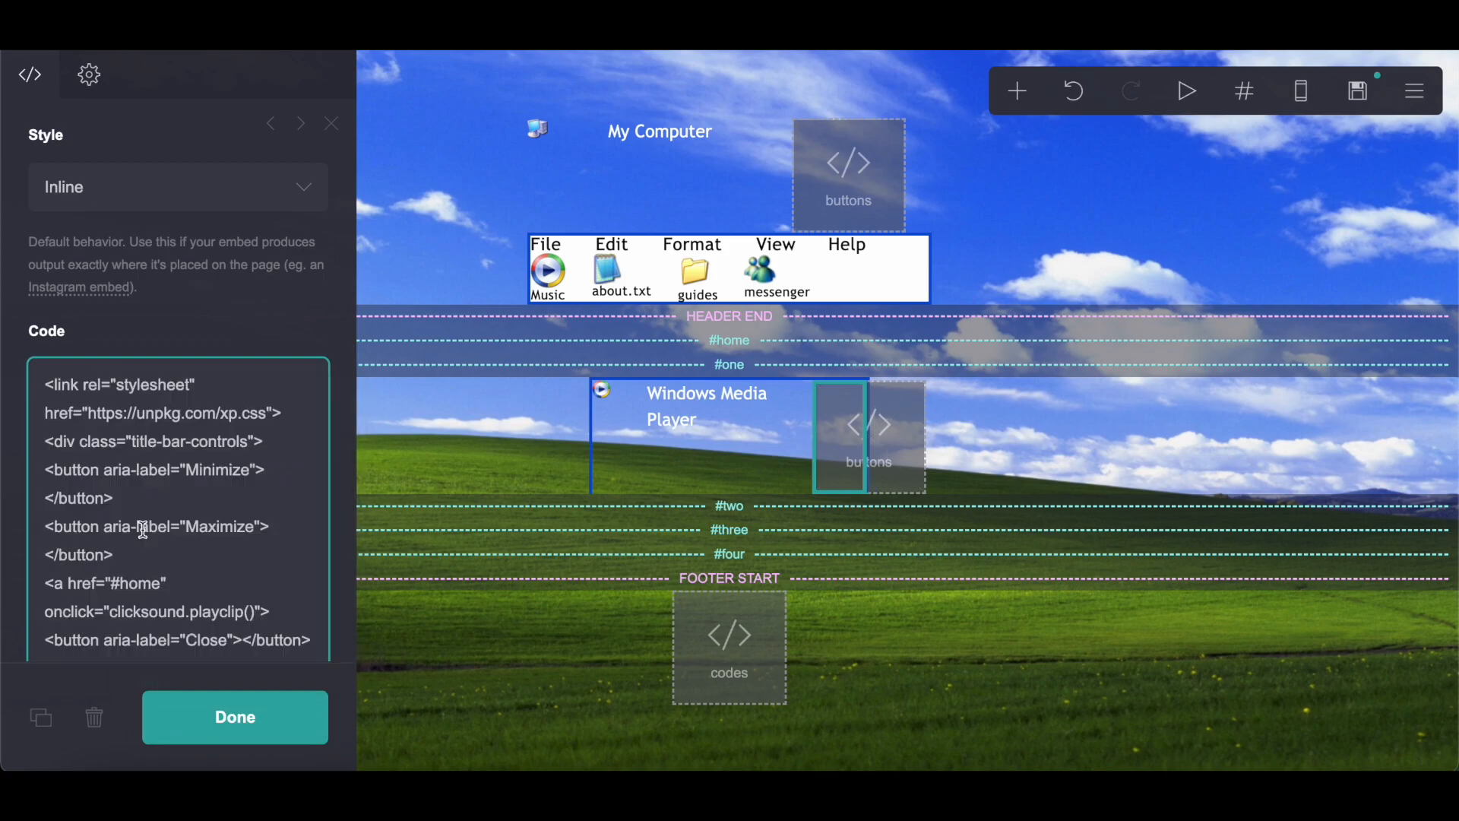
Replace both elementID placeholders in the pasted button code with embed03
scroll(140, 508, down, 3)
drag(127, 195, 60, 199)
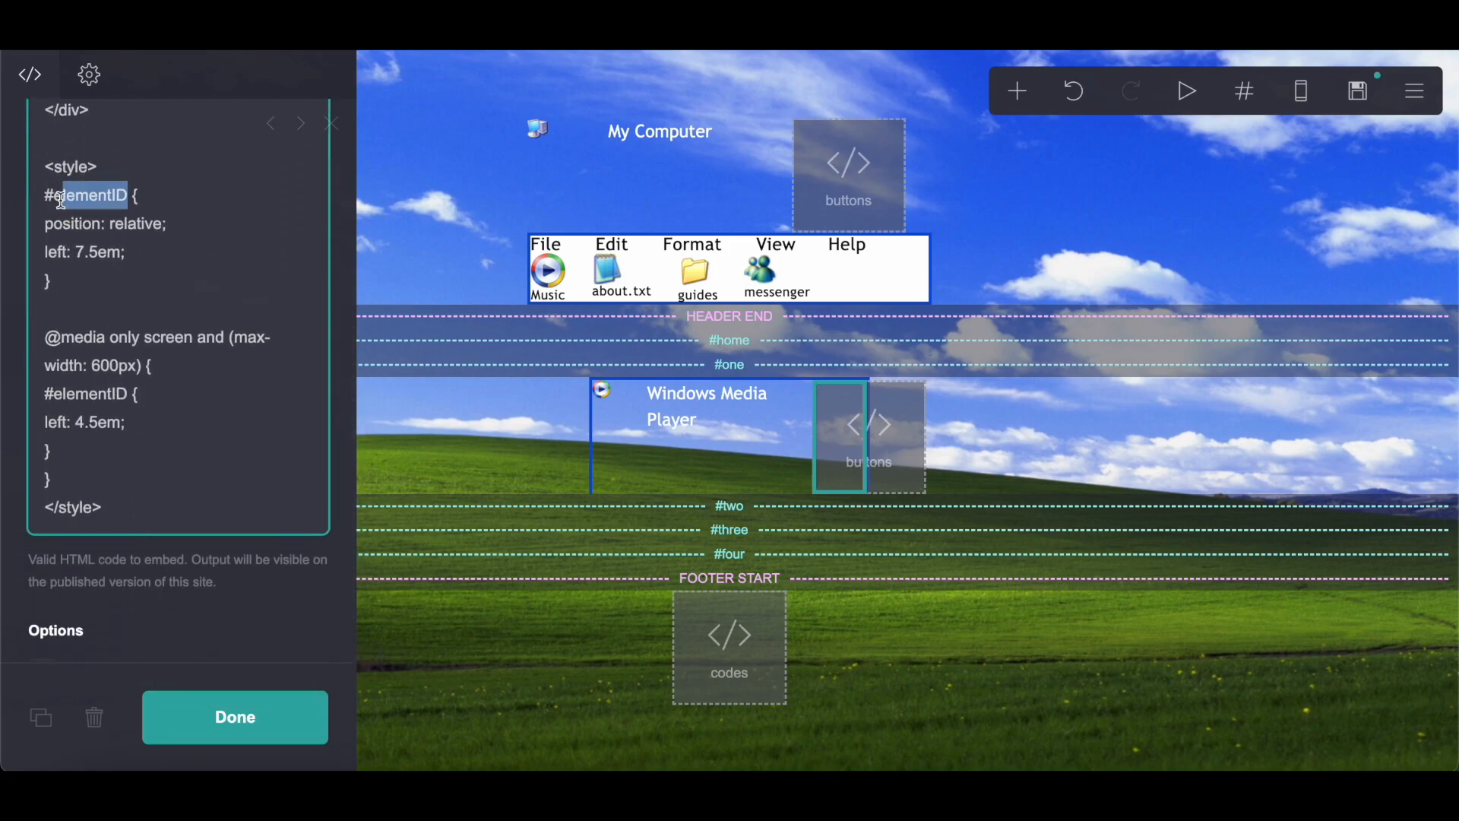
text(mbed03)
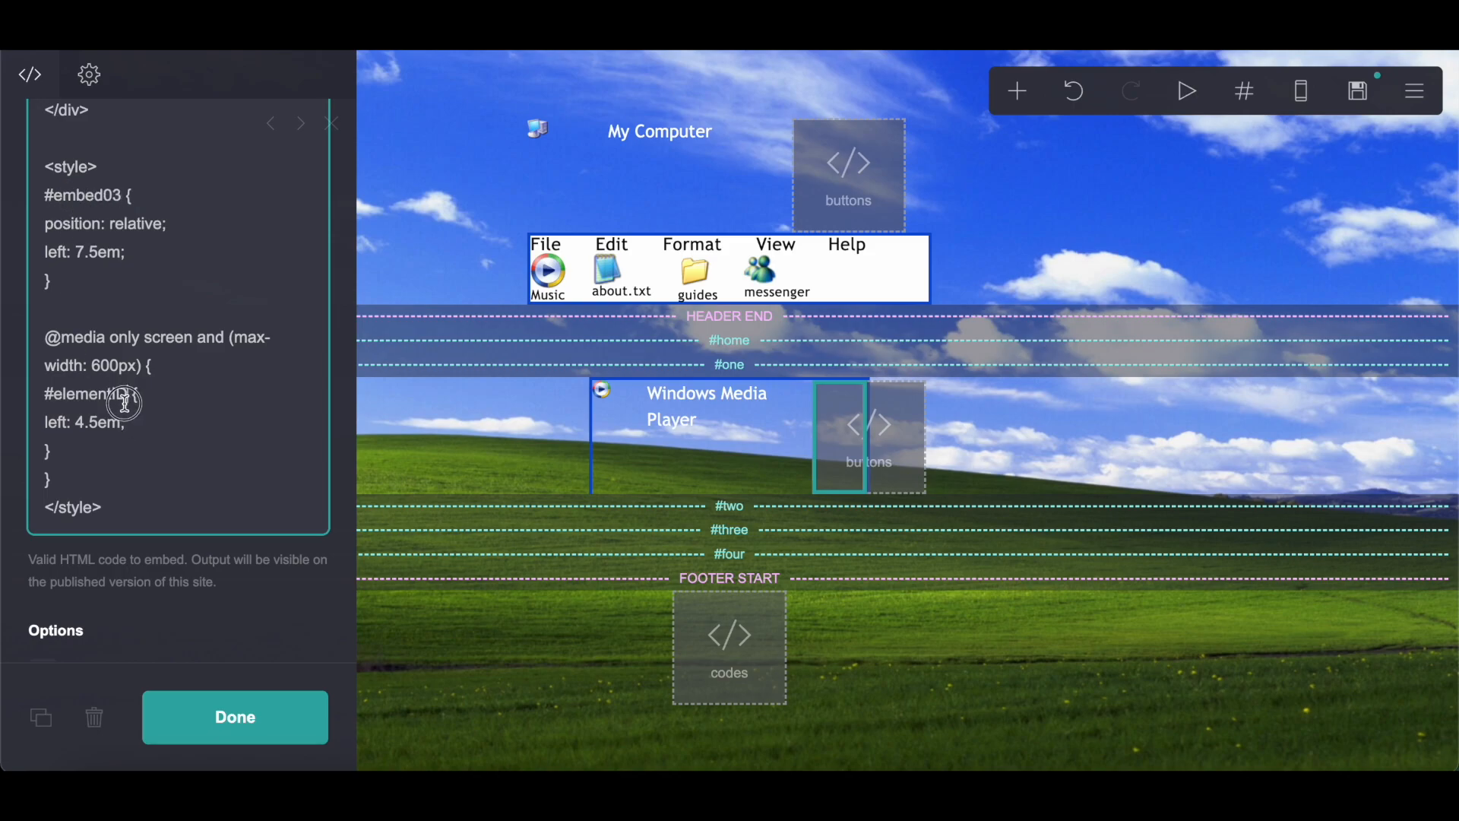
drag(125, 403, 63, 404)
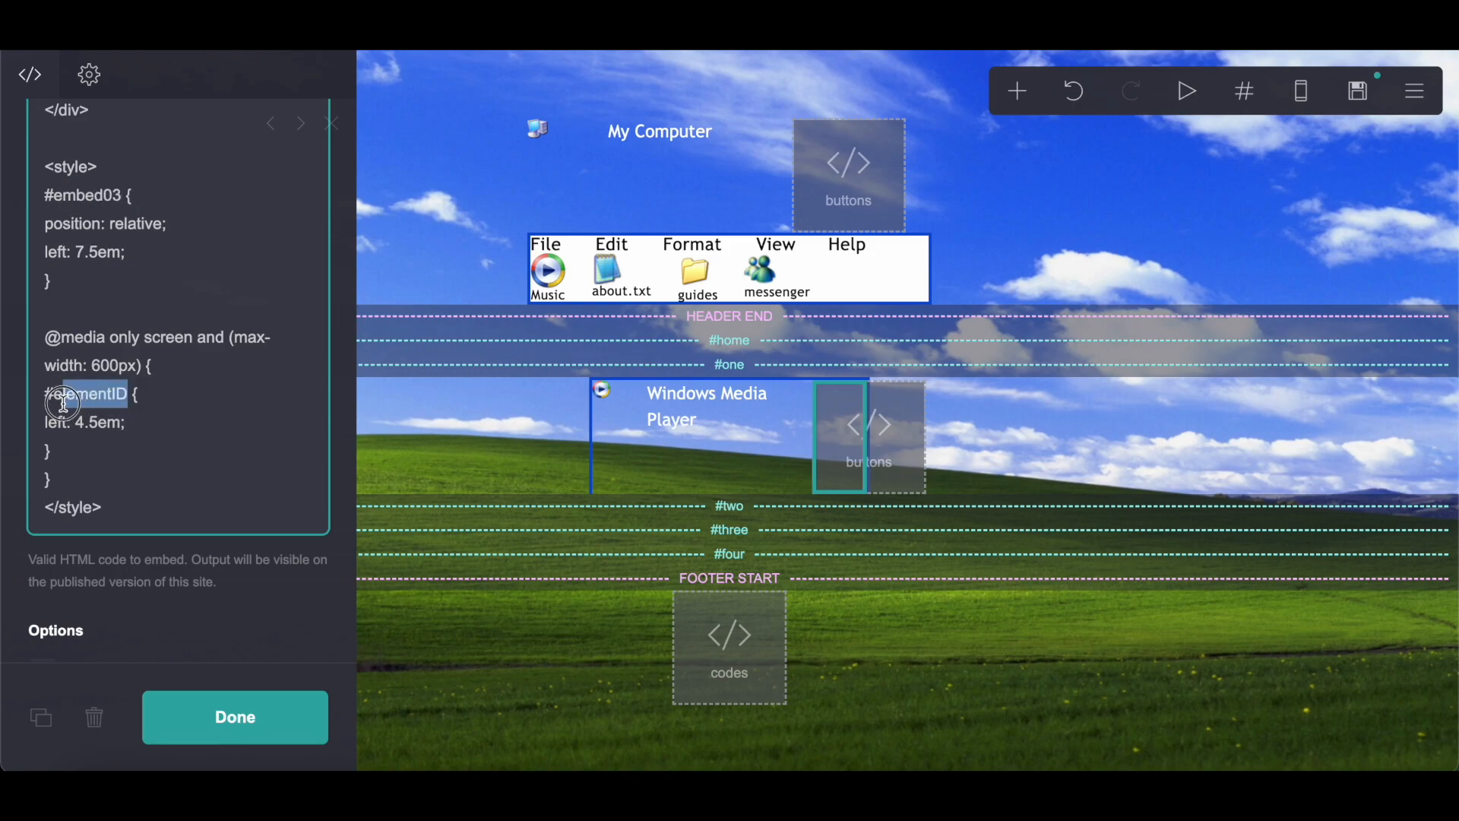
text(mbed03)
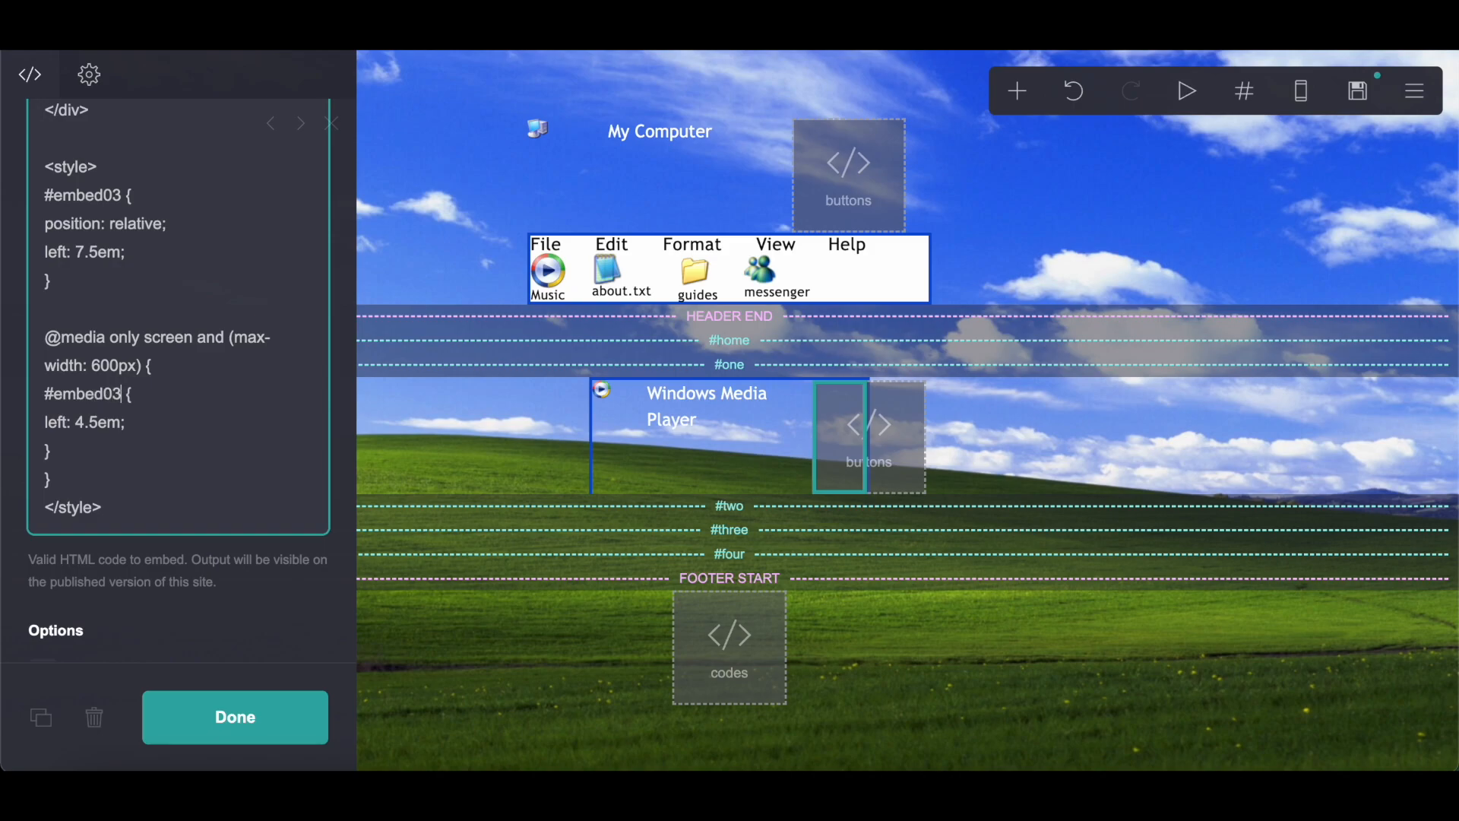
Add a container below the Windows Media Player title row and copy the File, Edit, Format, View, Help text from the Google Docs notes
click(1011, 93)
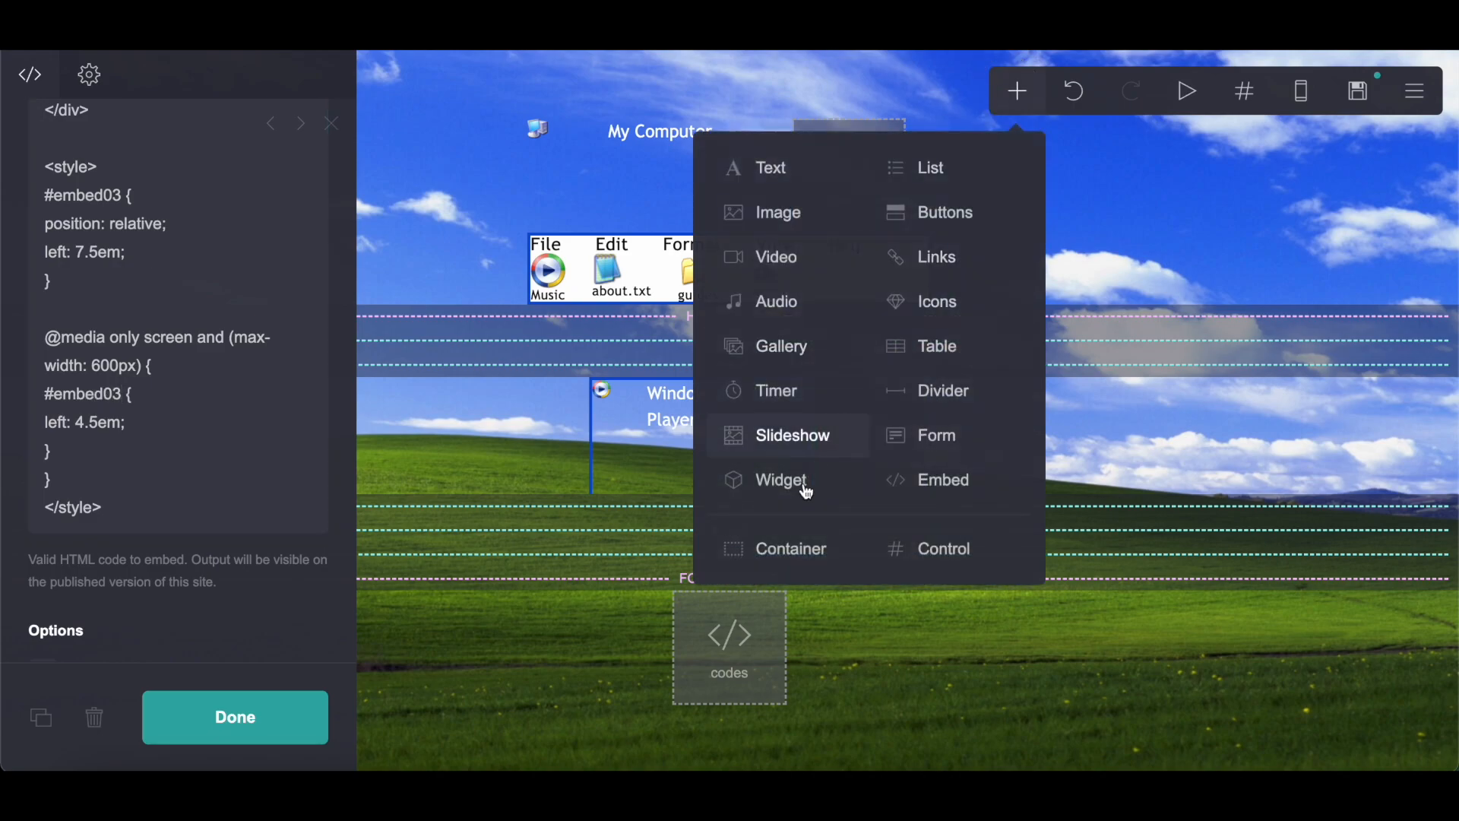
click(779, 540)
key(ctrl+Tab)
scroll(595, 561, down, 2)
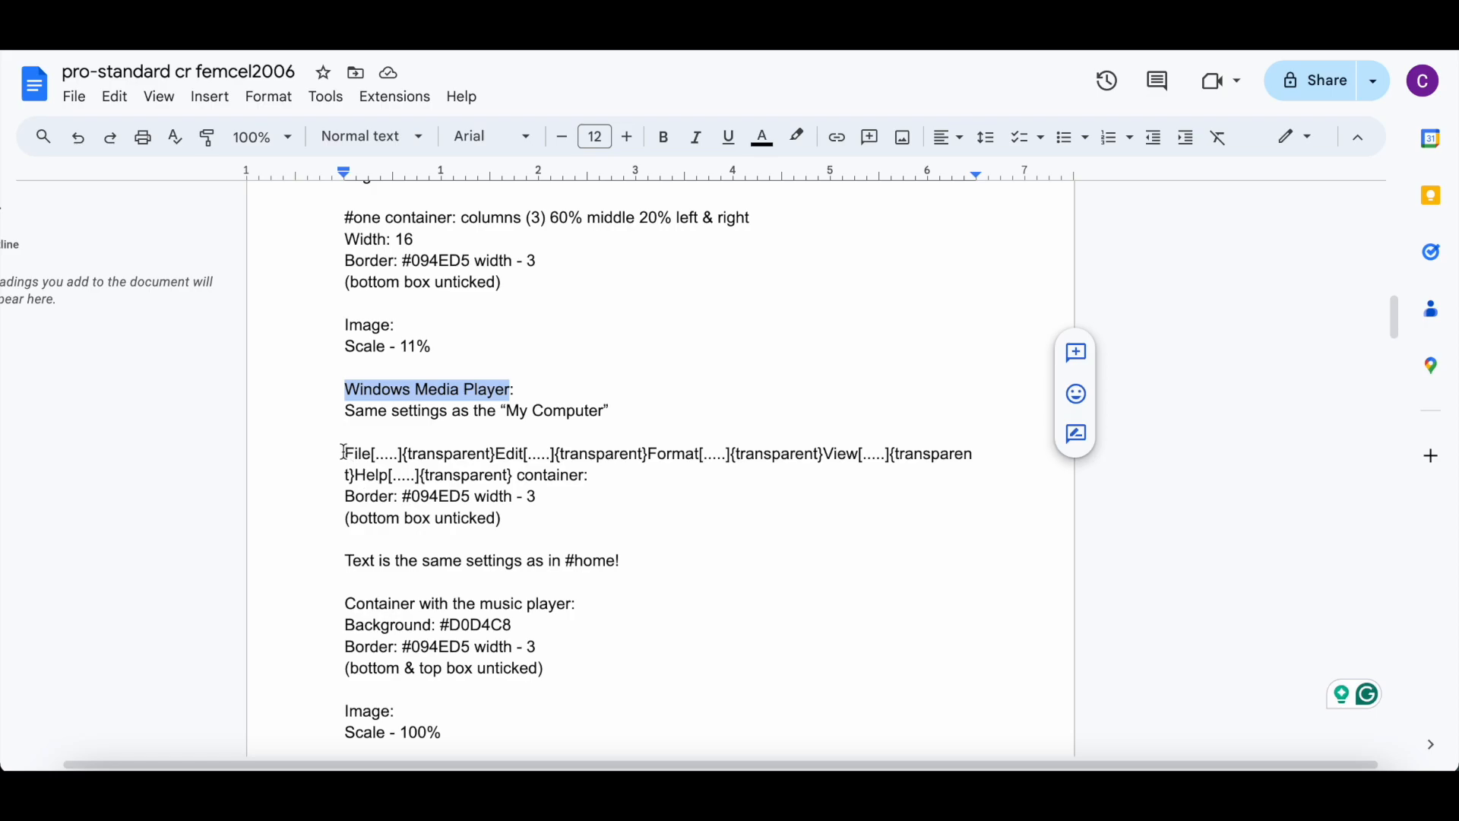
drag(336, 453, 519, 478)
right_click(449, 477)
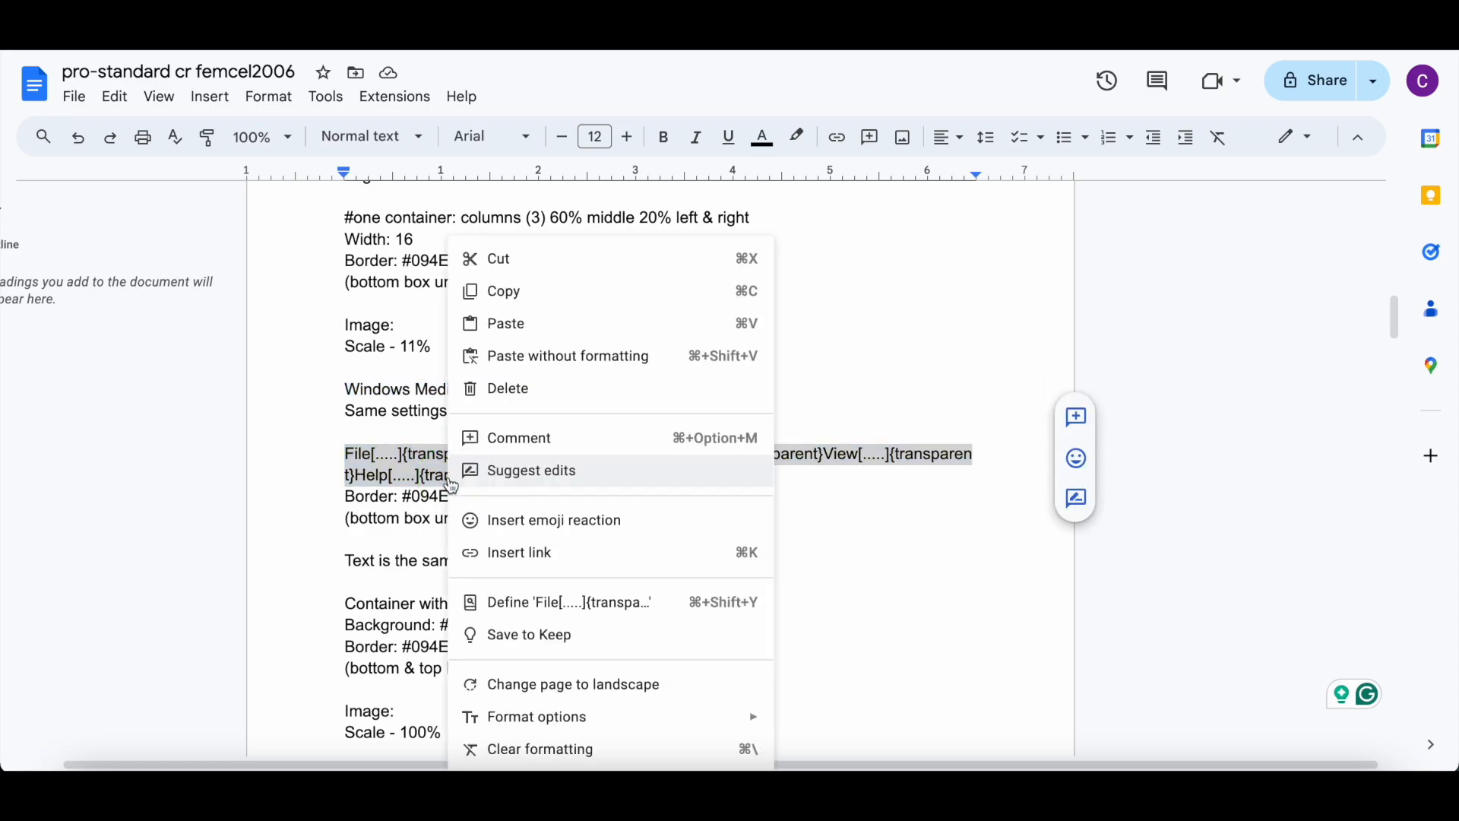
click(511, 298)
key(ctrl+Tab)
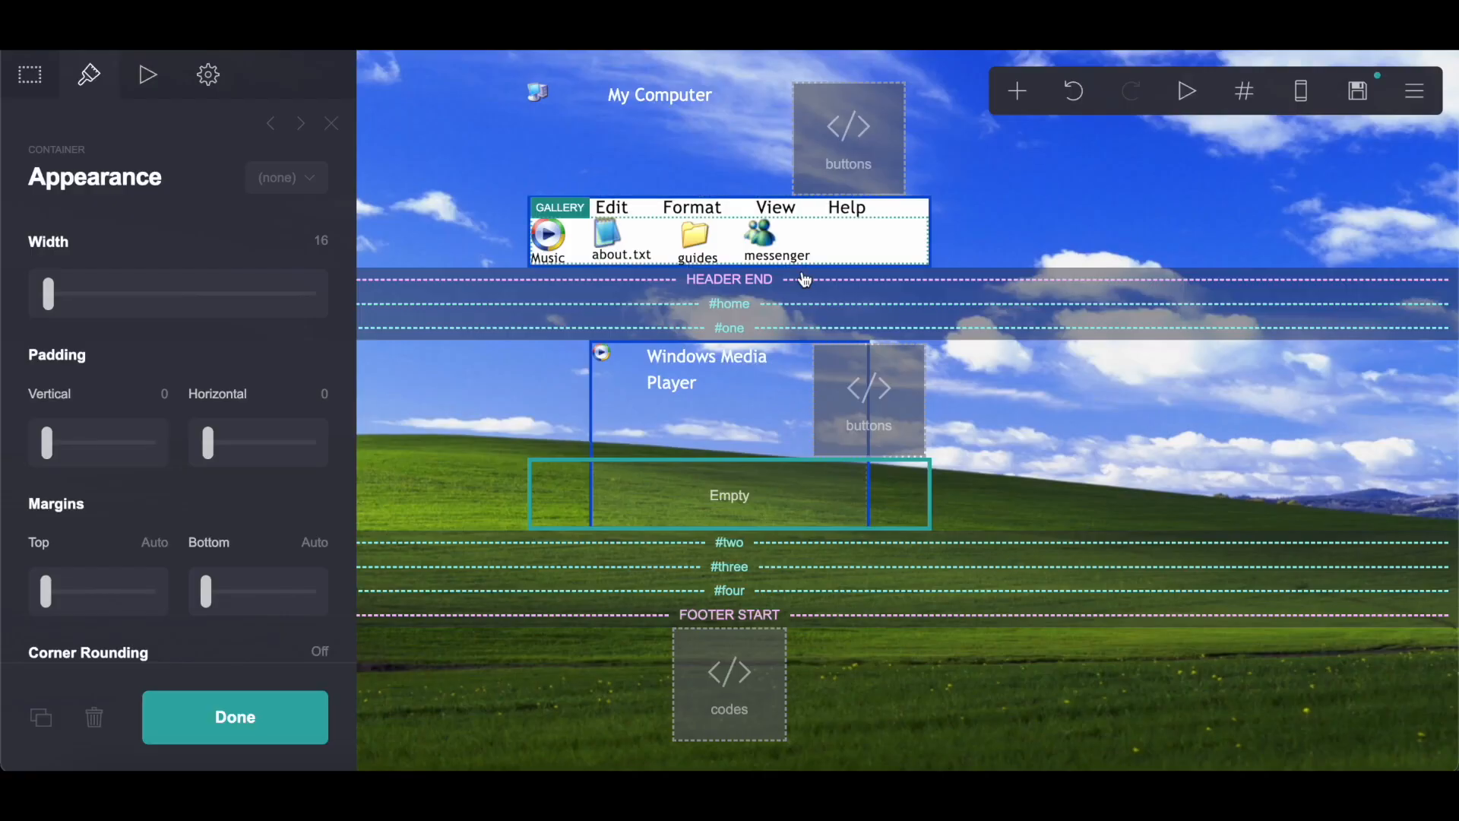
Add a Text element inside the new empty container in #one and replace its placeholder with the copied menu text
click(729, 215)
click(1017, 91)
click(764, 165)
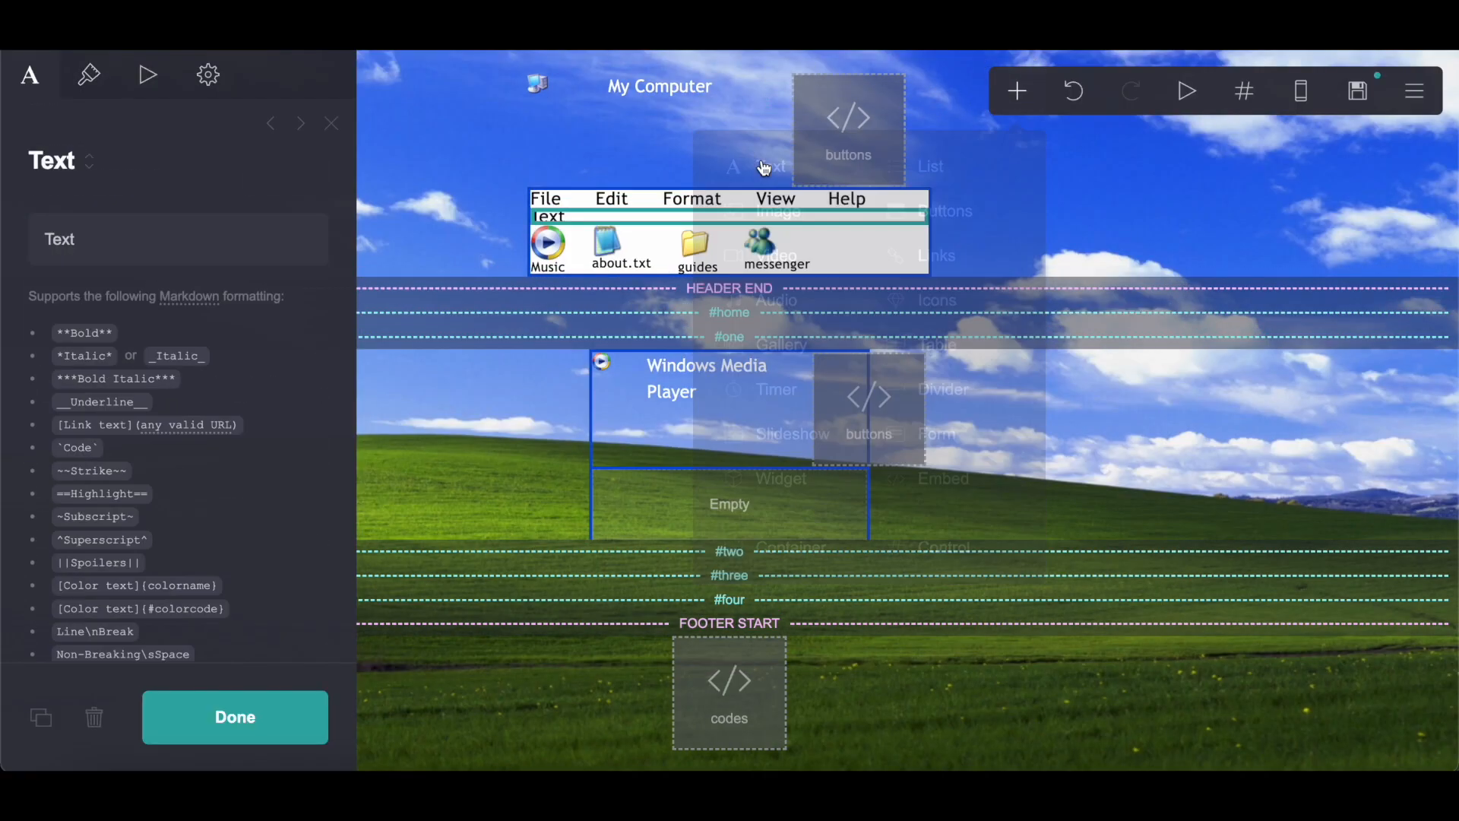
drag(685, 215, 755, 502)
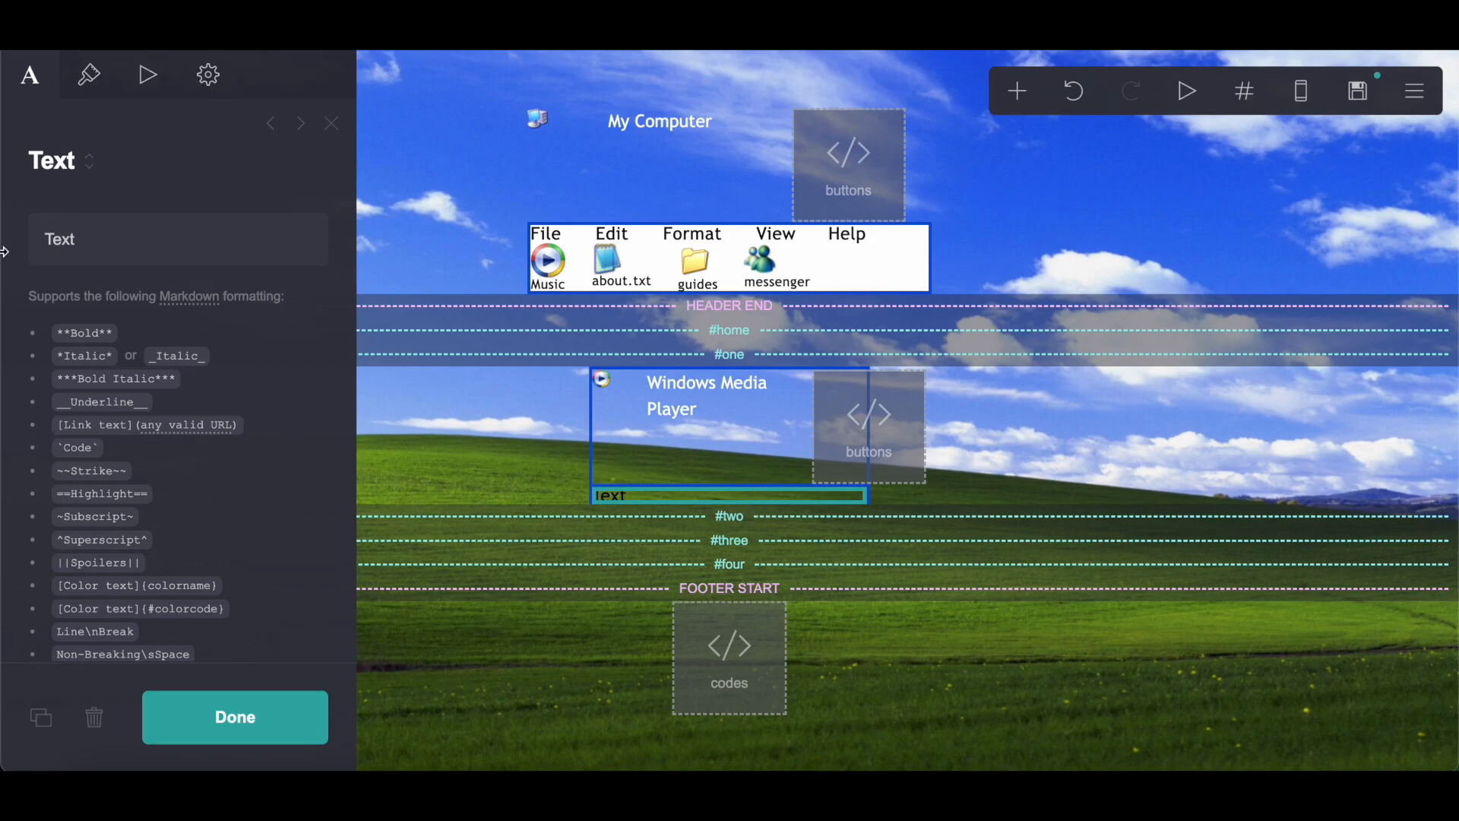
right_click(135, 232)
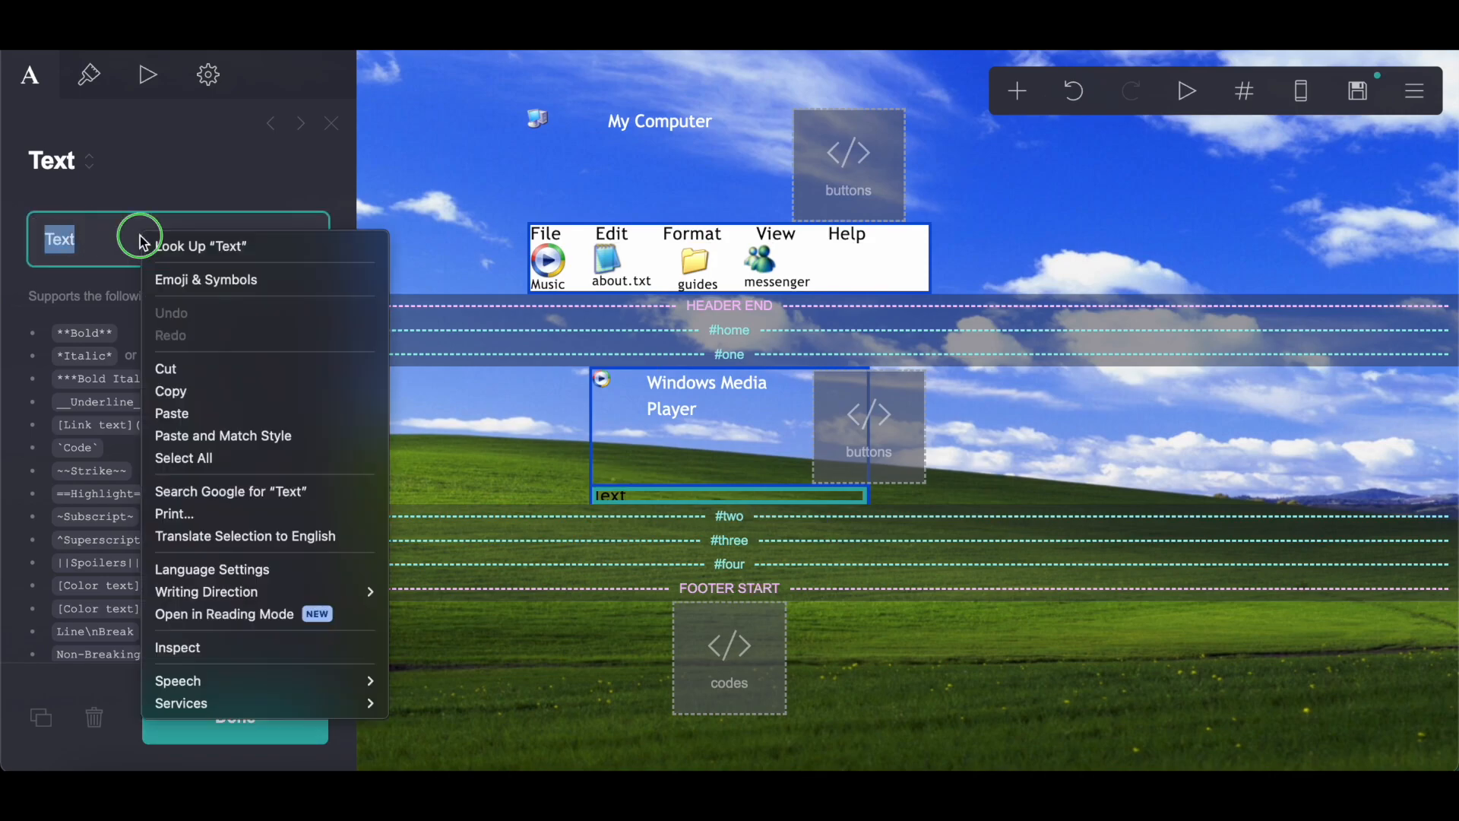
click(193, 415)
Copy the music player container's background colour #D0D4C8 from the Google Docs notes and return to Carrd
key(ctrl+Tab)
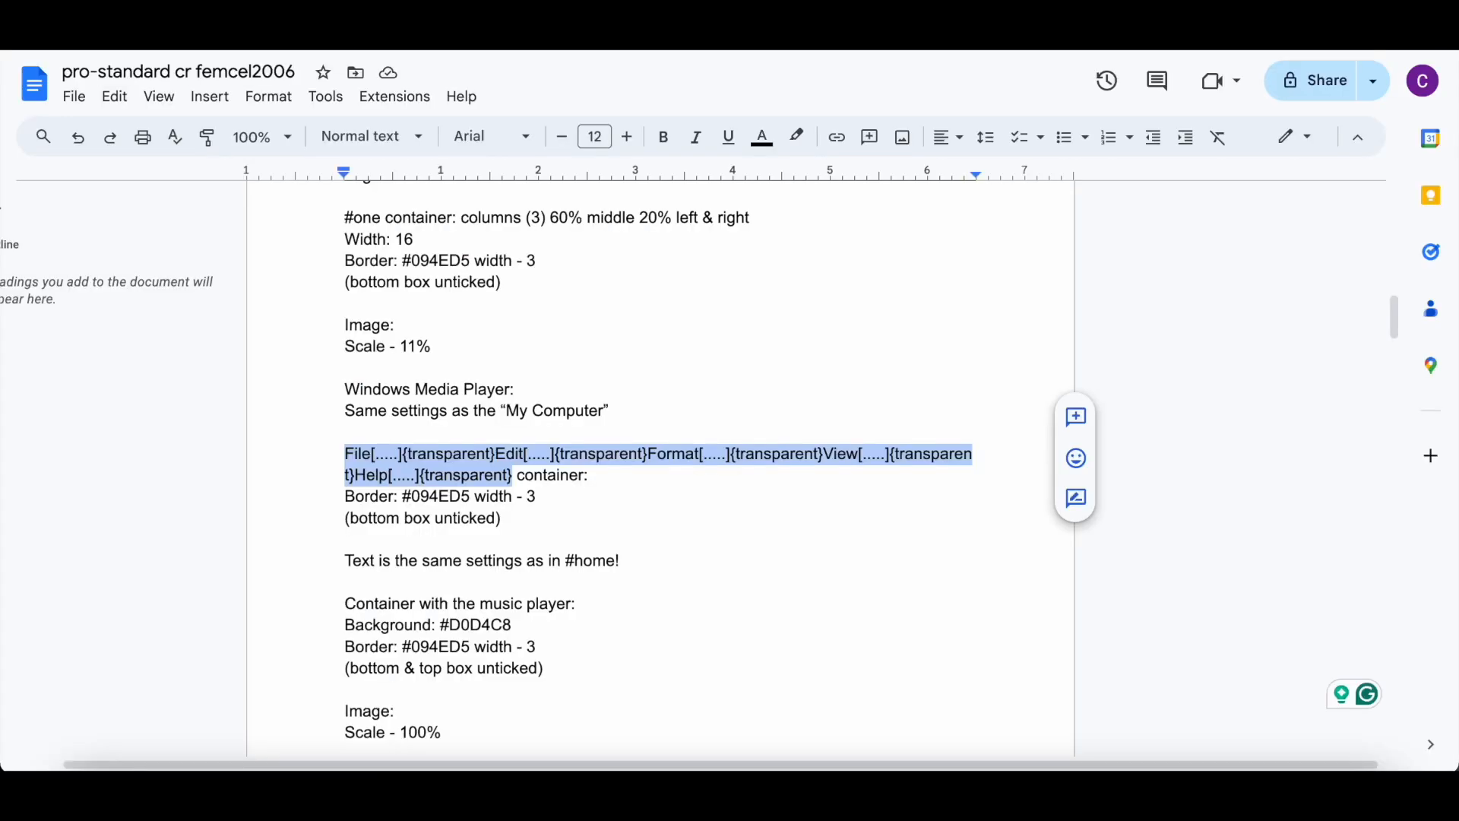
scroll(643, 636, down, 2)
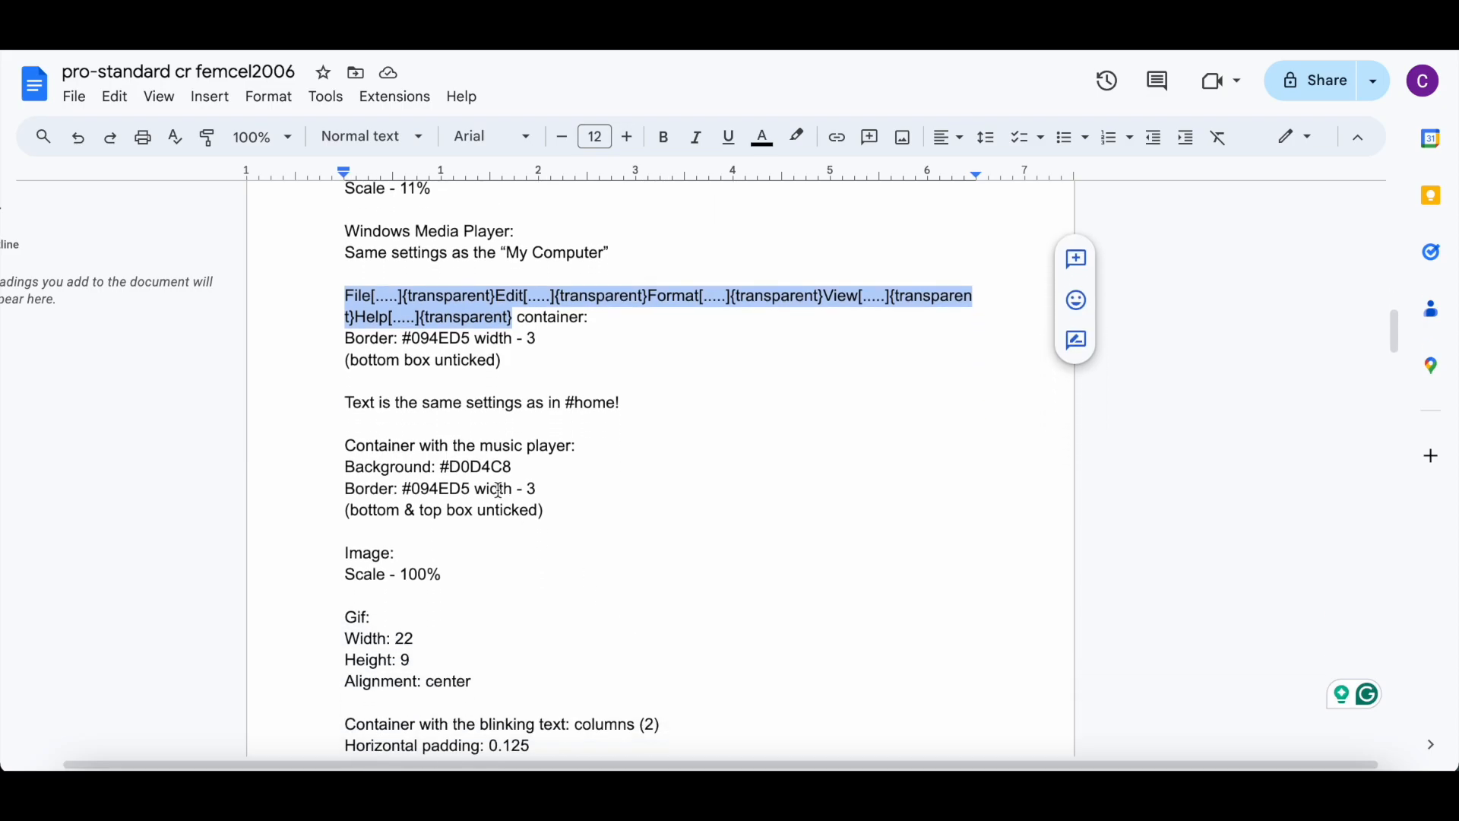
double_click(444, 466)
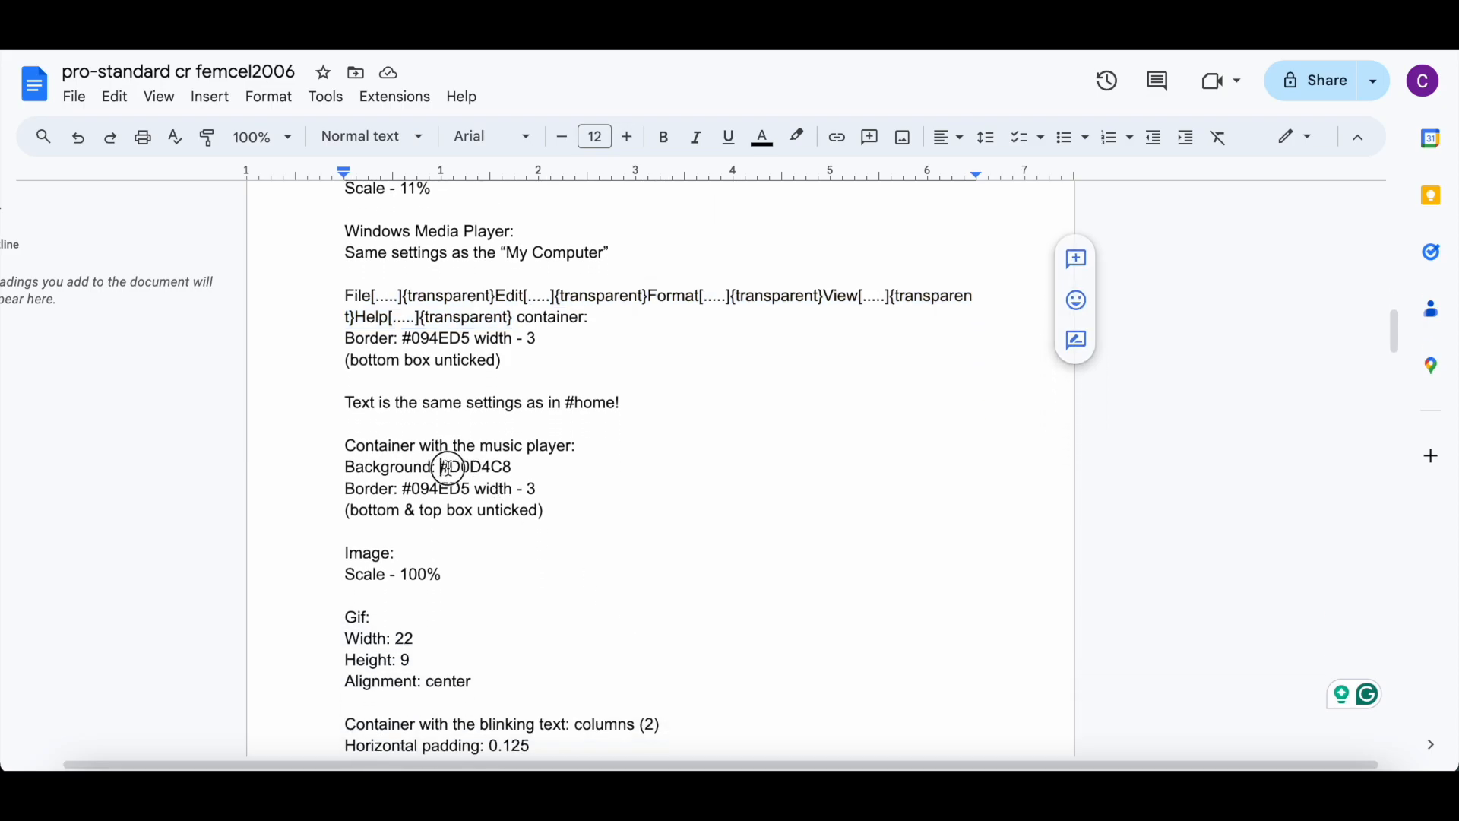
right_click(537, 466)
click(588, 291)
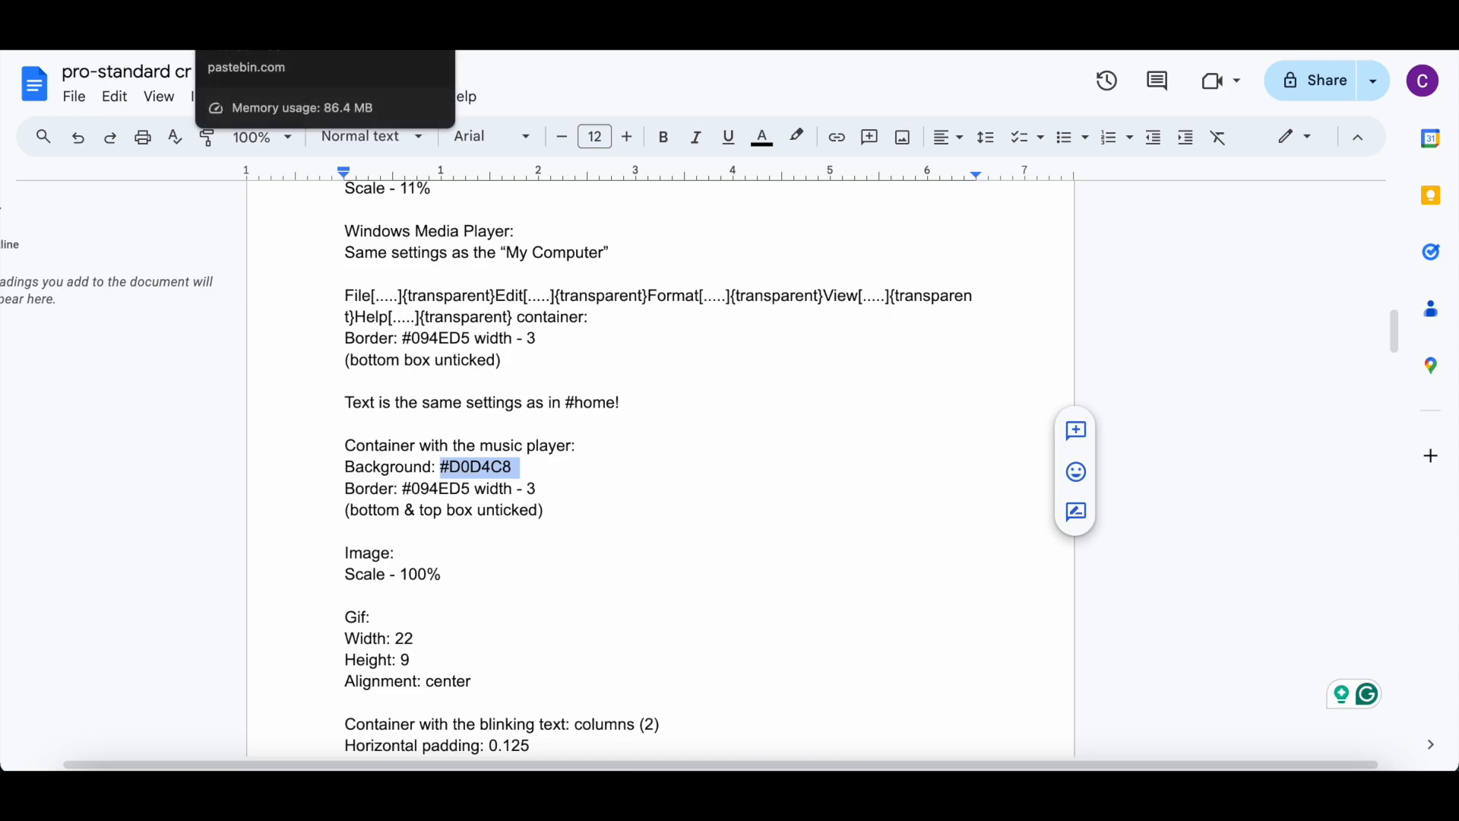
click(266, 6)
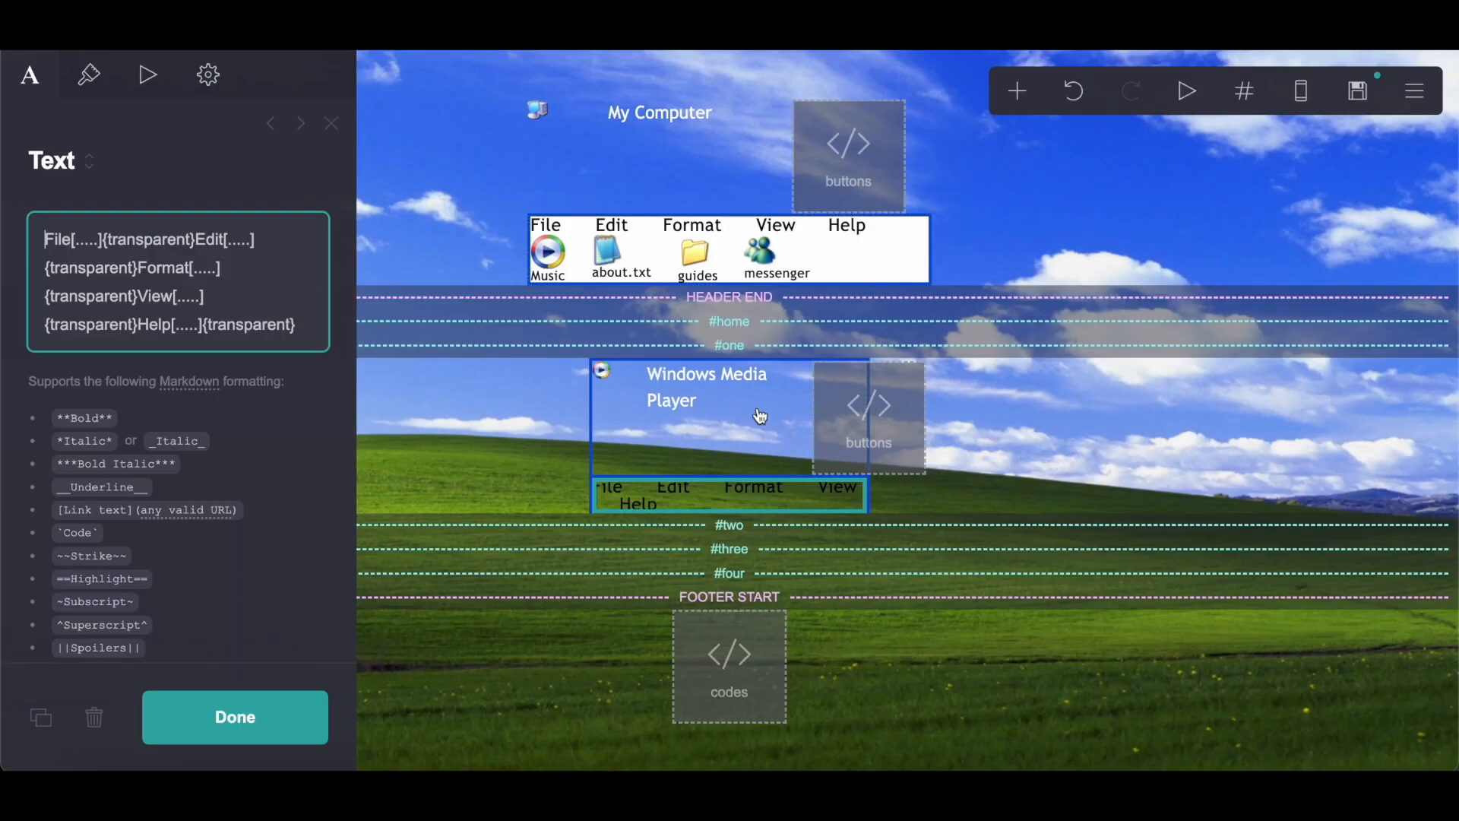
Add another container directly below the menu text container in #one and set its width to 16
click(695, 209)
click(1018, 91)
drag(836, 566, 905, 545)
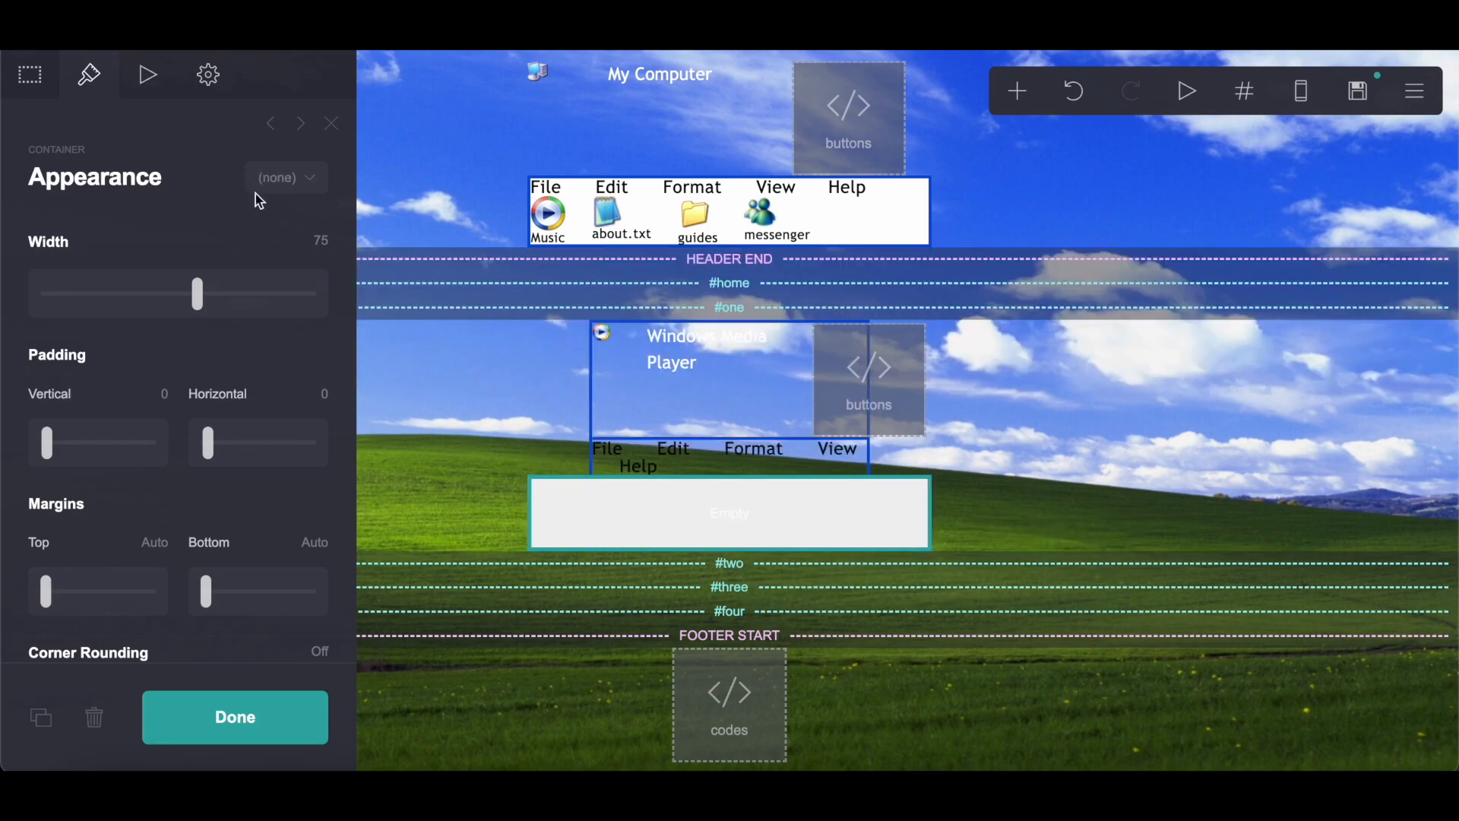
click(310, 242)
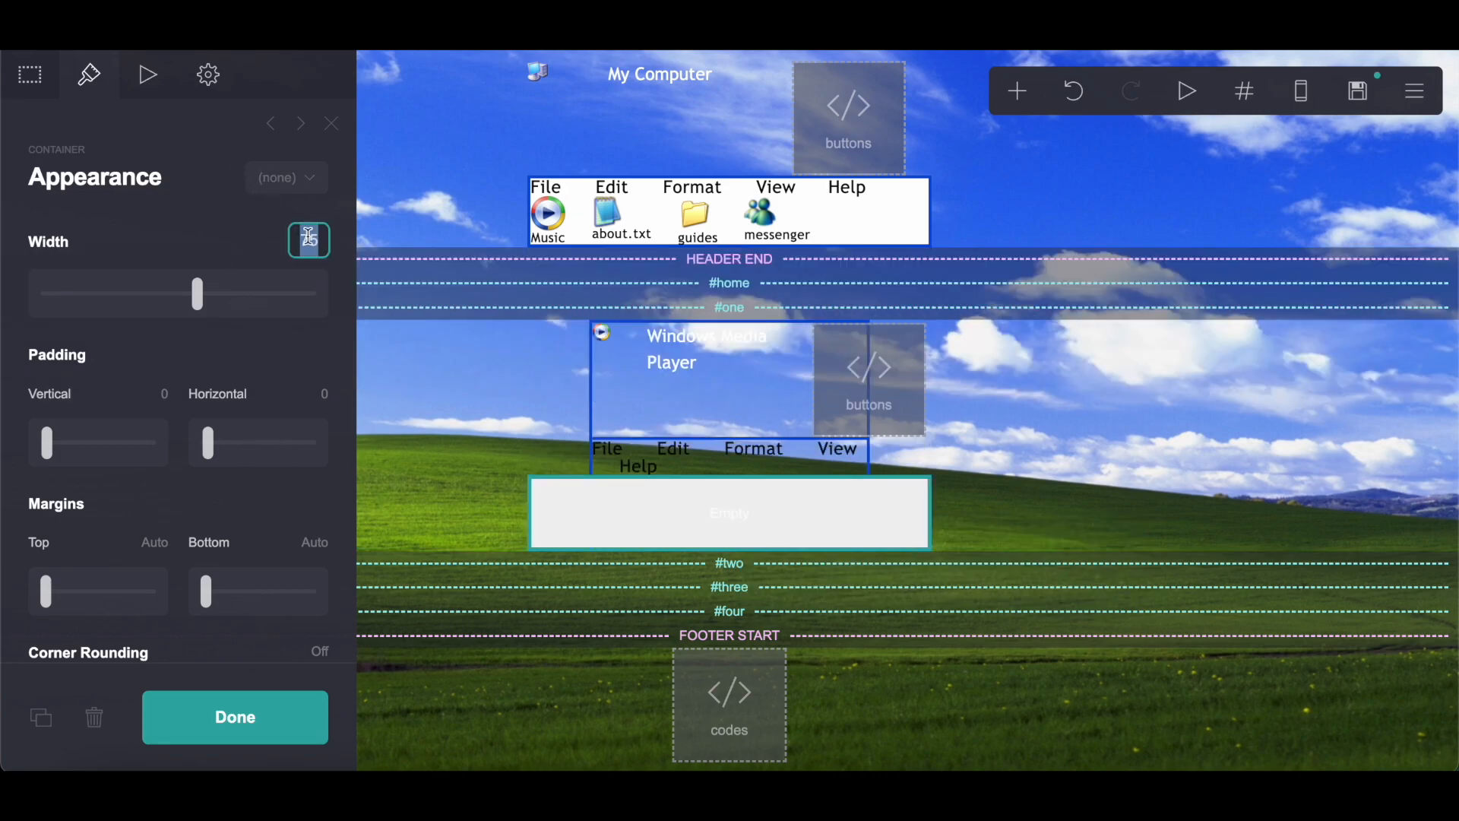
text(16)
key(Return)
Set the new container's background to the copied #D0D4C8 and turn off its top and bottom borders
scroll(228, 554, down, 10)
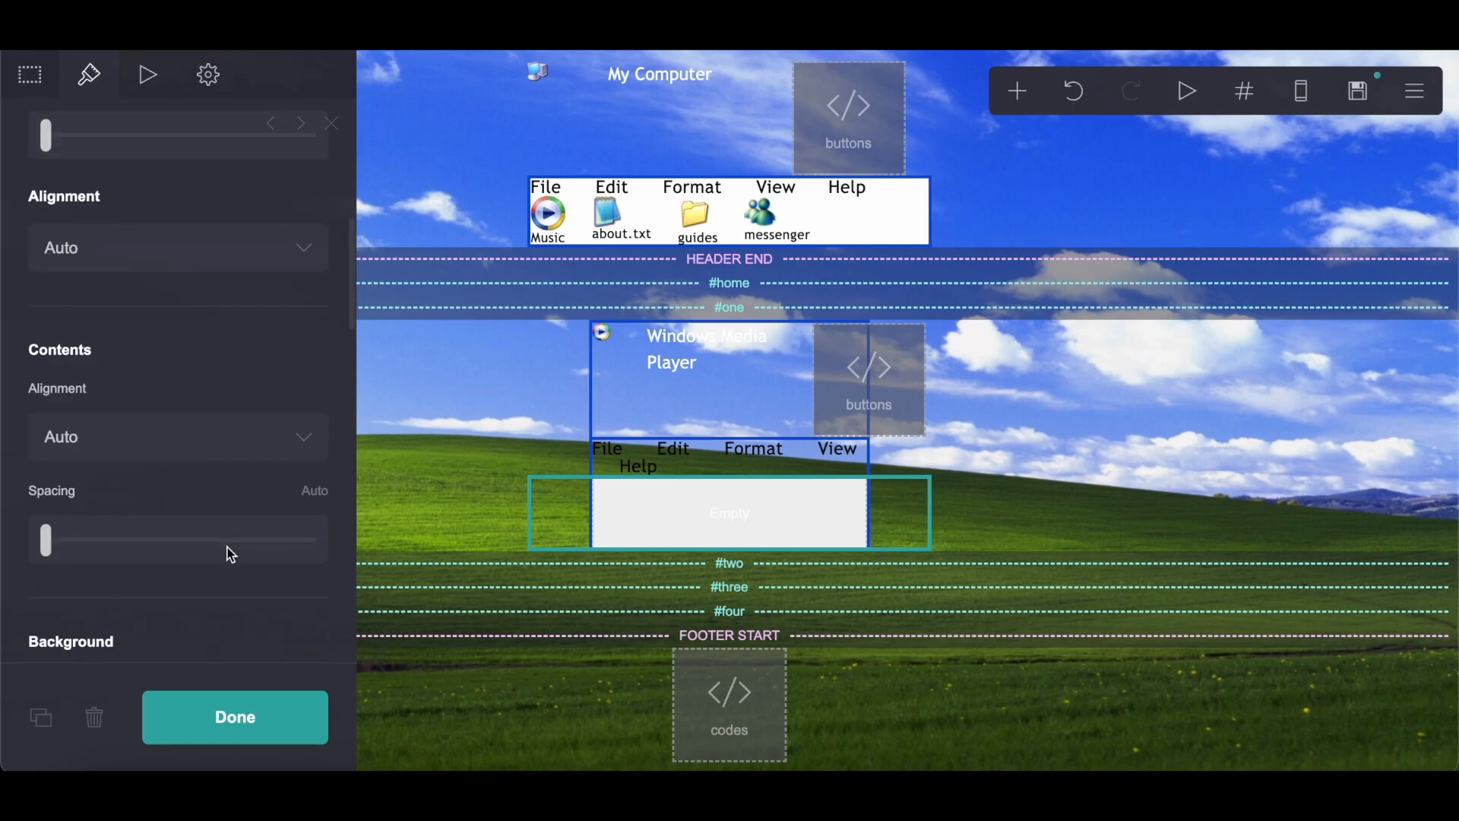
click(84, 375)
right_click(194, 378)
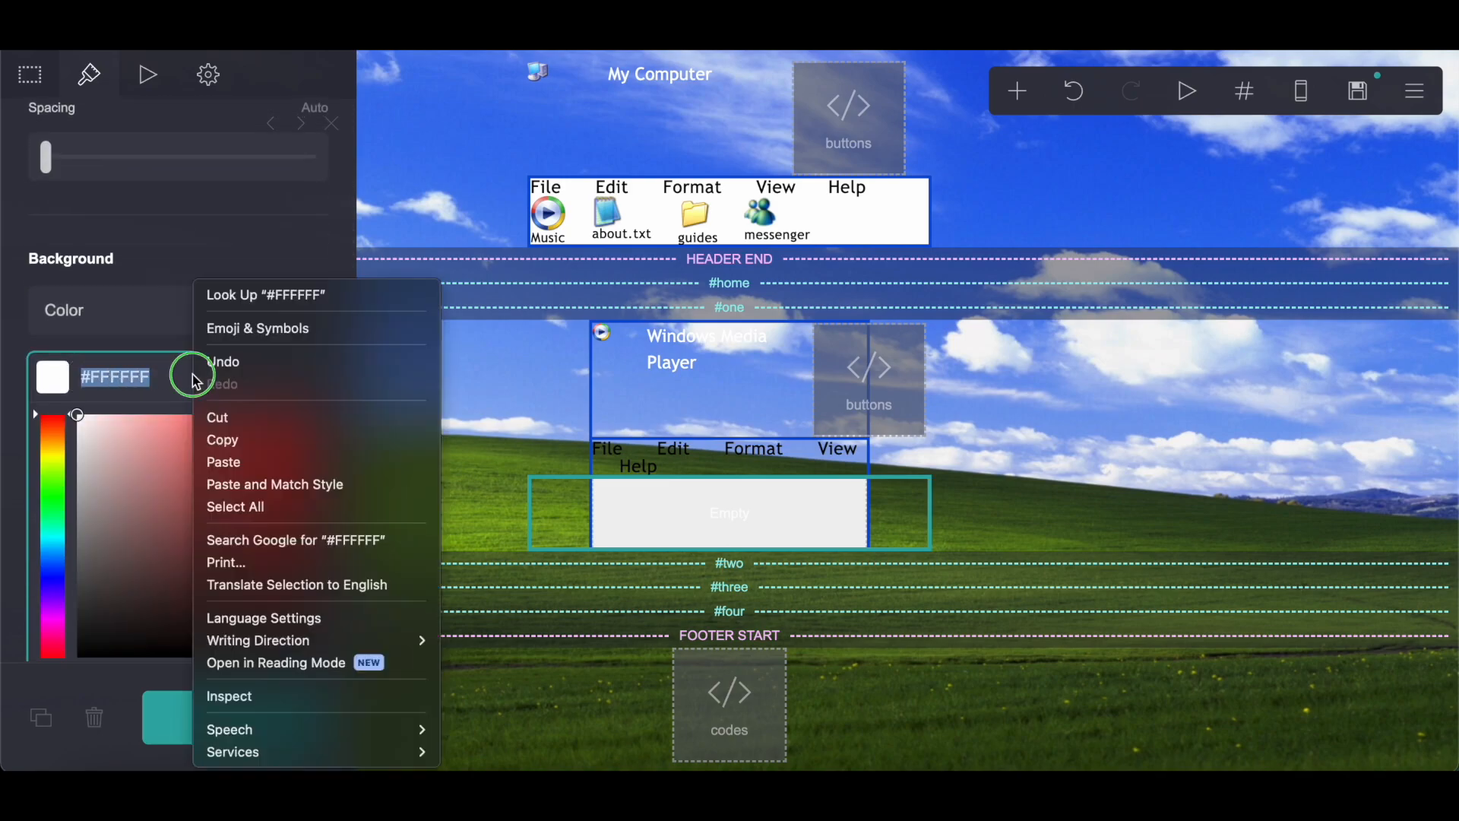
click(228, 461)
click(174, 252)
scroll(180, 256, down, 5)
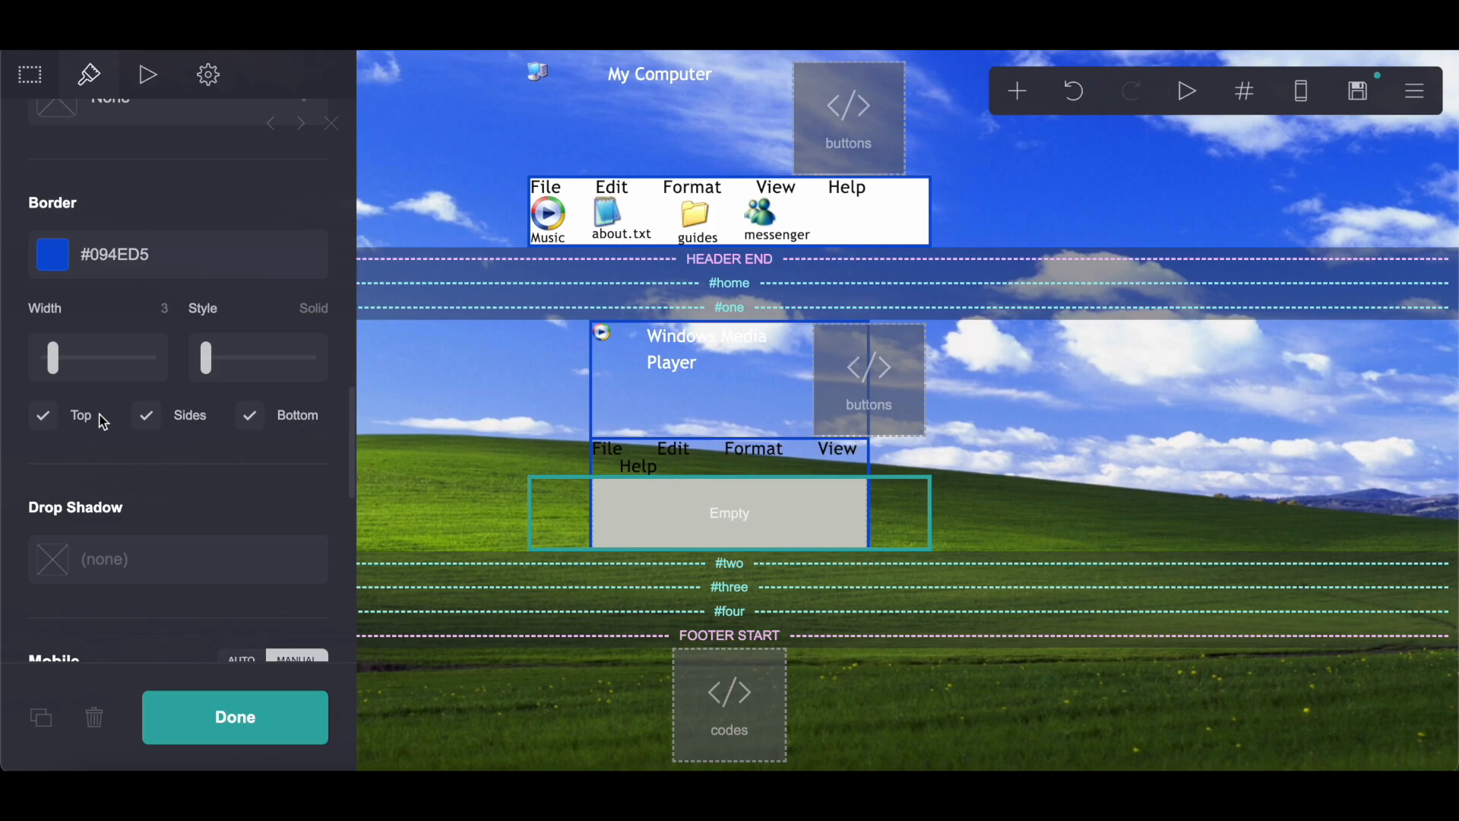
click(43, 415)
click(244, 416)
Add an Image element inside the grey container with width 22, height 9 and center alignment
click(1018, 91)
click(790, 217)
click(113, 57)
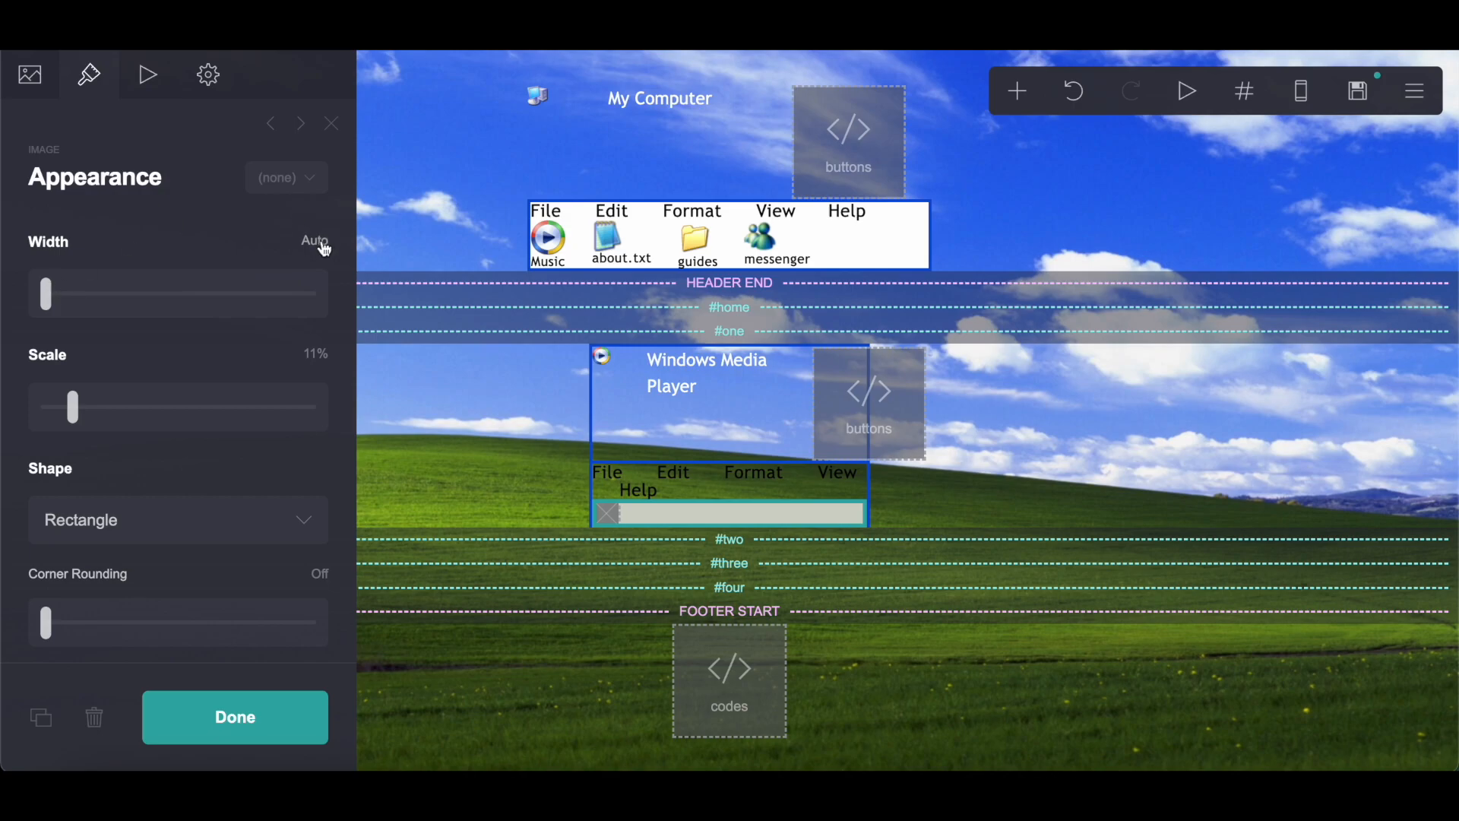
click(322, 251)
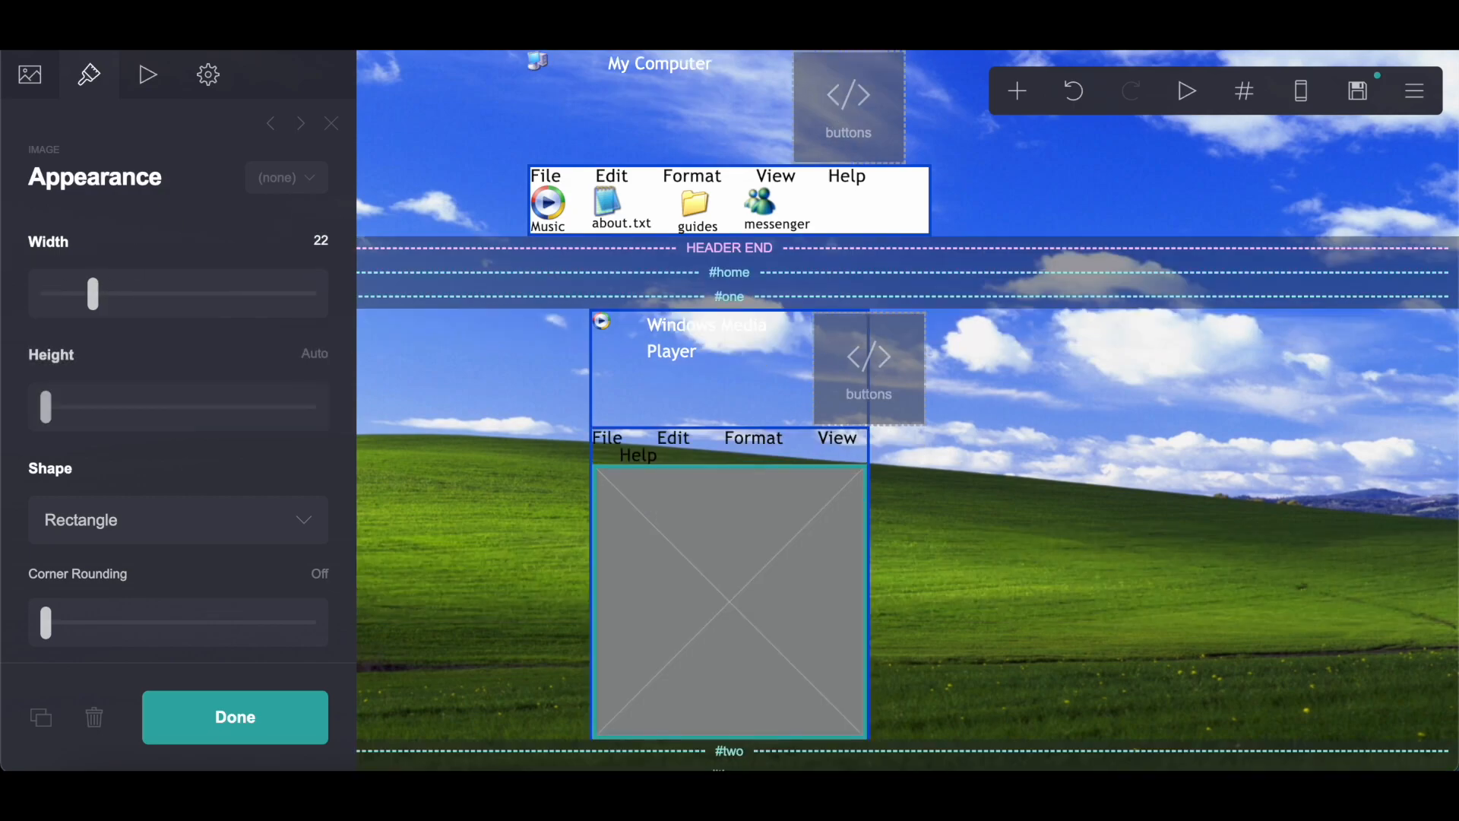
click(316, 355)
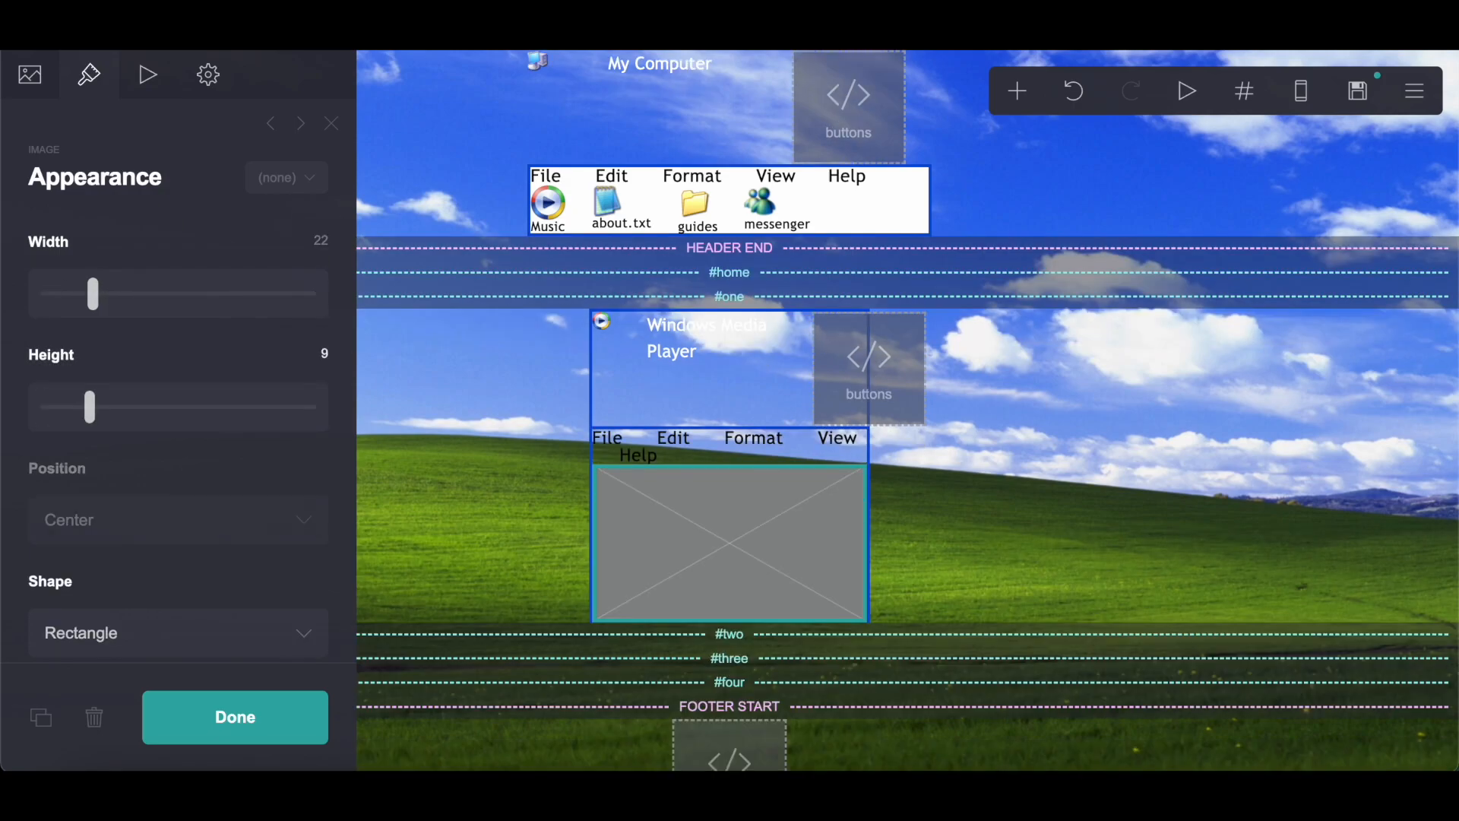
scroll(182, 380, down, 3)
scroll(97, 363, down, 4)
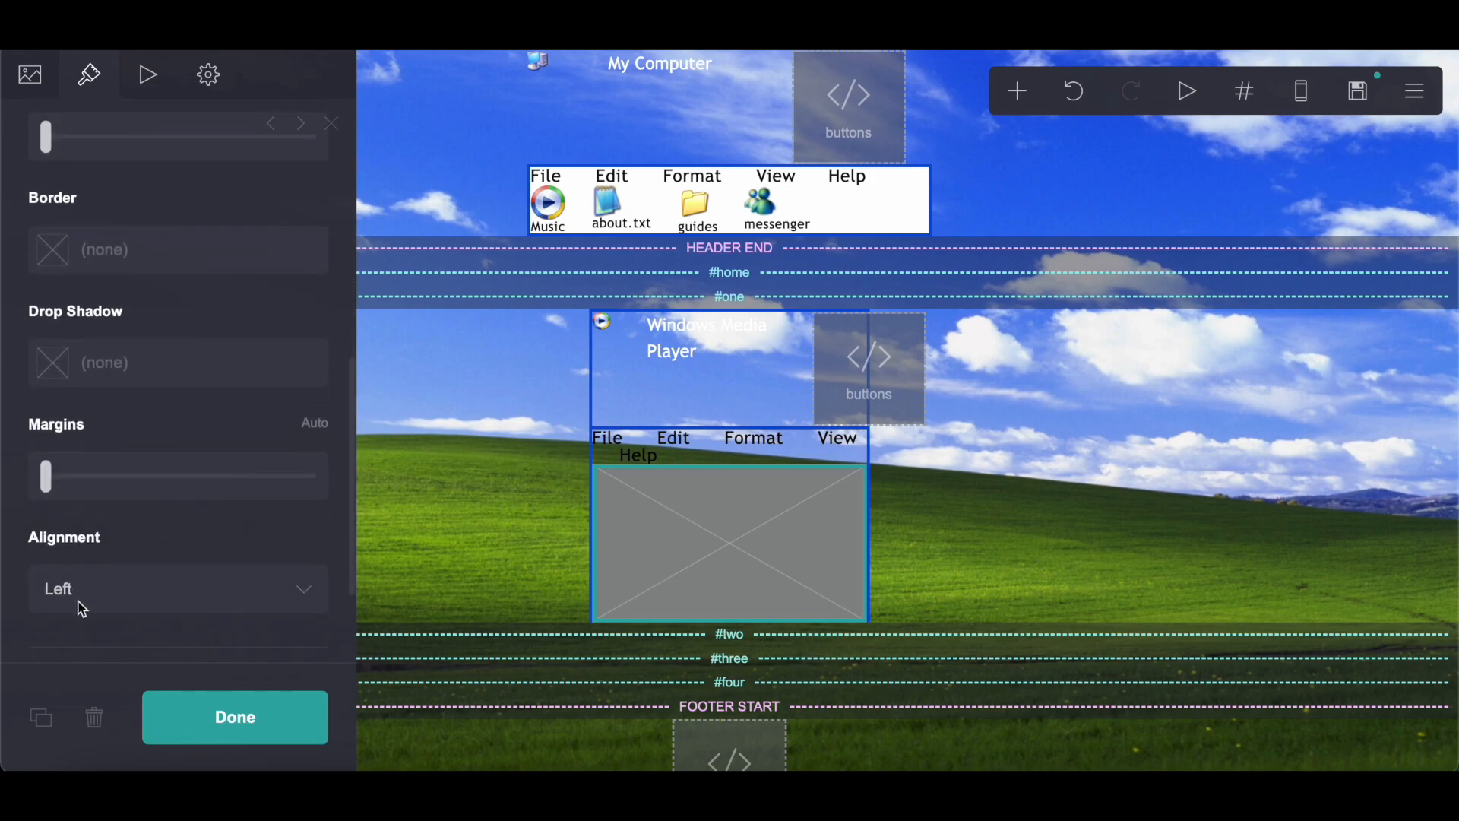
click(79, 600)
click(76, 619)
Upload the GIF 9030f9752bd...a836ce66.gif from Downloads into the new Image element
click(31, 74)
scroll(197, 247, up, 2)
scroll(198, 247, up, 5)
click(199, 319)
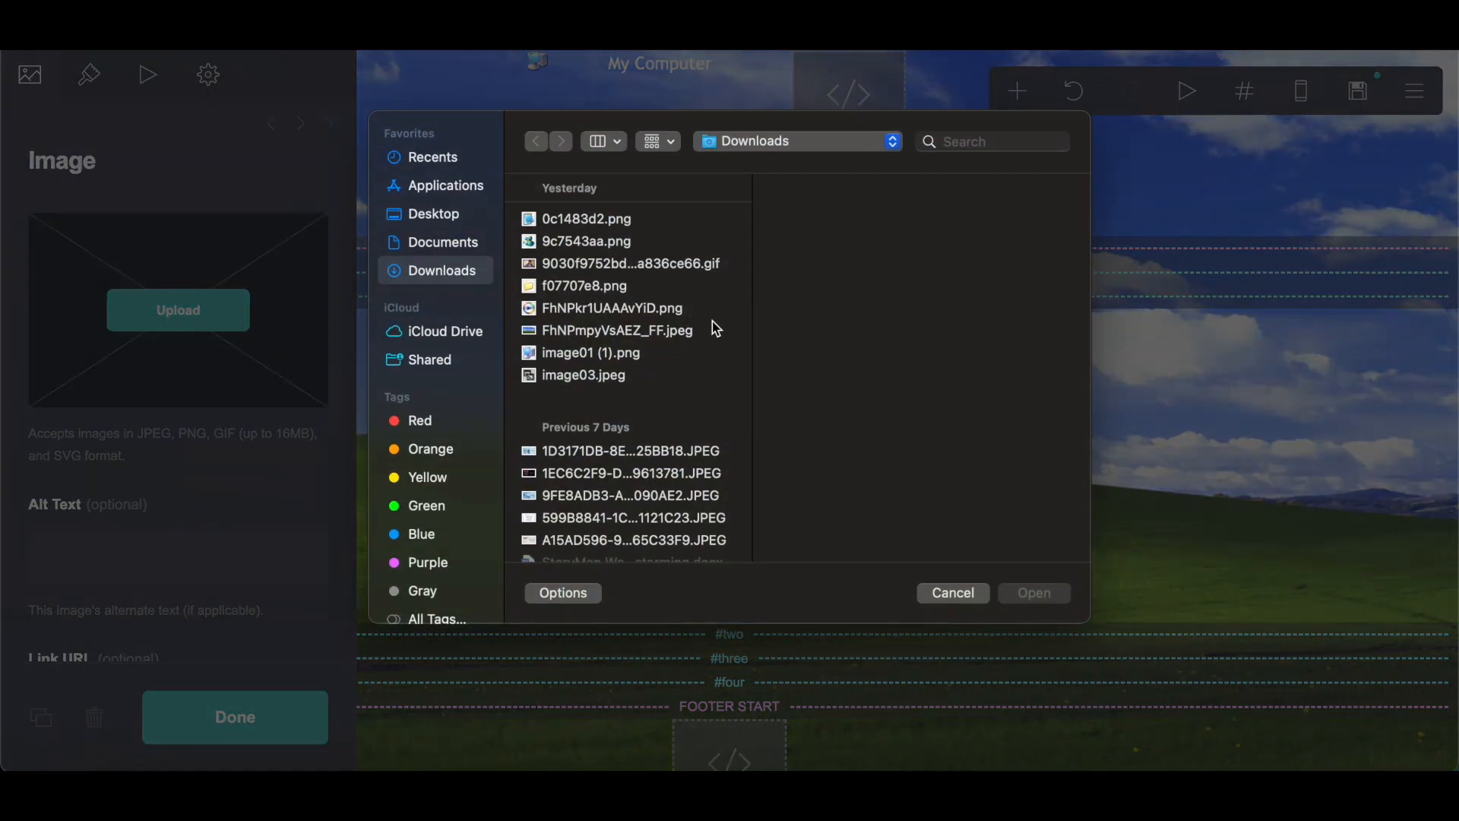
click(711, 264)
click(1035, 594)
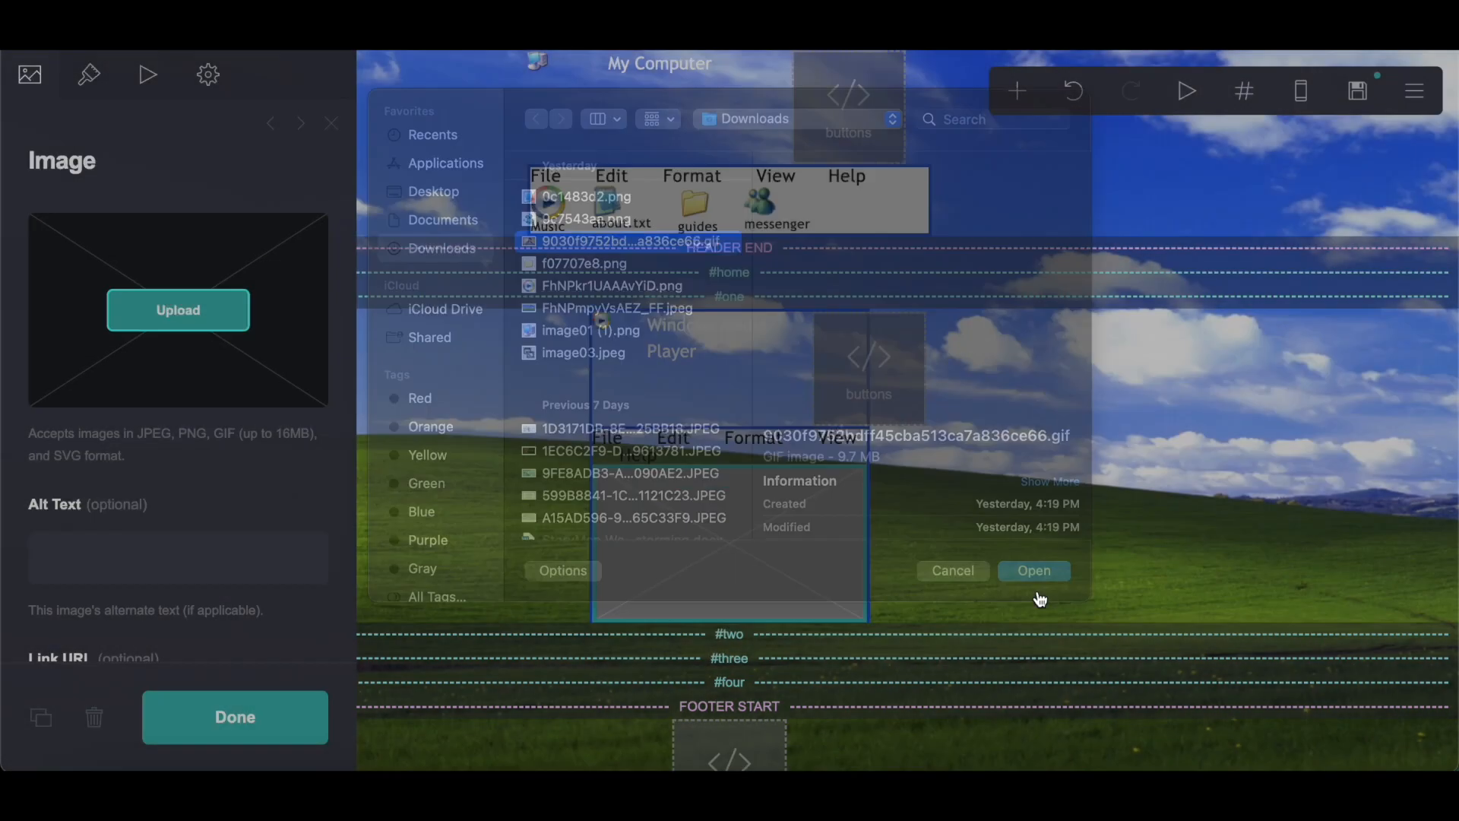
Add an Embed element below the GIF and label it "music"
click(1017, 91)
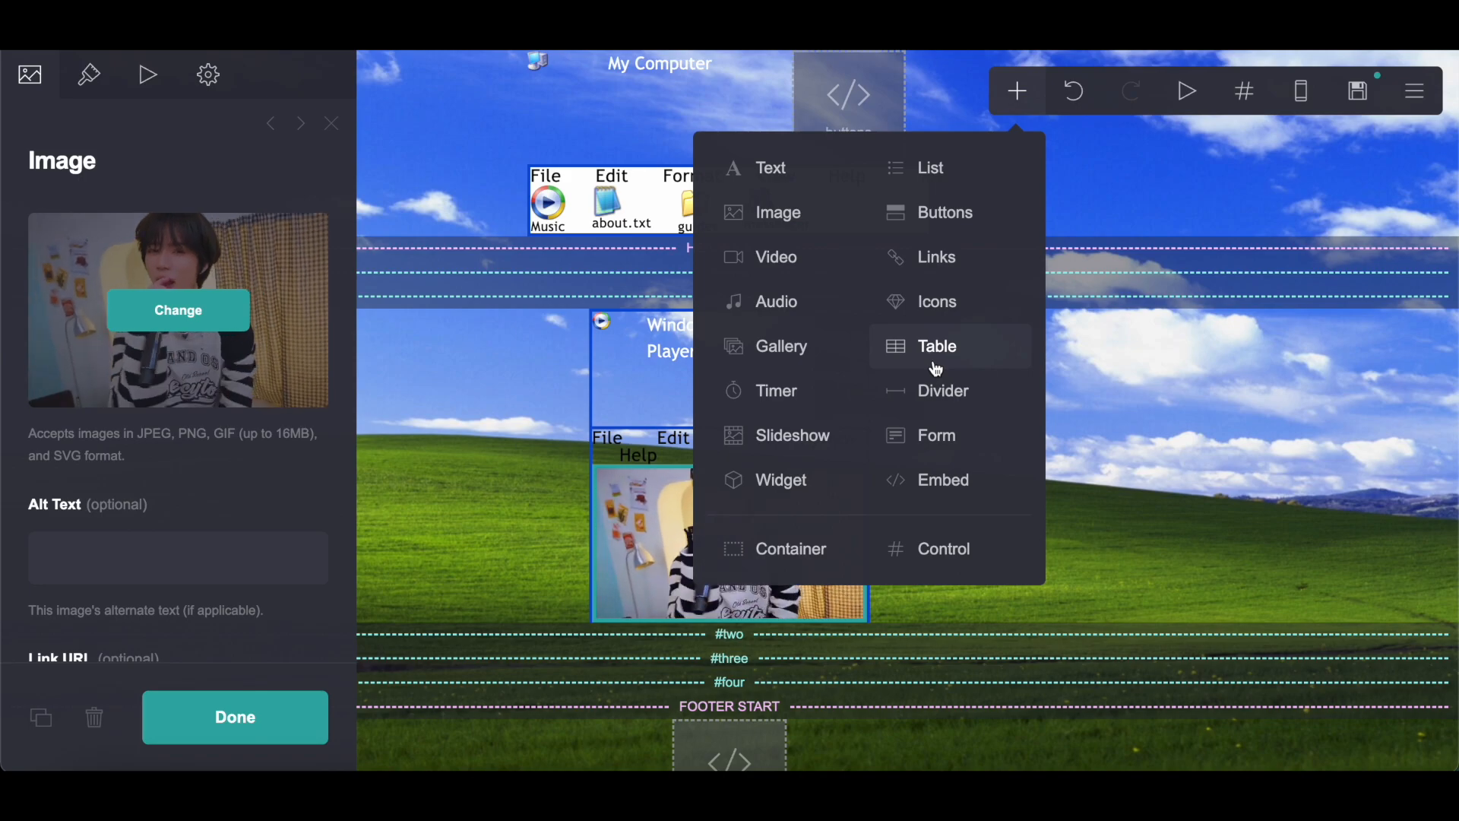
click(950, 482)
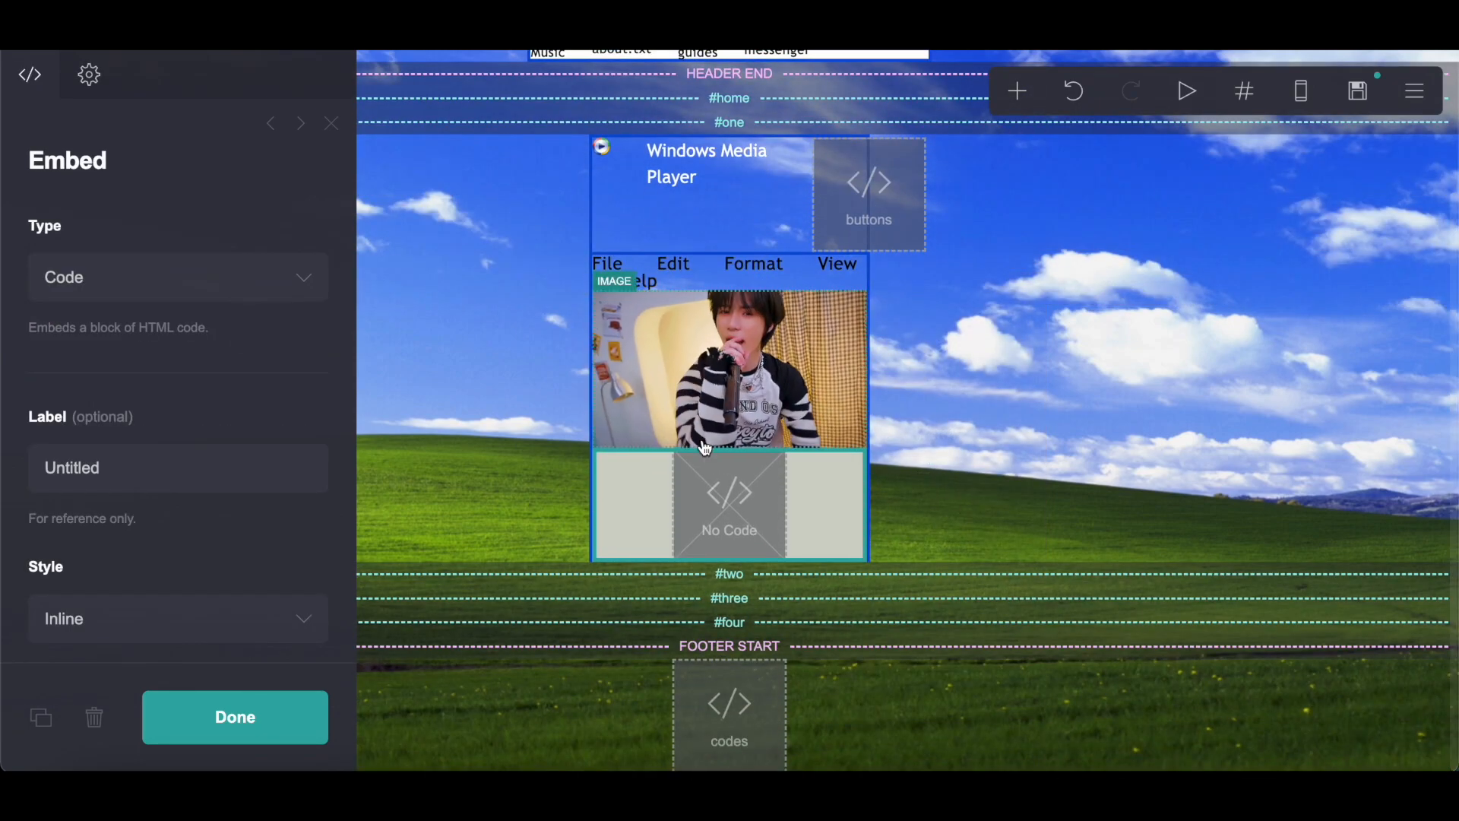
click(122, 467)
double_click(124, 465)
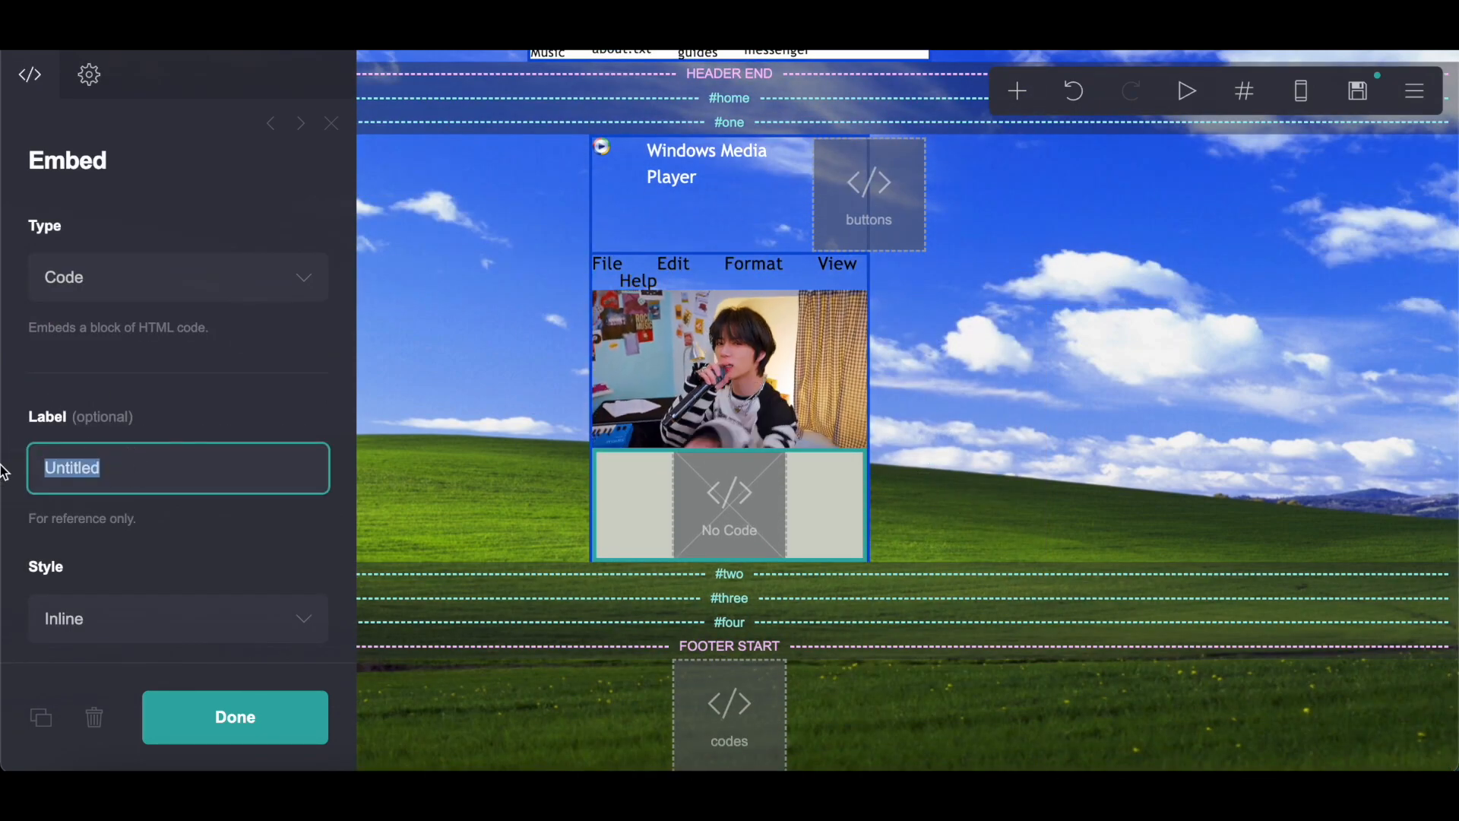
text(music)
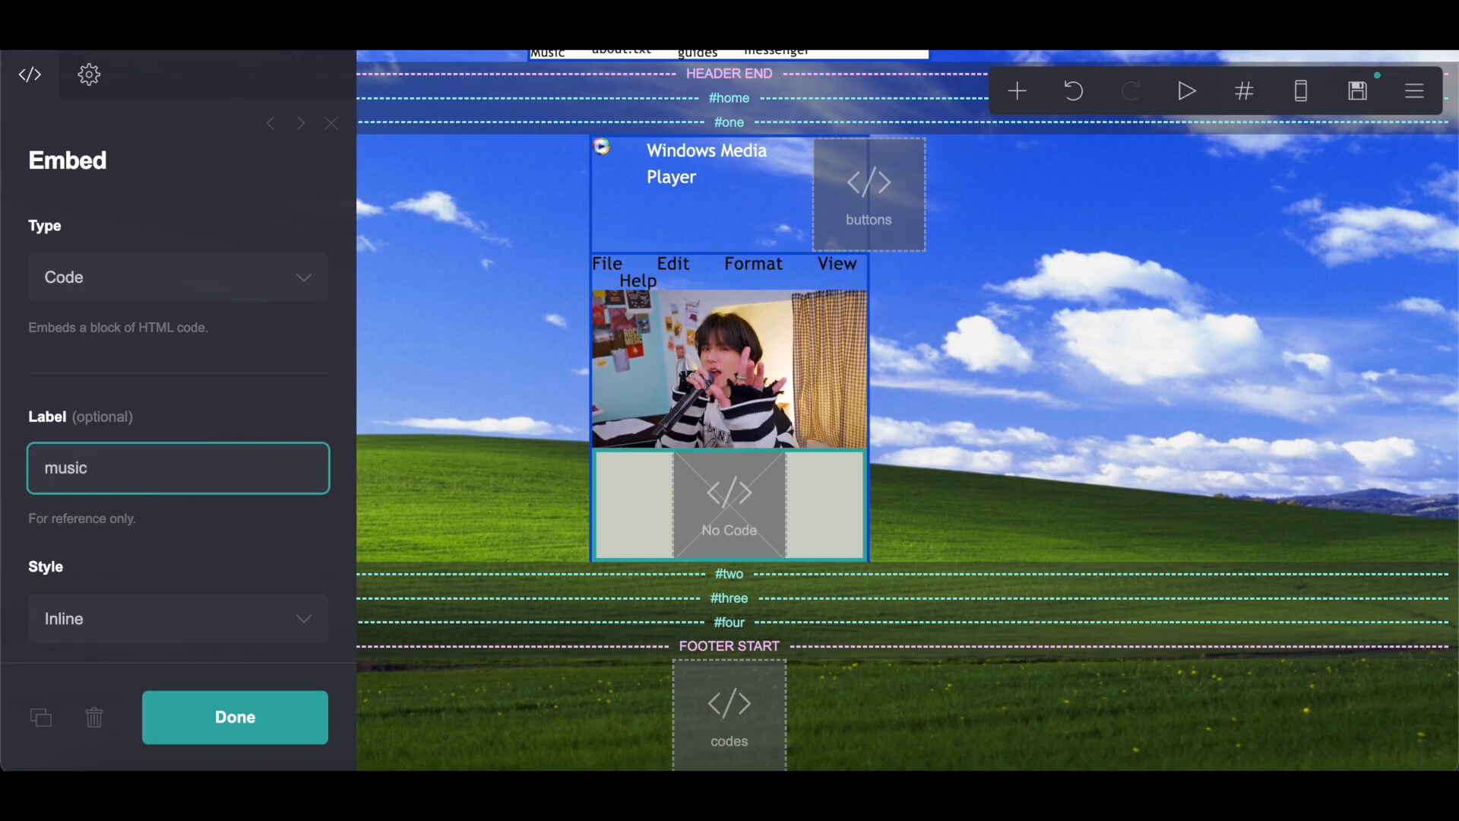
key(Return)
Check the settings of the image above the GIF in the finished reference site and the notes
click(605, 475)
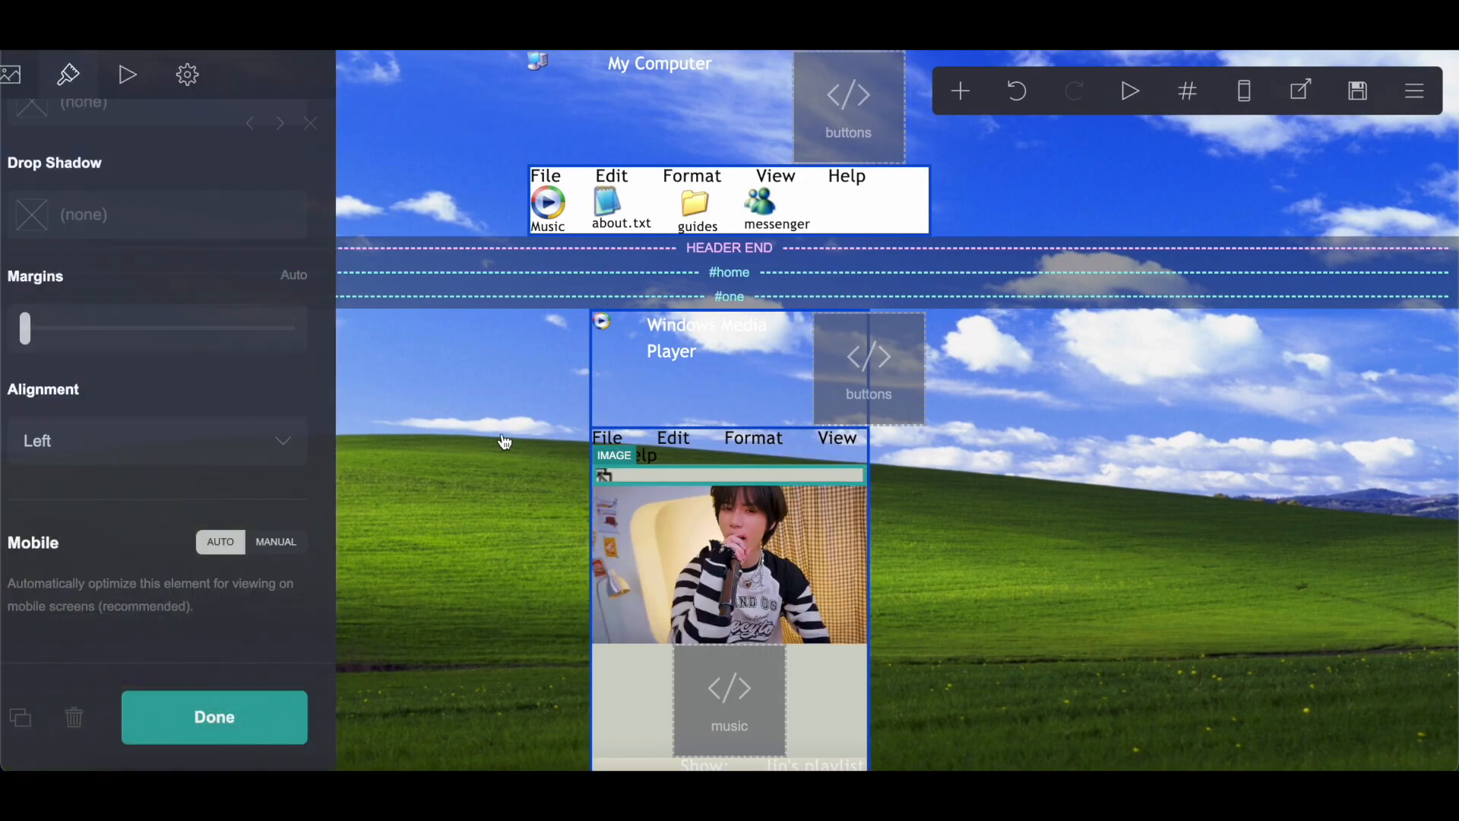
scroll(124, 218, up, 5)
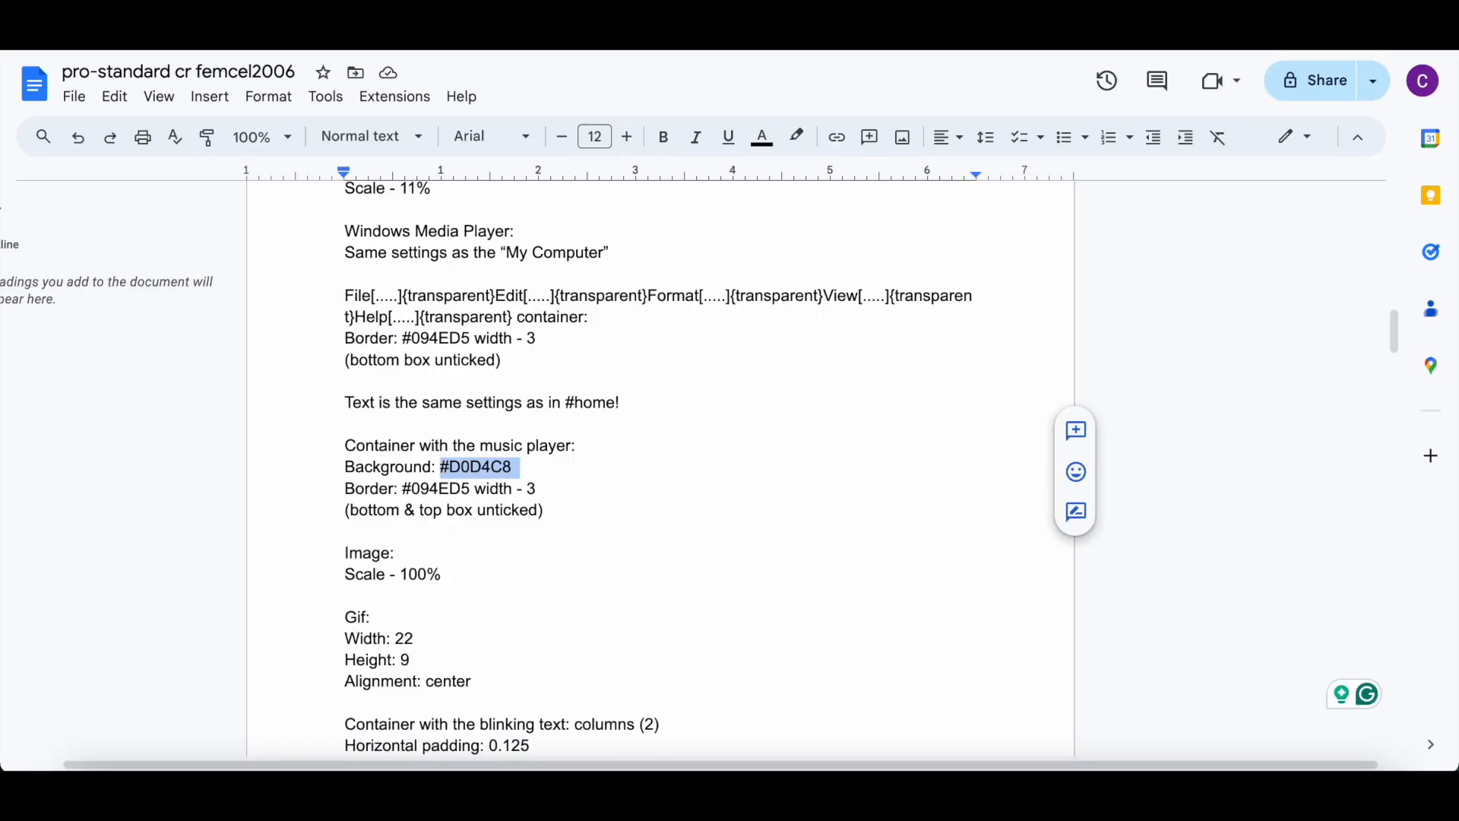
click(494, 38)
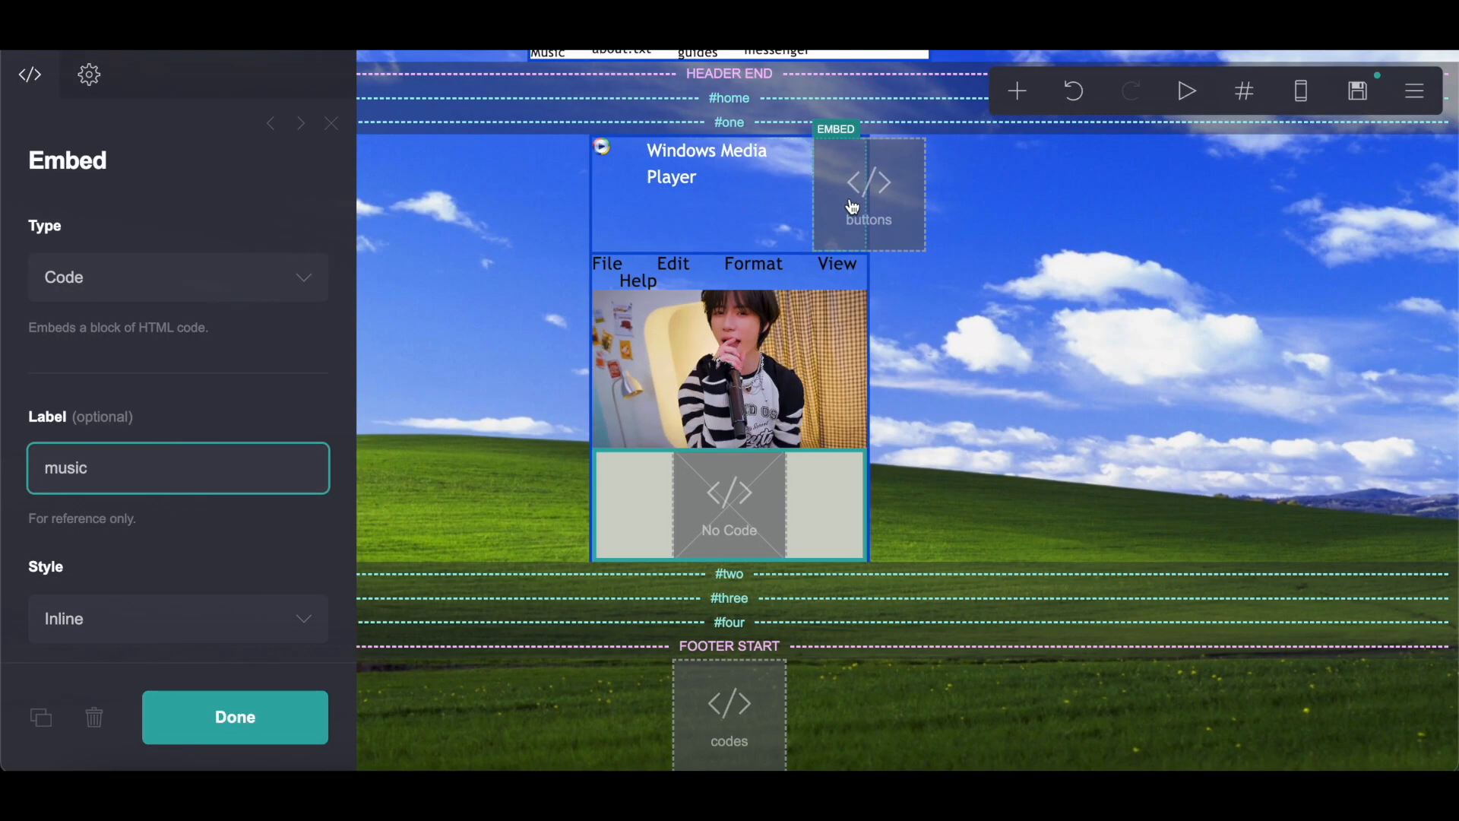
Add an Image element above the GIF in the grey container and set its scale to 100%
click(612, 148)
click(1018, 91)
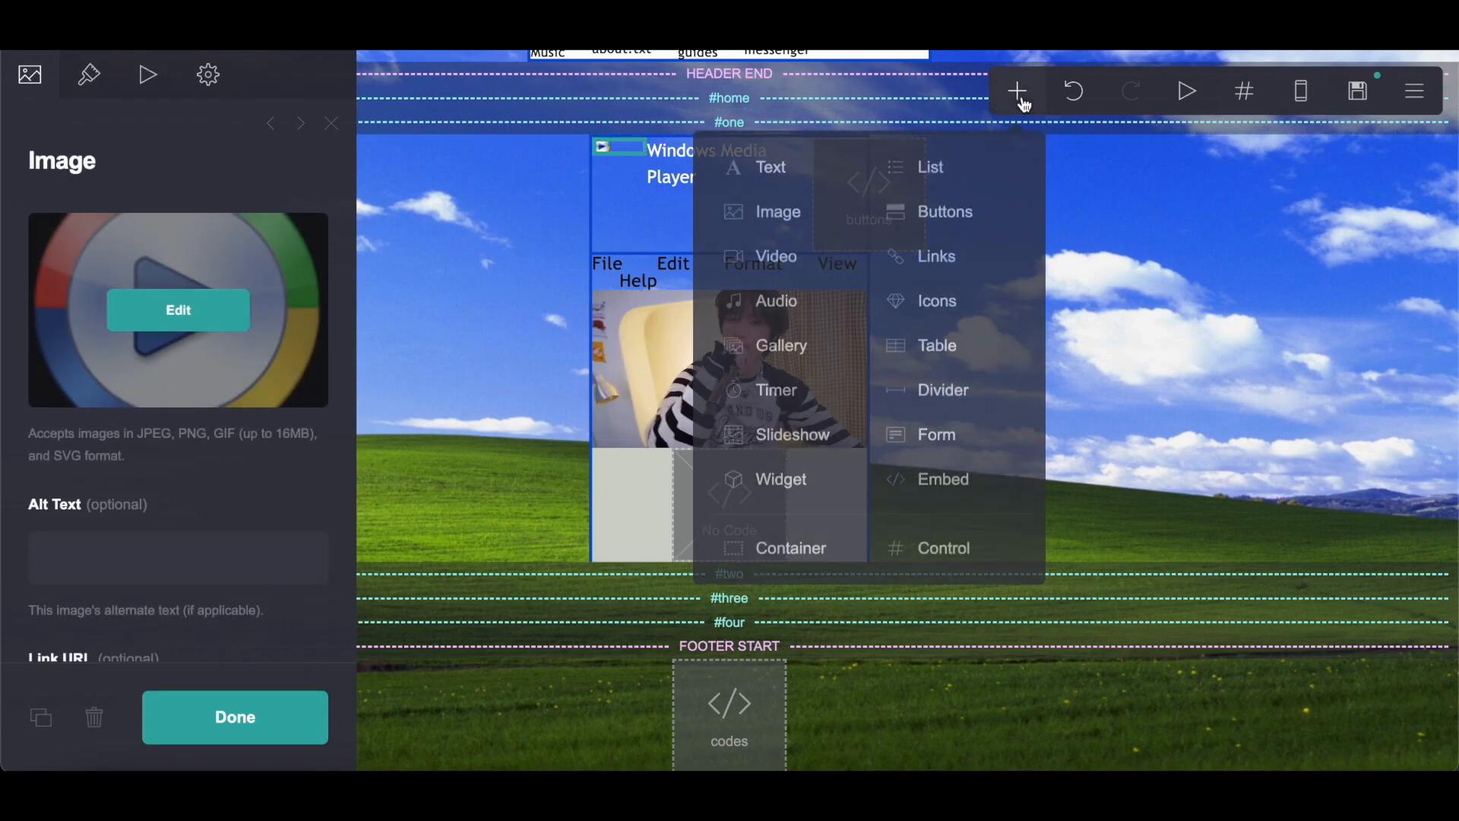
click(806, 223)
drag(619, 345, 635, 484)
click(88, 75)
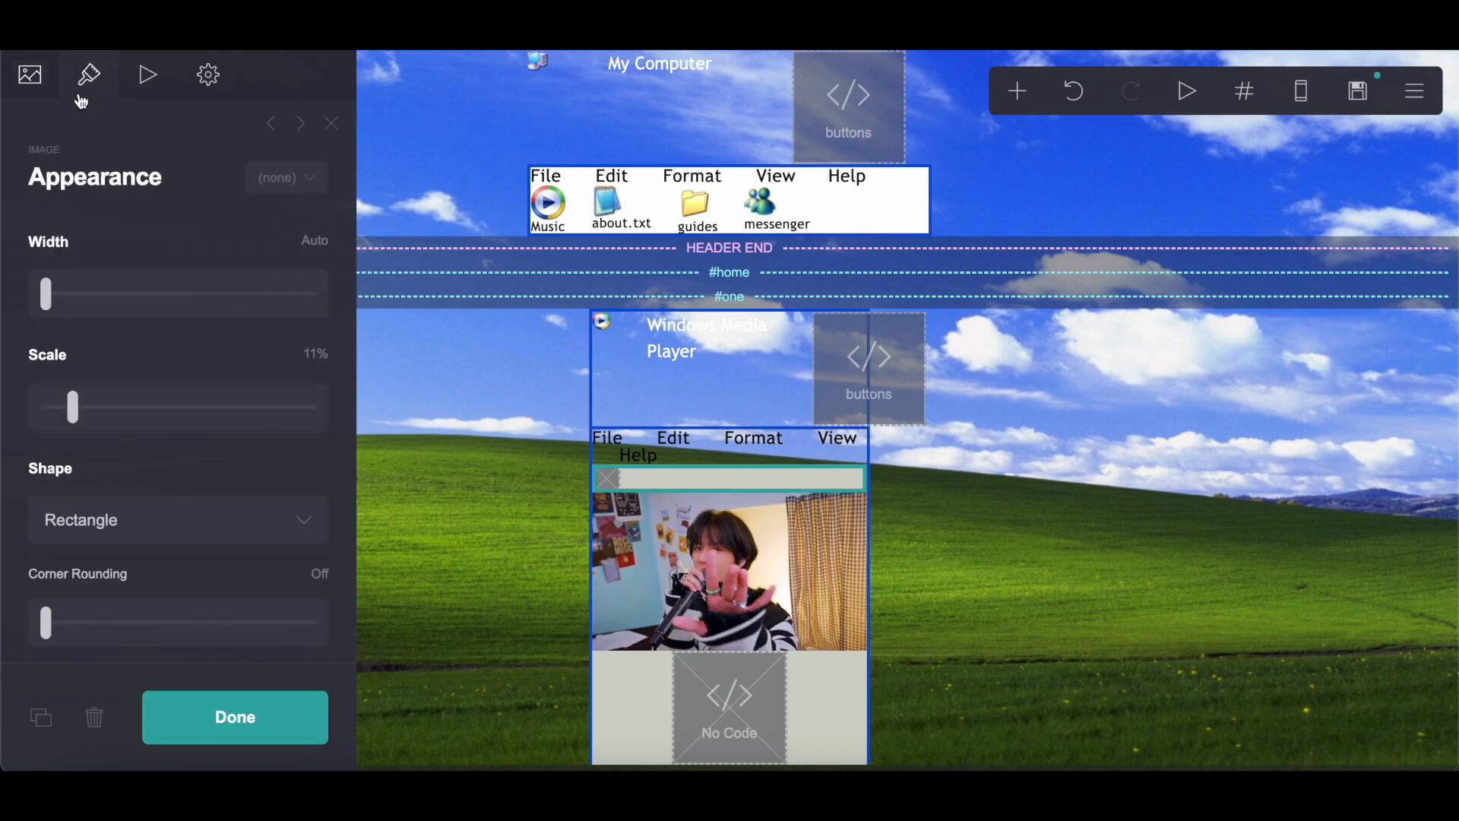
drag(72, 404, 320, 404)
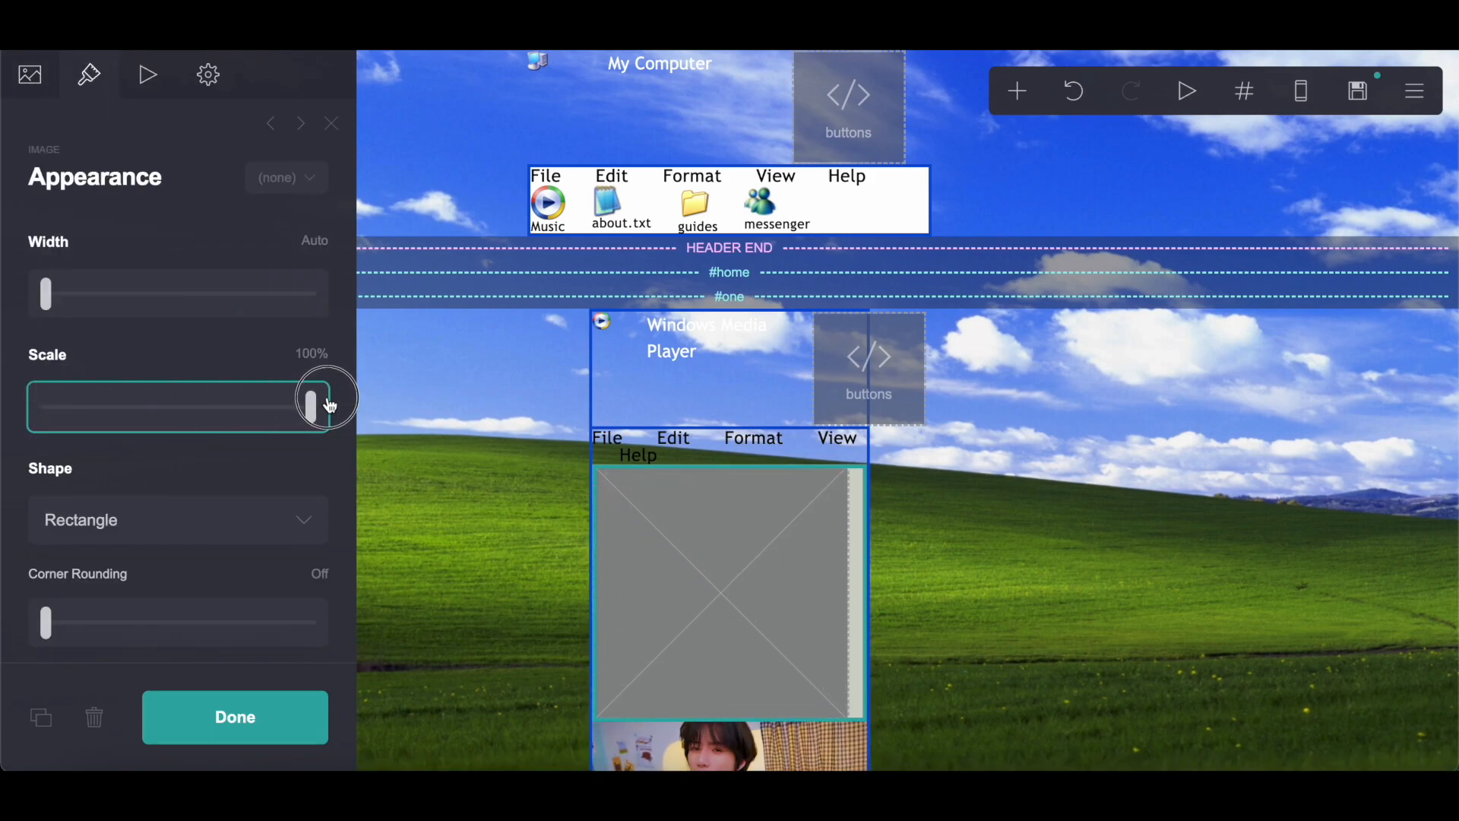
Upload image03.jpeg from Downloads into the Image element above the GIF
click(30, 75)
click(147, 288)
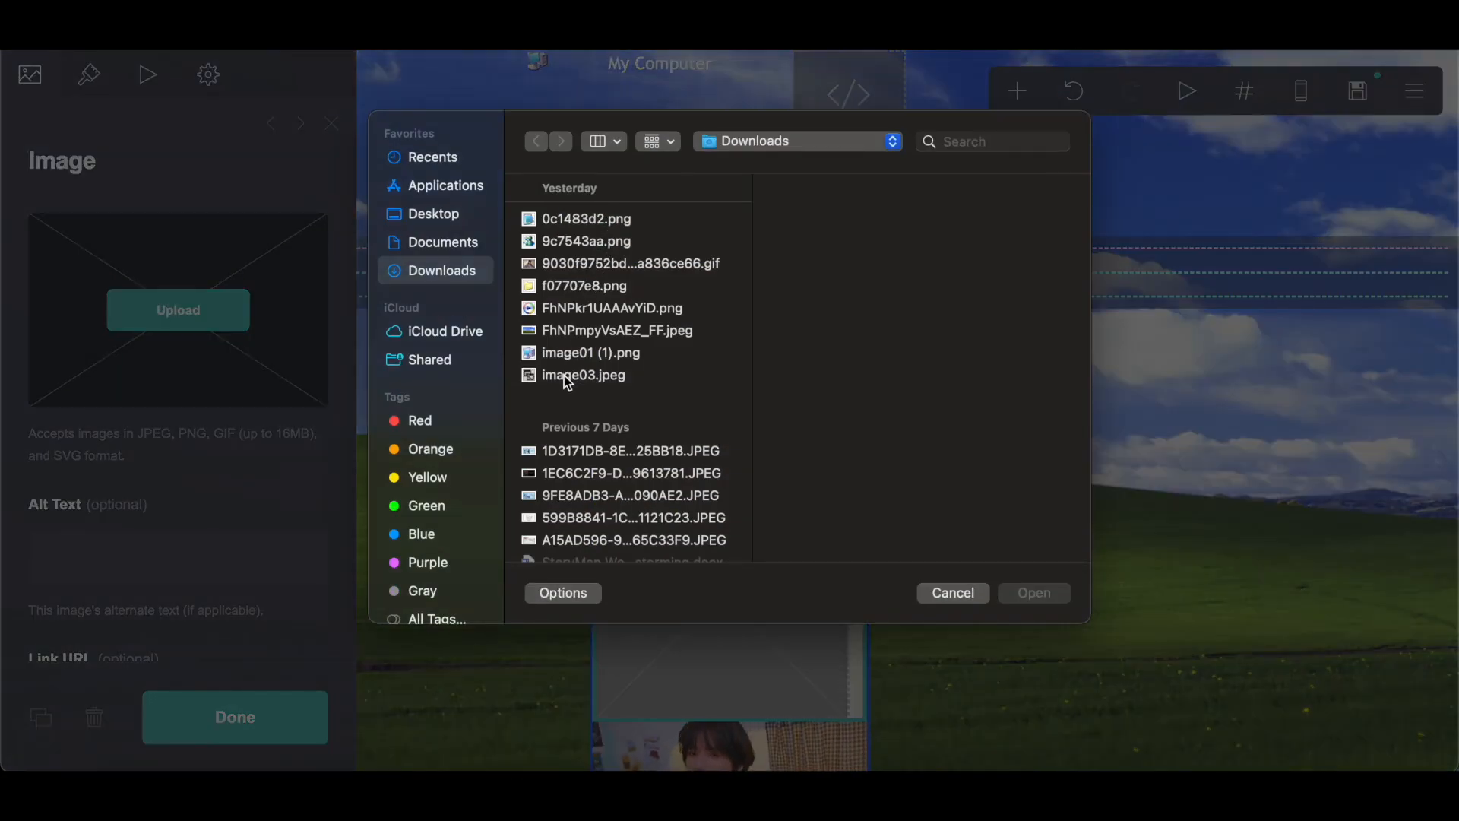
click(573, 375)
click(1030, 596)
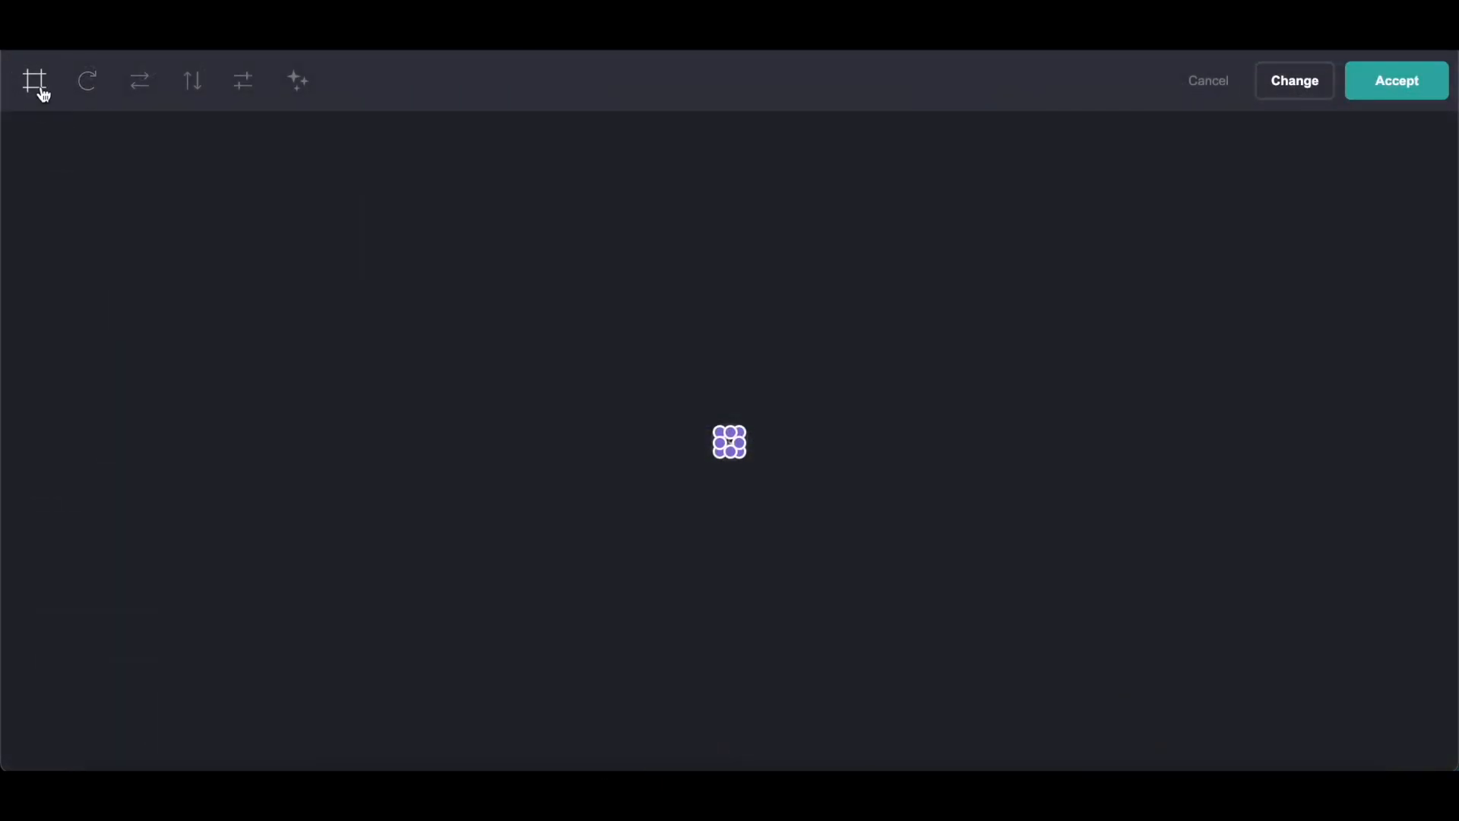
Accept the uploaded image as is for the Image element above the GIF
click(1380, 83)
scroll(1110, 413, down, 3)
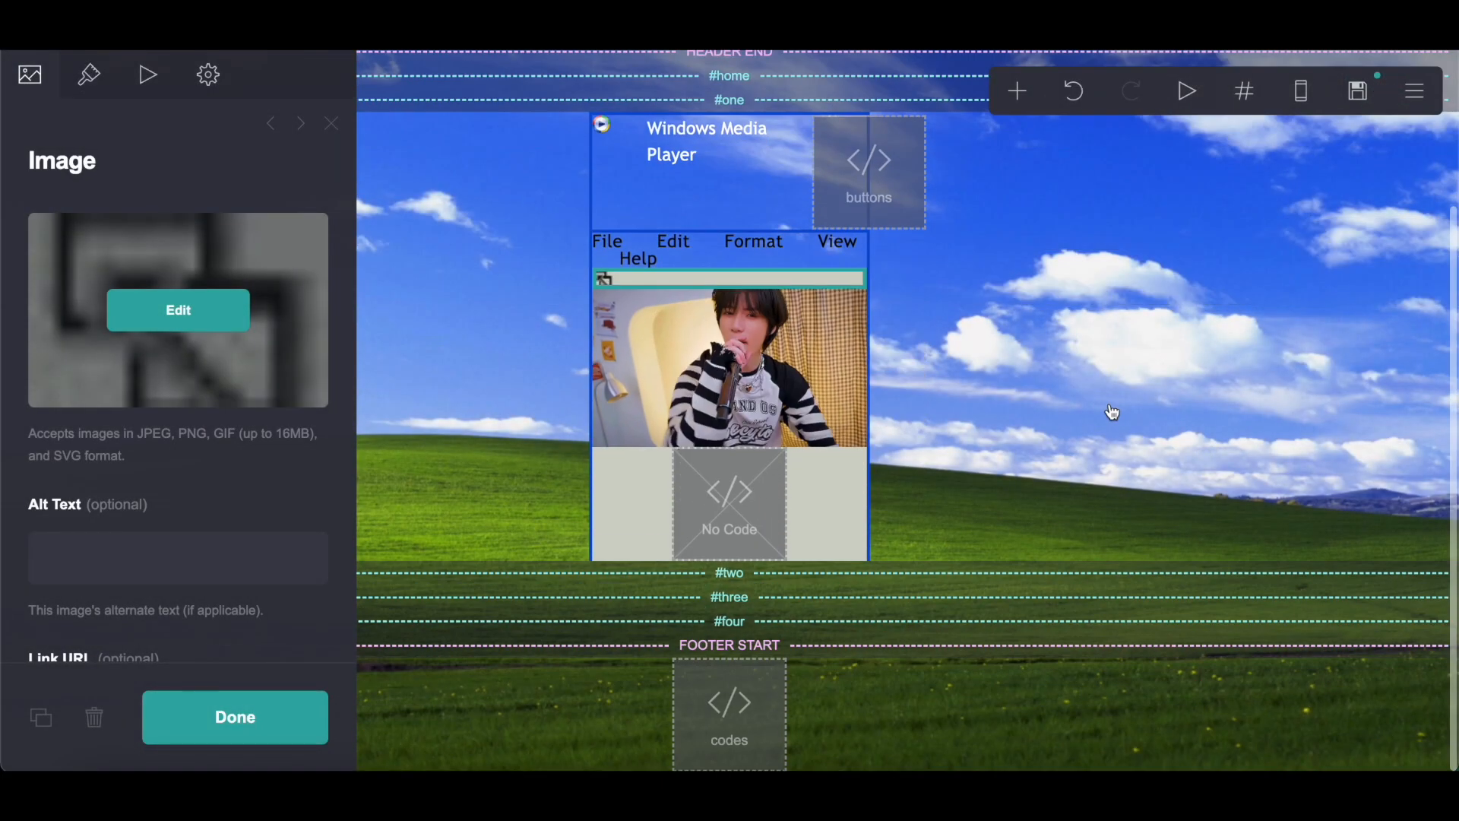
Switch to JS Bin and copy the entire HTML code of the music player
click(674, 399)
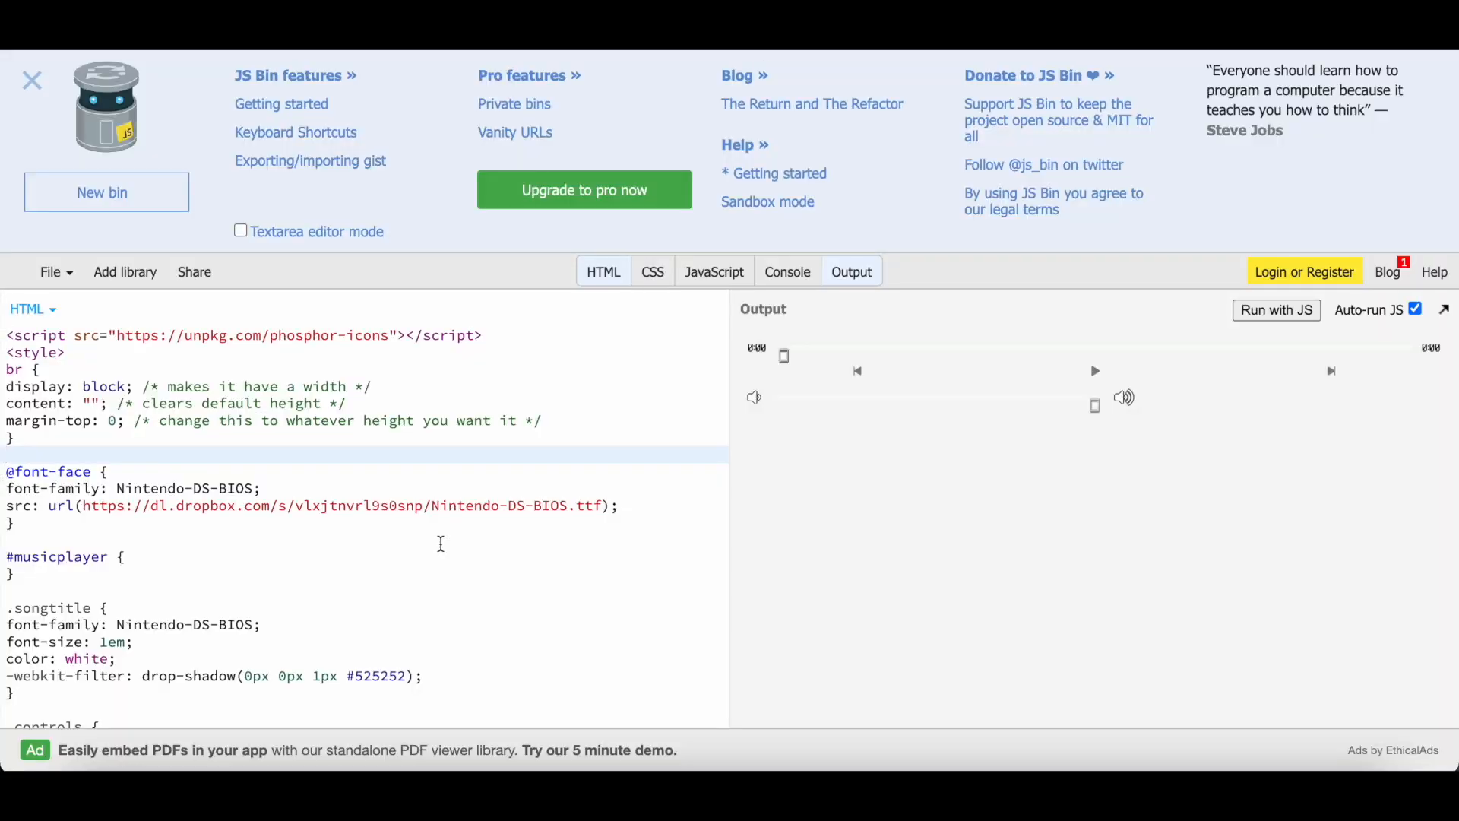
drag(7, 334, 304, 798)
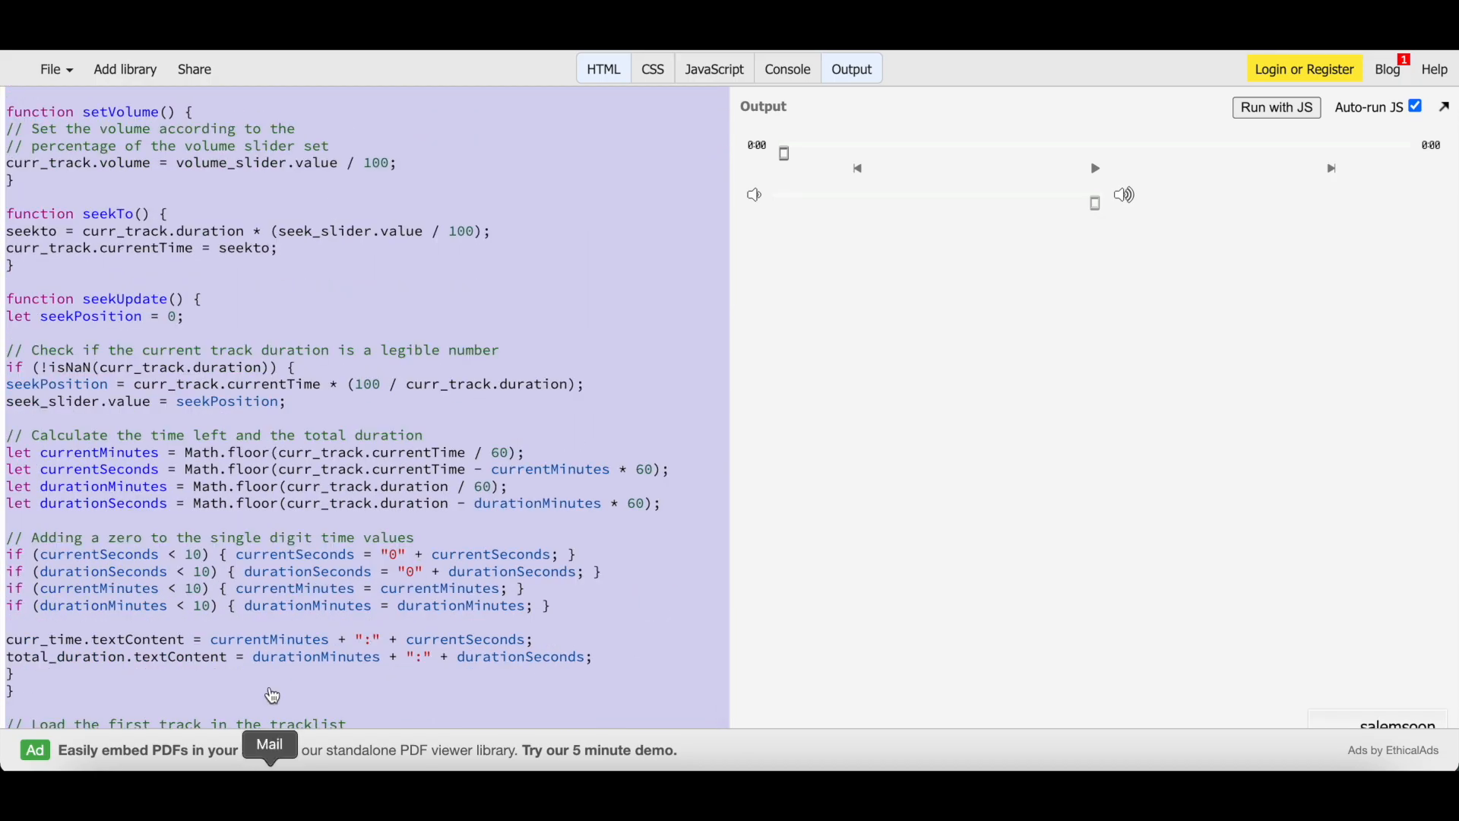
right_click(379, 327)
click(450, 443)
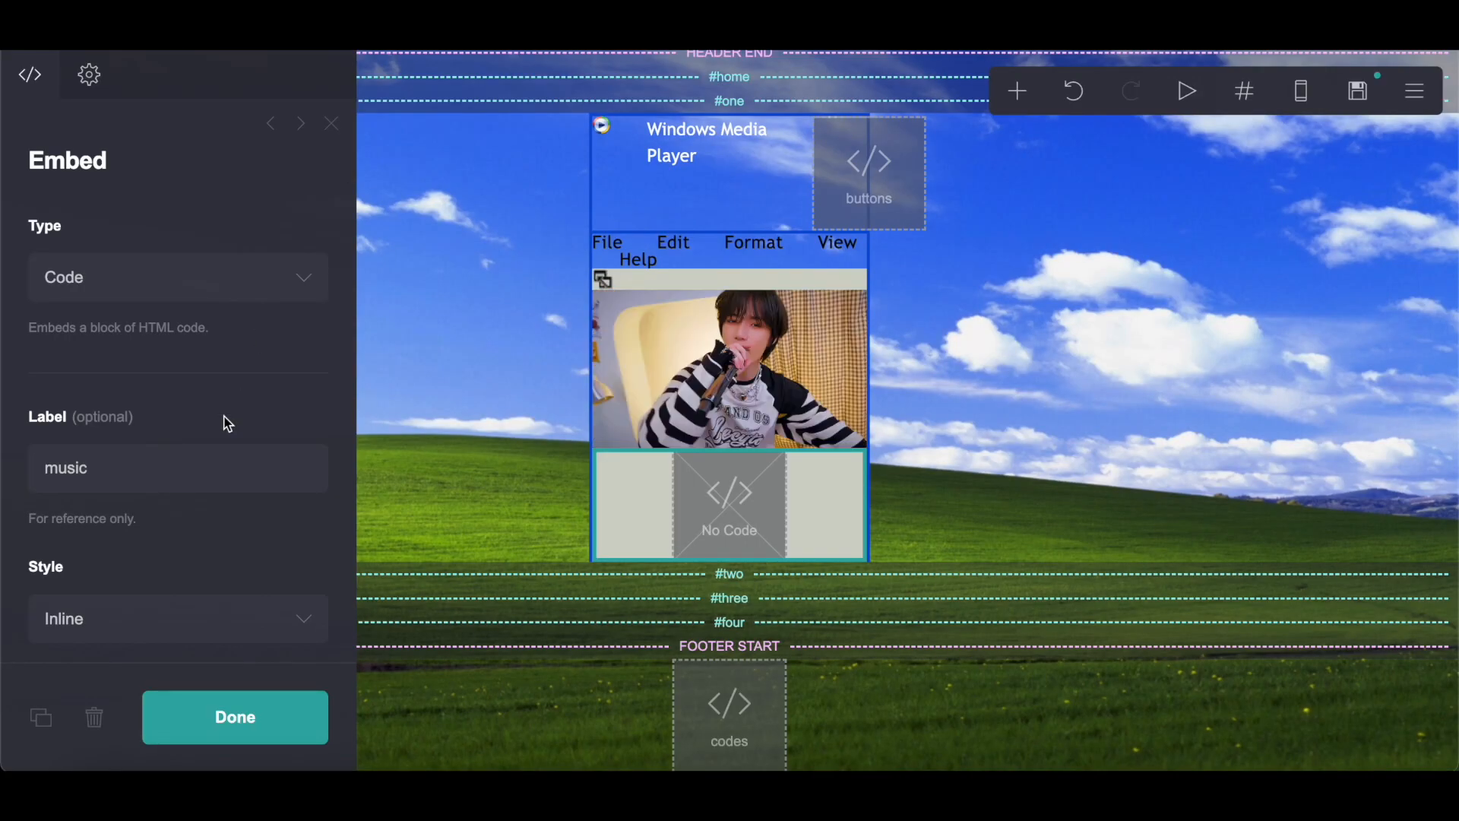
Paste the copied music player code into the Code setting of the "music" Embed element in Carrd
scroll(224, 429, down, 5)
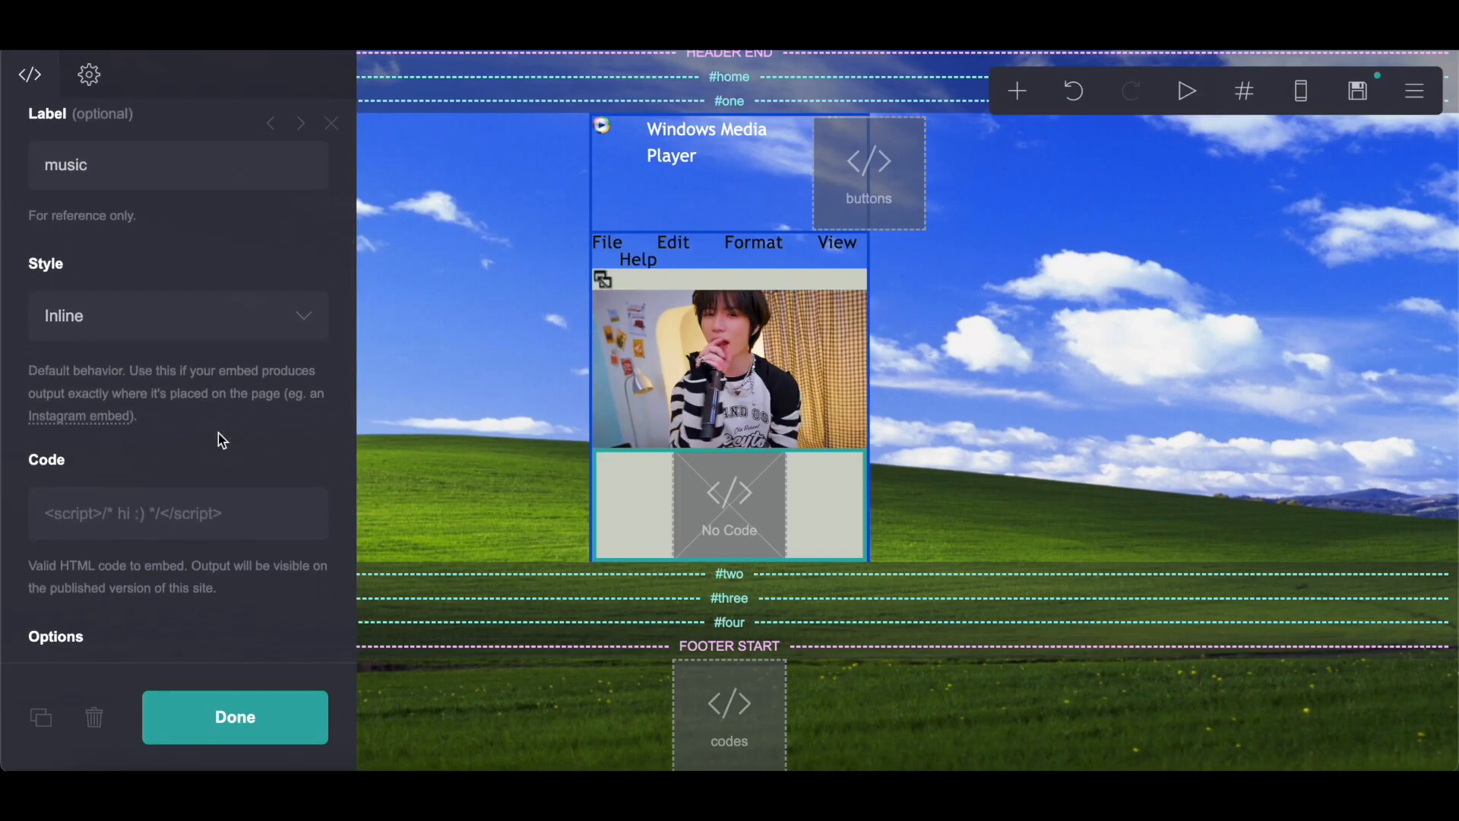
click(163, 526)
right_click(164, 526)
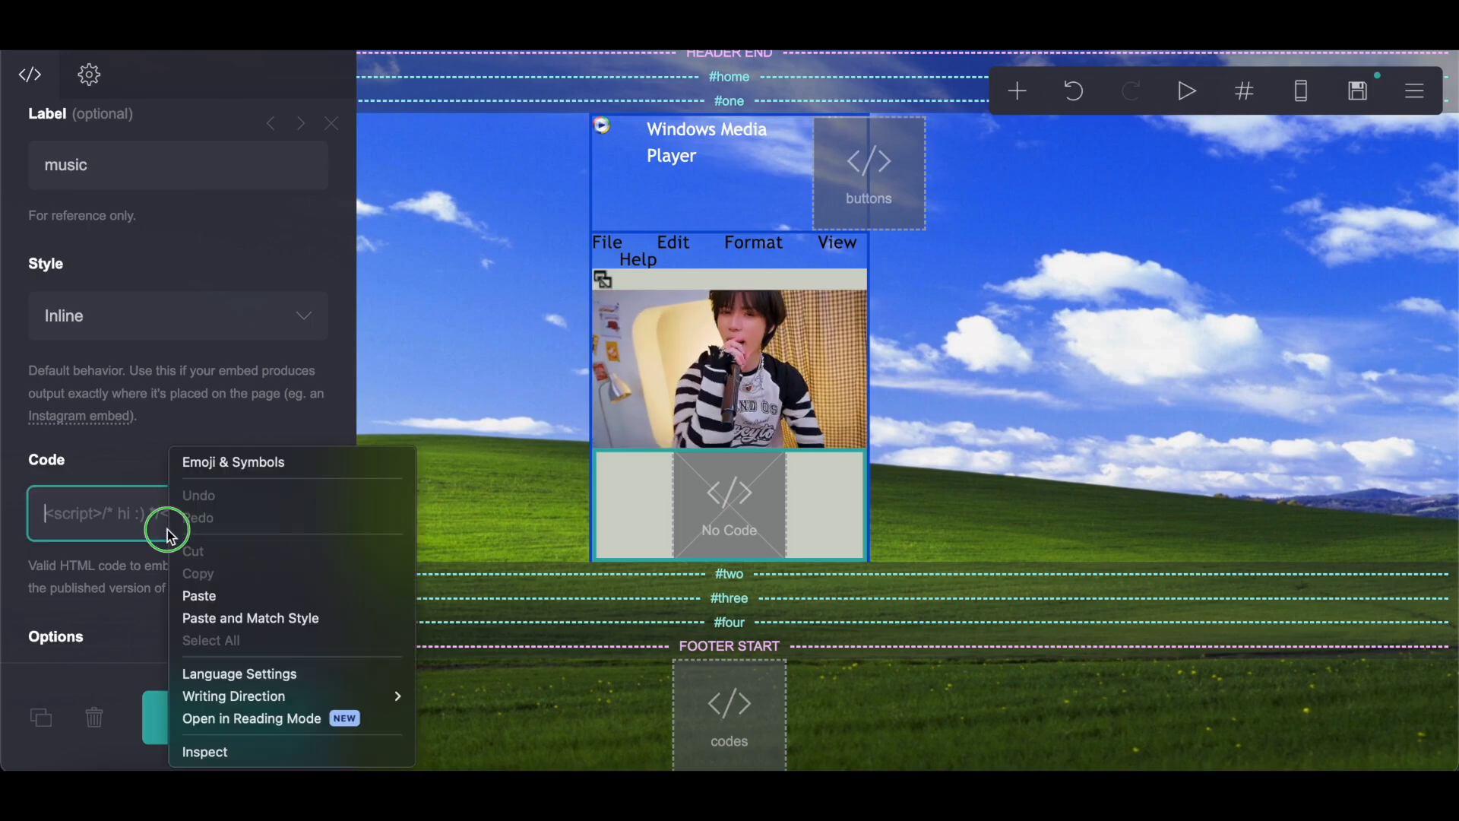
click(200, 597)
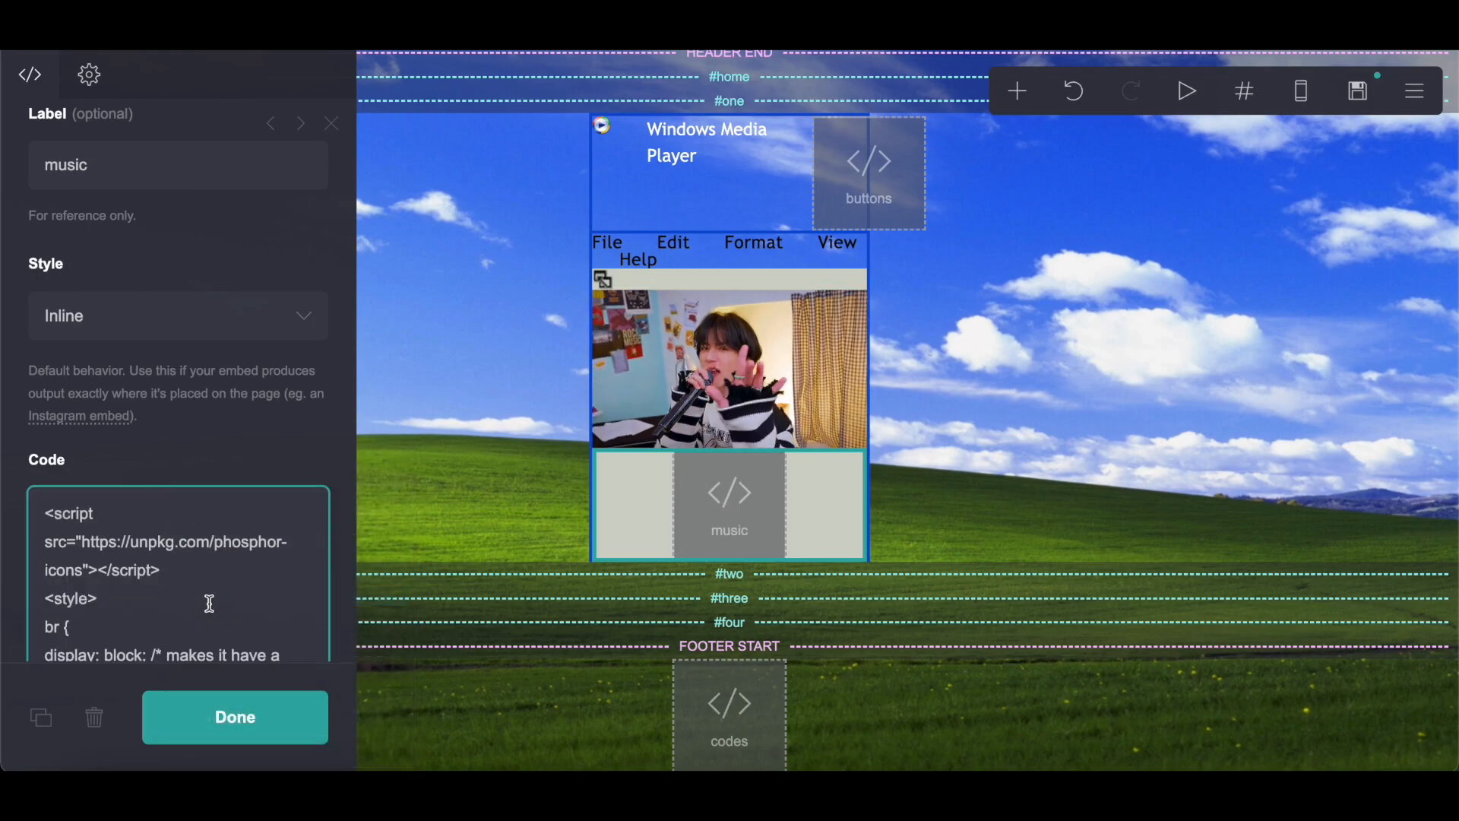
Examine the track_list section of the pasted music code, including each track's name and MP3 path
scroll(210, 603, down, 20)
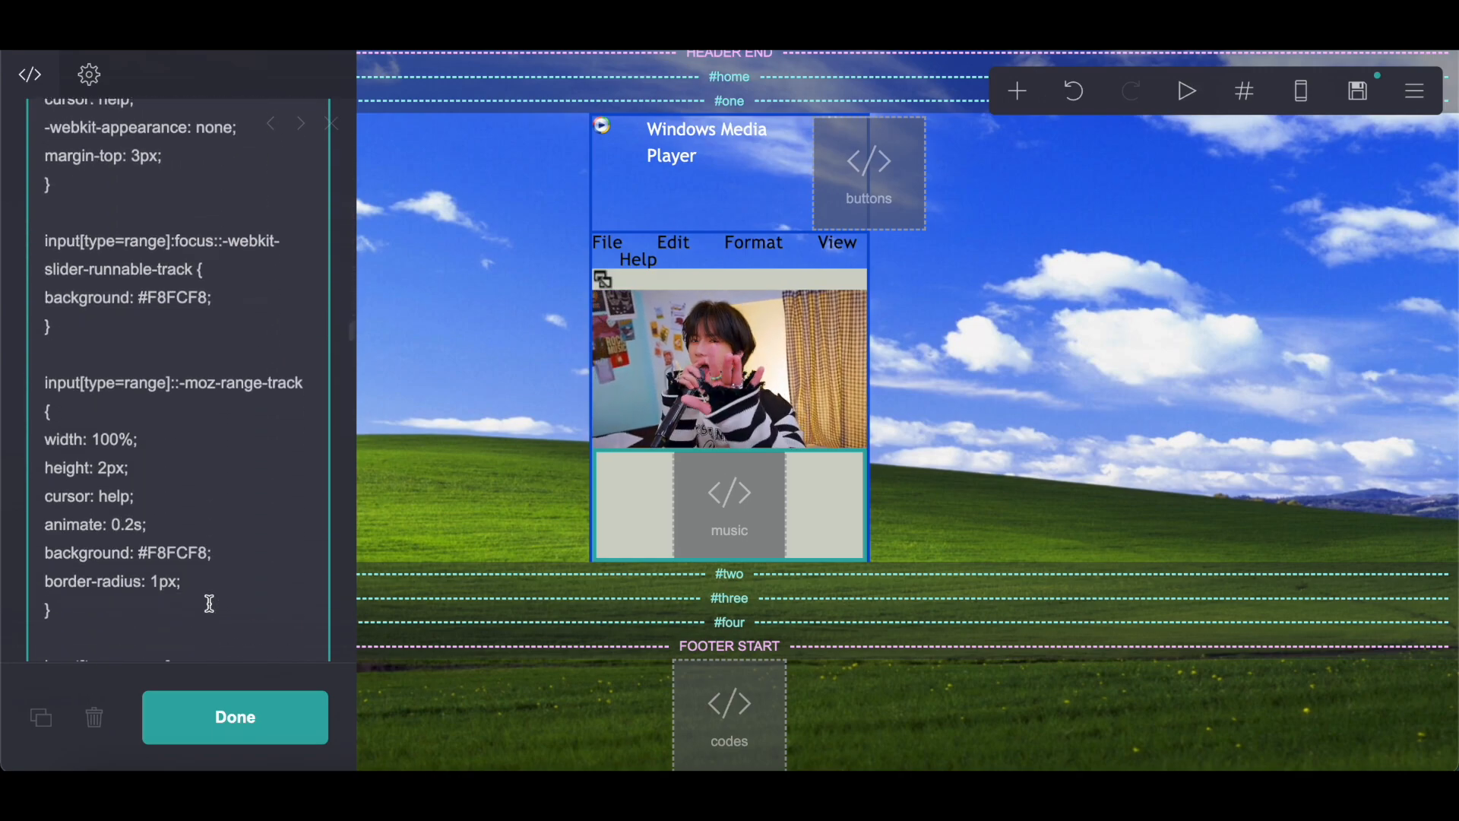
scroll(210, 604, down, 20)
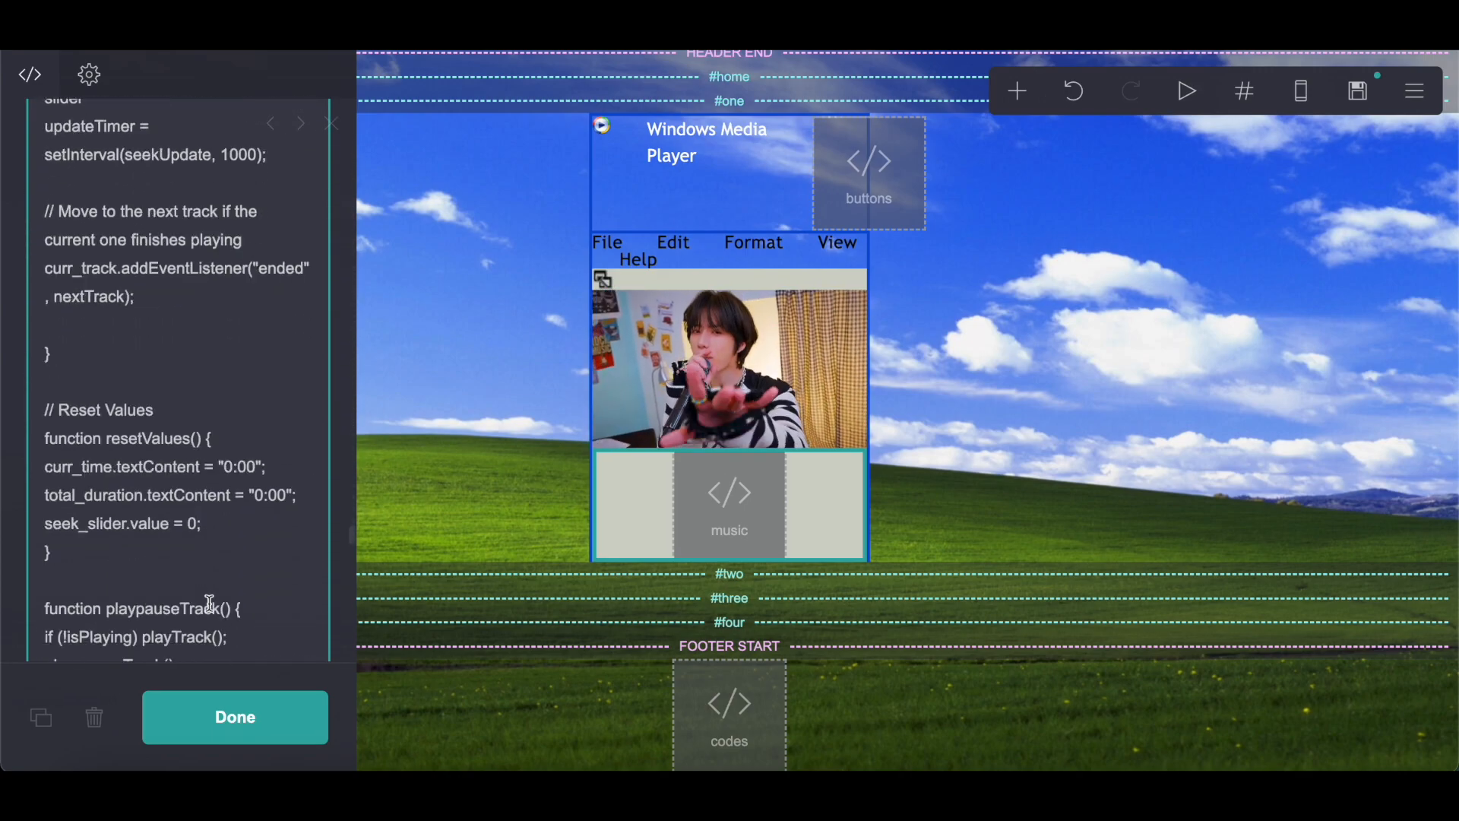
scroll(209, 604, down, 13)
scroll(209, 604, up, 11)
scroll(209, 603, down, 20)
scroll(209, 603, up, 14)
scroll(211, 607, up, 20)
scroll(210, 603, down, 5)
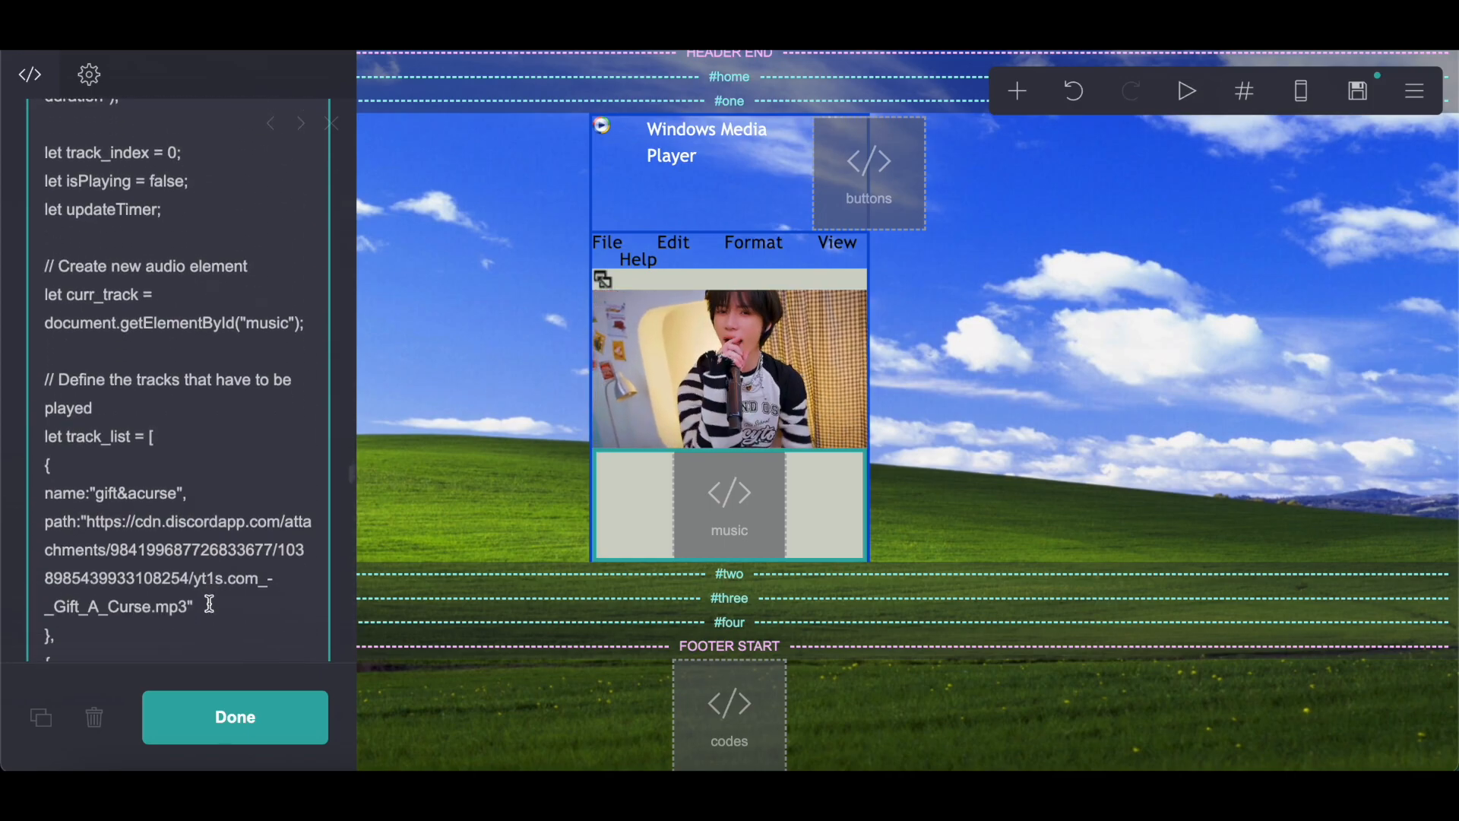
scroll(209, 603, down, 3)
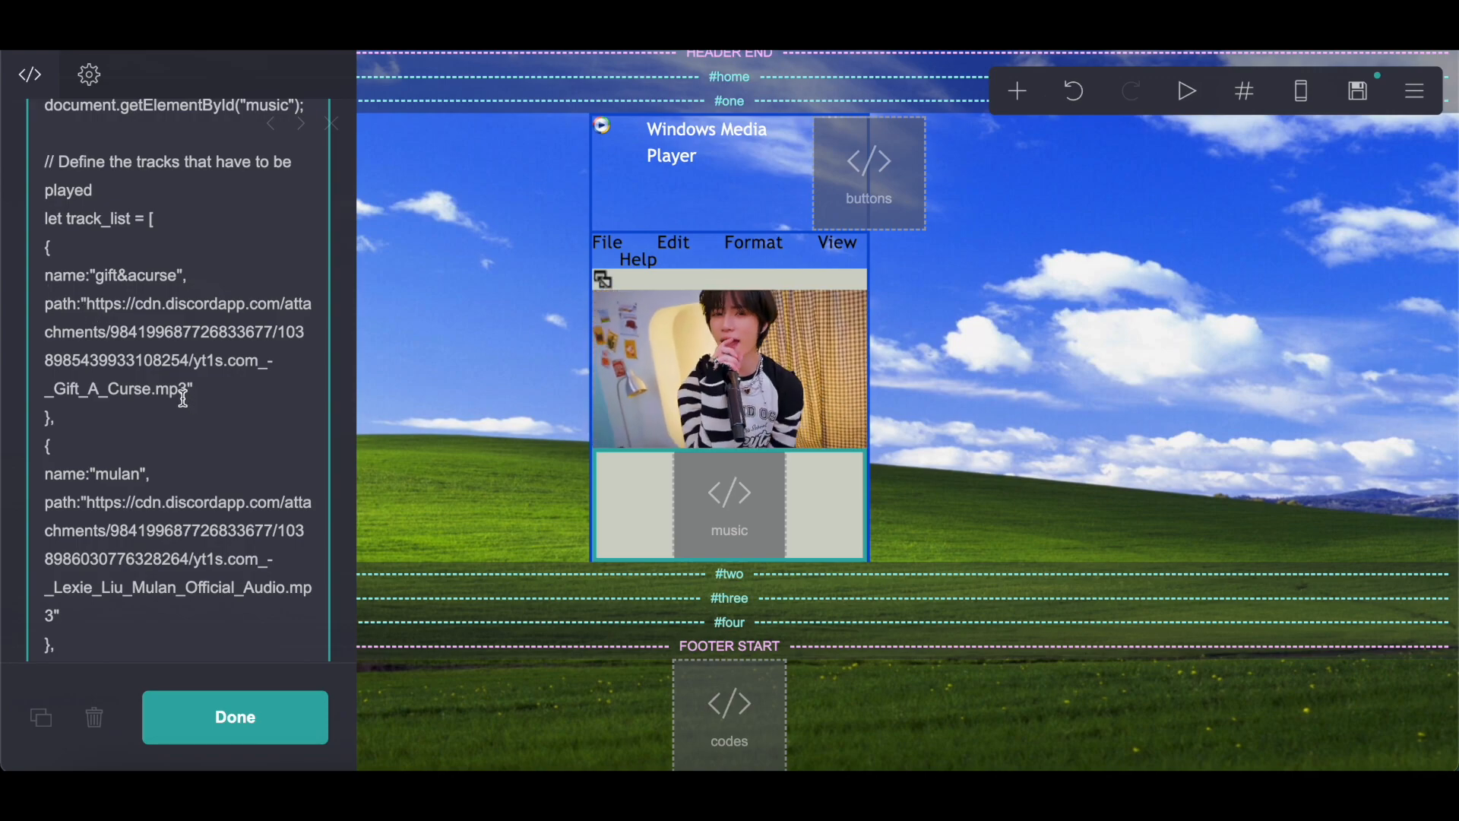
drag(163, 319, 137, 310)
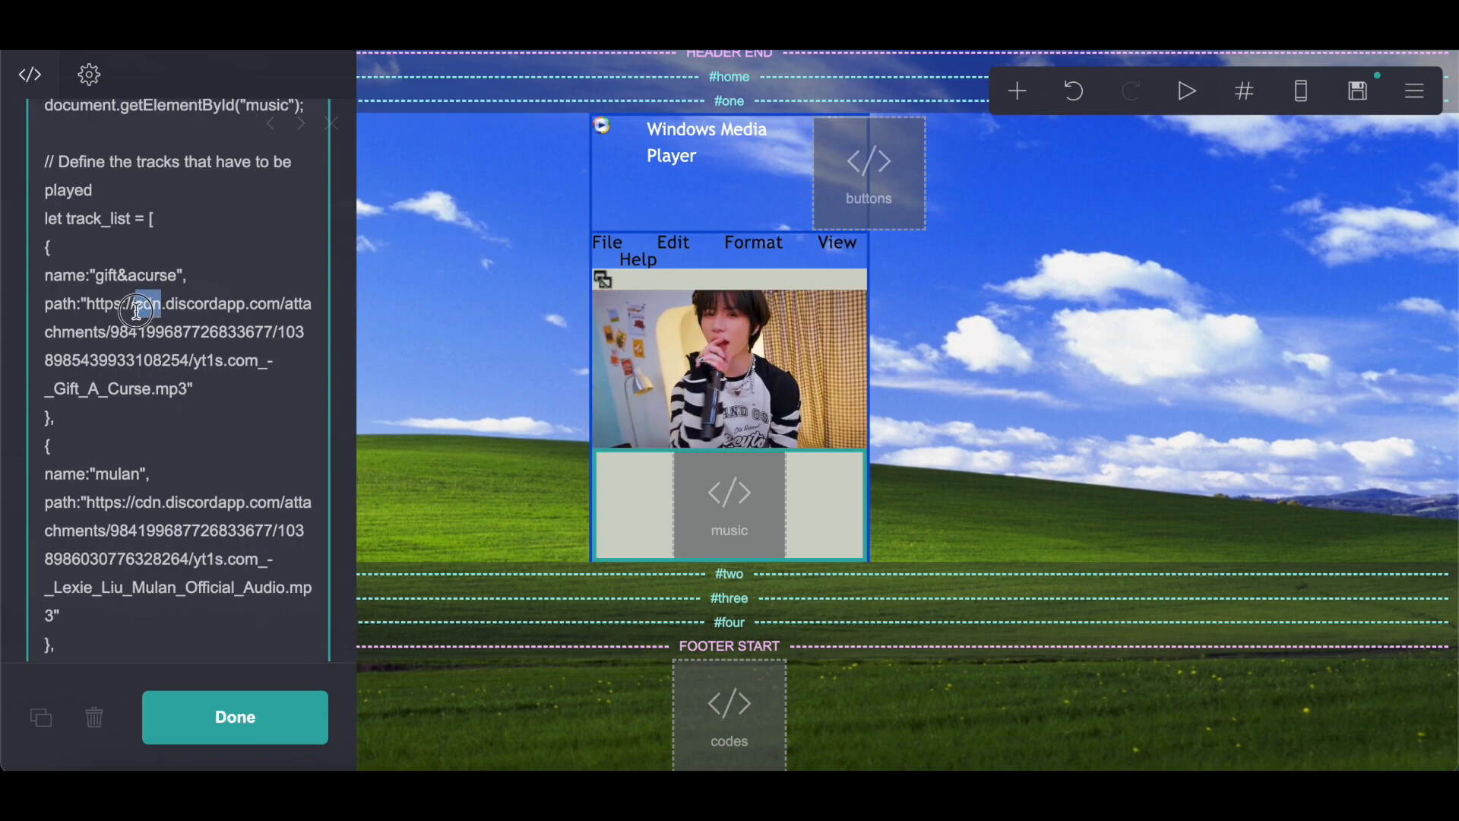
click(182, 399)
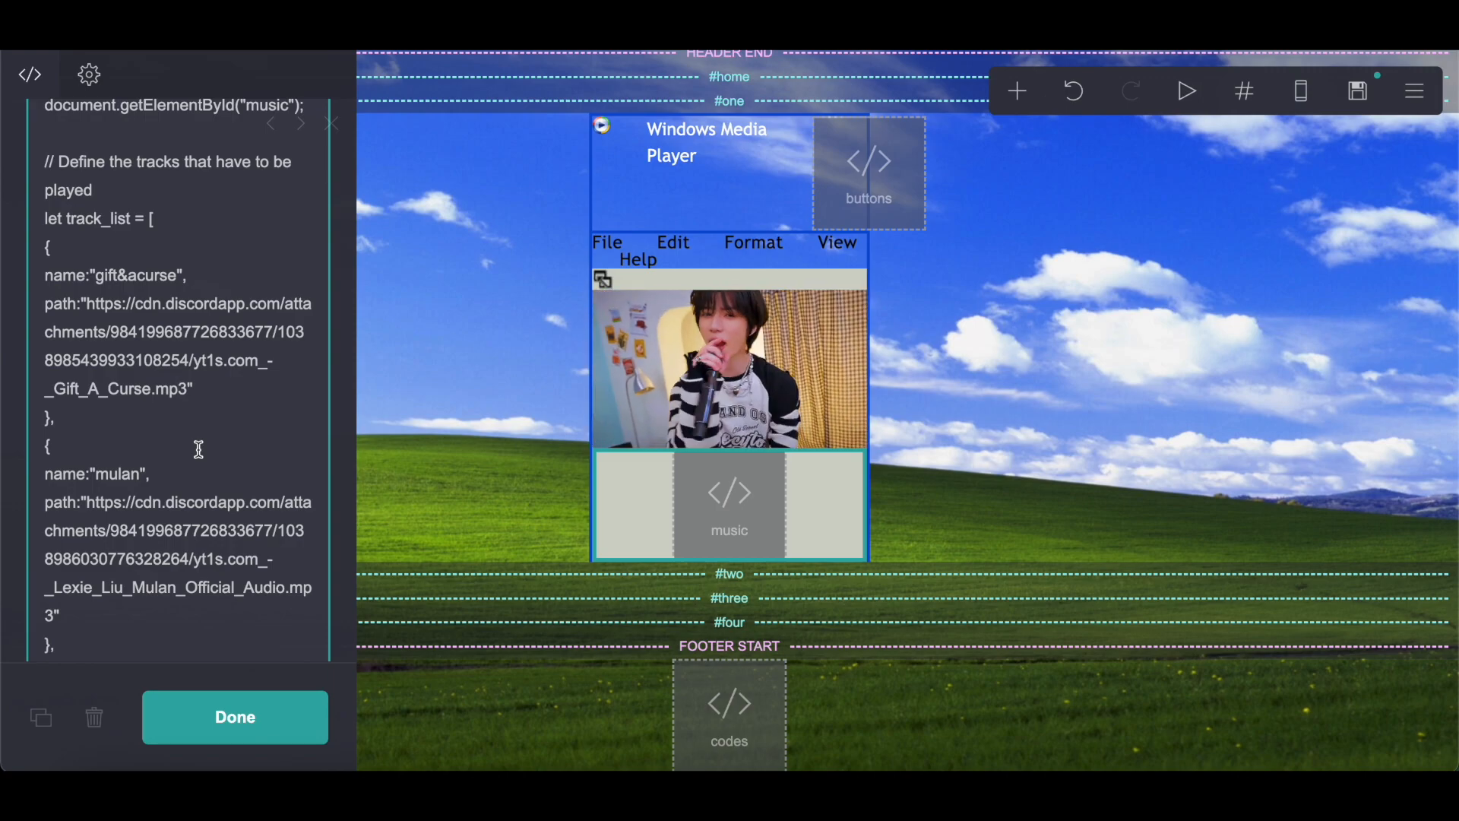
Review the track list and playback functions in the music embed's code
scroll(199, 449, down, 15)
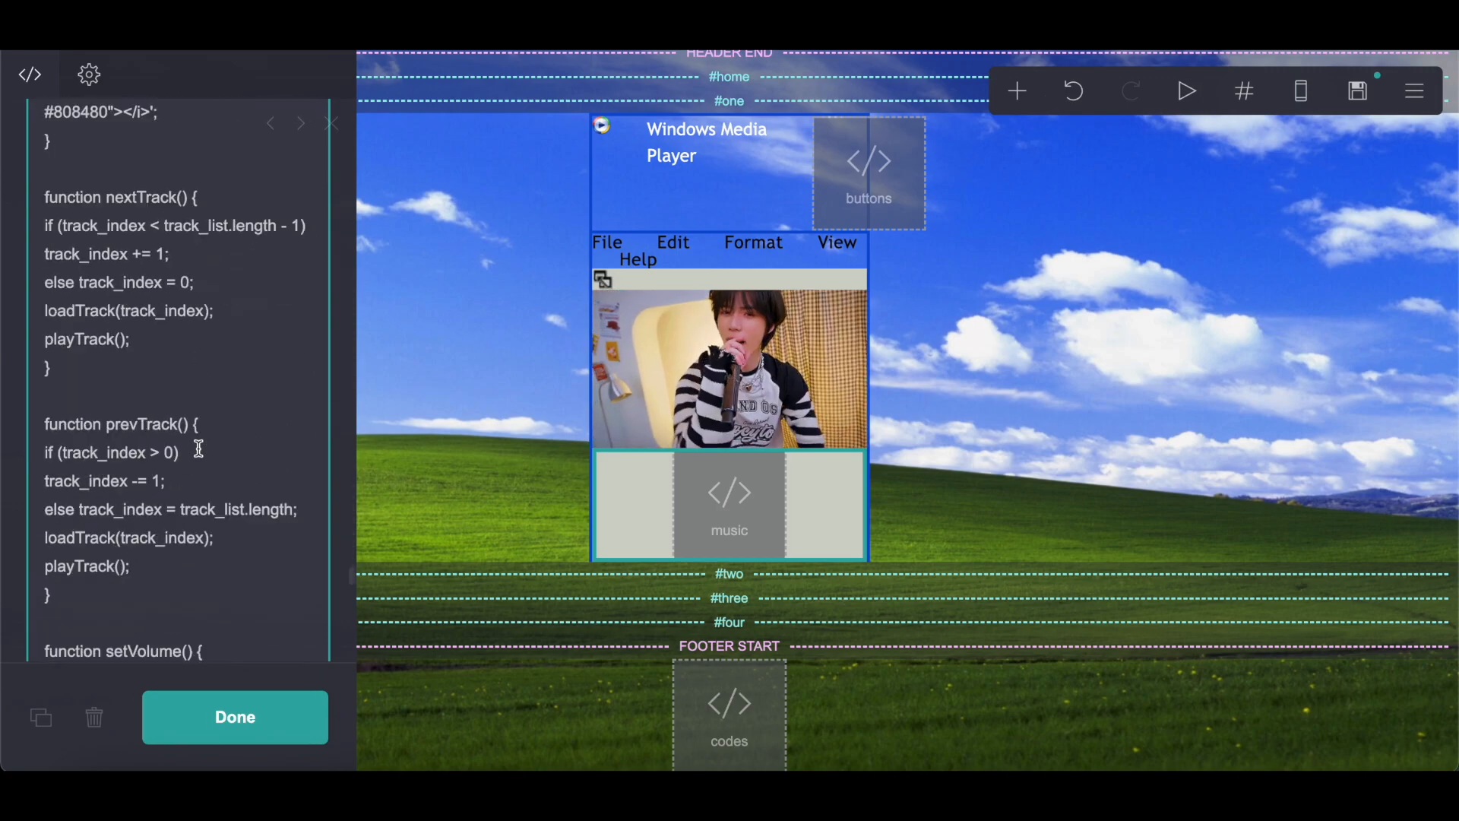
scroll(199, 449, up, 10)
scroll(199, 448, up, 10)
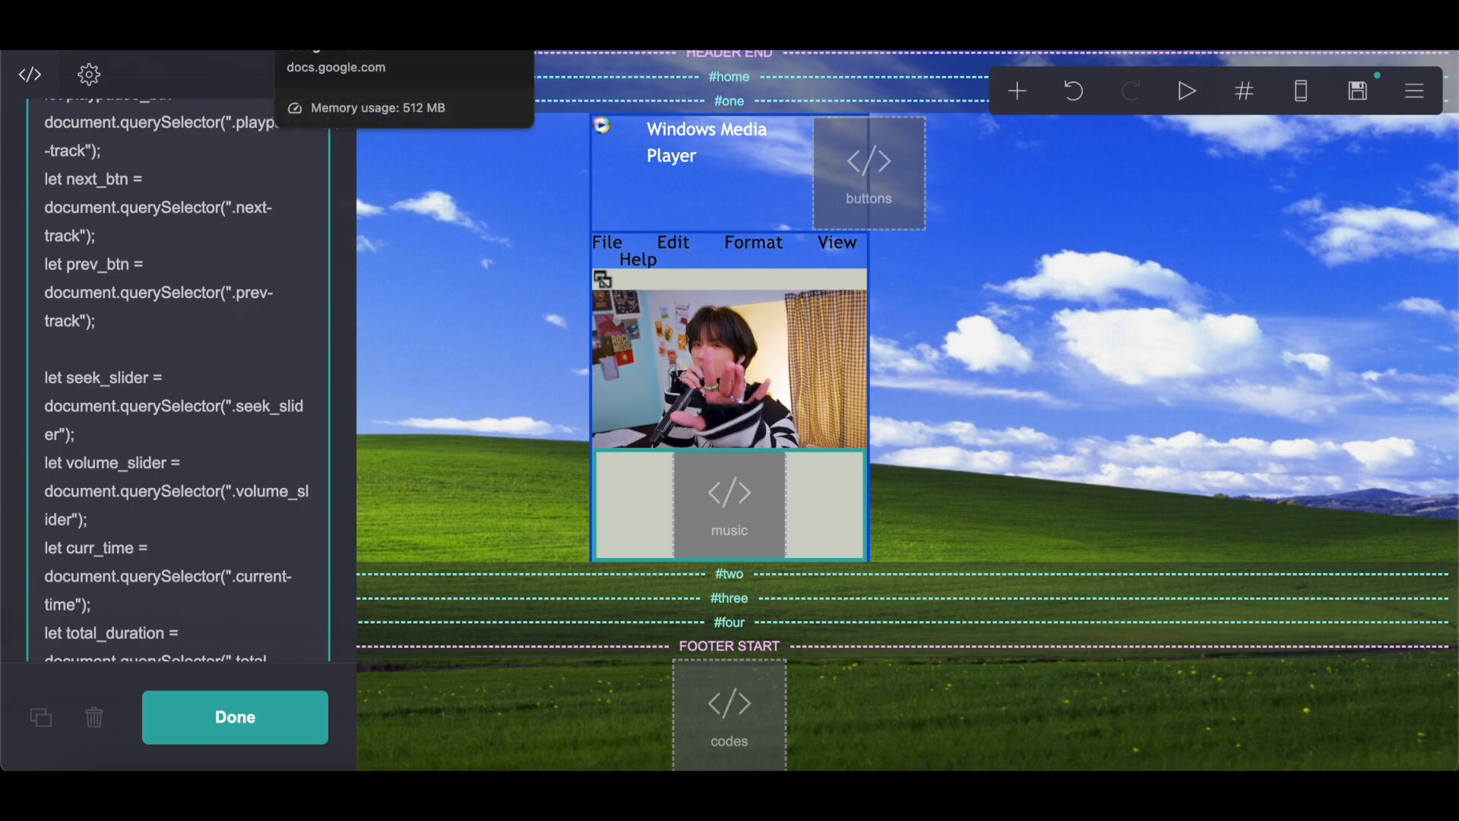
Check the blinking-text container's settings in the Google Docs document and add a two-column container below the music embed
click(335, 6)
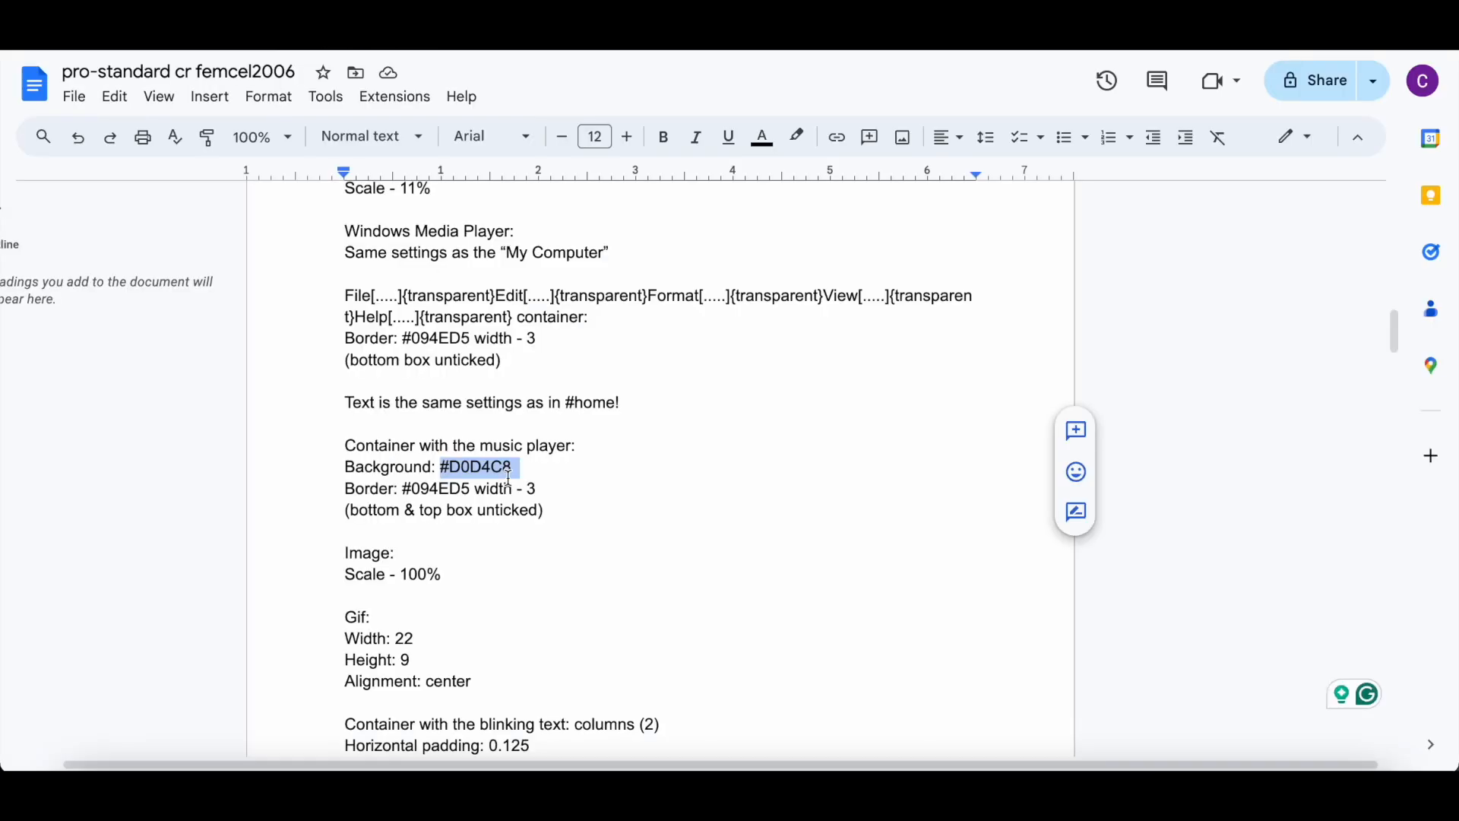
scroll(508, 477, down, 5)
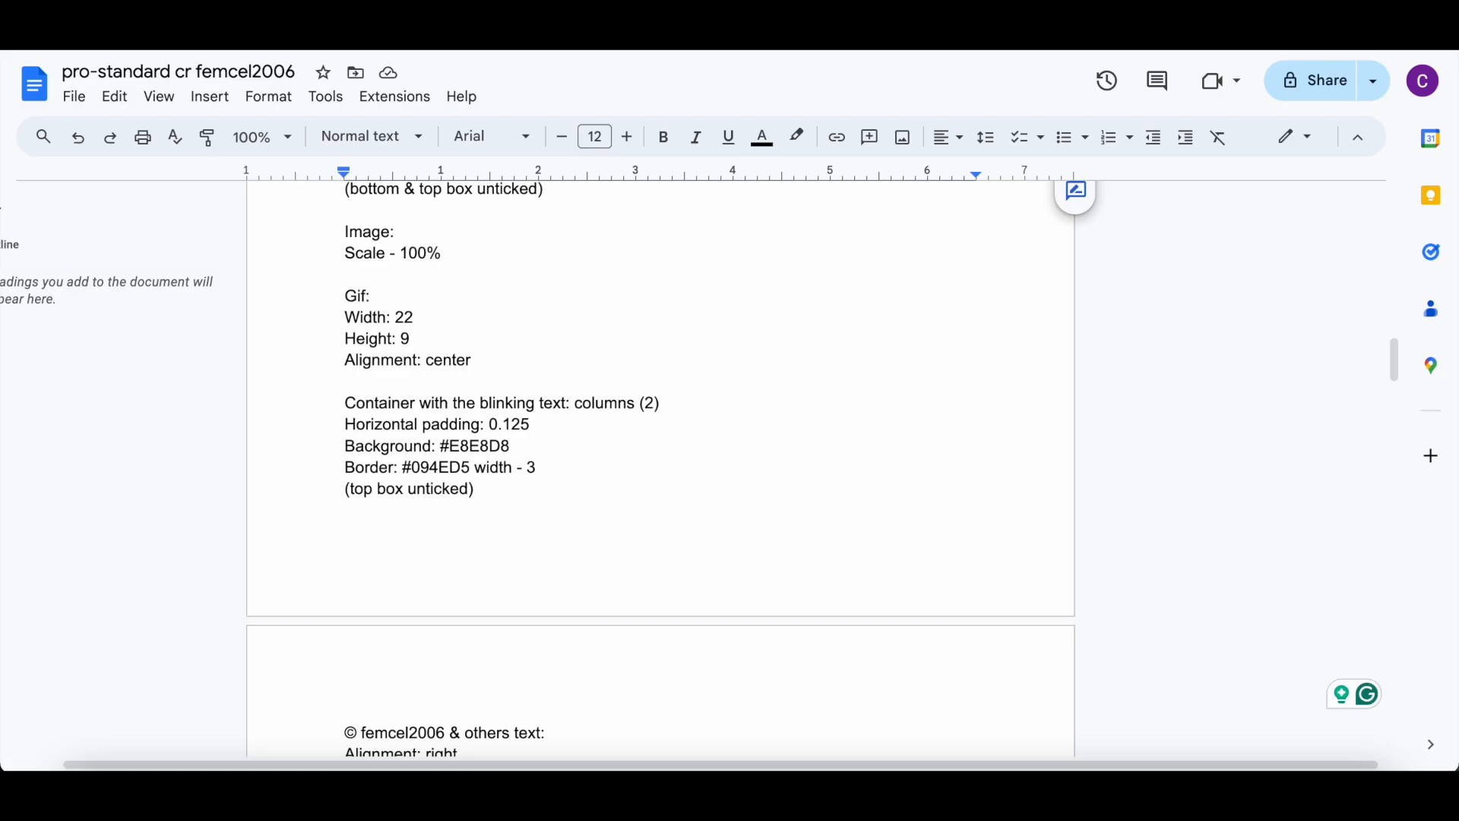
click(152, 15)
click(1018, 95)
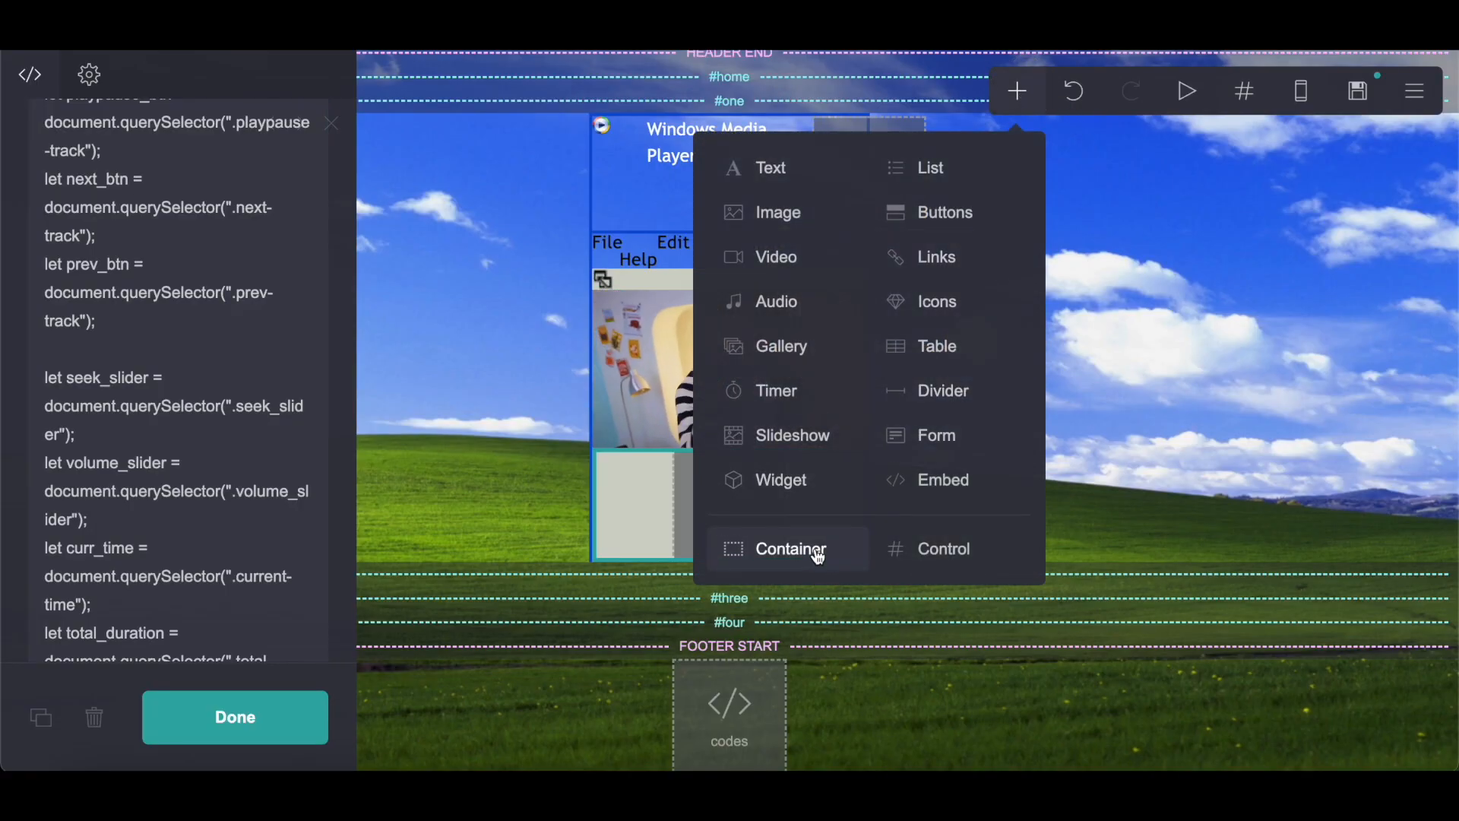
click(819, 557)
click(30, 74)
click(85, 291)
click(85, 308)
Set the two-column container's horizontal padding to 0.125
click(89, 73)
click(325, 411)
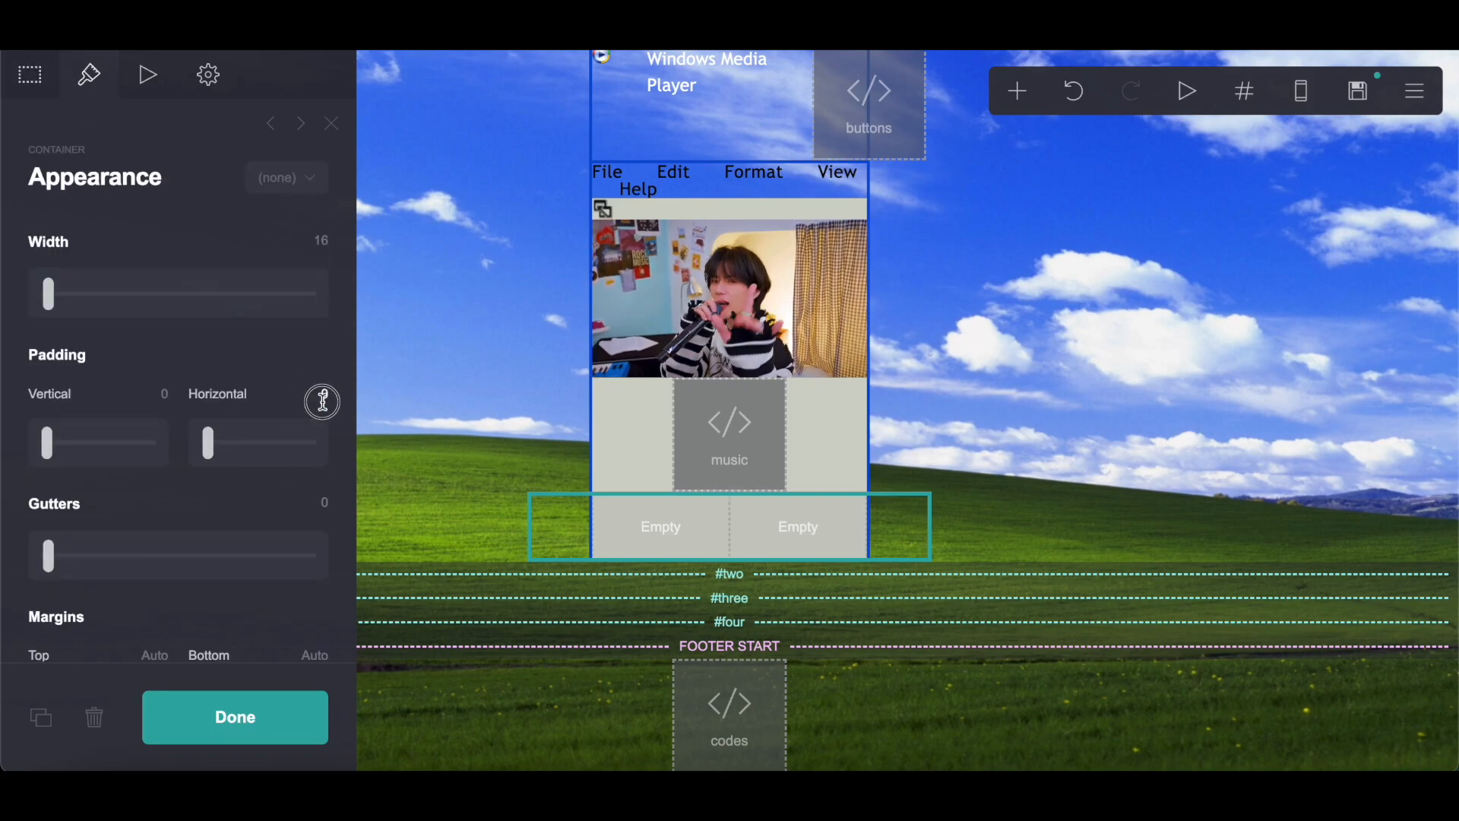
text(.125)
key(Return)
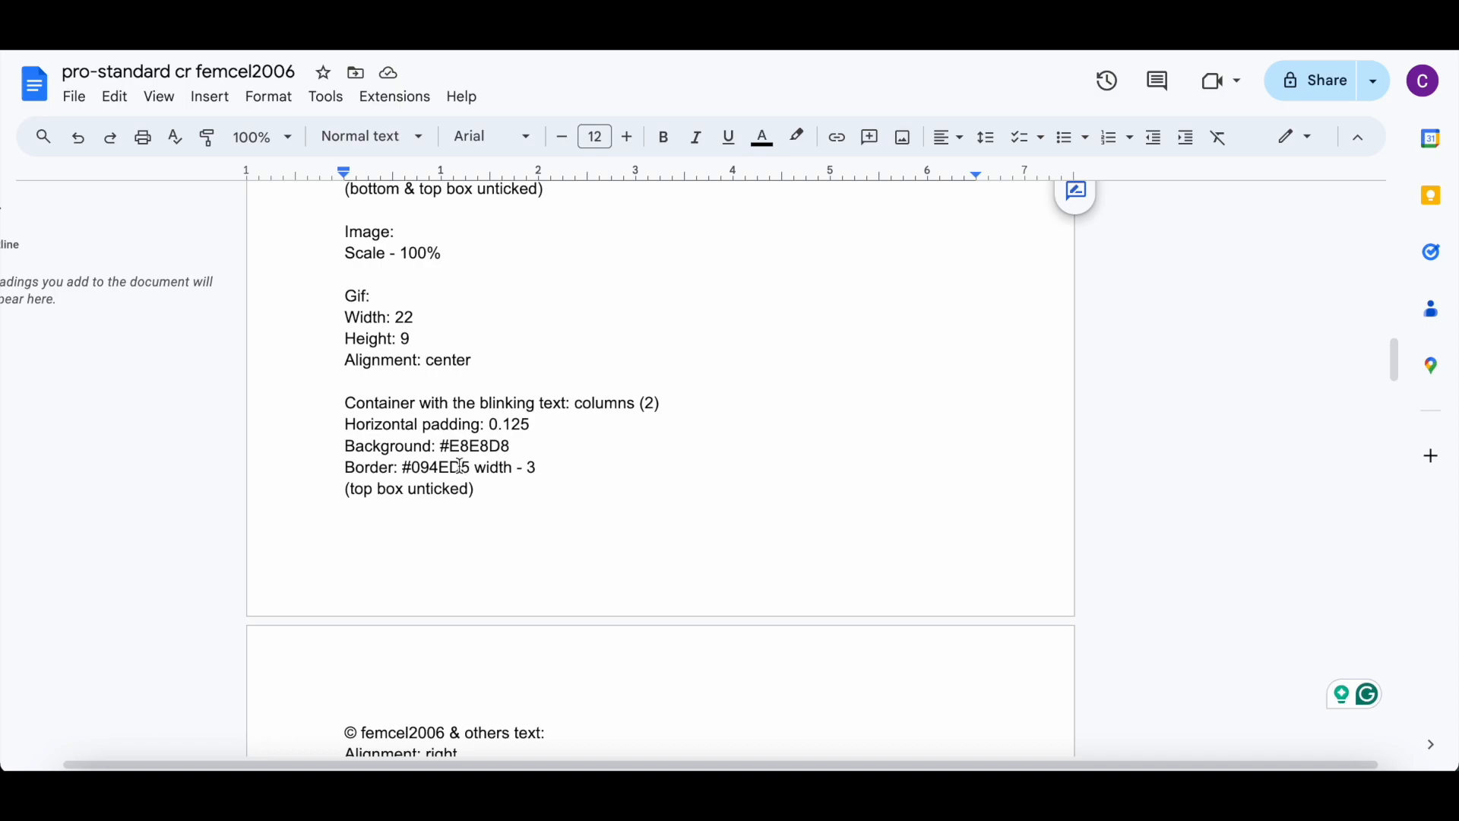
Copy the background colour #E8E8D8 from the settings document and apply it to the two-column container
drag(438, 448, 537, 447)
right_click(537, 447)
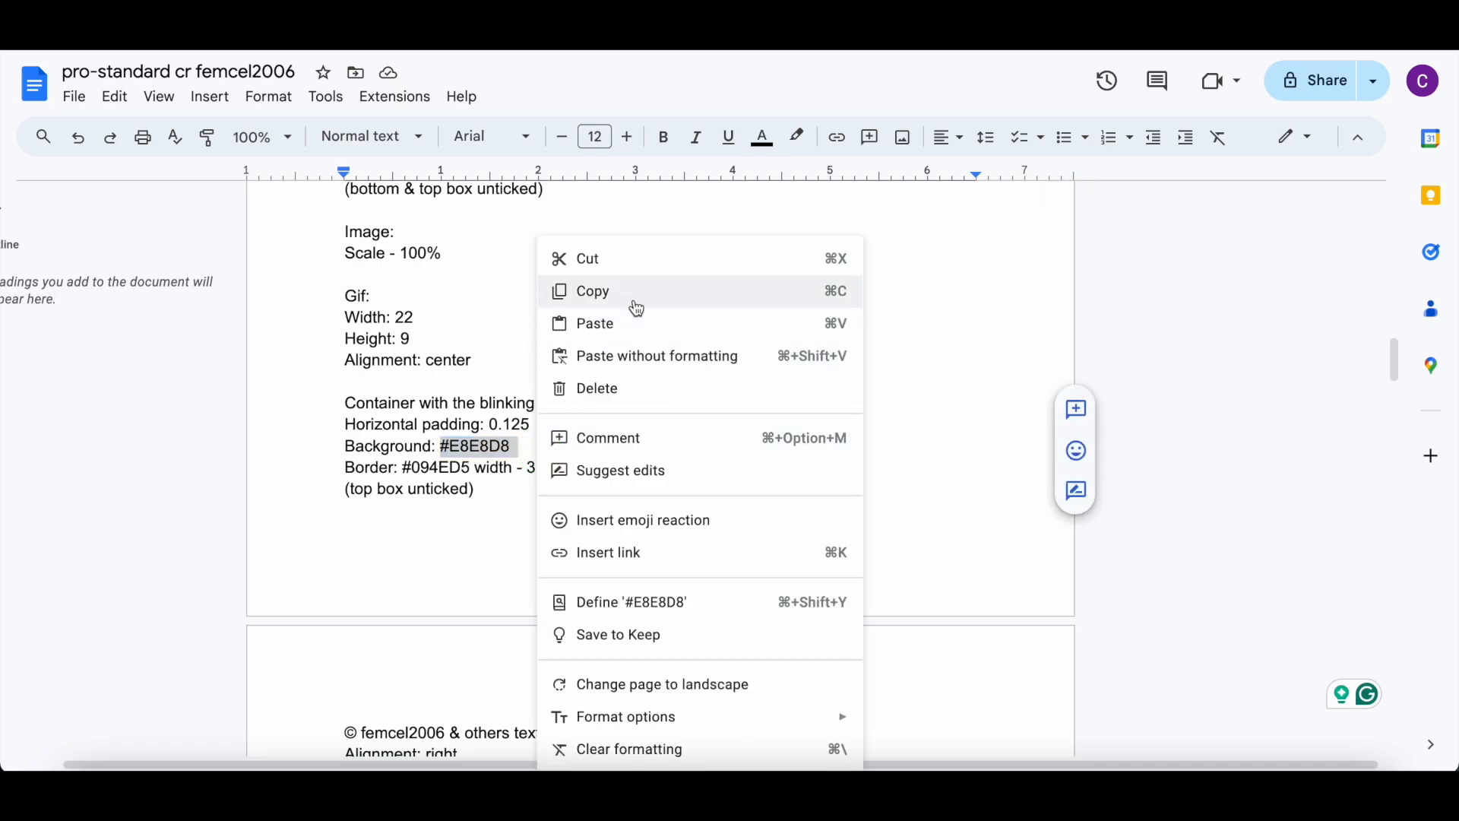
click(633, 298)
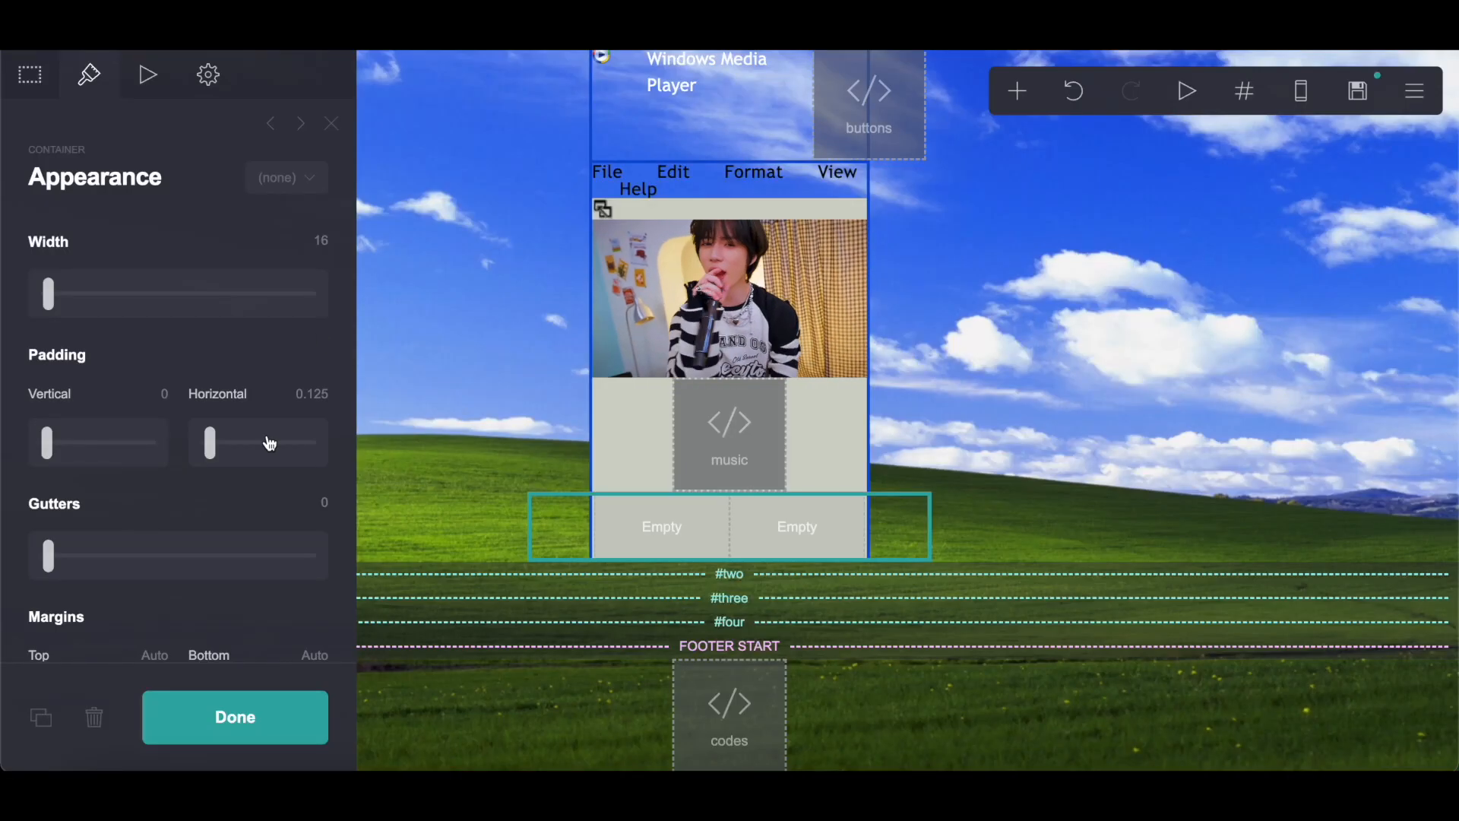
scroll(270, 443, down, 15)
click(43, 395)
scroll(164, 366, up, 6)
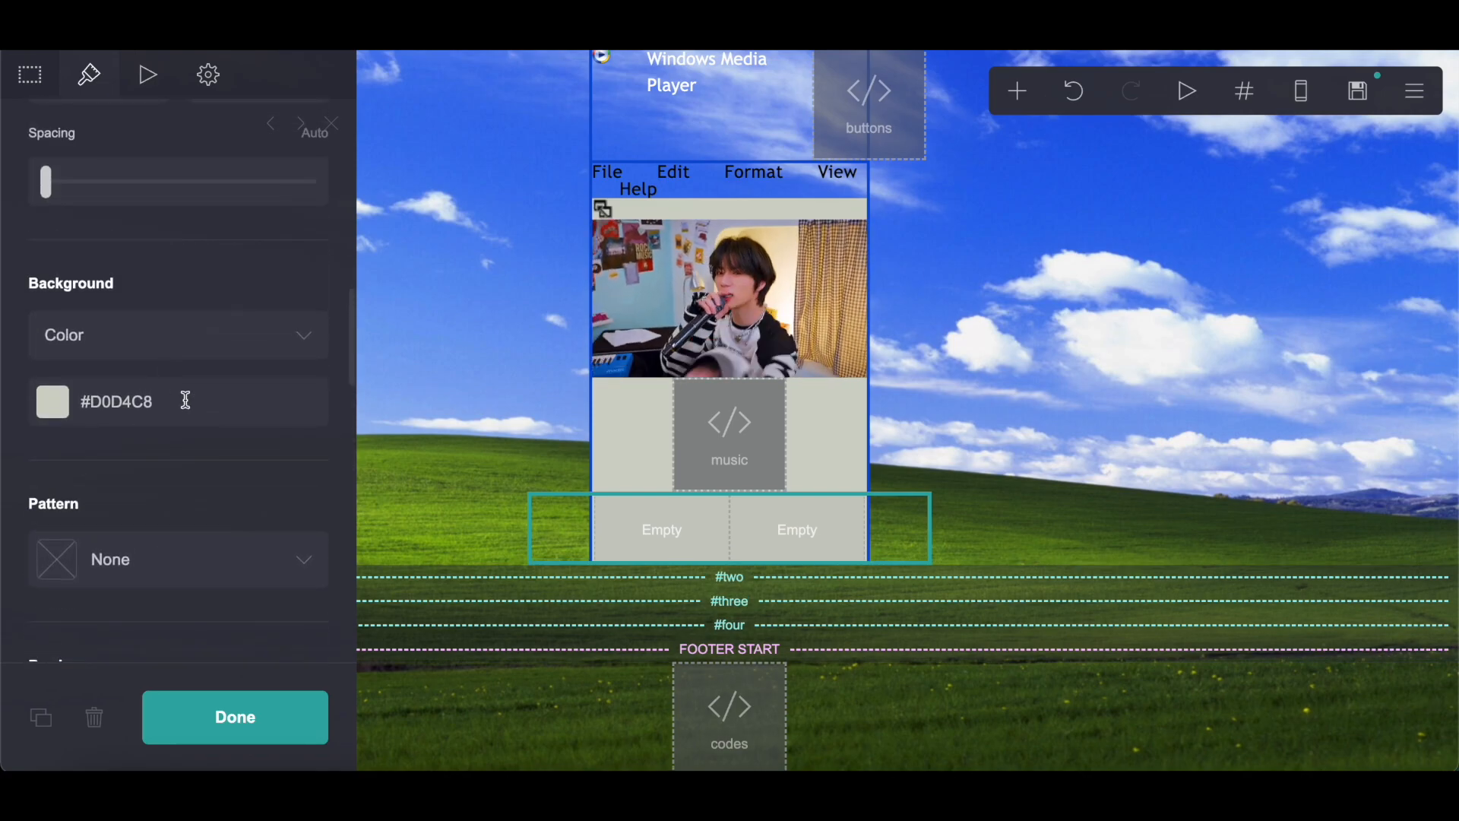
click(185, 400)
right_click(158, 398)
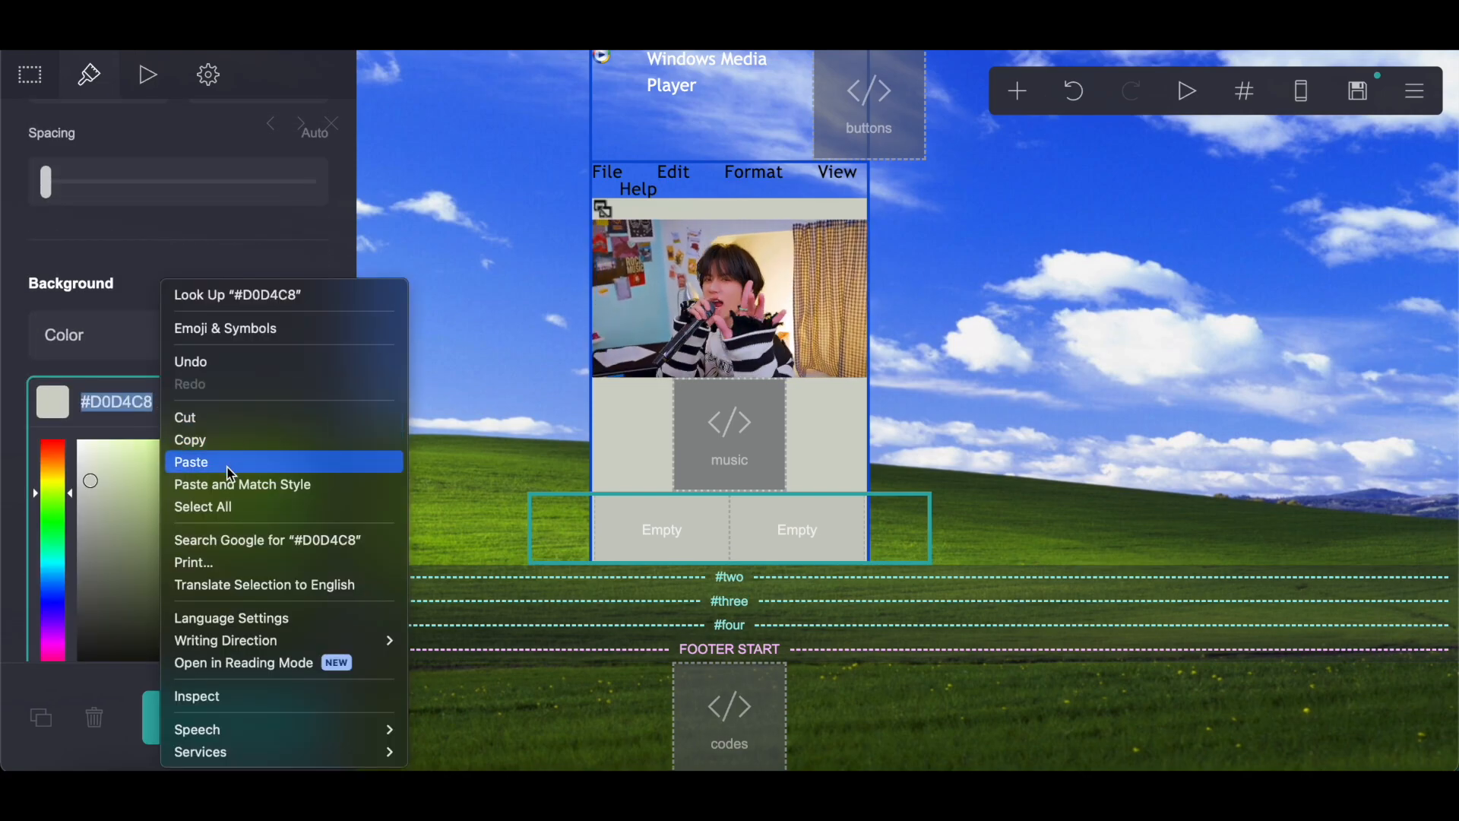
click(227, 466)
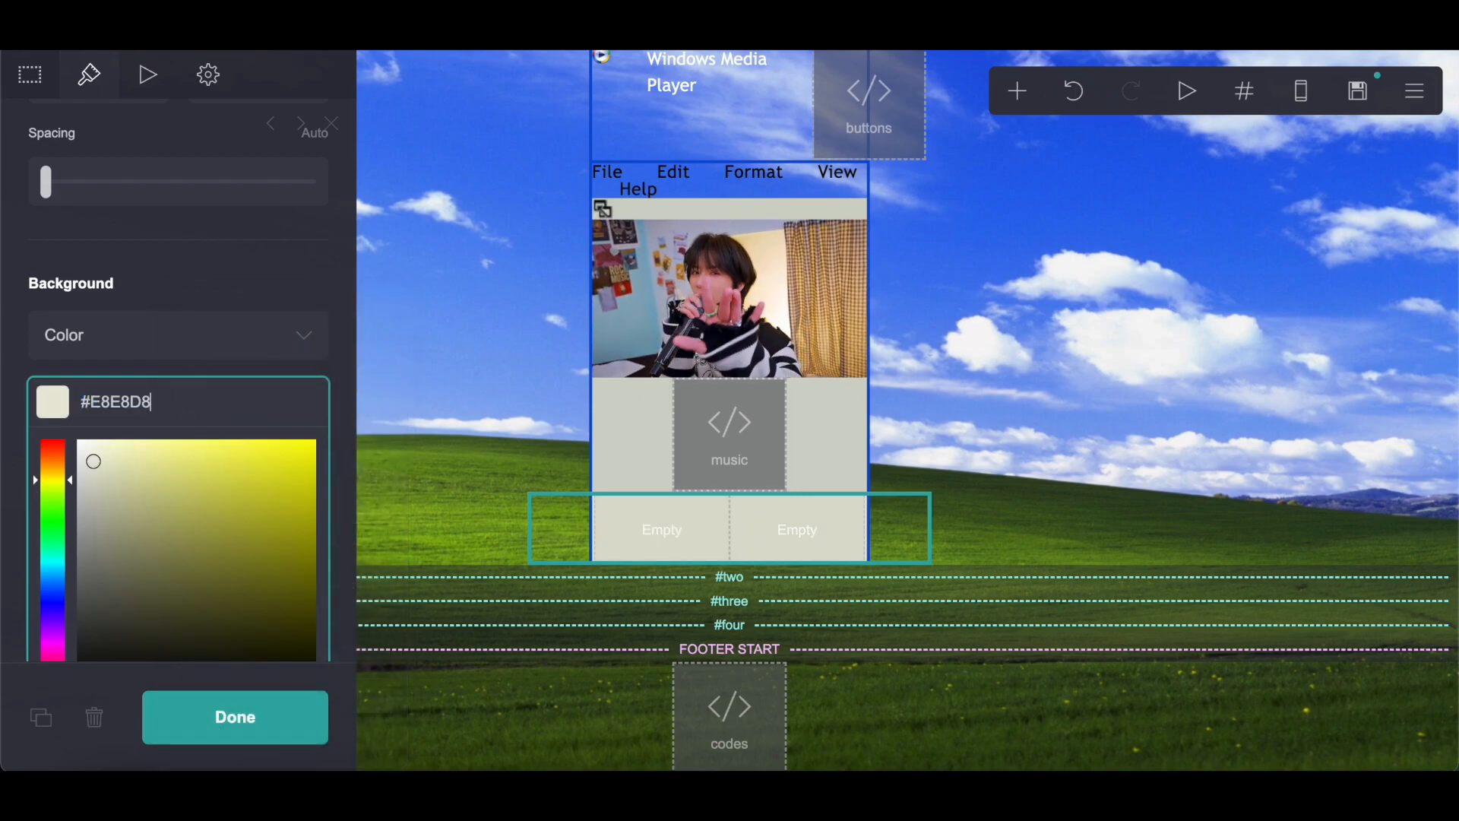
Turn off the top border of the two-column container and turn on its bottom border
key(ctrl+Tab)
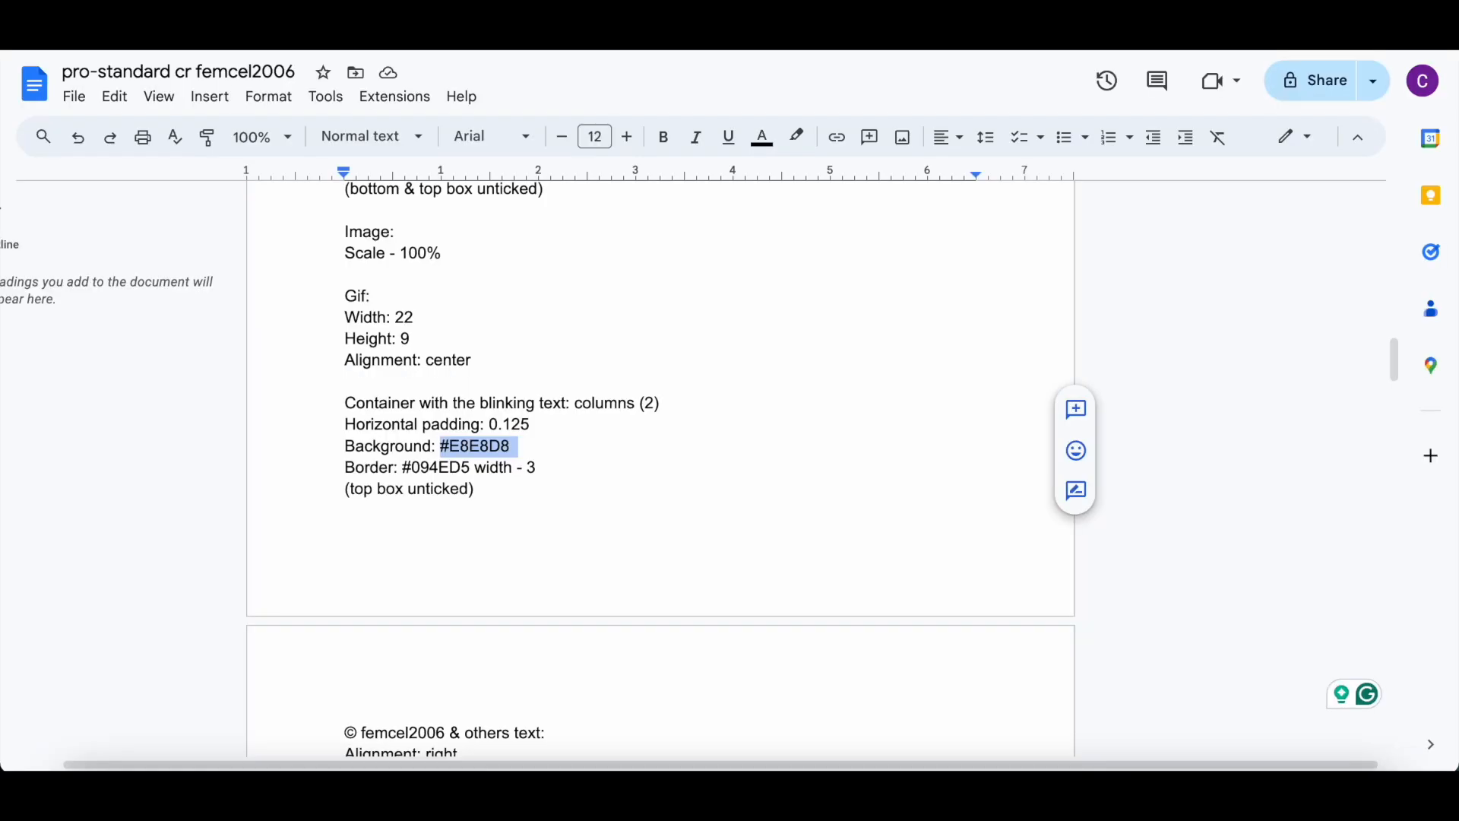
key(ctrl+shift+Tab)
scroll(173, 283, down, 5)
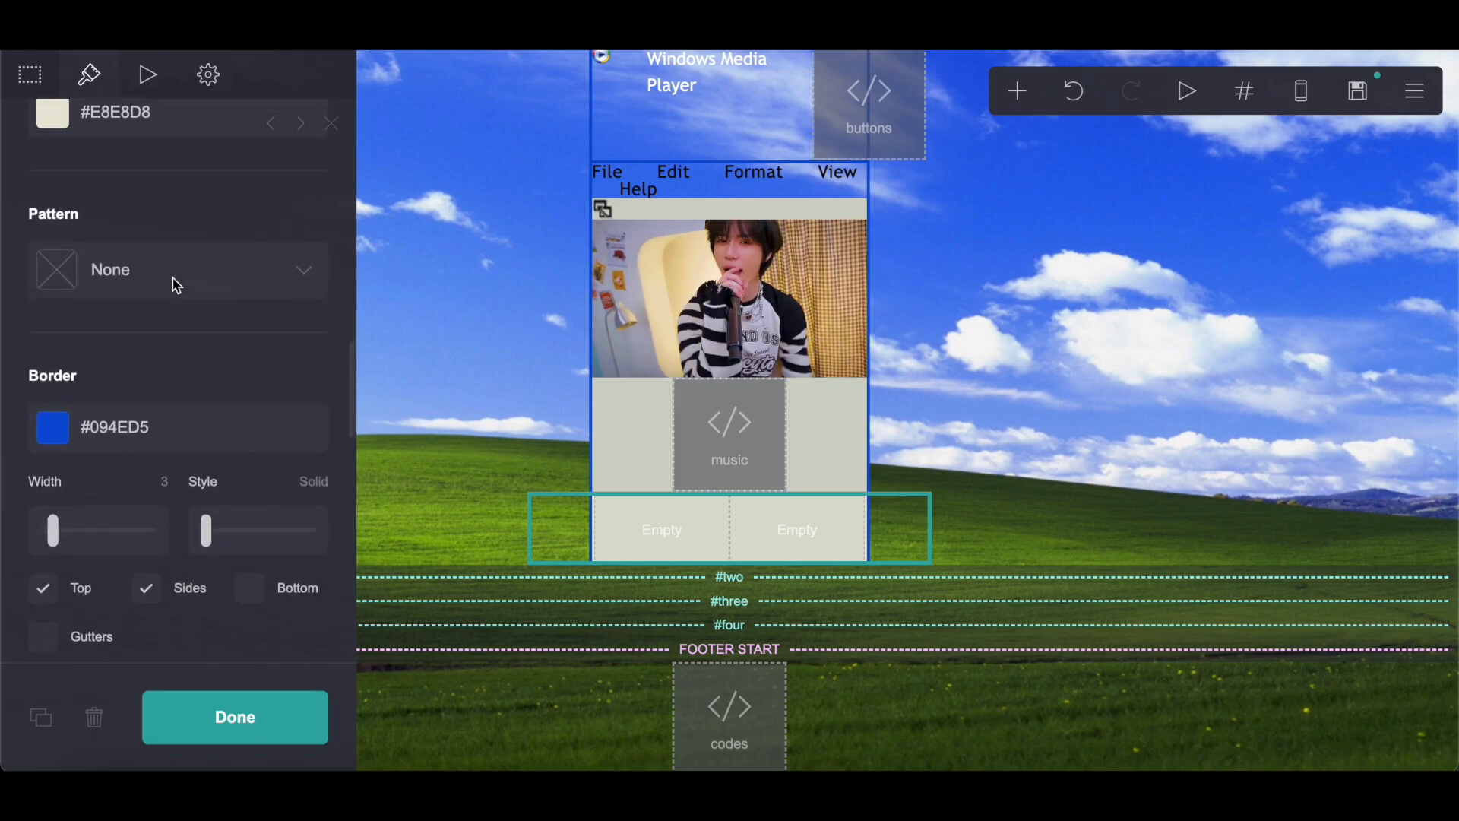
click(66, 574)
click(251, 579)
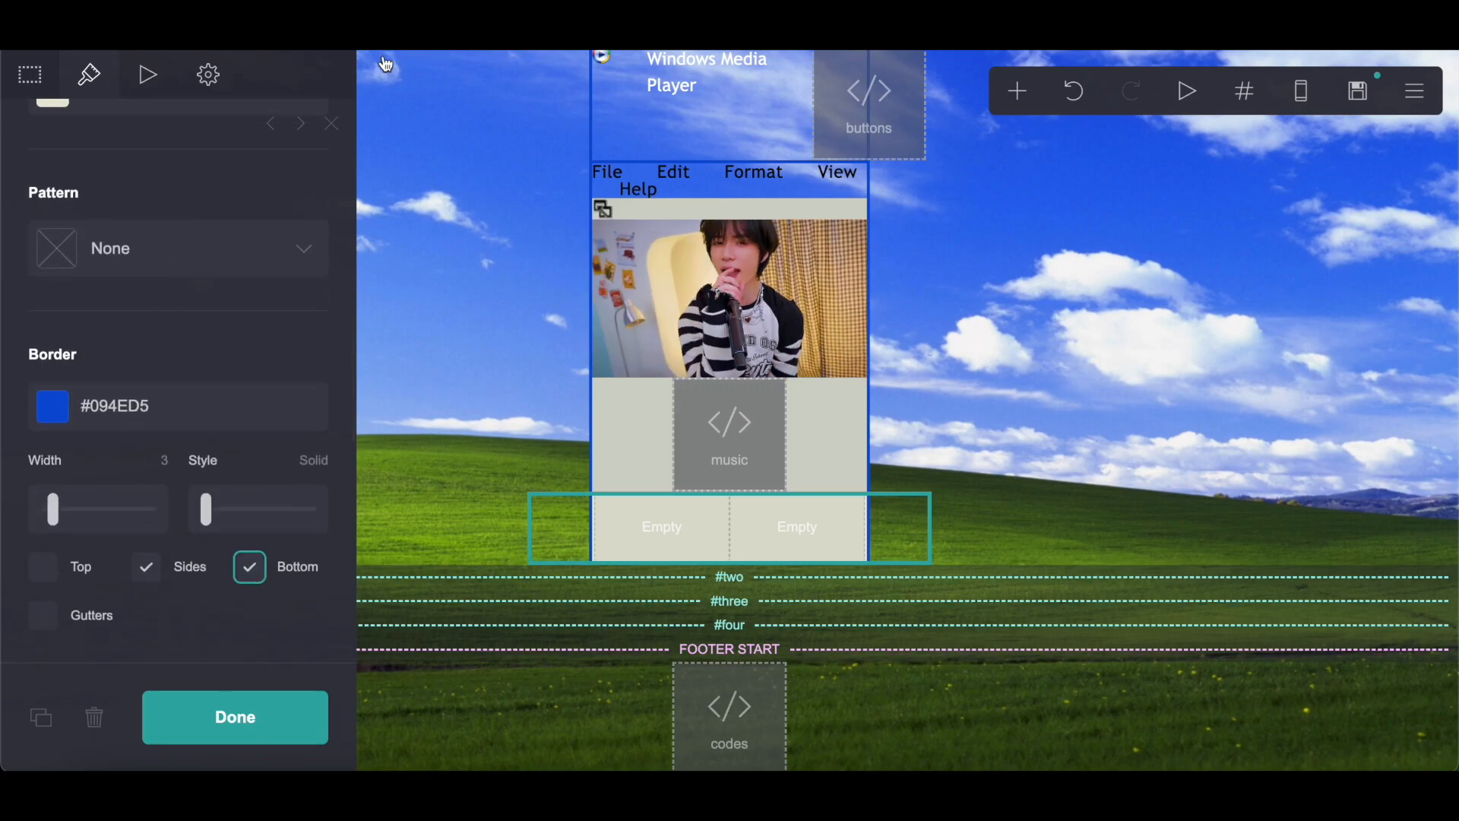
Examine the settings document and the finished site's "Show:" text for the wording and appearance to reproduce
key(ctrl+Tab)
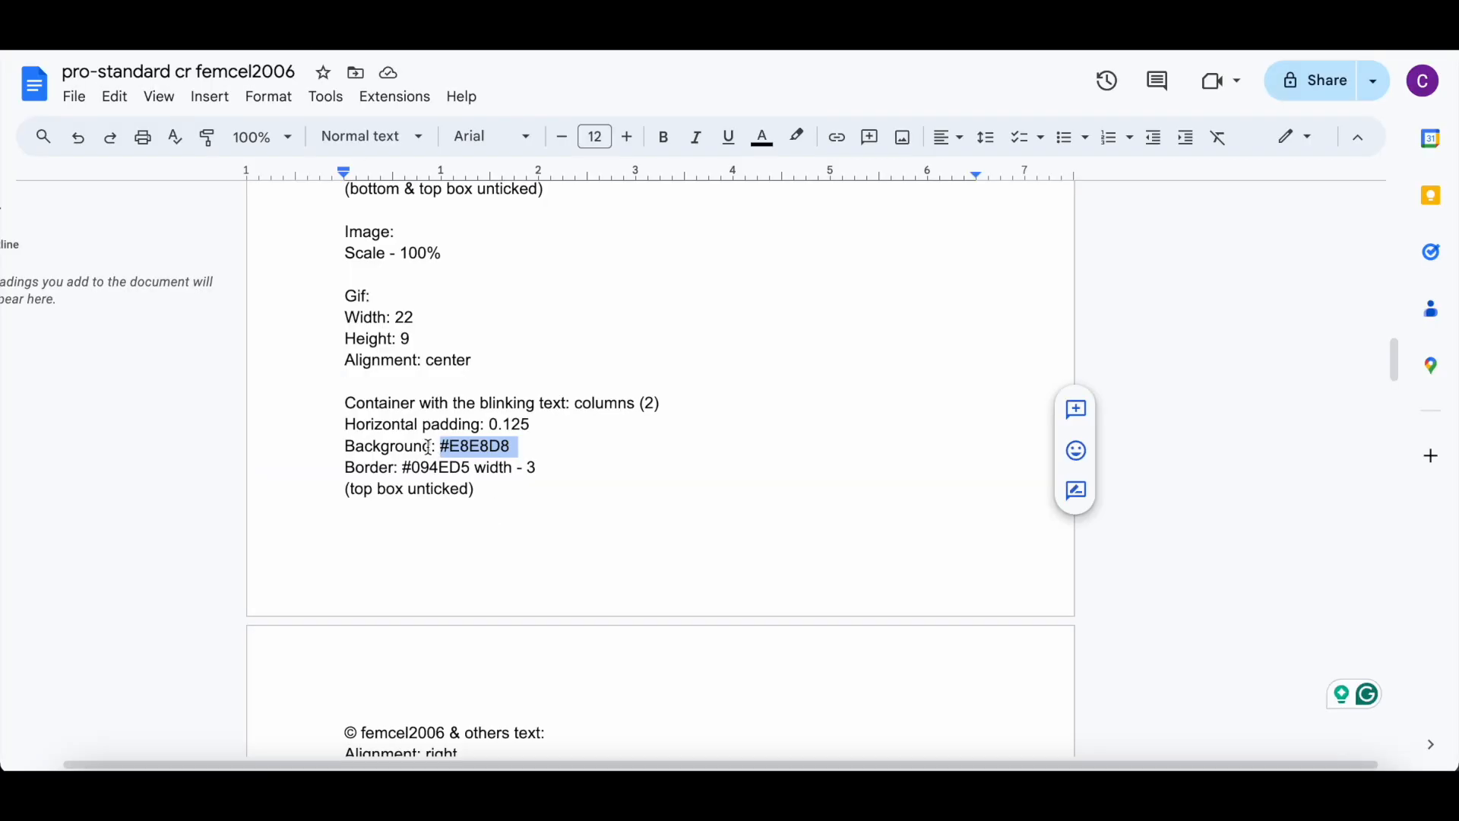
scroll(468, 454, down, 4)
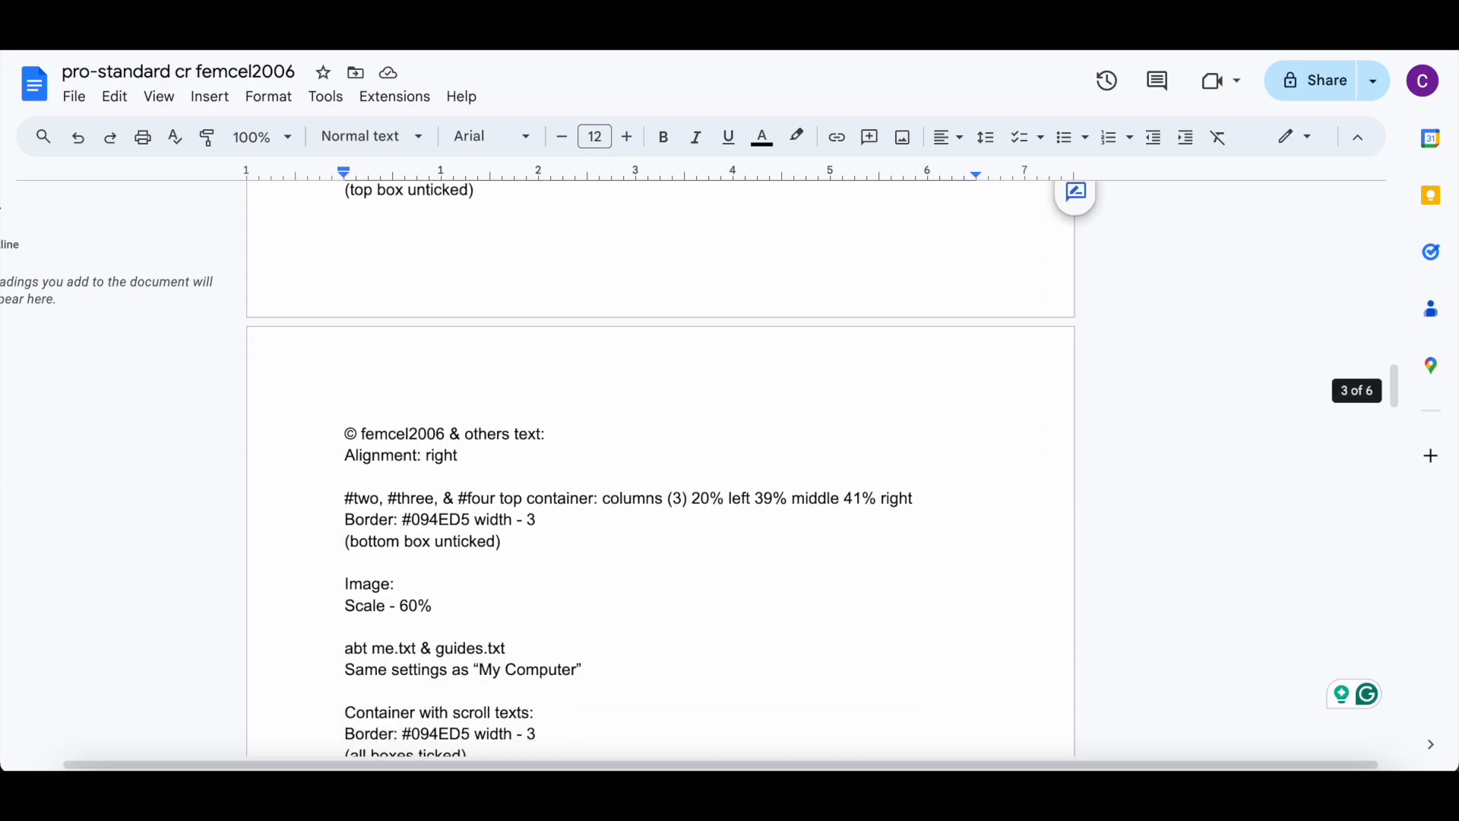
key(ctrl+shift+Tab)
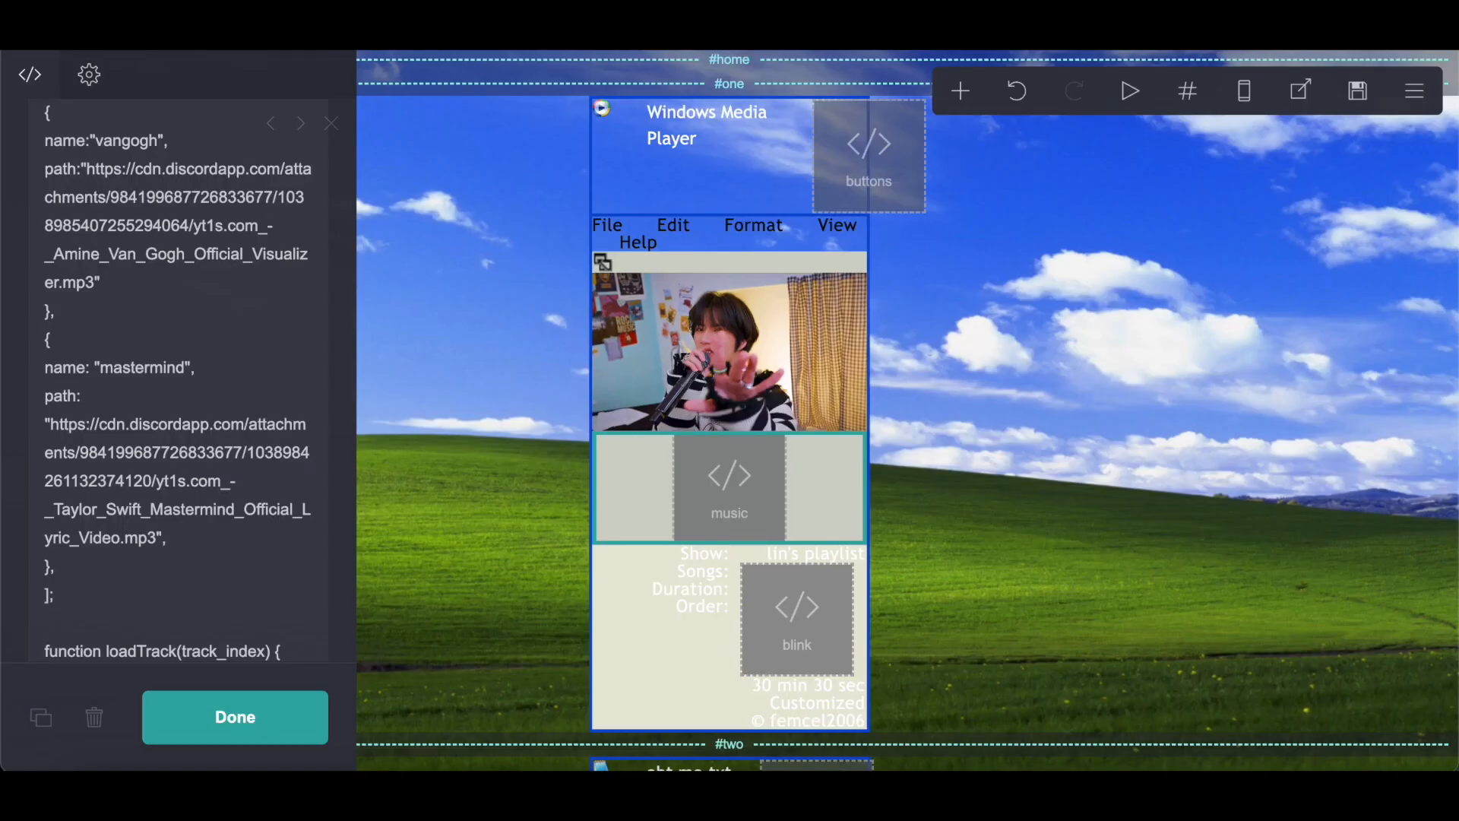
click(710, 554)
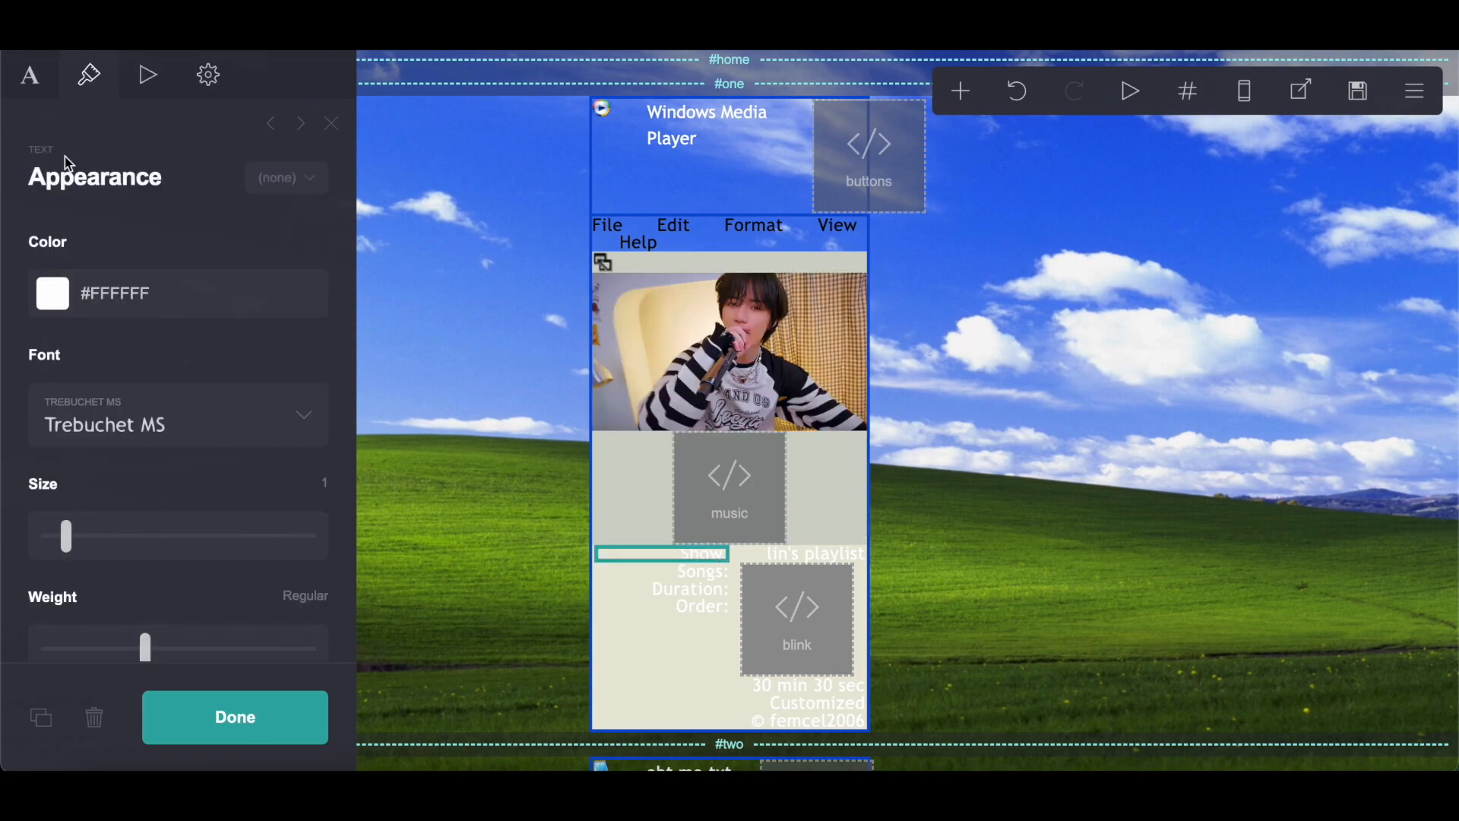
click(30, 74)
click(120, 244)
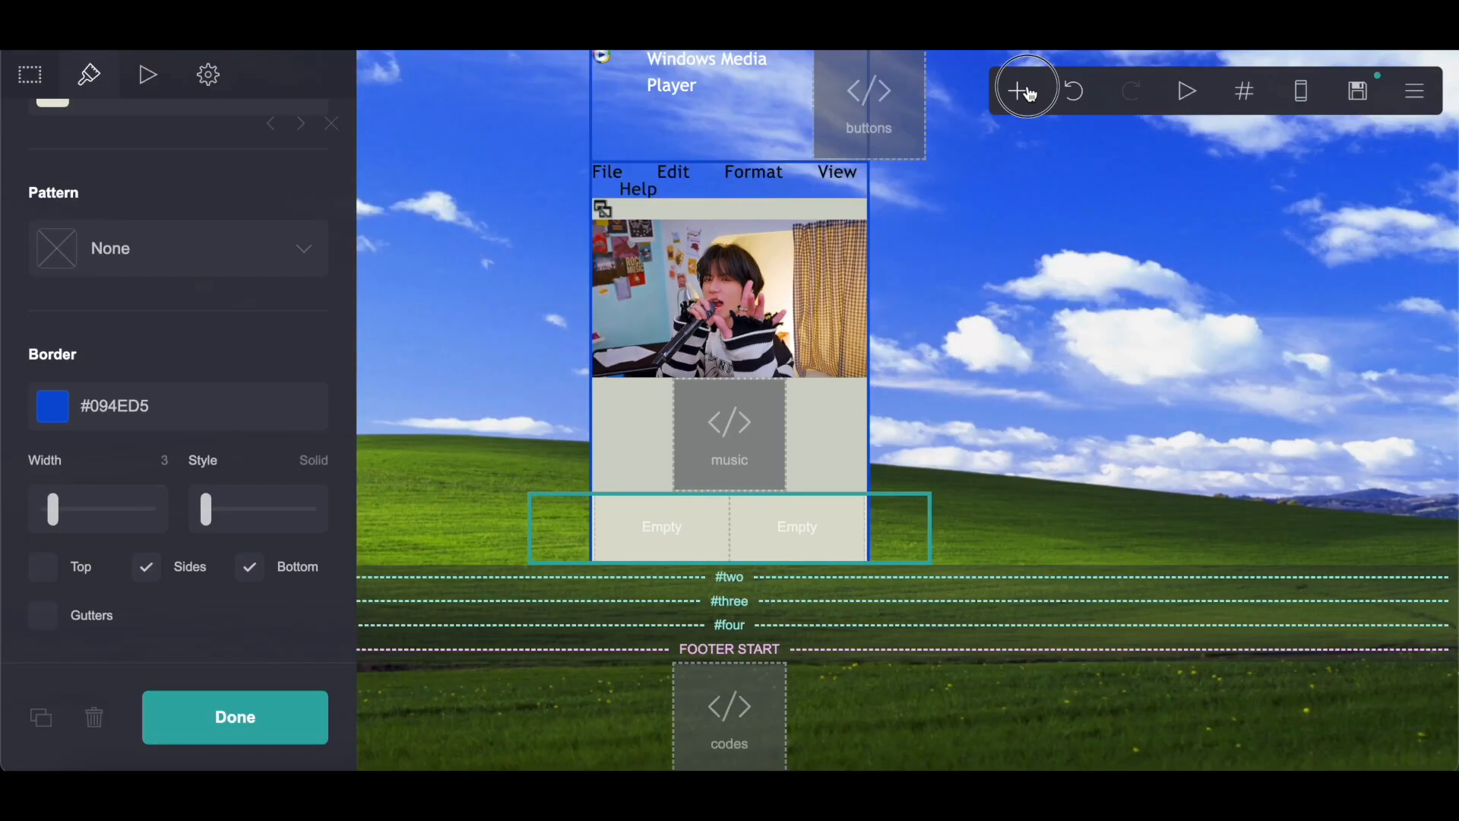
Add a text element in the container's left column and set its colour to white
click(1019, 89)
click(789, 164)
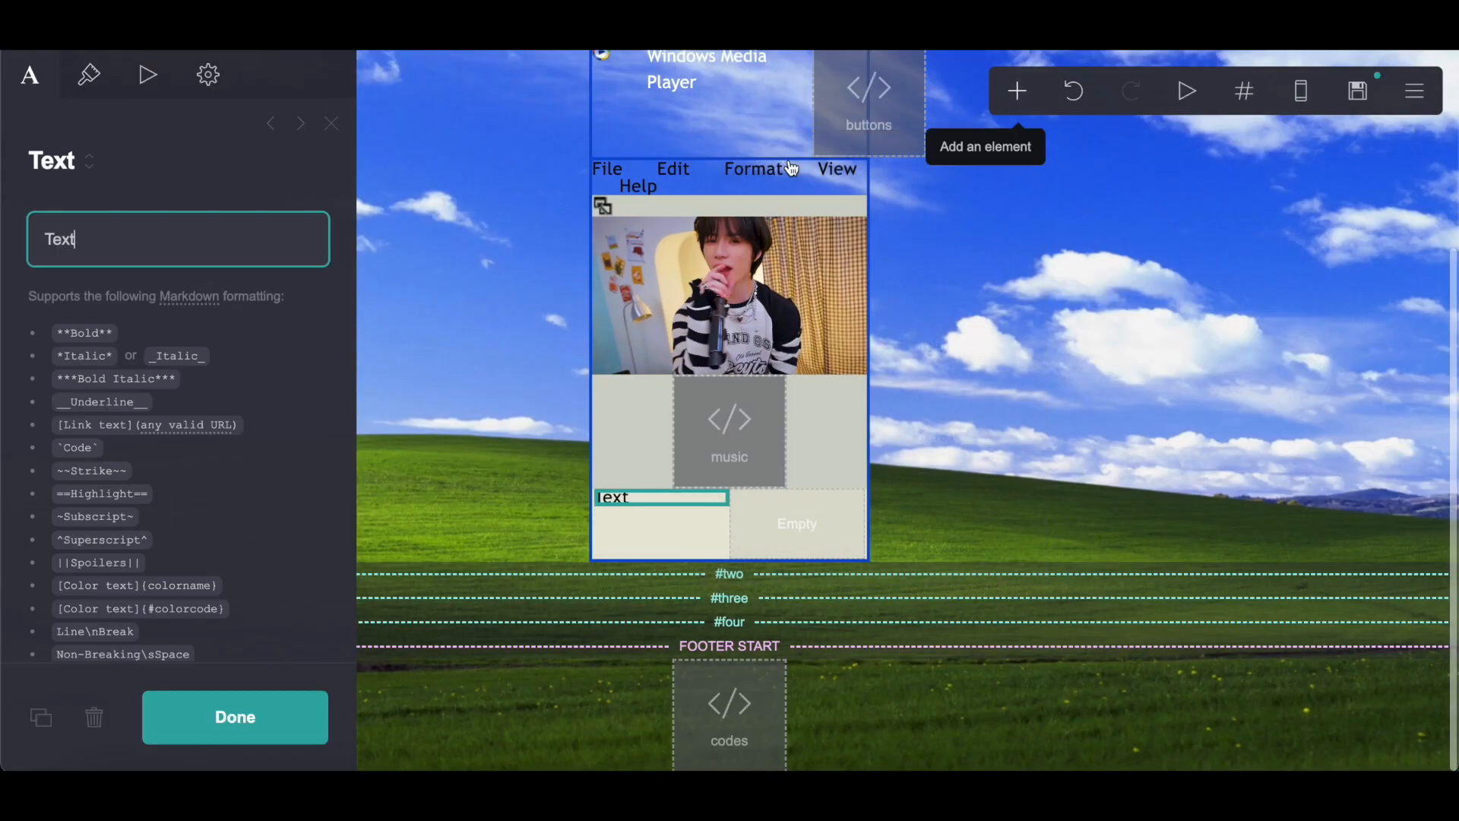
click(88, 74)
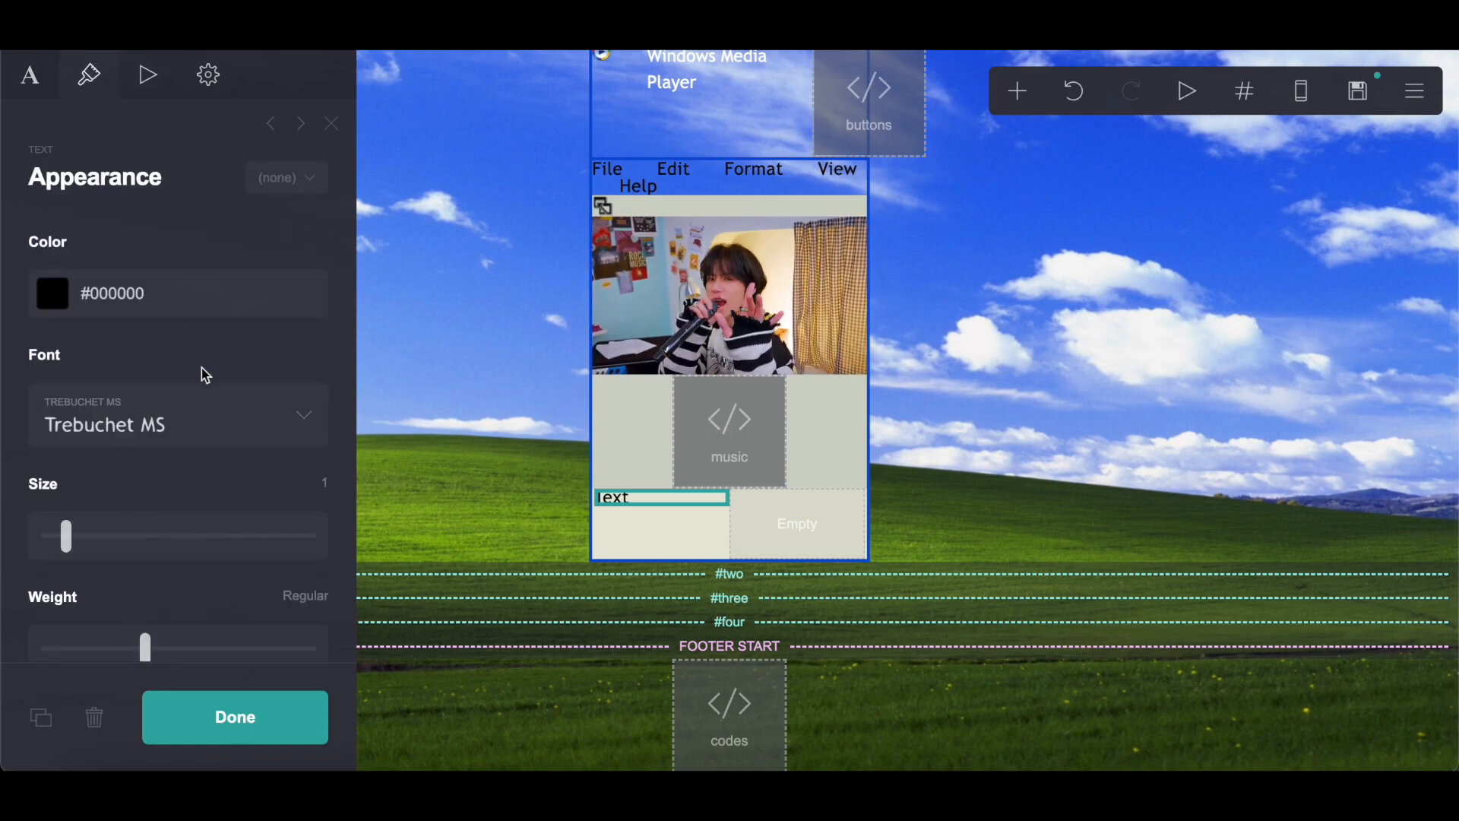
click(193, 318)
drag(146, 489, 14, 283)
click(149, 242)
Align the new text element to the right and change its wording to "Show:"
scroll(148, 244, down, 5)
click(123, 486)
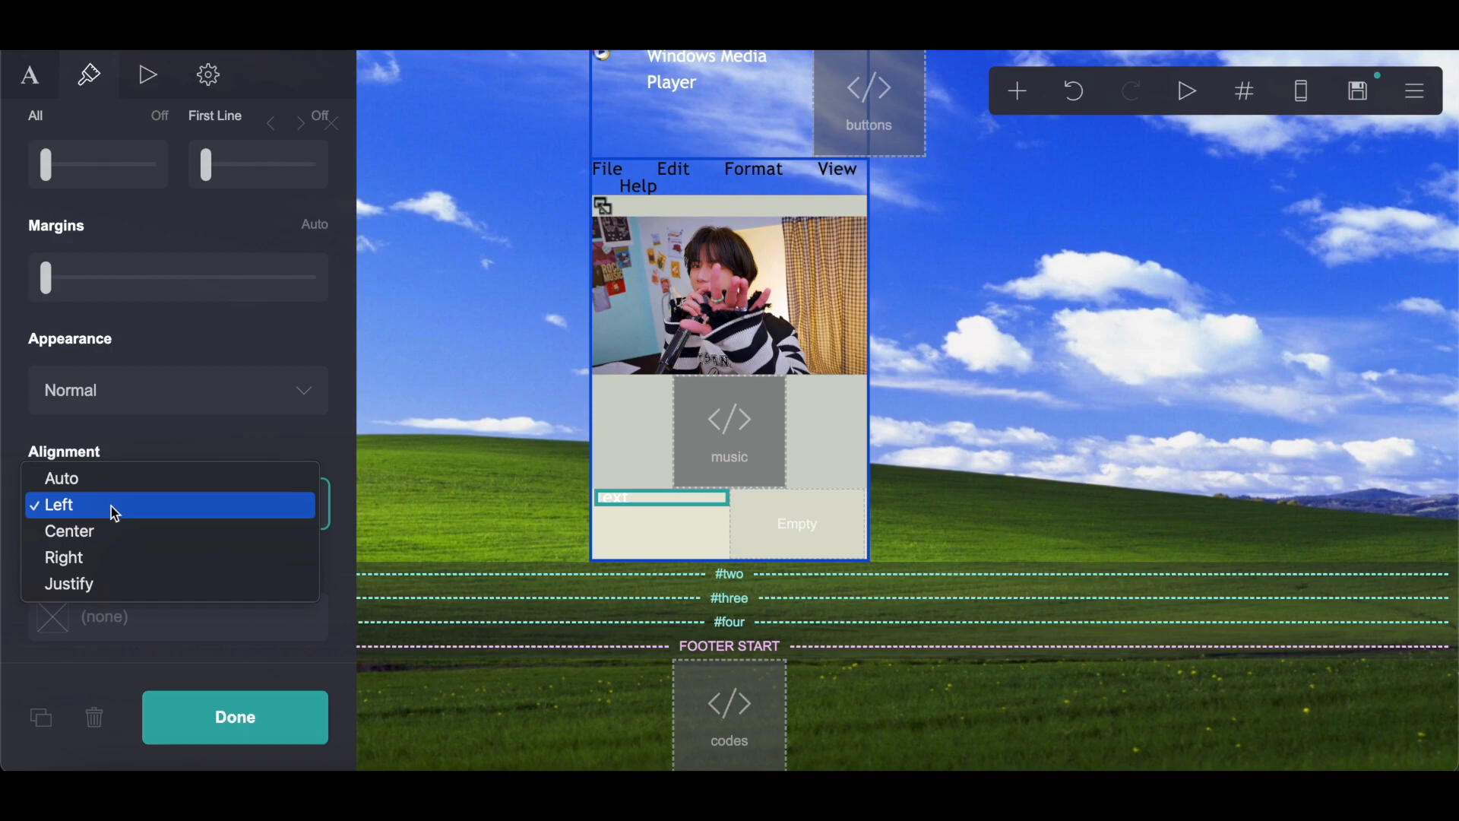
click(104, 558)
click(30, 75)
drag(80, 128, 3, 130)
text(s)
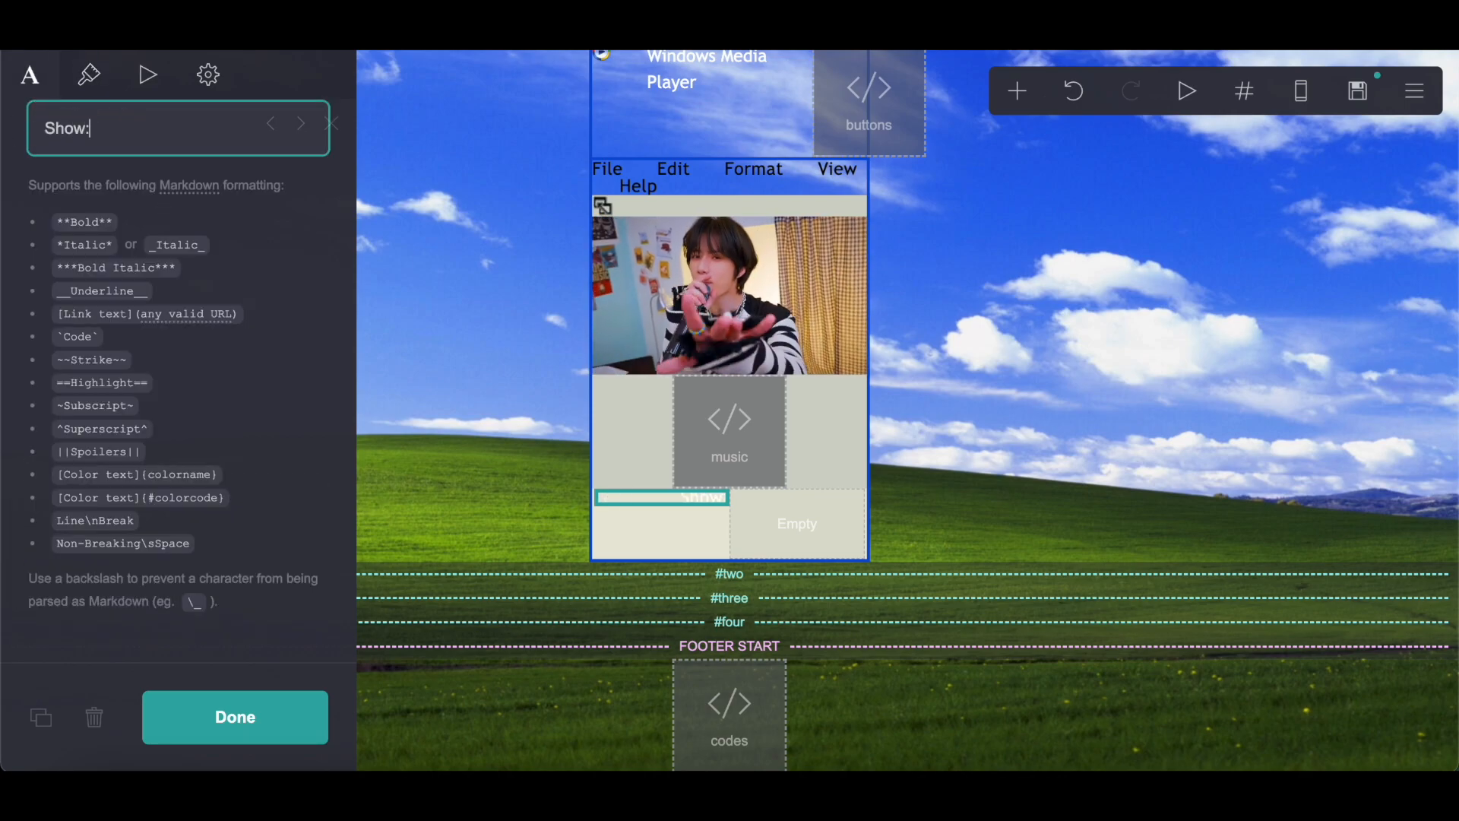
Add a text element reading "Songs:" below "Show:"
click(1019, 99)
click(770, 166)
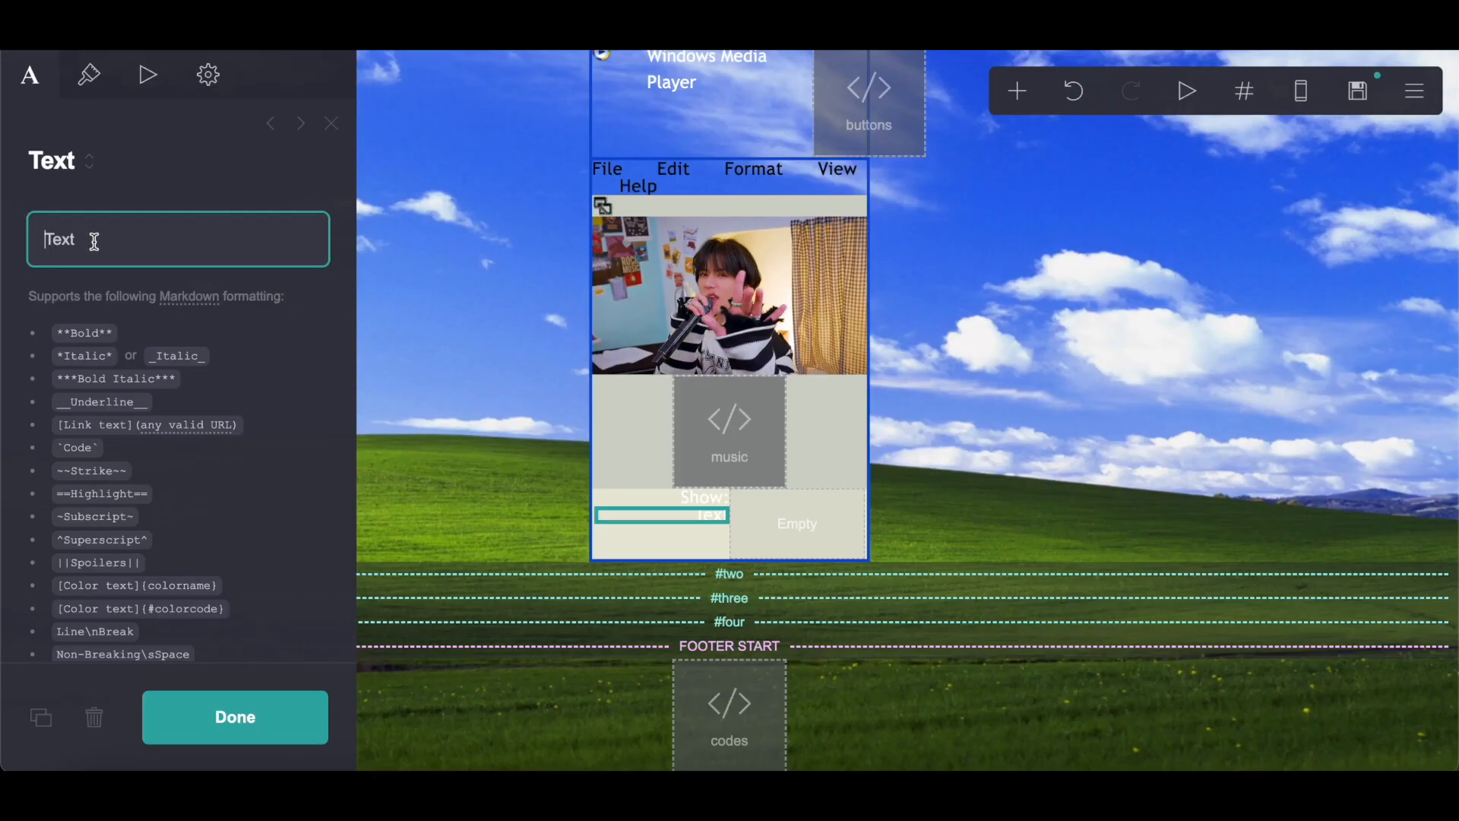
drag(91, 238, 13, 244)
text(So)
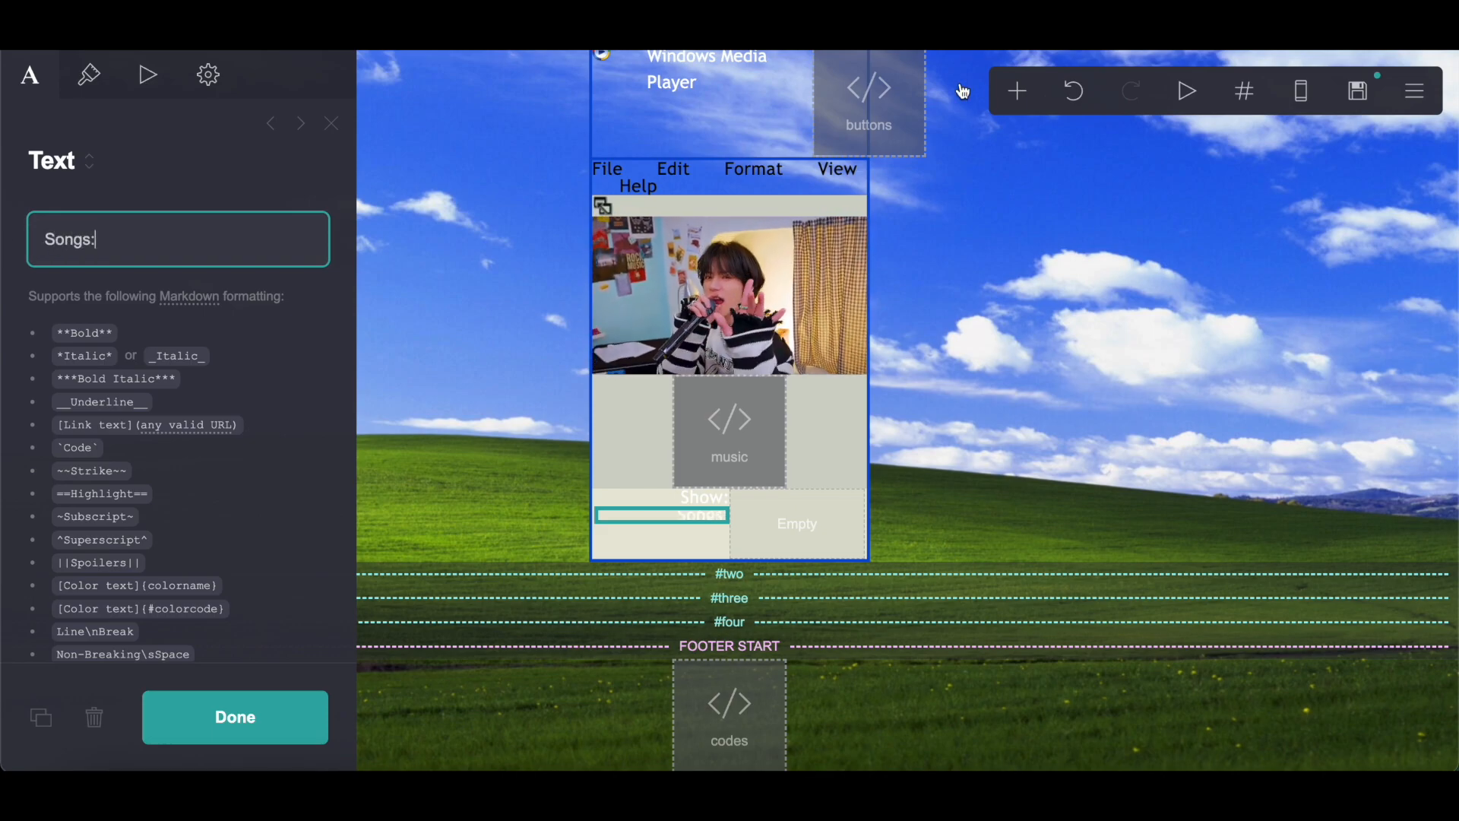
Add a text element reading "Duration:" below "Songs:"
click(1017, 90)
click(772, 163)
drag(133, 245, 10, 244)
text(Durati)
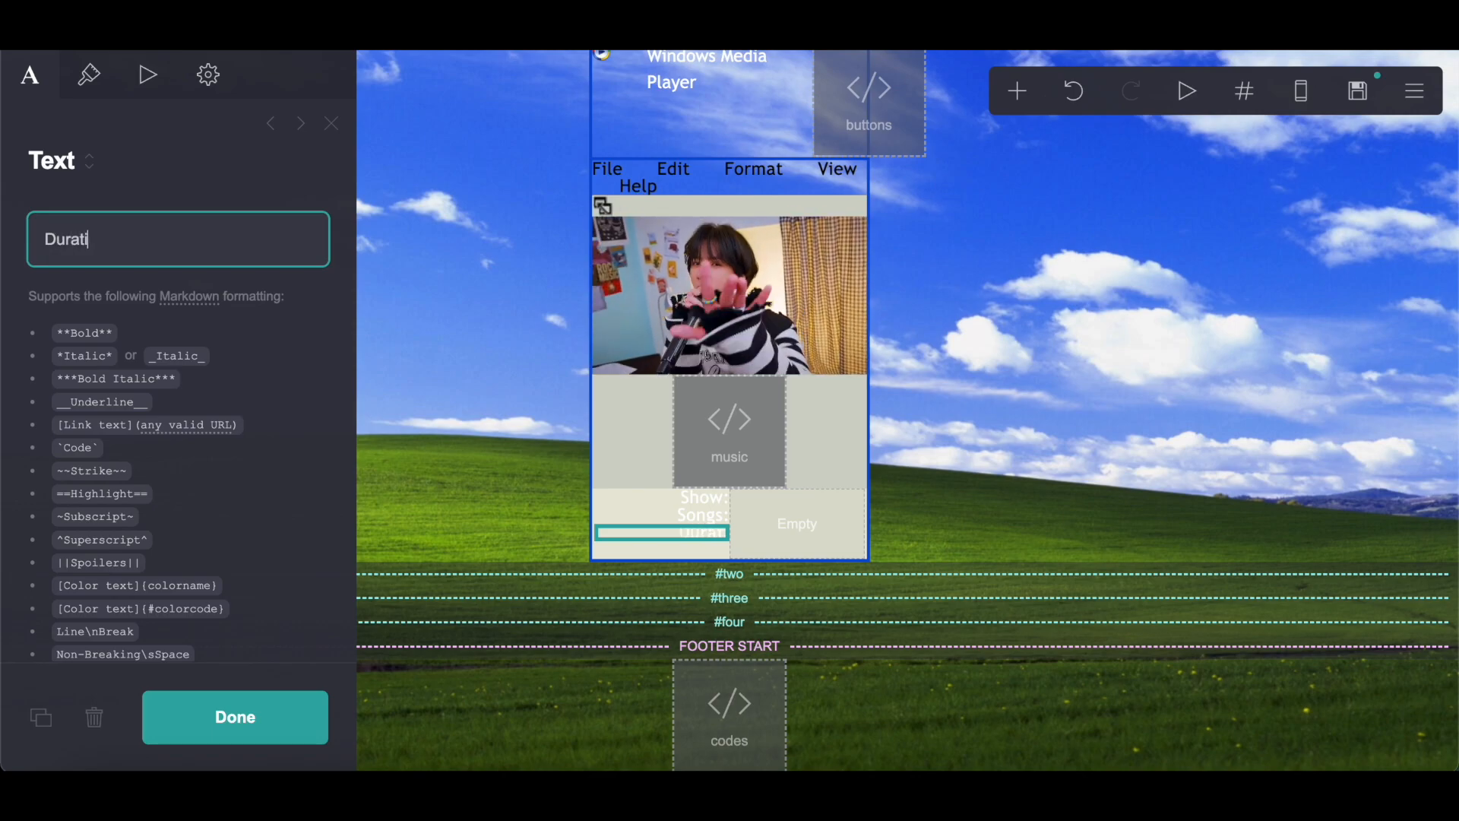
Add a text element reading "Order:" below "Duration:"
click(1017, 92)
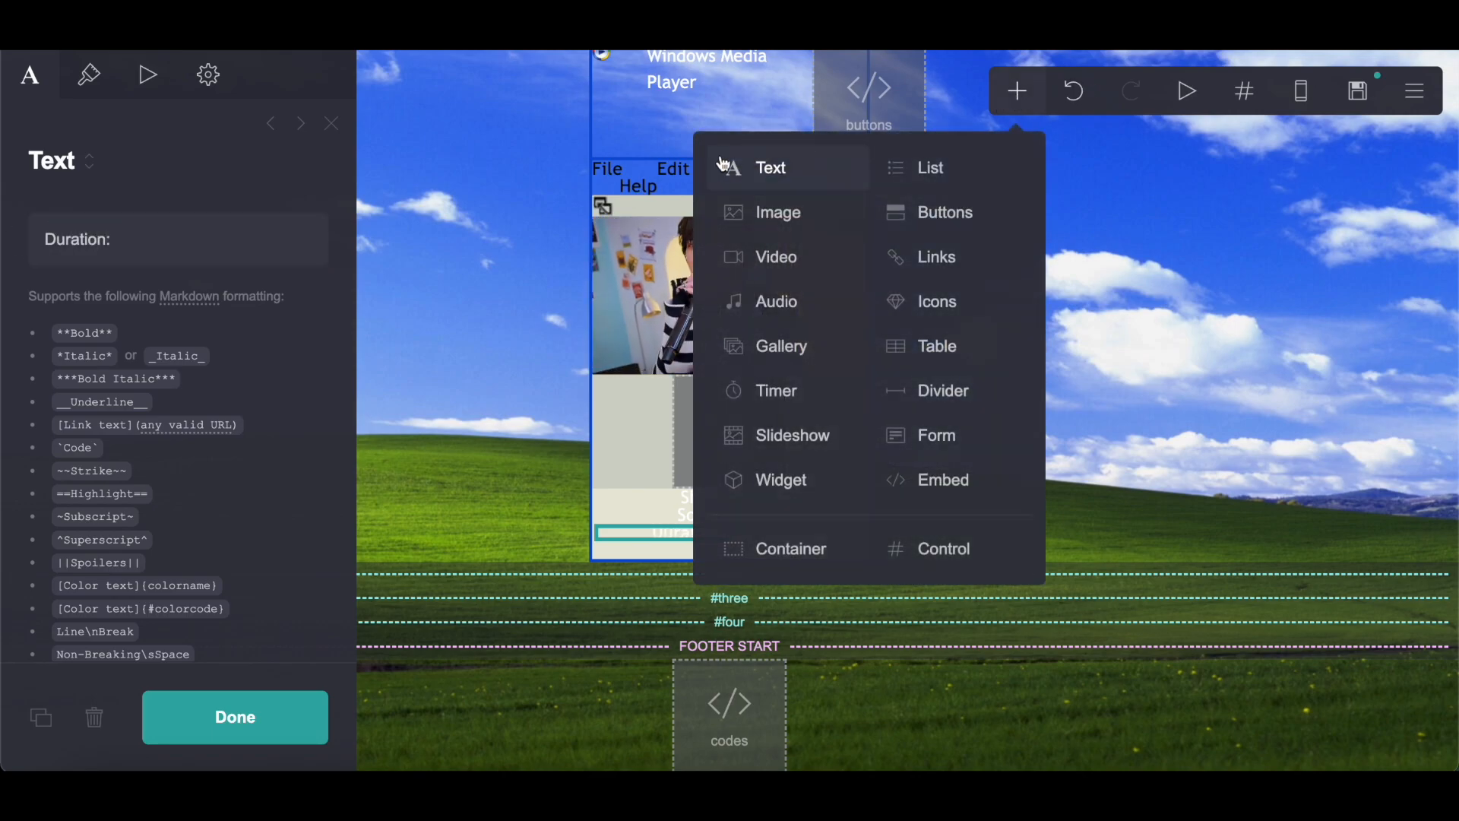
click(768, 165)
drag(221, 238, 13, 242)
text(o)
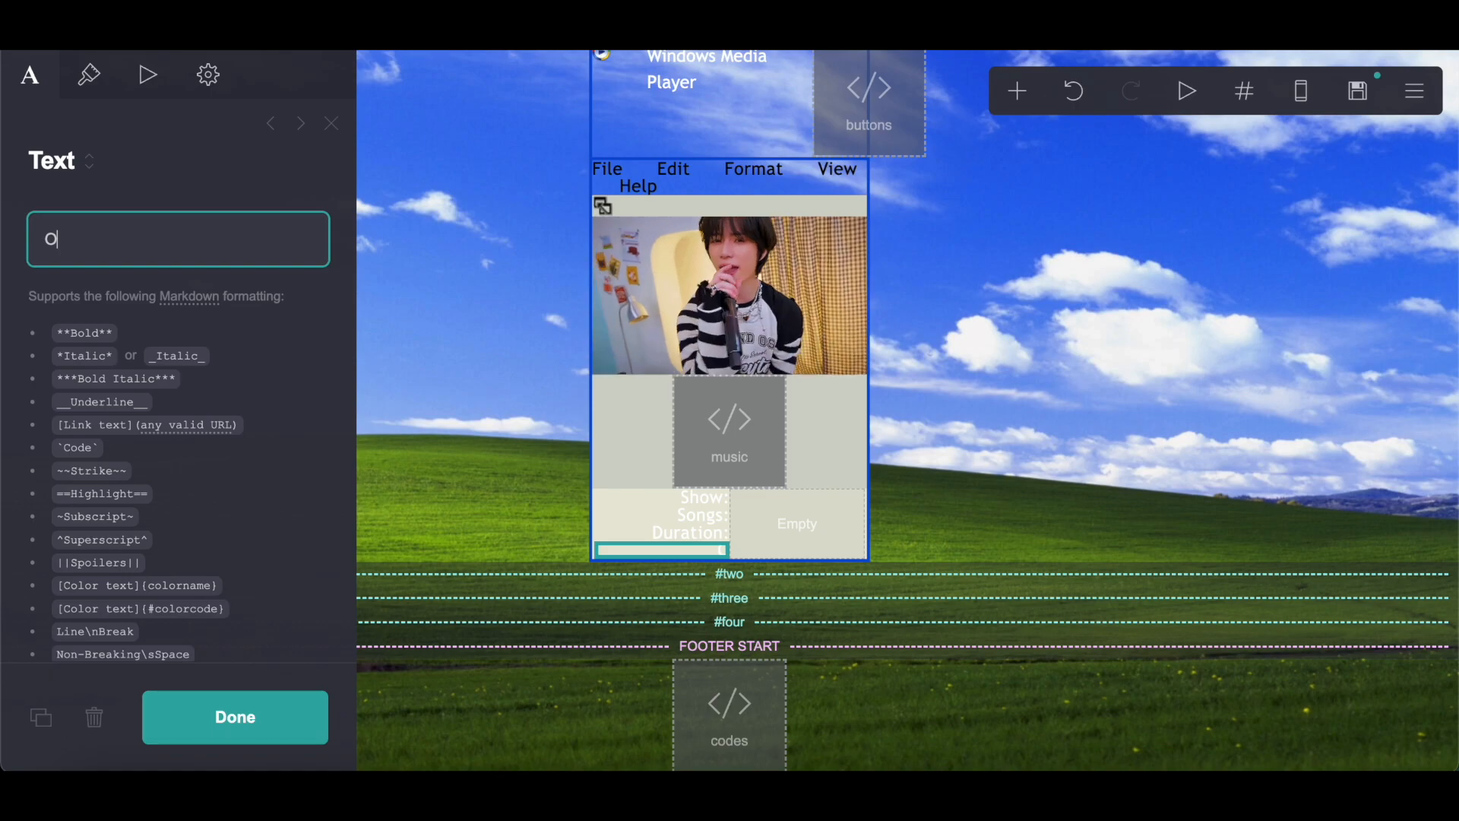
Add an invisible spacer text element containing "[.]{transparent}" below "Order:" and copy that code
click(1011, 93)
click(774, 169)
drag(184, 242, 3, 241)
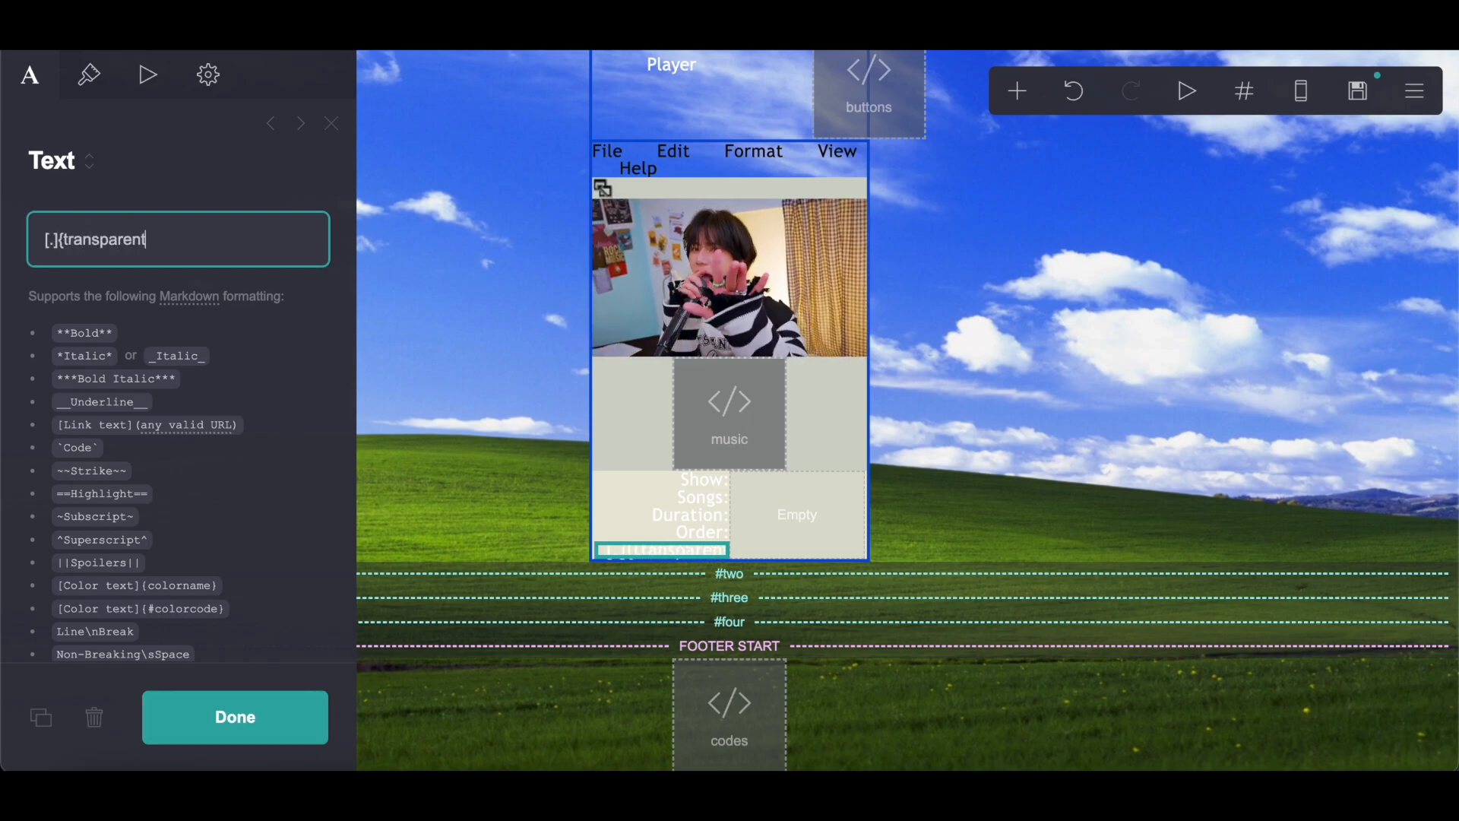
drag(195, 243, 40, 244)
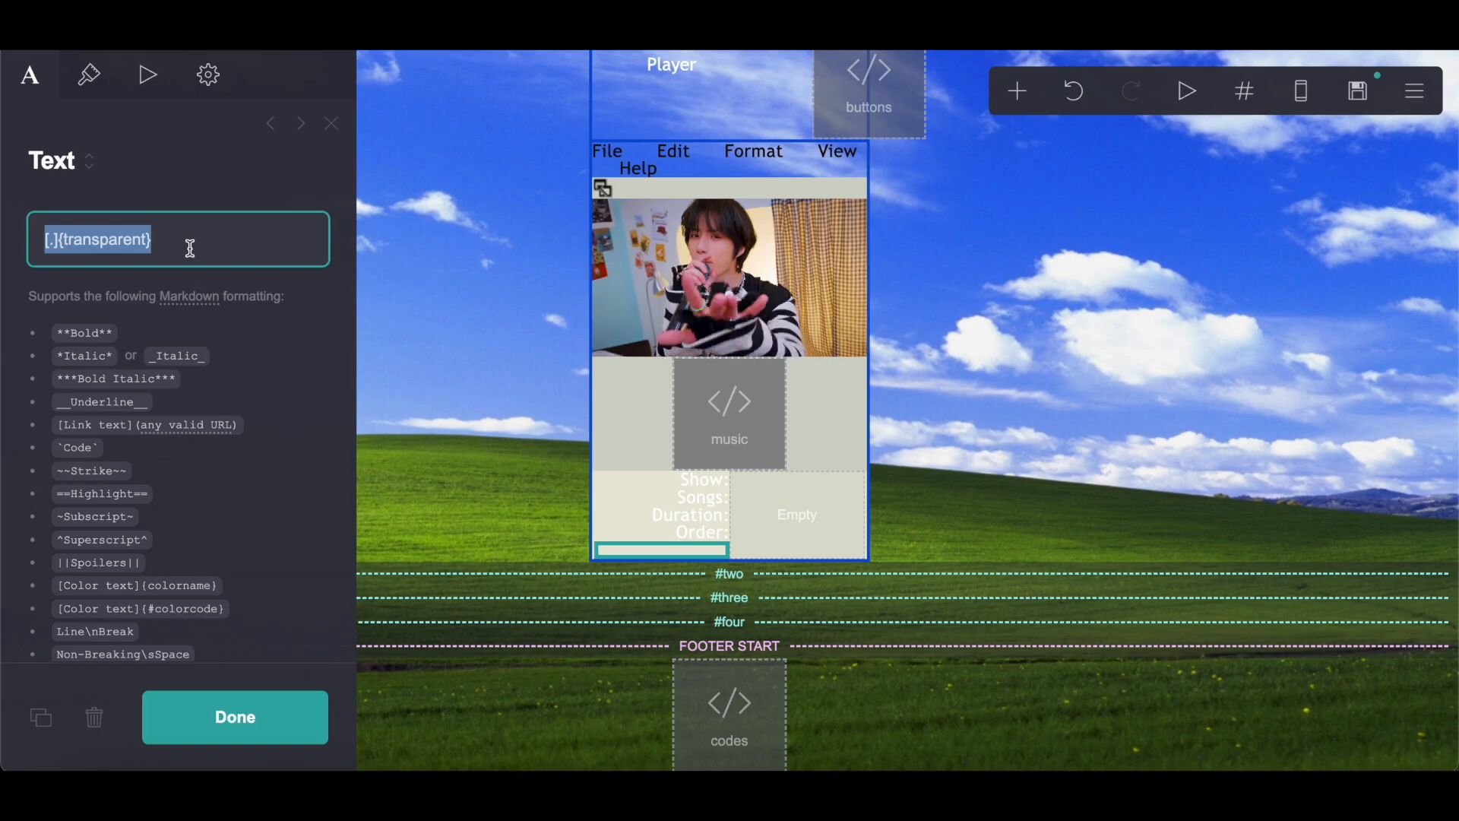
right_click(190, 248)
click(254, 403)
Add a text element, move it into the right column beside "Show:" and enter the playlist's title
click(1011, 104)
click(817, 168)
drag(714, 548, 823, 537)
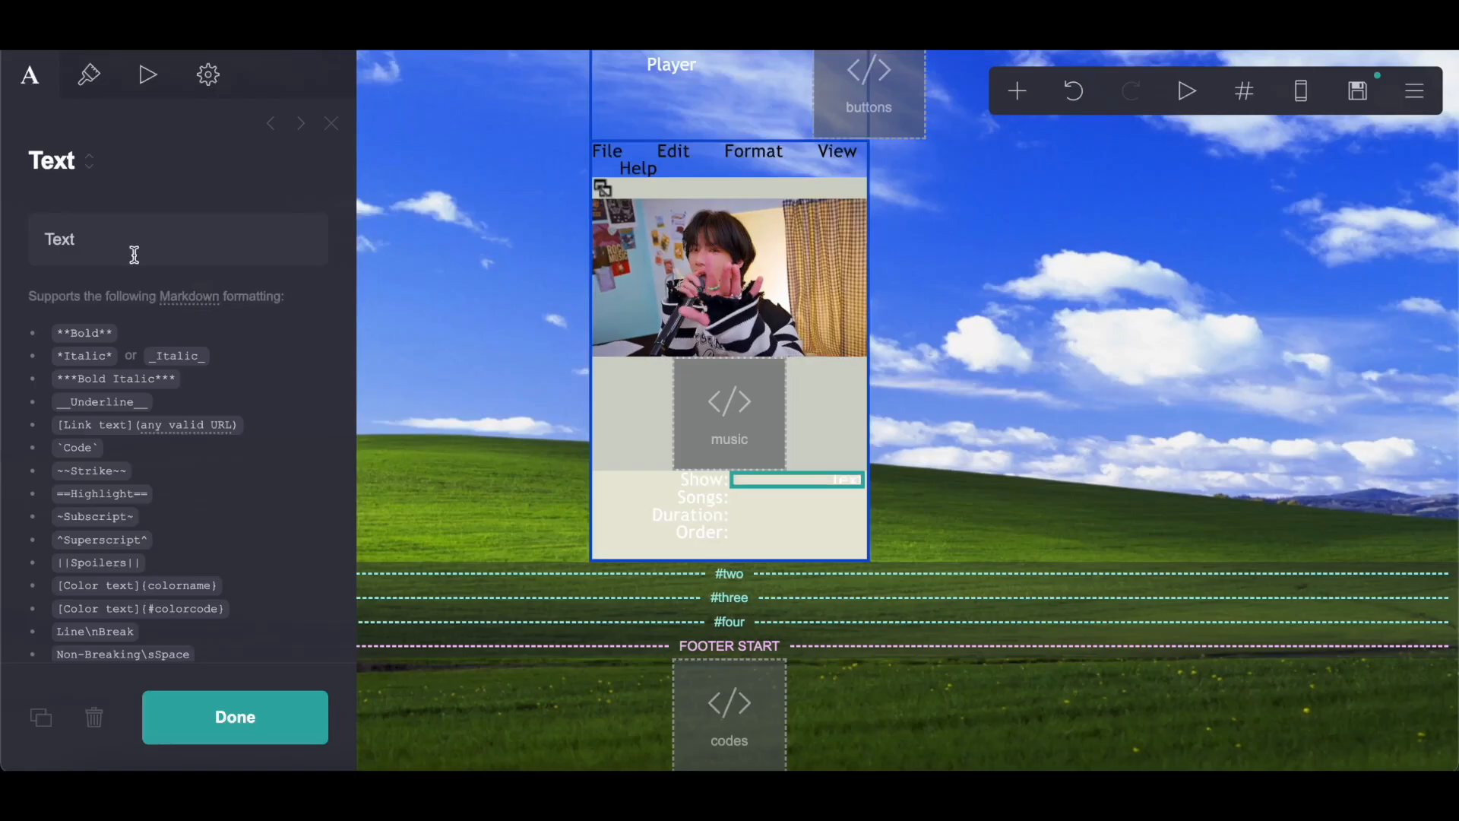
click(98, 246)
key(ctrl+a)
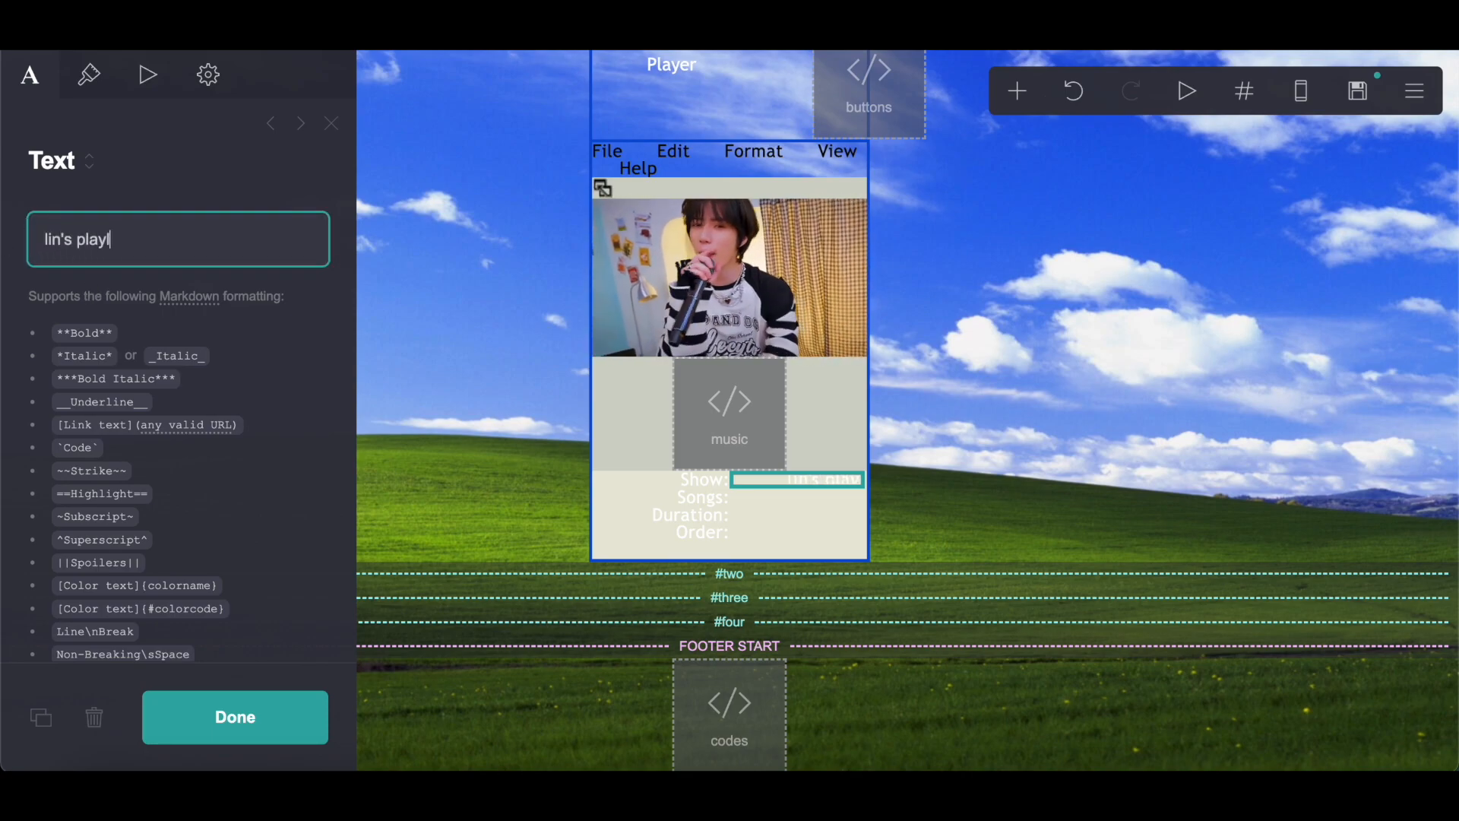
Add a text element reading "30 mins 30 sec" below the playlist title in the right column
click(1042, 103)
click(788, 163)
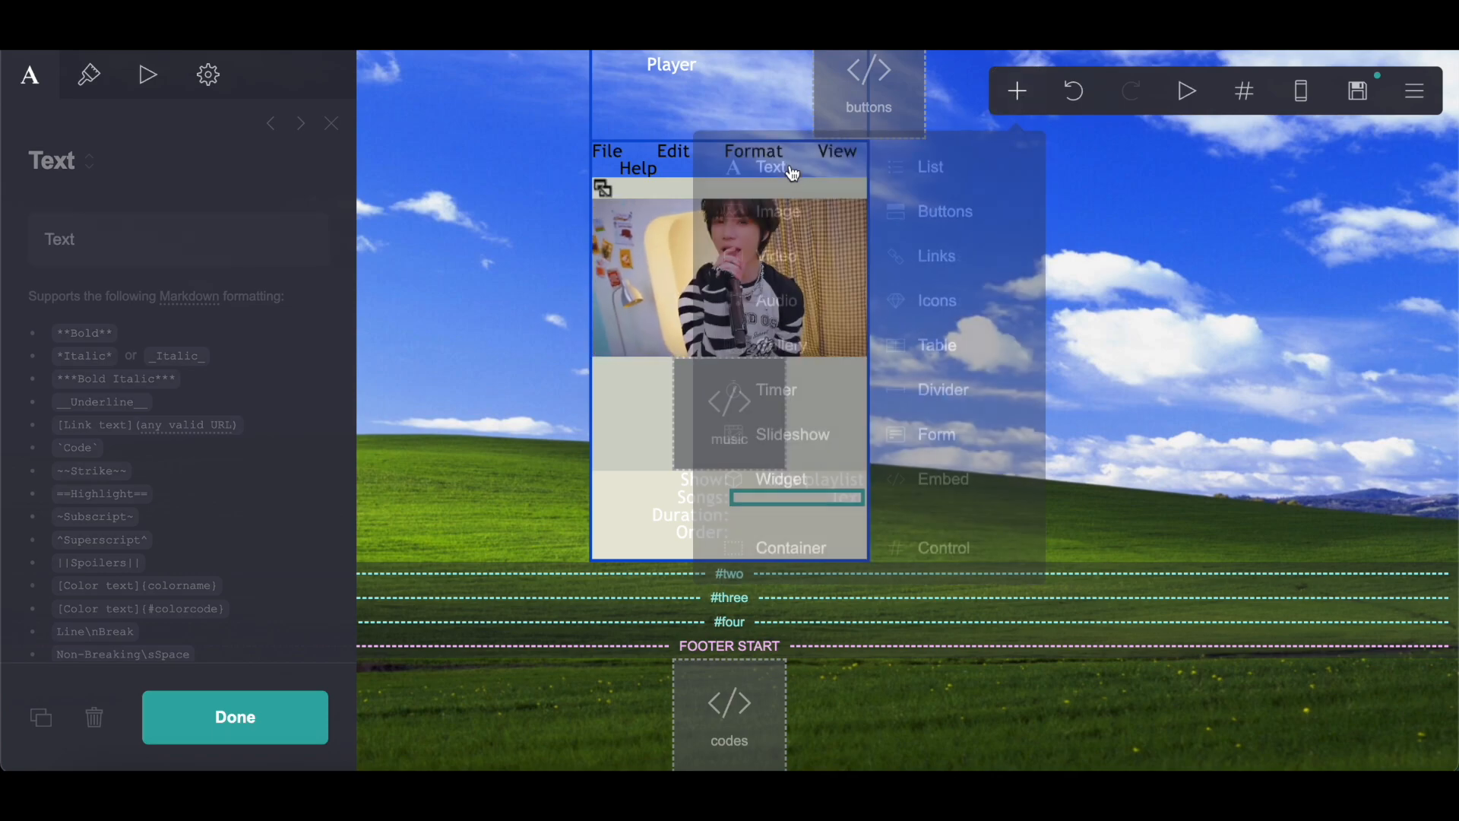
double_click(69, 247)
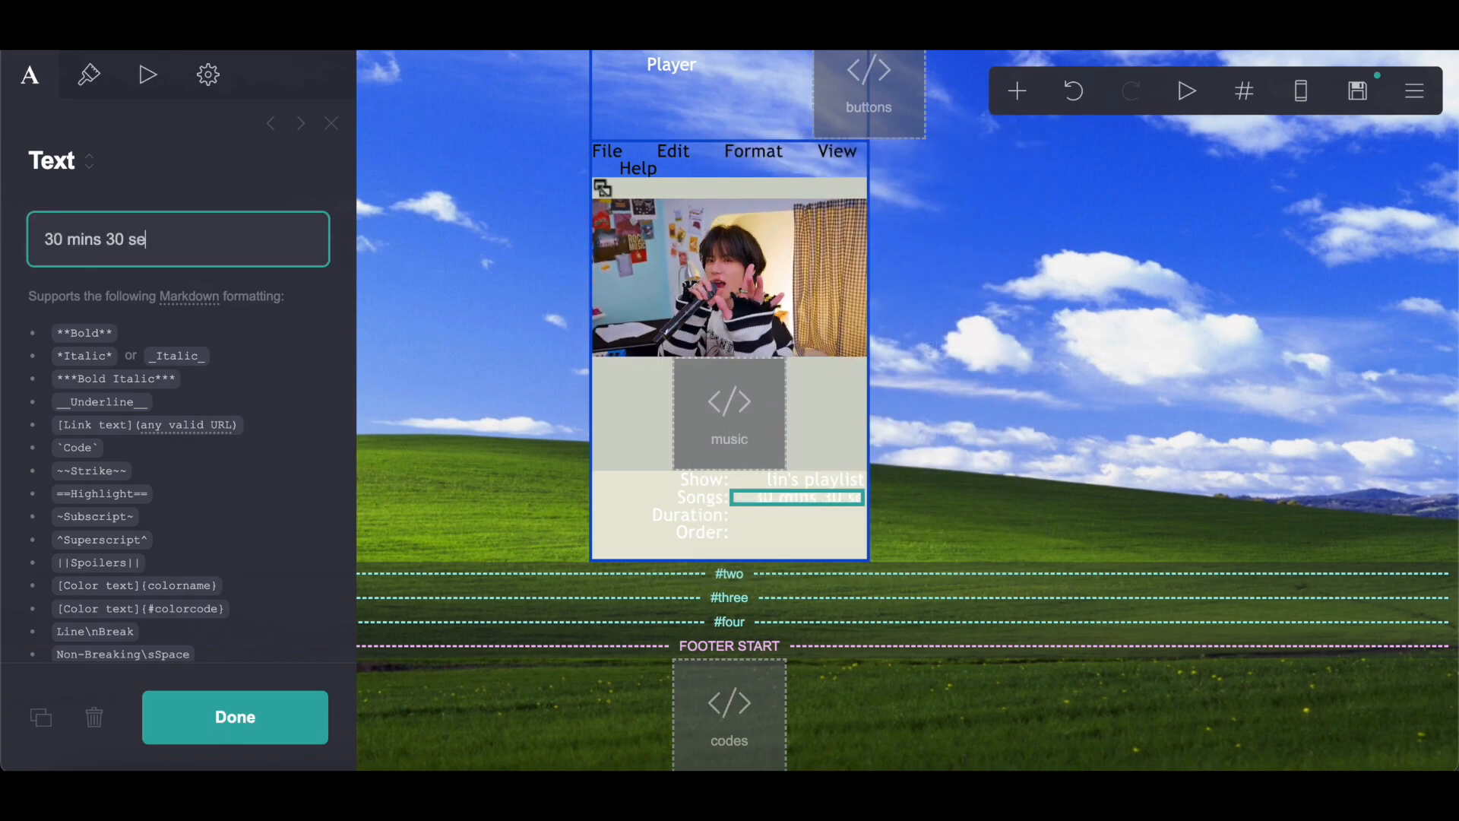
Add a text element reading "Customized" below the duration text and reword the duration as "30 min 30 sec"
click(1017, 91)
click(768, 167)
double_click(59, 239)
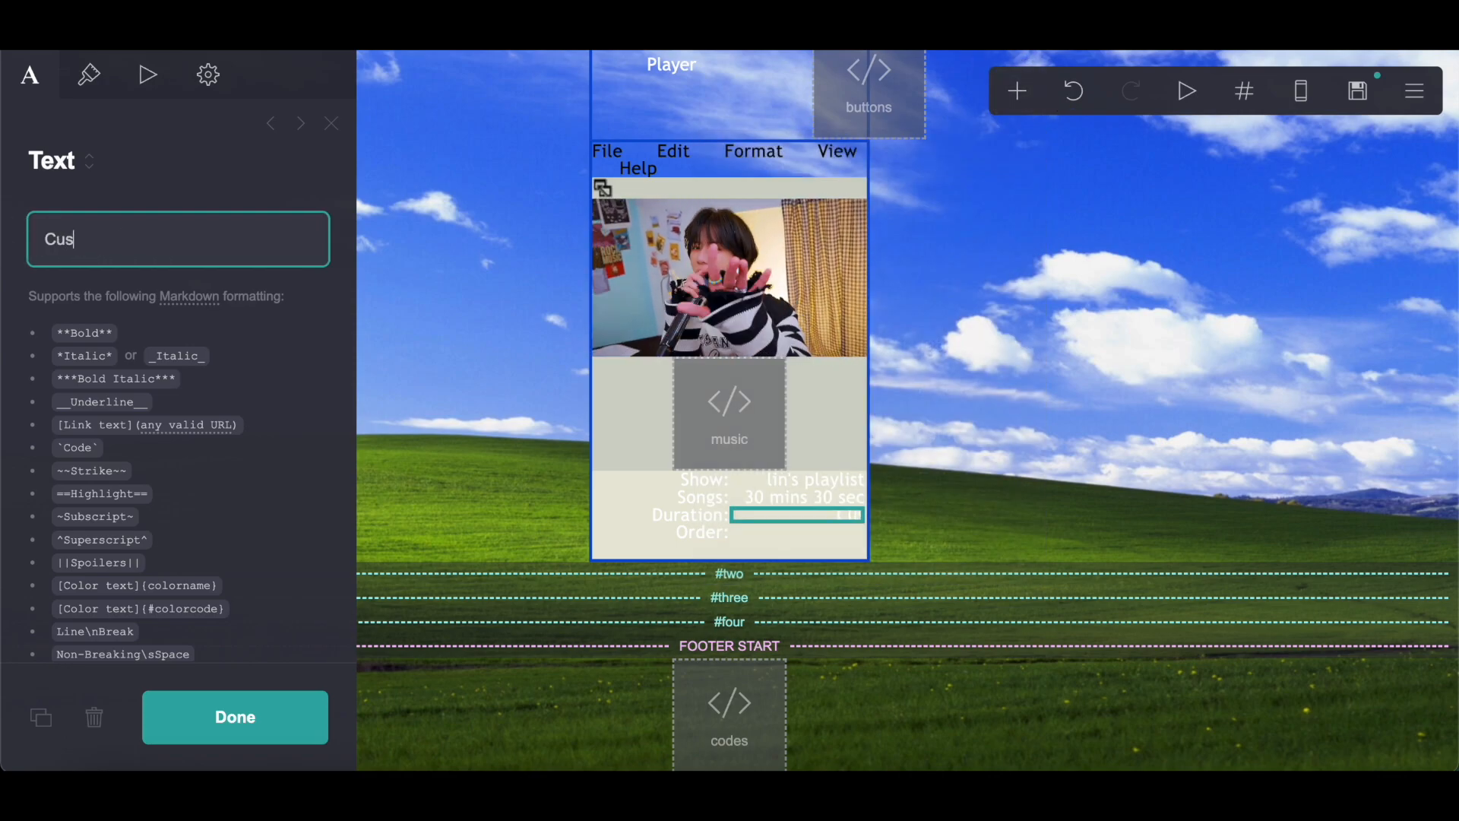
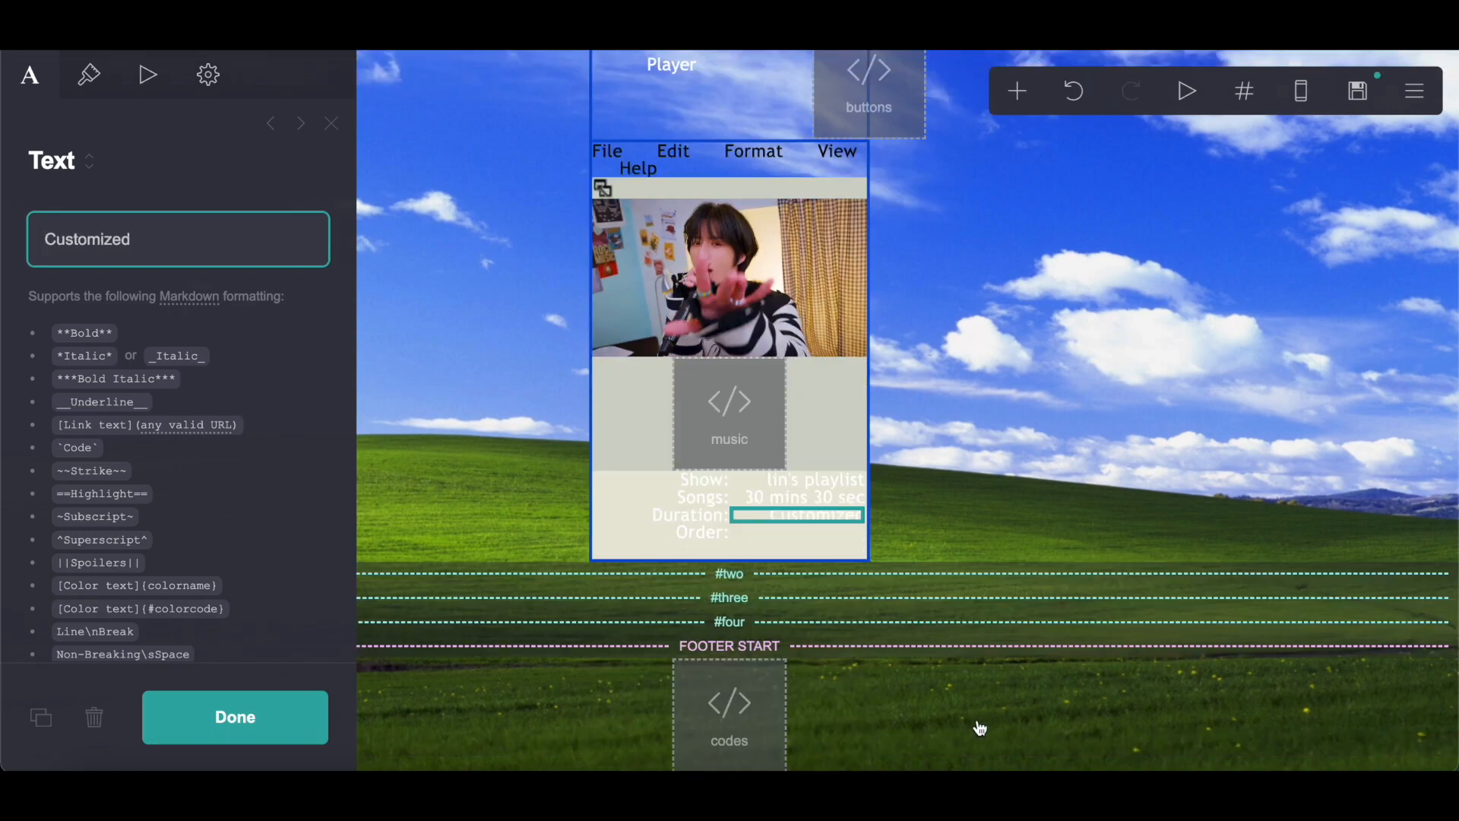
click(832, 499)
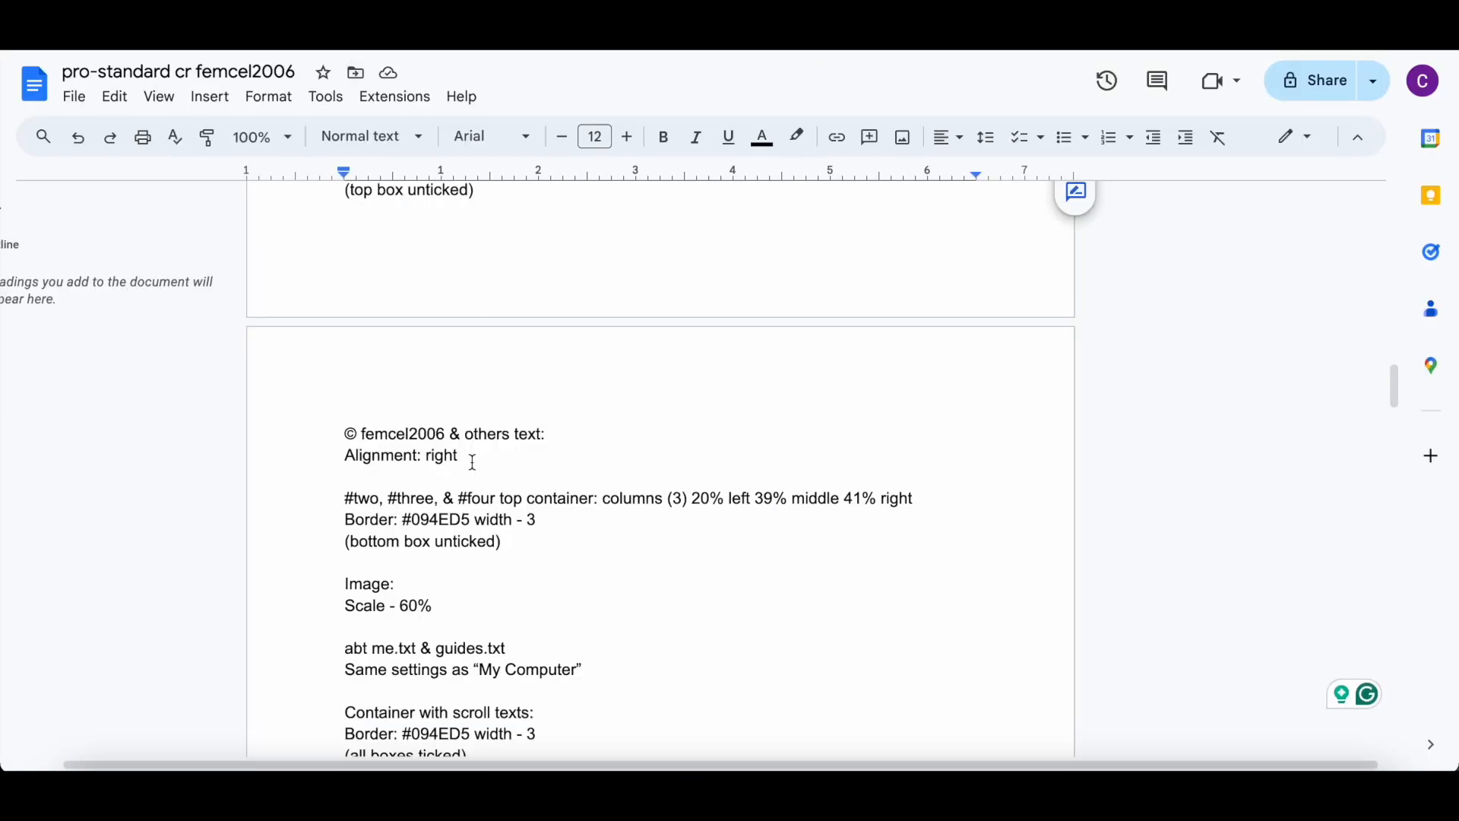
In the Google Docs notes, paste "[.]{transparent}" on a new line below "Alignment: right"
click(462, 456)
key(Return)
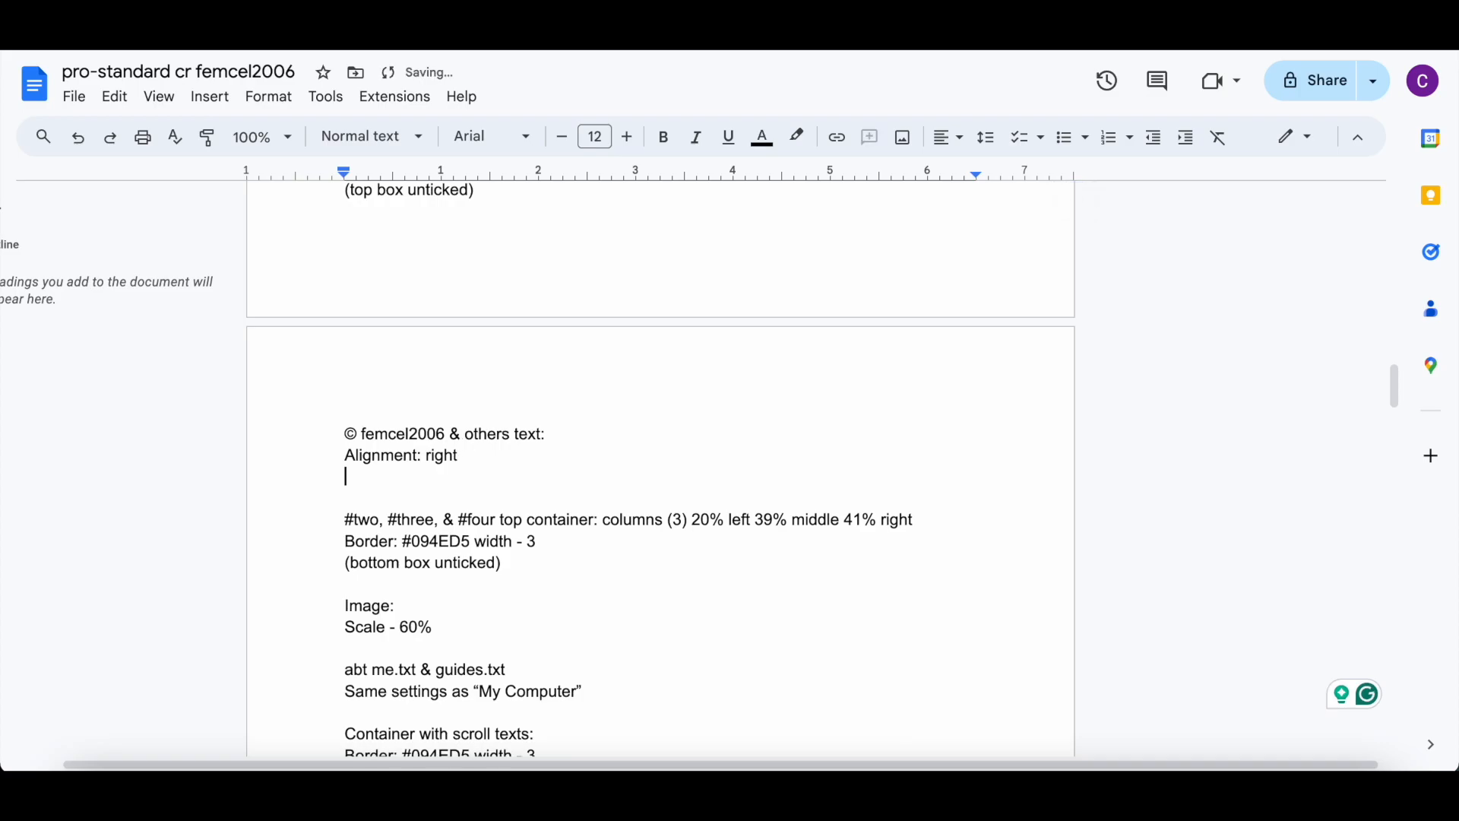
right_click(400, 481)
click(464, 201)
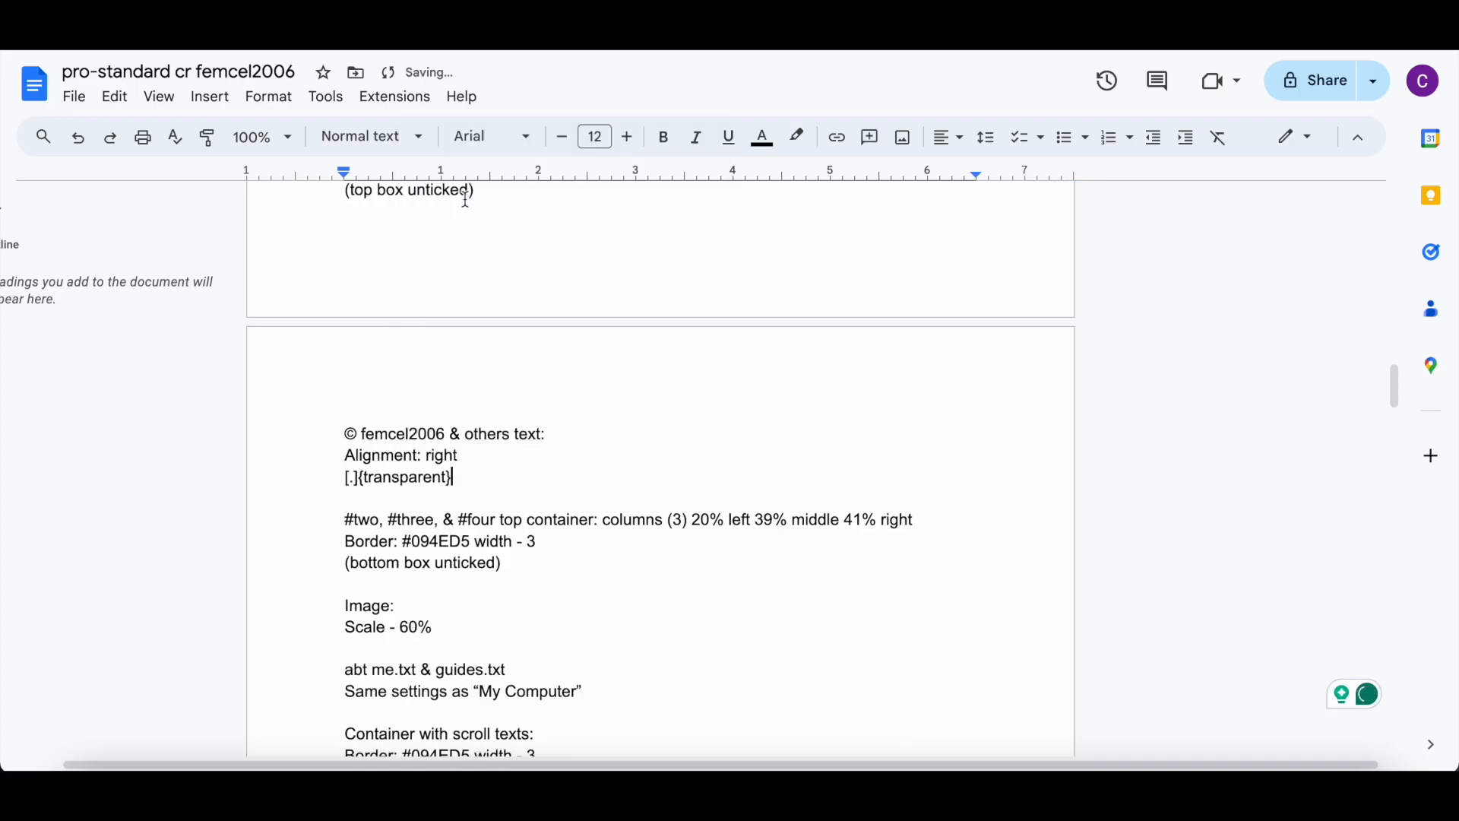
Copy the © credit from the notes and paste it into a new Carrd text element below "Customized"
drag(445, 435, 343, 434)
right_click(417, 435)
click(485, 292)
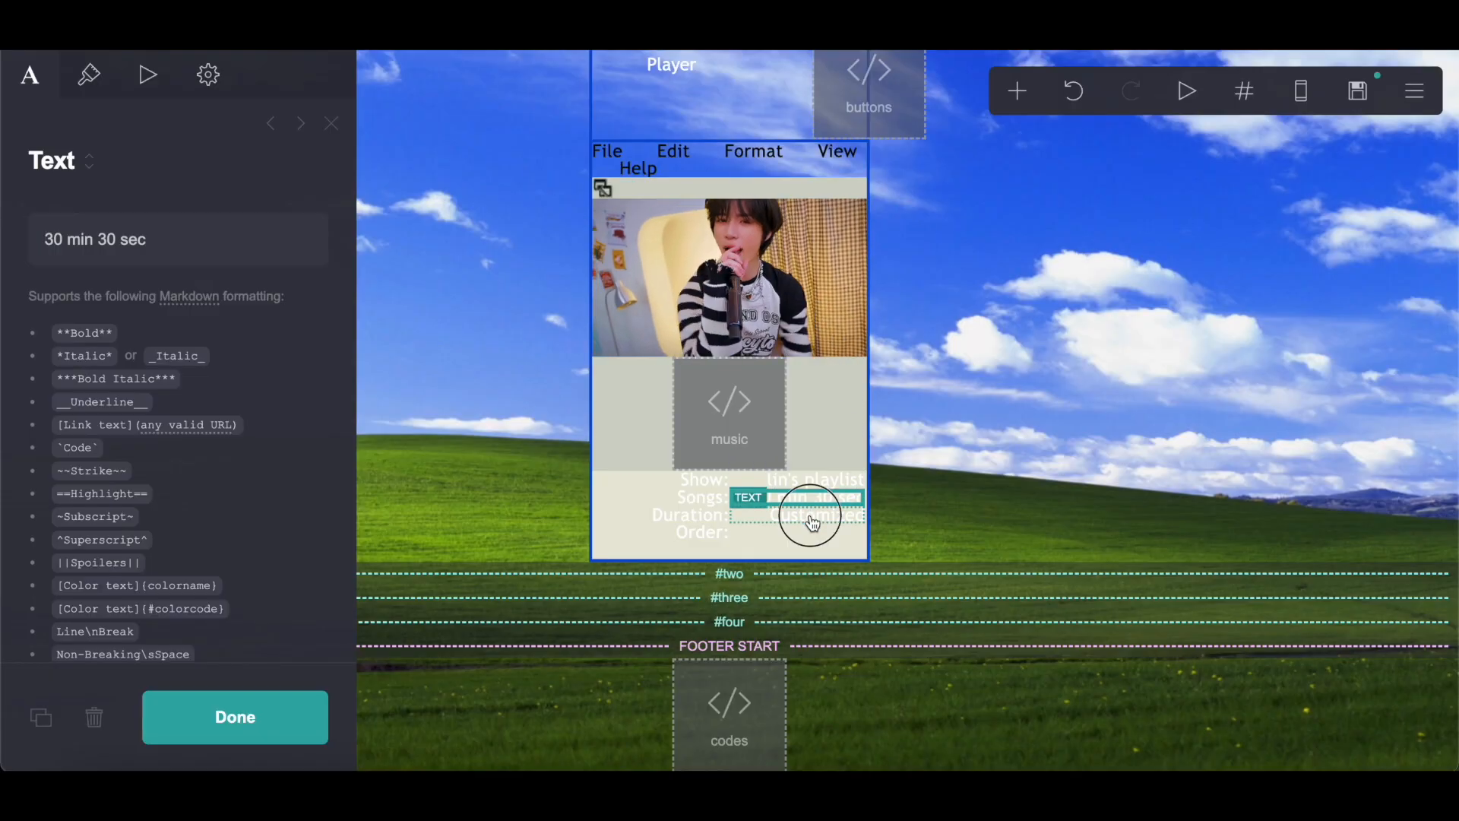
click(757, 480)
click(1018, 91)
click(764, 168)
drag(44, 240, 76, 240)
right_click(116, 243)
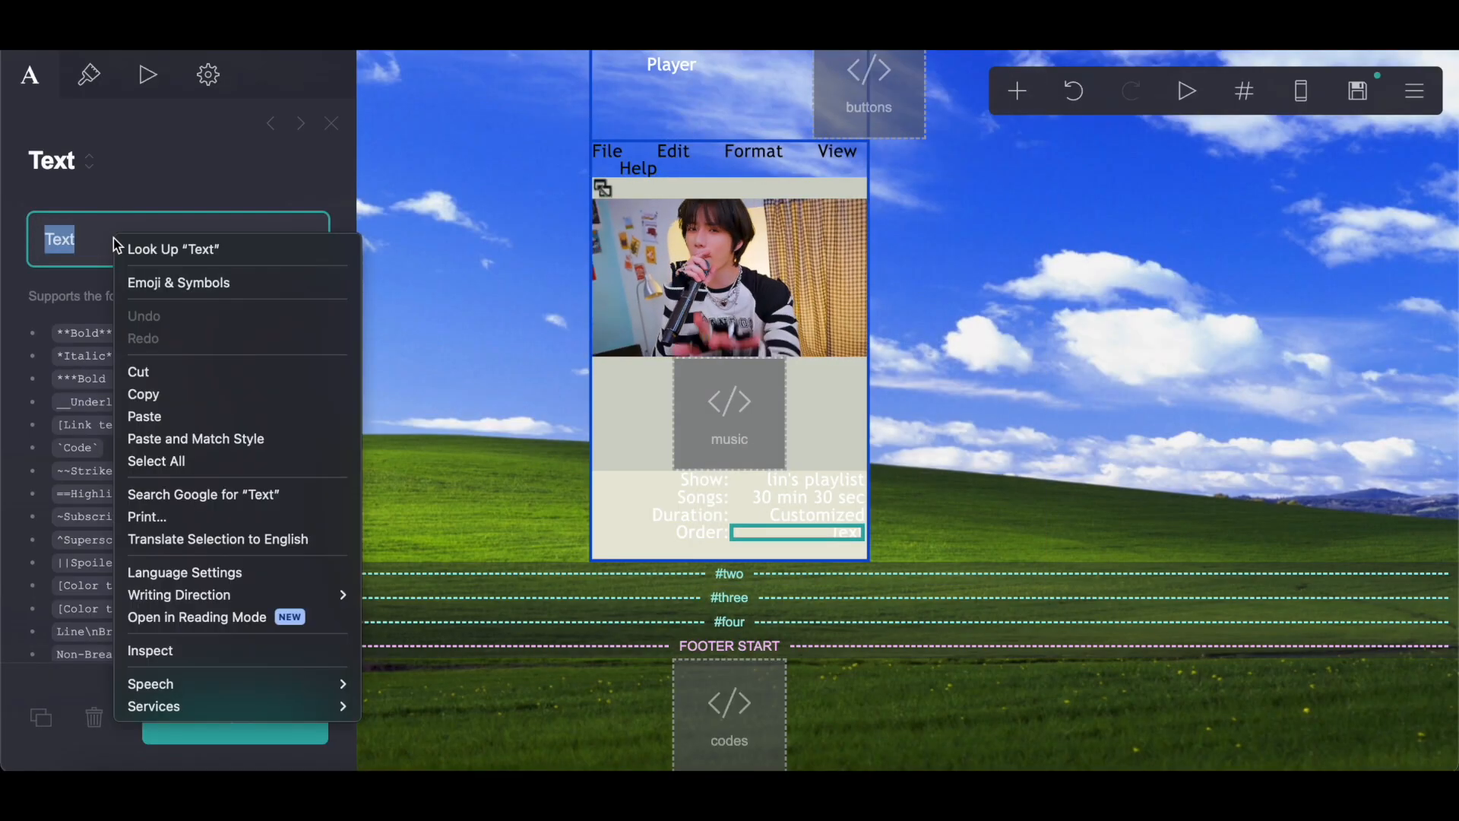
click(164, 416)
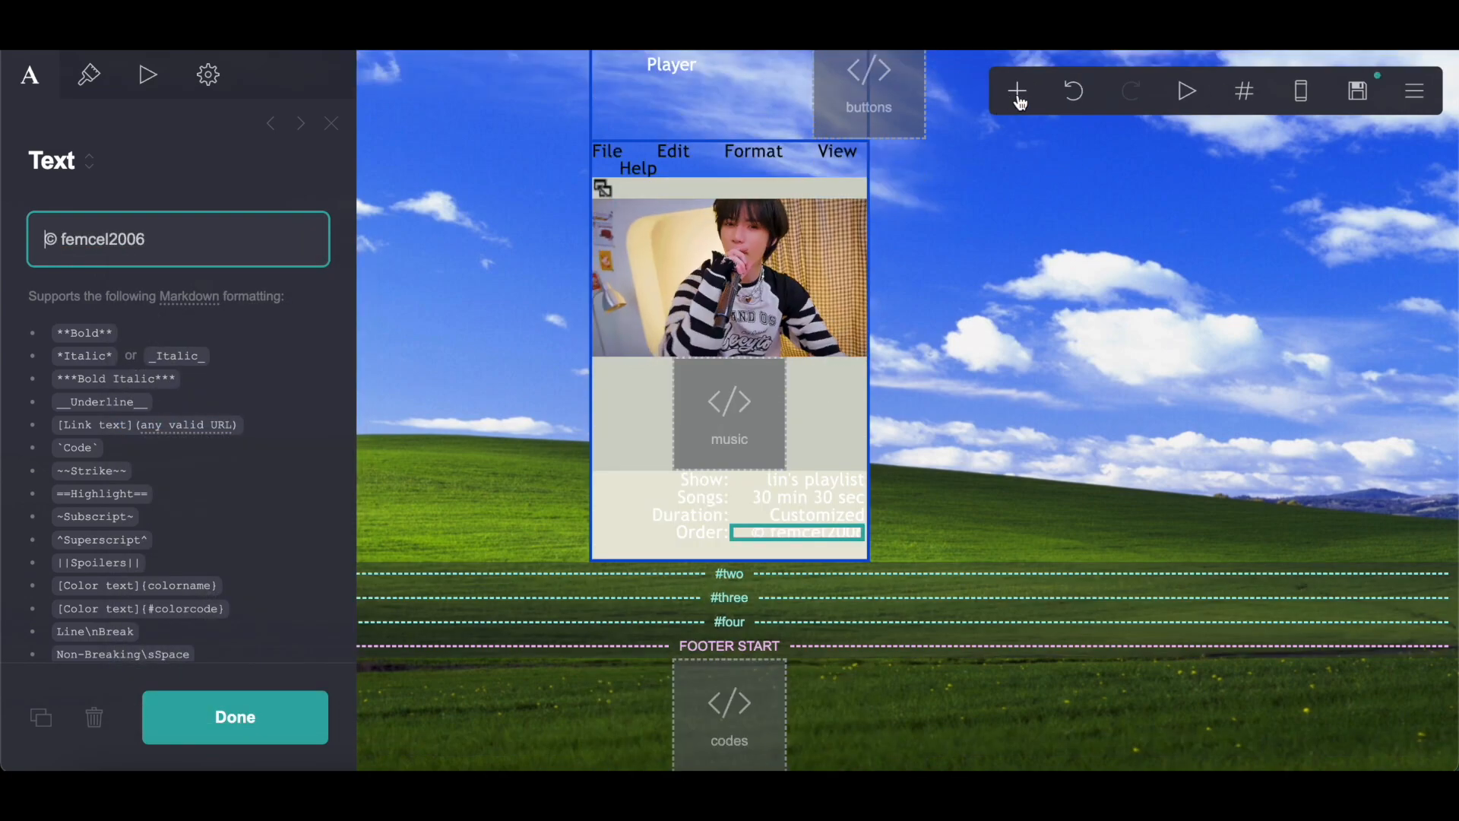
Add an embed element, place it directly below the playlist title and label it "blink"
click(1020, 92)
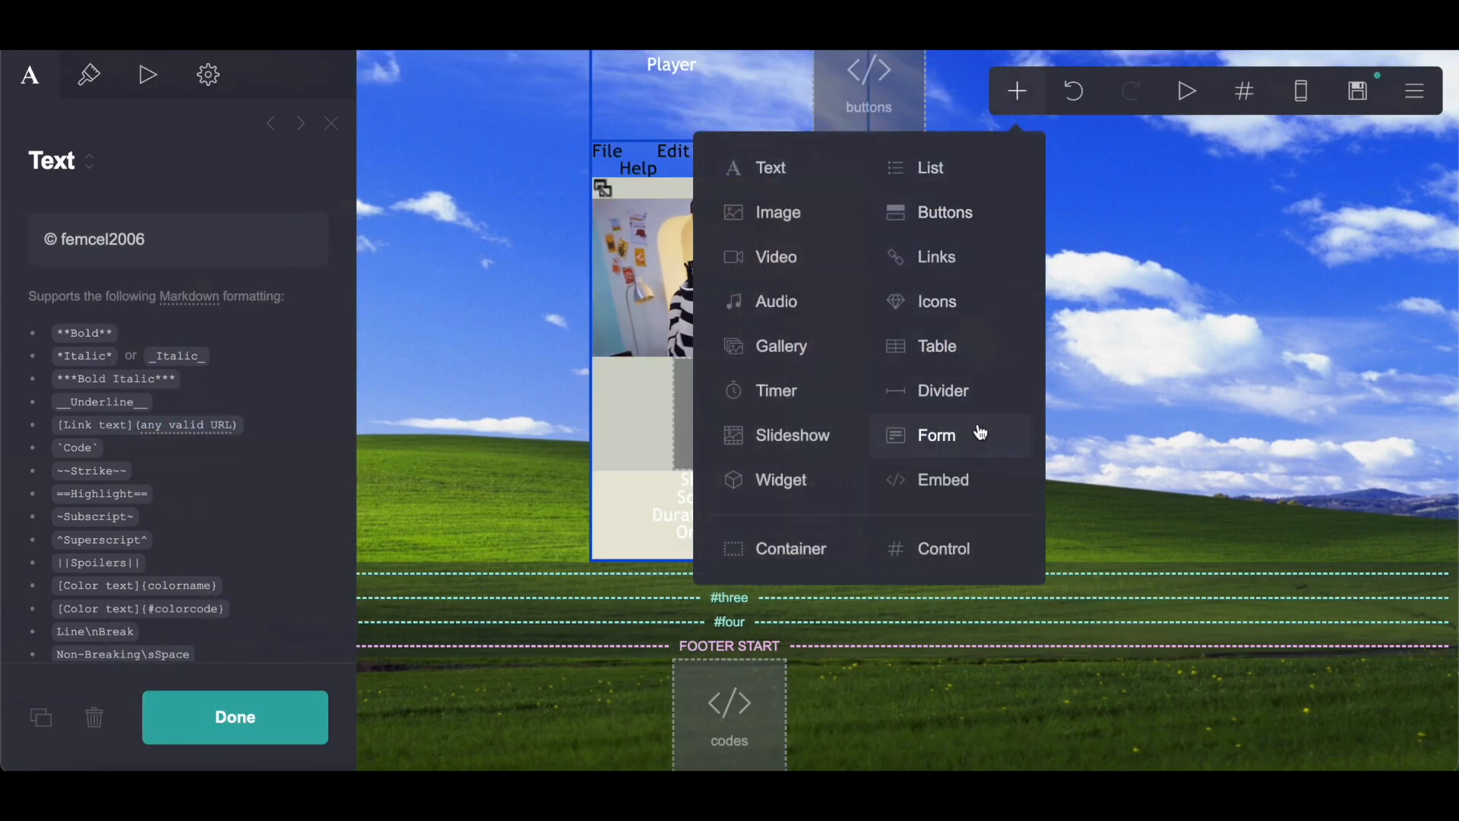
click(945, 478)
drag(814, 498, 813, 431)
click(154, 467)
text(blink)
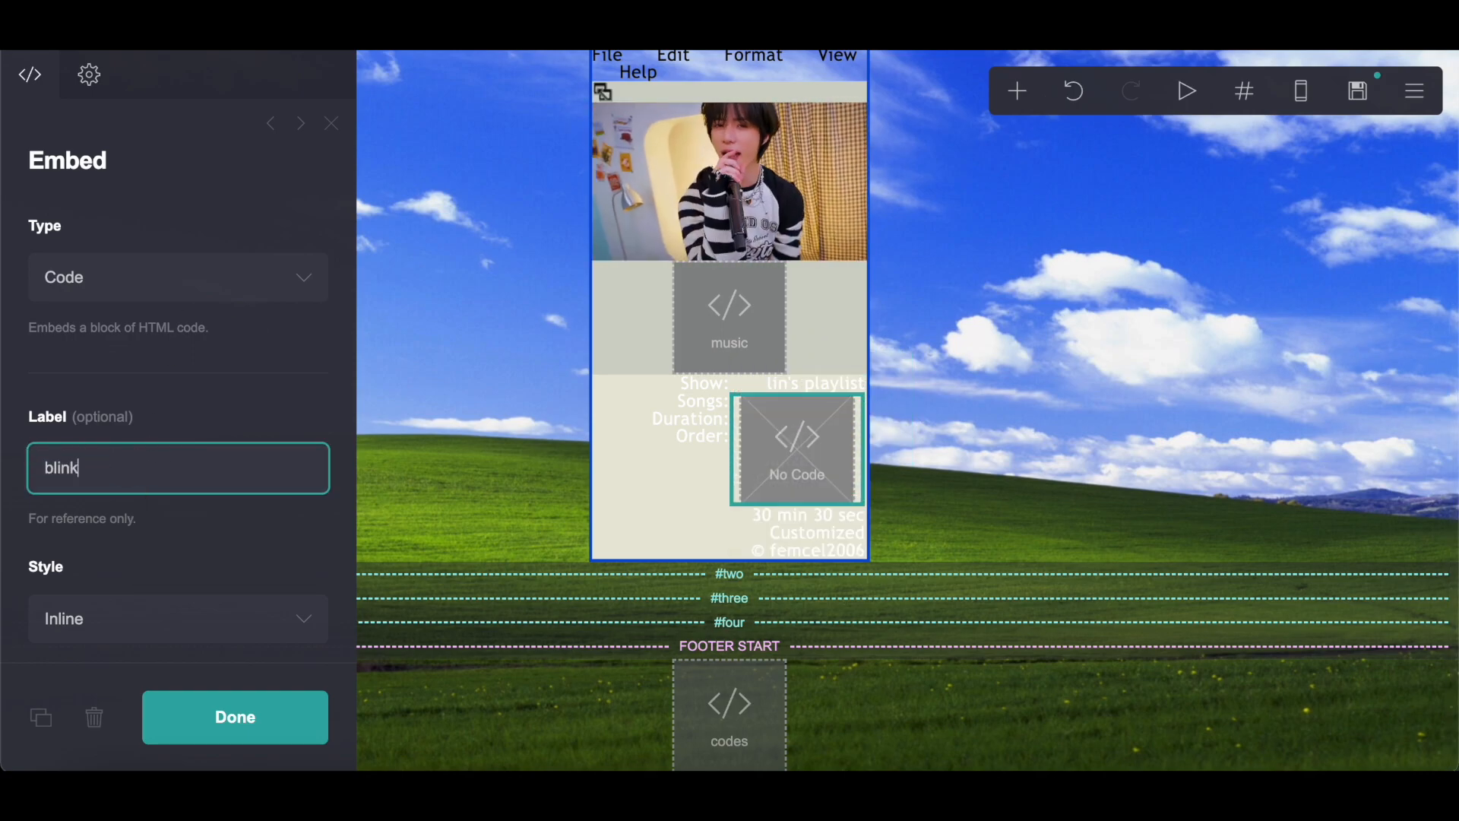
Switch to the Pastebin page and copy the whole BLINKING TEXT code, from <style> through the h3 line
key(ctrl+Tab)
scroll(397, 418, down, 13)
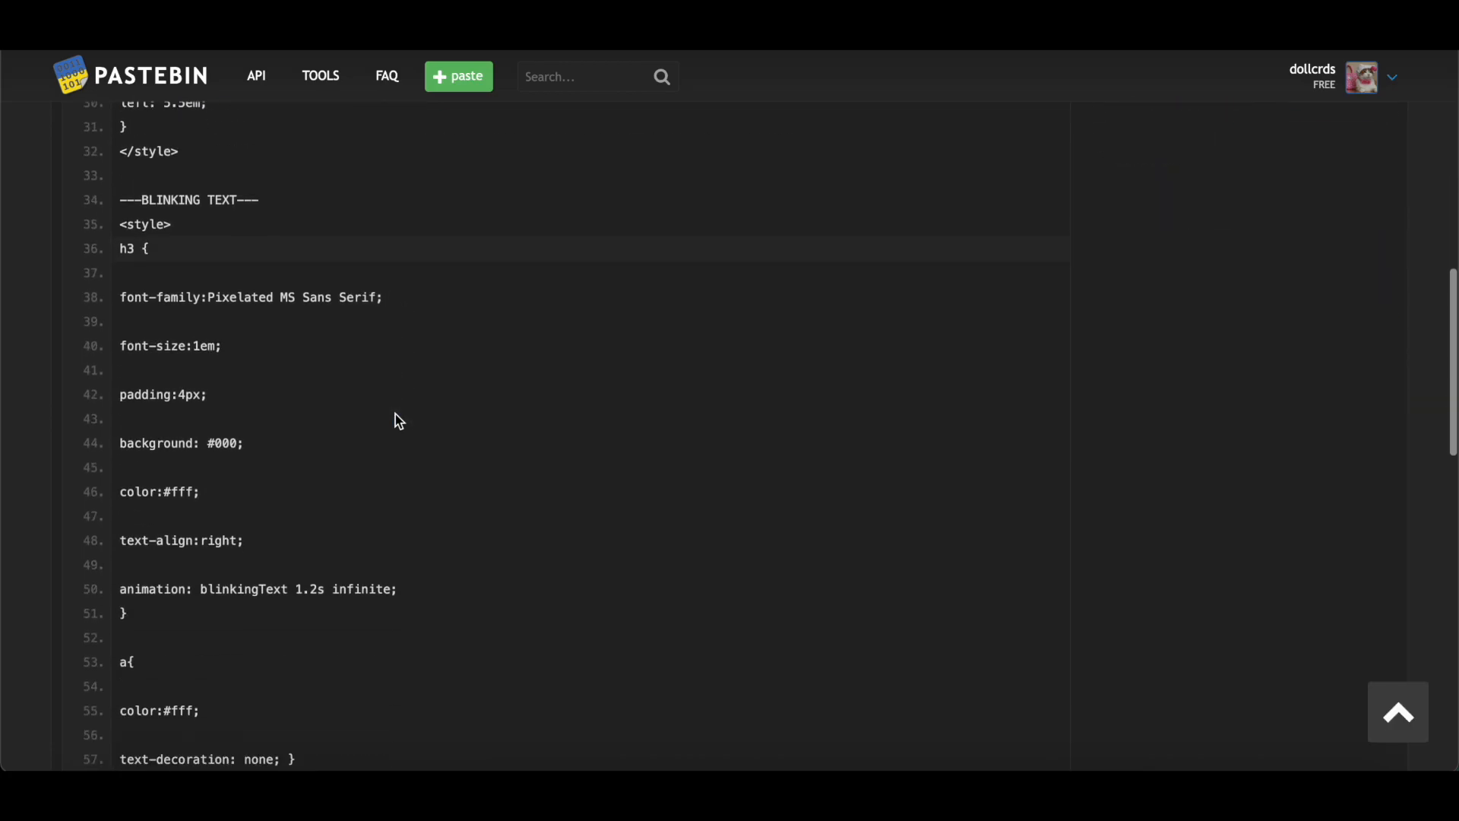
scroll(397, 418, up, 4)
mouse_move(117, 317)
drag(118, 317, 354, 184)
right_click(354, 185)
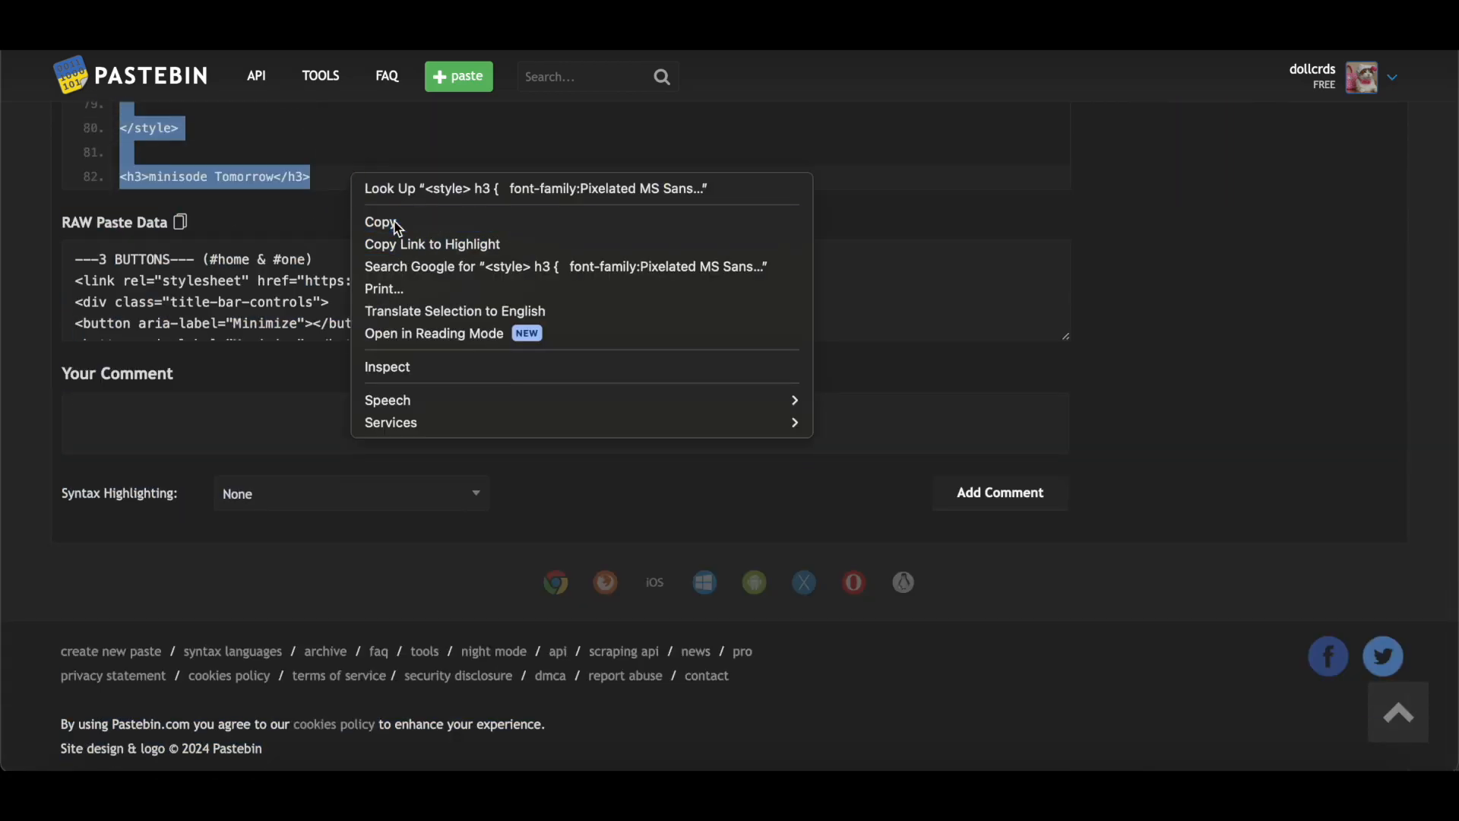
click(388, 221)
Paste the copied blinking text code into the "blink" embed in Carrd, keeping "minisode Tomorrow" as its heading
key(ctrl+Tab)
scroll(281, 486, down, 8)
click(140, 491)
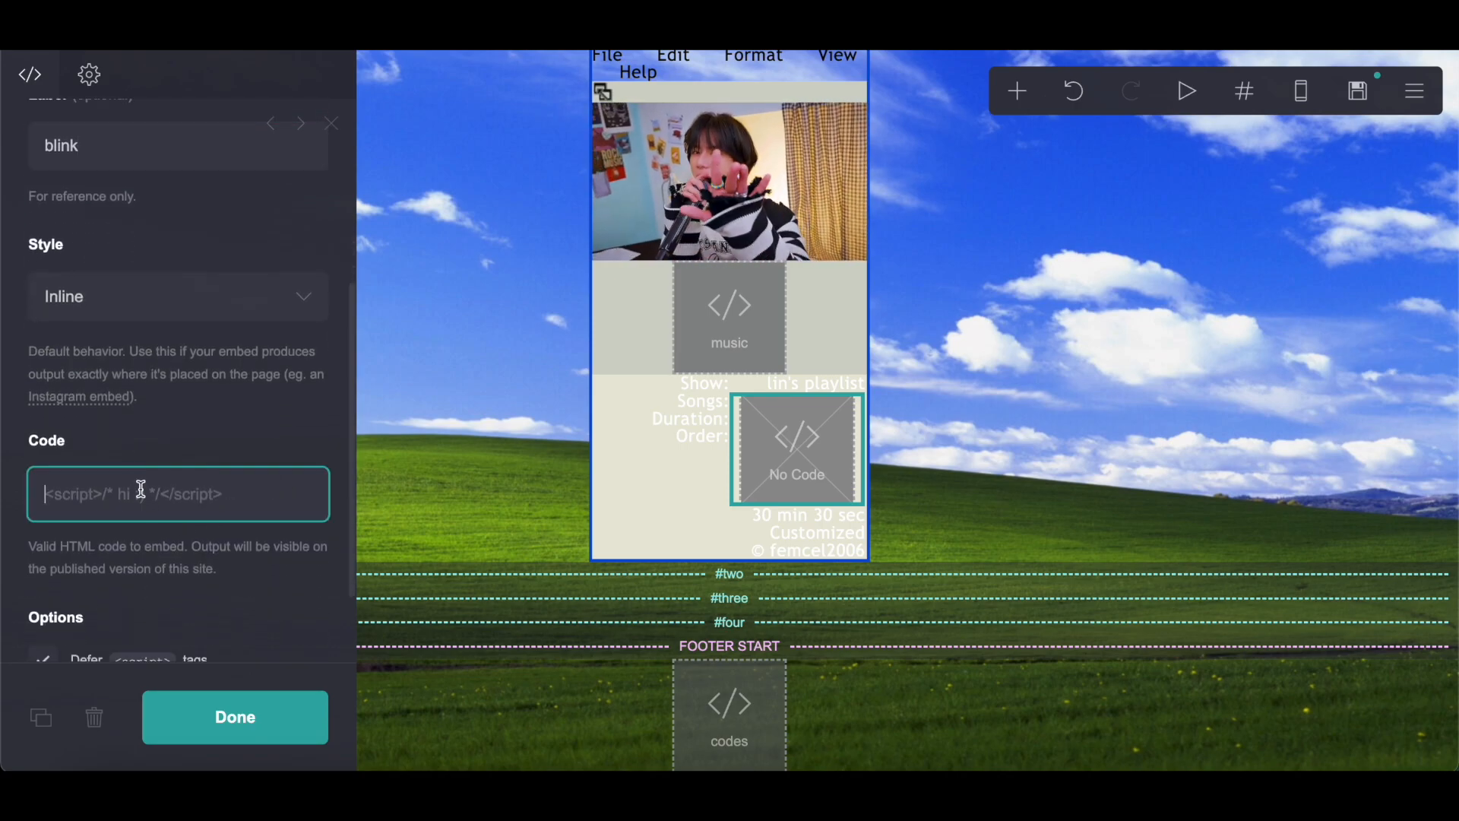
right_click(141, 490)
click(173, 598)
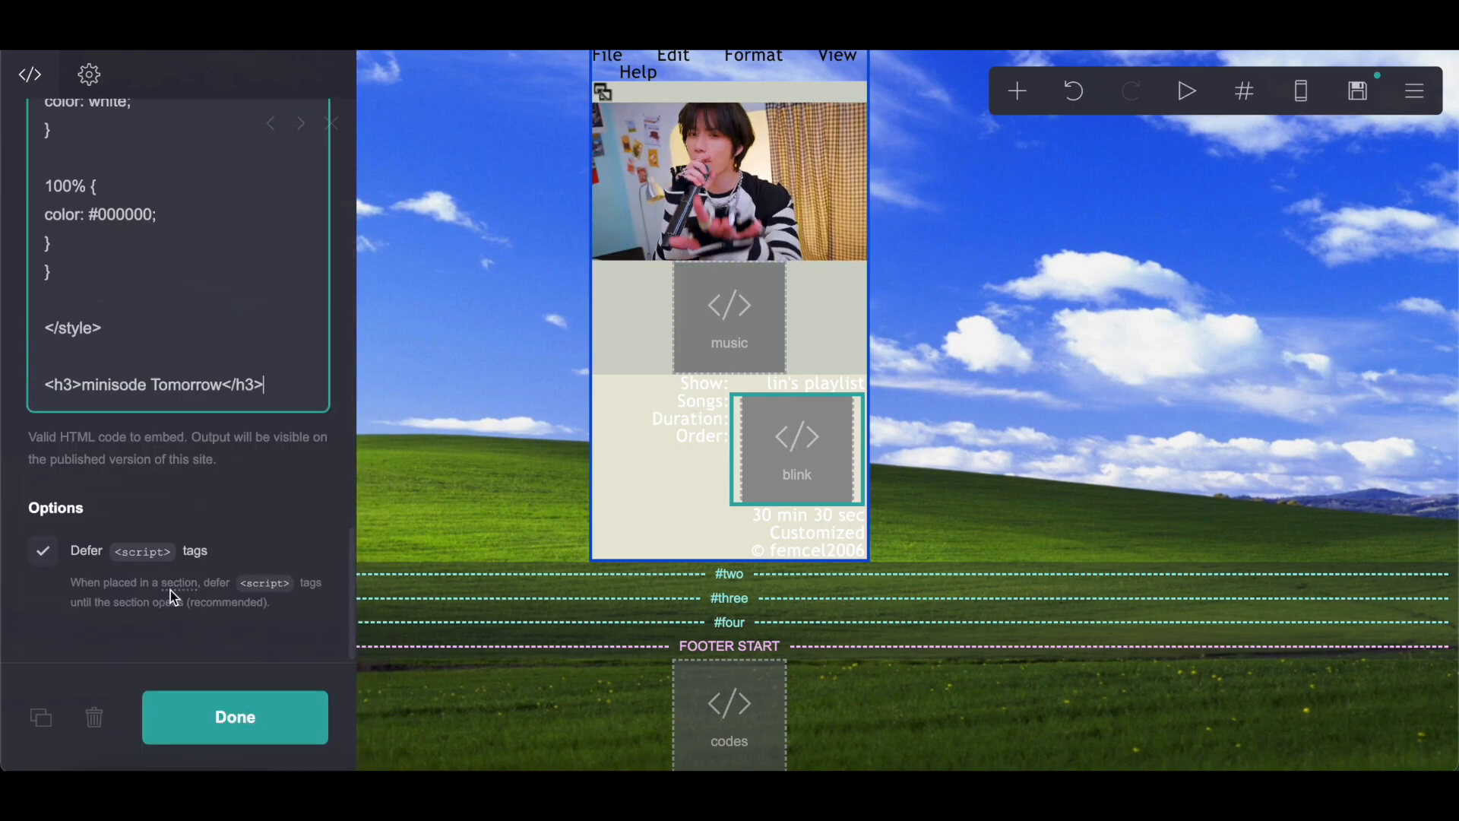
drag(219, 393, 82, 393)
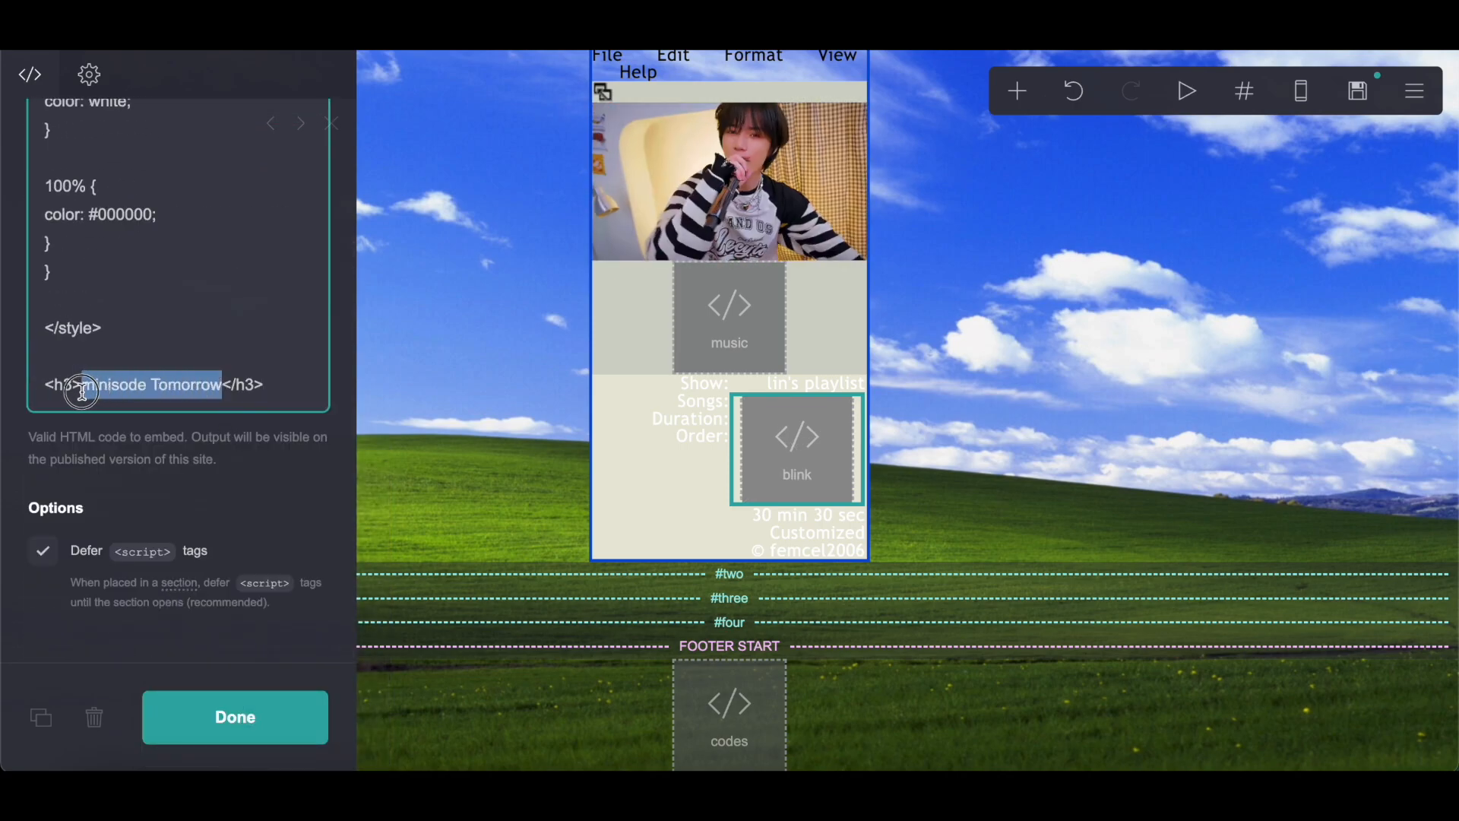
click(142, 369)
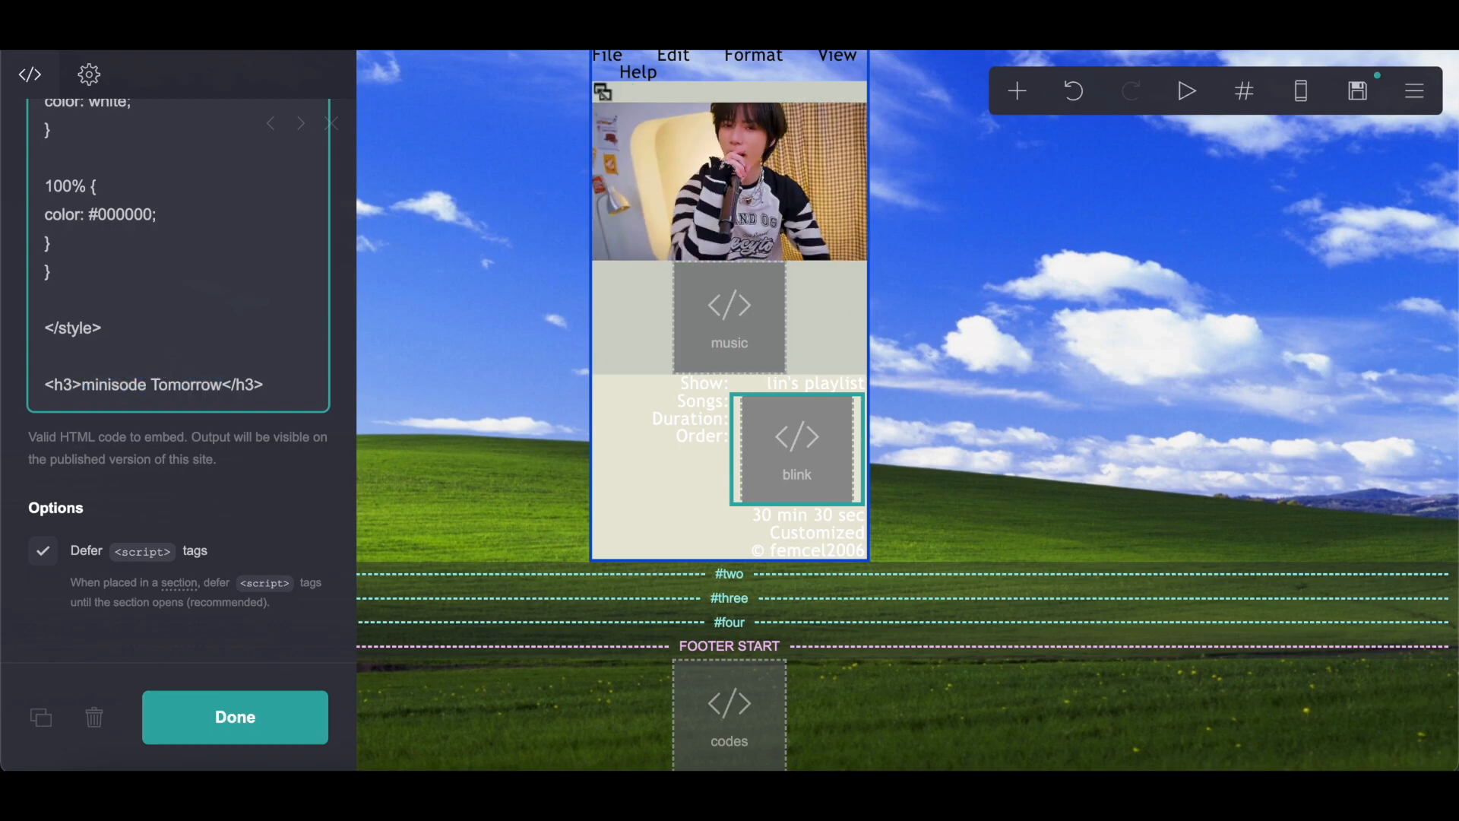
Select the Windows Media Player title container, add a new container and move it into section #two
scroll(598, 349, up, 5)
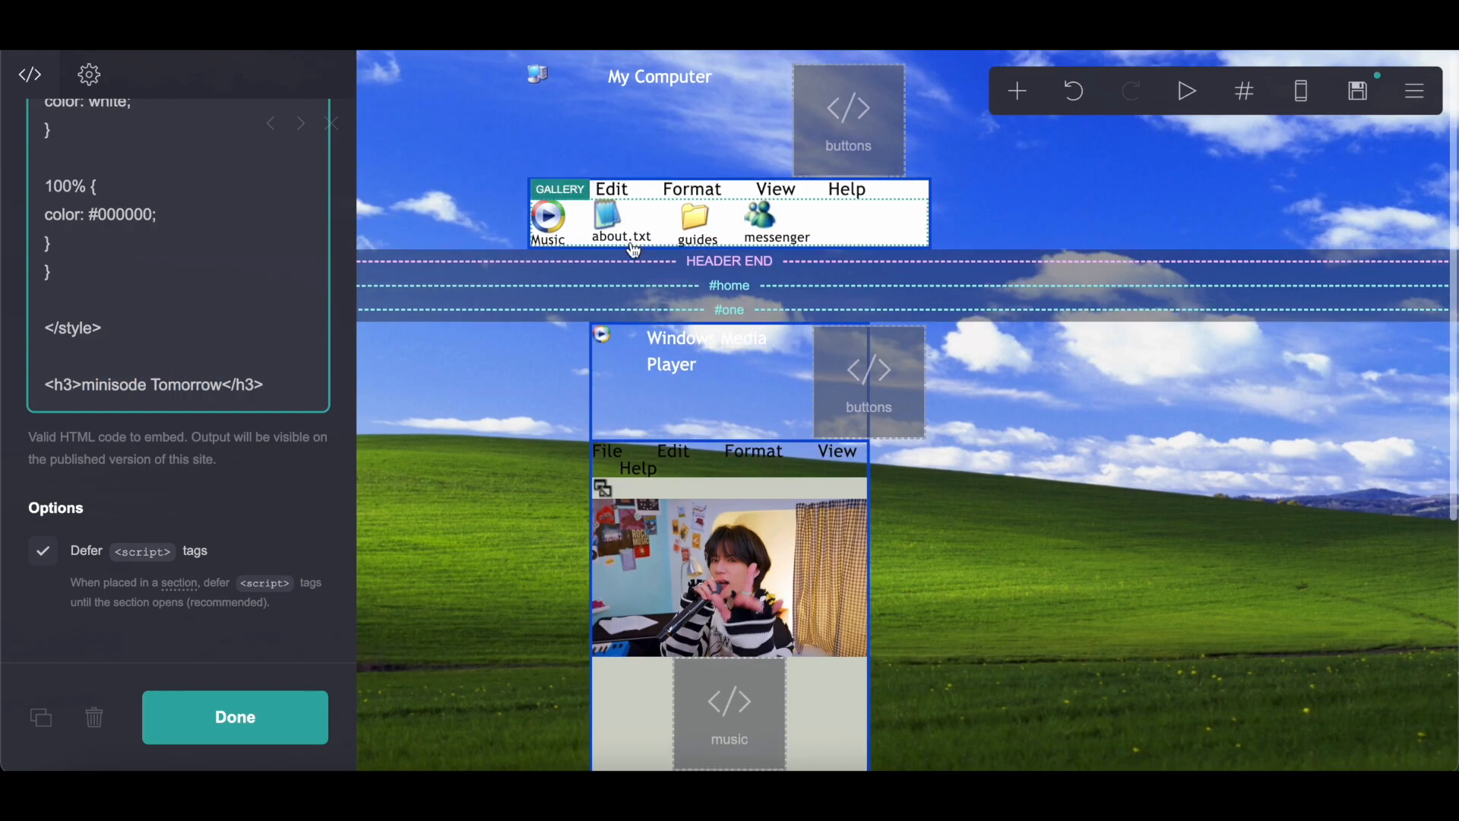
click(598, 350)
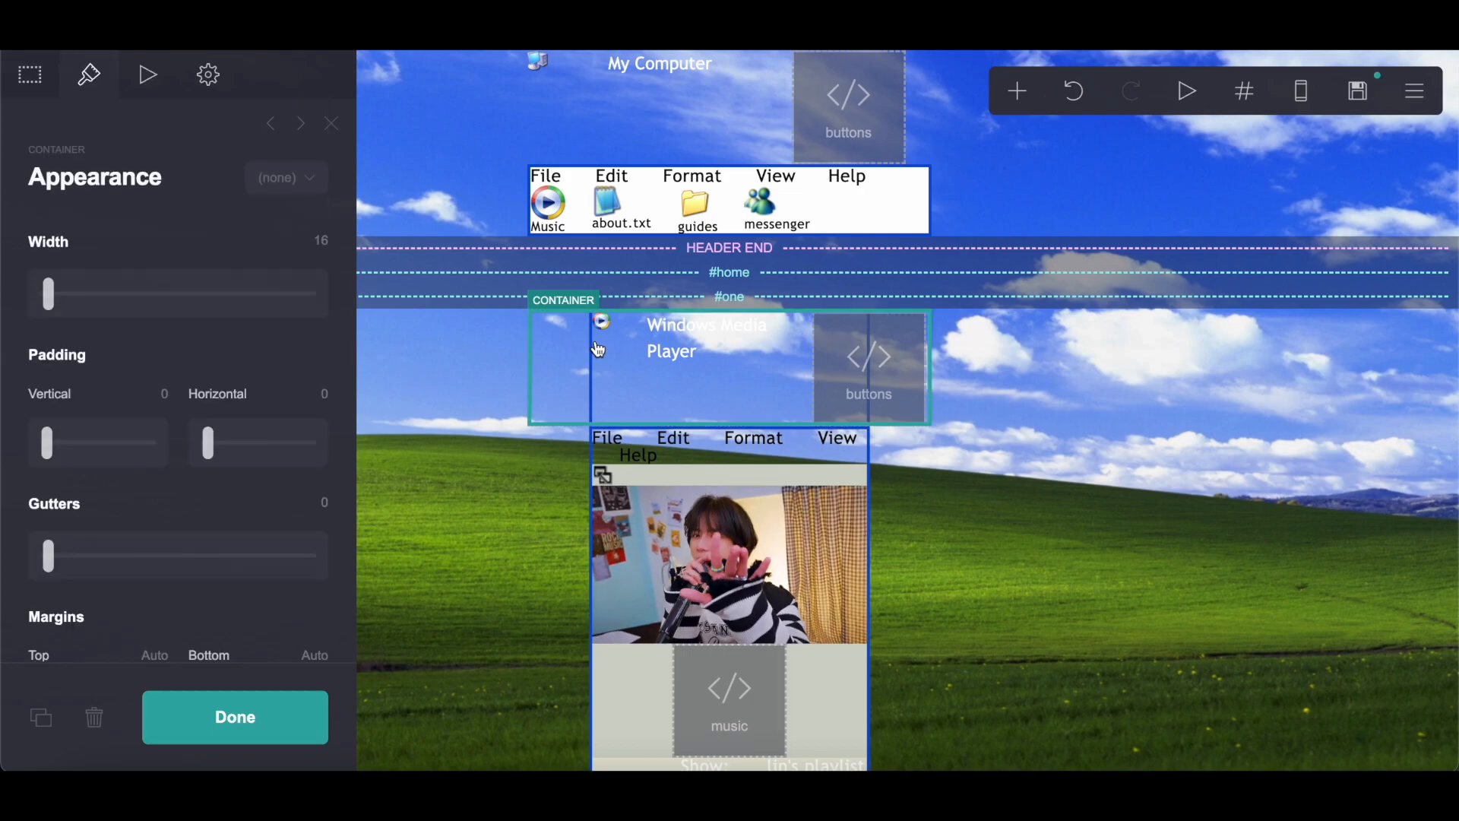
click(1018, 91)
click(800, 538)
drag(799, 538, 793, 593)
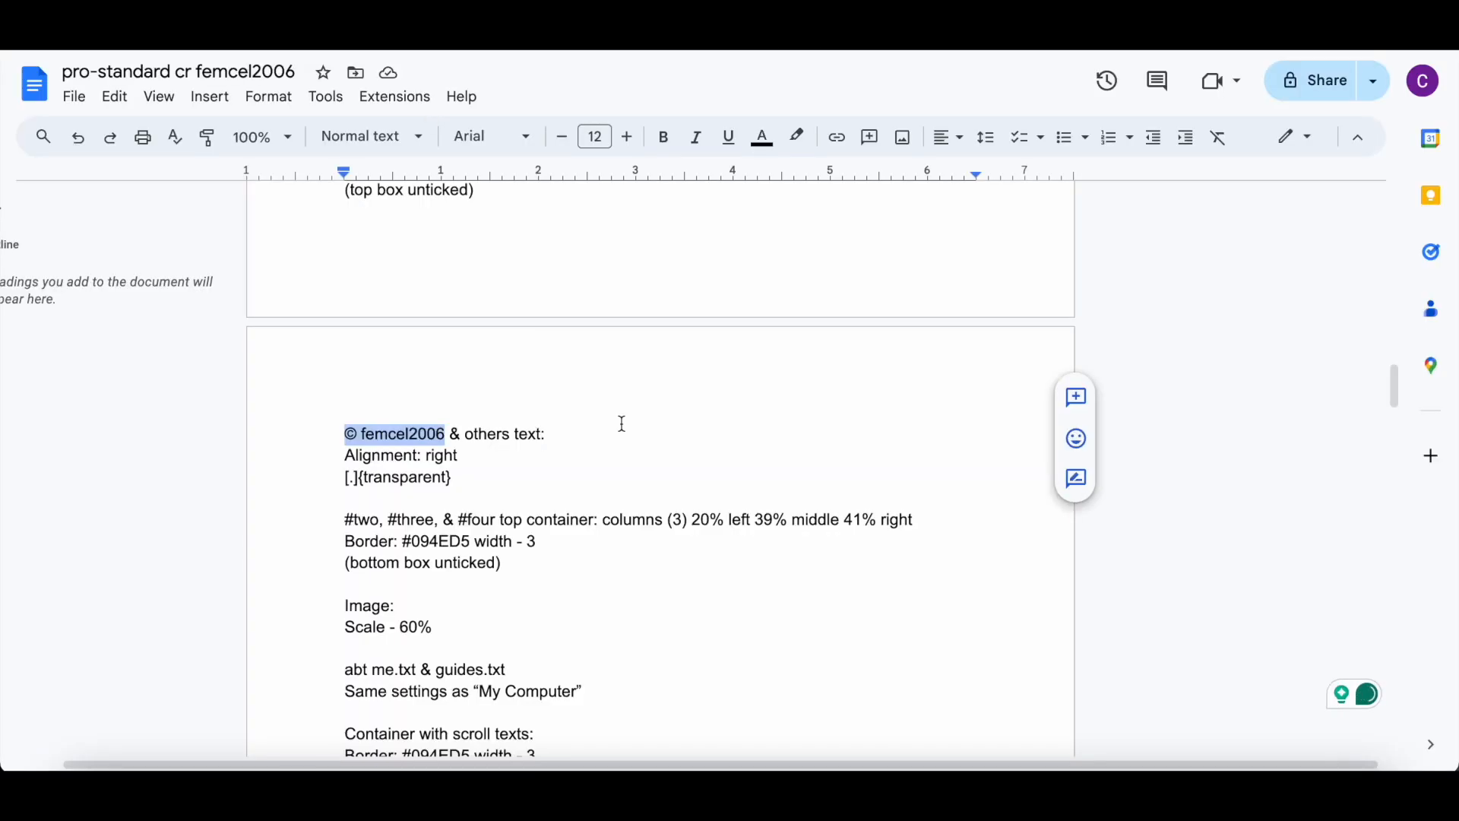
Review the #two top container's specifications in the Google Docs notes and the new Carrd container's border settings
scroll(622, 423, down, 3)
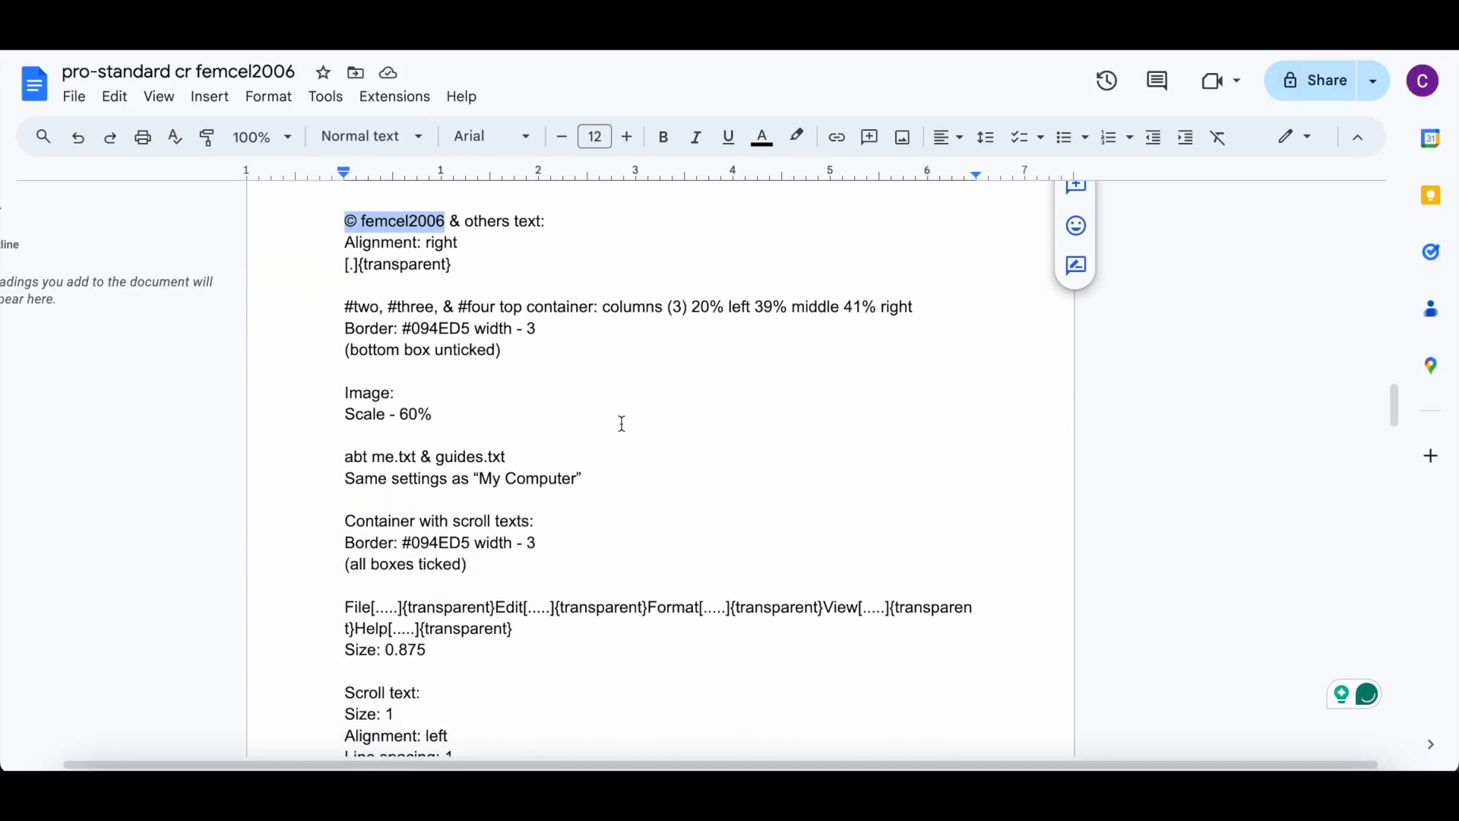
scroll(621, 423, down, 2)
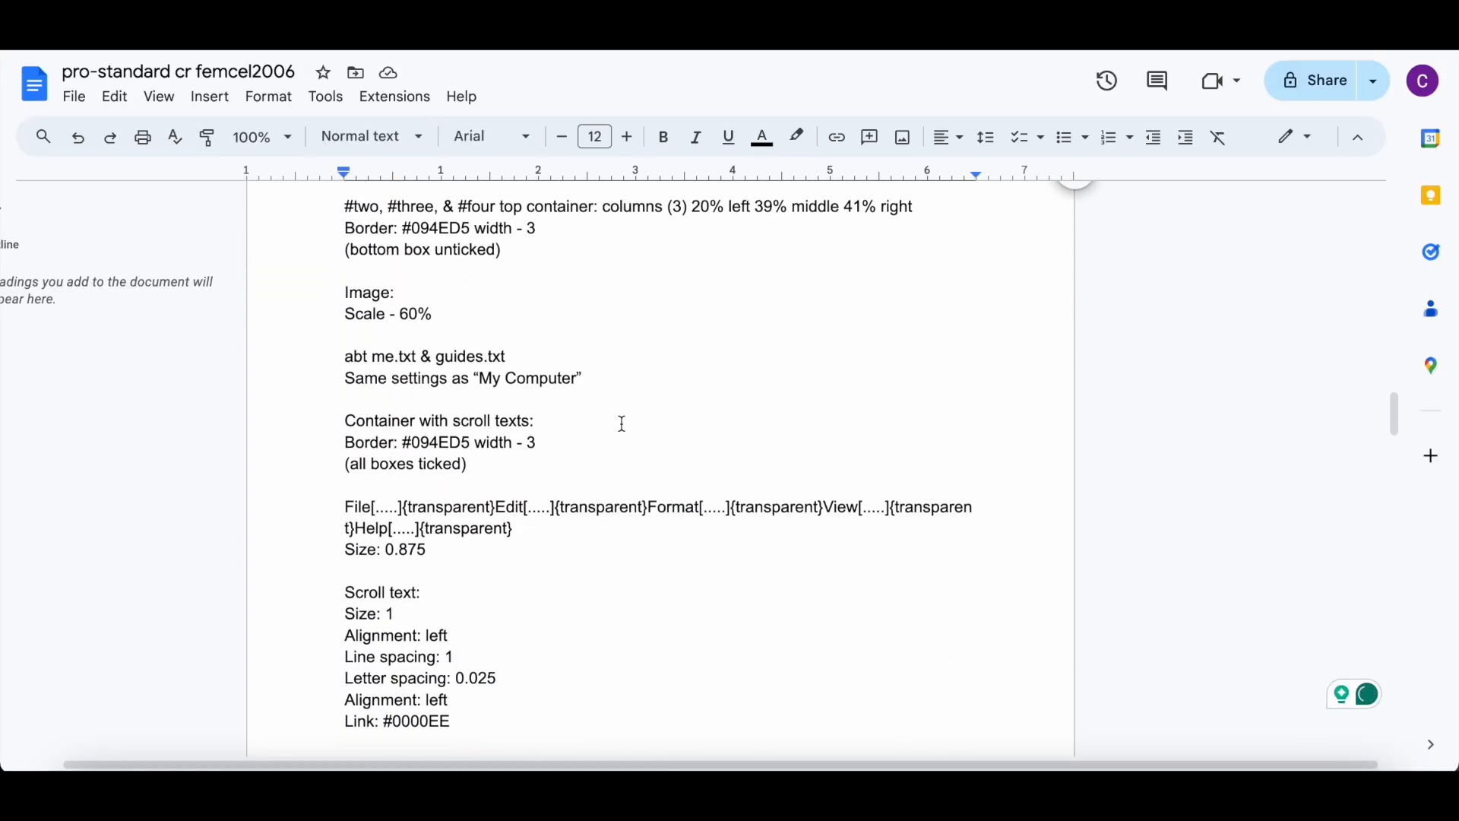
scroll(622, 424, up, 2)
click(600, 396)
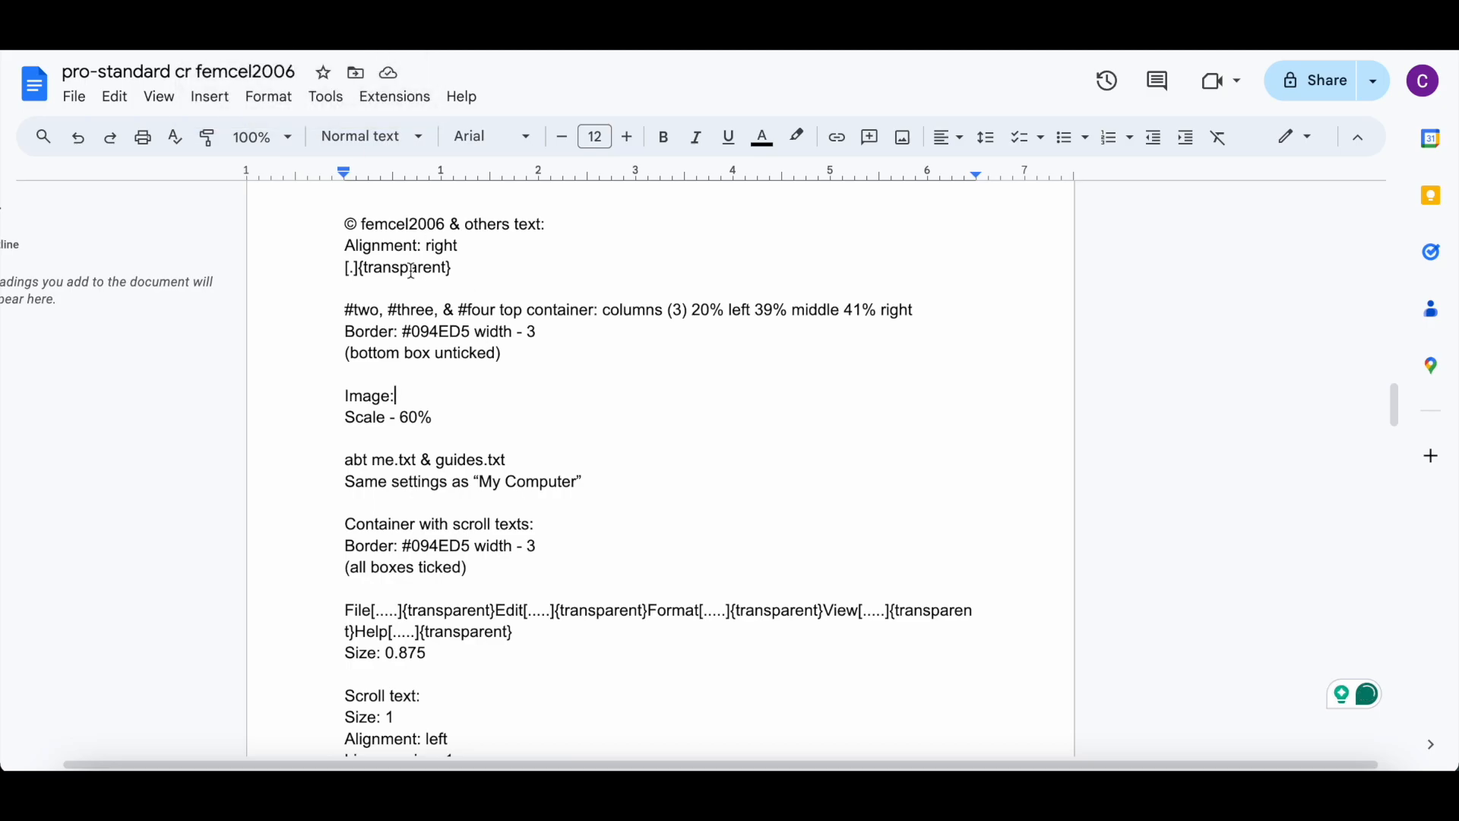
click(255, 40)
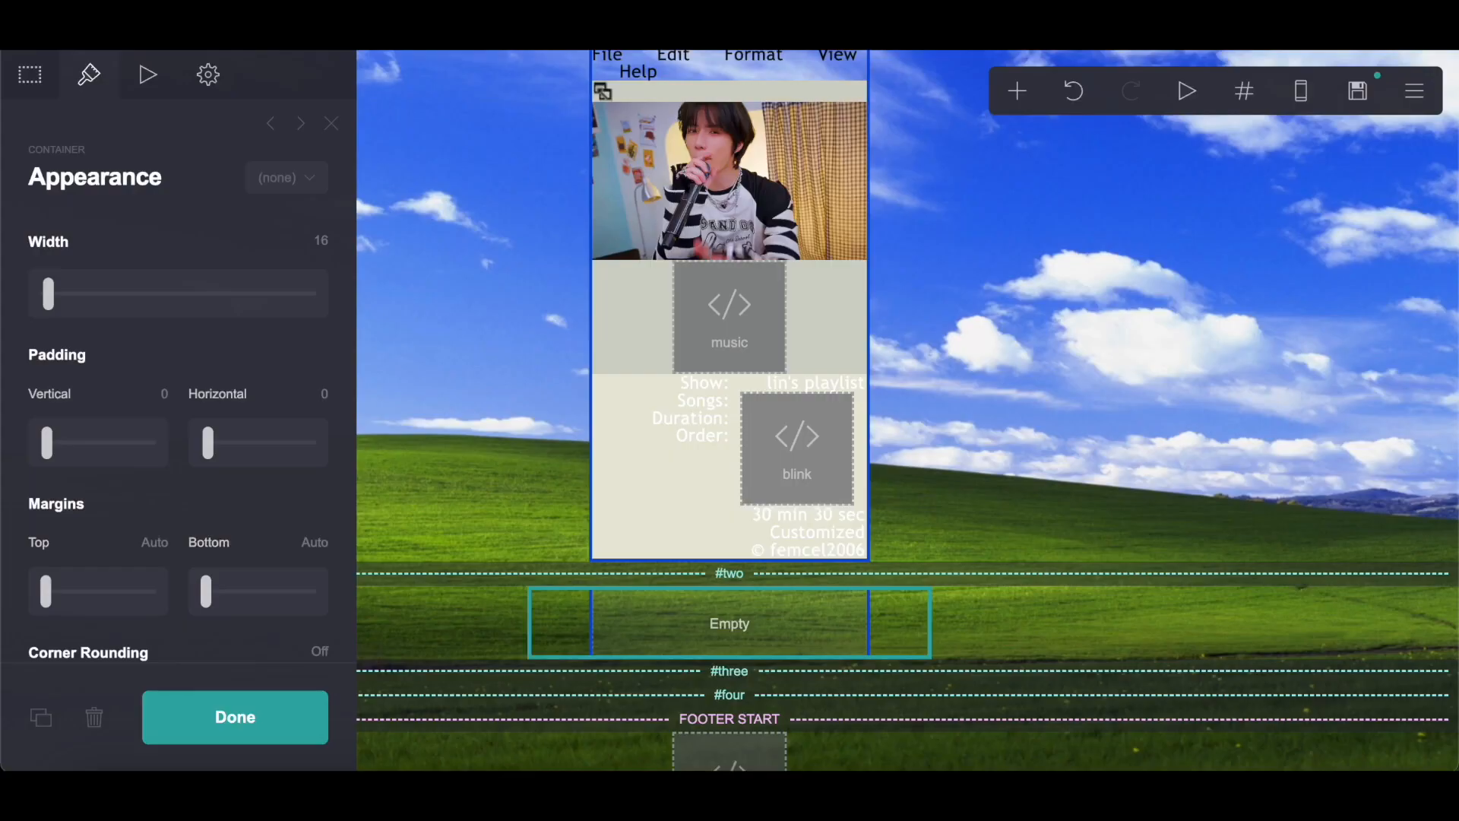
scroll(161, 466, down, 10)
scroll(161, 464, up, 1)
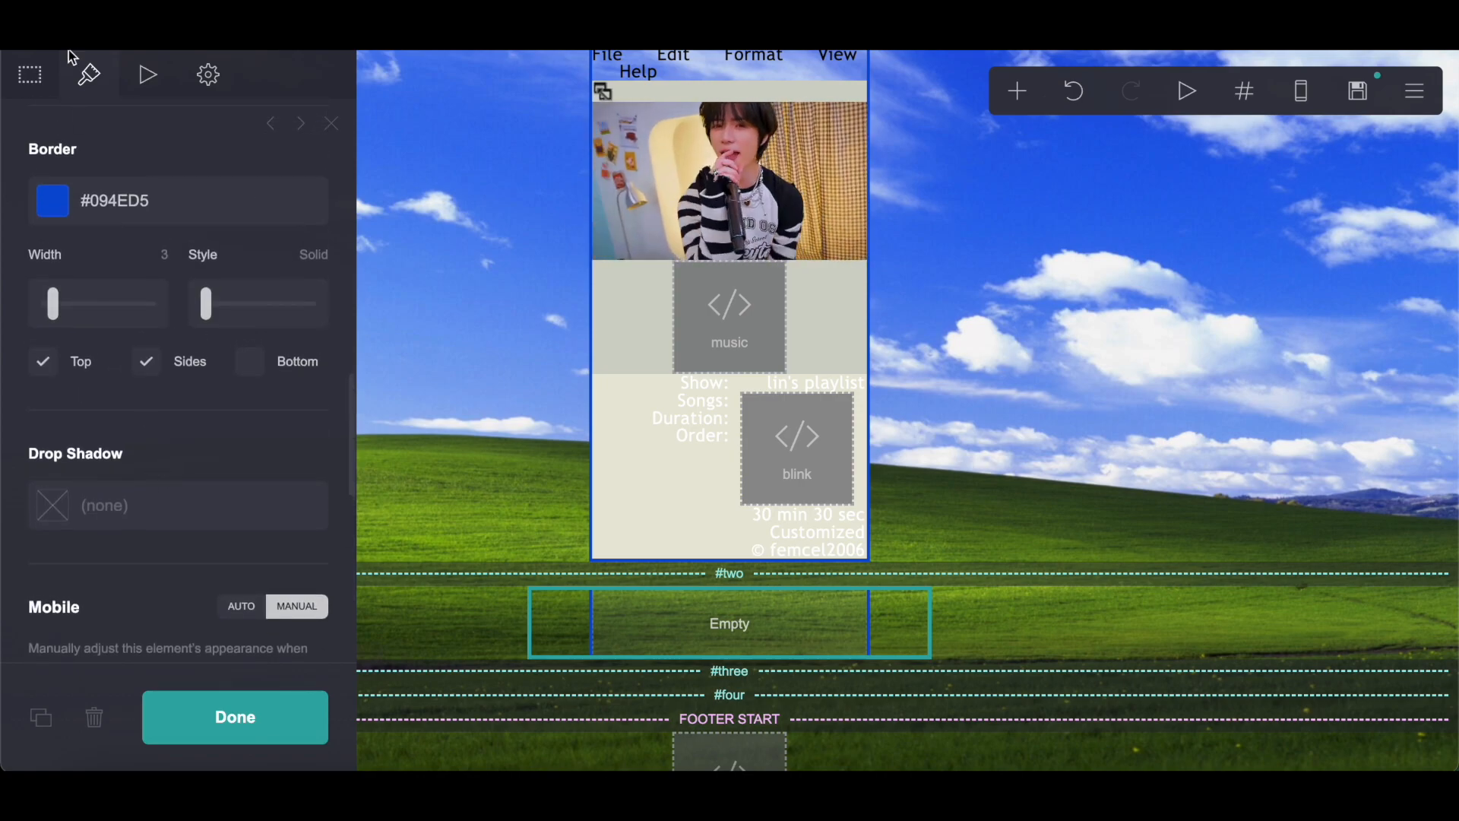
Change the #two container's type to Columns and add a third column
click(31, 75)
click(93, 280)
click(107, 308)
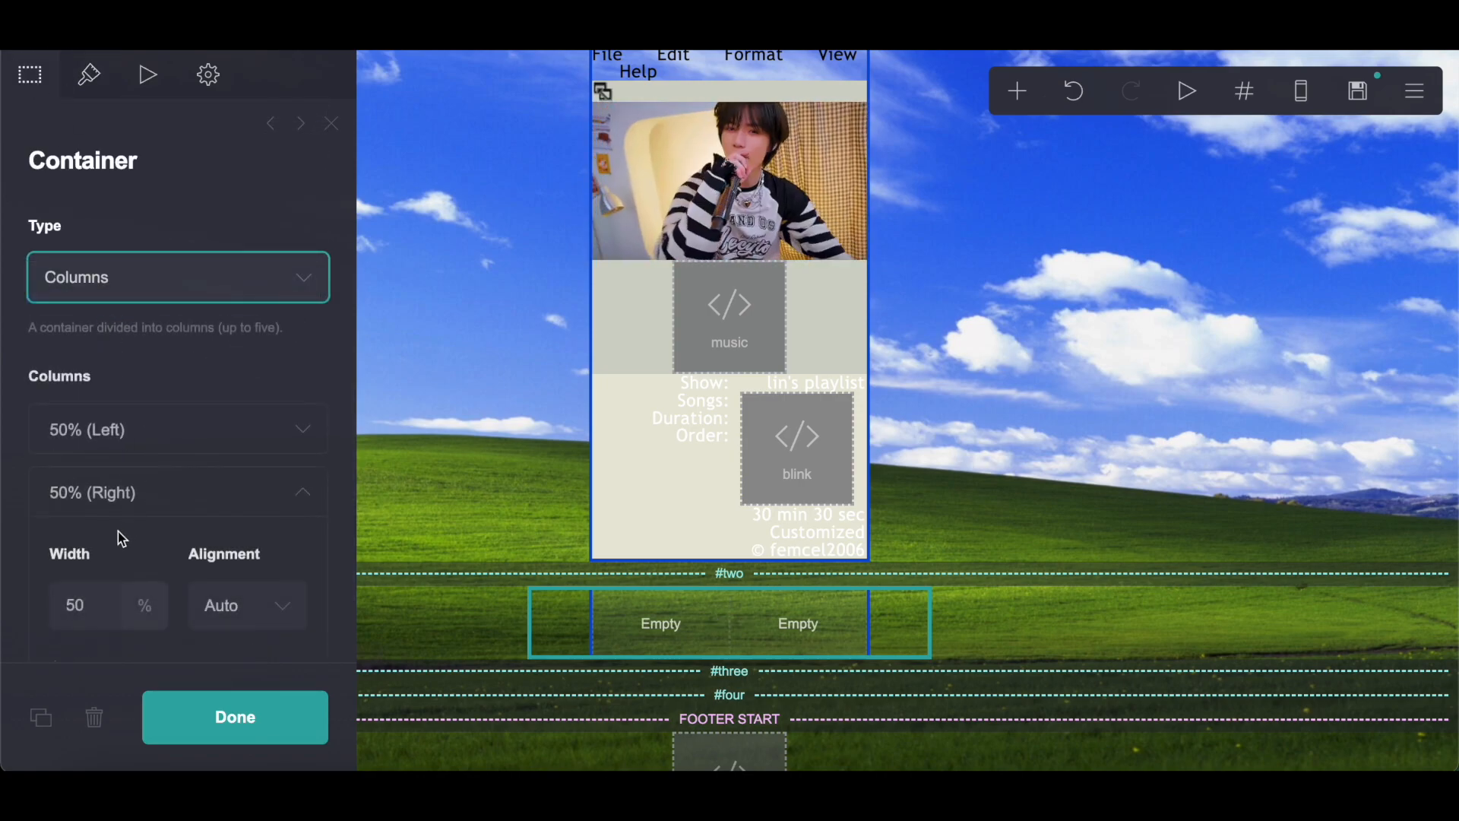
click(120, 517)
click(114, 569)
Set the left column's width to 20%
click(120, 430)
click(123, 439)
click(120, 437)
drag(95, 535, 11, 535)
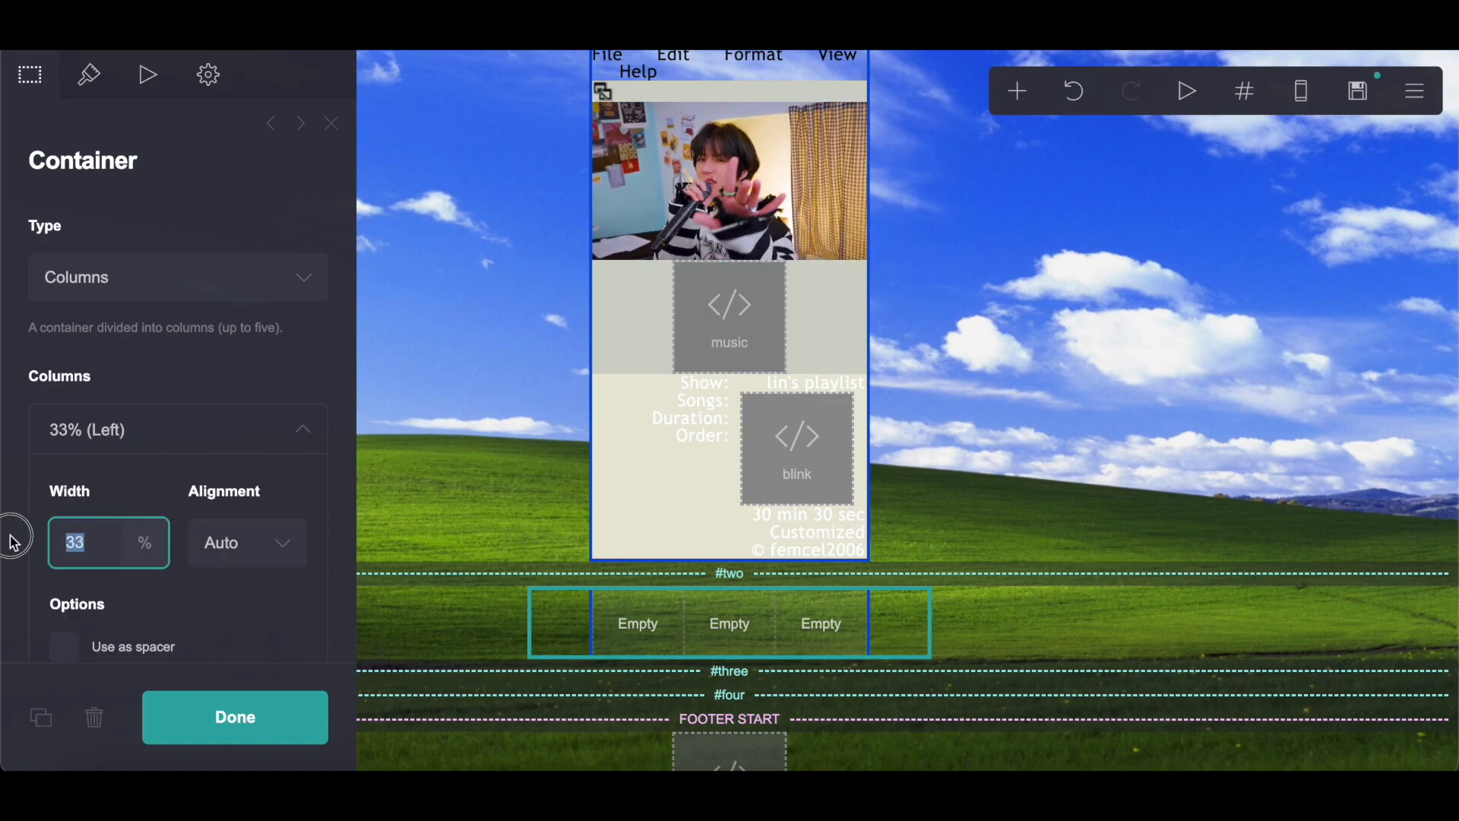
text(20)
click(111, 448)
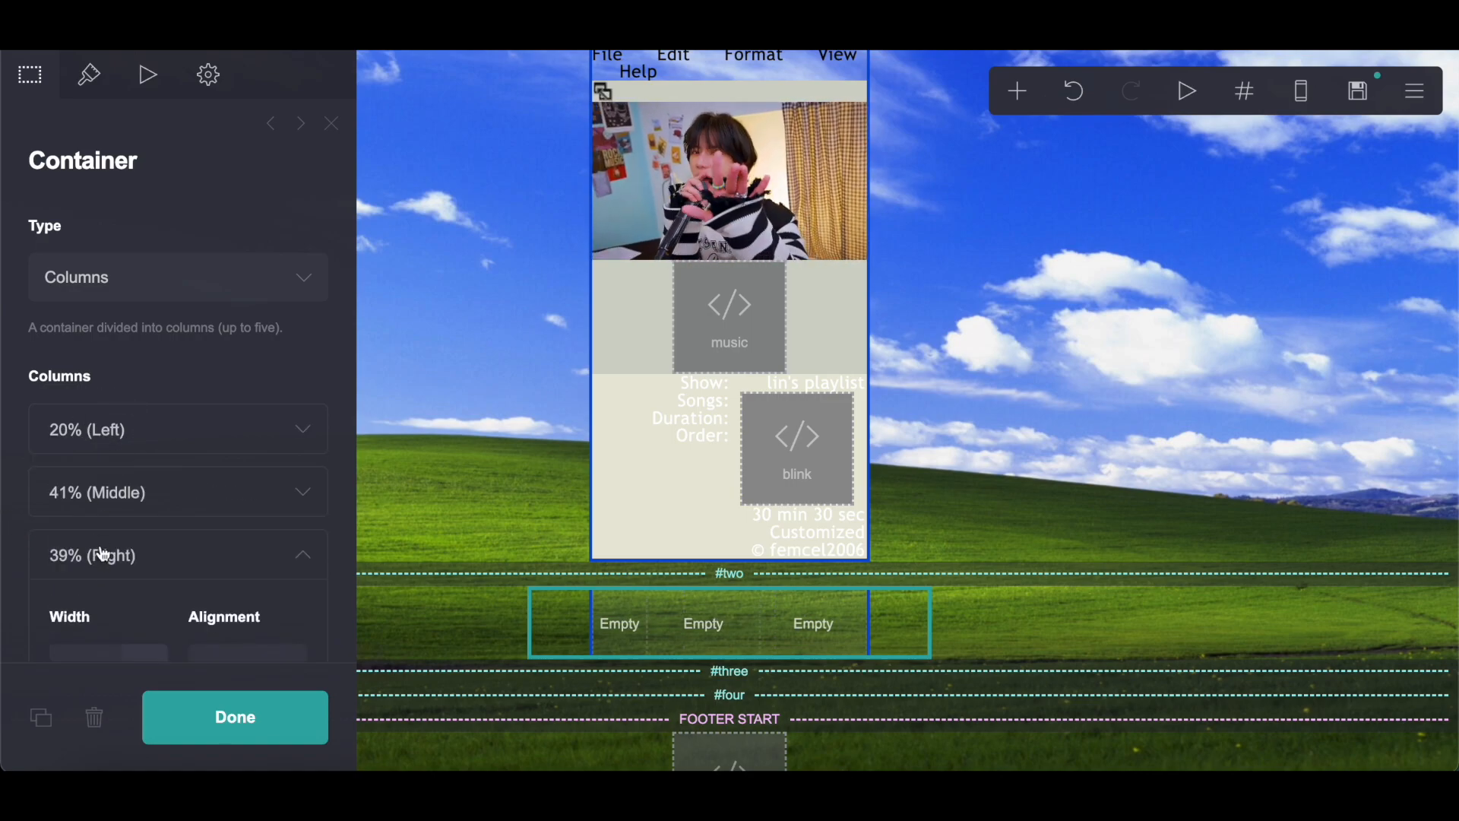
Check the column widths in the Google Docs notes and set the middle column's width to 39%
click(182, 488)
click(86, 608)
key(ctrl+Tab)
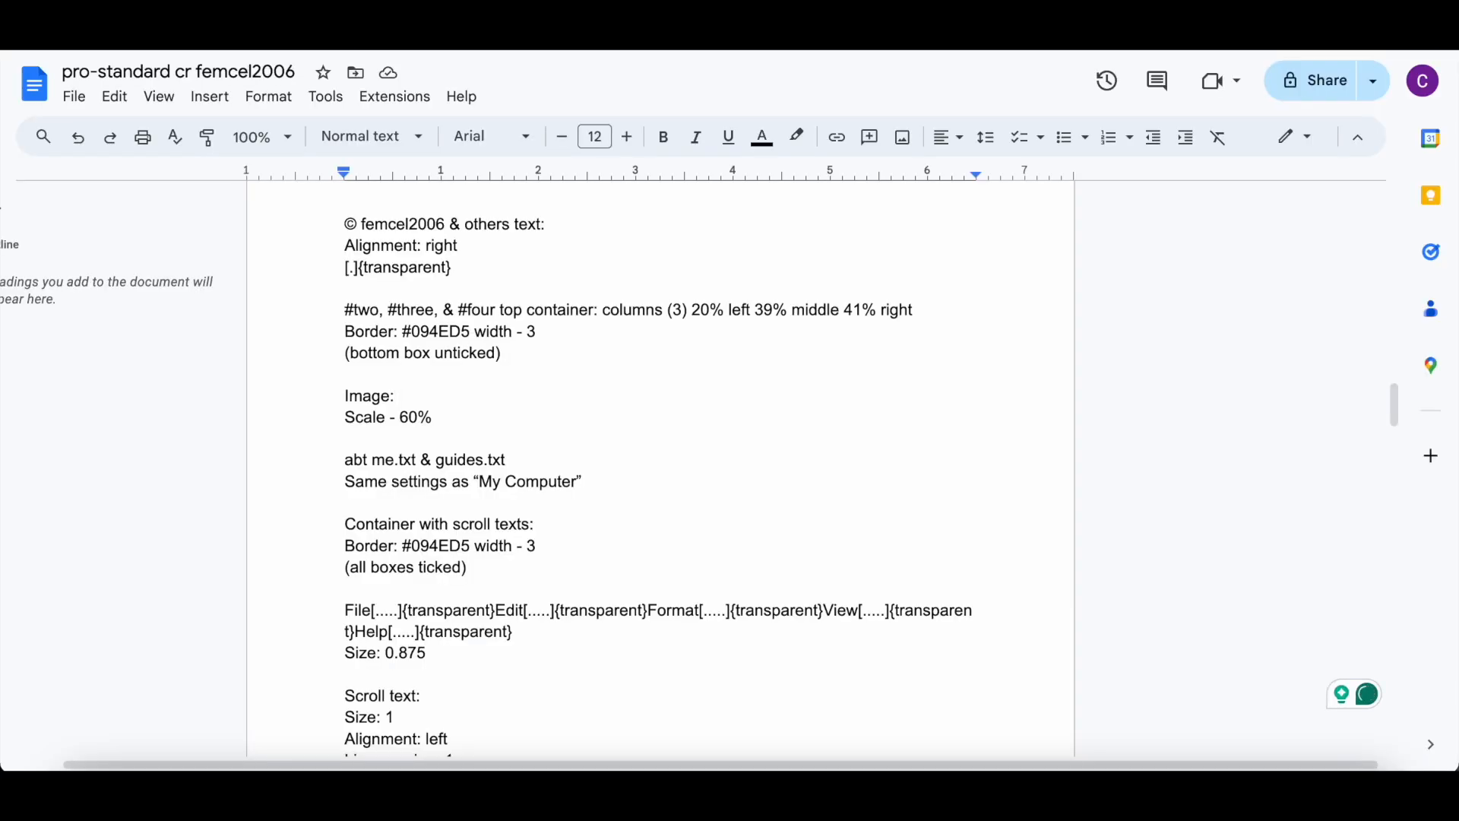
key(ctrl+shift+Tab)
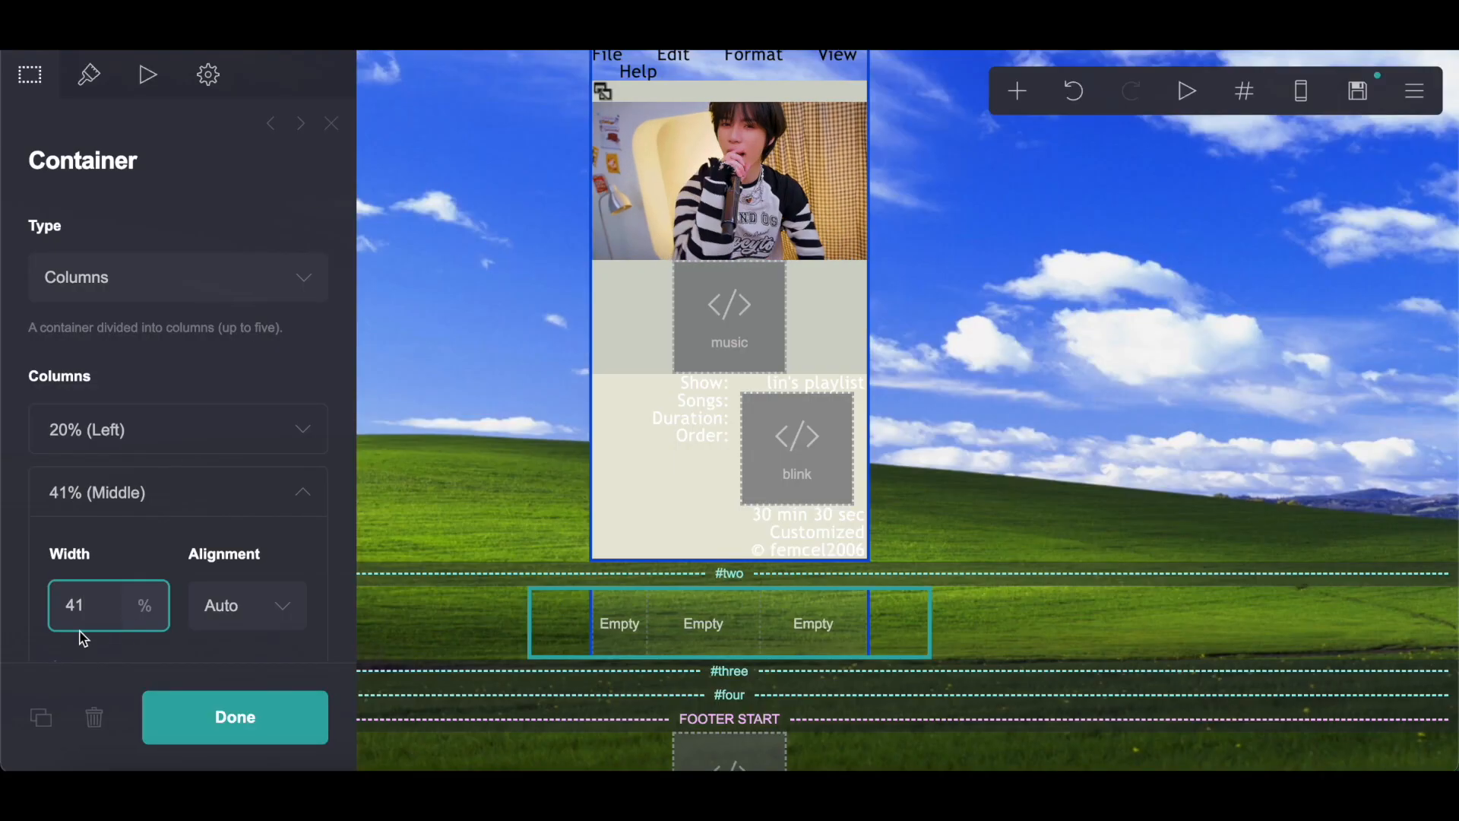
text(39)
key(Return)
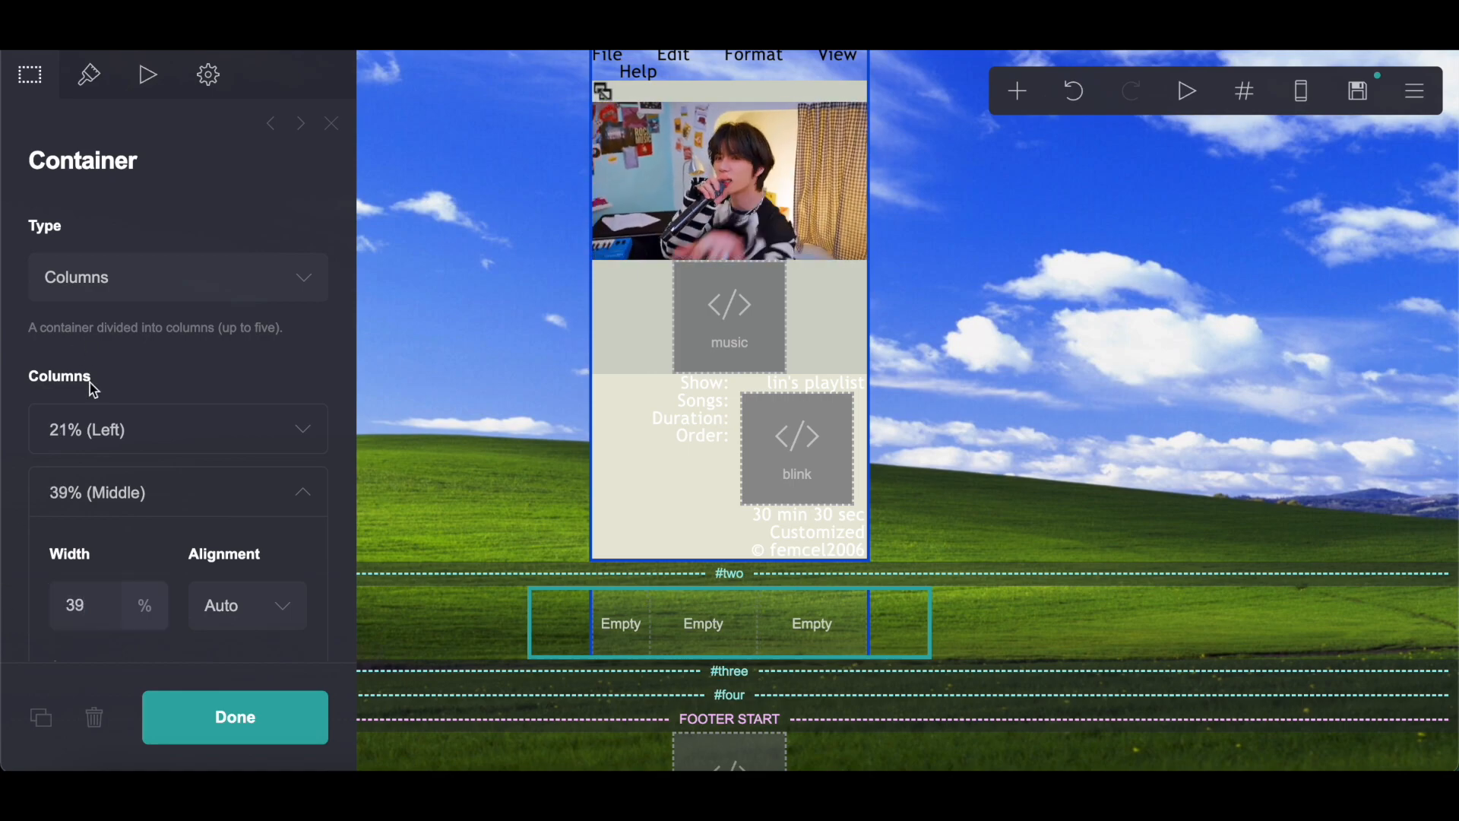
Restore the left column's width to 20% and collapse its settings
click(90, 430)
click(83, 542)
text(0)
key(Return)
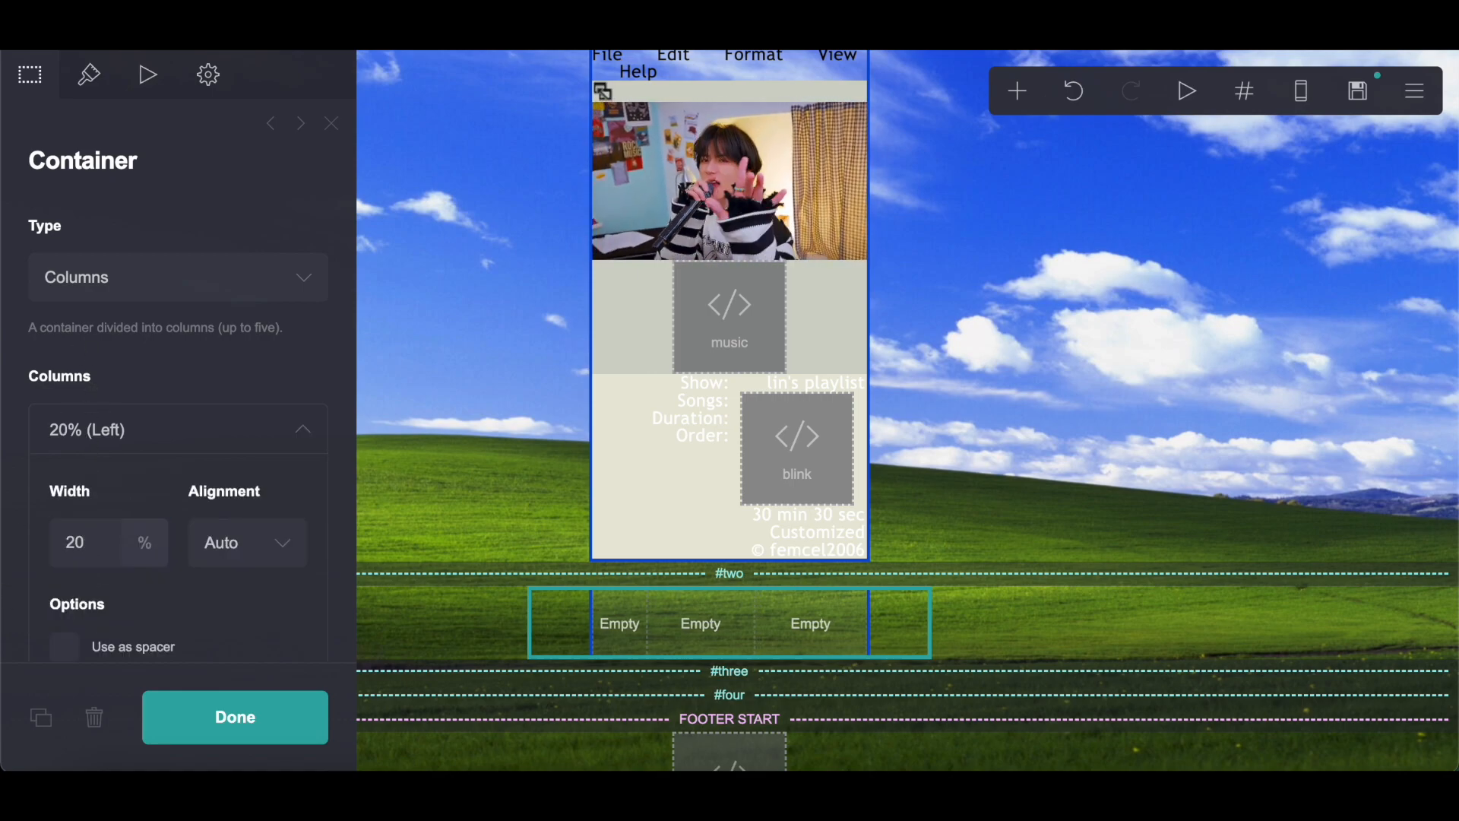
click(173, 435)
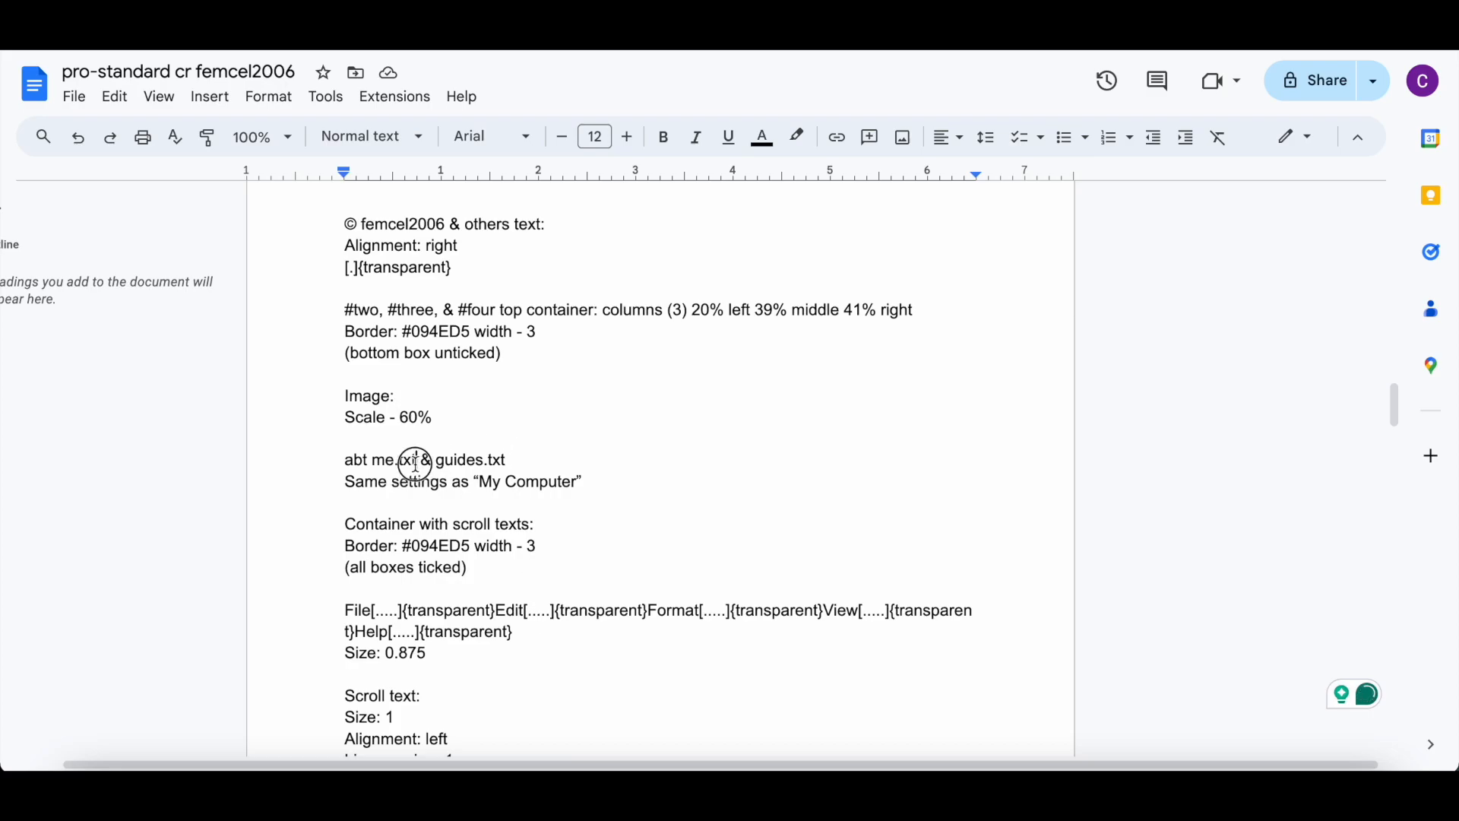
Copy the title text "abt me.txt" from the Google Docs notes
drag(417, 462, 331, 464)
right_click(386, 465)
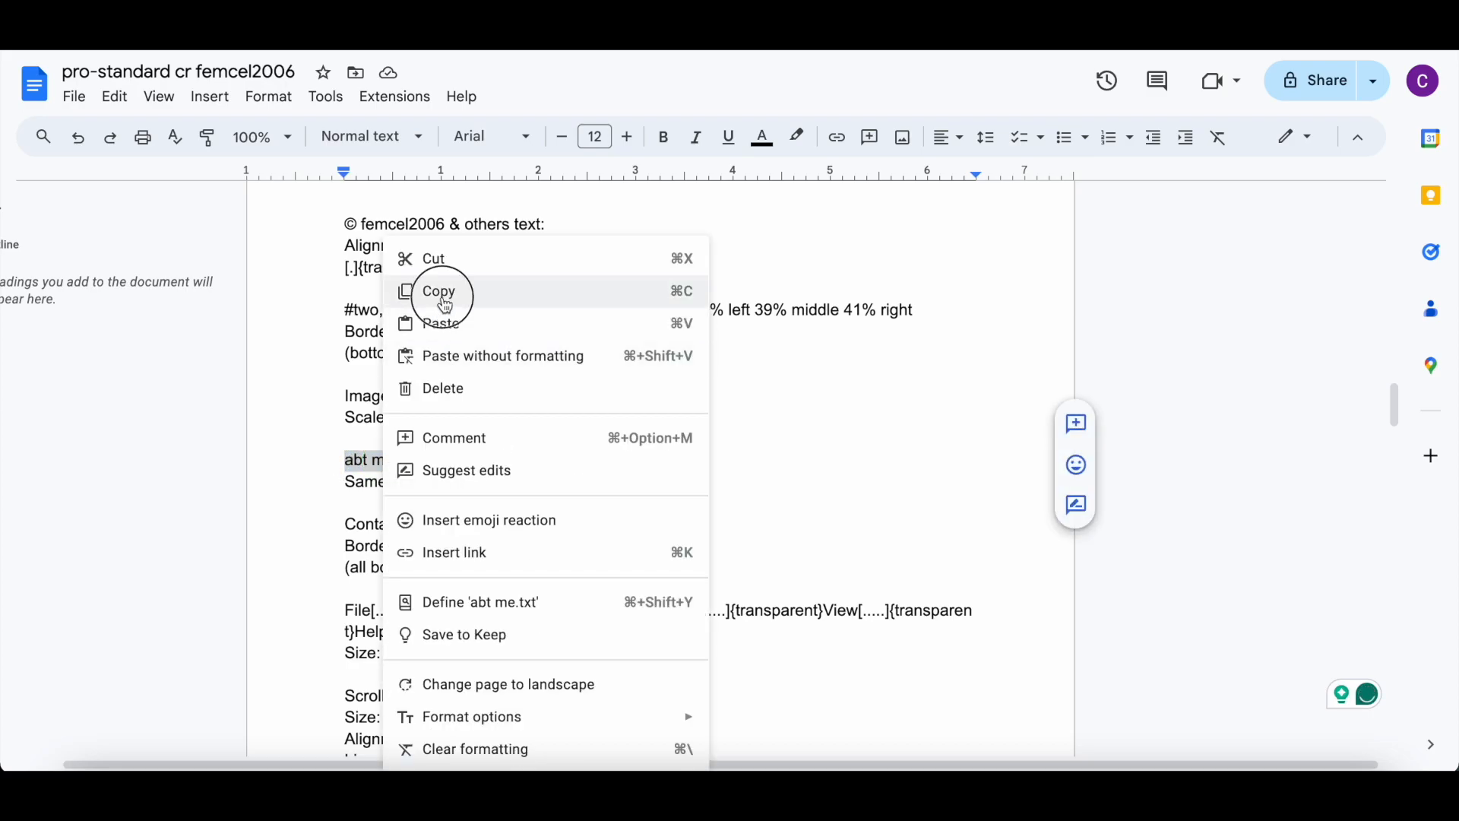
click(443, 300)
click(496, 524)
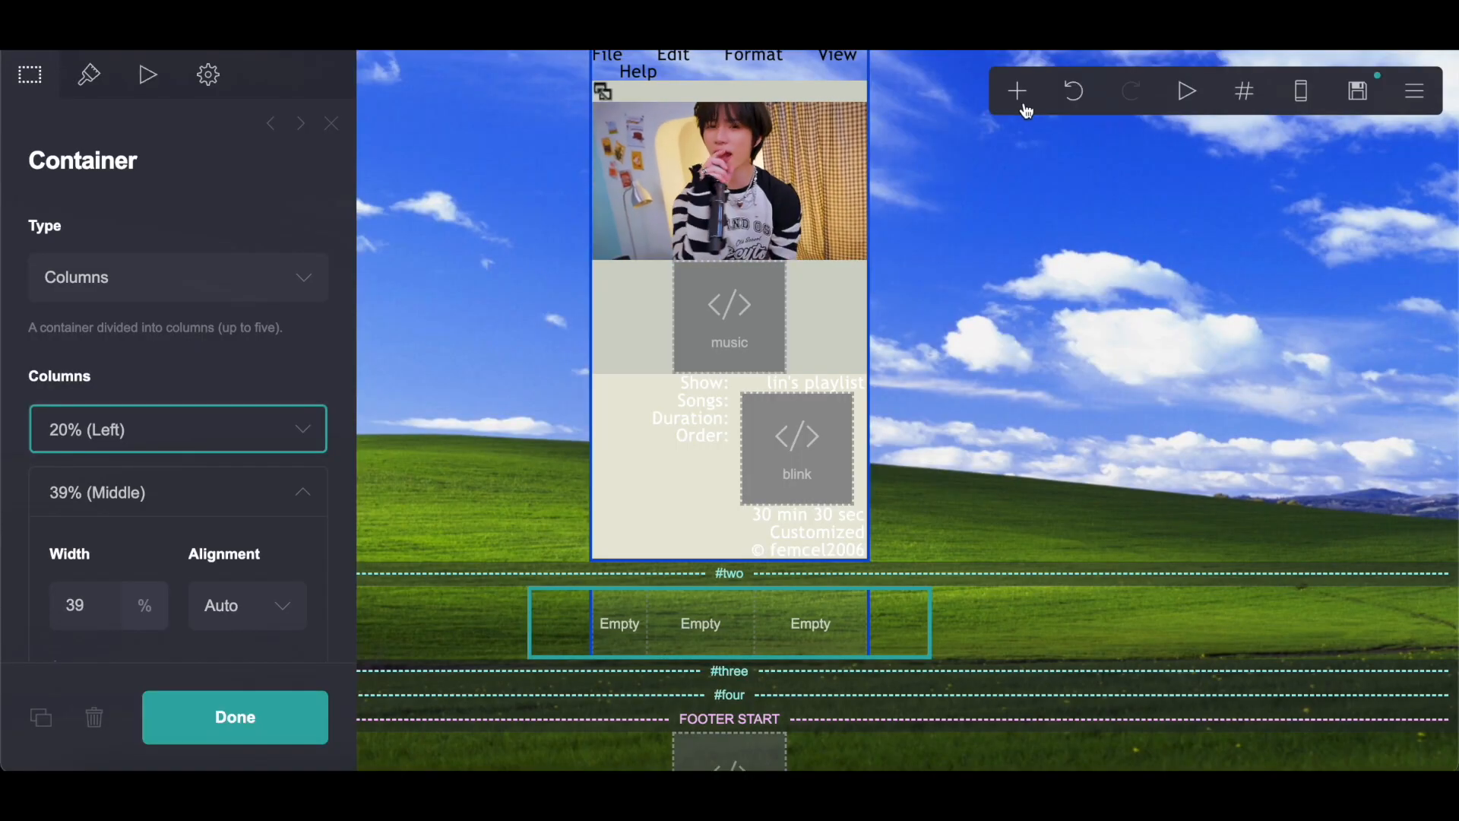
Back in Carrd, add an image to the left column of the #two container and set its scale to 60%
click(1019, 95)
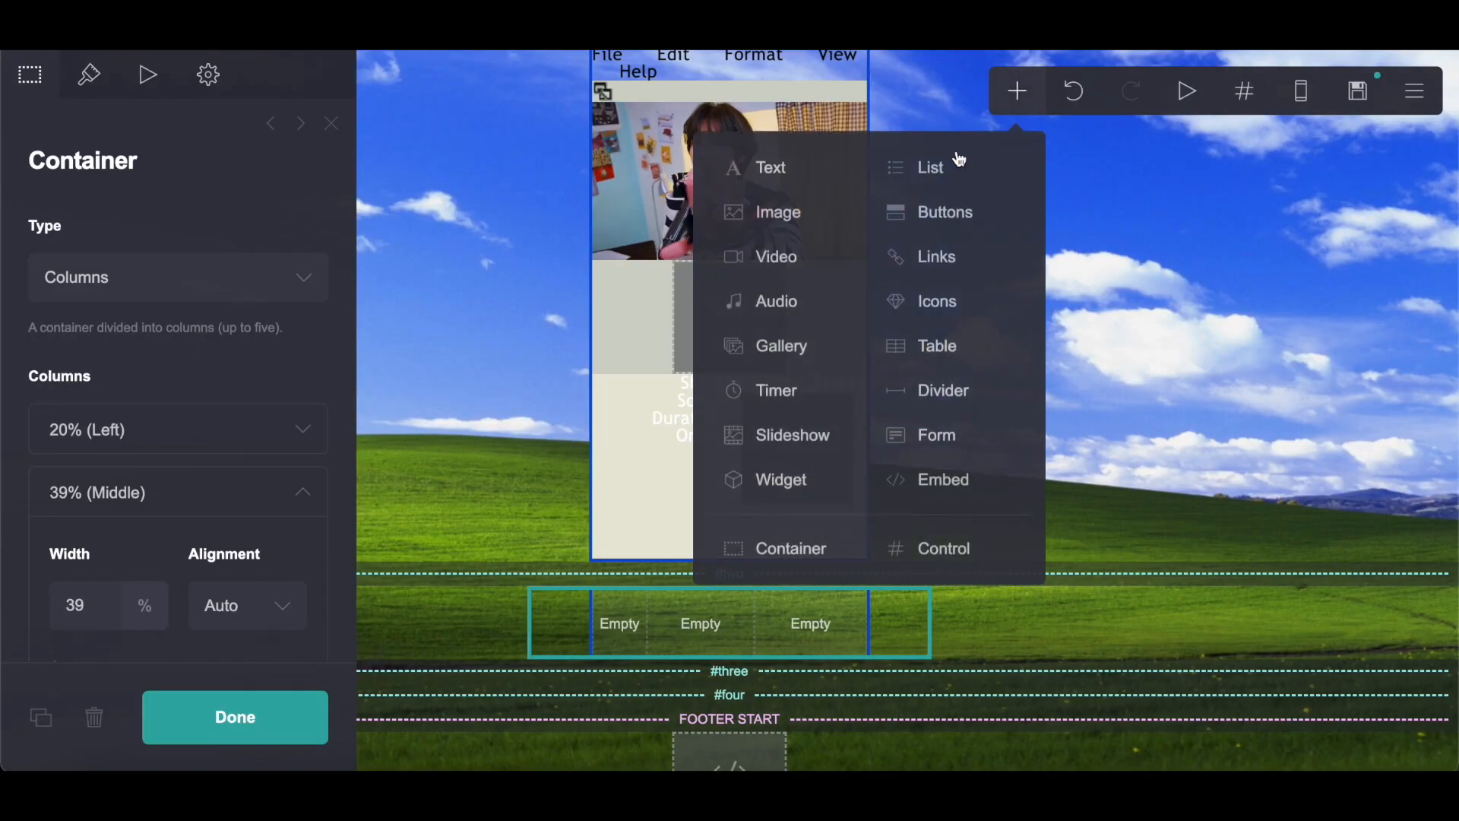
click(782, 221)
click(89, 73)
click(313, 352)
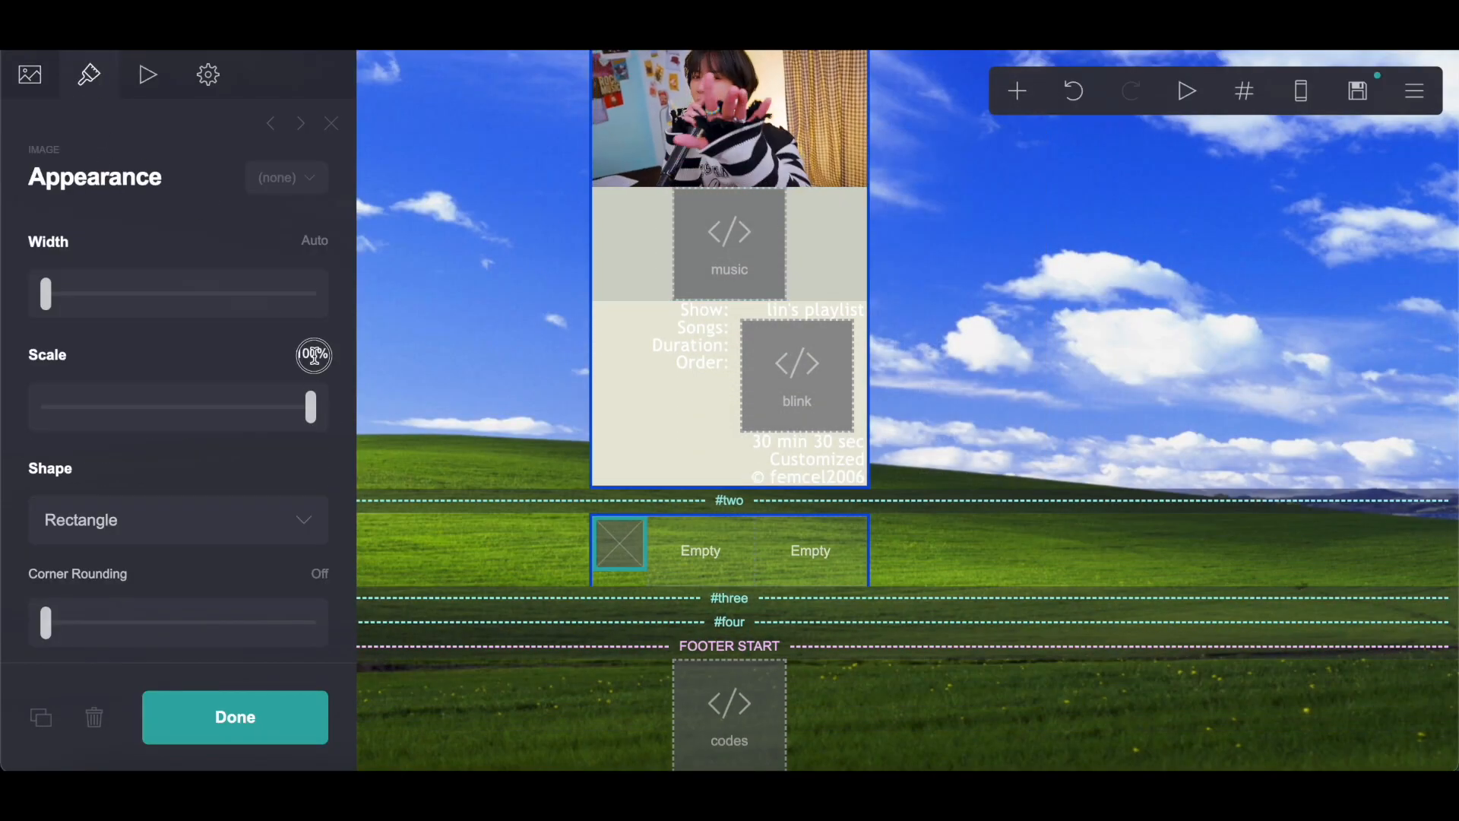
text(60)
key(Return)
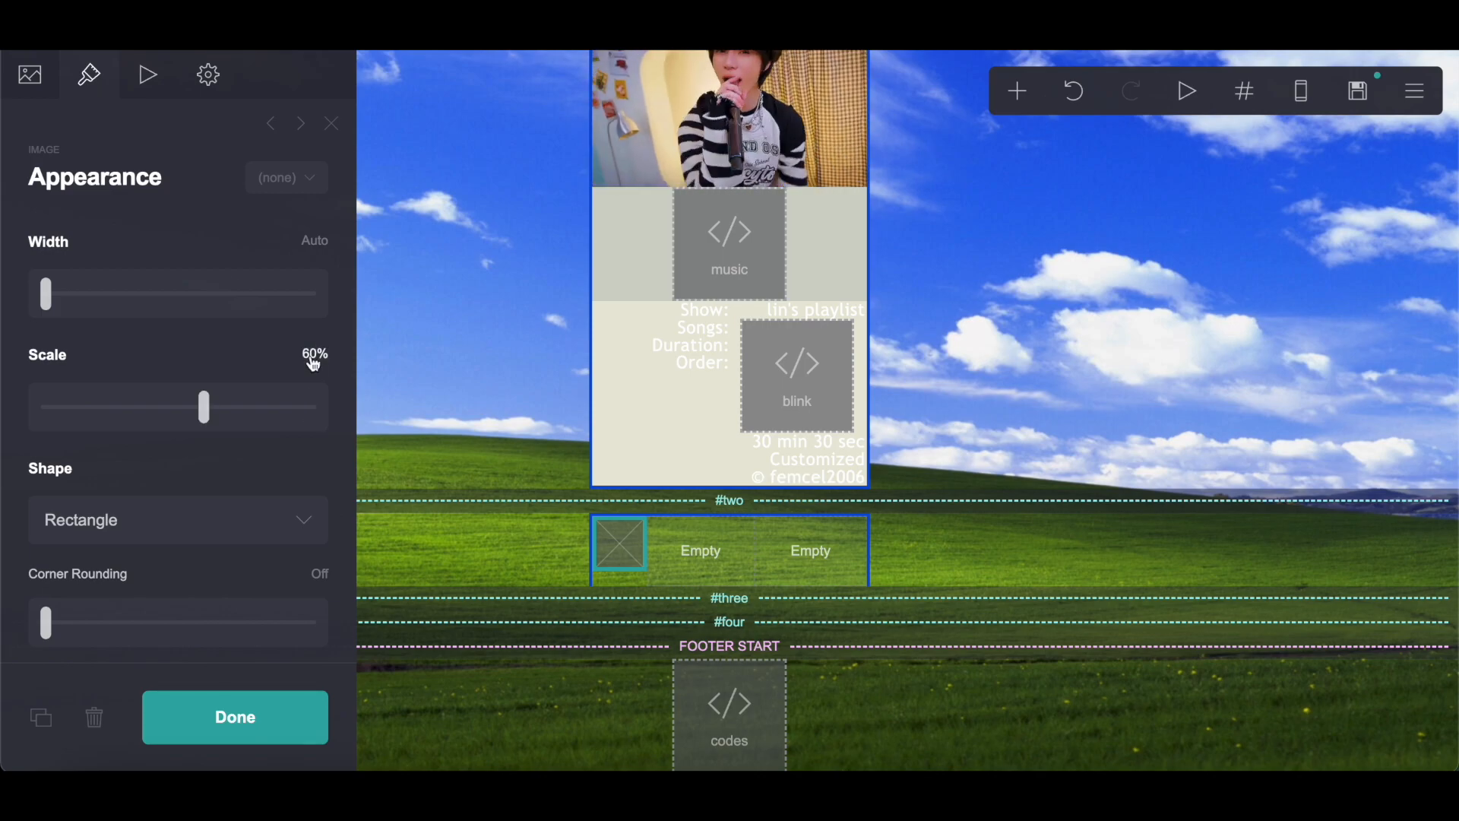
Upload 0c1483d2.png from the Downloads folder as the new image's source
click(31, 74)
click(190, 320)
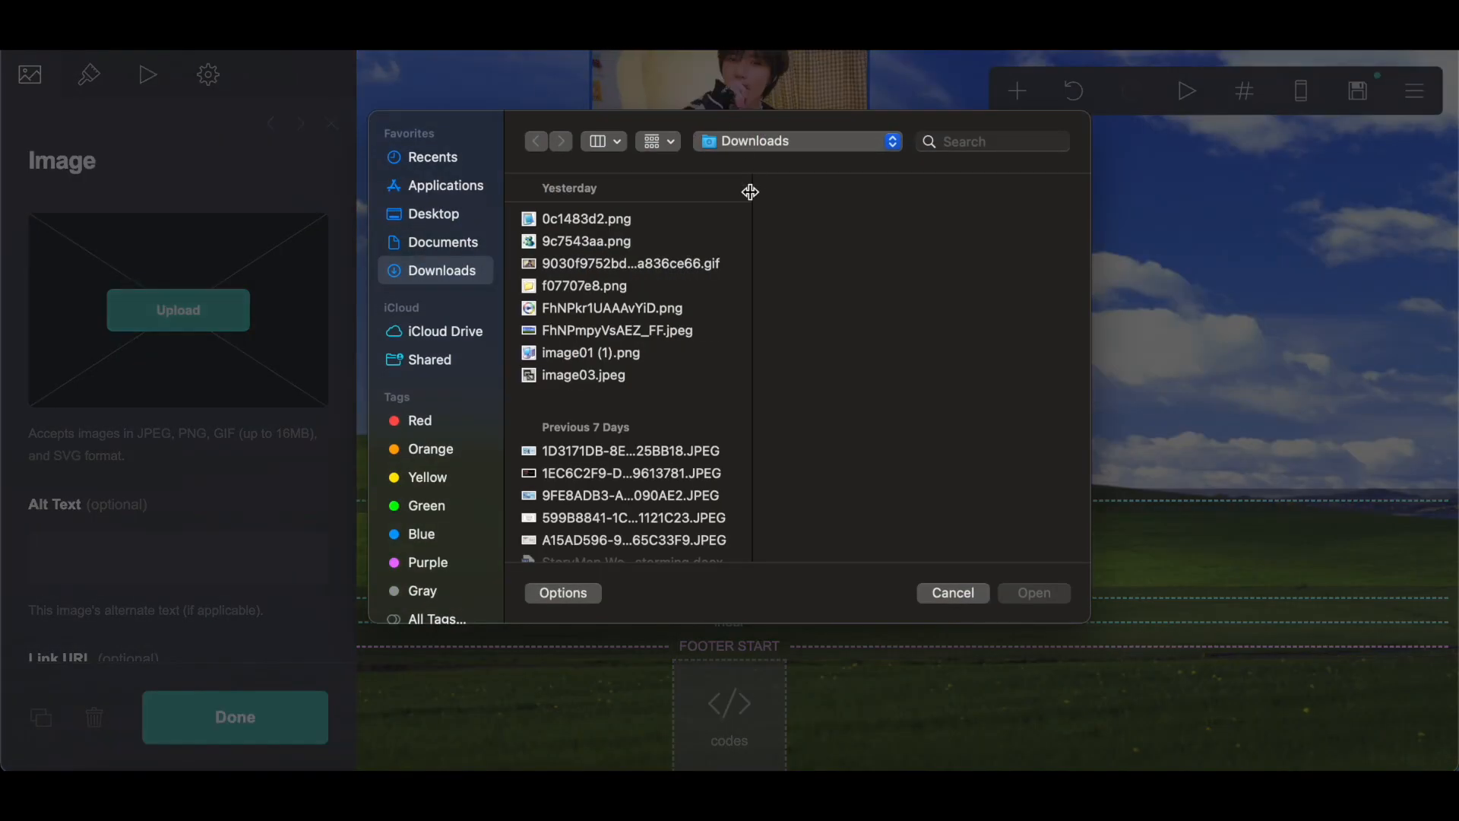
click(646, 223)
click(1009, 598)
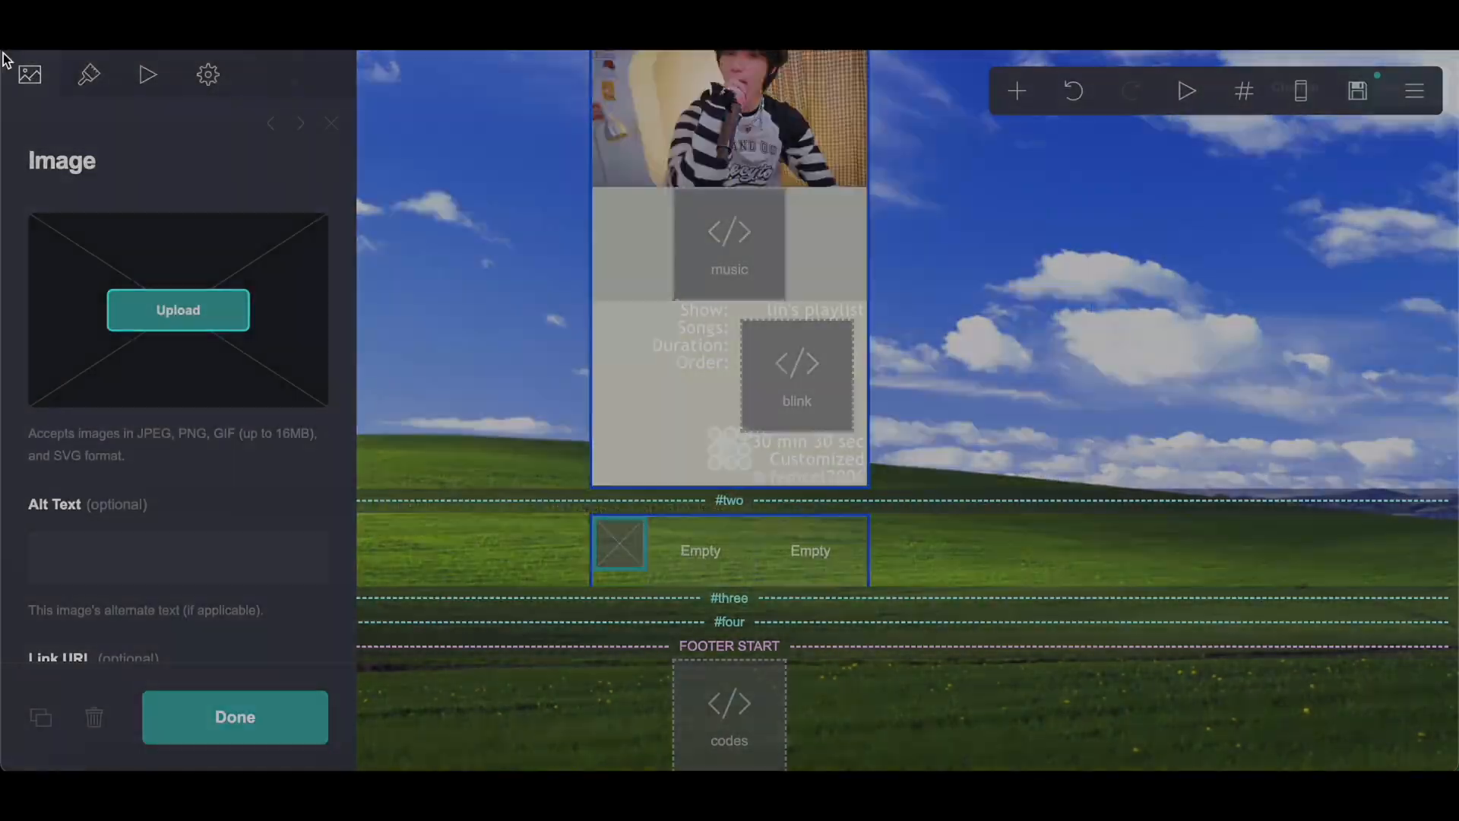
click(1410, 72)
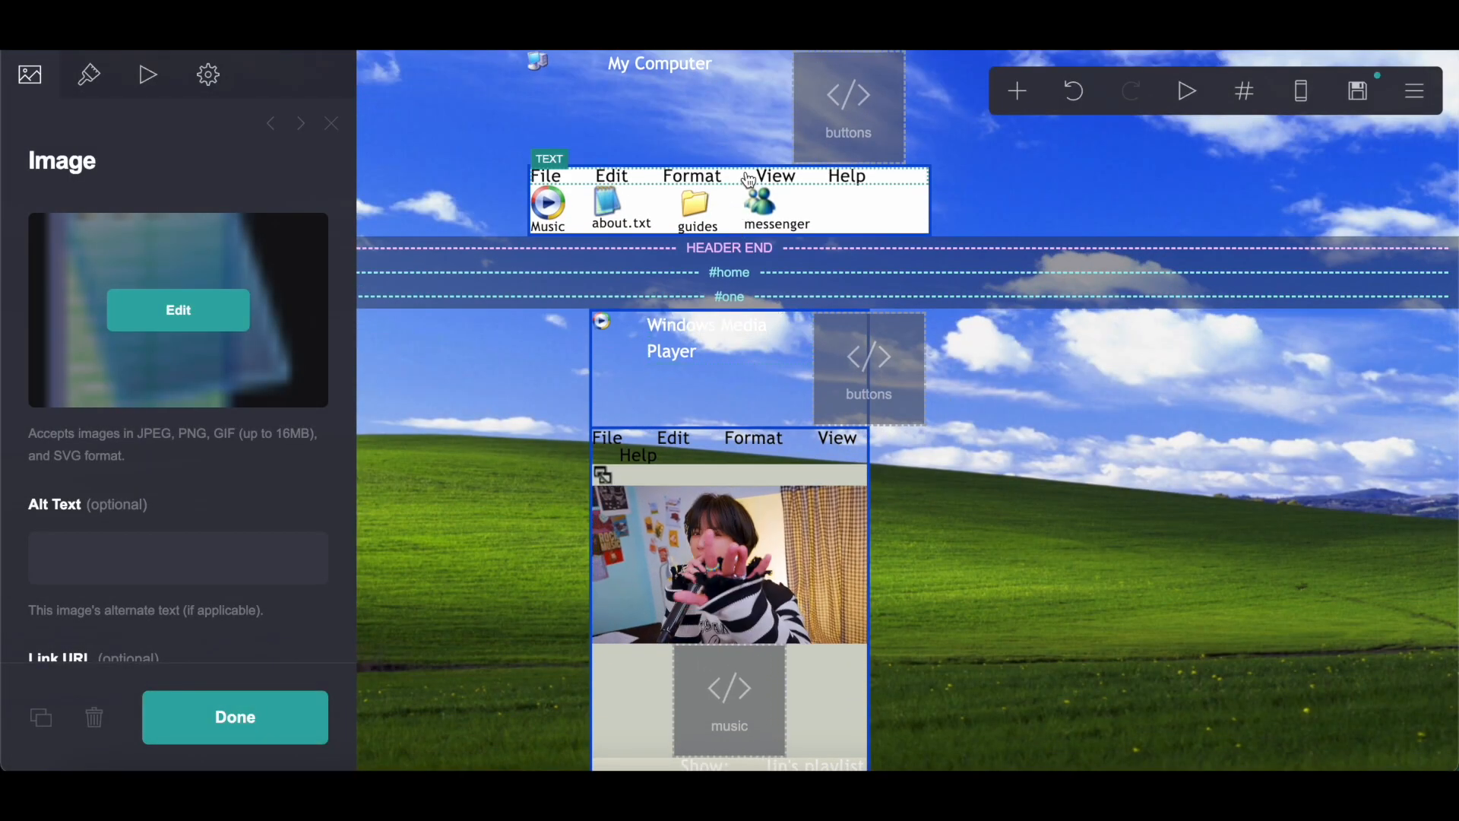
Add a text element based on the "My Computer" title and place it in the middle column of the #two container
click(669, 64)
click(1017, 92)
click(802, 184)
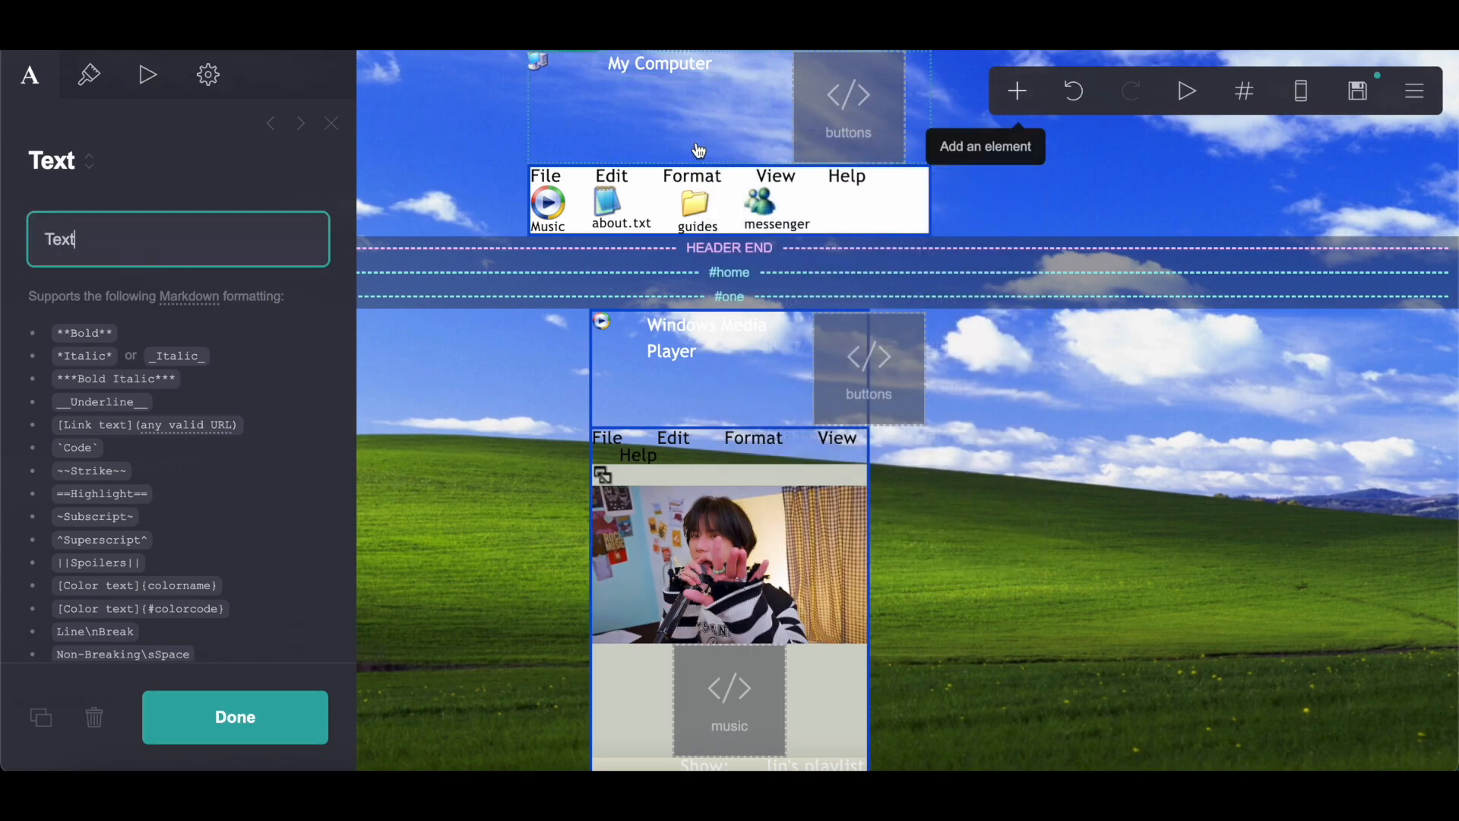
drag(652, 95, 739, 544)
Replace the placeholder text in the middle column with the copied "abt me.txt"
drag(41, 244, 136, 244)
right_click(136, 245)
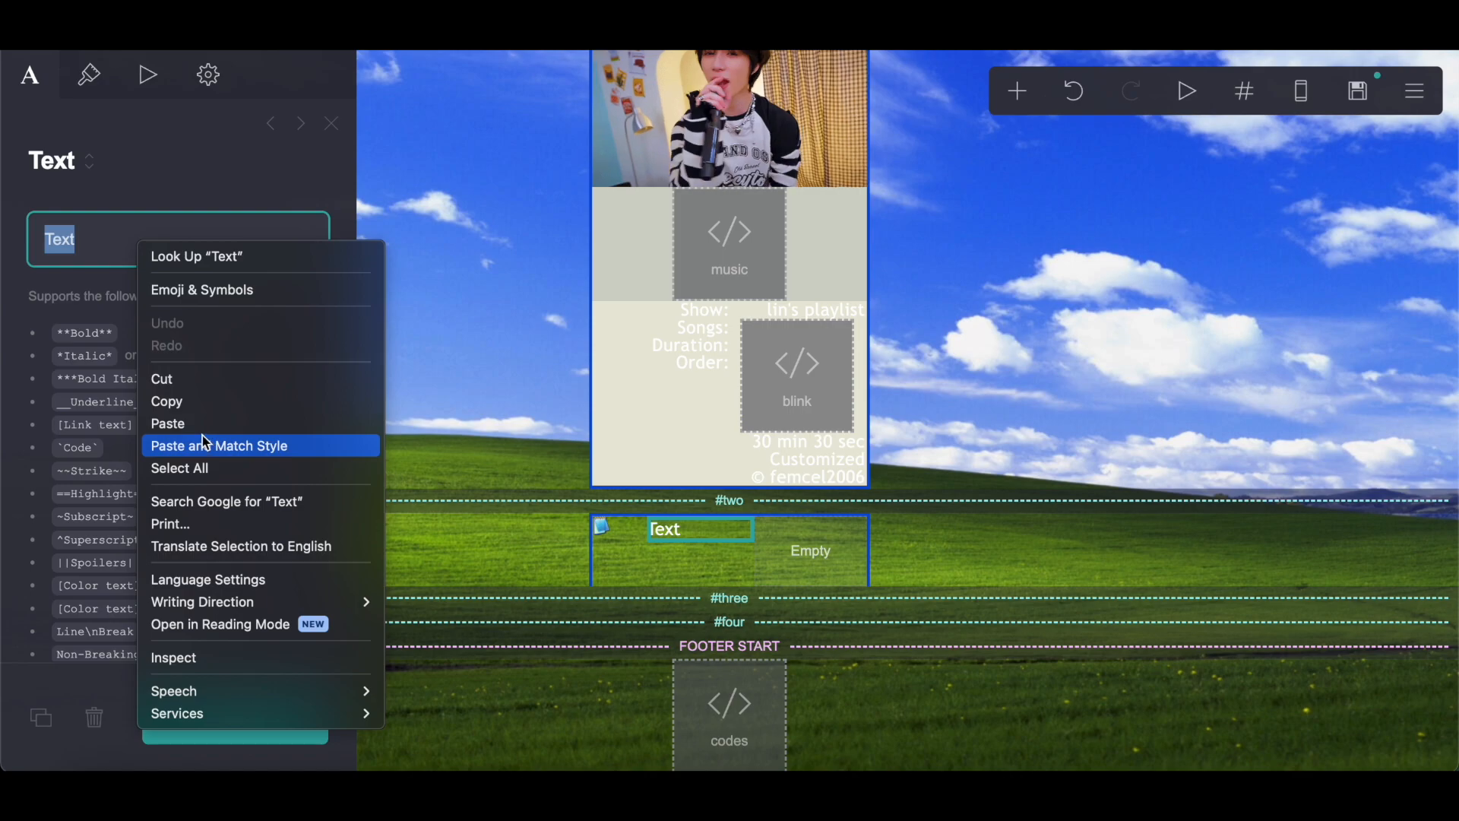
click(202, 423)
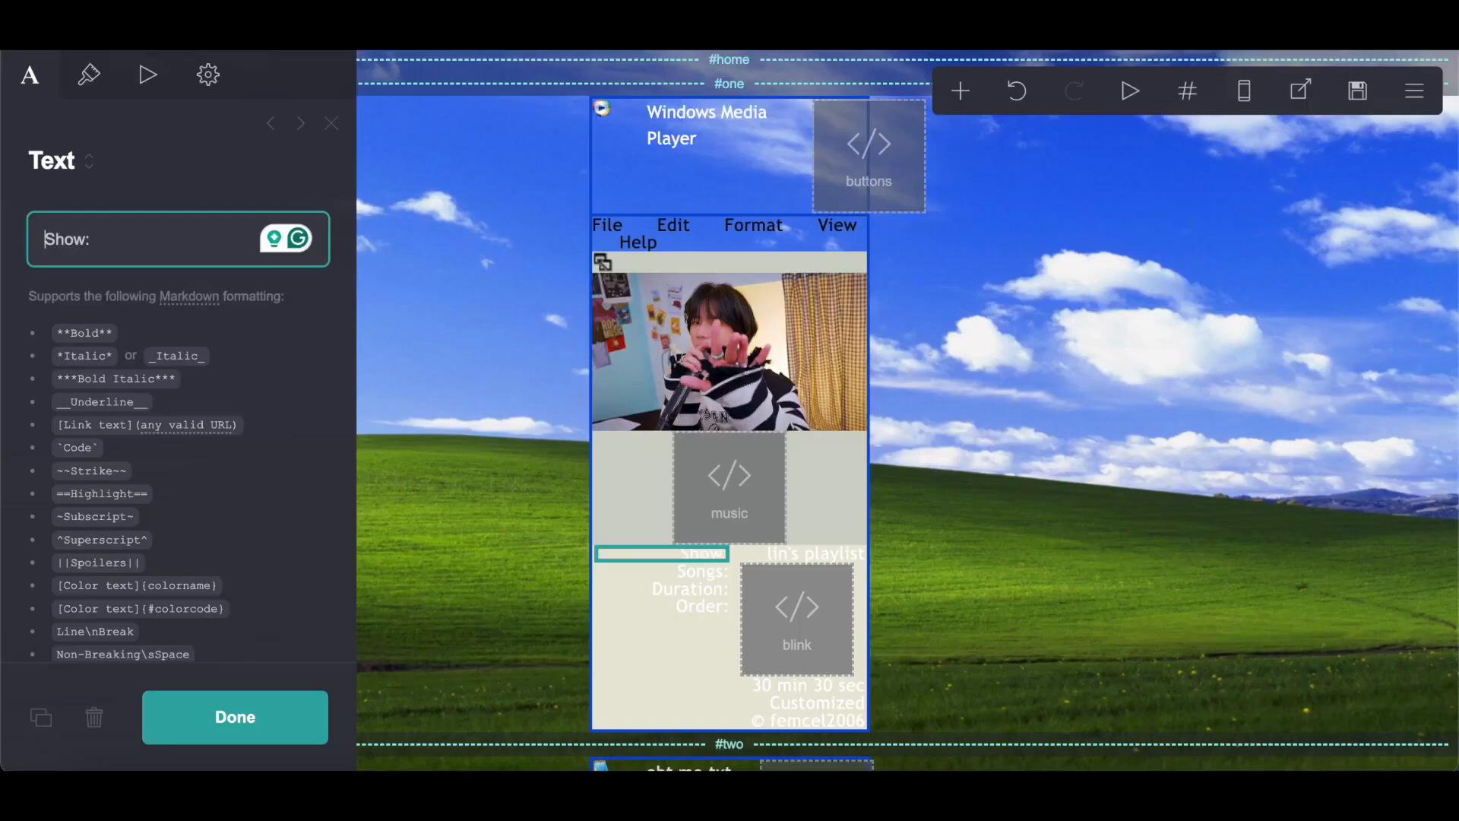
scroll(564, 343, down, 4)
scroll(565, 344, down, 3)
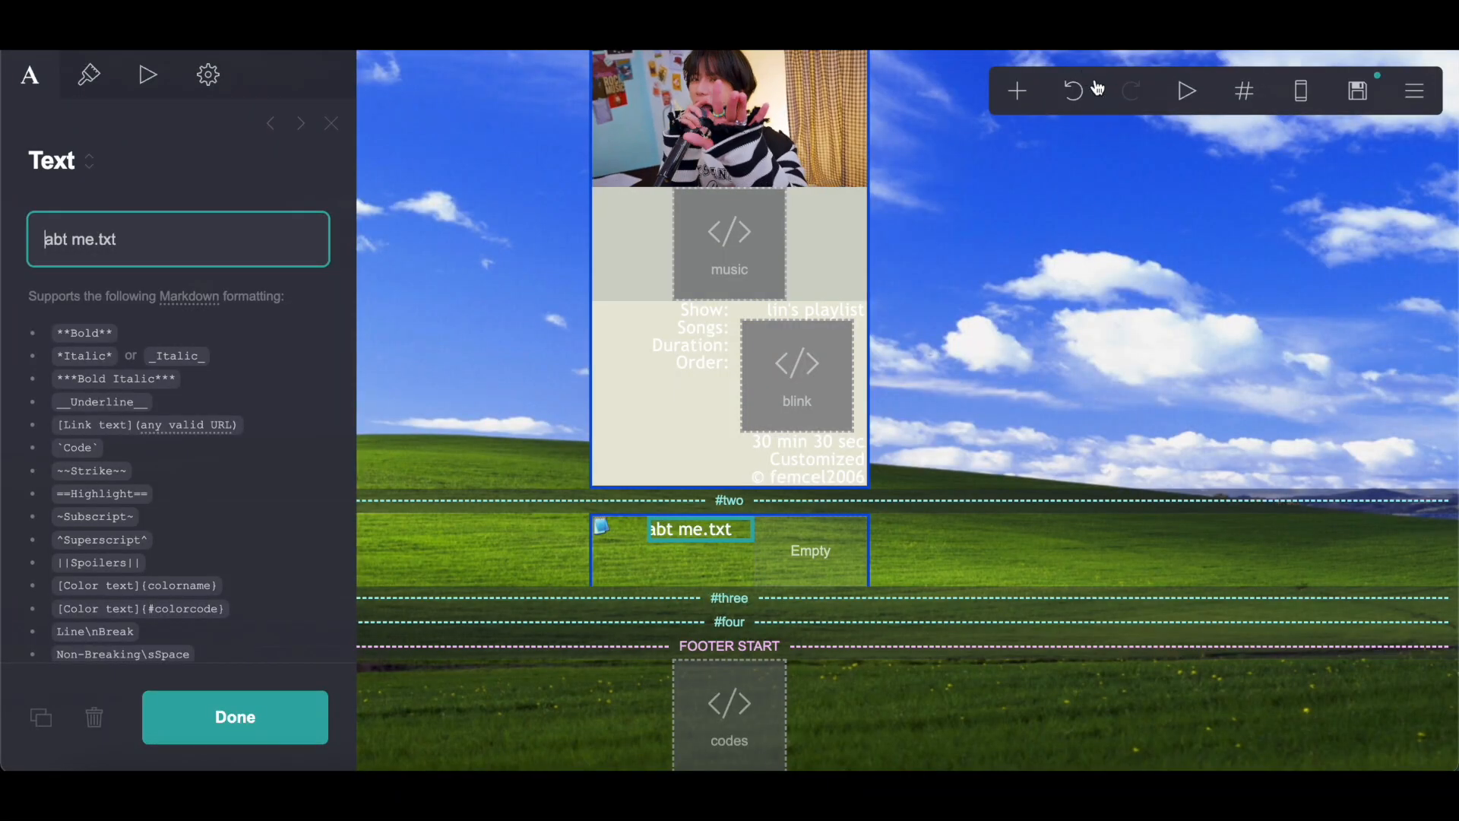
Add a code embed to the right column of the #two container and label it "buttons"
click(1017, 91)
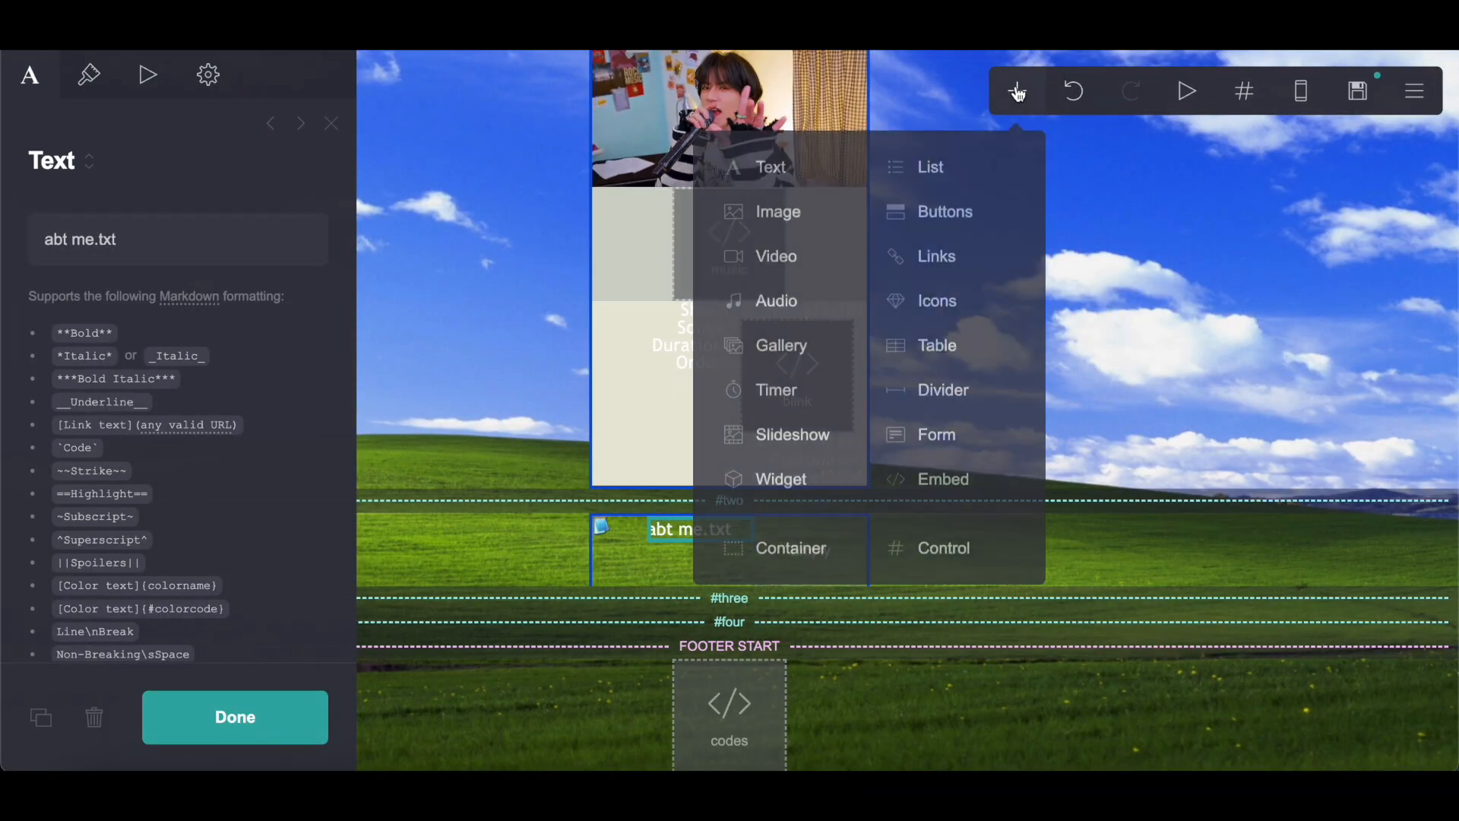
click(925, 477)
mouse_move(782, 511)
mouse_down()
mouse_move(914, 549)
mouse_move(807, 526)
mouse_up()
click(130, 476)
text(buttons)
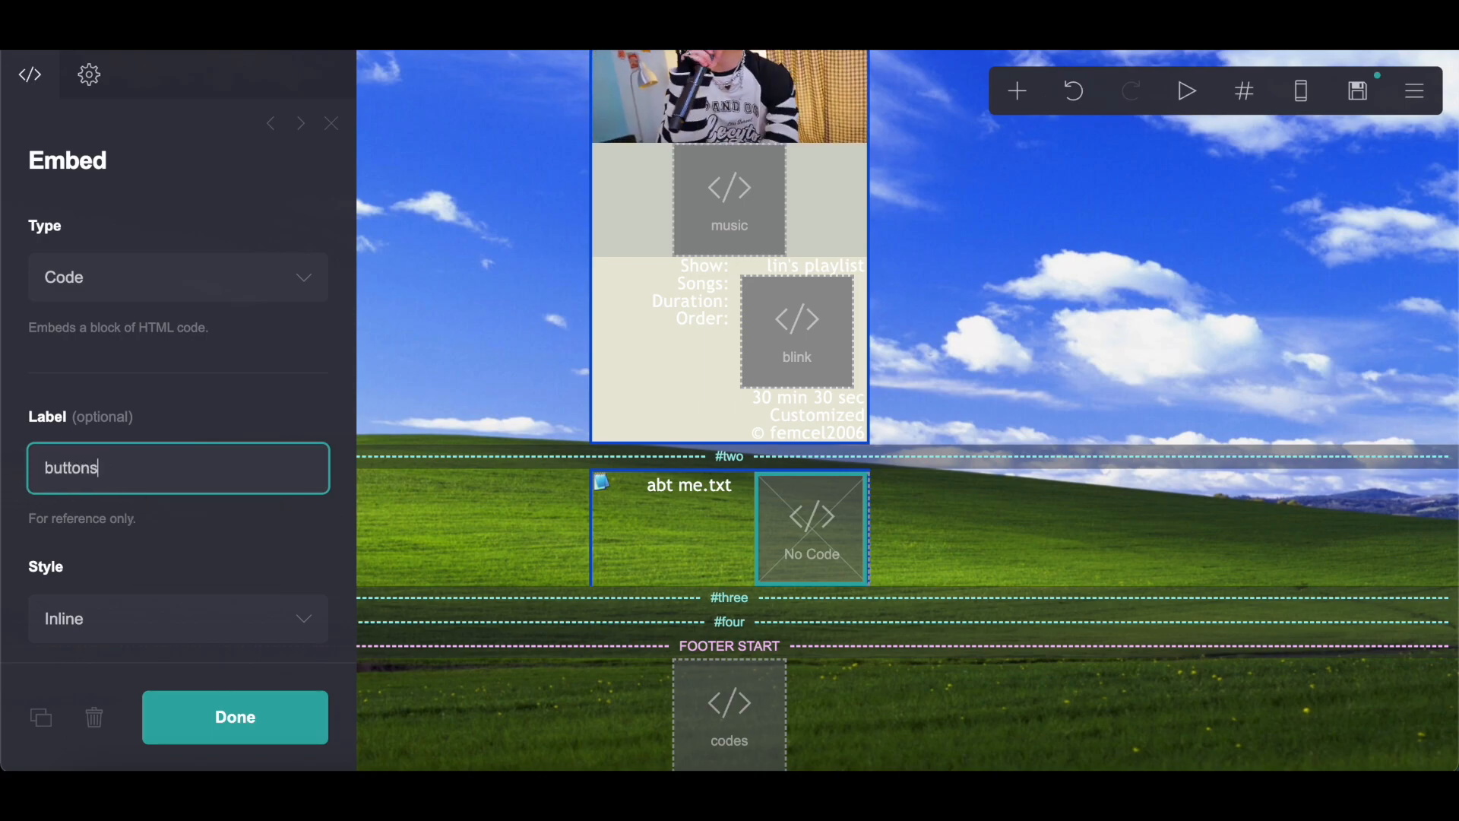
Copy the "1 BUTTON" code for #two, #three and #four, from the opening div to the closing style tag, in Pastebin
key(ctrl+Tab)
scroll(383, 426, up, 20)
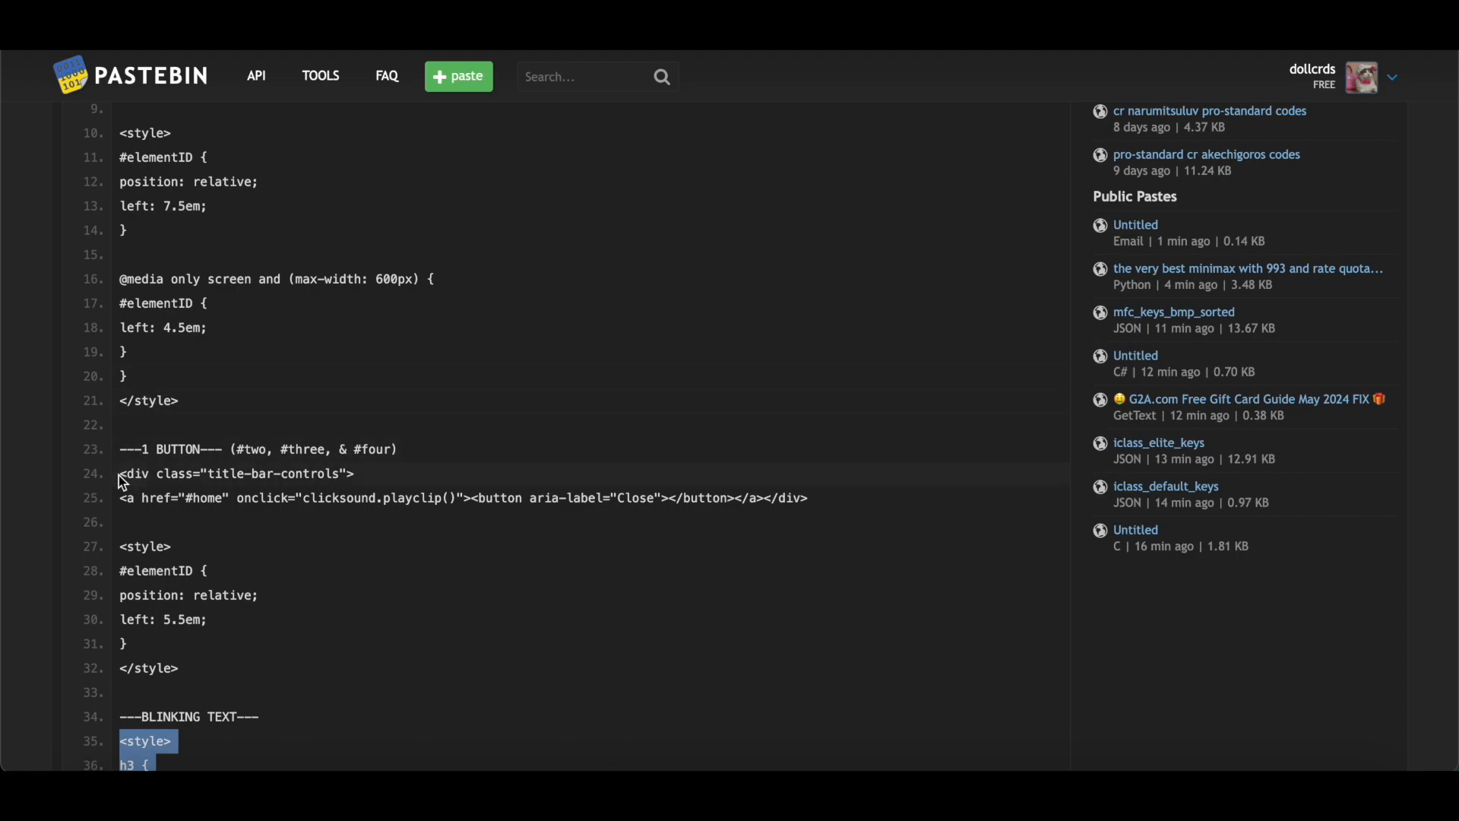
drag(123, 482, 181, 622)
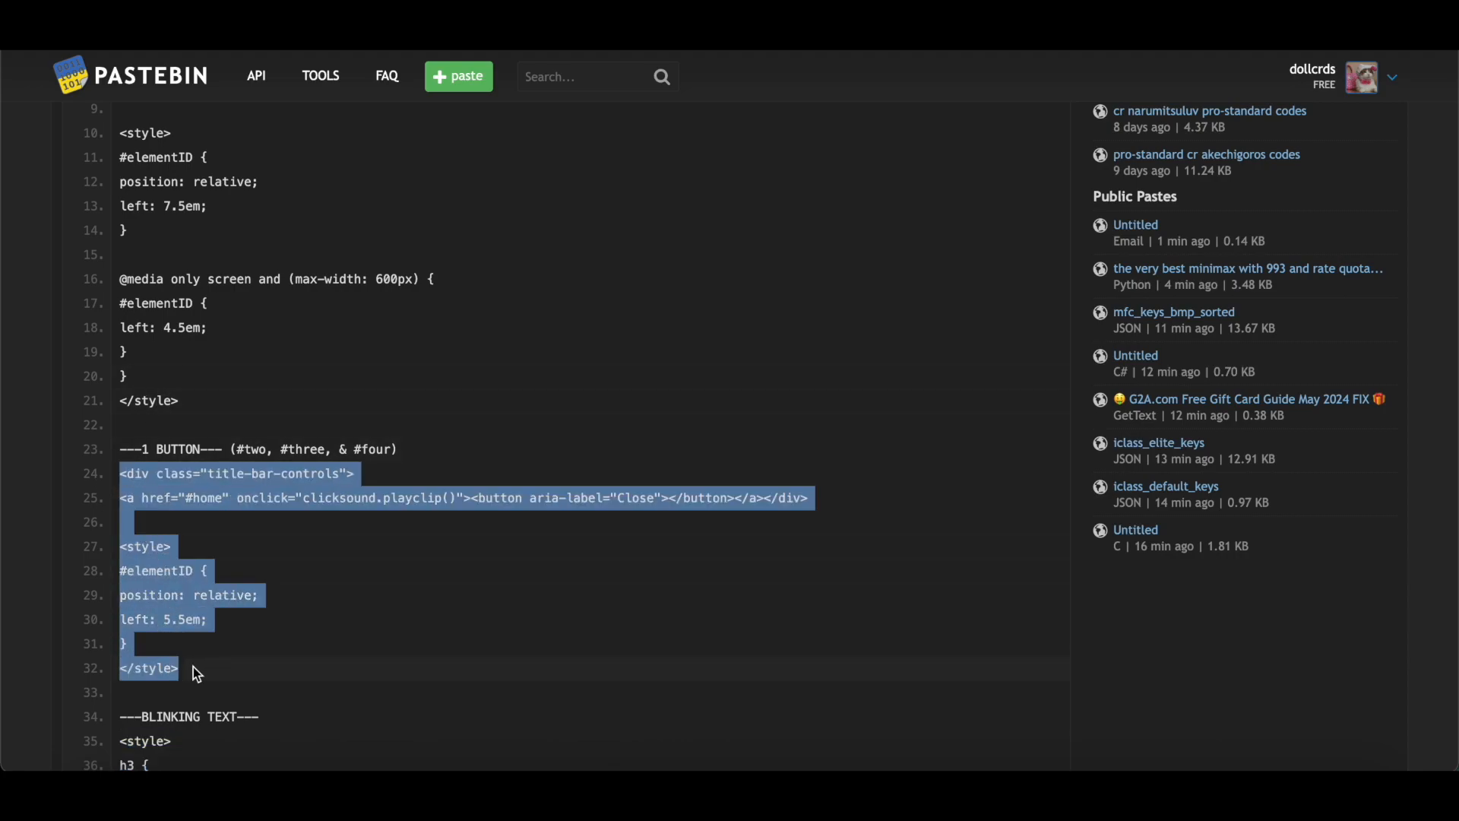
right_click(201, 503)
click(241, 541)
right_click(173, 571)
click(204, 547)
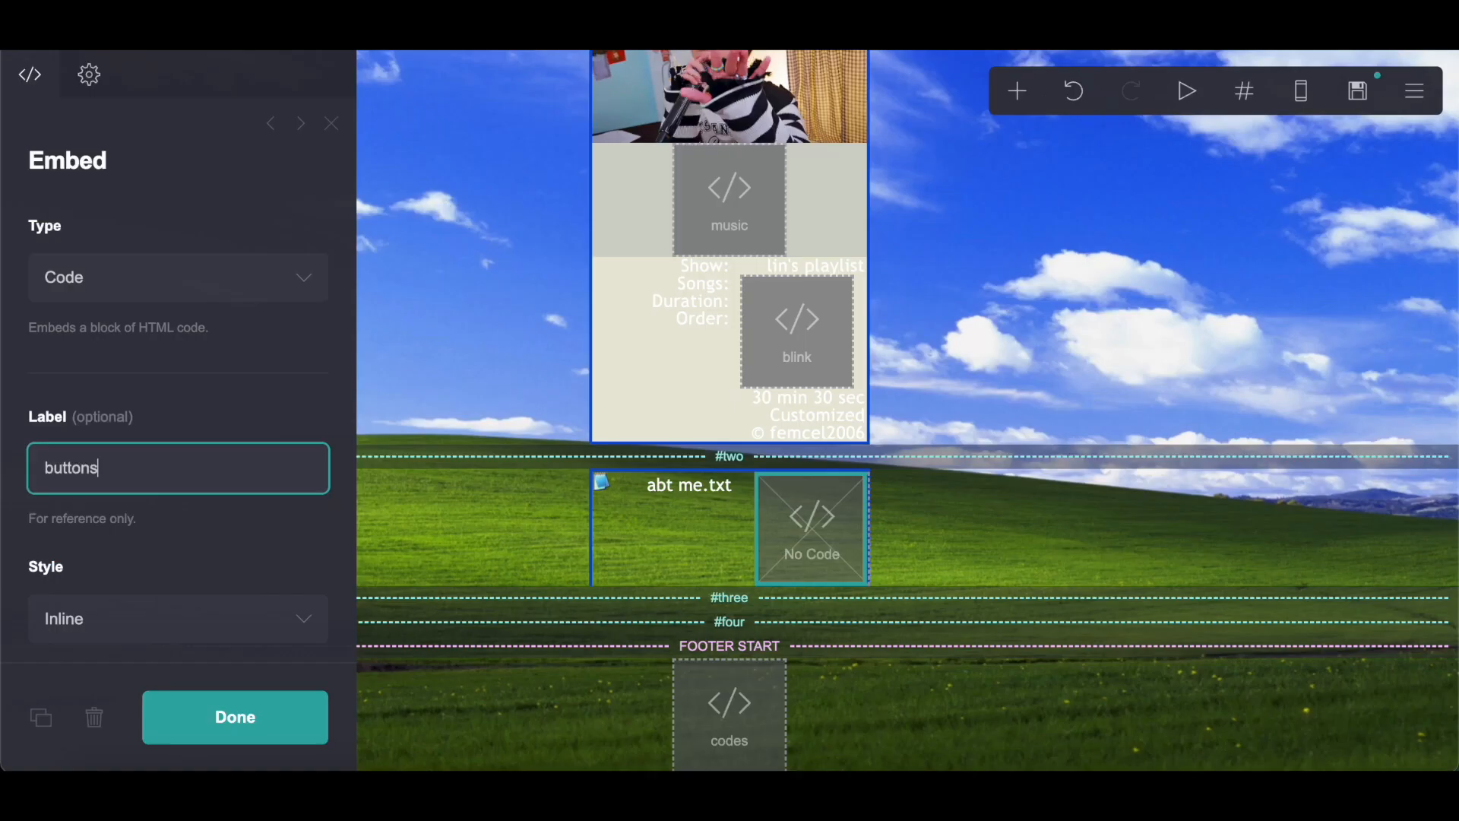
Paste the copied one-button code into the Code field of the #two buttons embed in Carrd
scroll(159, 456, down, 4)
click(114, 490)
right_click(116, 490)
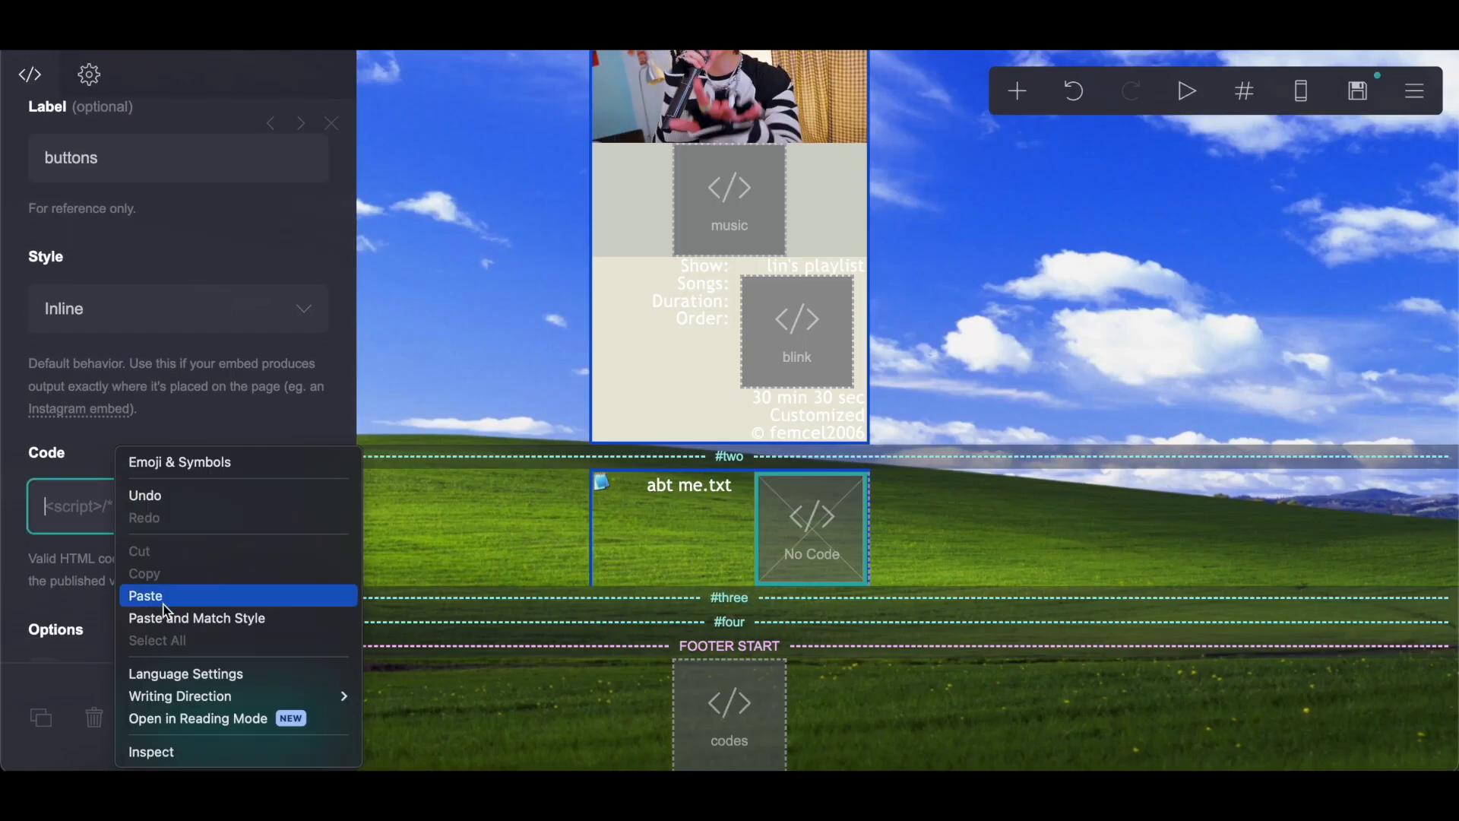
click(144, 595)
Look up the buttons embed's ID and replace elementID in its style code with embed06
click(89, 74)
click(30, 74)
scroll(160, 516, down, 3)
scroll(159, 515, down, 2)
drag(128, 315, 55, 315)
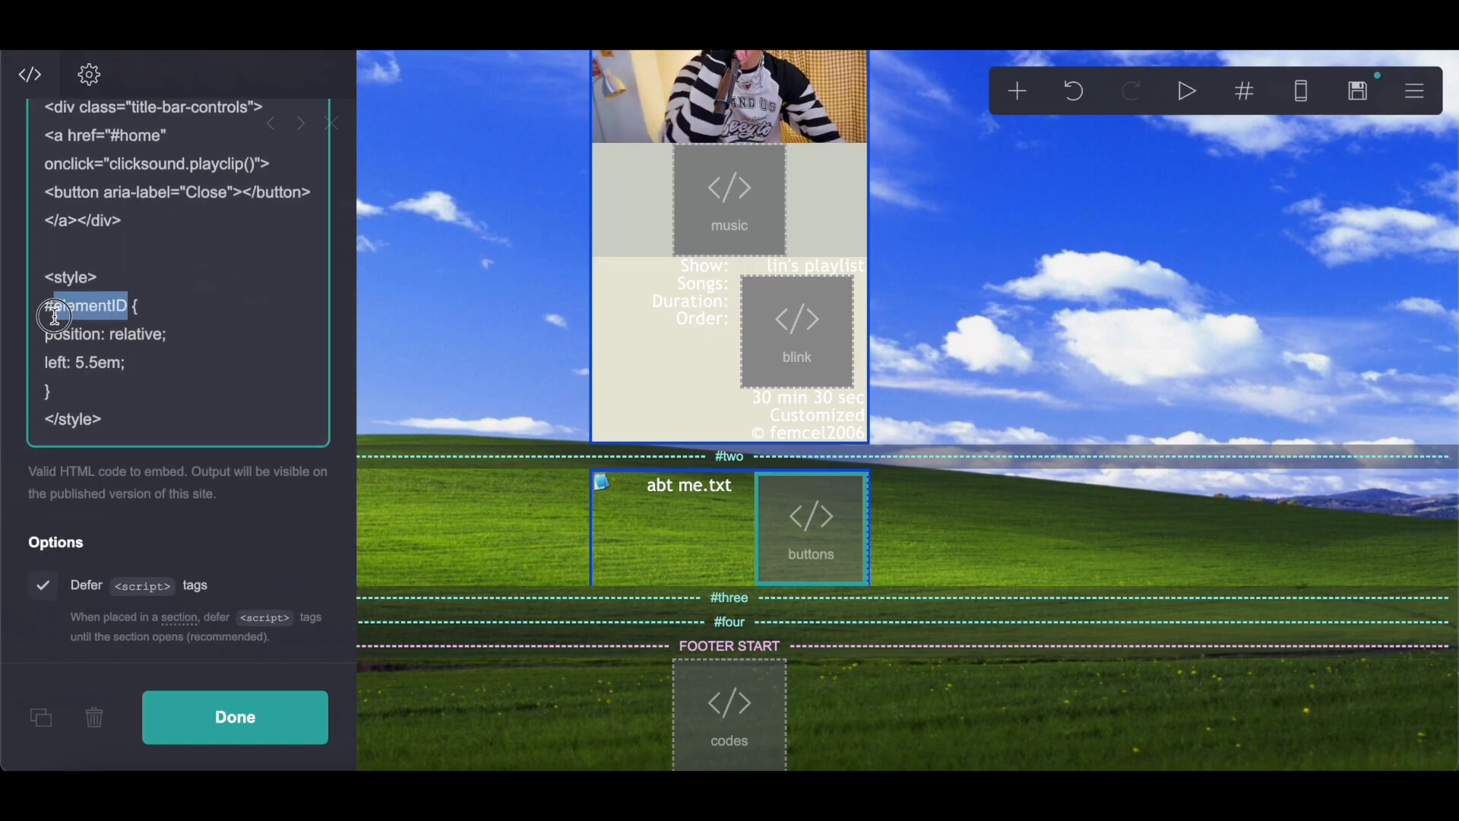
text(mbed06)
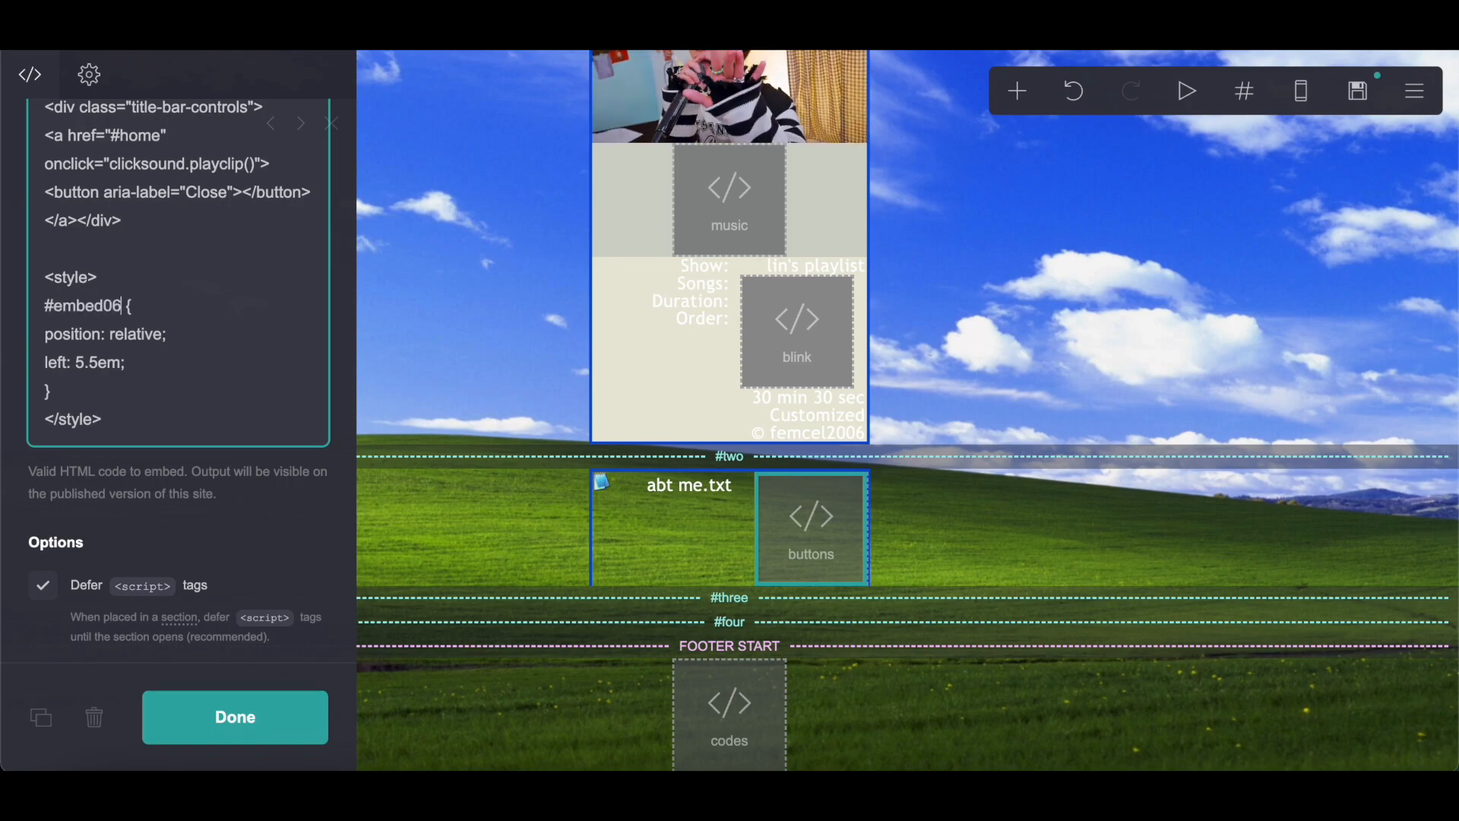
Add a default container based on the media player's container and place it below the title container in #two
click(1017, 98)
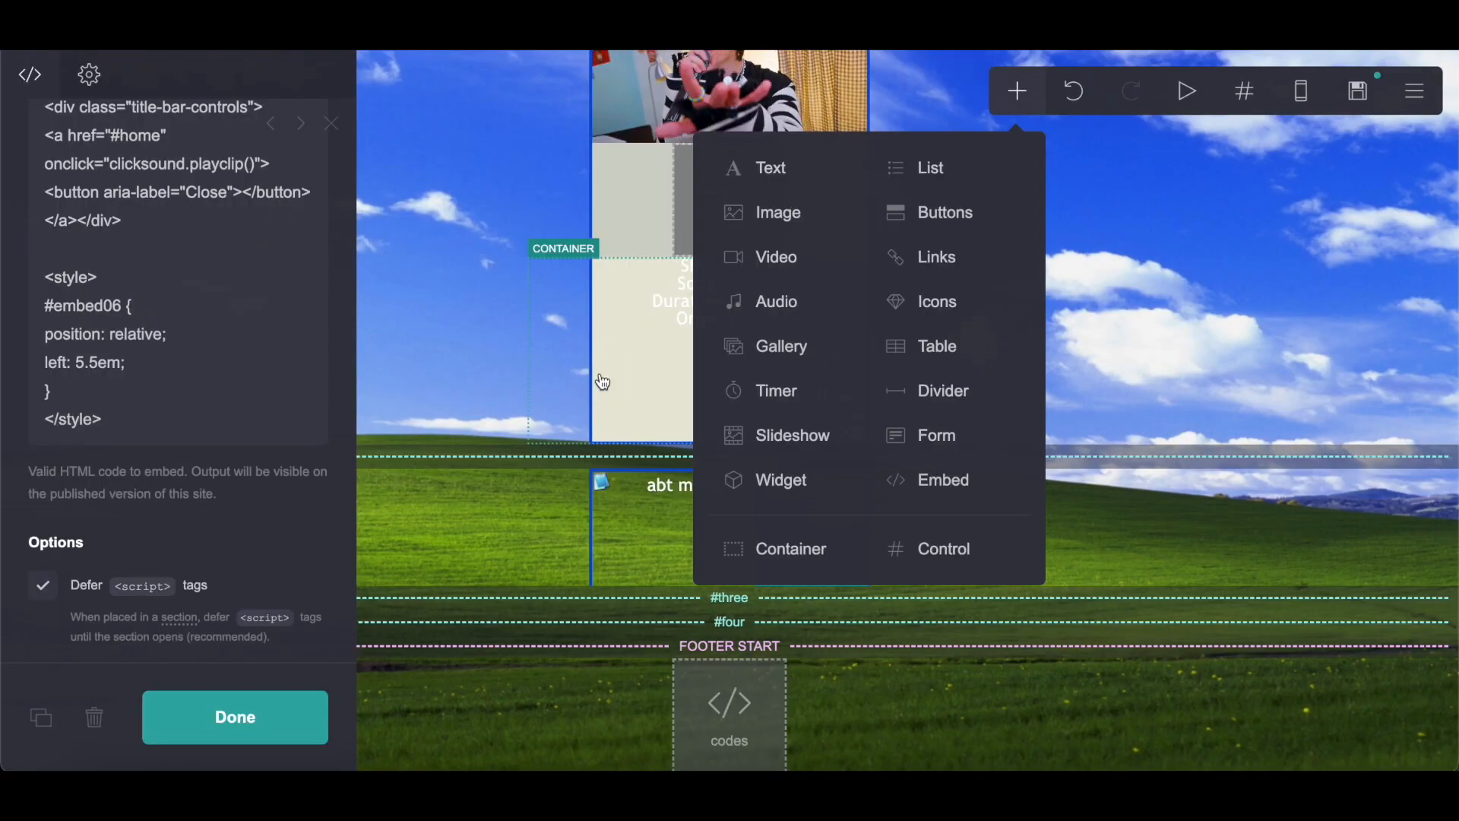
click(602, 382)
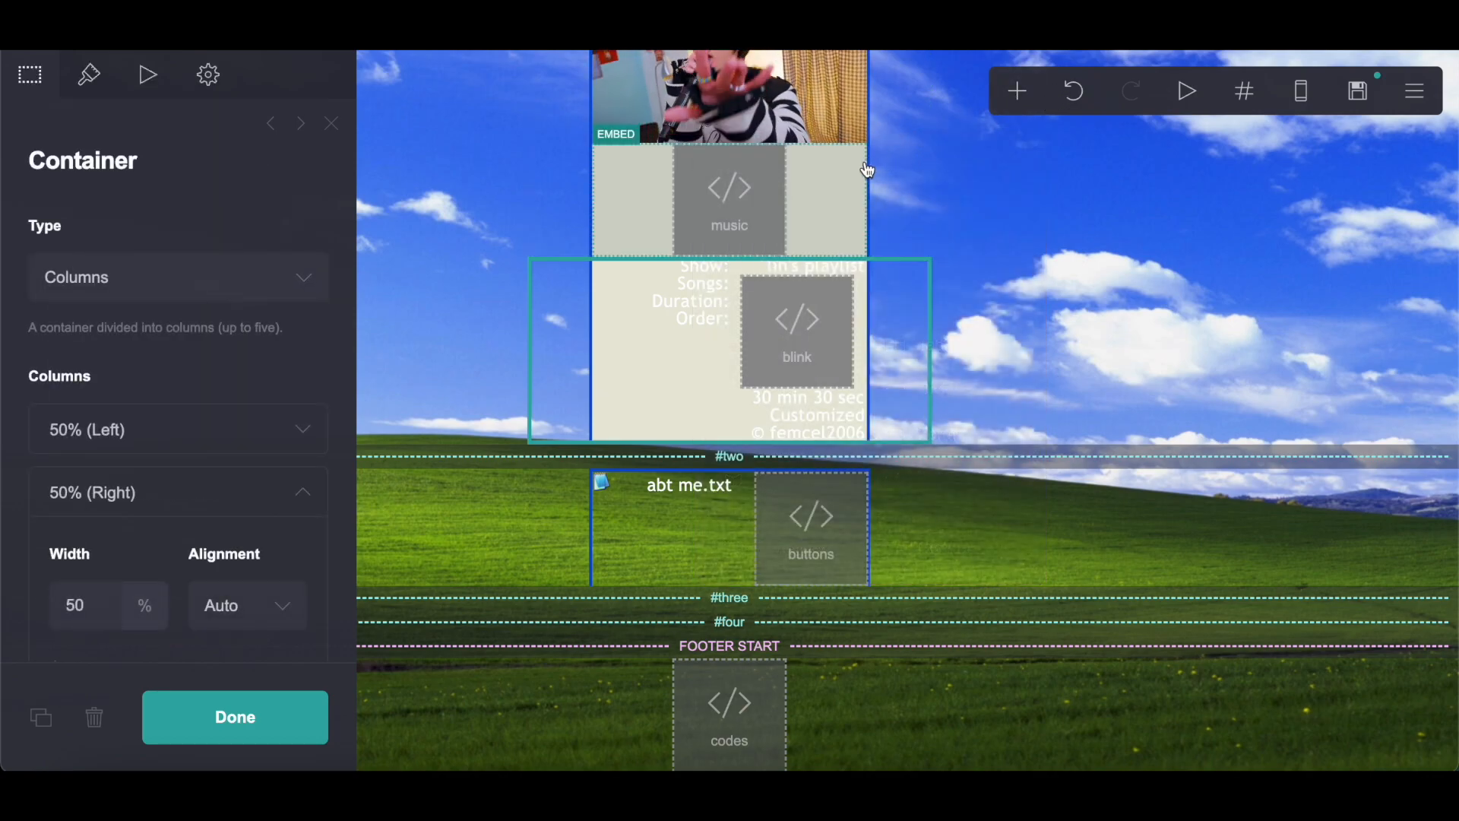
click(872, 167)
click(1020, 95)
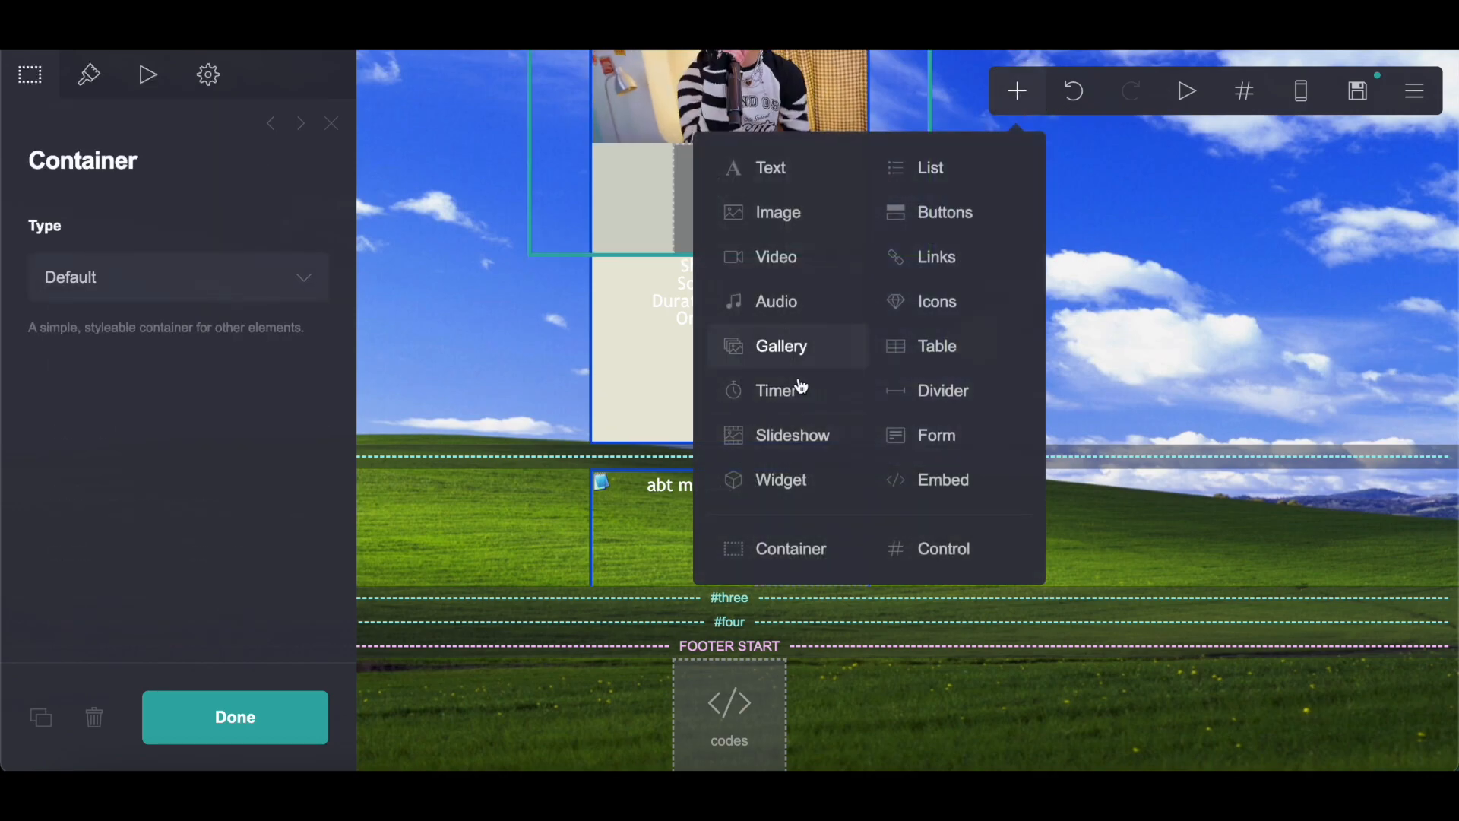
click(790, 547)
drag(723, 464, 918, 741)
drag(812, 632, 798, 598)
Review the new #two container's appearance settings and change its background color to white
click(85, 92)
scroll(115, 334, down, 10)
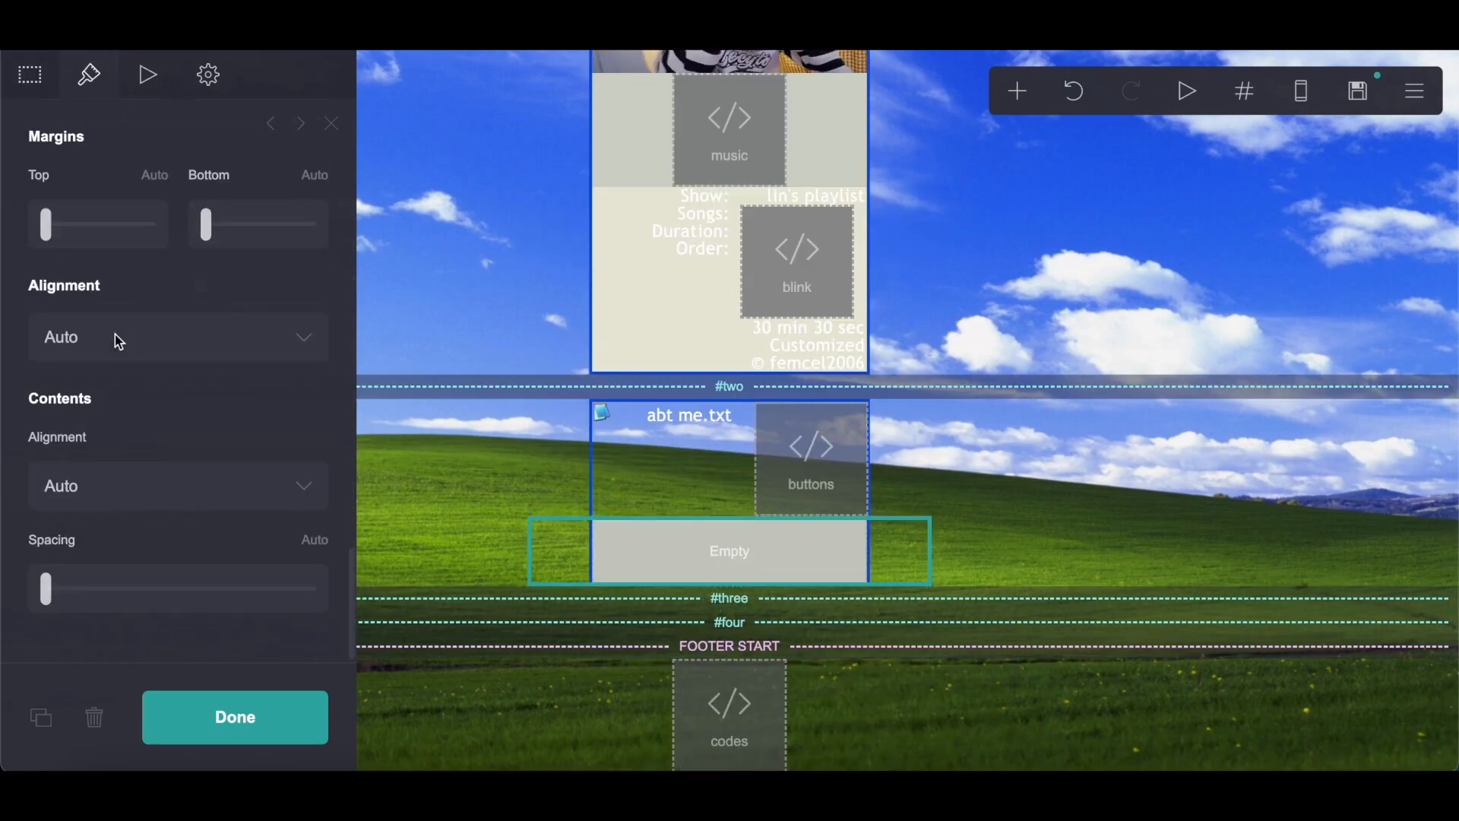
click(249, 485)
click(44, 483)
scroll(190, 343, up, 8)
scroll(199, 339, up, 1)
scroll(147, 558, down, 3)
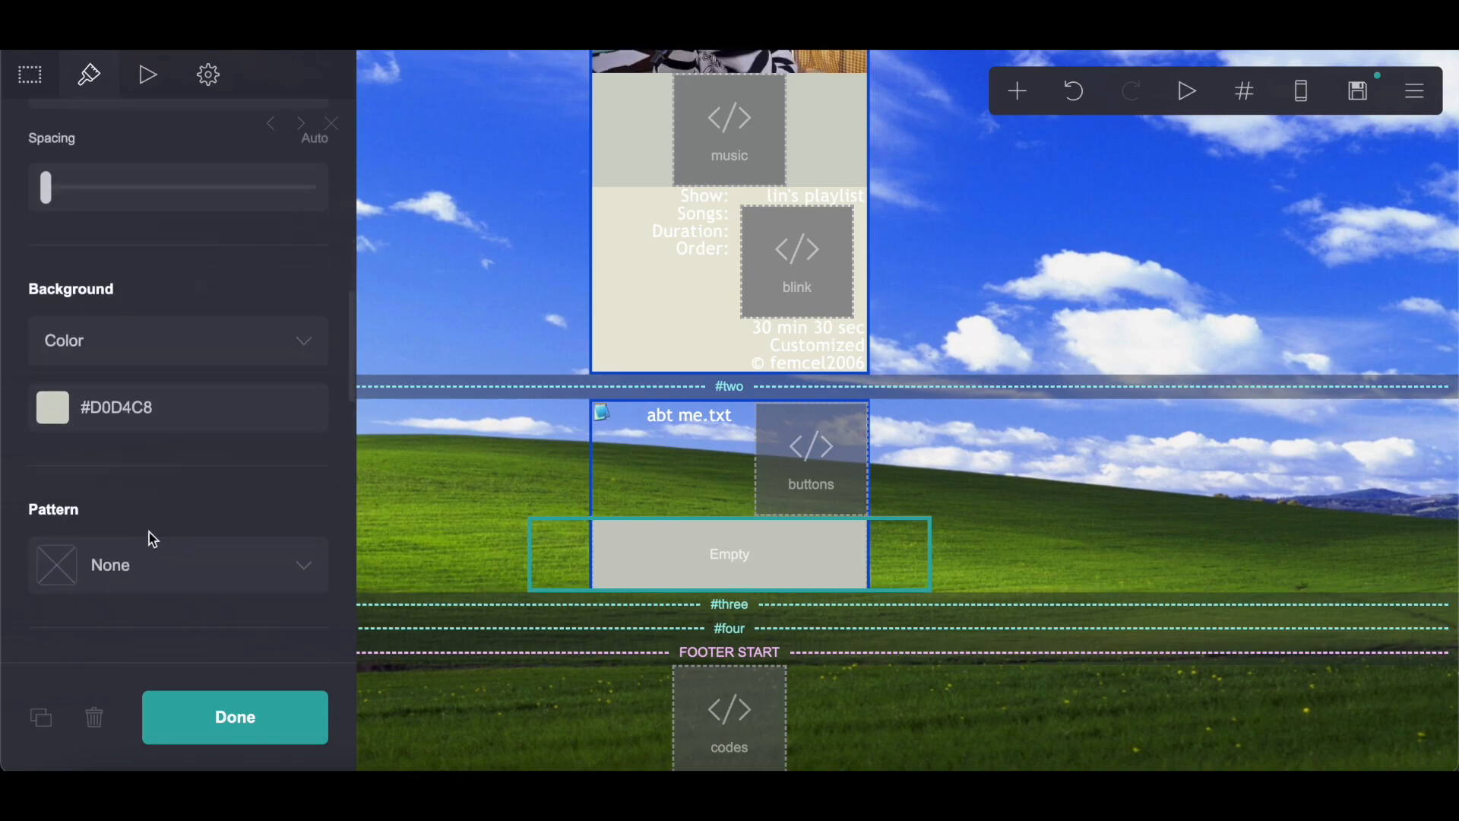
click(183, 424)
drag(179, 478, 4, 336)
Add a text element based on the header's menu text, place it in the white #two container, and set its size to 0.875
scroll(915, 323, up, 8)
click(741, 184)
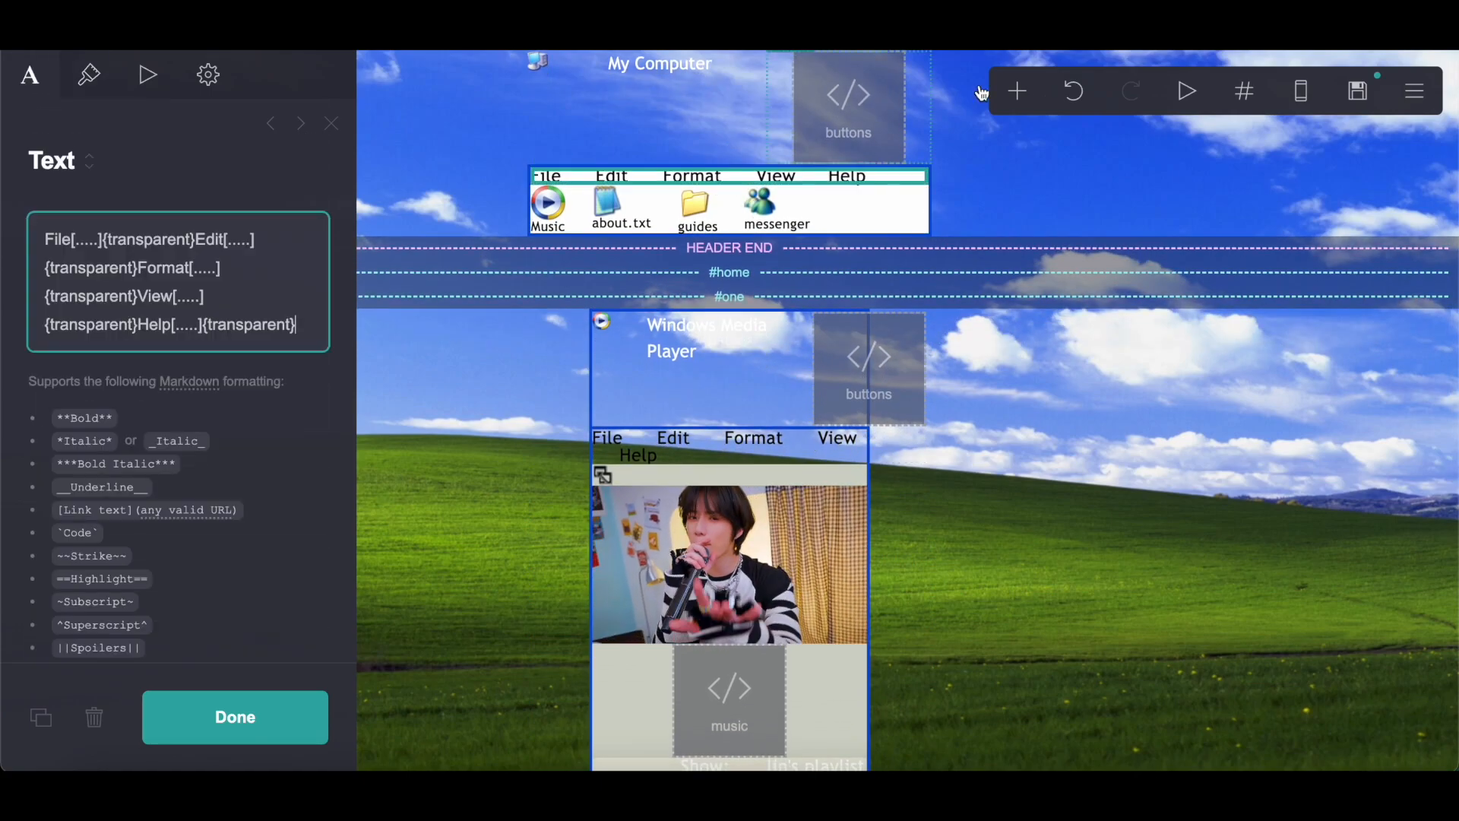
click(1017, 92)
click(824, 163)
mouse_move(672, 196)
mouse_down()
mouse_move(688, 216)
mouse_move(722, 669)
mouse_move(759, 606)
mouse_move(748, 568)
mouse_up()
click(89, 74)
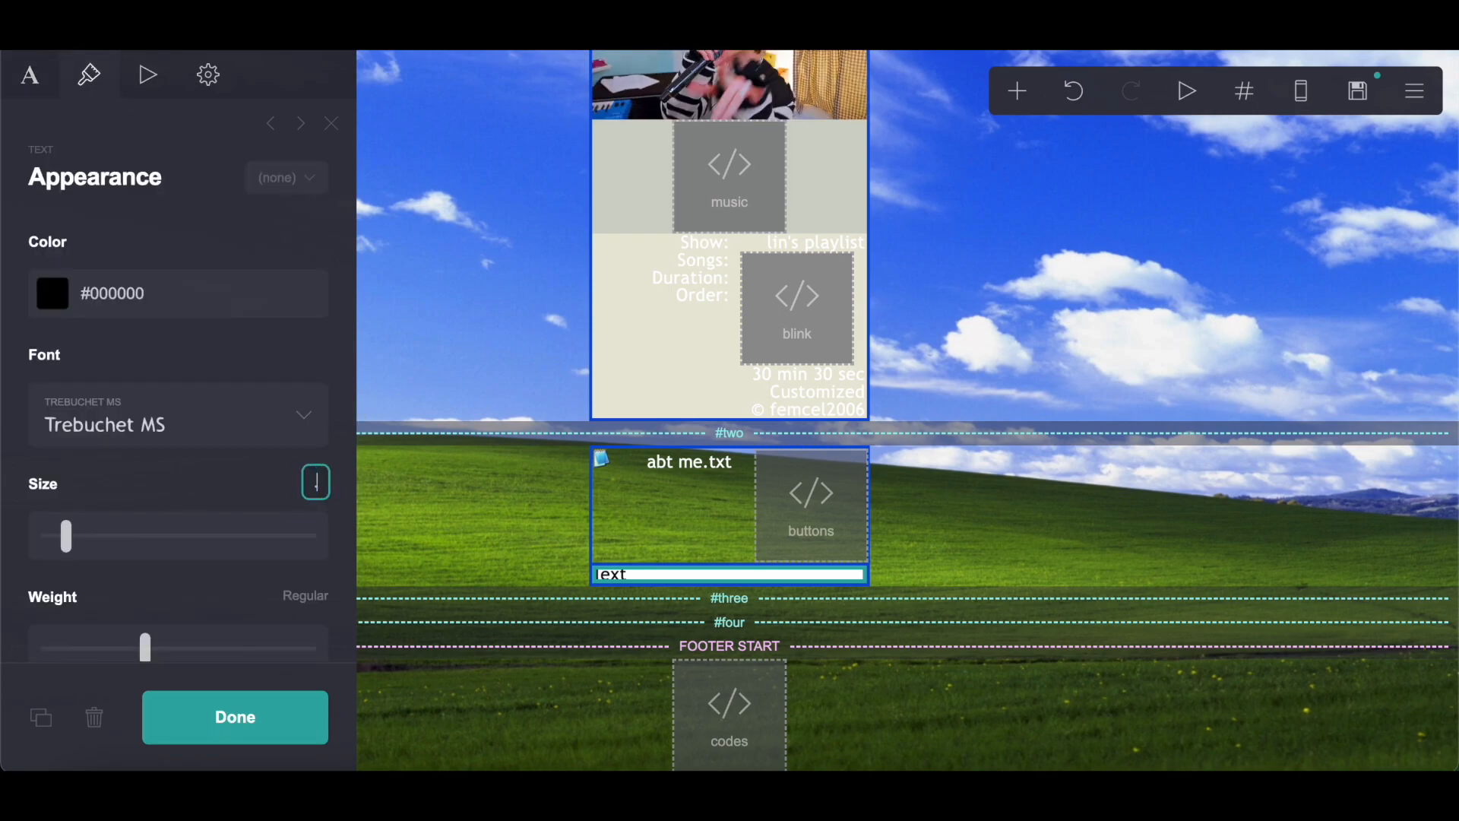
key(Return)
Copy the full File, Edit, Format, View and Help text with its transparent spacers from the header's menu text
scroll(814, 416, up, 8)
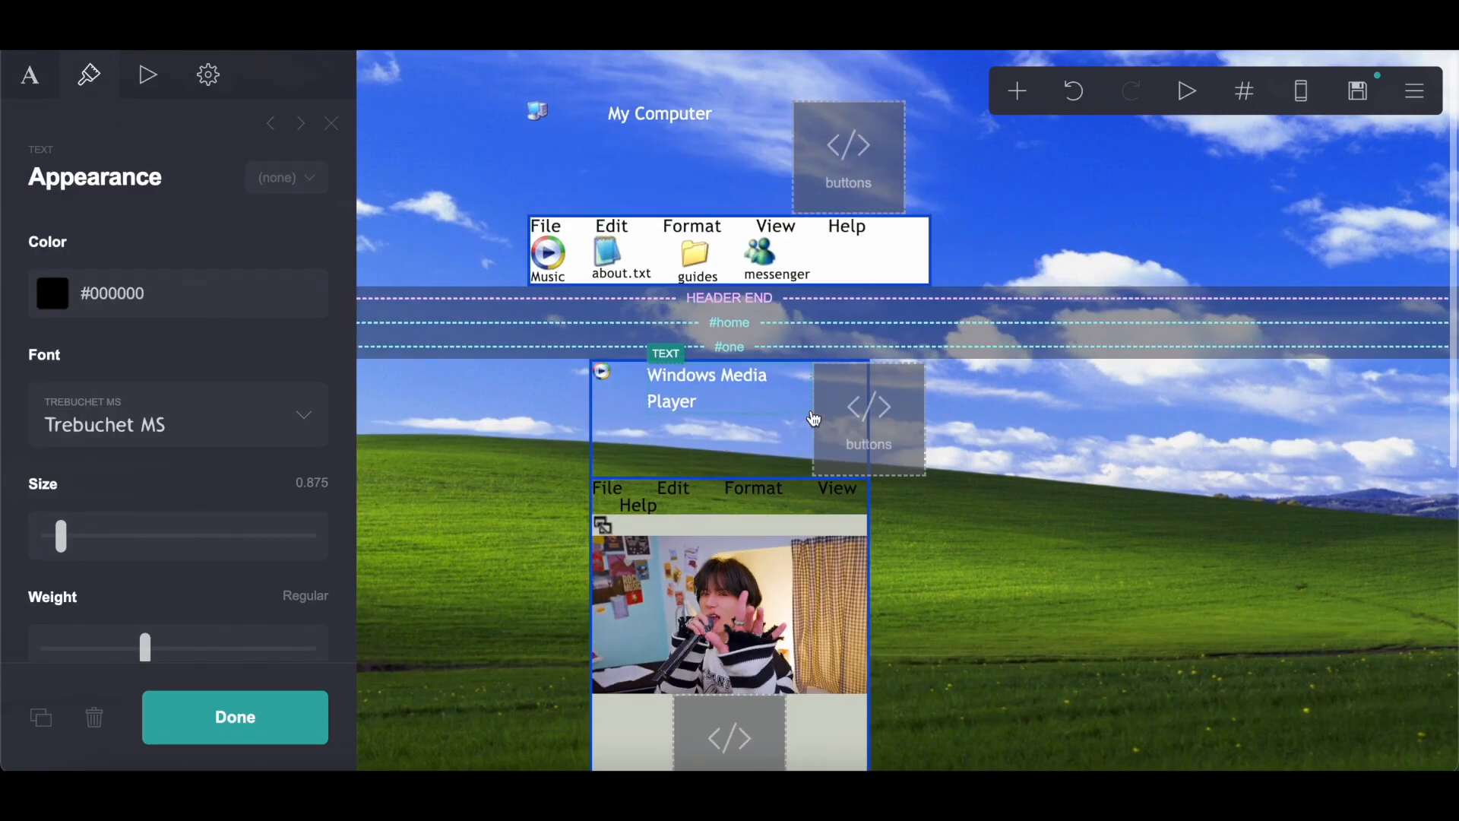
scroll(814, 420, down, 2)
click(679, 91)
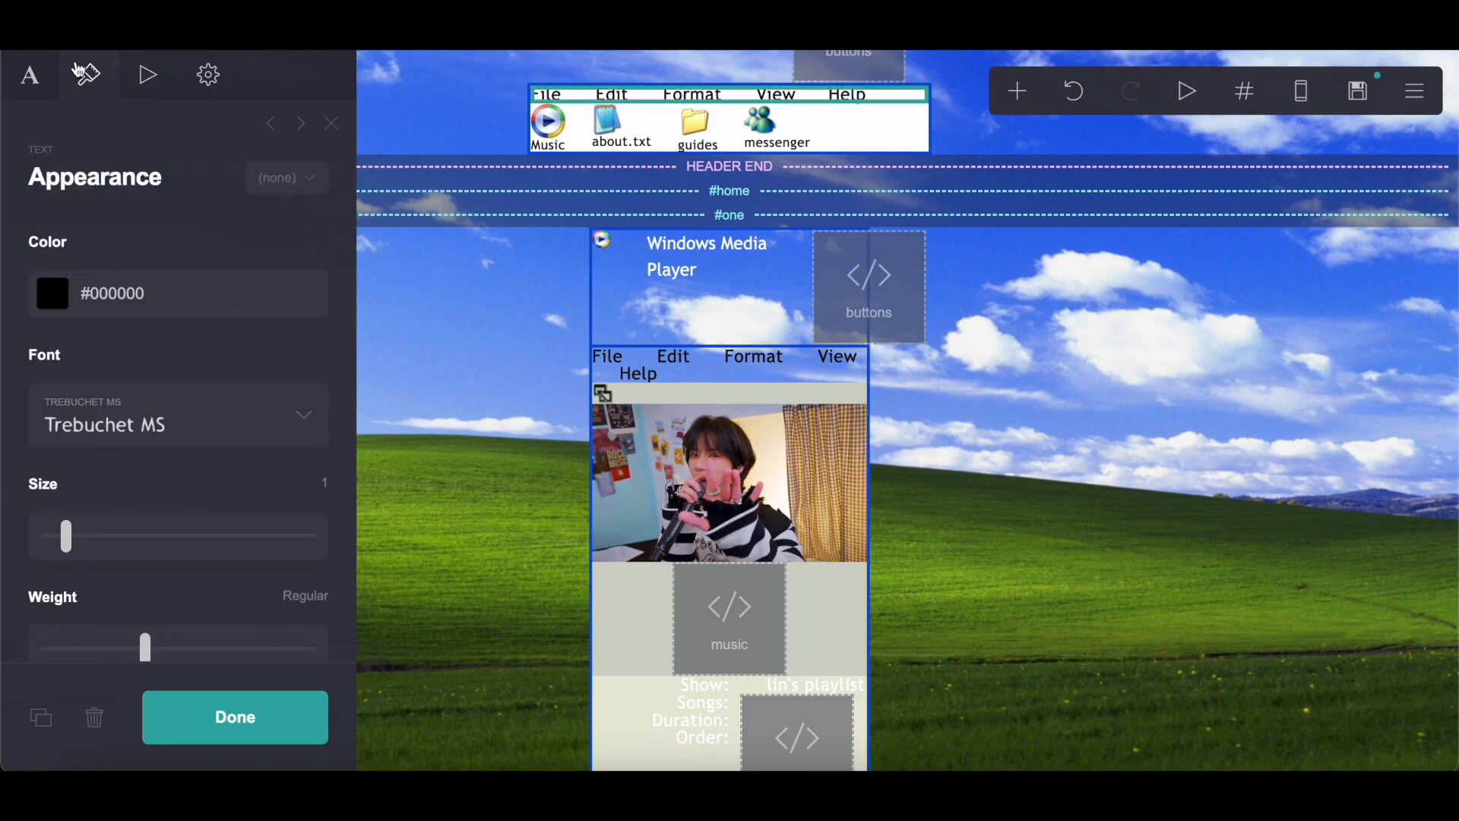
click(29, 75)
drag(43, 236, 385, 424)
right_click(186, 277)
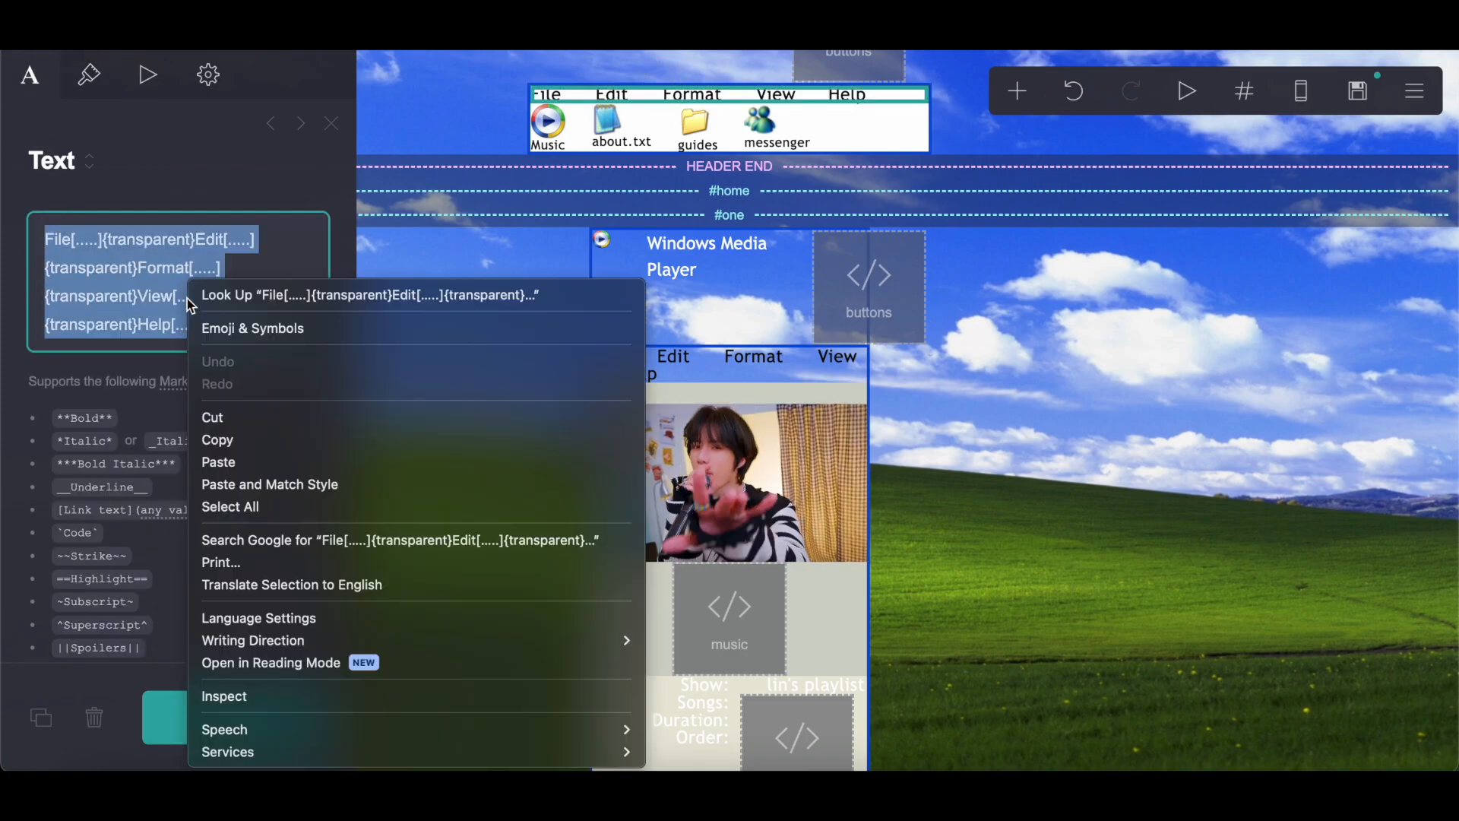
click(253, 441)
Replace the placeholder text in the white #two container with the copied menu text
scroll(532, 441, down, 6)
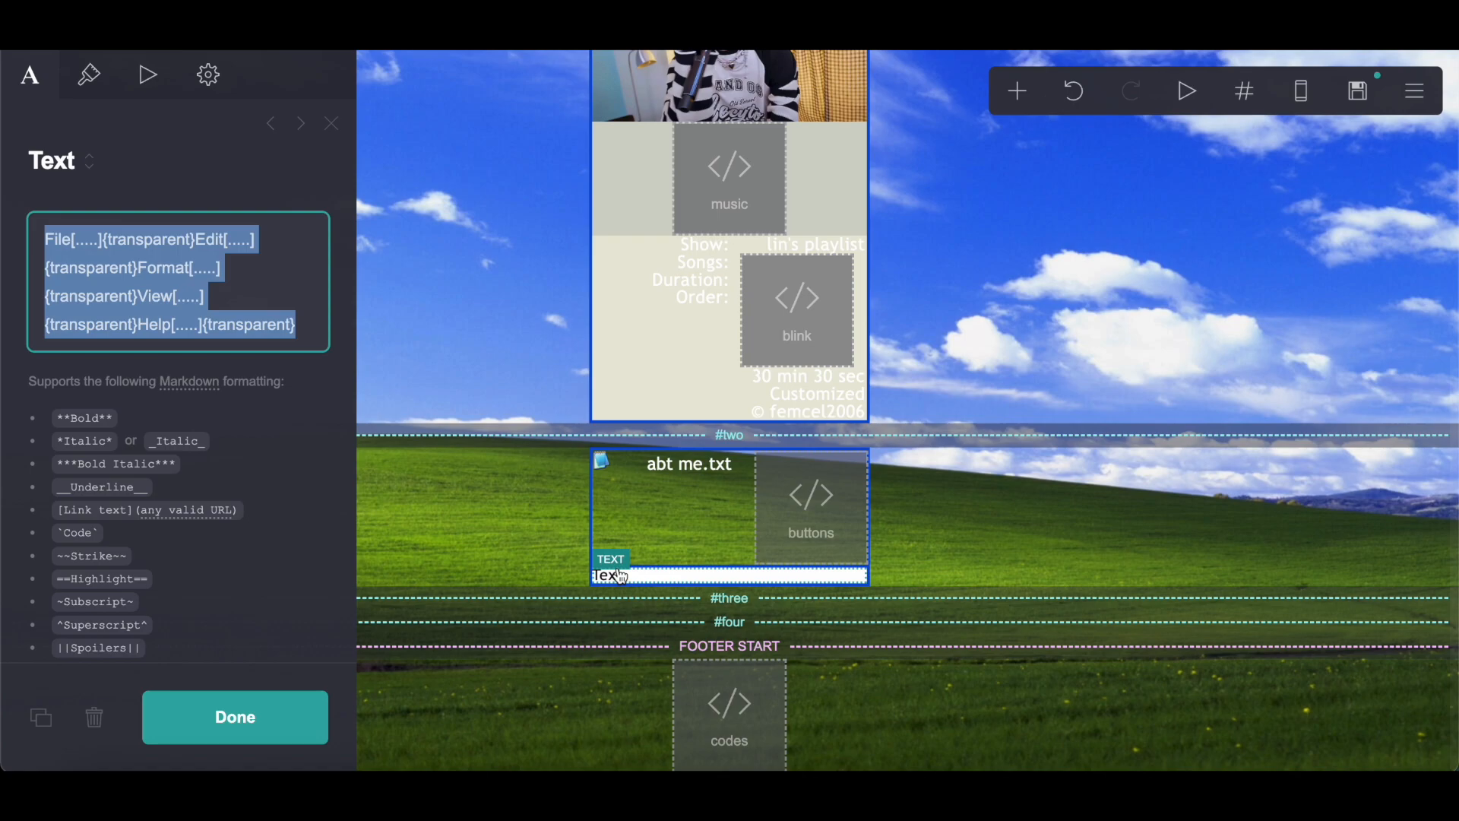
click(600, 574)
right_click(133, 242)
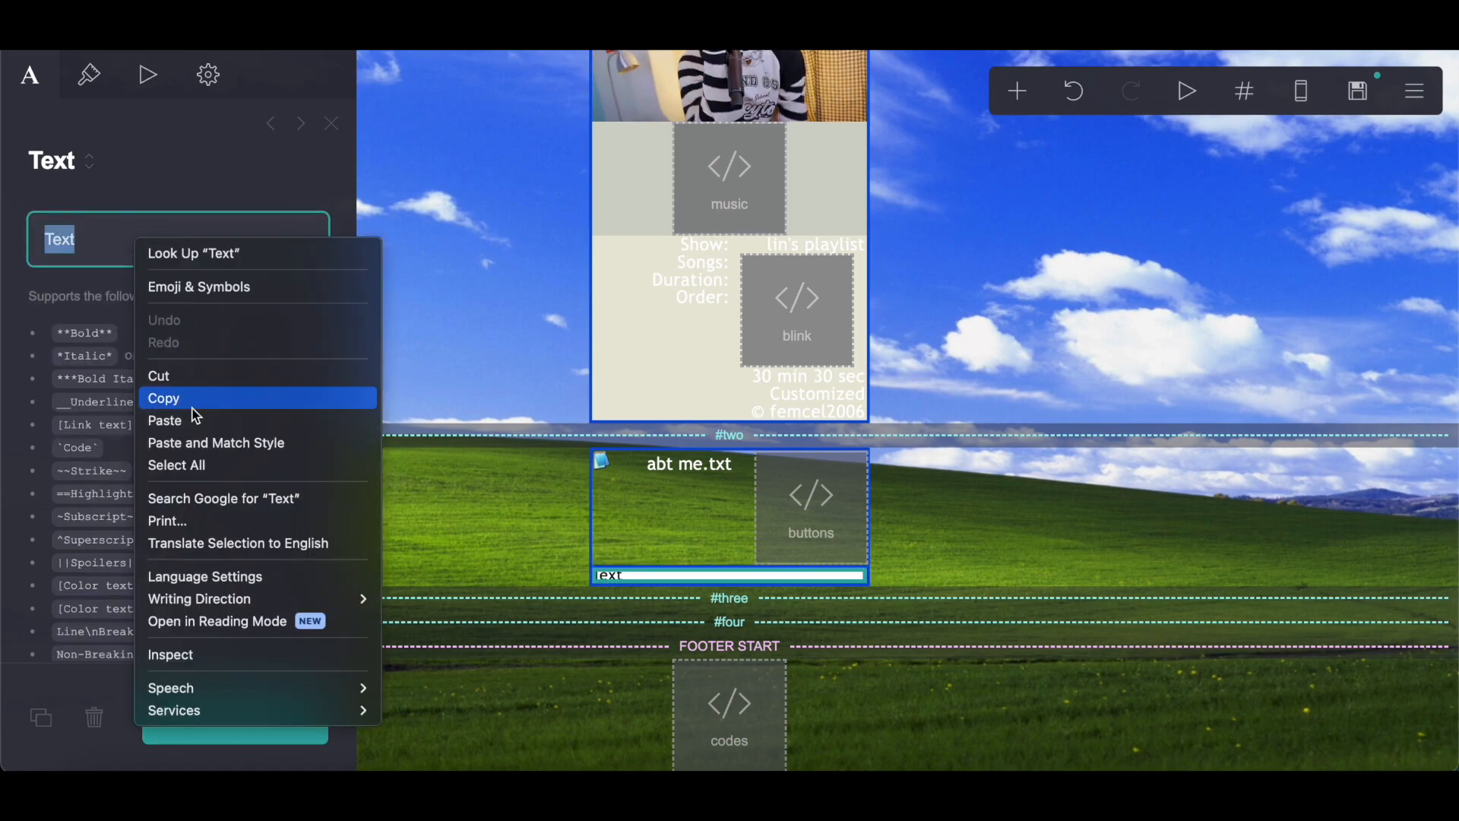
click(191, 419)
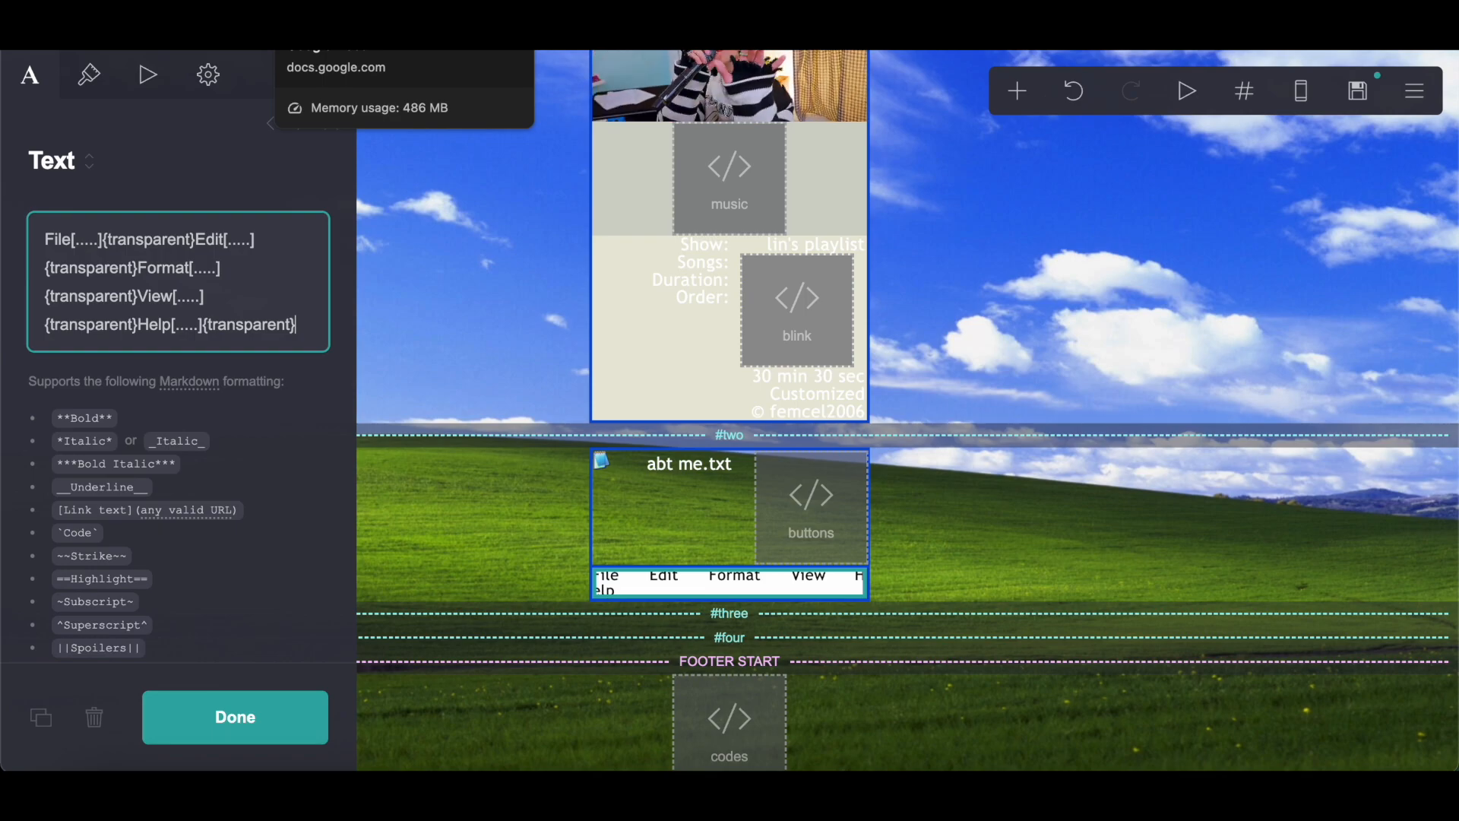
Check the scroll text settings in the Google Docs notes
click(342, 23)
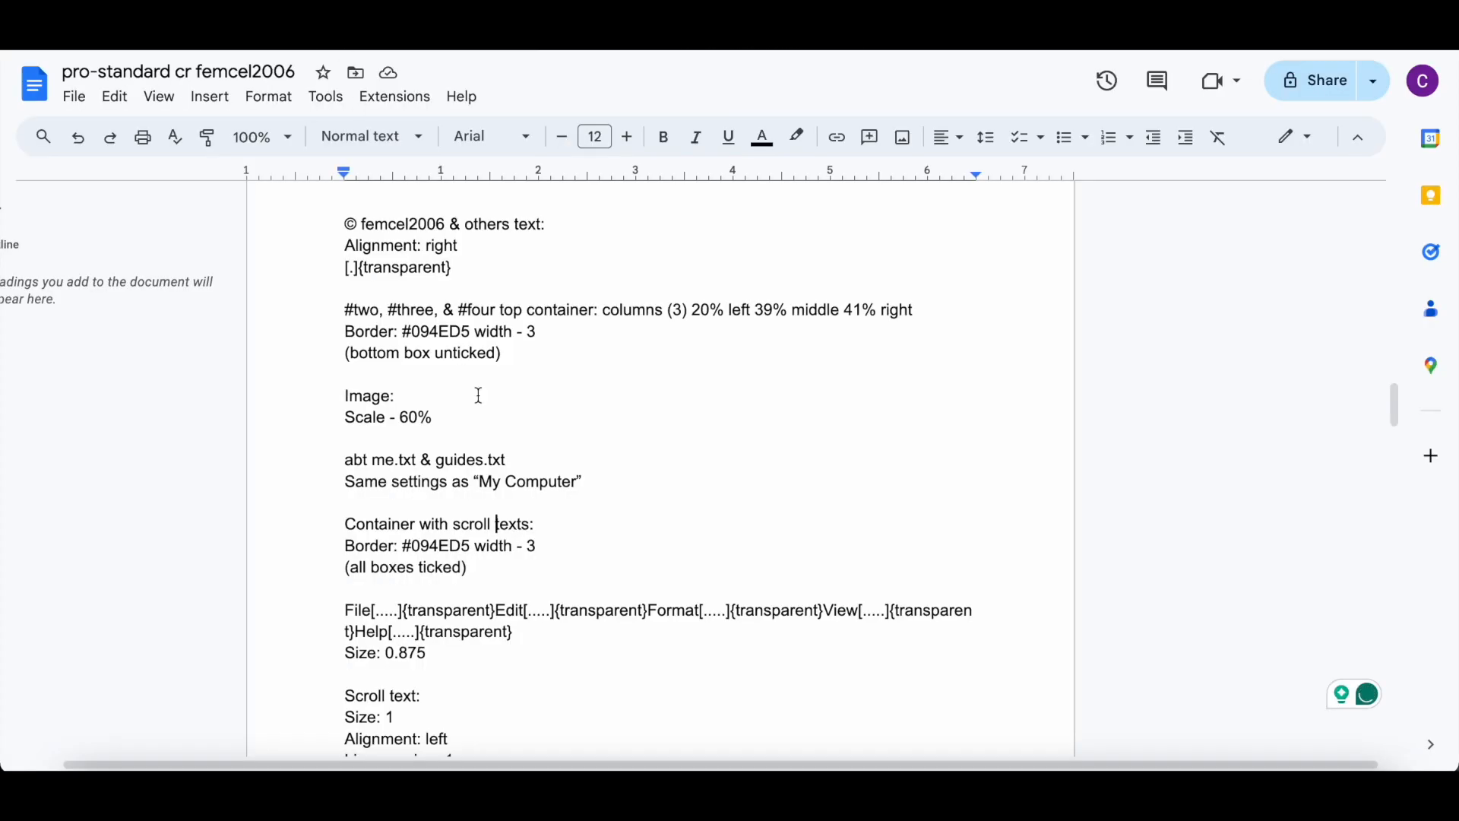
scroll(478, 395, down, 3)
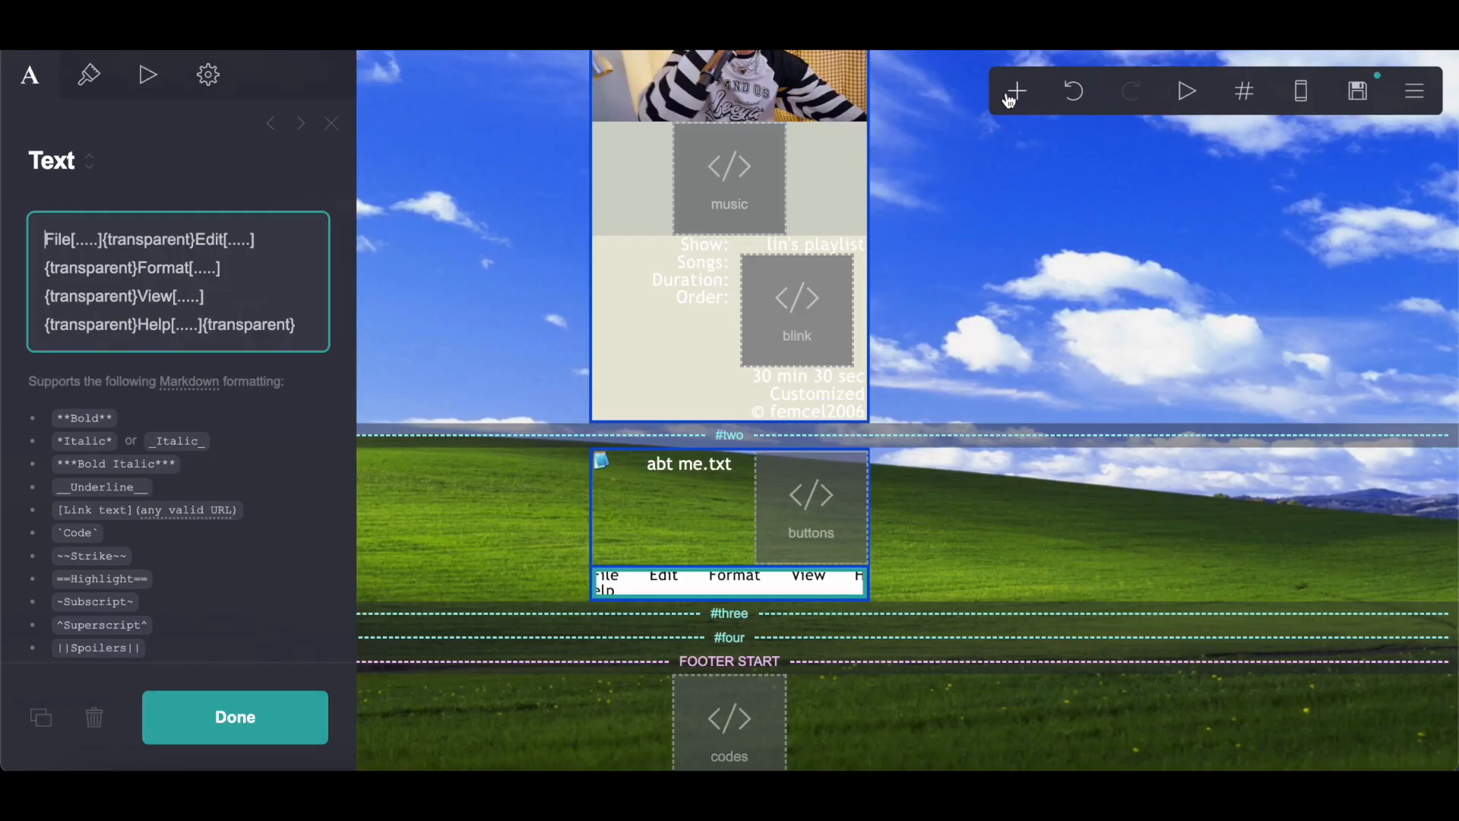
Add a text element below the menu text in the white #two container and set its size to 1
click(1013, 94)
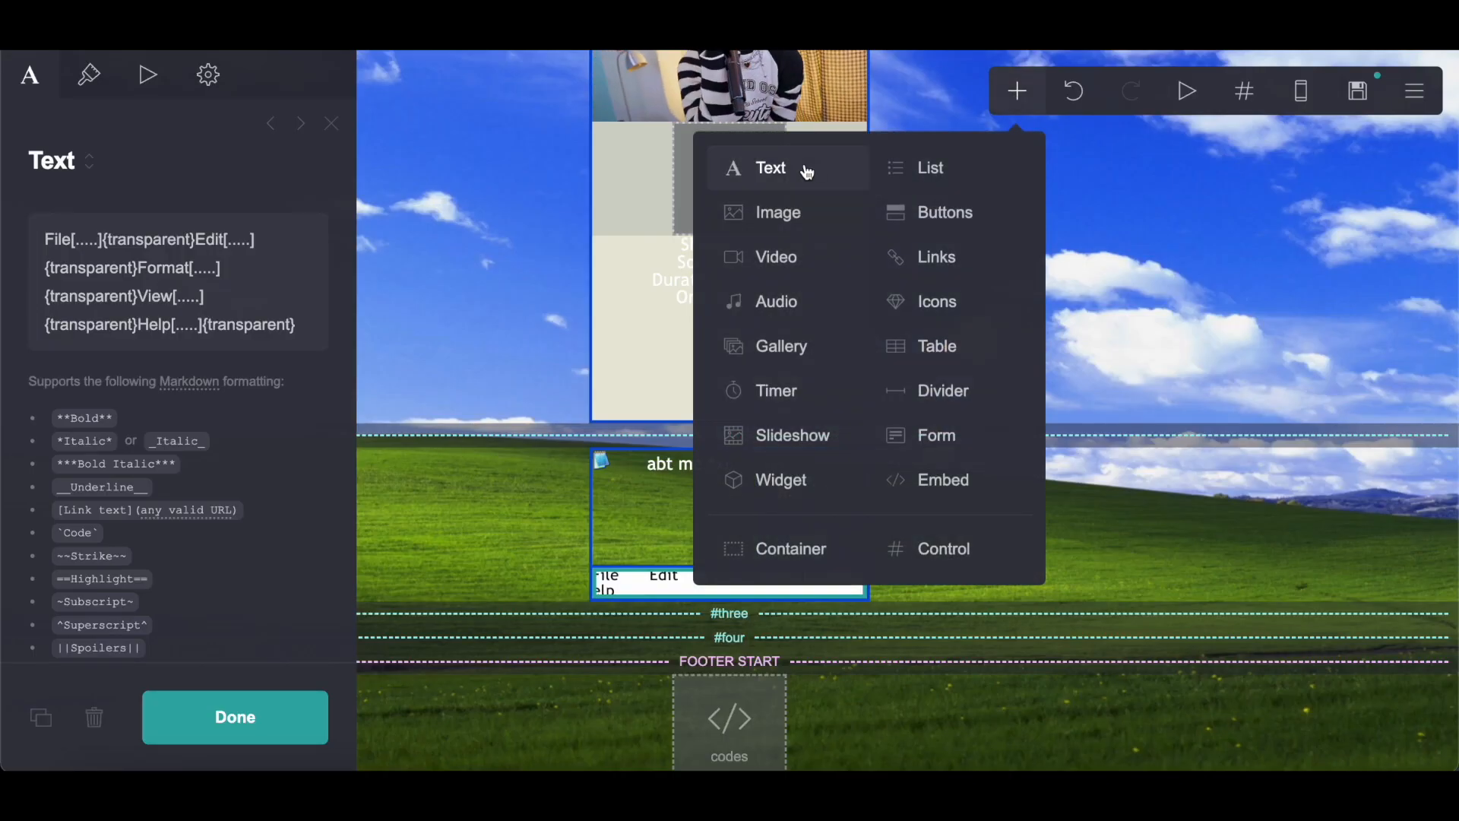
click(804, 166)
click(89, 73)
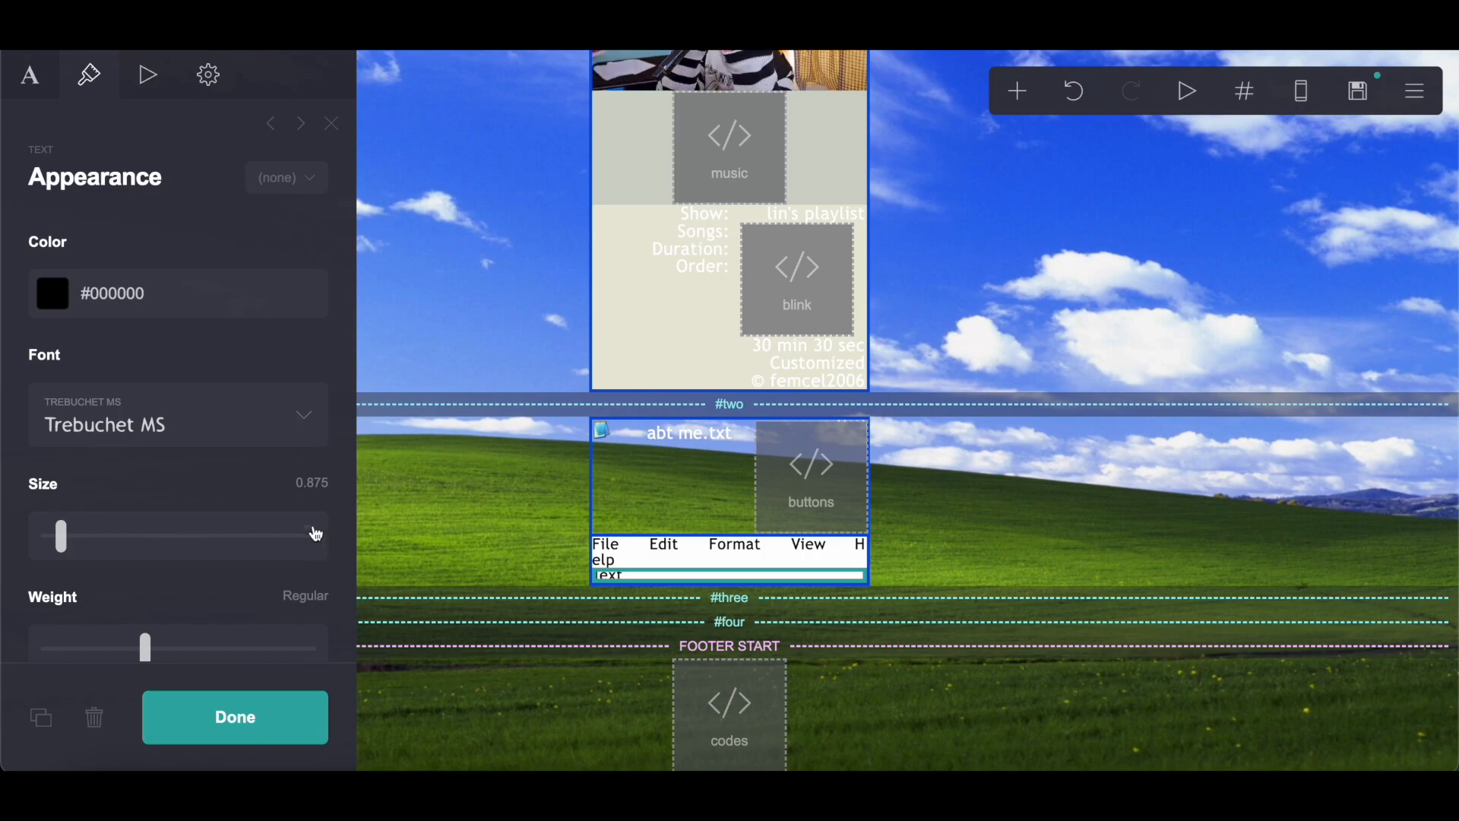
click(188, 491)
text(1)
click(212, 488)
scroll(212, 487, down, 5)
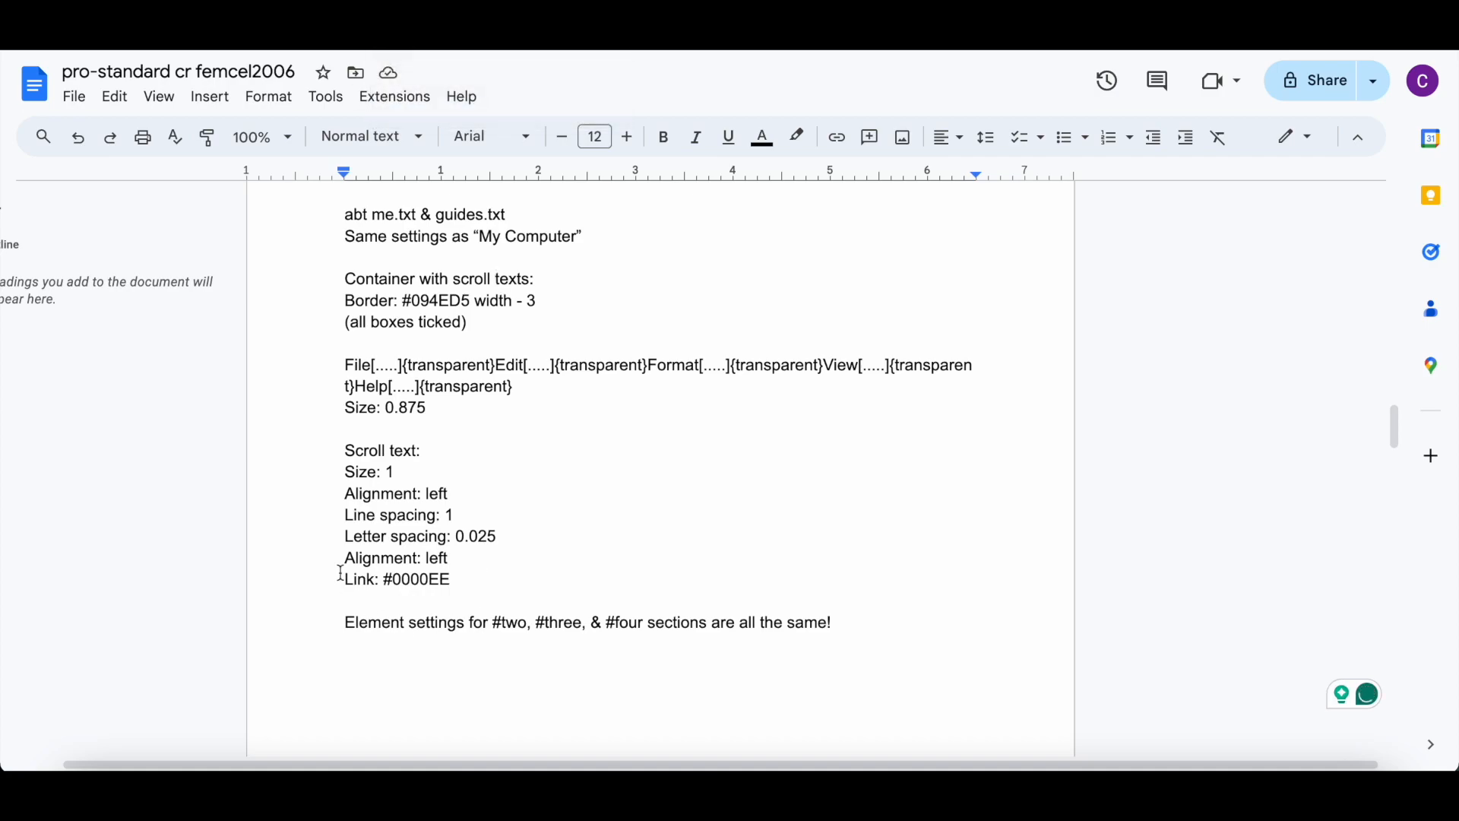
Switch to Google Docs and delete the repeated "Alignment: left" line above the Link entry in the scroll text notes
drag(340, 558, 504, 560)
key(BackSpace)
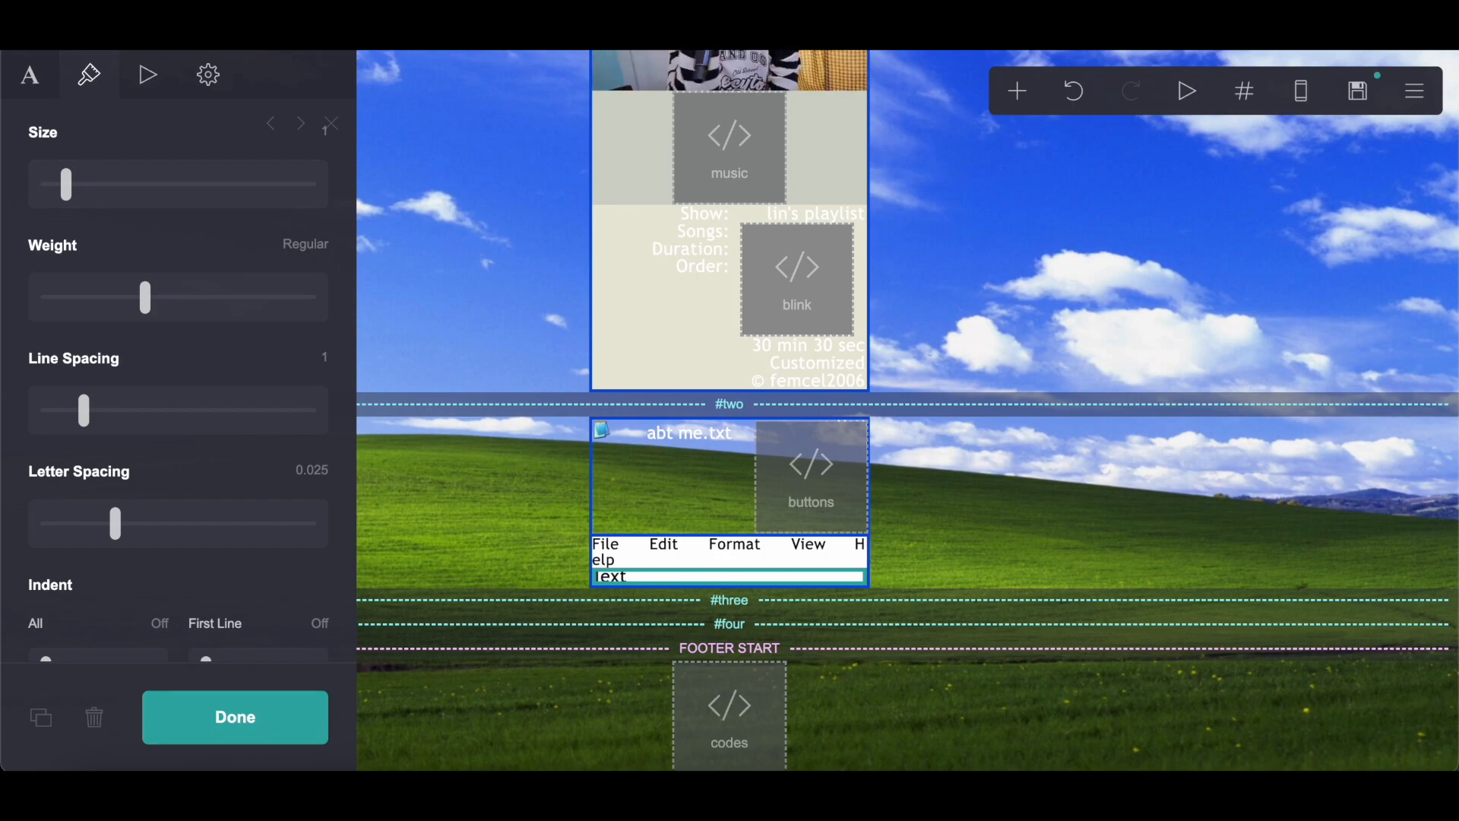
Copy the full info, stanlist, likes and mp3 text from the scroll text in the finished example site's #two section
scroll(221, 608, down, 8)
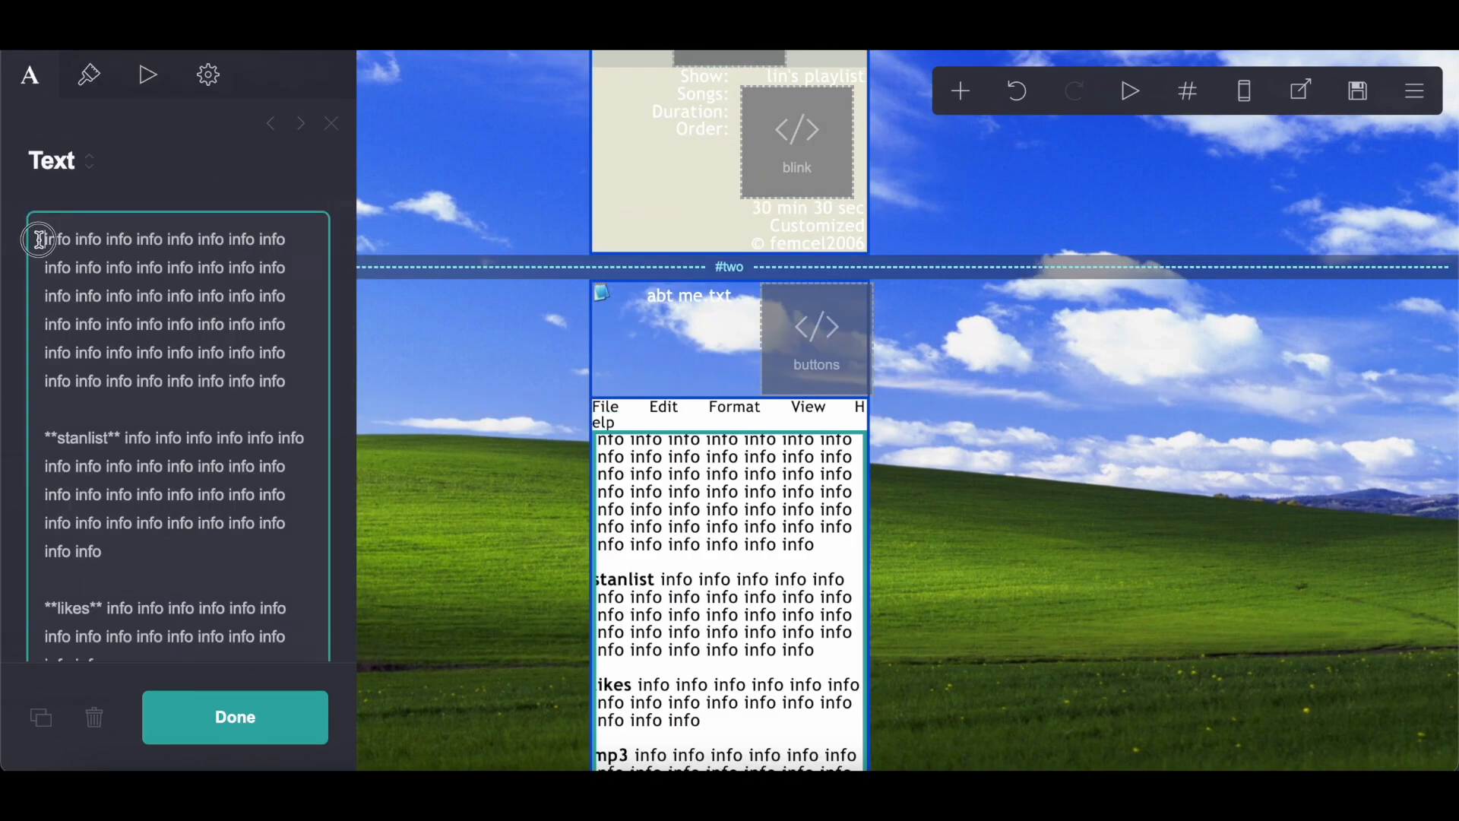
drag(39, 240, 270, 737)
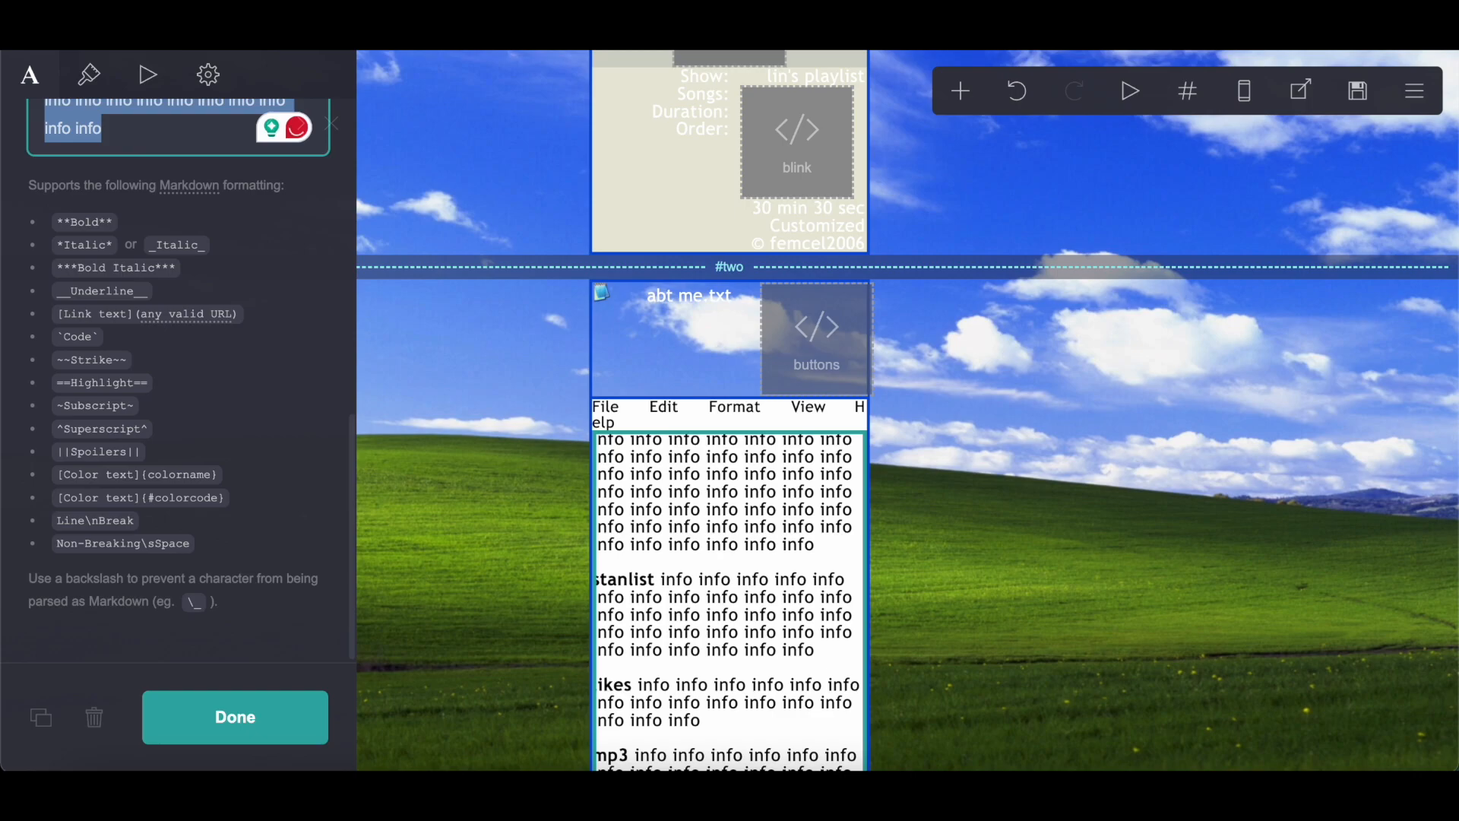
scroll(215, 244, up, 4)
right_click(161, 246)
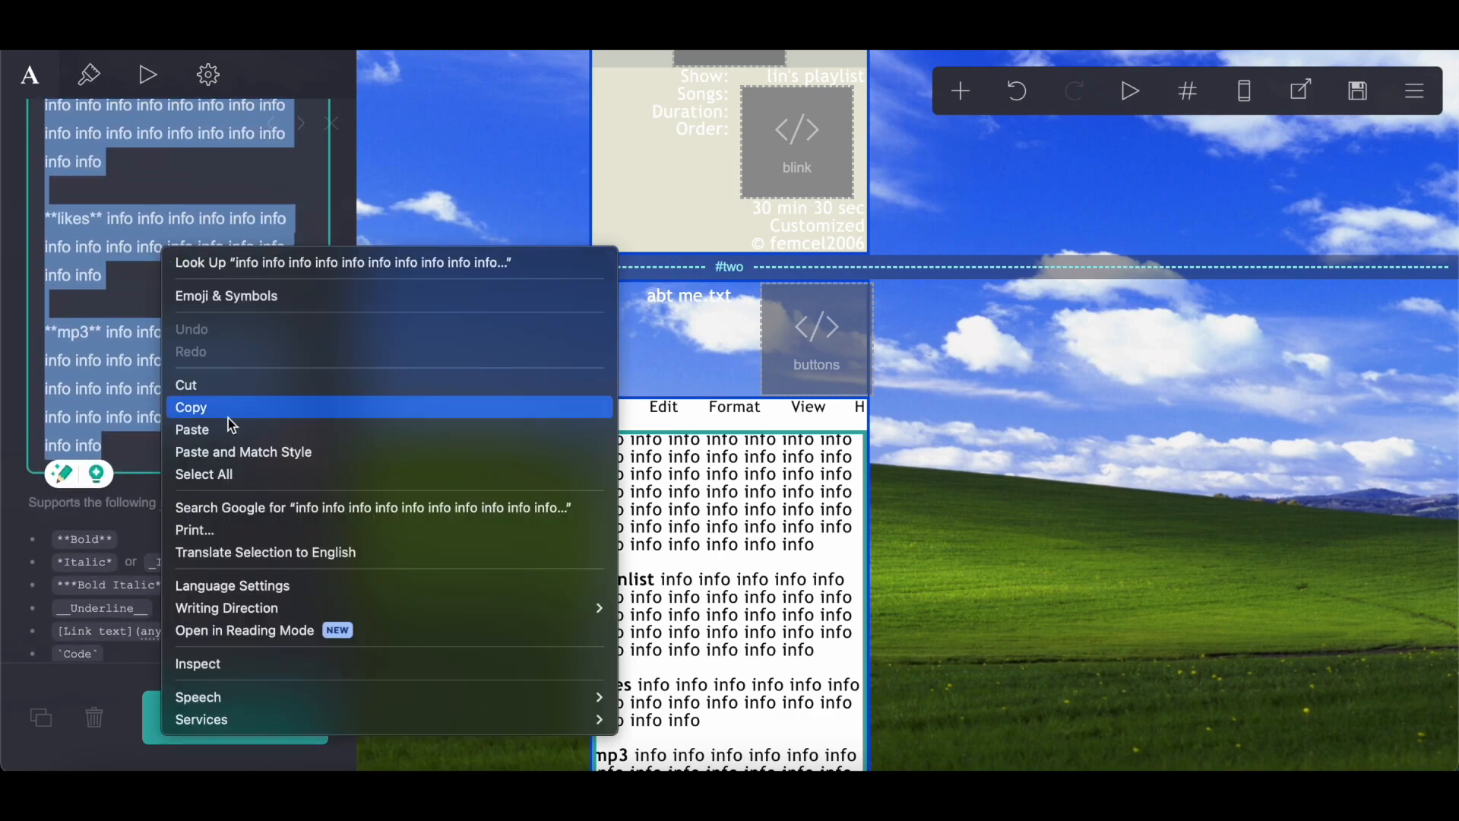
click(230, 421)
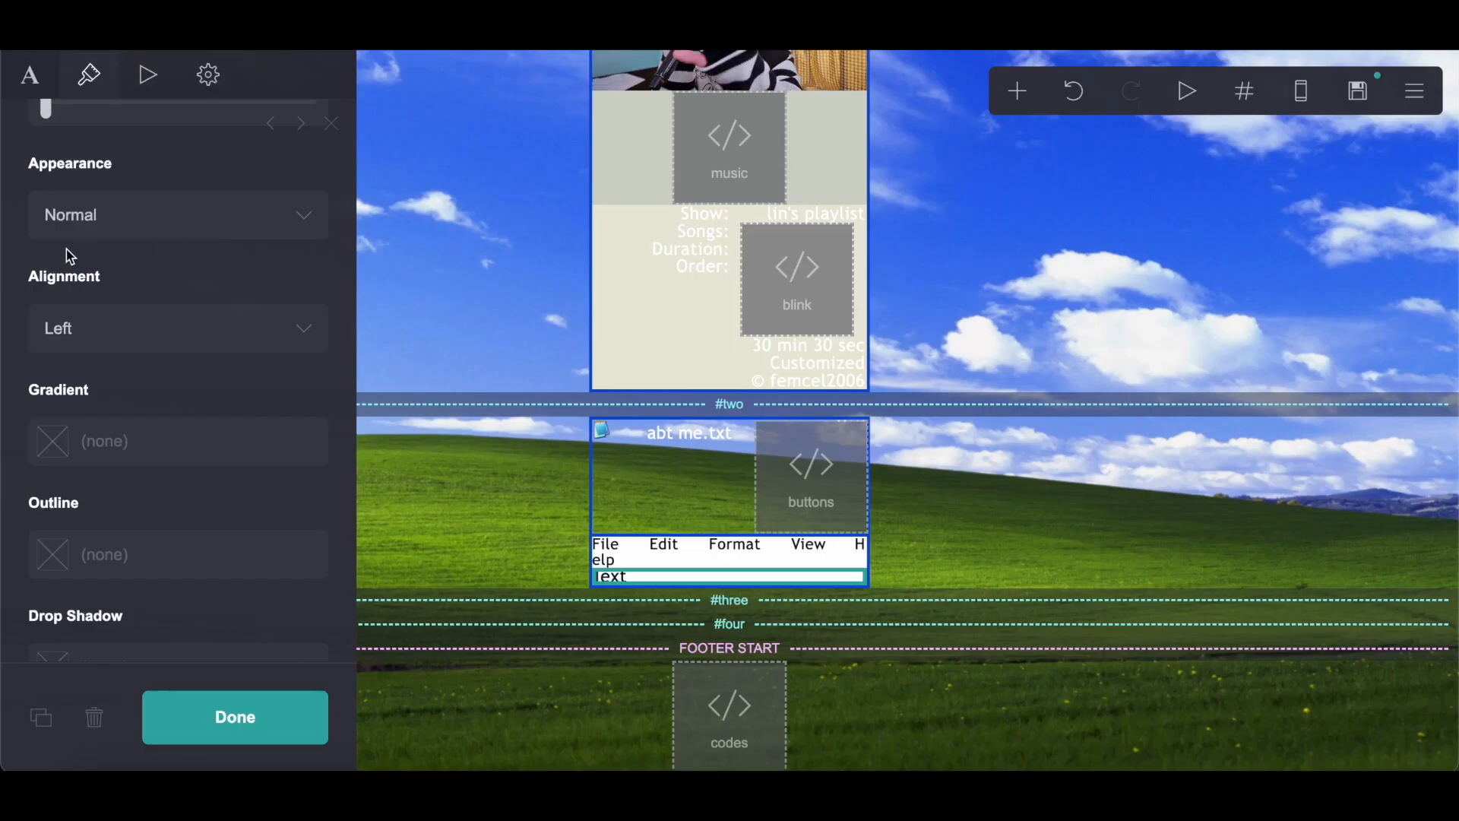
Replace the new text element's placeholder in #two with the copied info, stanlist, likes and mp3 text
click(29, 73)
double_click(59, 127)
right_click(139, 129)
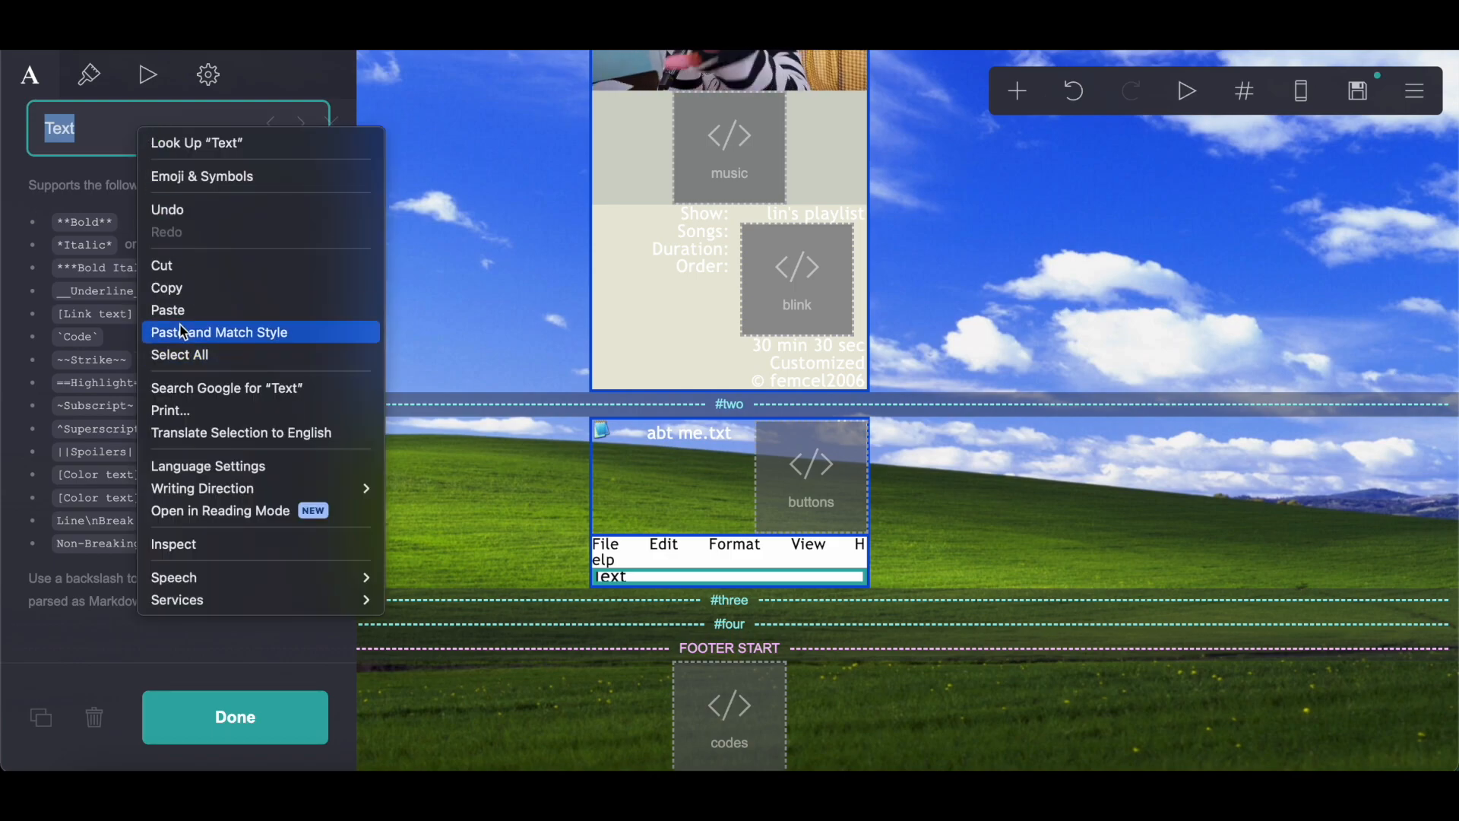
click(180, 310)
Add a container based on the abt me.txt title bar container and move it under the #three section break
scroll(882, 566, down, 5)
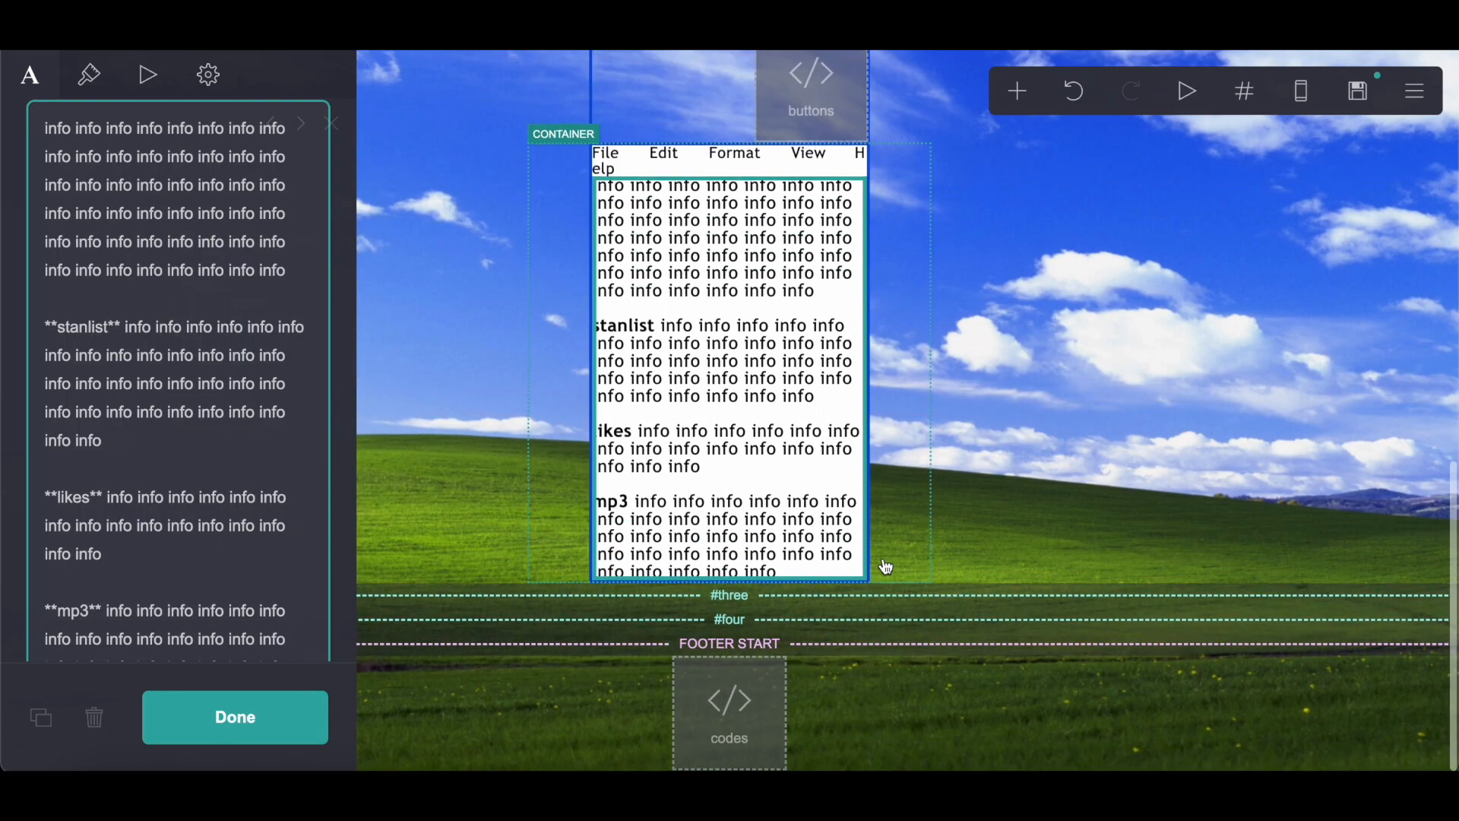
scroll(602, 267, up, 2)
click(635, 146)
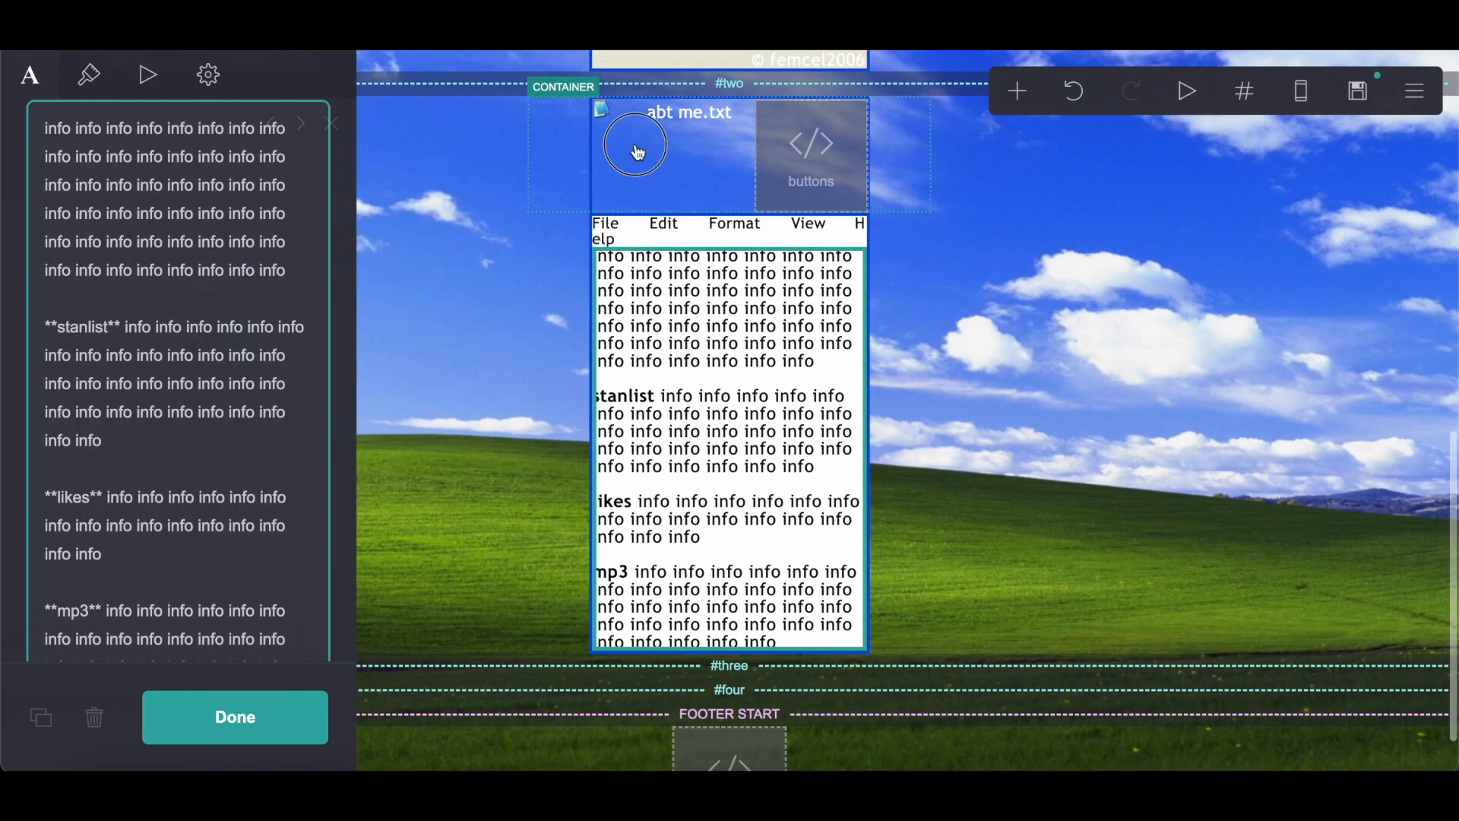
click(1018, 91)
click(808, 557)
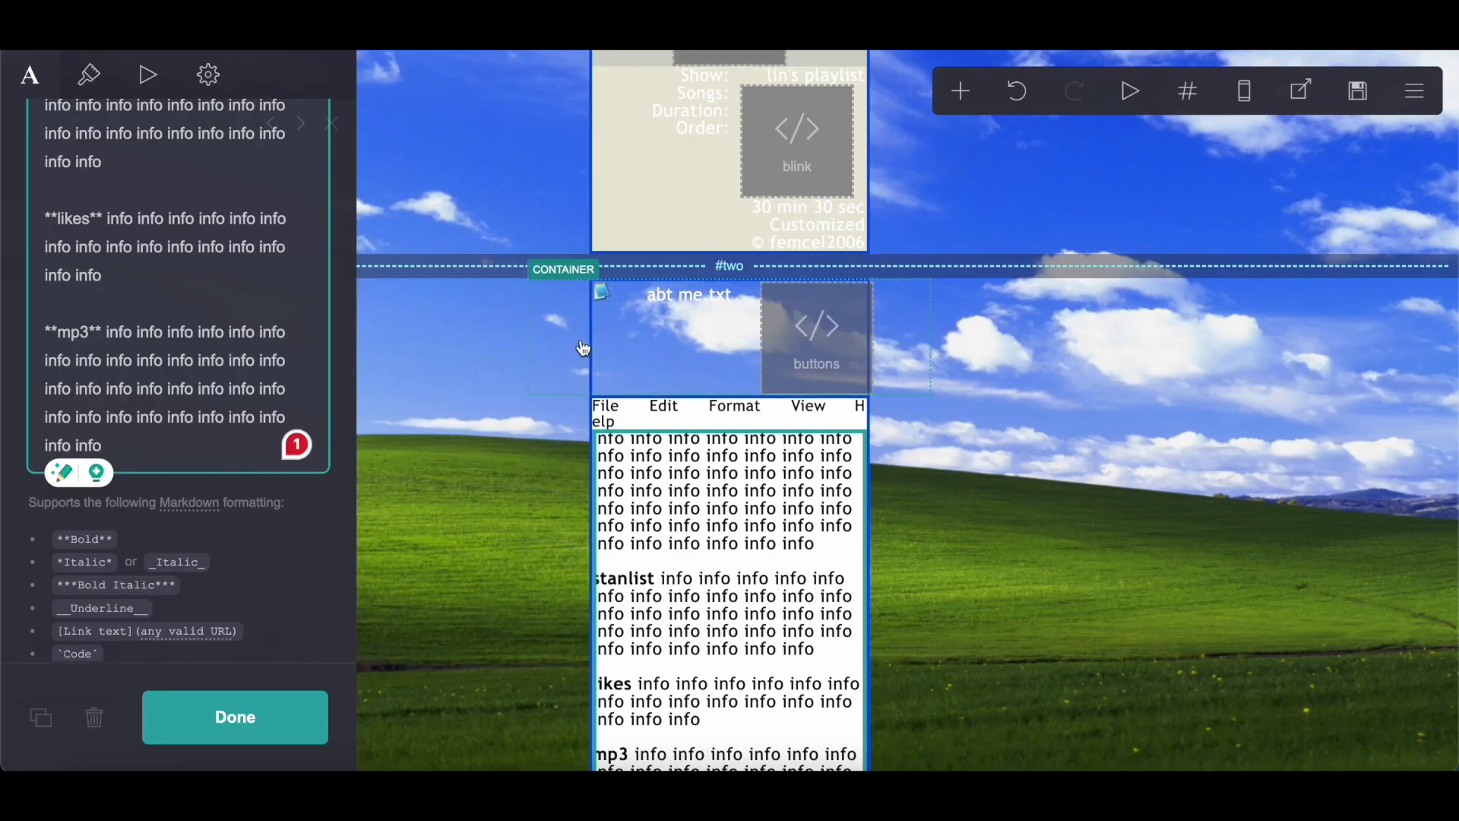
scroll(583, 348, down, 8)
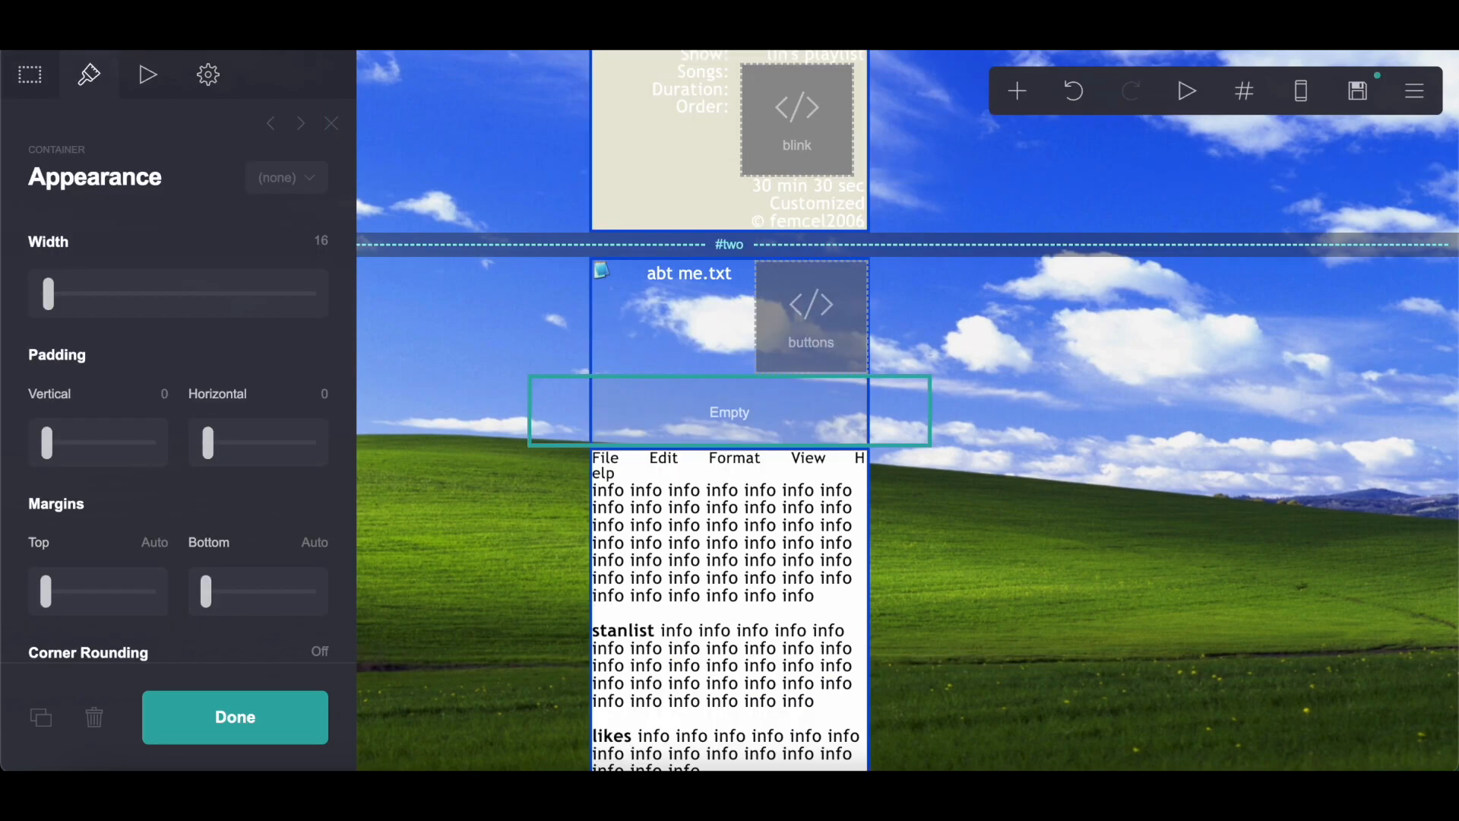
drag(641, 410, 771, 585)
Change the #three container's type to Columns and add a third column
click(30, 73)
click(111, 283)
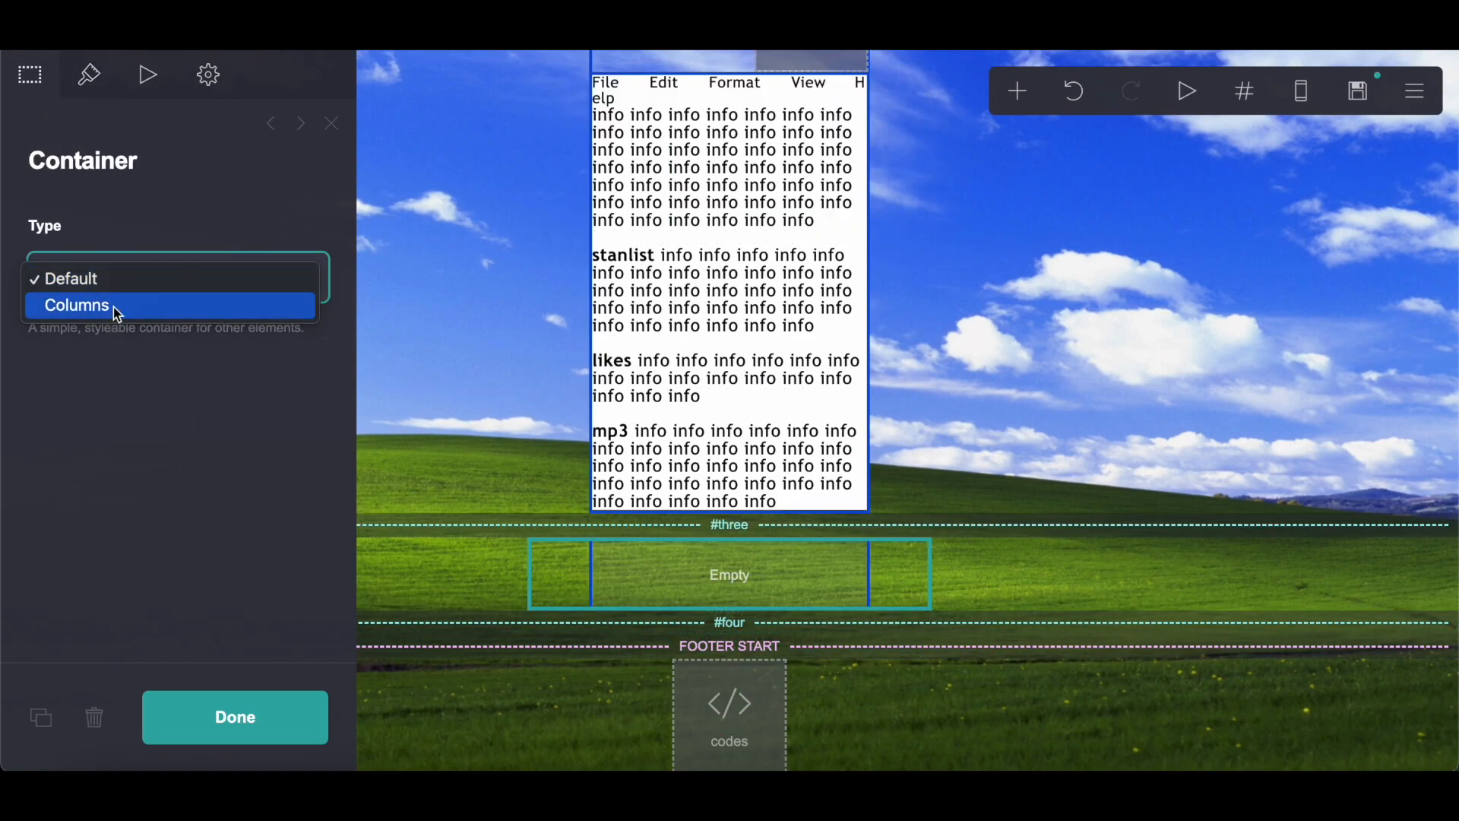
click(112, 307)
click(130, 573)
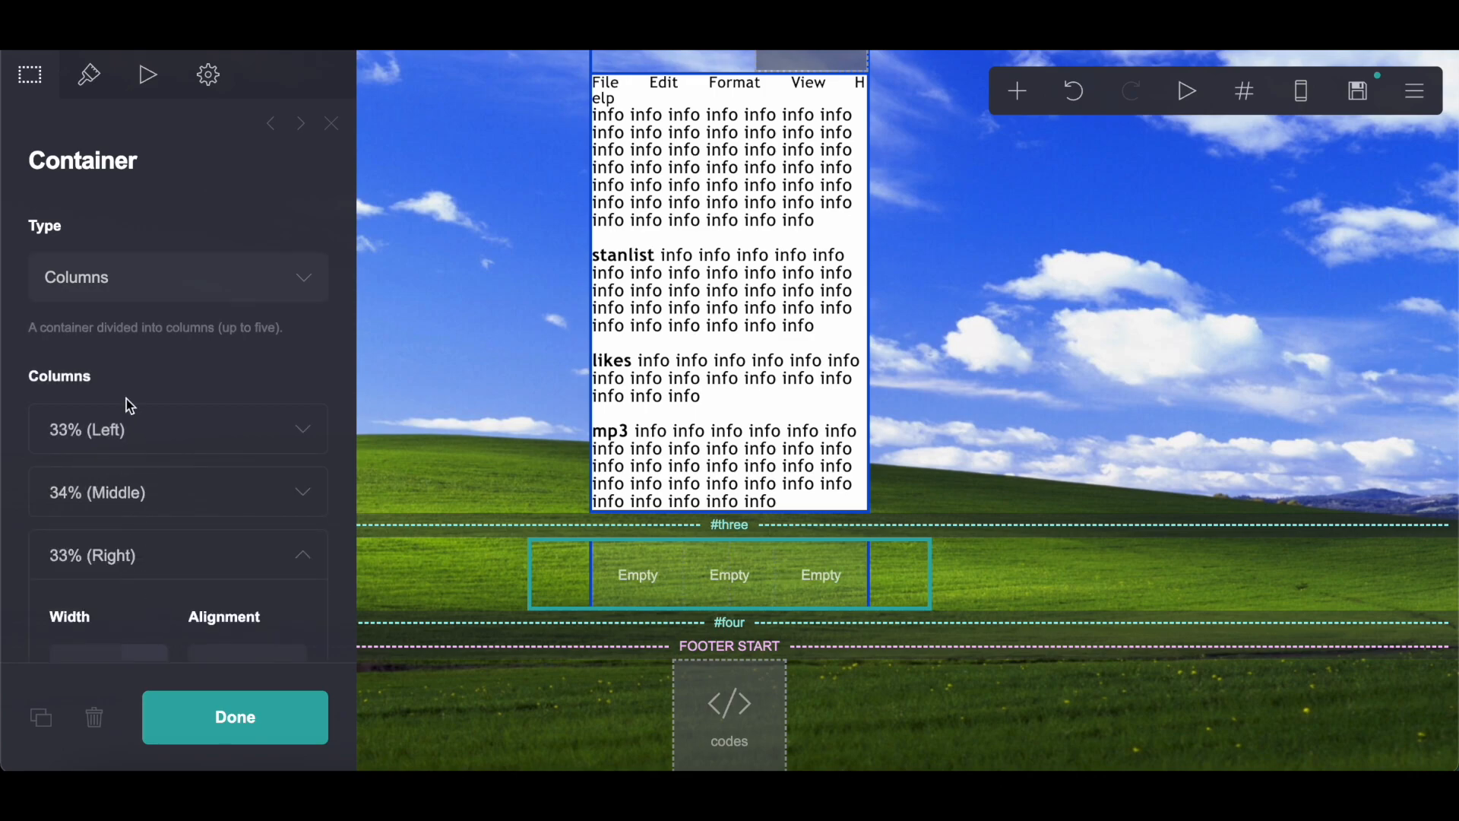
Set the #three container's column widths to 20% for the left and 39% for the middle
click(126, 417)
click(32, 543)
key(Return)
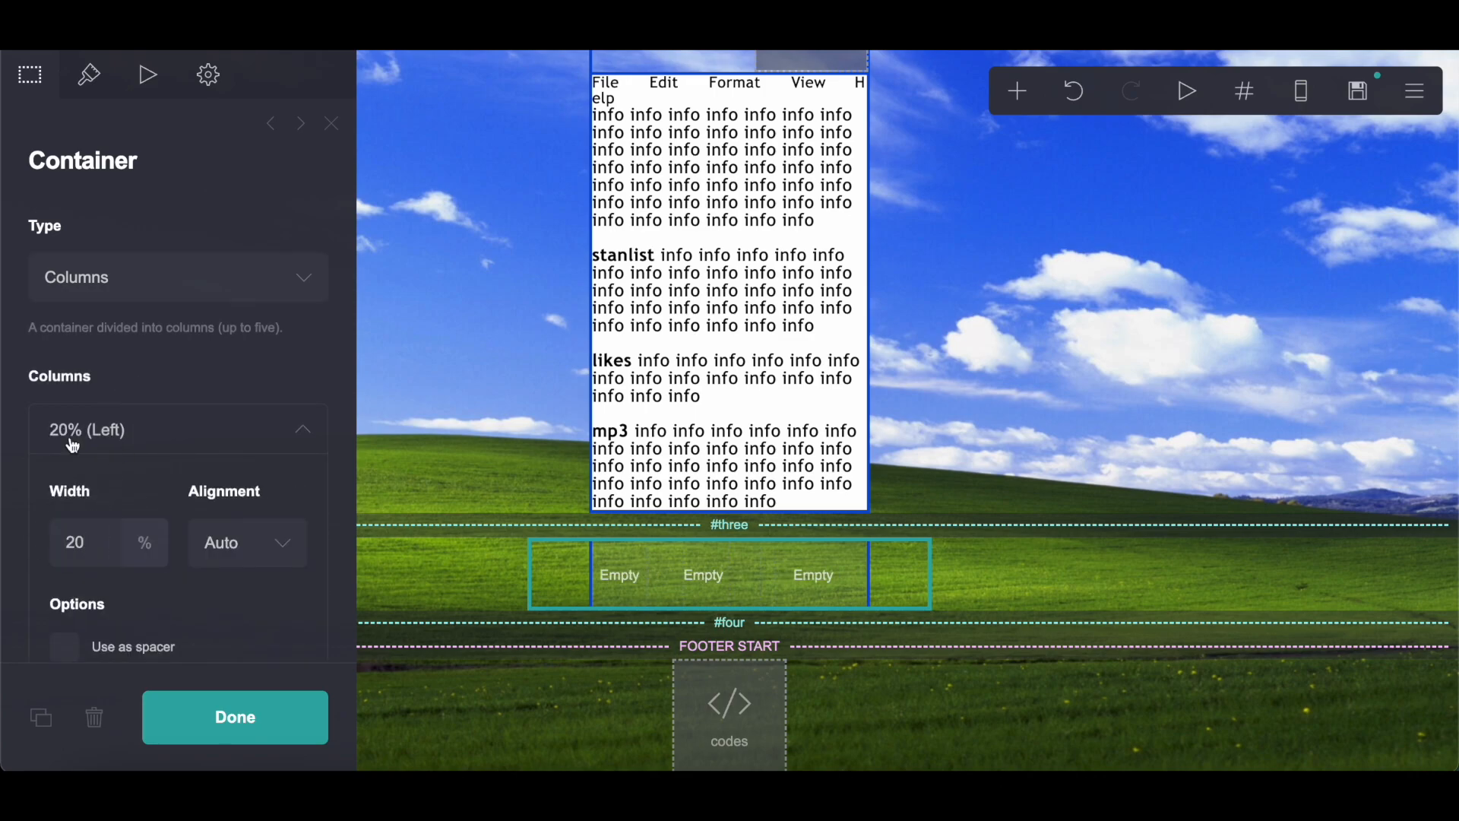
click(74, 437)
click(111, 510)
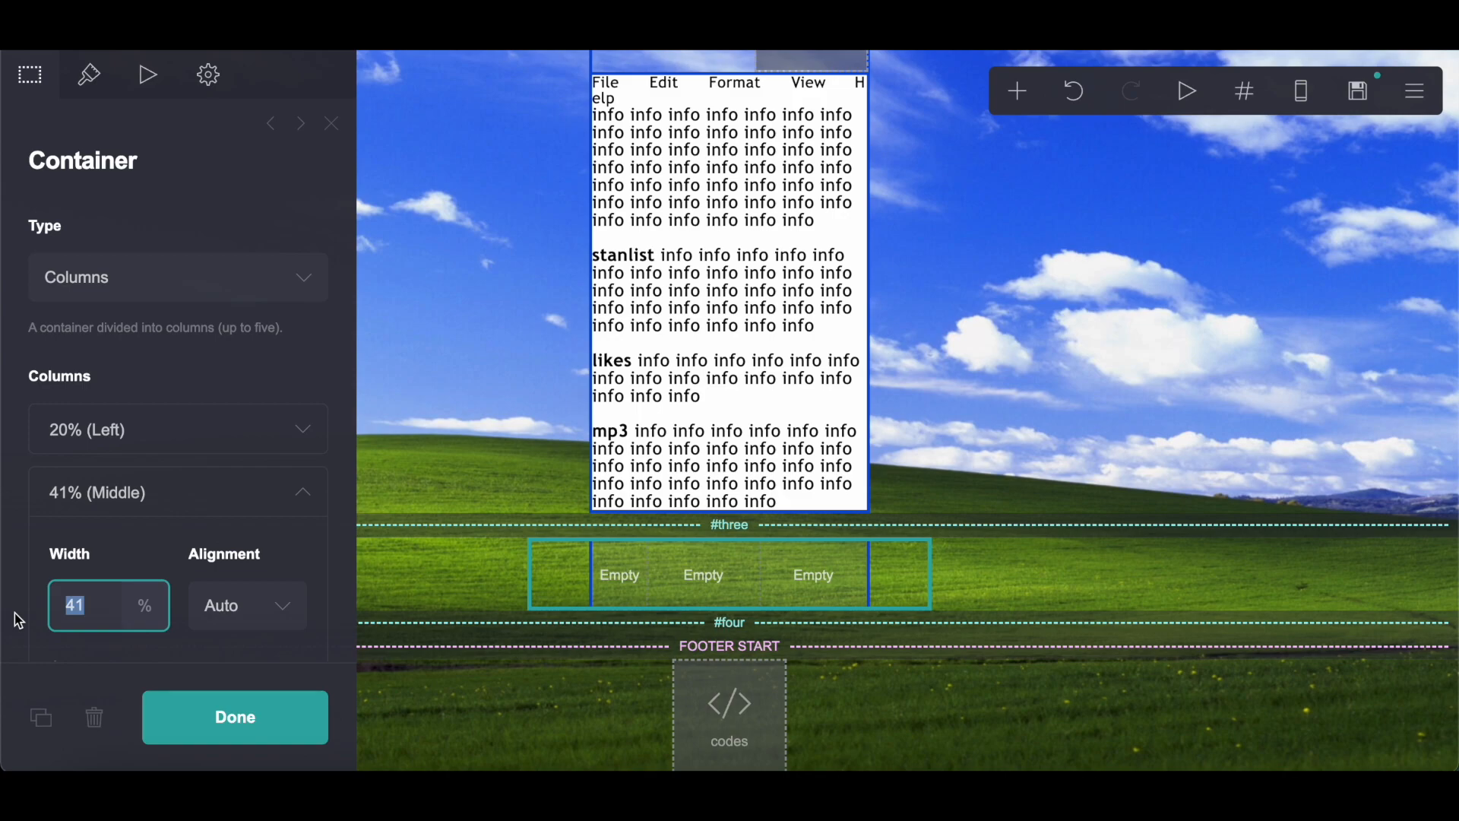
click(79, 448)
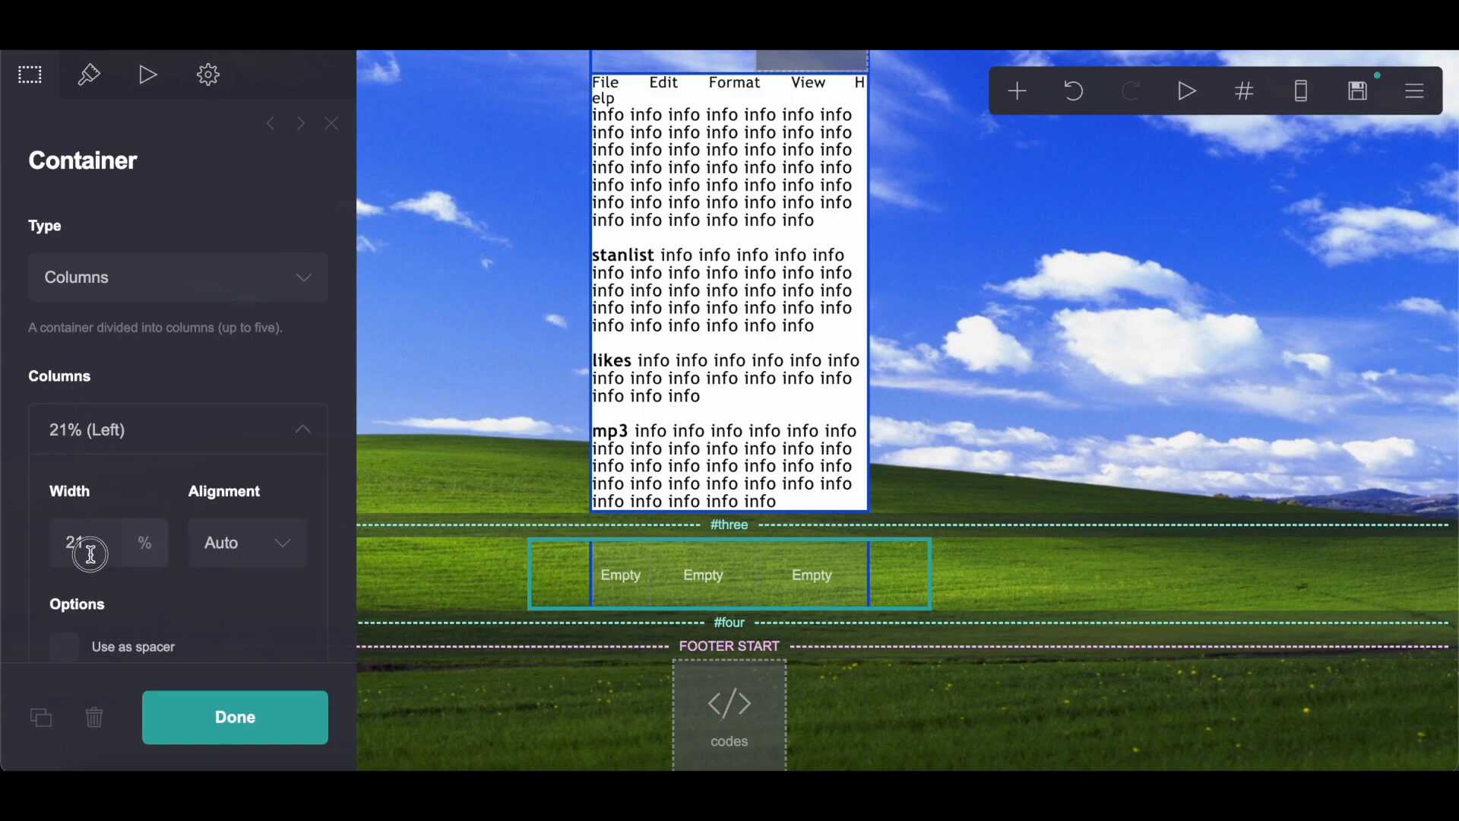
click(143, 458)
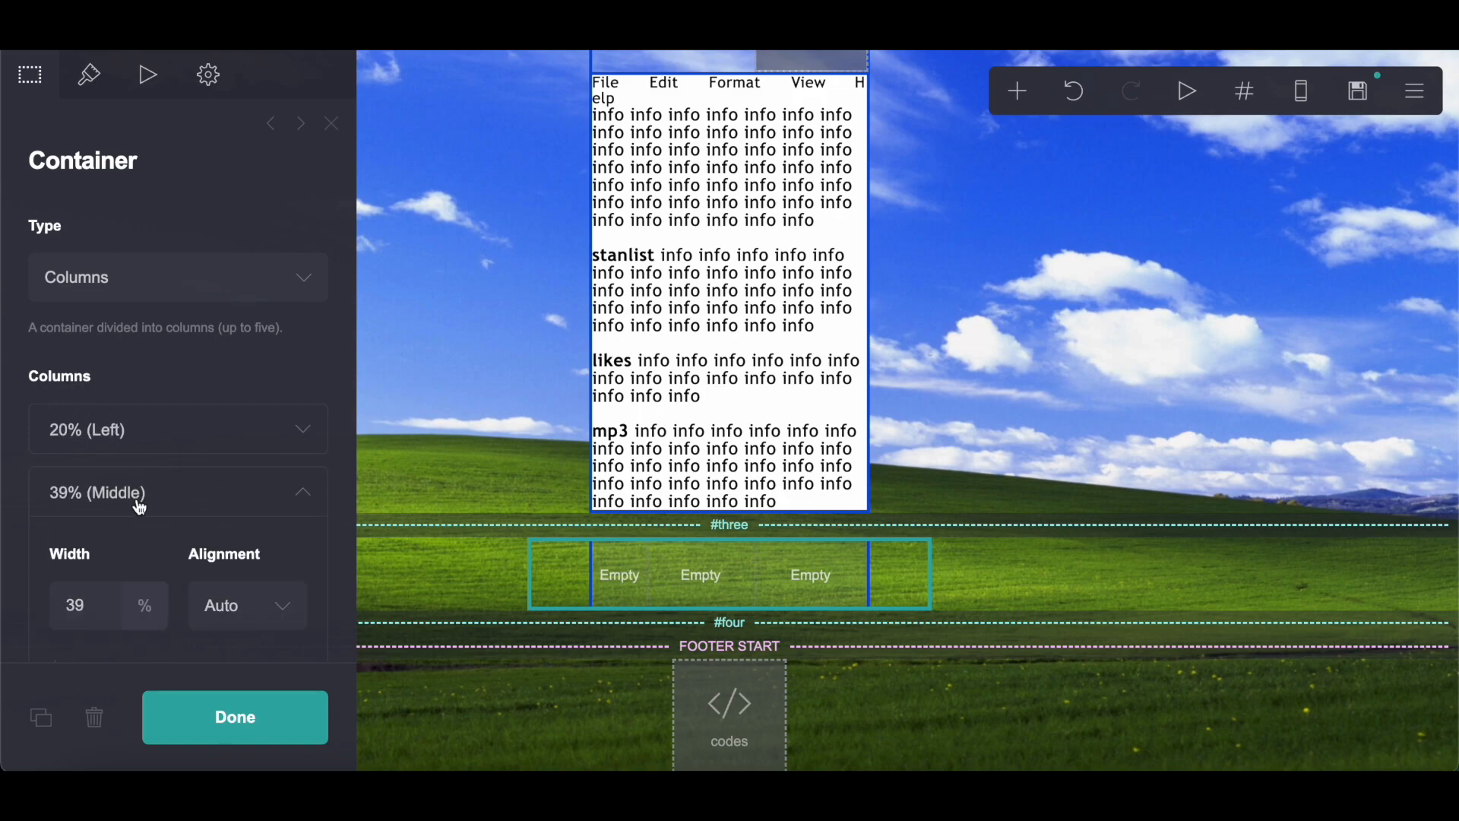
Add an image to the left column of the #three container and upload the notepad icon 0c1483d2.png
click(1012, 91)
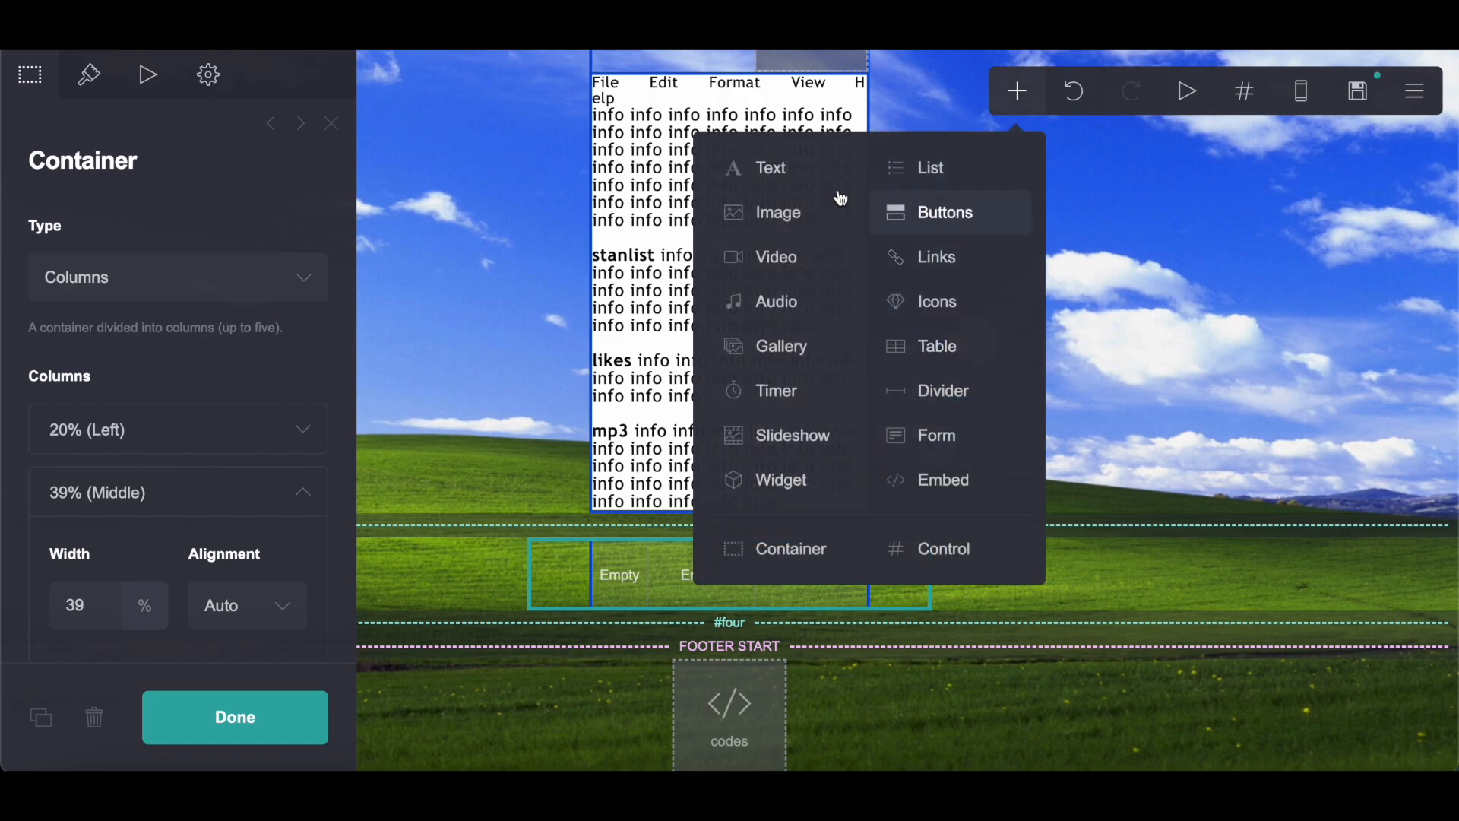
click(768, 213)
click(224, 362)
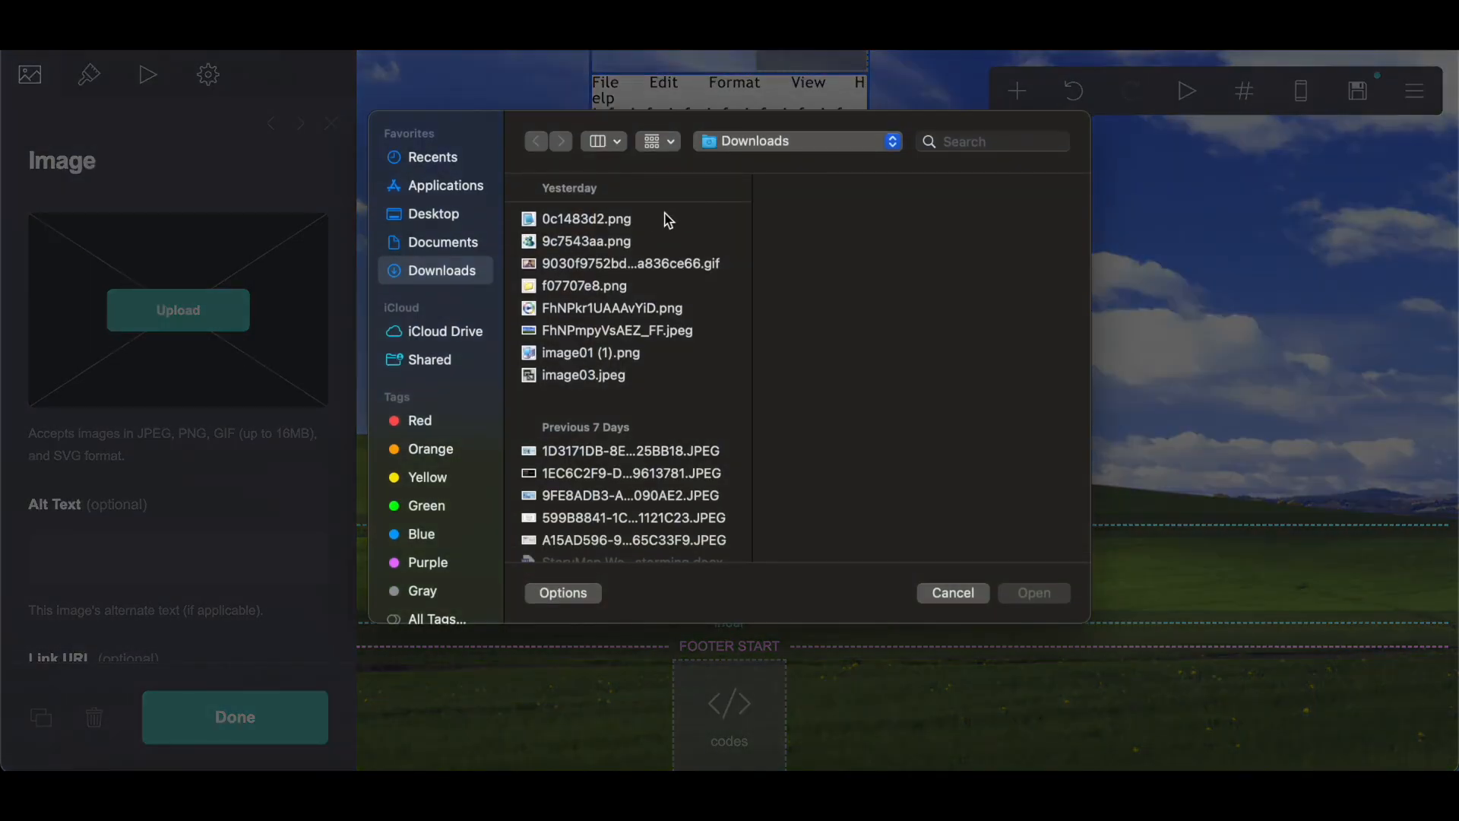
click(608, 221)
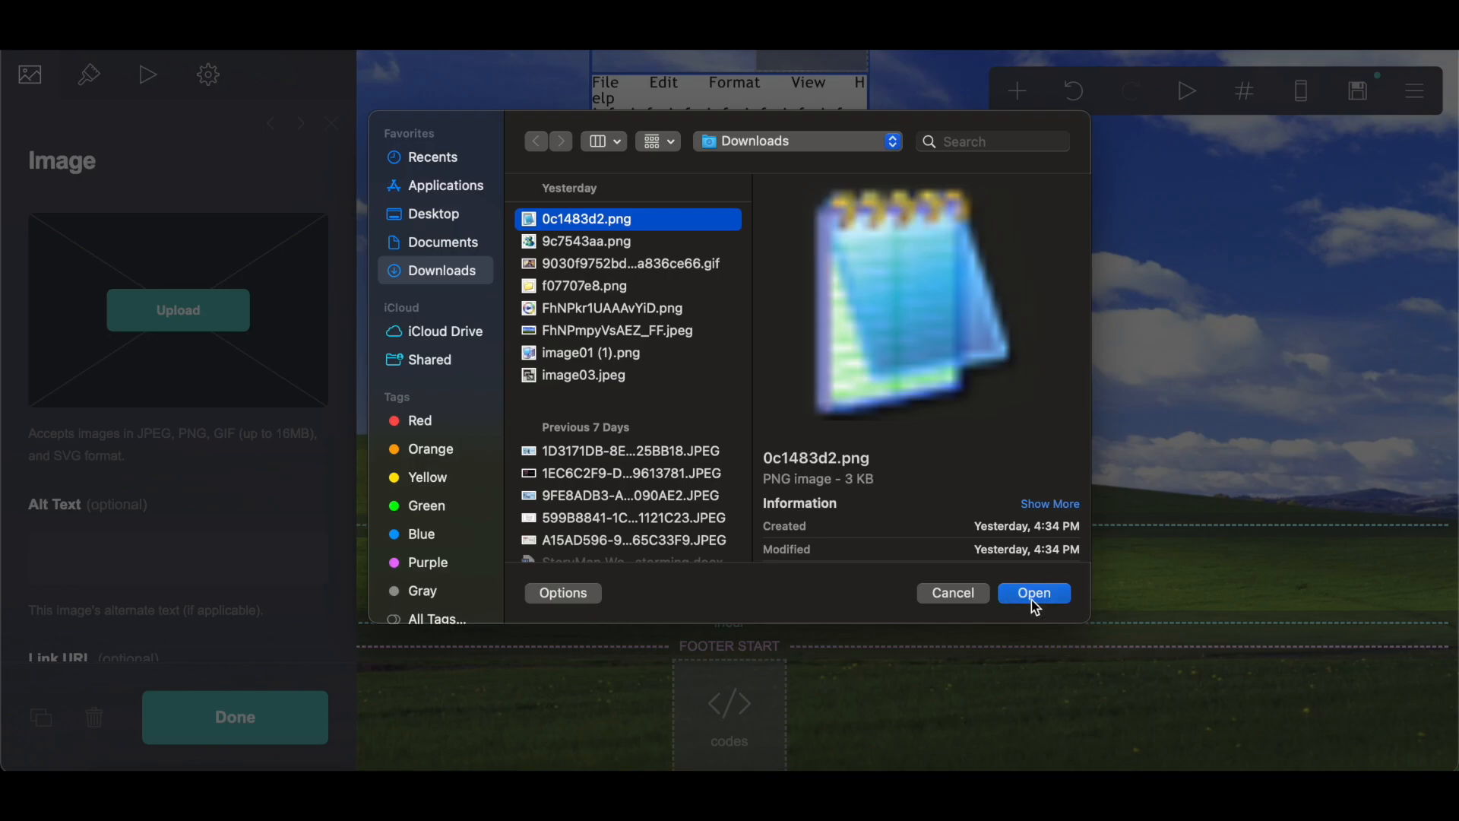
click(1035, 597)
click(1412, 86)
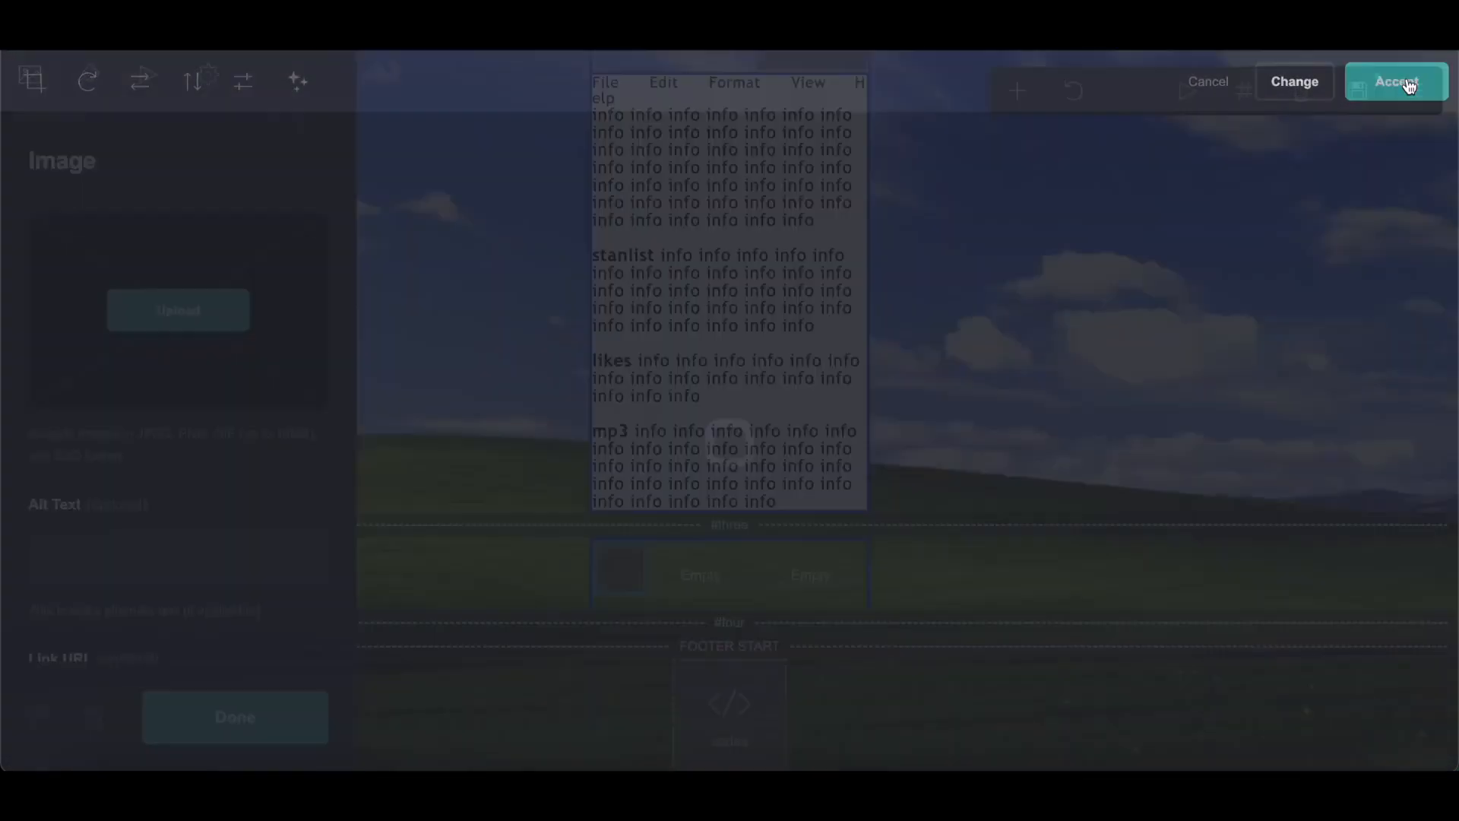
Add a text element based on the abt me.txt title, place it in #three's middle column, and change it to guides.txt
scroll(1031, 303, up, 3)
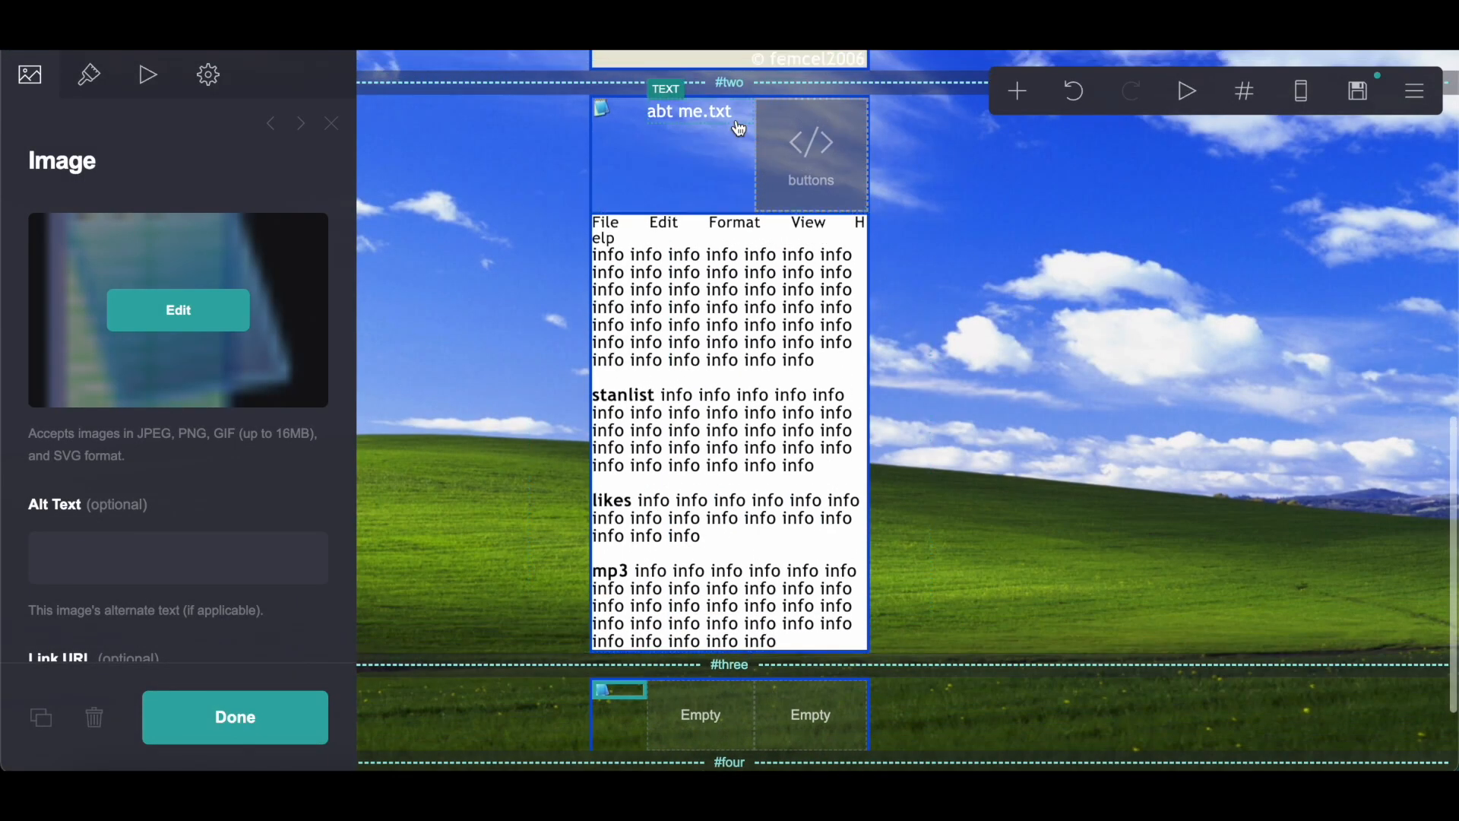
click(719, 121)
click(1018, 91)
click(776, 167)
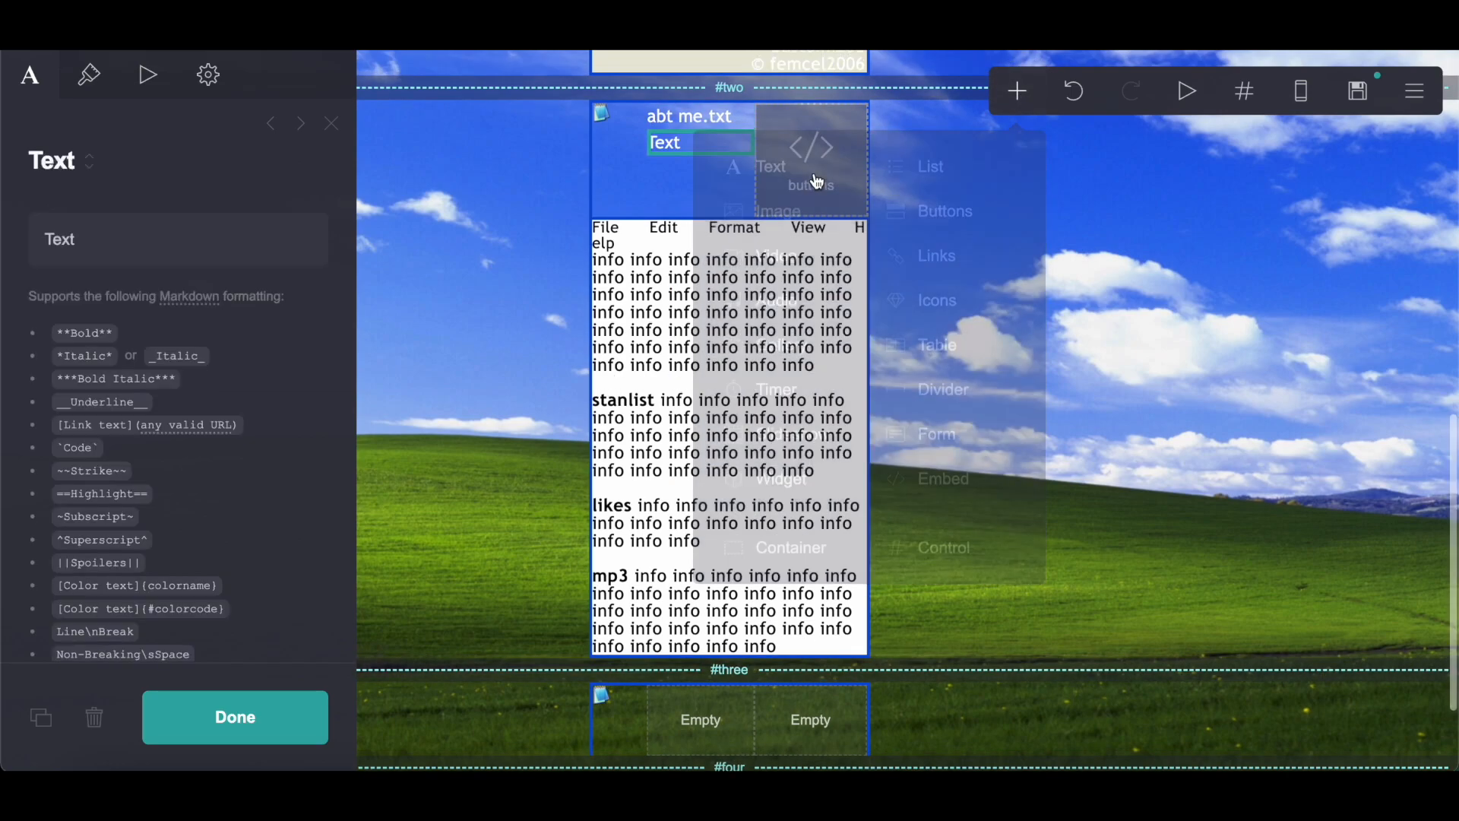
drag(669, 423, 704, 587)
click(133, 229)
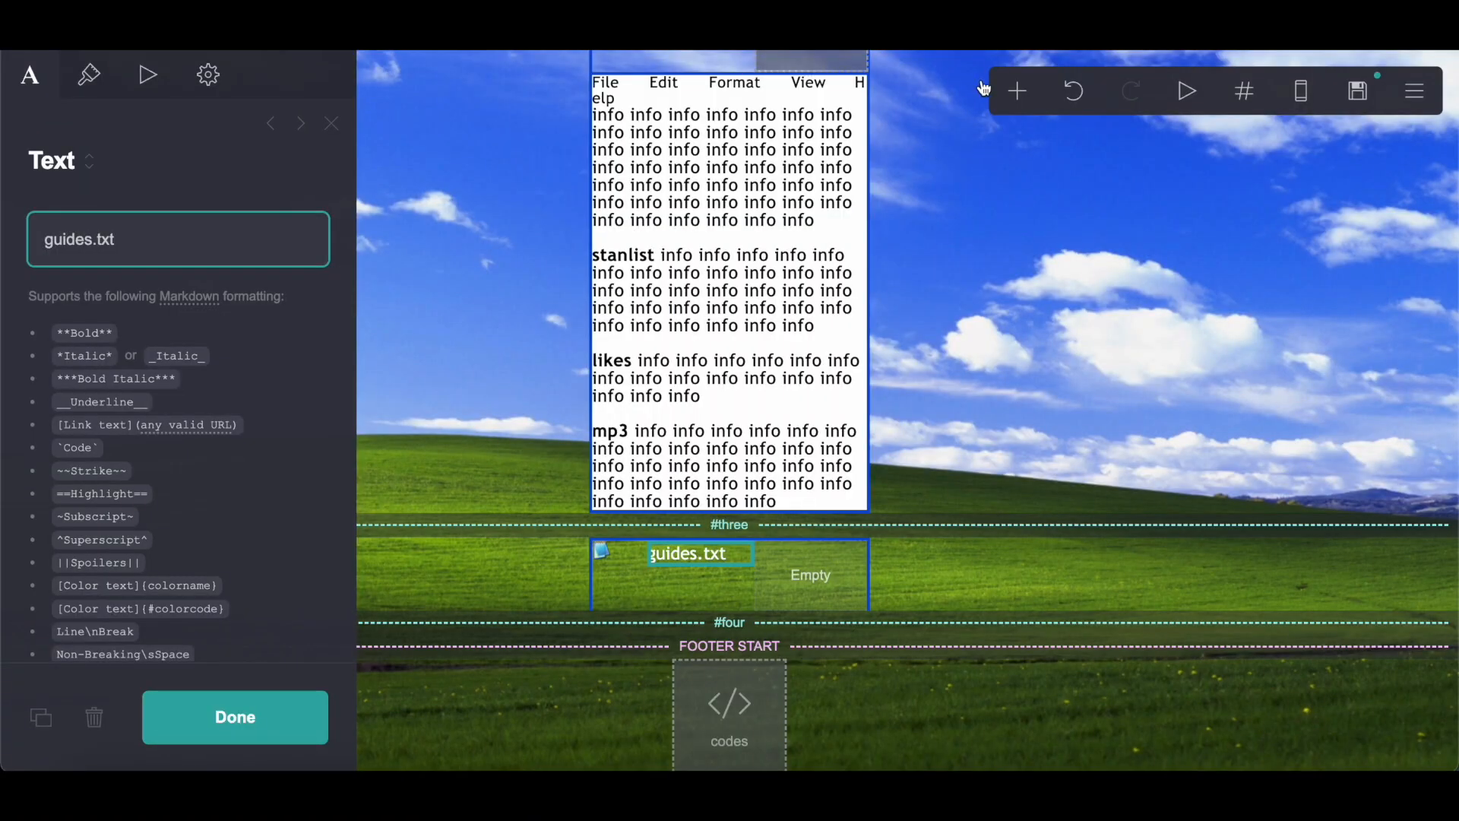
click(1015, 91)
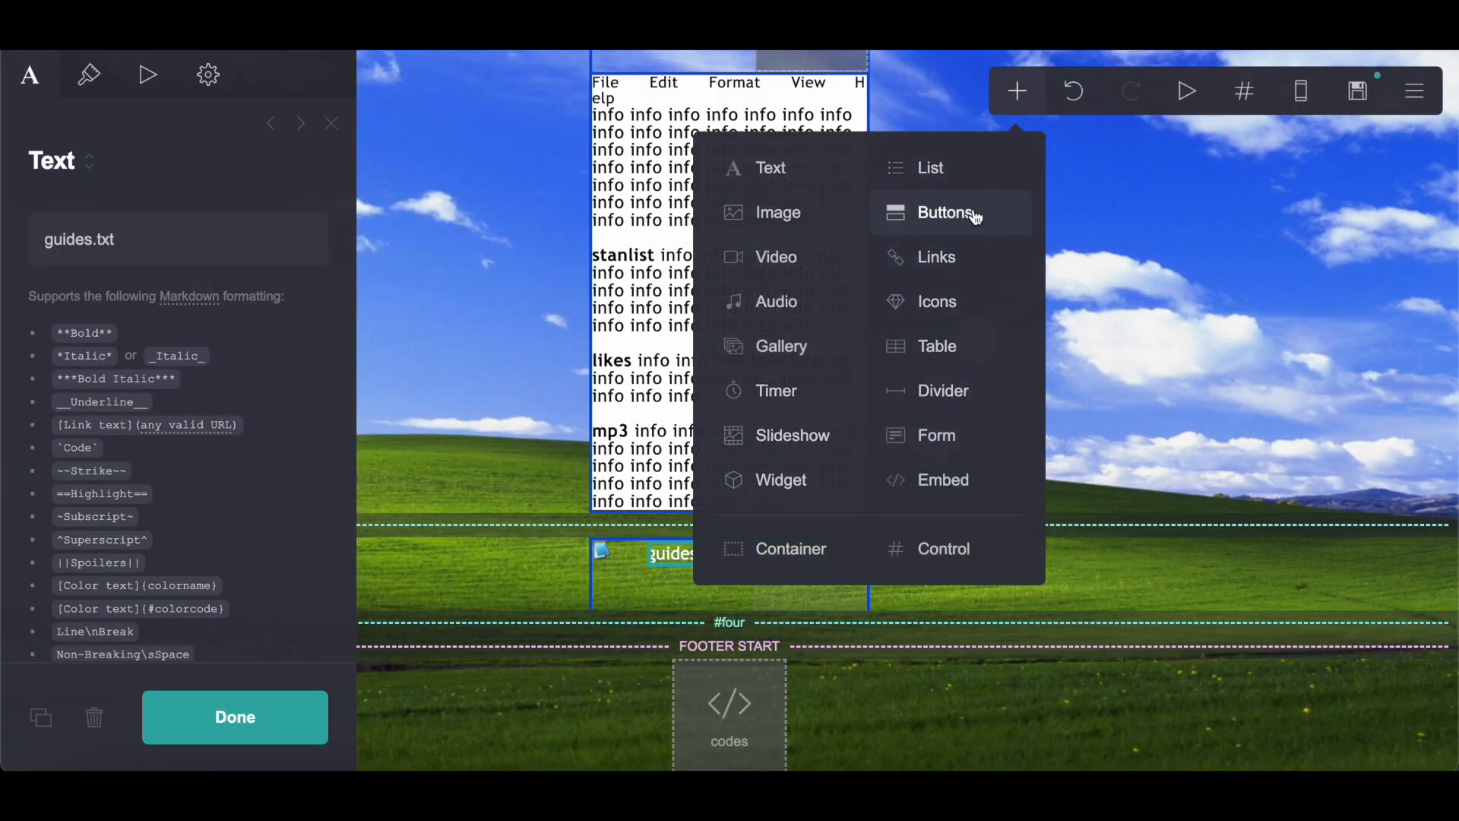
click(976, 218)
click(95, 716)
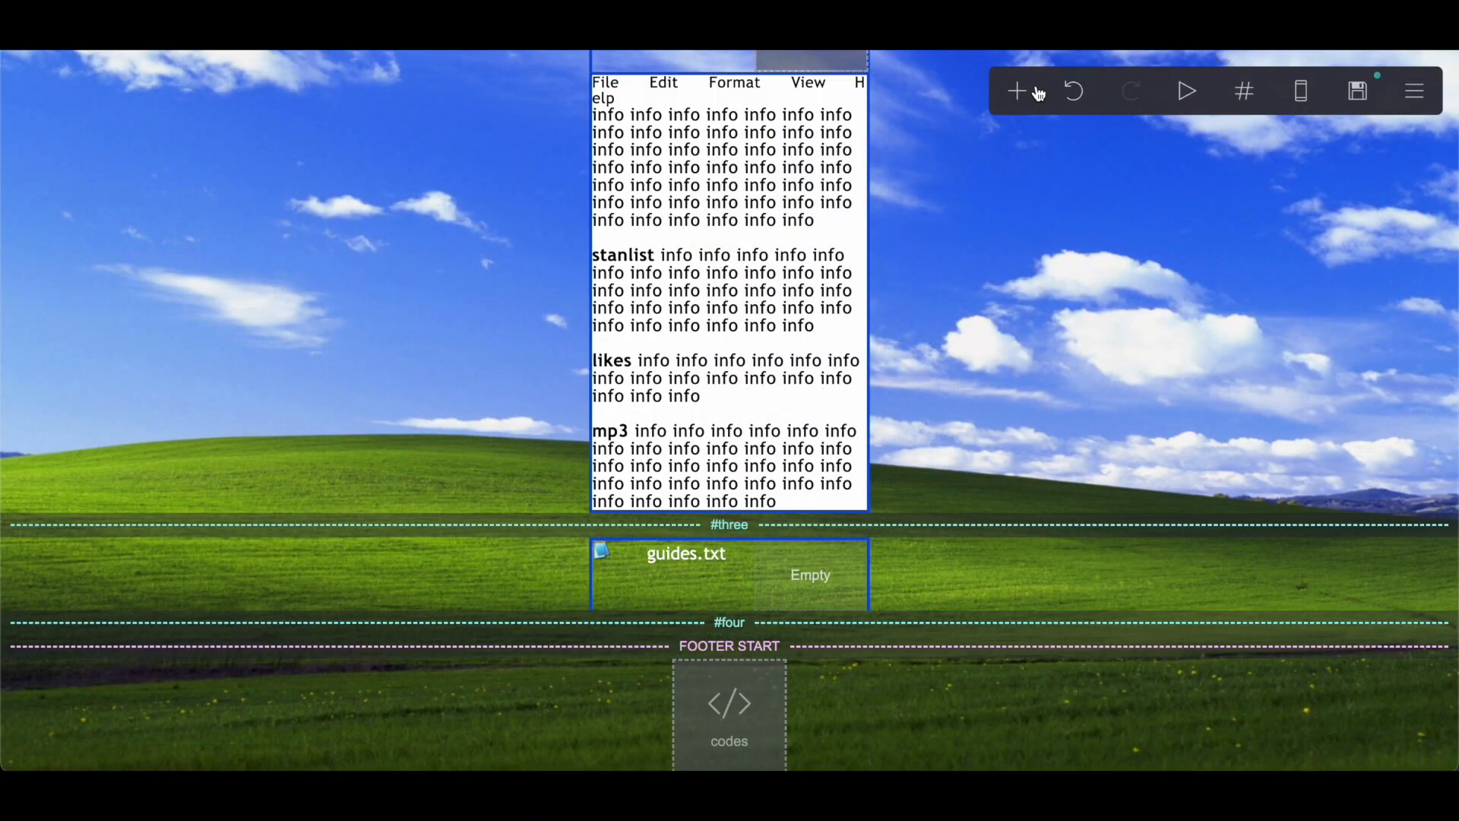
Add a code embed in the right column of the #three container and label it buttons
click(1039, 93)
click(912, 480)
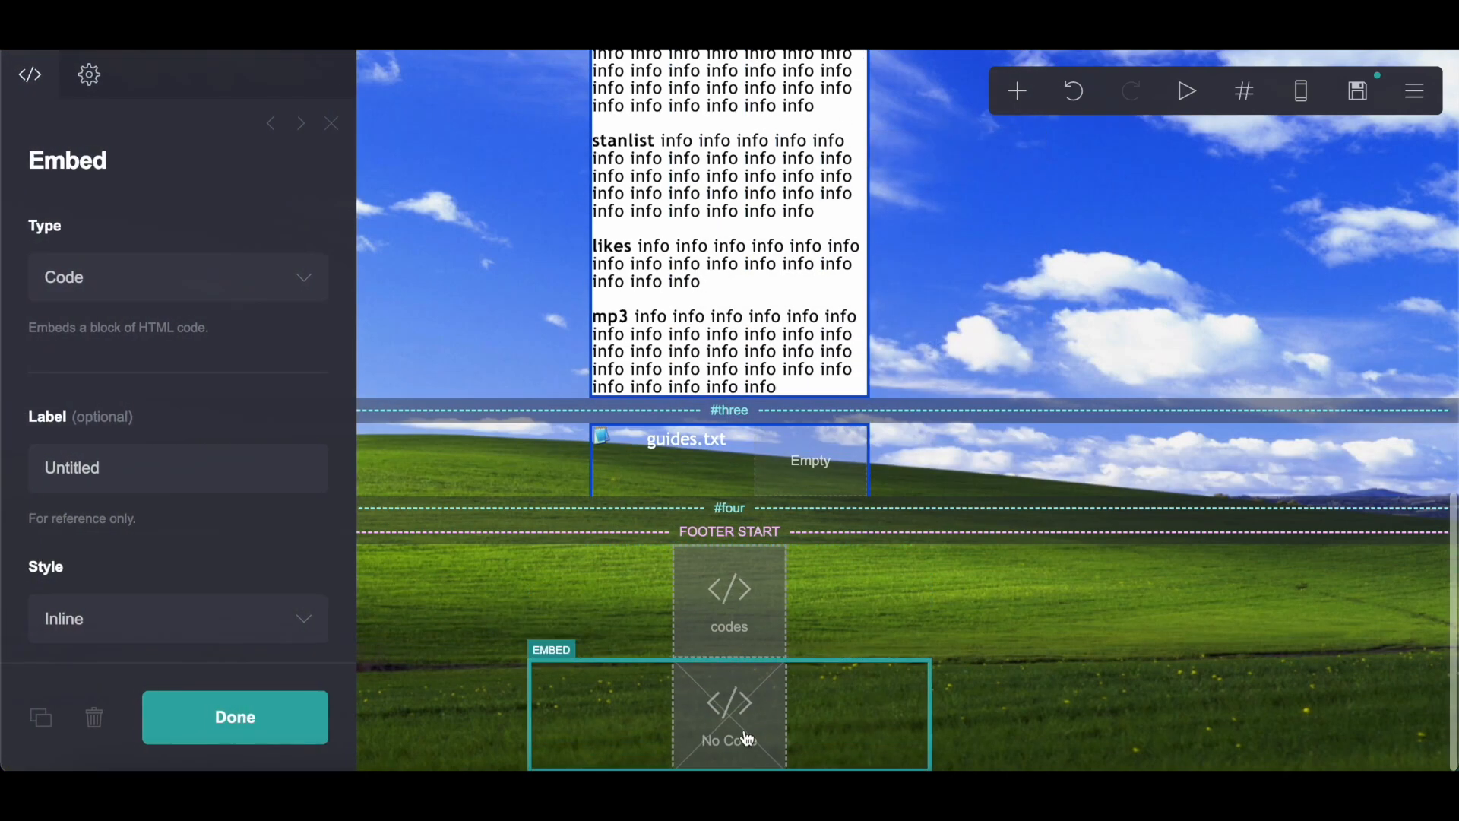
click(127, 478)
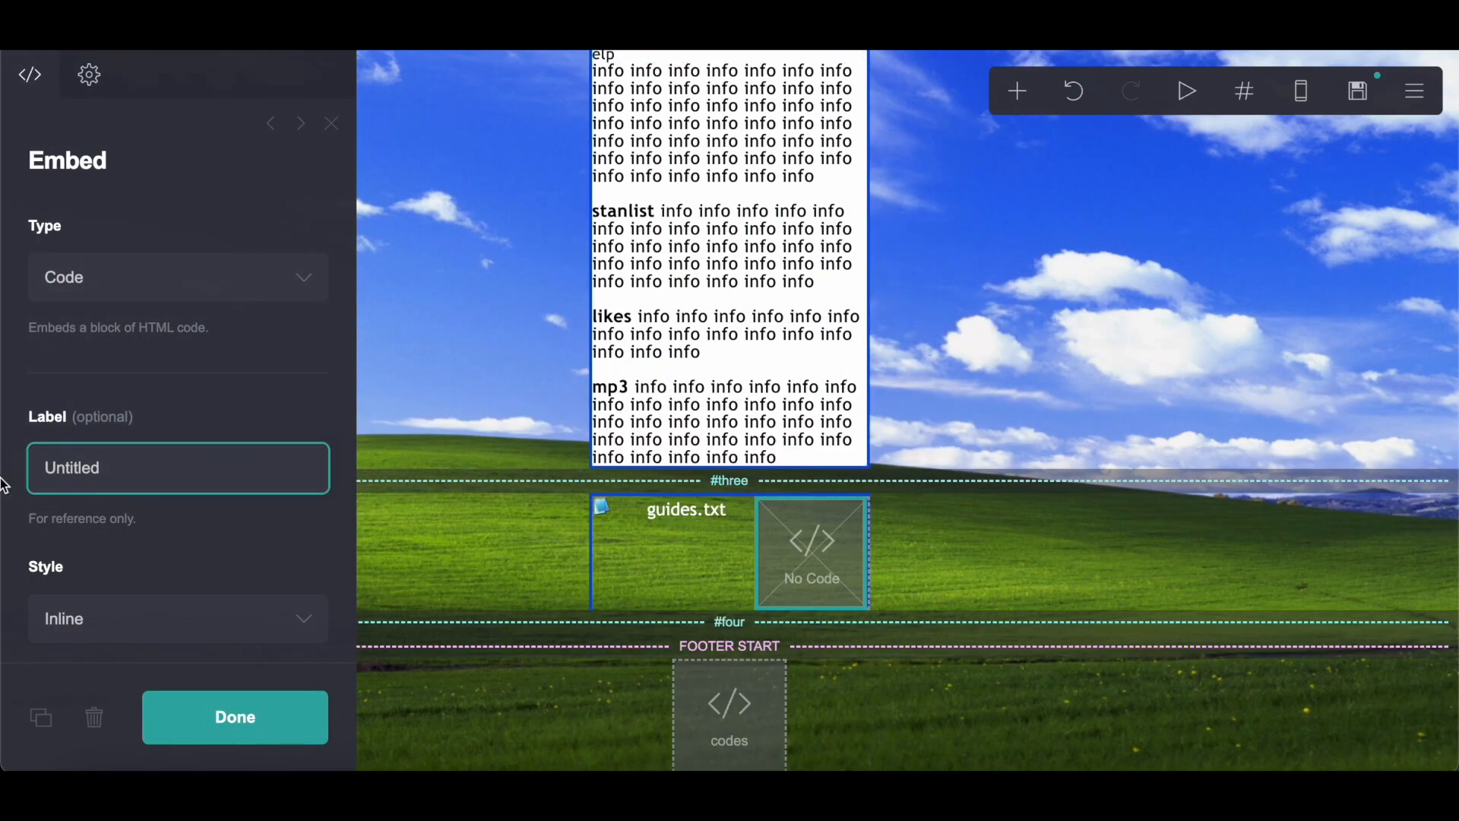
text(button)
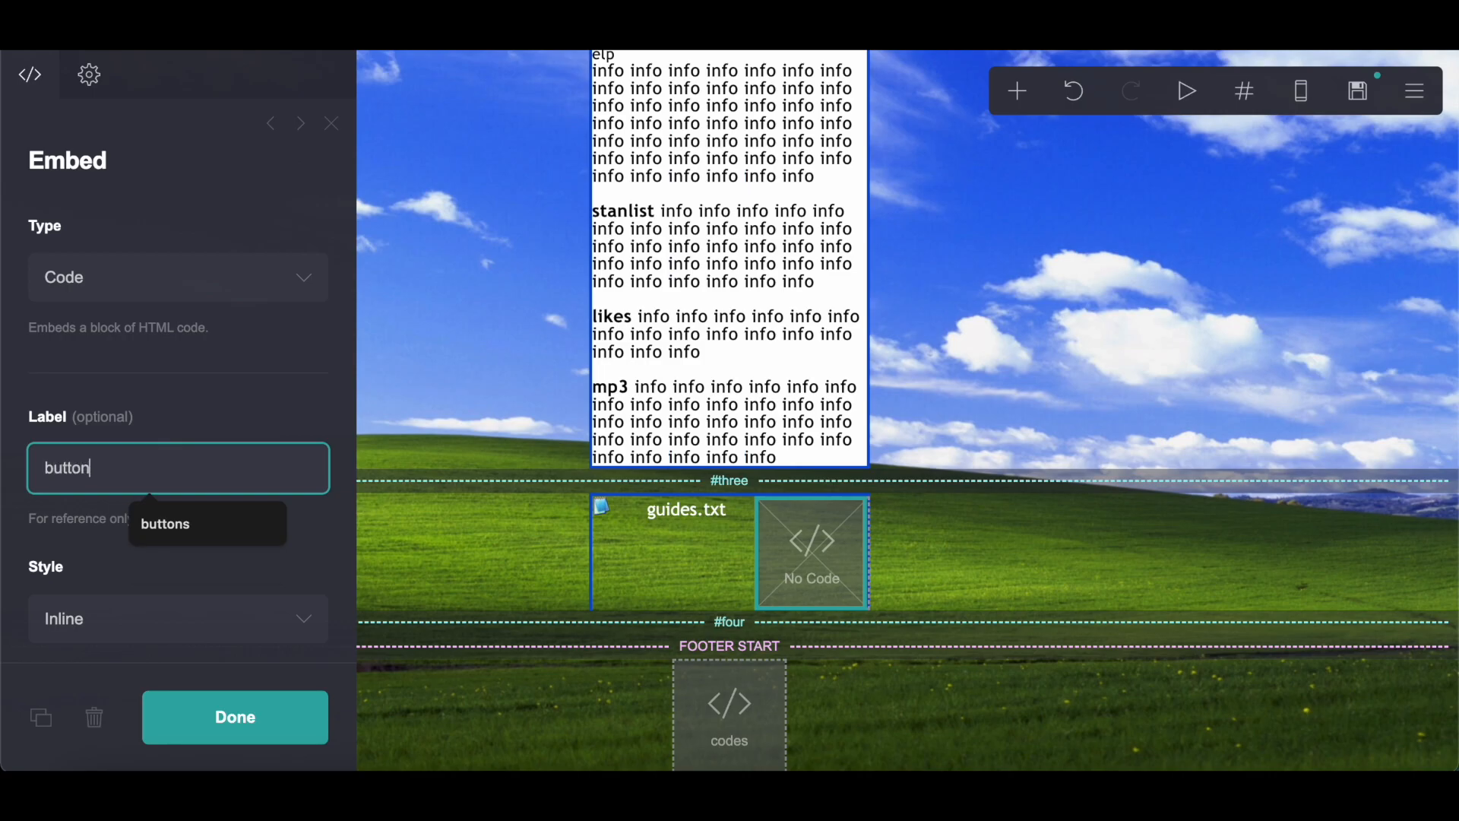
text(s)
Fill the #three buttons embed with the close button code and its #elementID style copied from the other tab
key(ctrl+Tab)
right_click(203, 490)
click(228, 542)
key(ctrl+Tab)
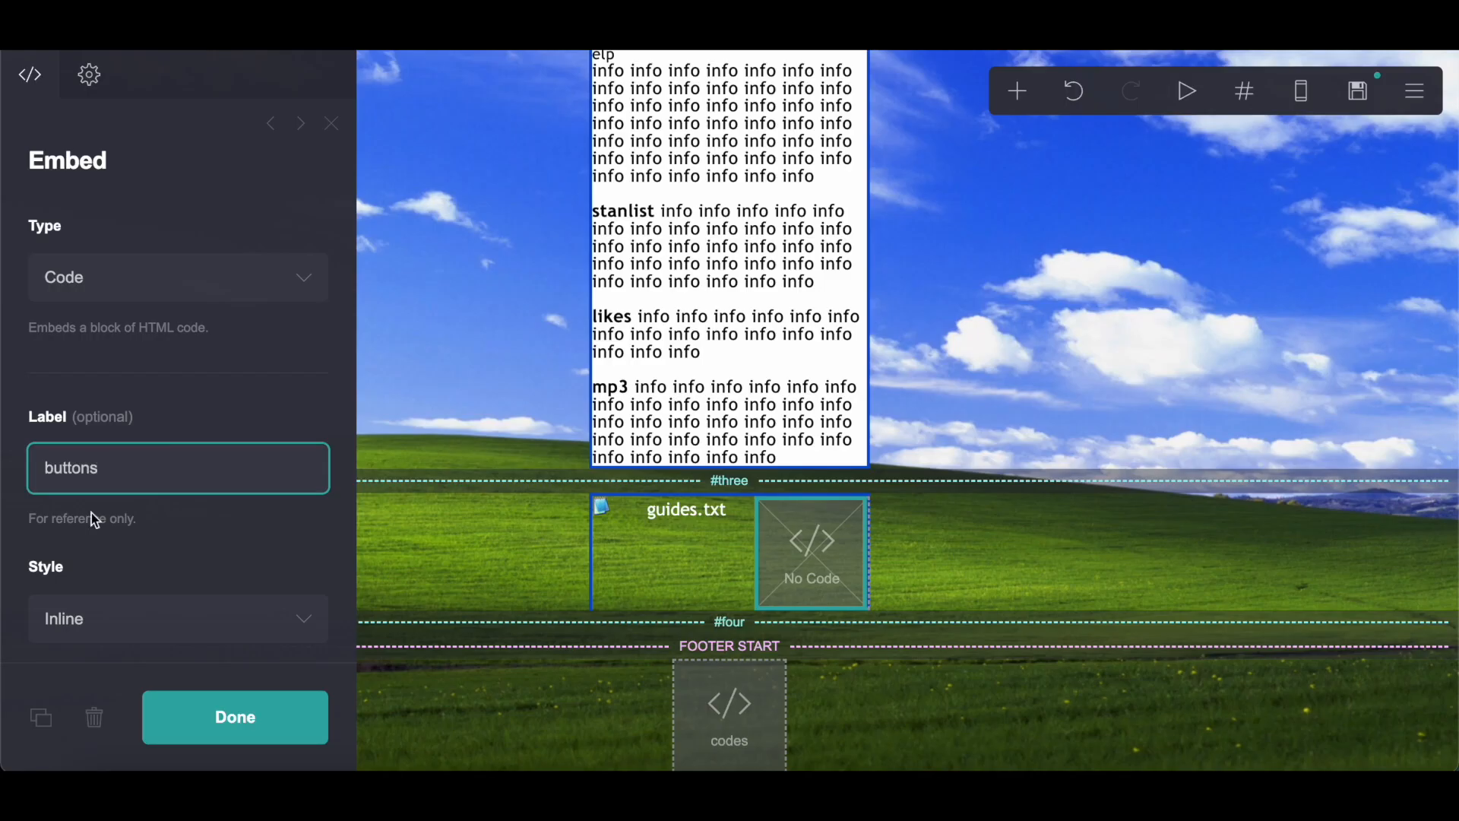
scroll(91, 513, down, 5)
click(101, 417)
right_click(104, 417)
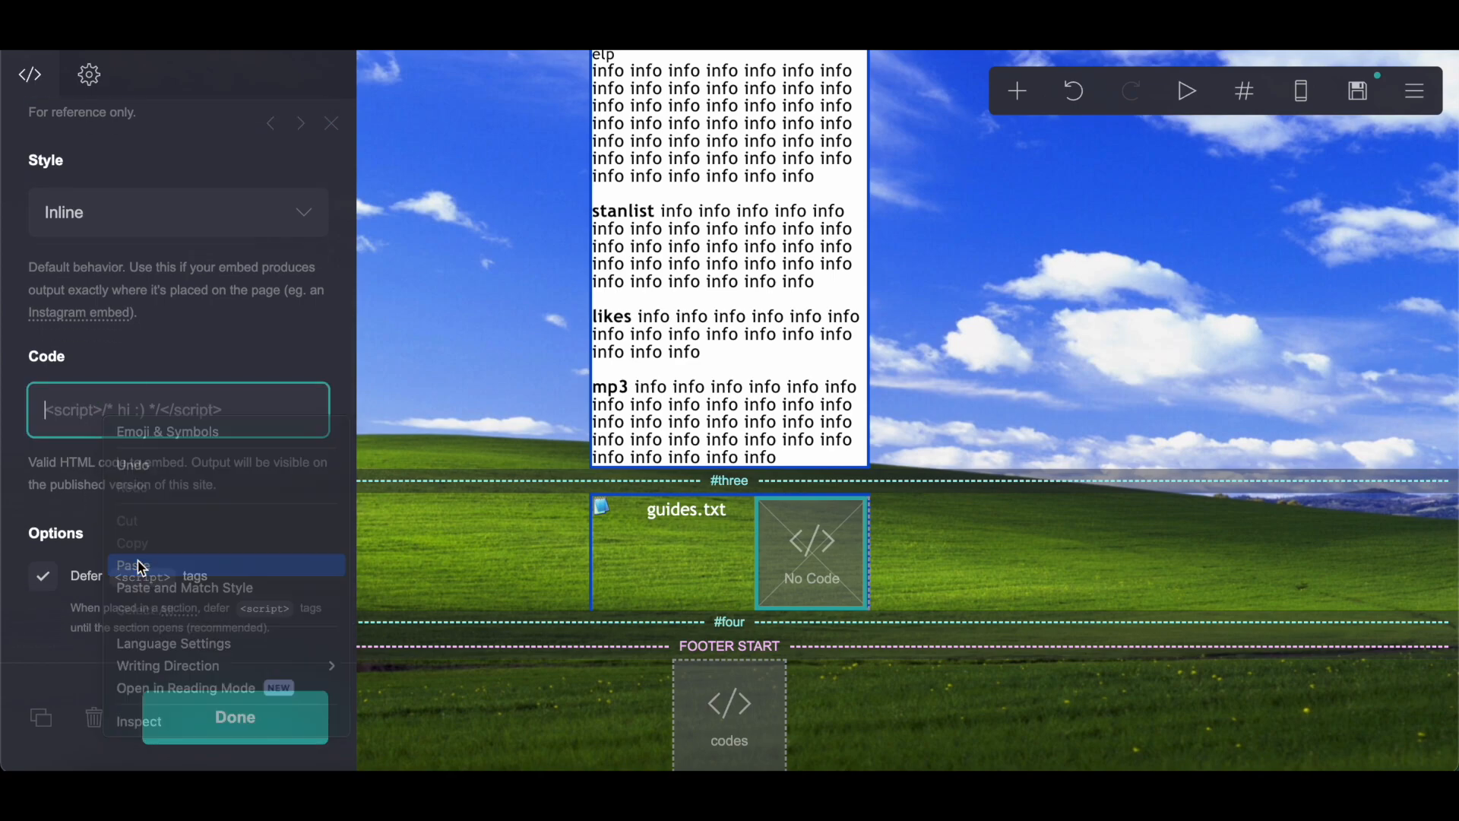
click(142, 566)
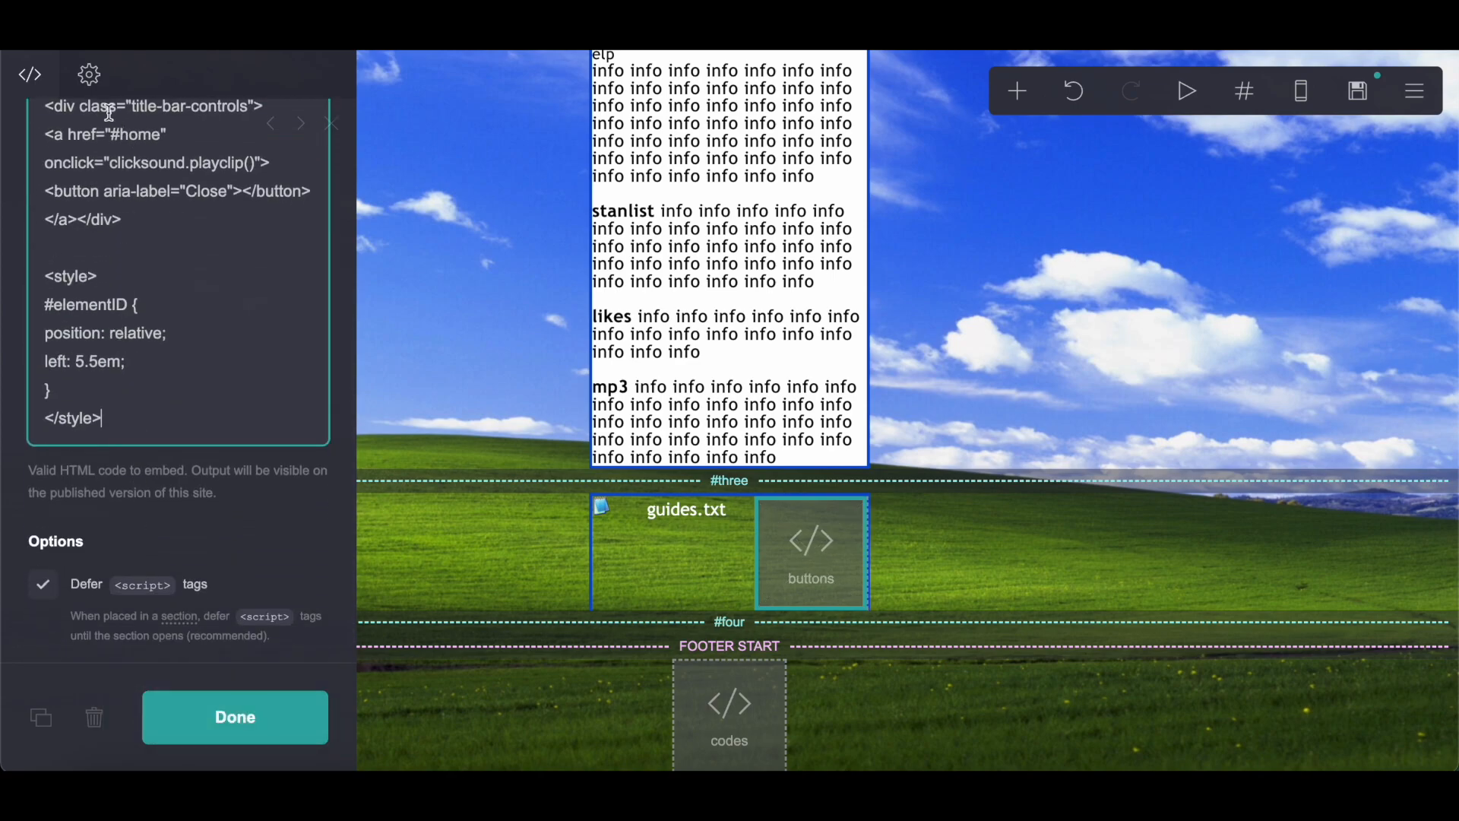
click(38, 92)
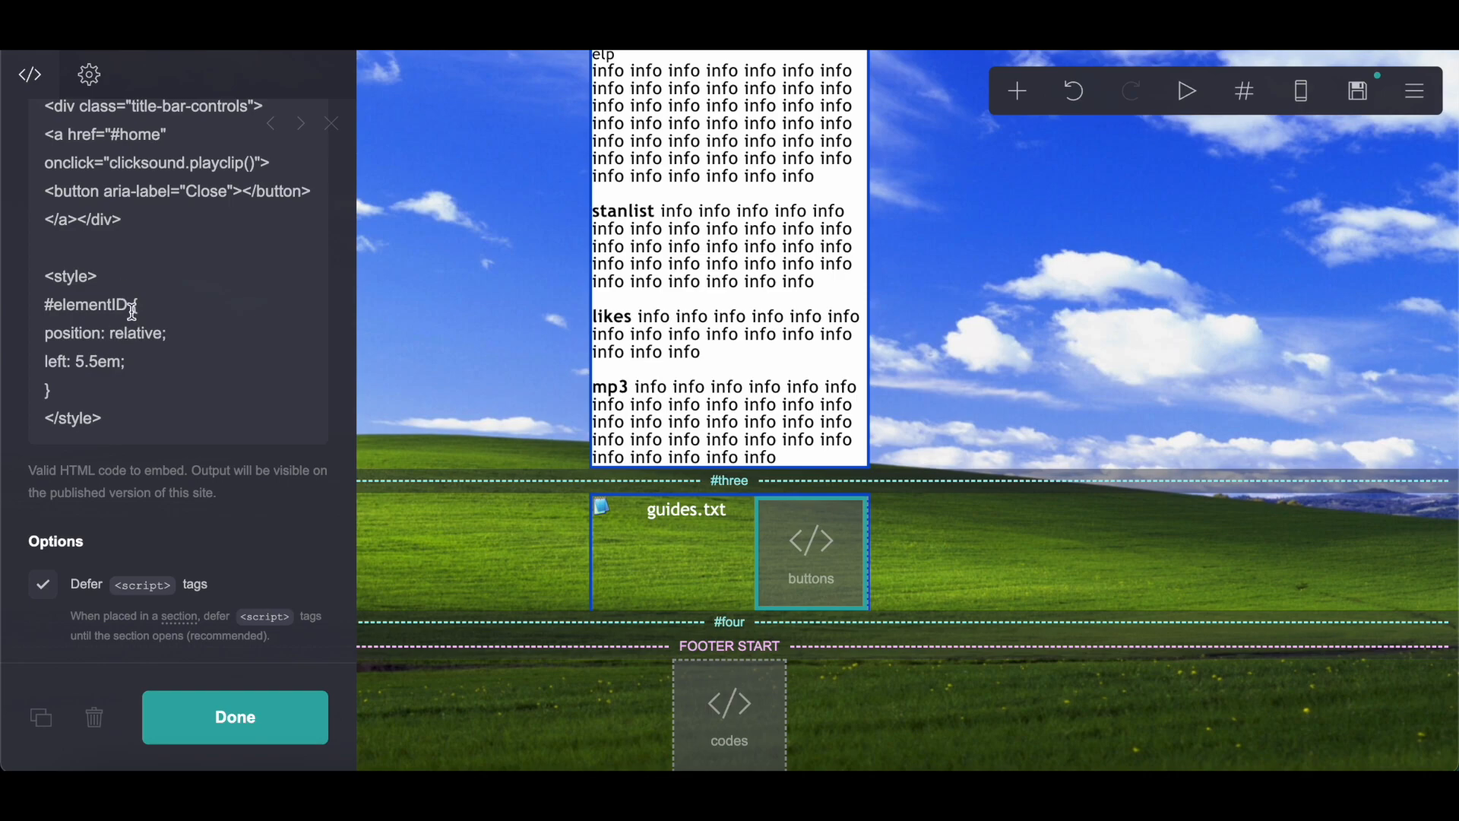
Set the #three buttons embed's style selector to #embed07 and add a container modelled on #two's scroll-text container below the guides.txt title bar
double_click(74, 310)
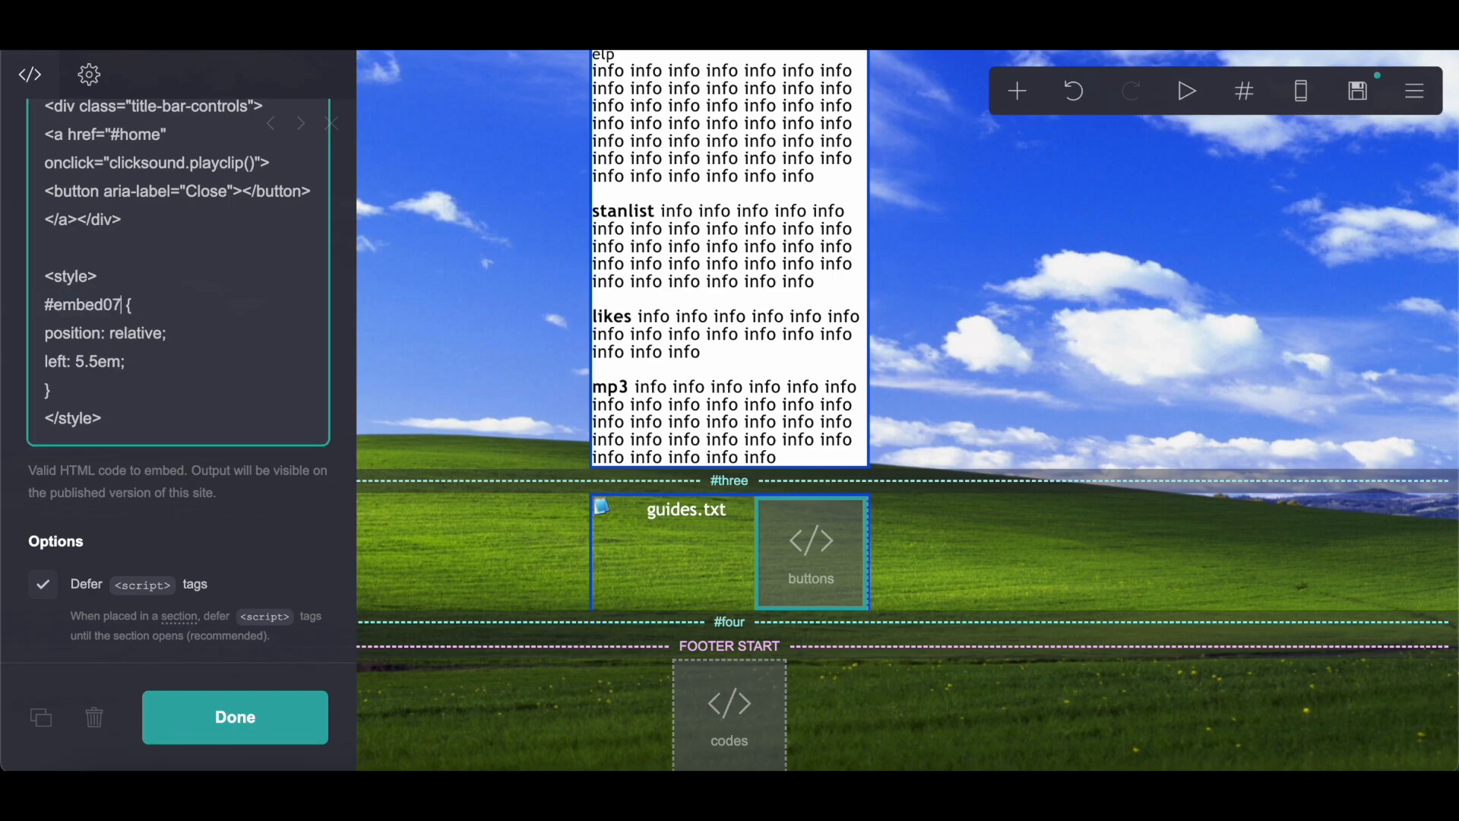
click(589, 325)
click(1035, 92)
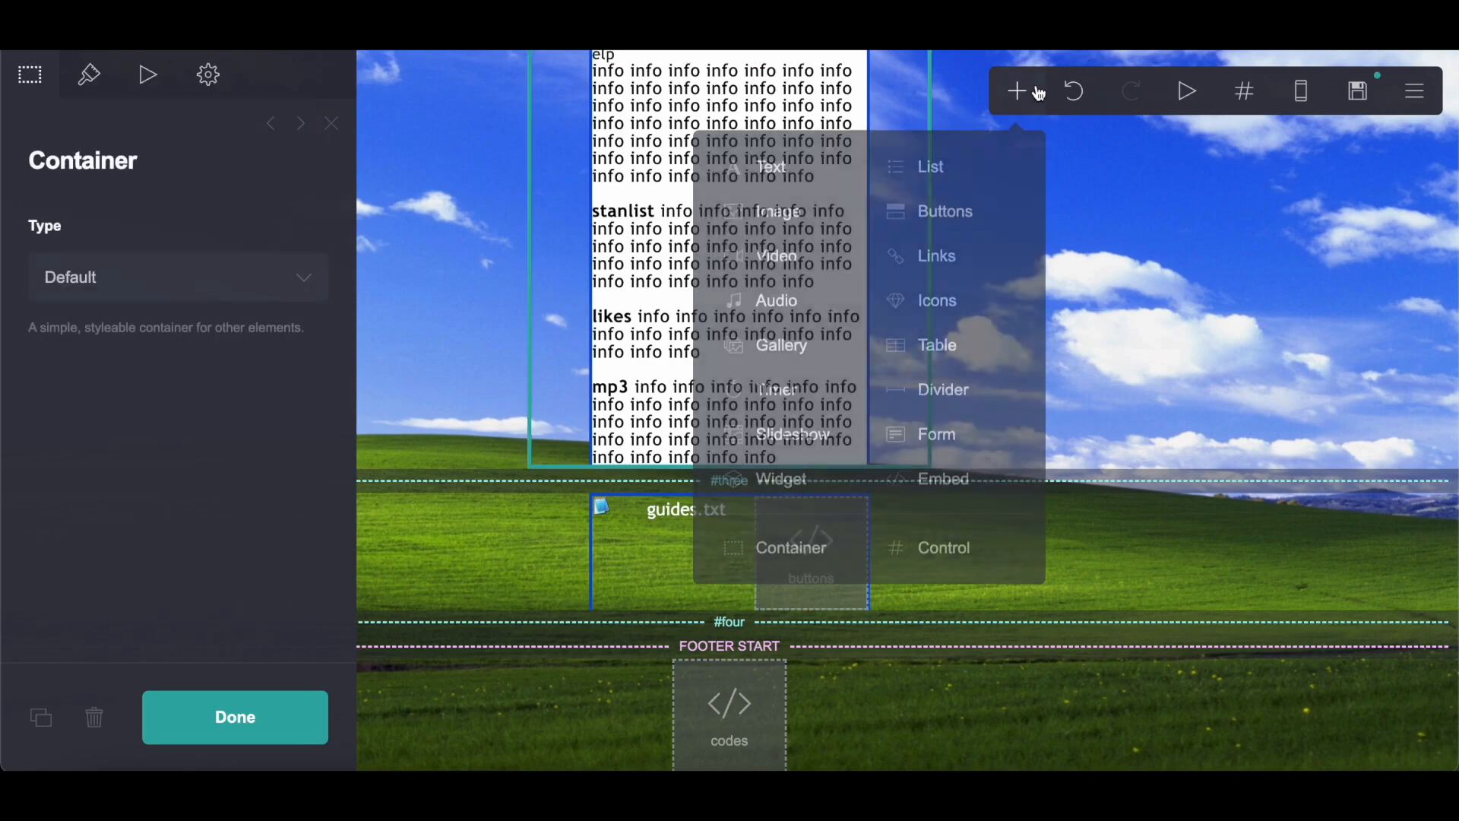
click(819, 542)
drag(808, 452, 808, 624)
Copy #two's File, Edit, Format, View, Help menu text into a new text element inside #three's lower container
scroll(808, 625, up, 4)
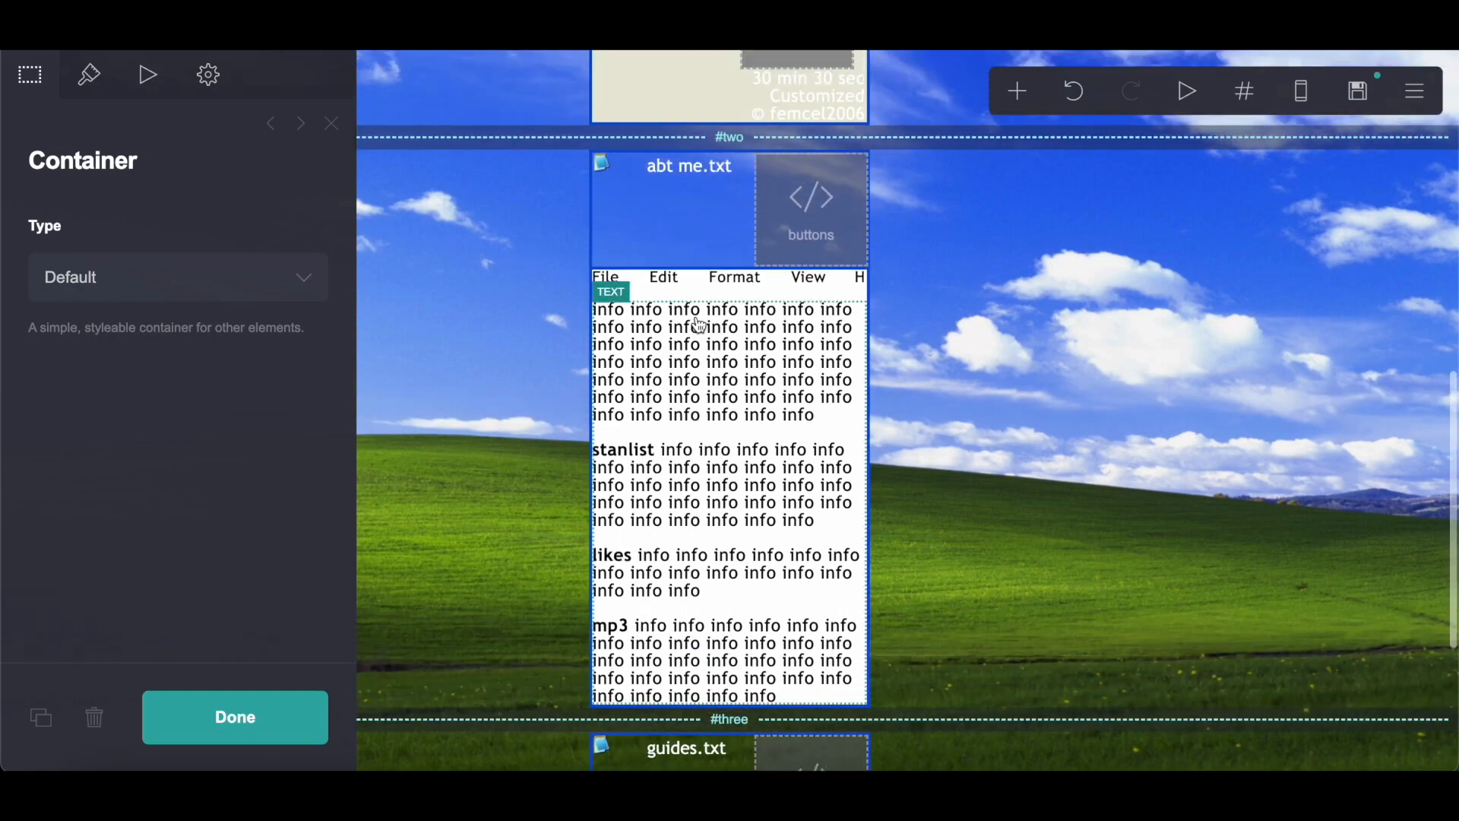
click(631, 285)
key(ctrl+a)
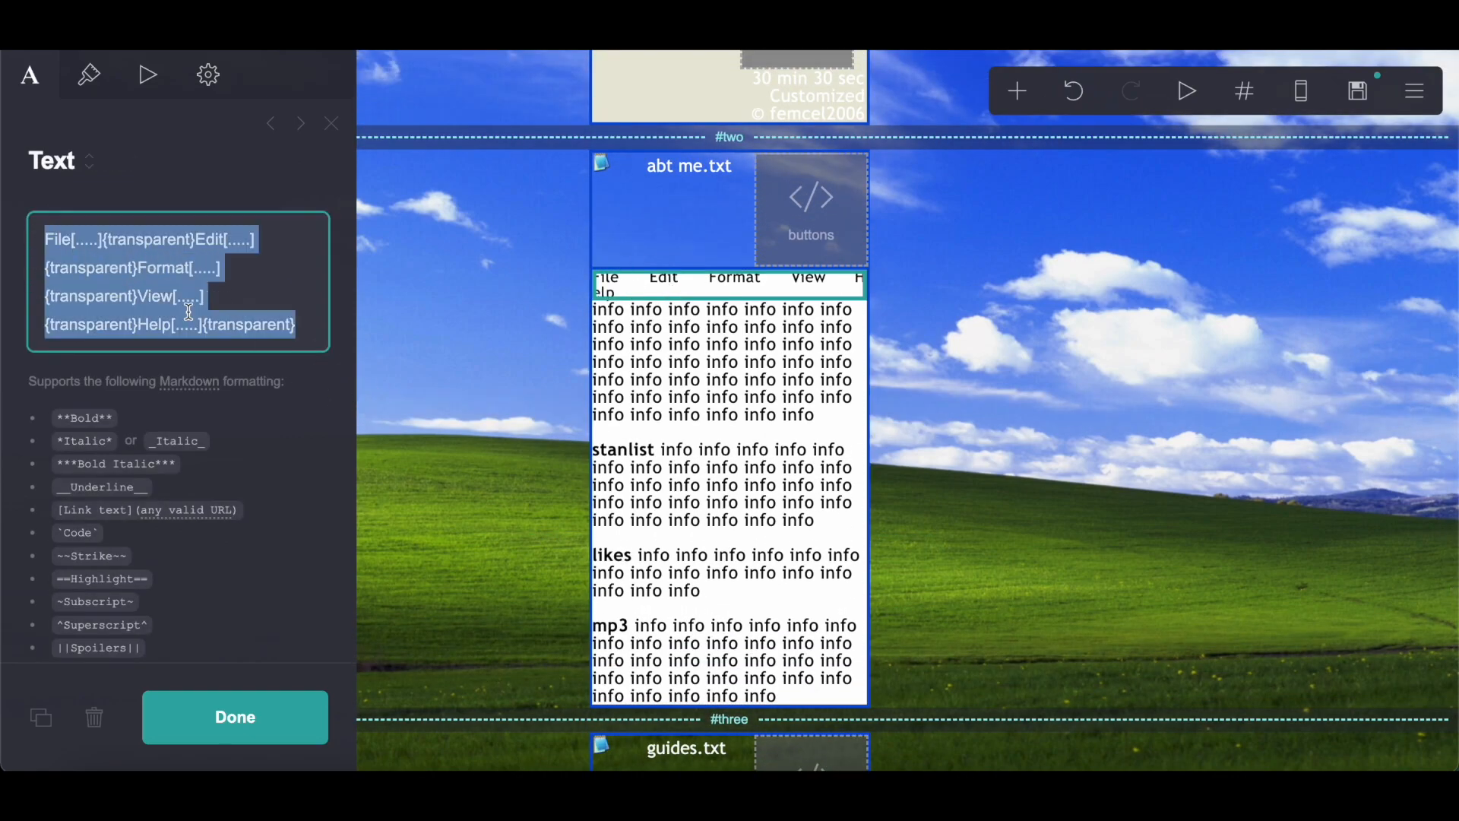
right_click(169, 283)
click(220, 443)
click(1006, 89)
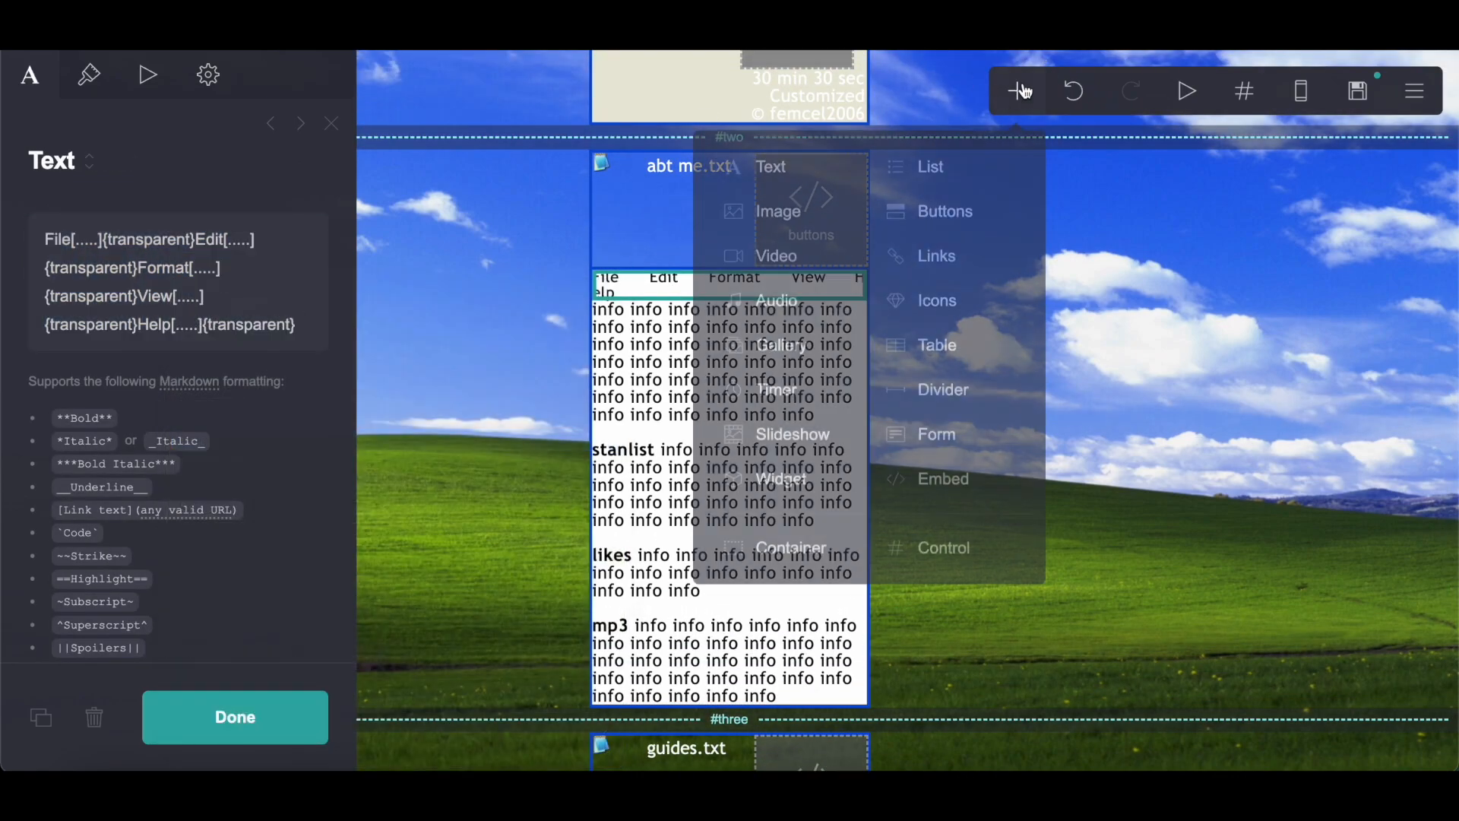
click(791, 166)
drag(644, 413, 730, 604)
drag(30, 233, 124, 235)
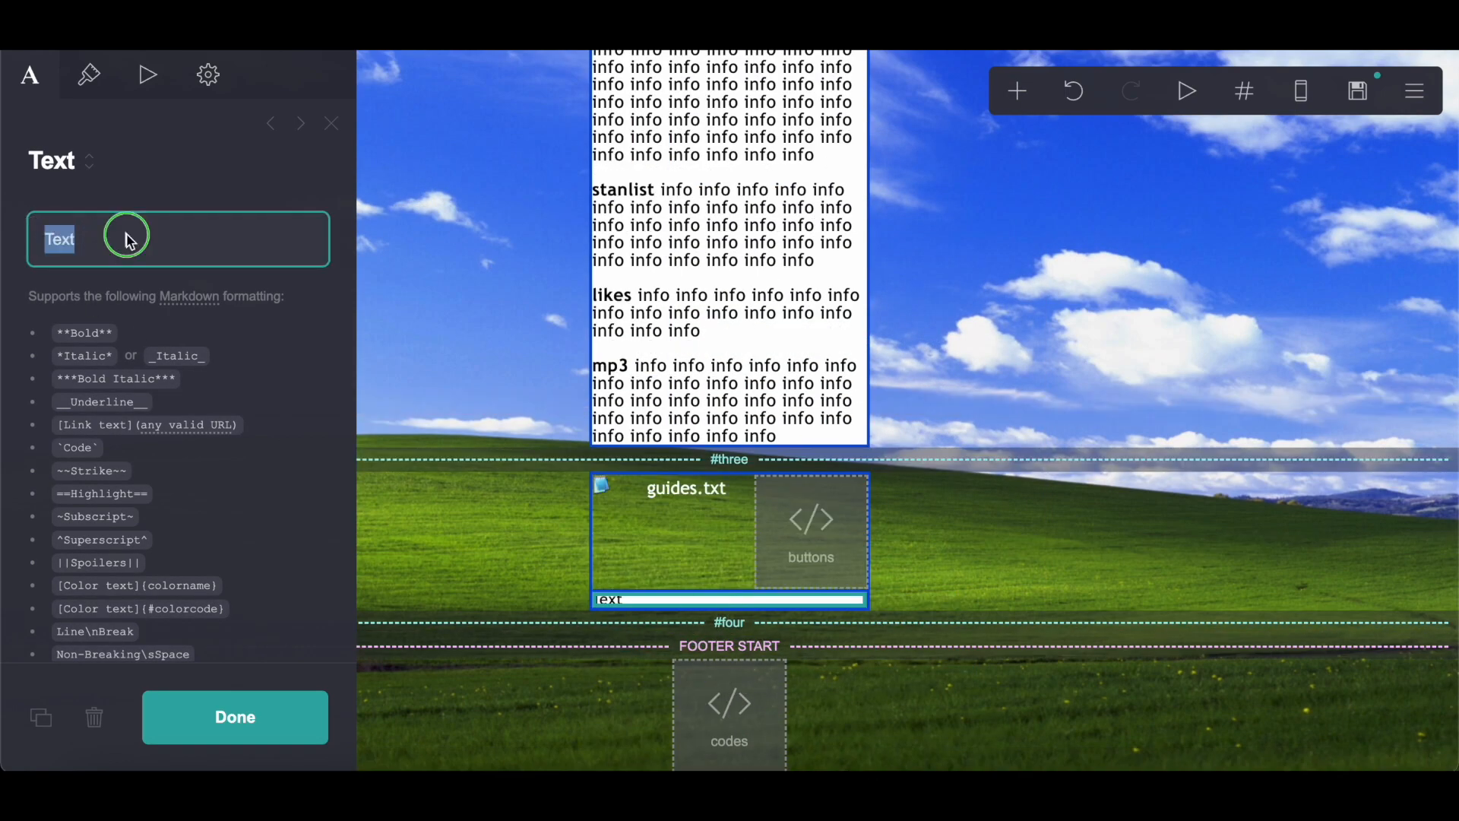
right_click(128, 237)
click(204, 413)
Add a text element modelled on #two's scroll text and place it beneath the menu line in #three's lower container
click(724, 308)
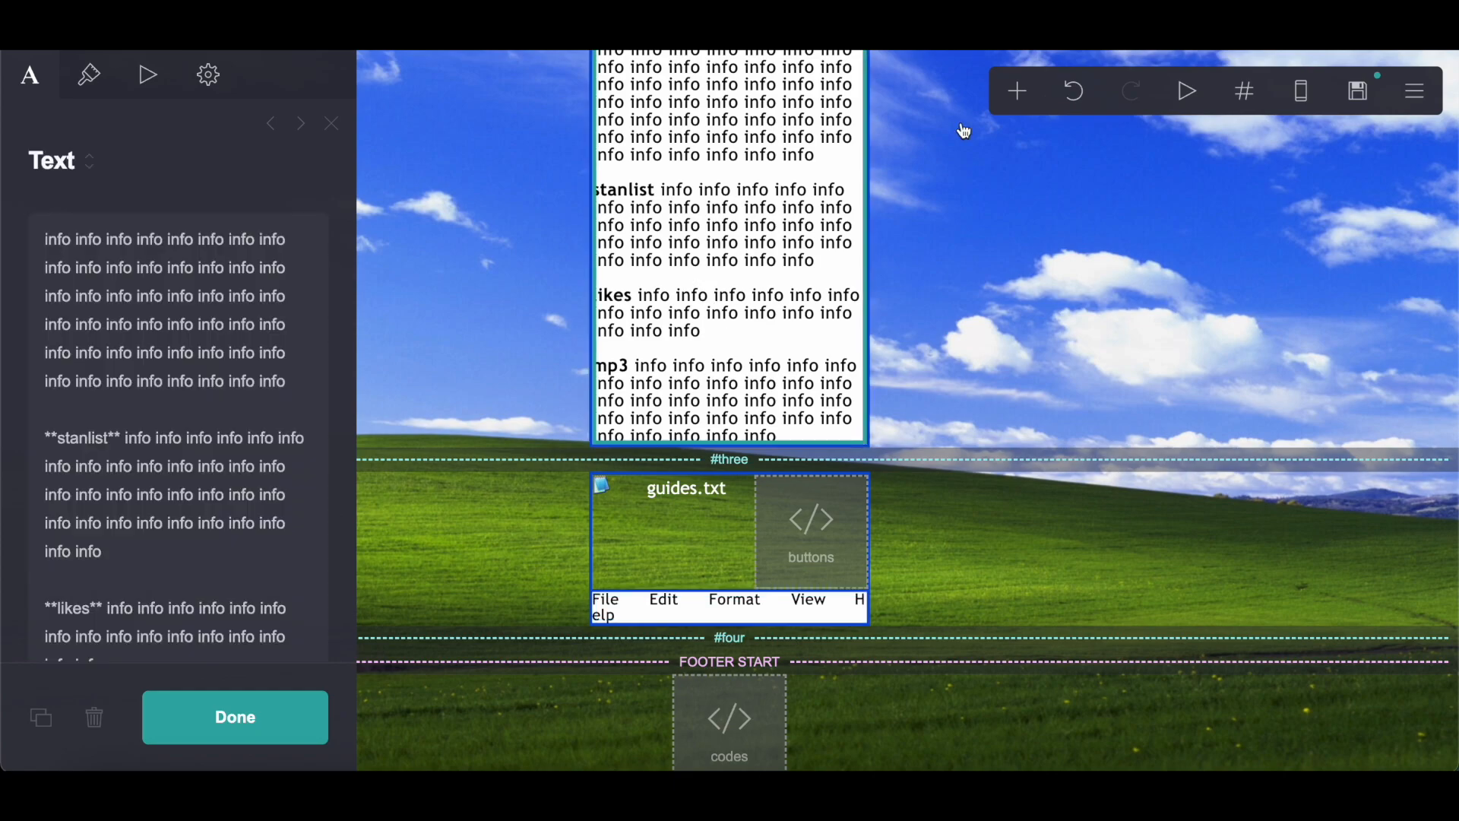
click(1017, 90)
click(783, 176)
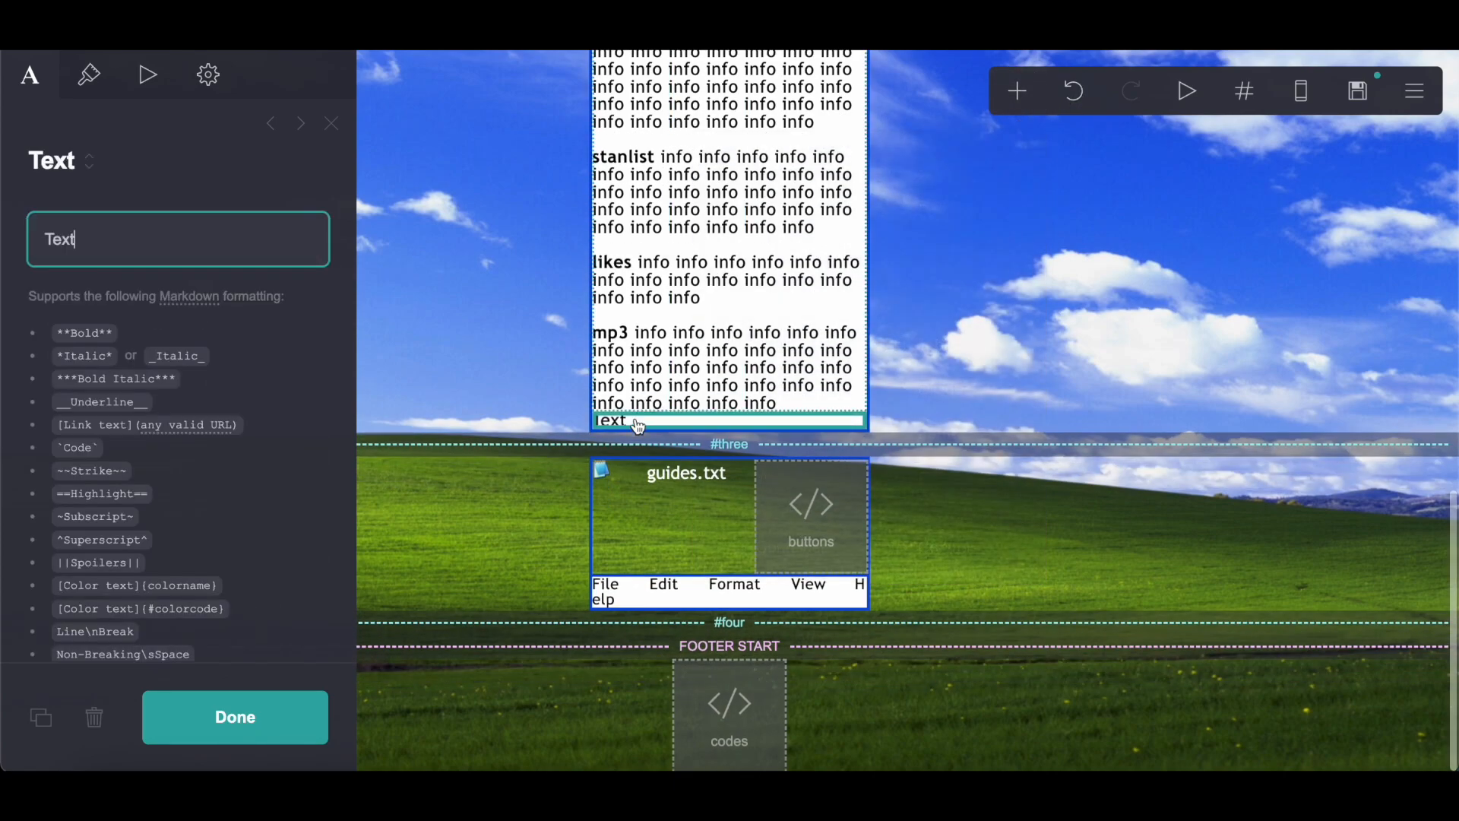
drag(632, 423, 716, 602)
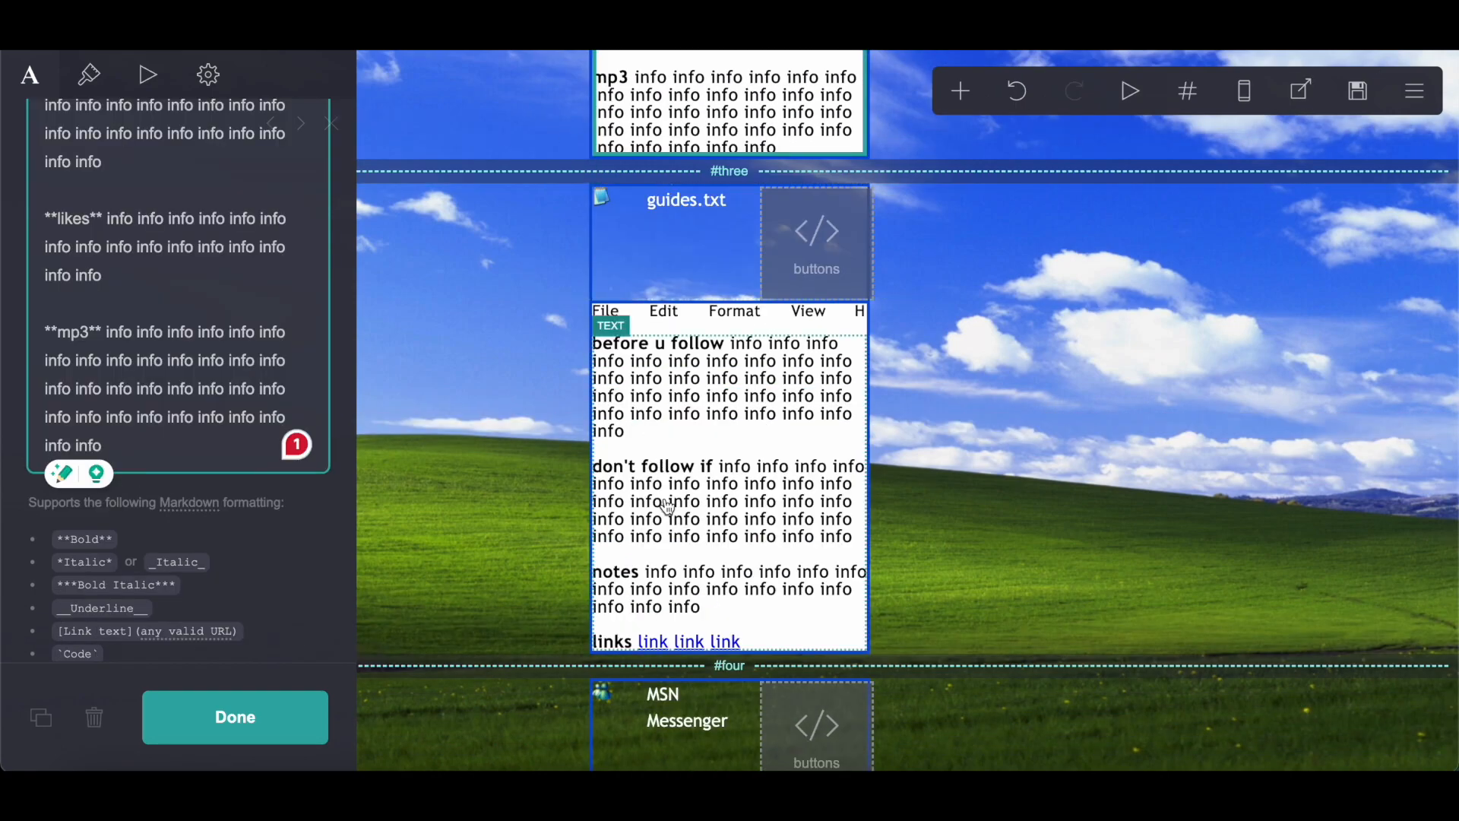
Fill #three's new text element with the before u follow, don't follow if, notes and links text copied from the finished site's tab
click(669, 502)
drag(45, 229, 212, 747)
scroll(147, 285, up, 3)
right_click(146, 288)
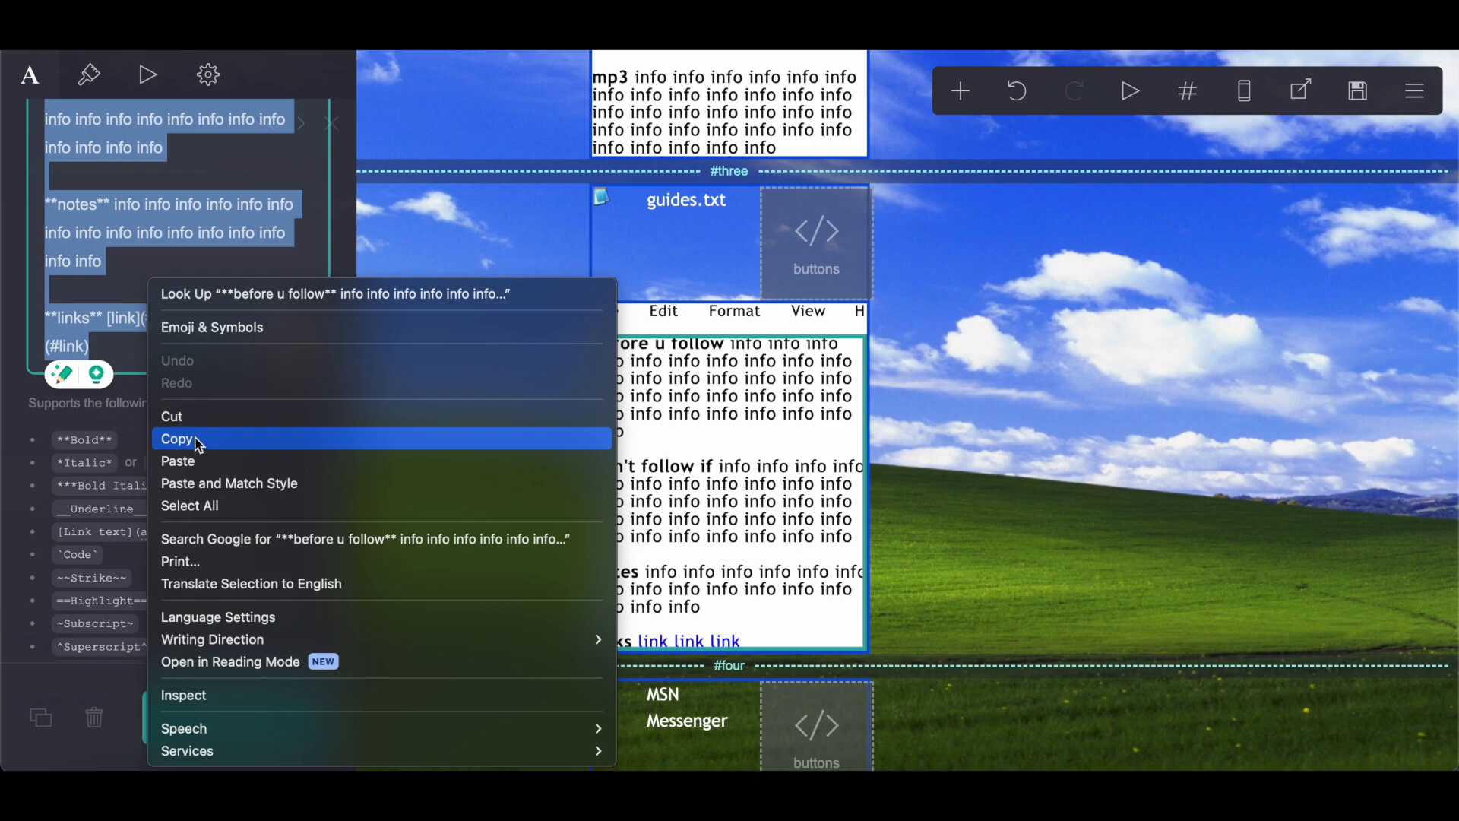
click(196, 418)
click(30, 238)
right_click(147, 236)
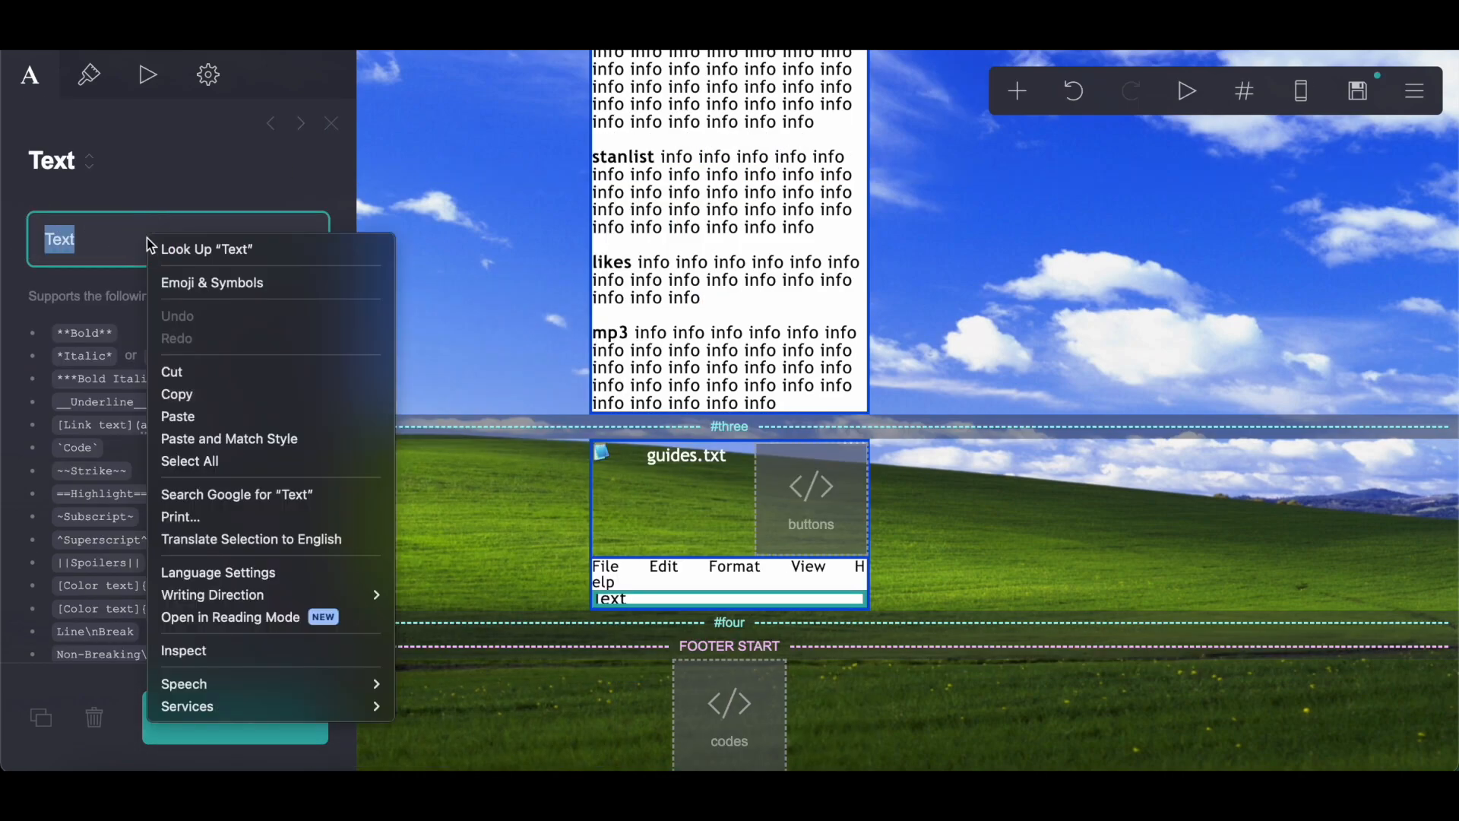
click(171, 418)
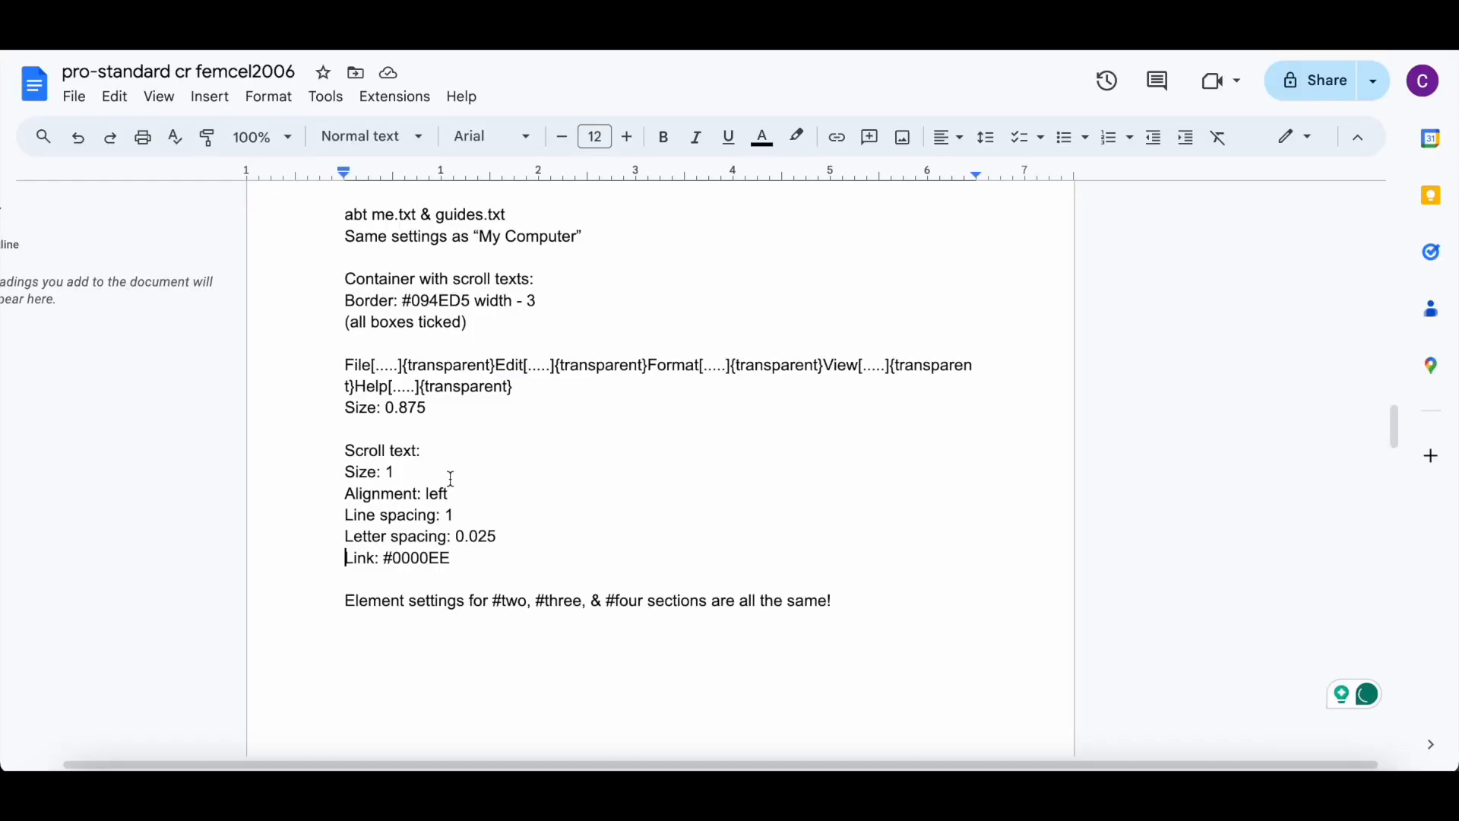
Copy the link color from the Google Docs settings notes and set the #three scroll text's link color to #0000EE
drag(381, 561, 514, 560)
right_click(517, 560)
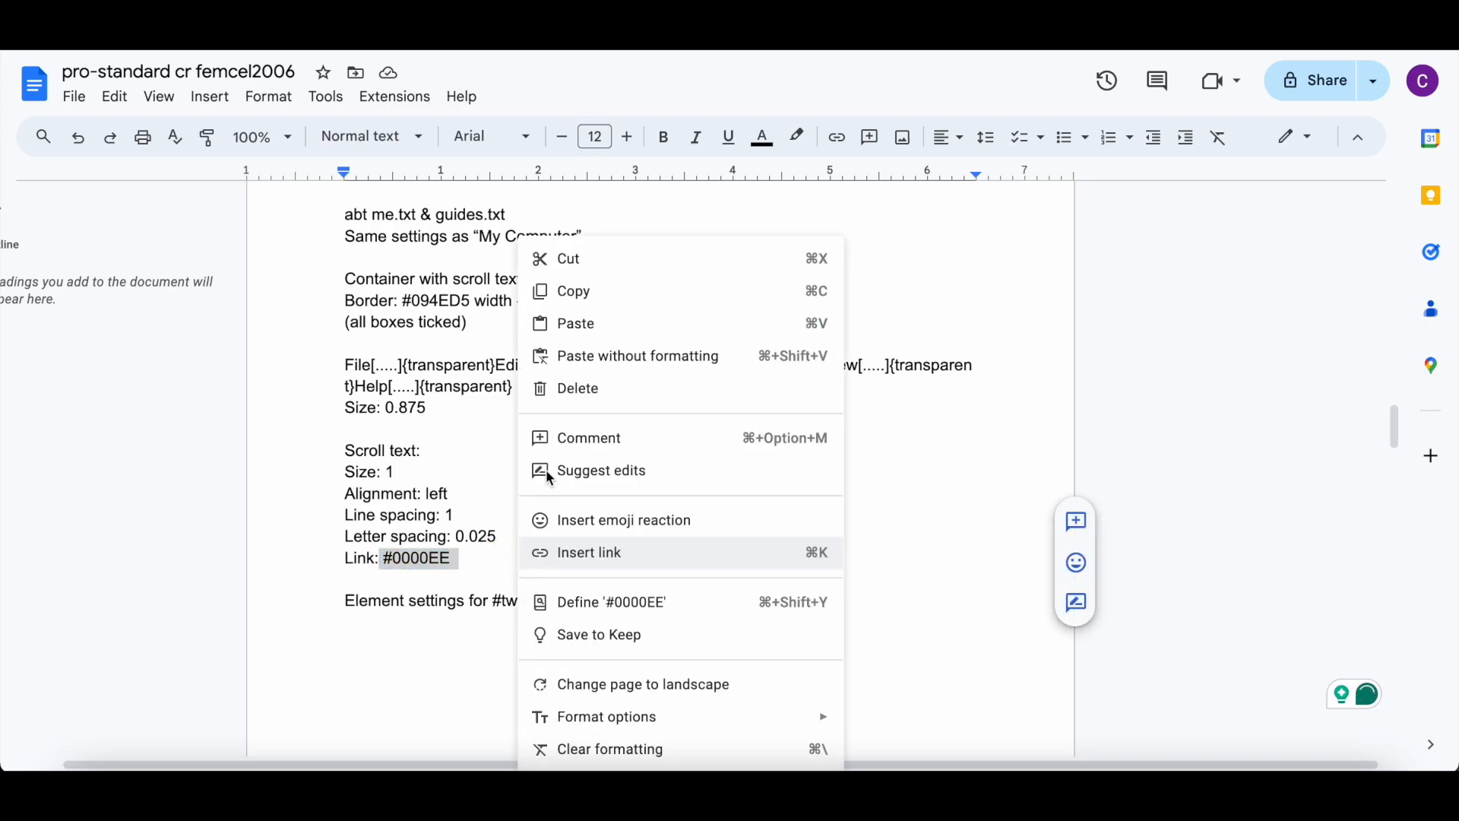
click(612, 303)
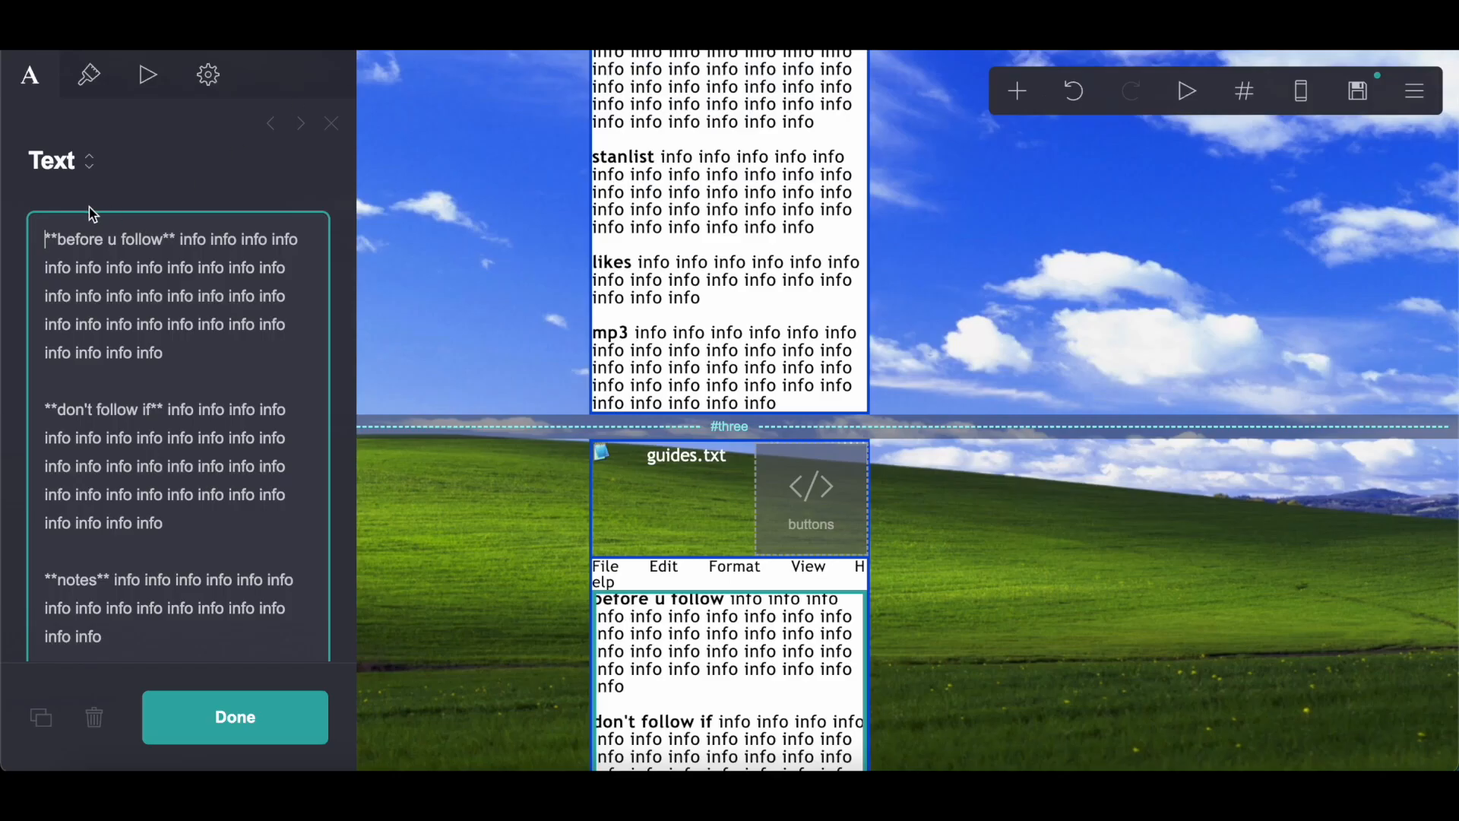
click(98, 91)
click(124, 405)
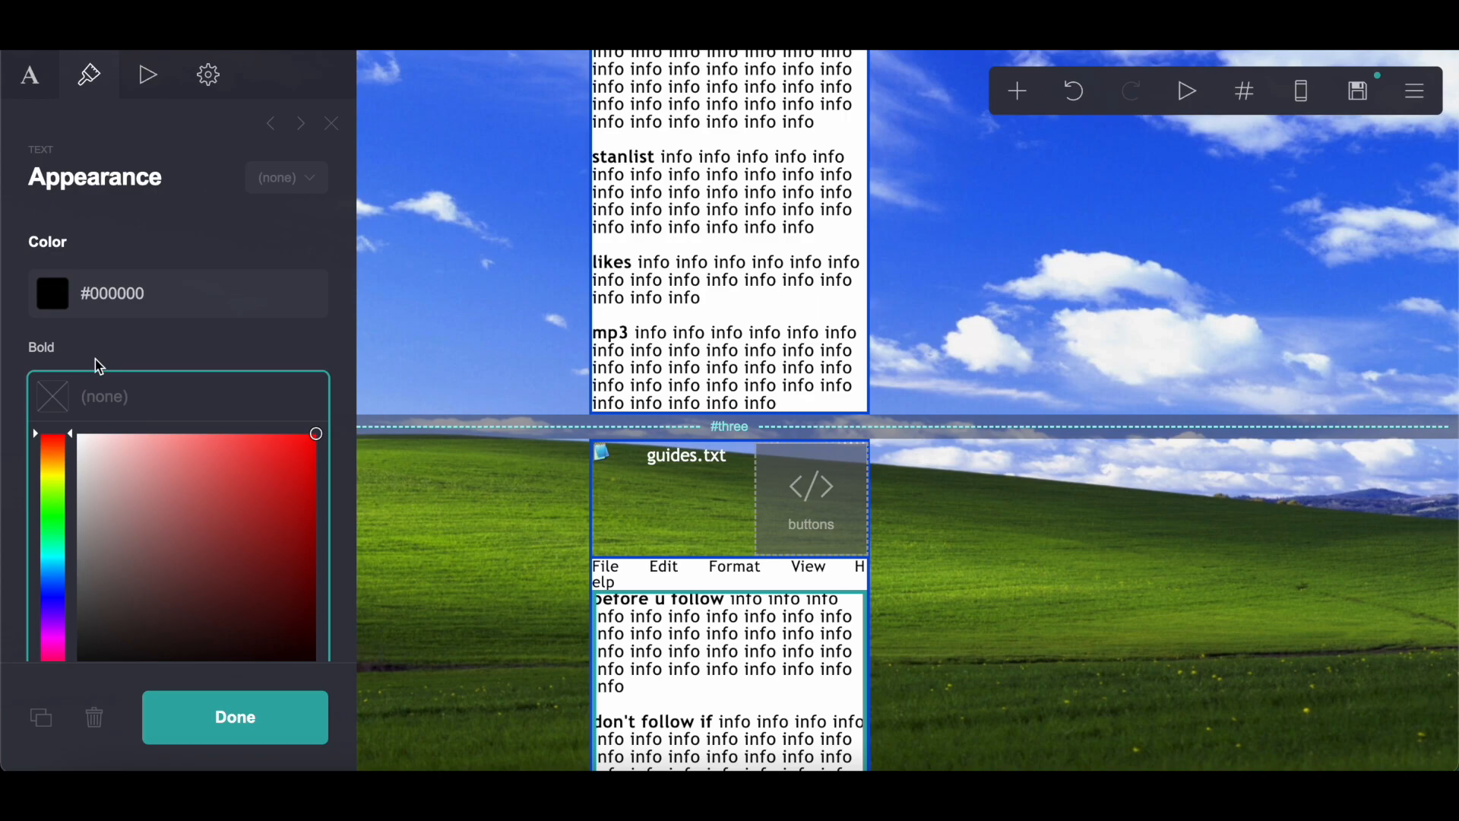
click(96, 395)
click(101, 515)
right_click(101, 515)
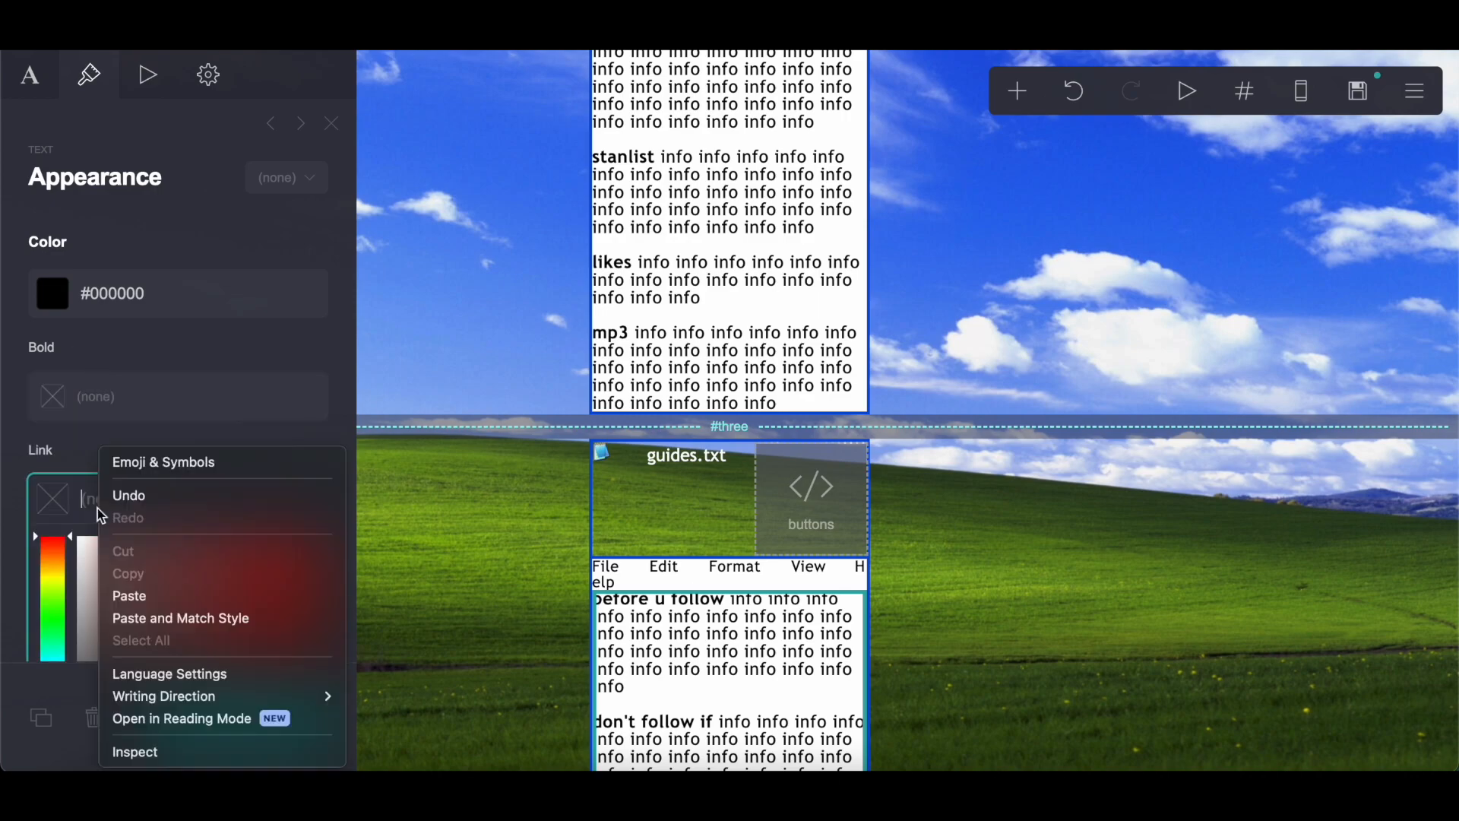
click(156, 596)
click(166, 447)
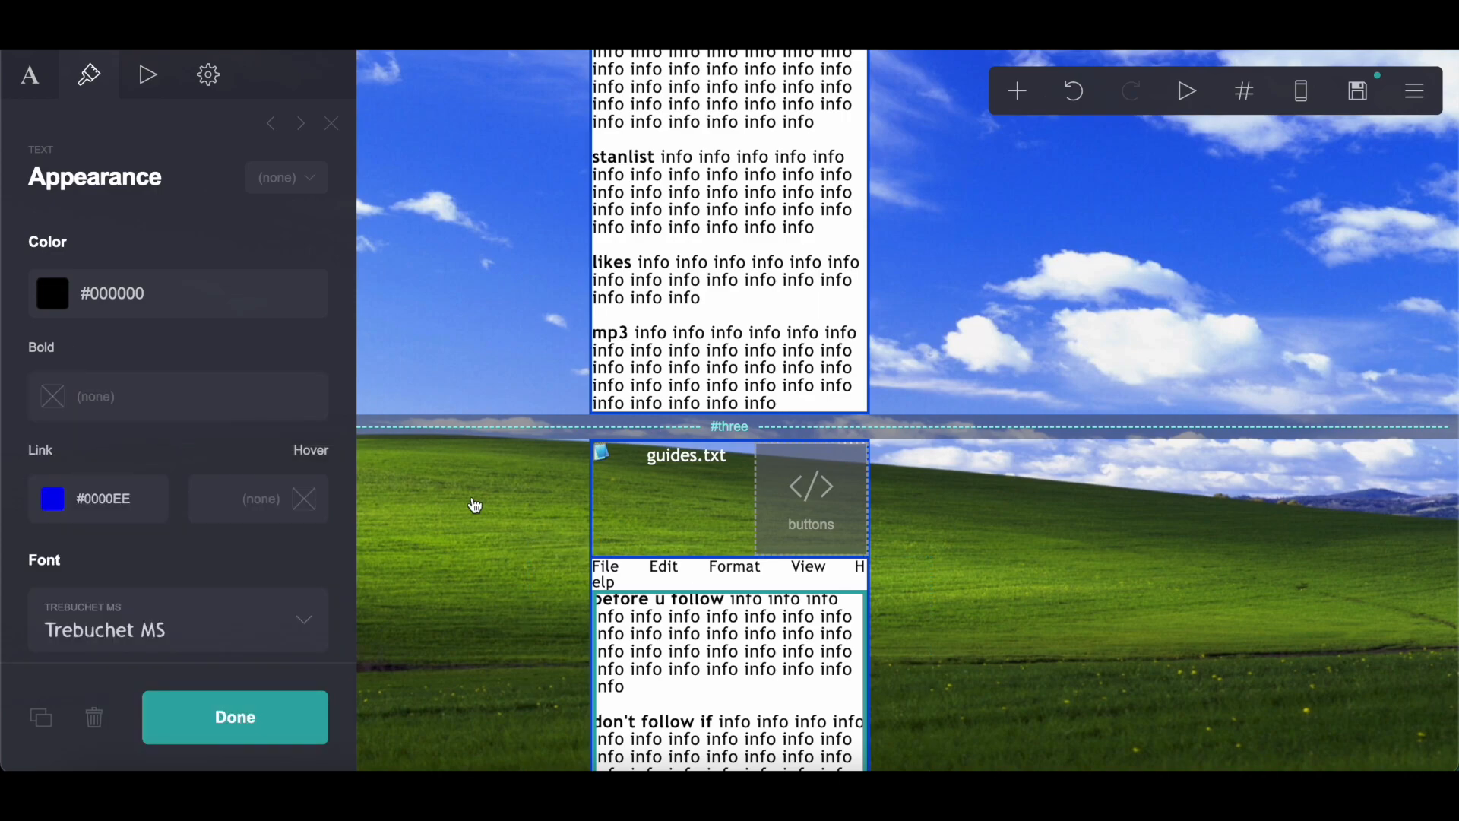
Add a container modelled on #three's title bar to section #four and make it a three-column container
scroll(476, 506, down, 4)
click(596, 289)
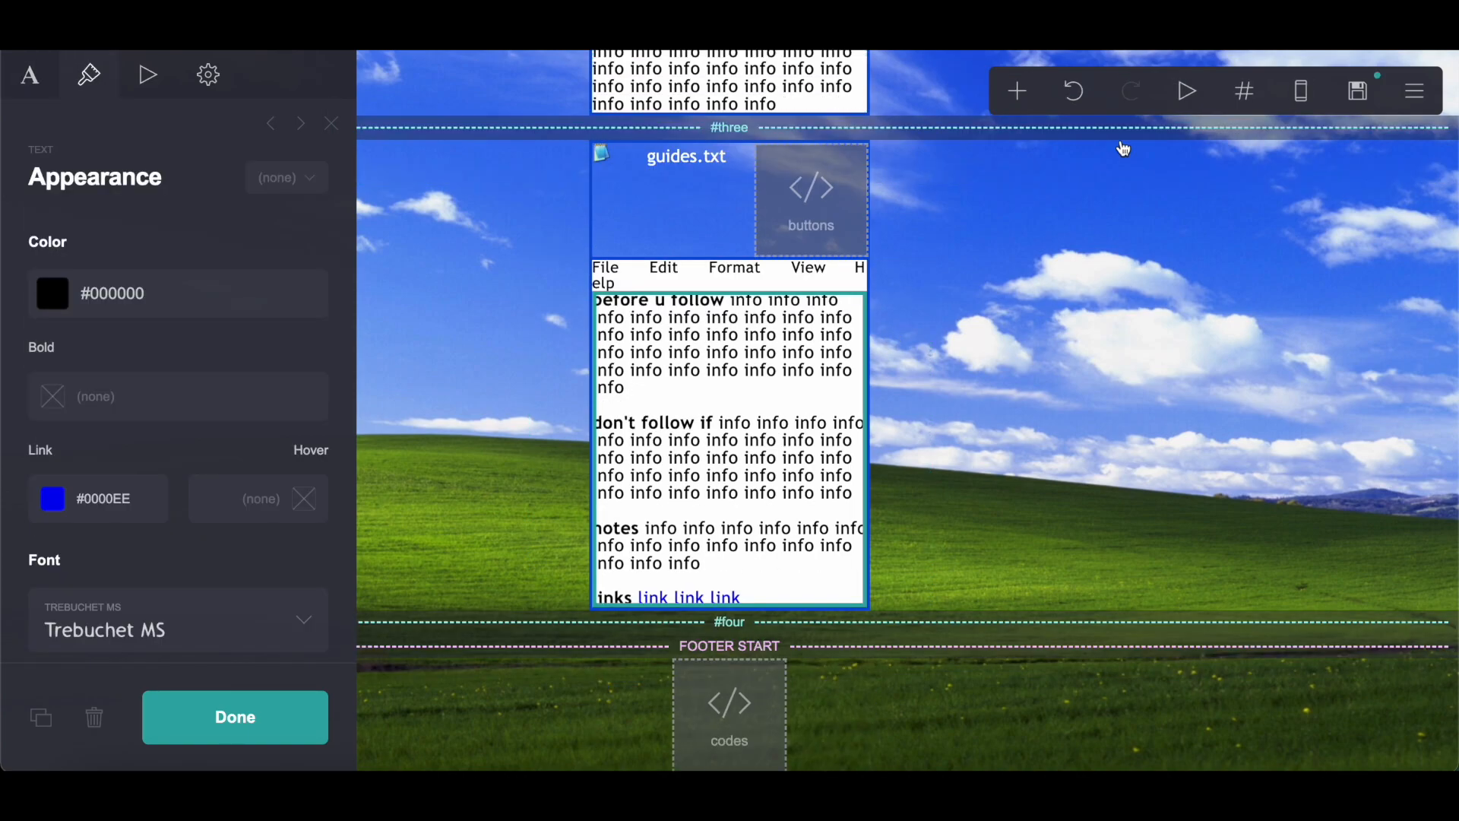
click(915, 195)
click(1018, 91)
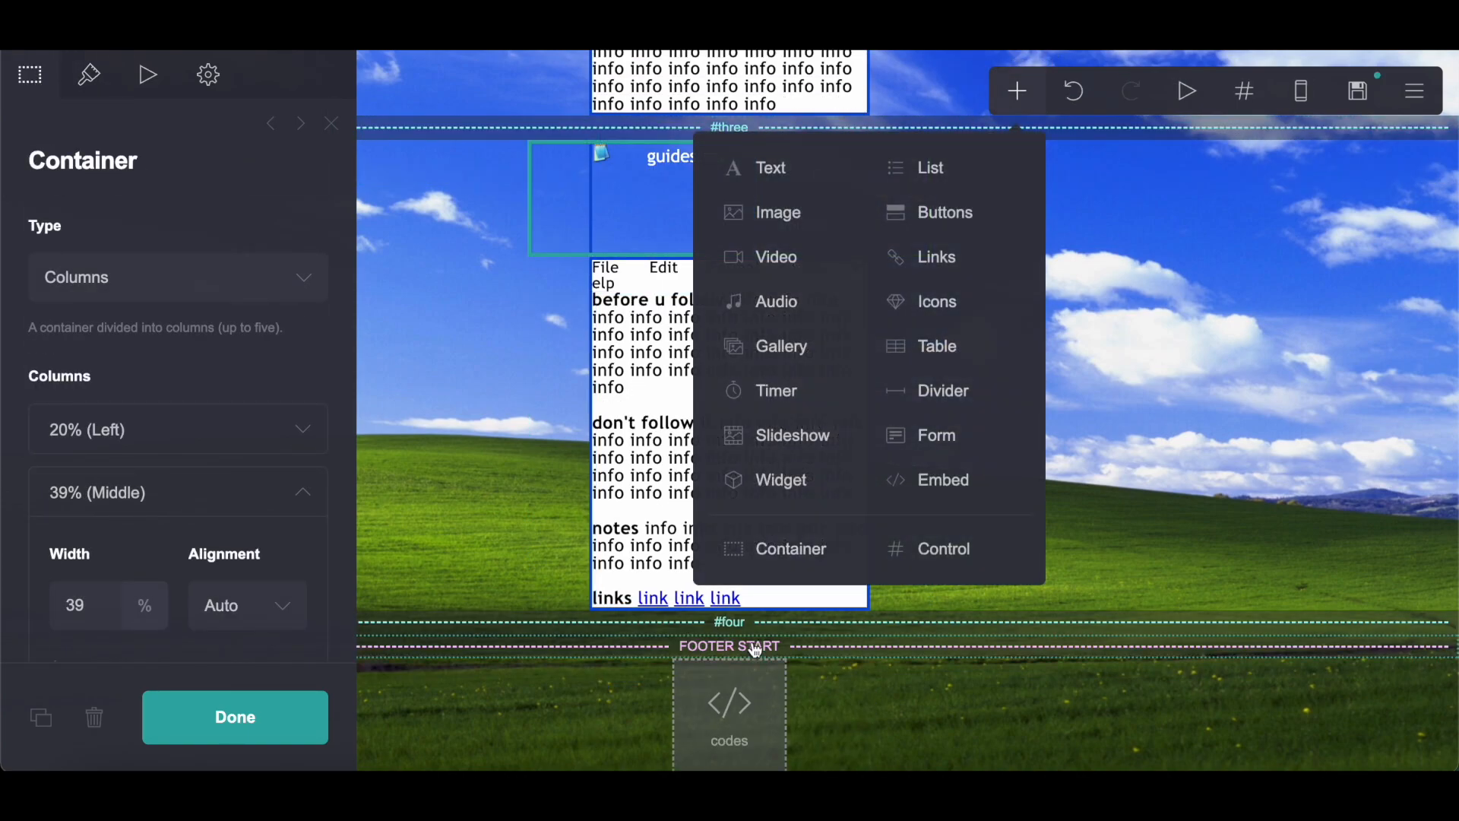
click(787, 569)
drag(706, 407, 818, 636)
click(136, 302)
click(136, 309)
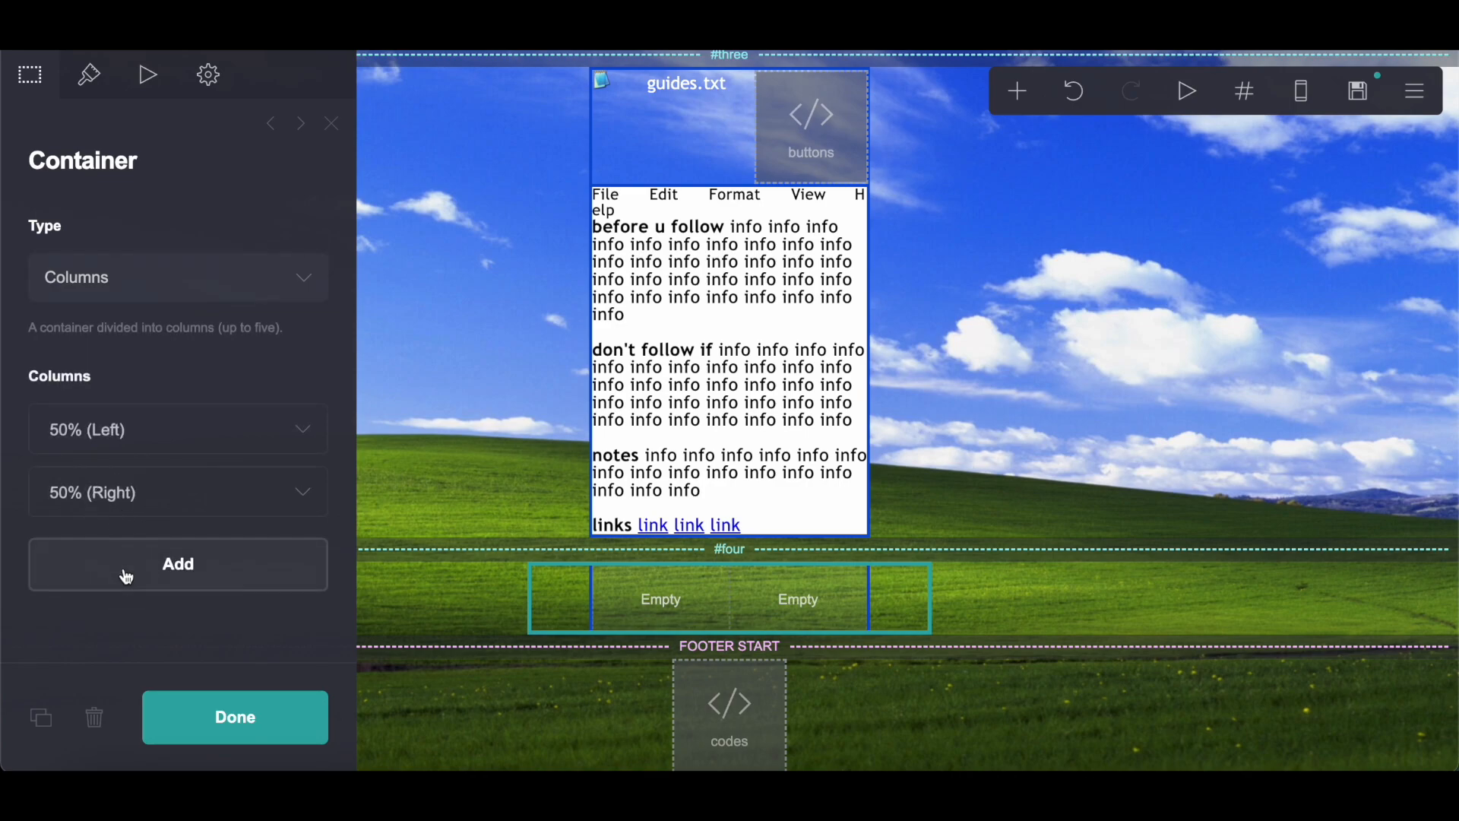
click(127, 577)
Set the #four container's left column width to 20% and its middle column width to 39%
click(130, 427)
double_click(93, 544)
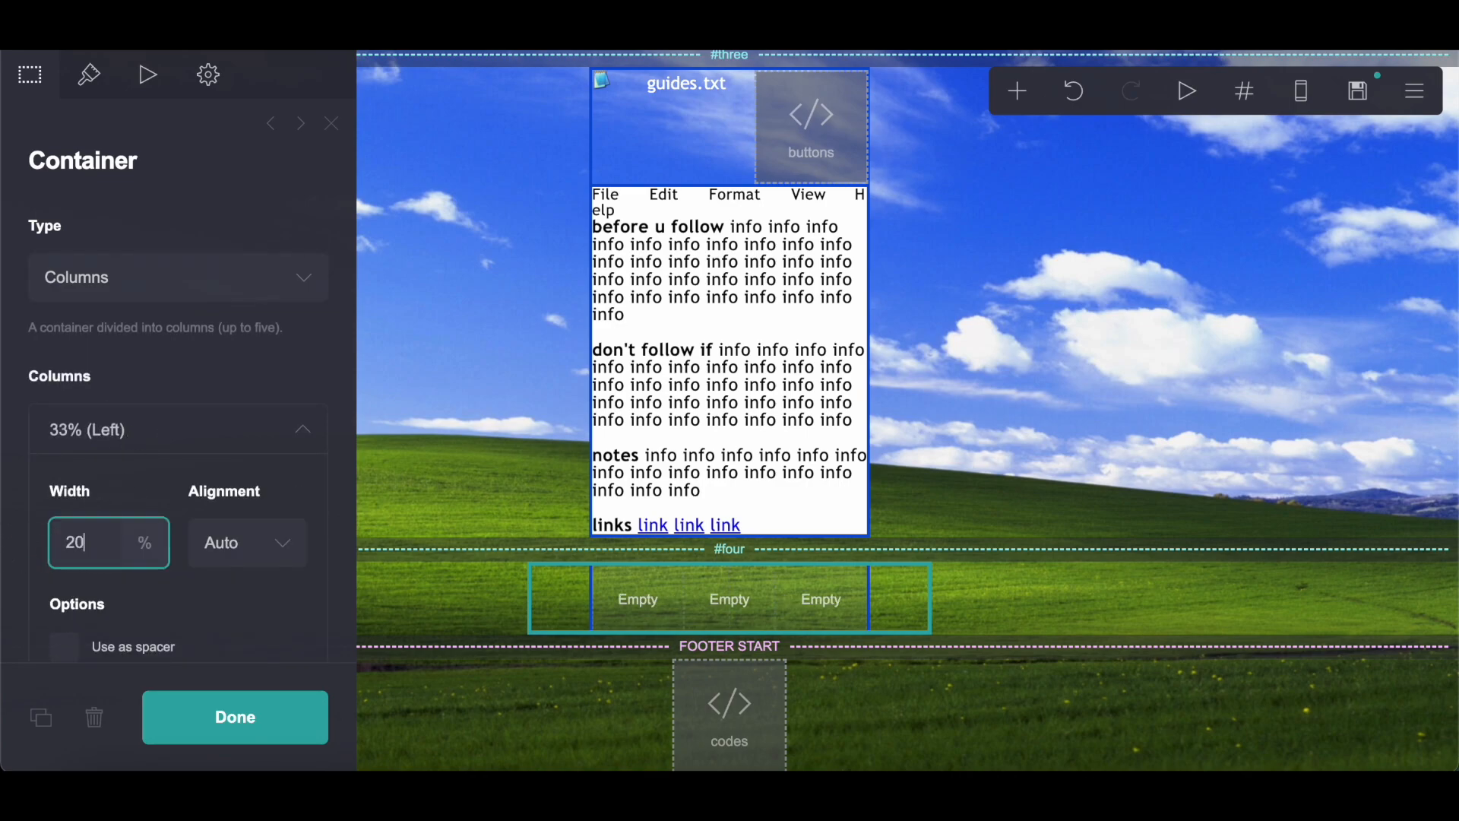
text(20)
click(130, 430)
click(112, 514)
drag(93, 605, 12, 598)
text(39)
click(108, 439)
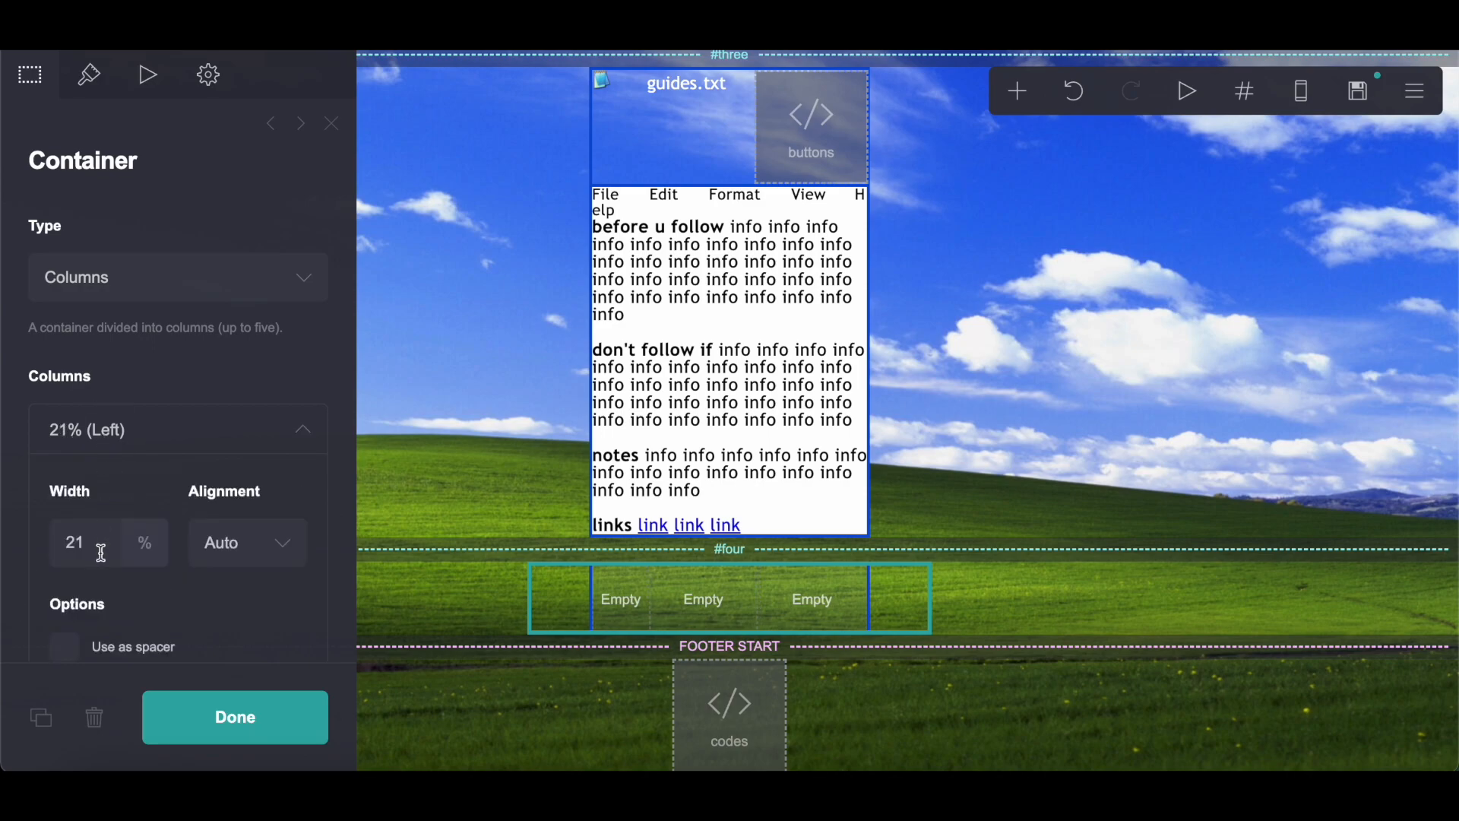
click(142, 433)
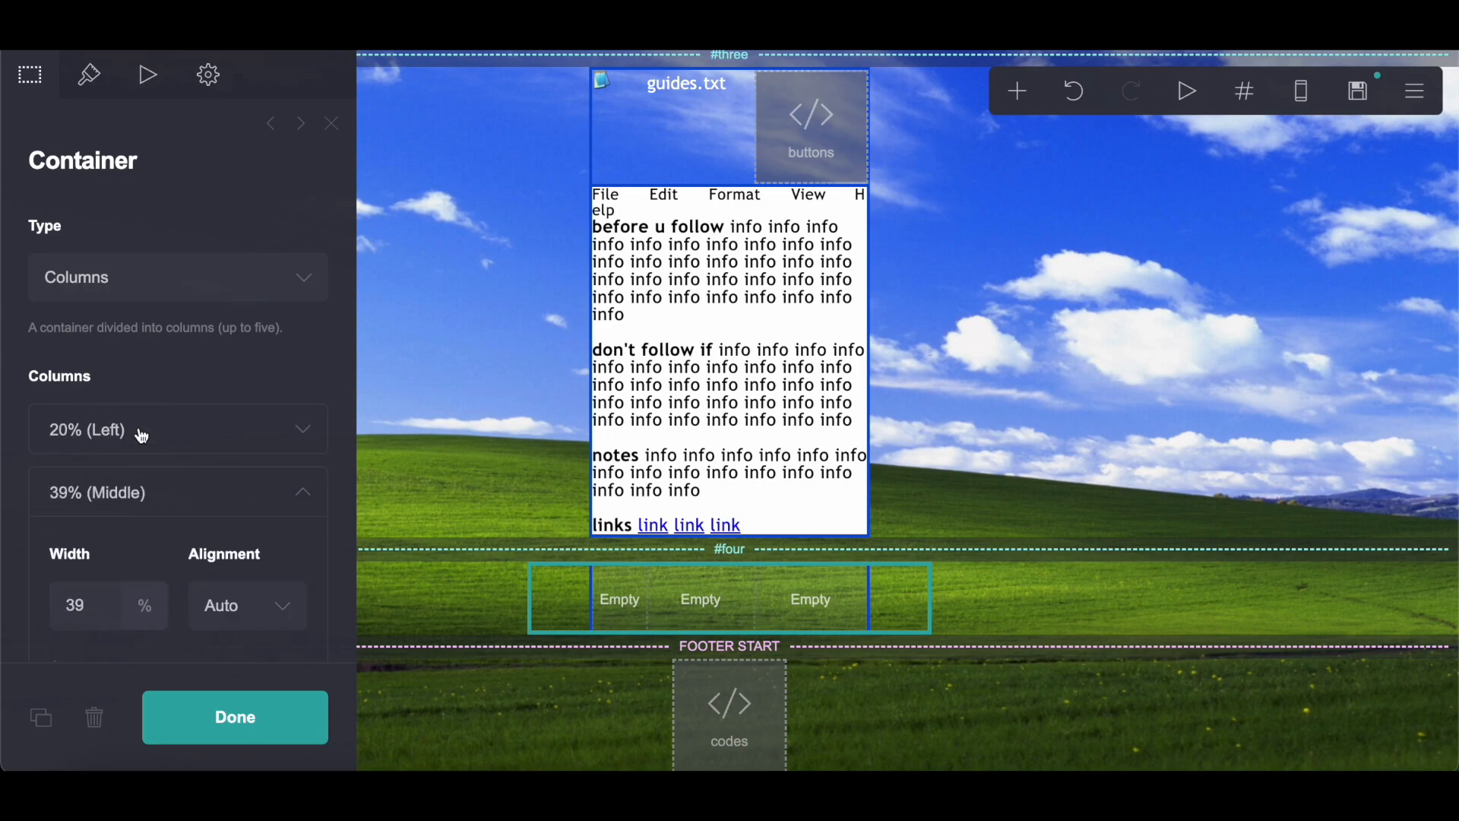
Add an image to the left column of the #four container and upload the messenger icon 9c7543aa.png
click(1018, 91)
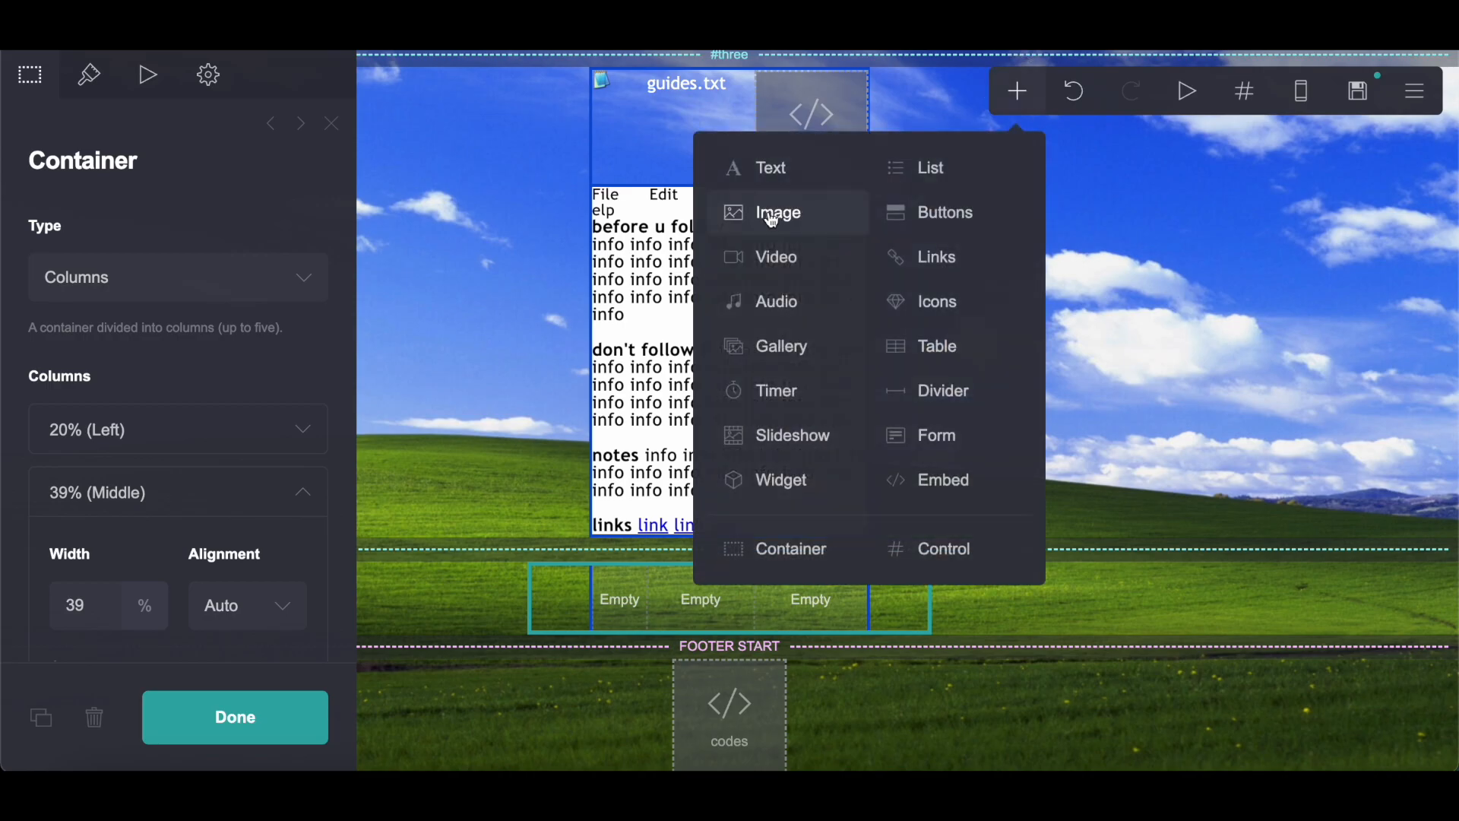
click(769, 213)
click(173, 253)
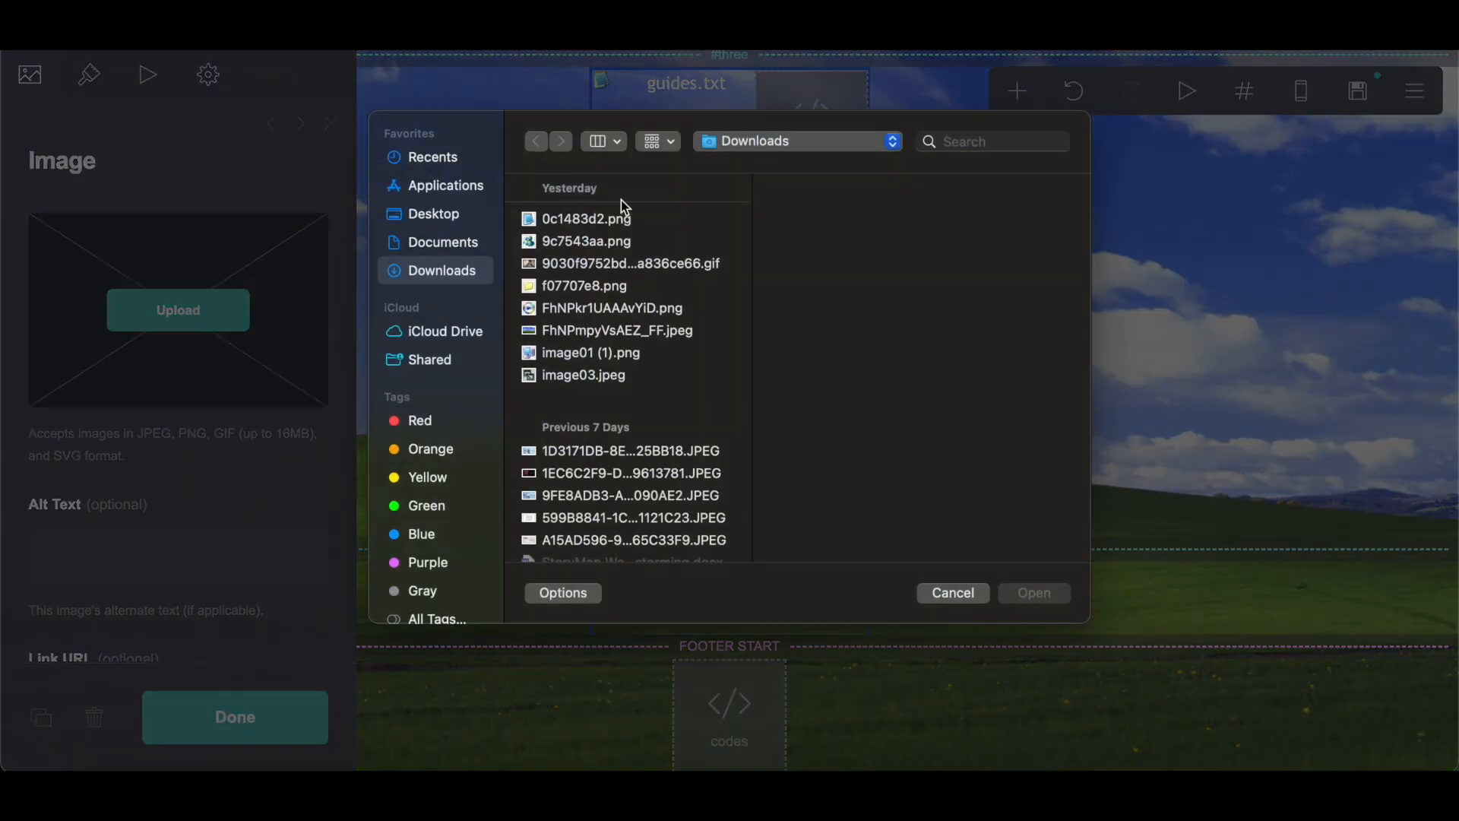
click(609, 243)
click(1035, 594)
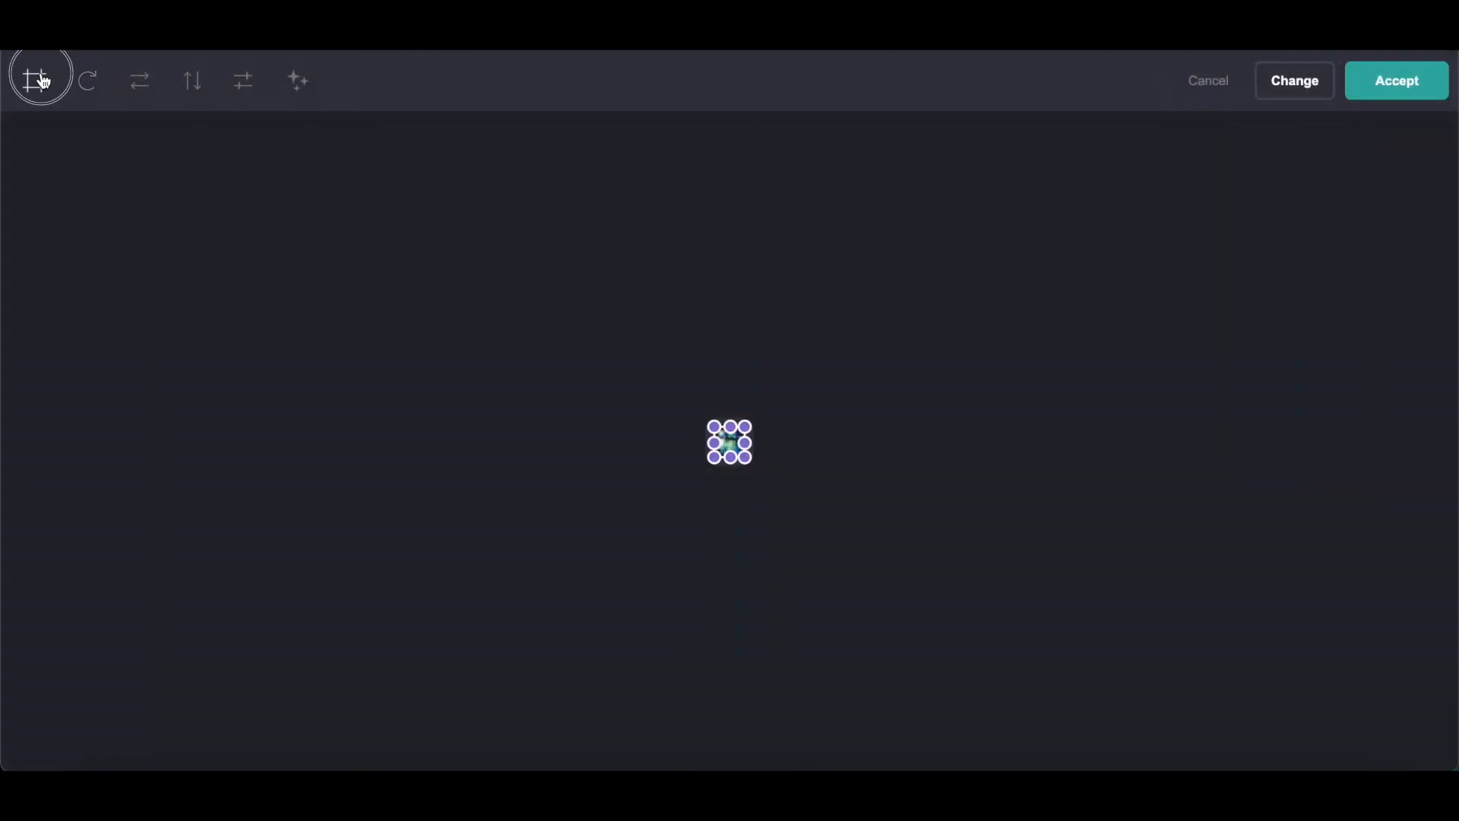
click(1392, 95)
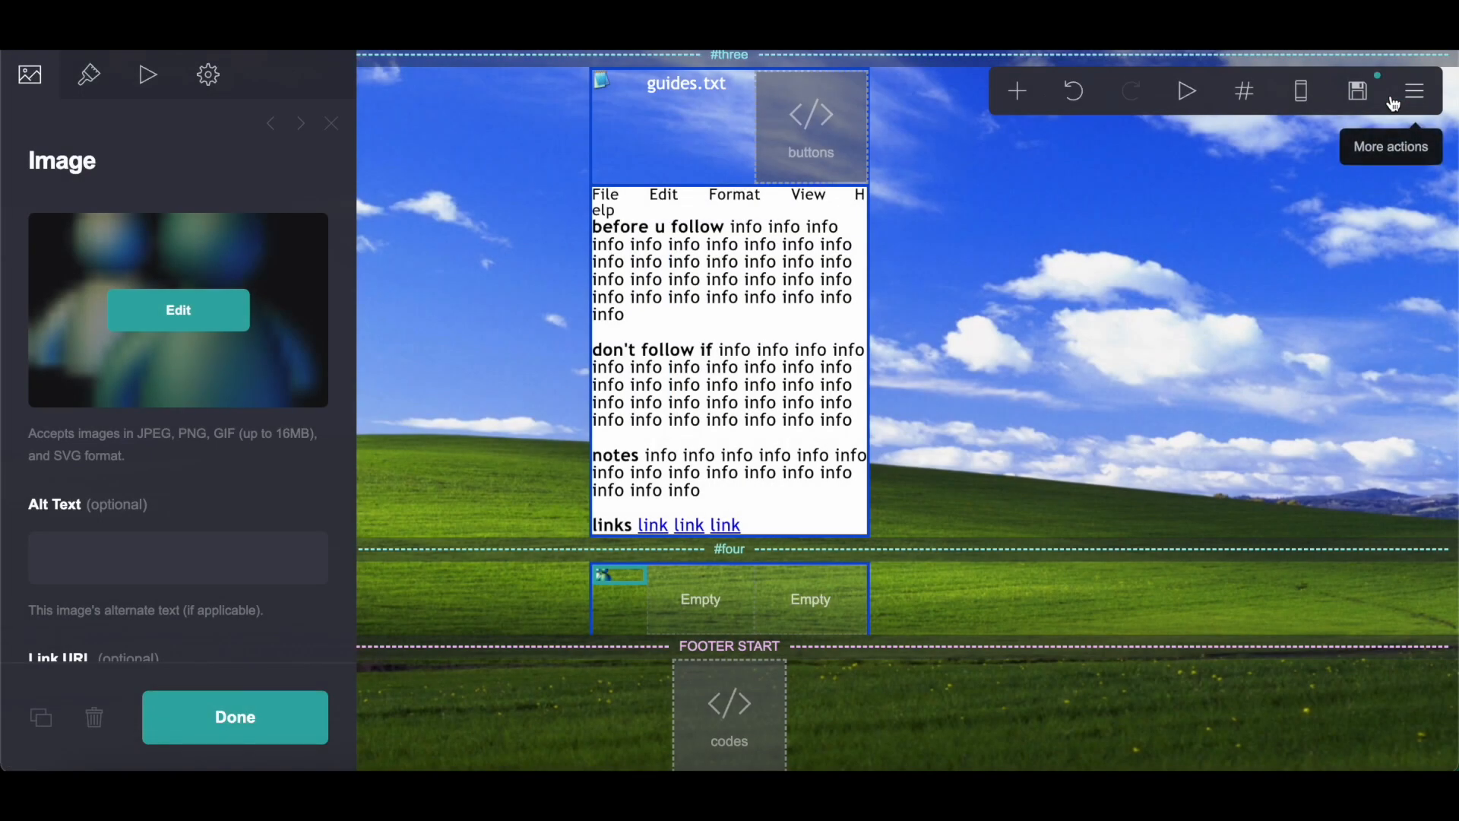
Add a text element modelled on the guides.txt title and place it in the middle column of the #four container
click(714, 93)
click(1022, 97)
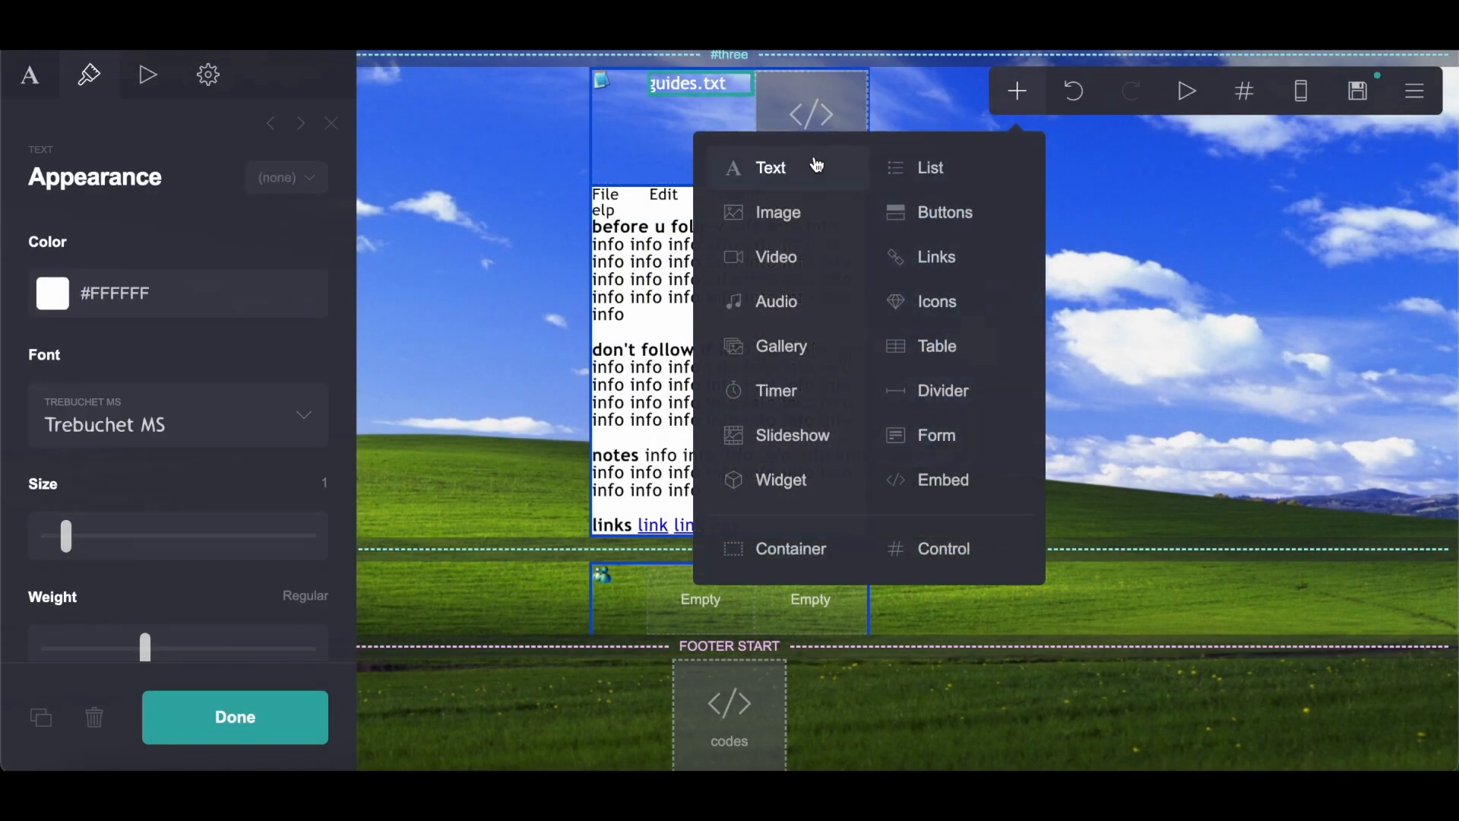
click(814, 161)
scroll(729, 342, up, 5)
scroll(667, 434, down, 4)
drag(668, 171, 688, 639)
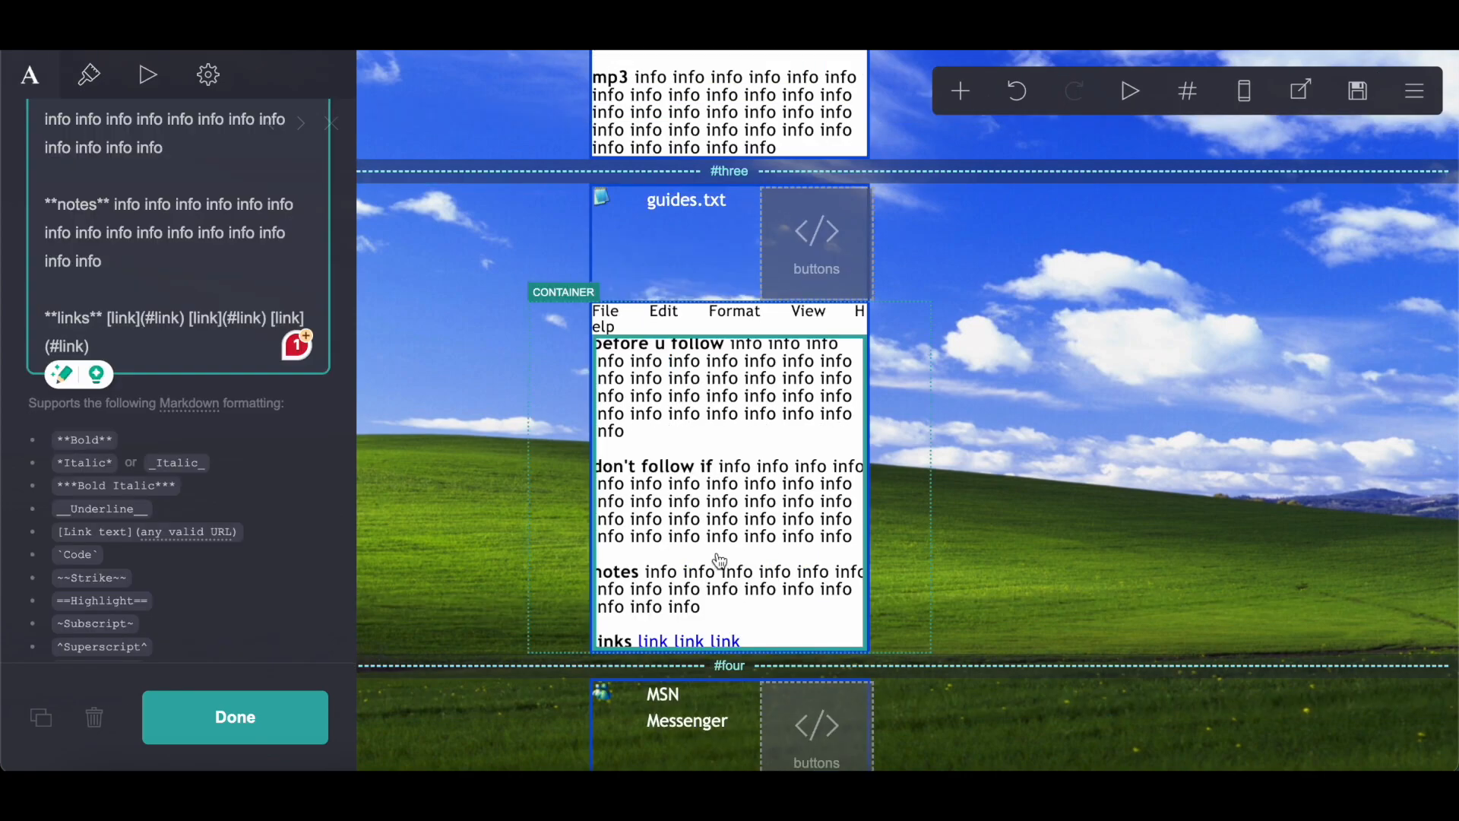
Copy the MSN Messenger title from the finished site's tab and use it as #four's title text
click(27, 228)
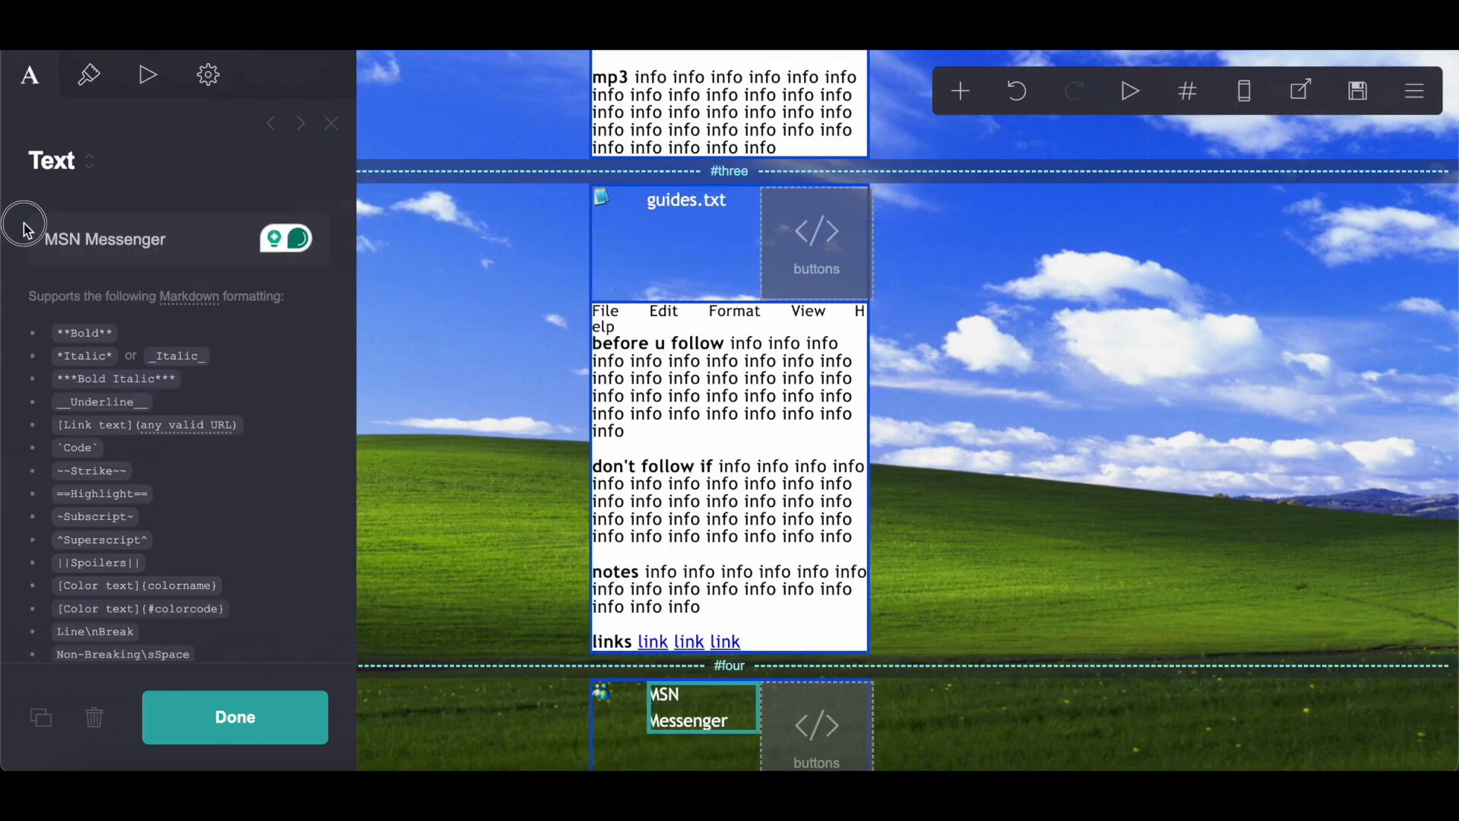
click(200, 235)
right_click(153, 220)
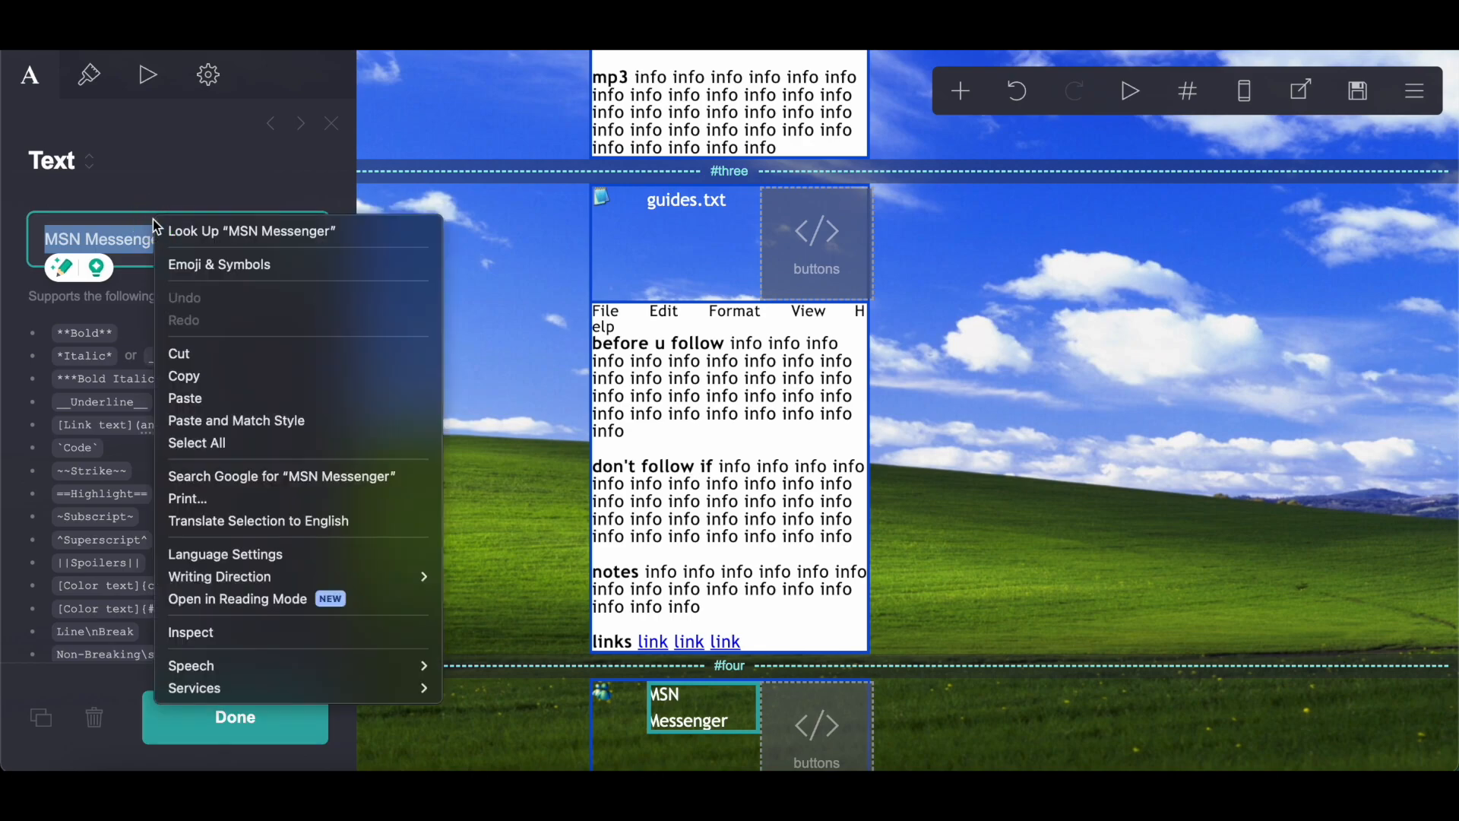
click(204, 377)
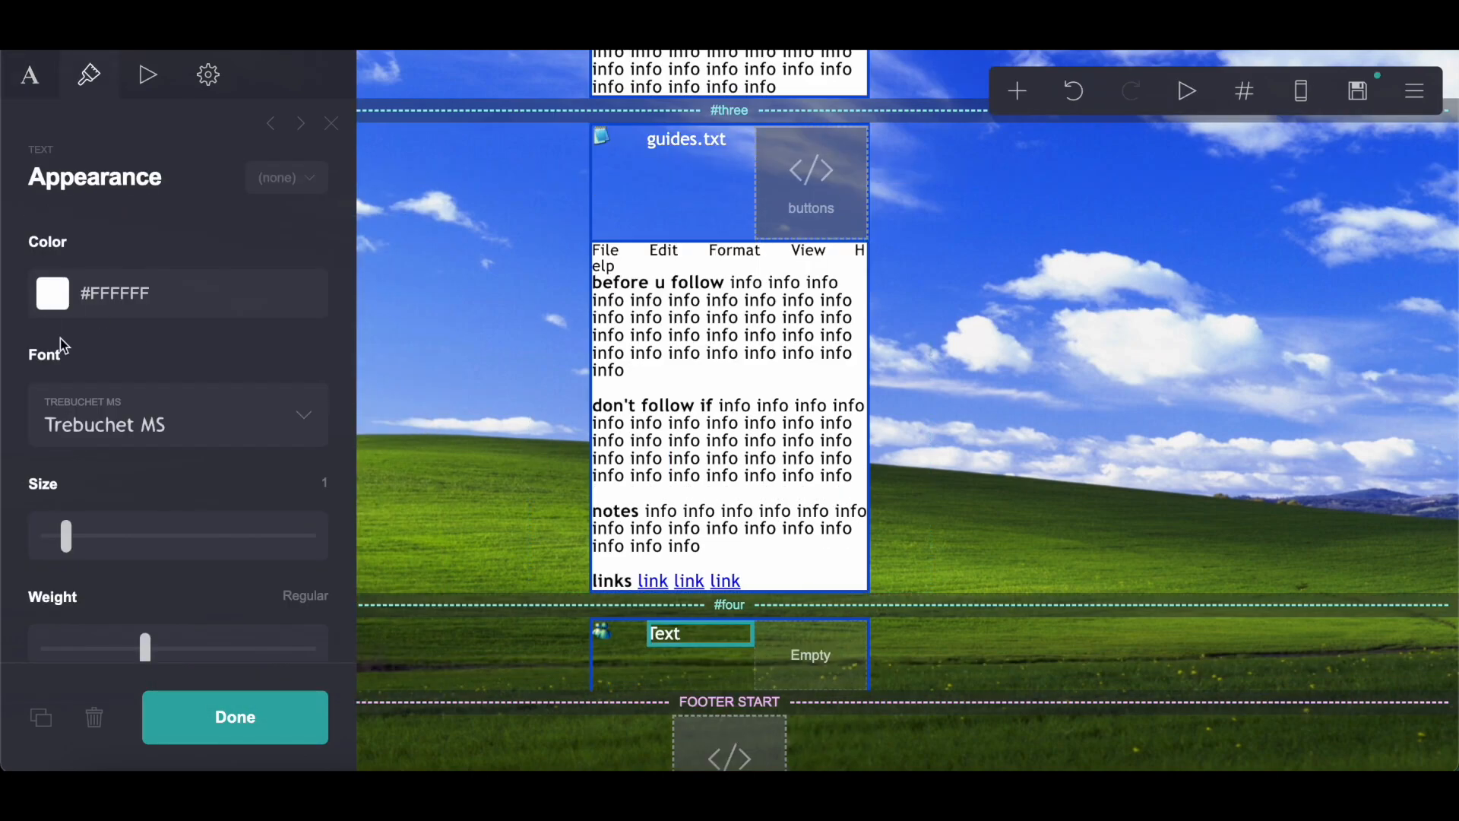
click(30, 74)
click(107, 241)
right_click(110, 240)
click(171, 420)
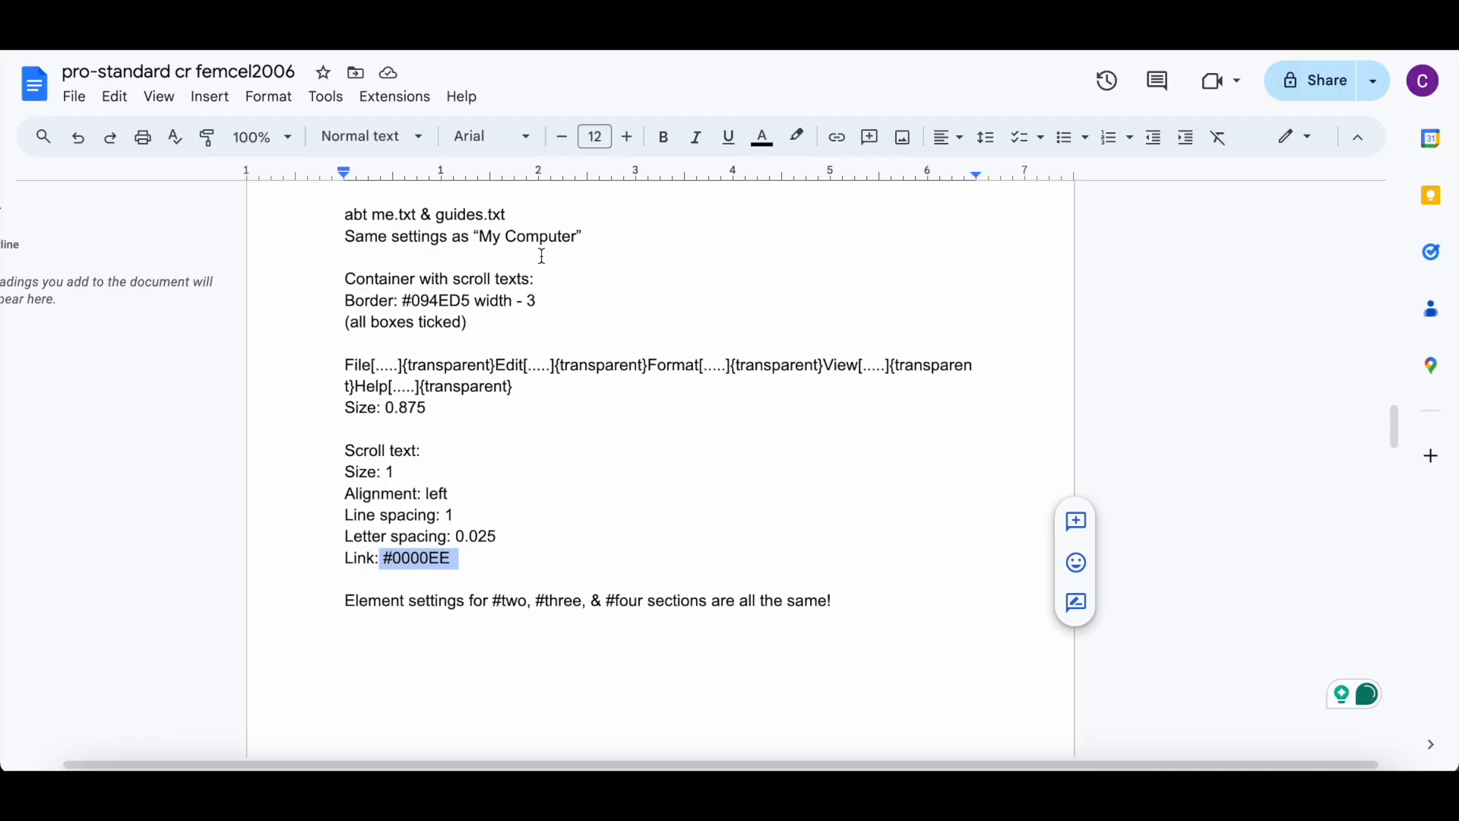
In the Google Docs settings notes, append "& MSN Messenger" to the "abt me.txt & guides.txt" line
scroll(542, 256, up, 2)
click(531, 358)
text(& guides.txt &)
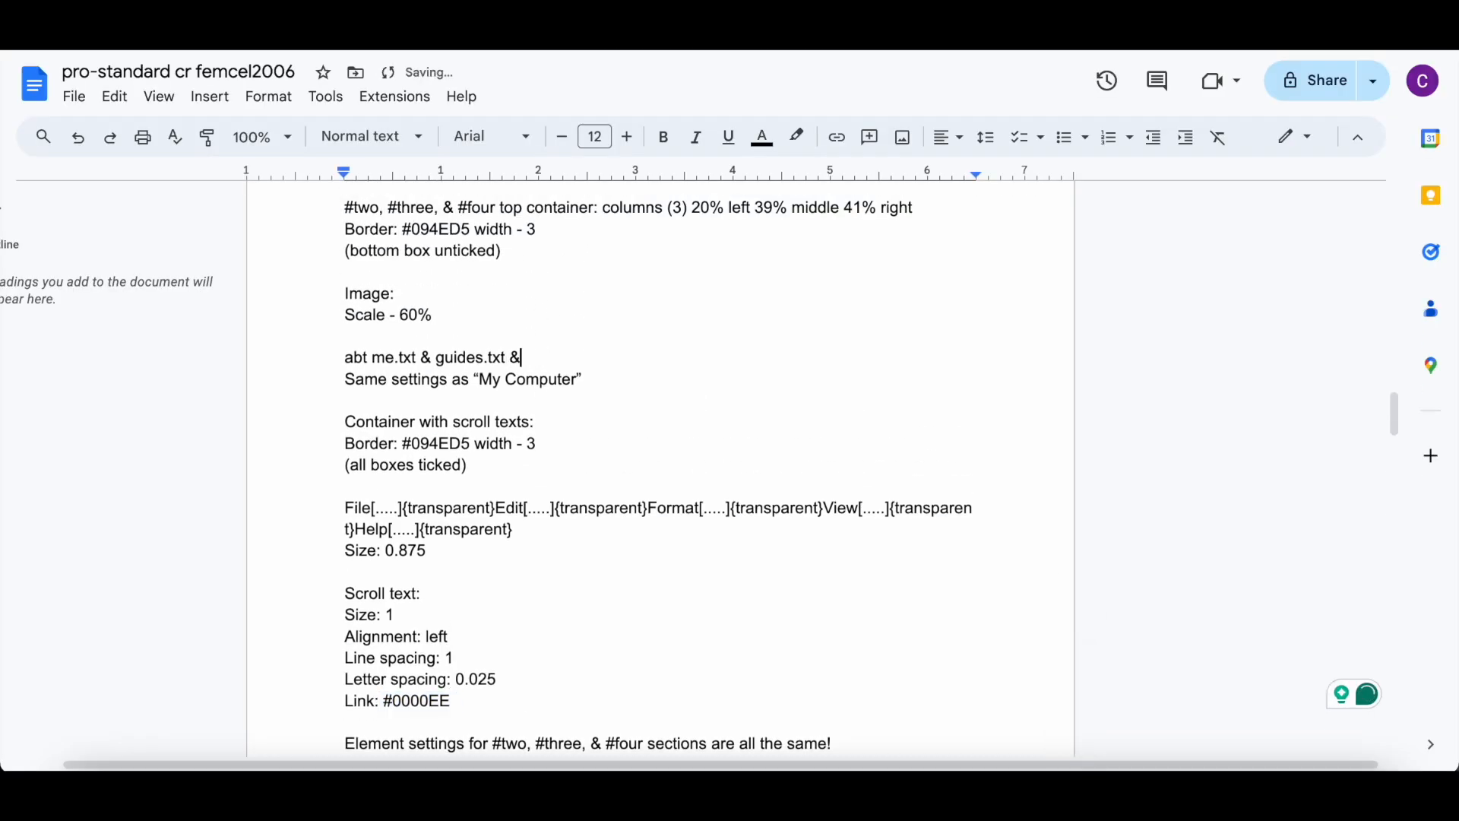
right_click(564, 357)
click(641, 472)
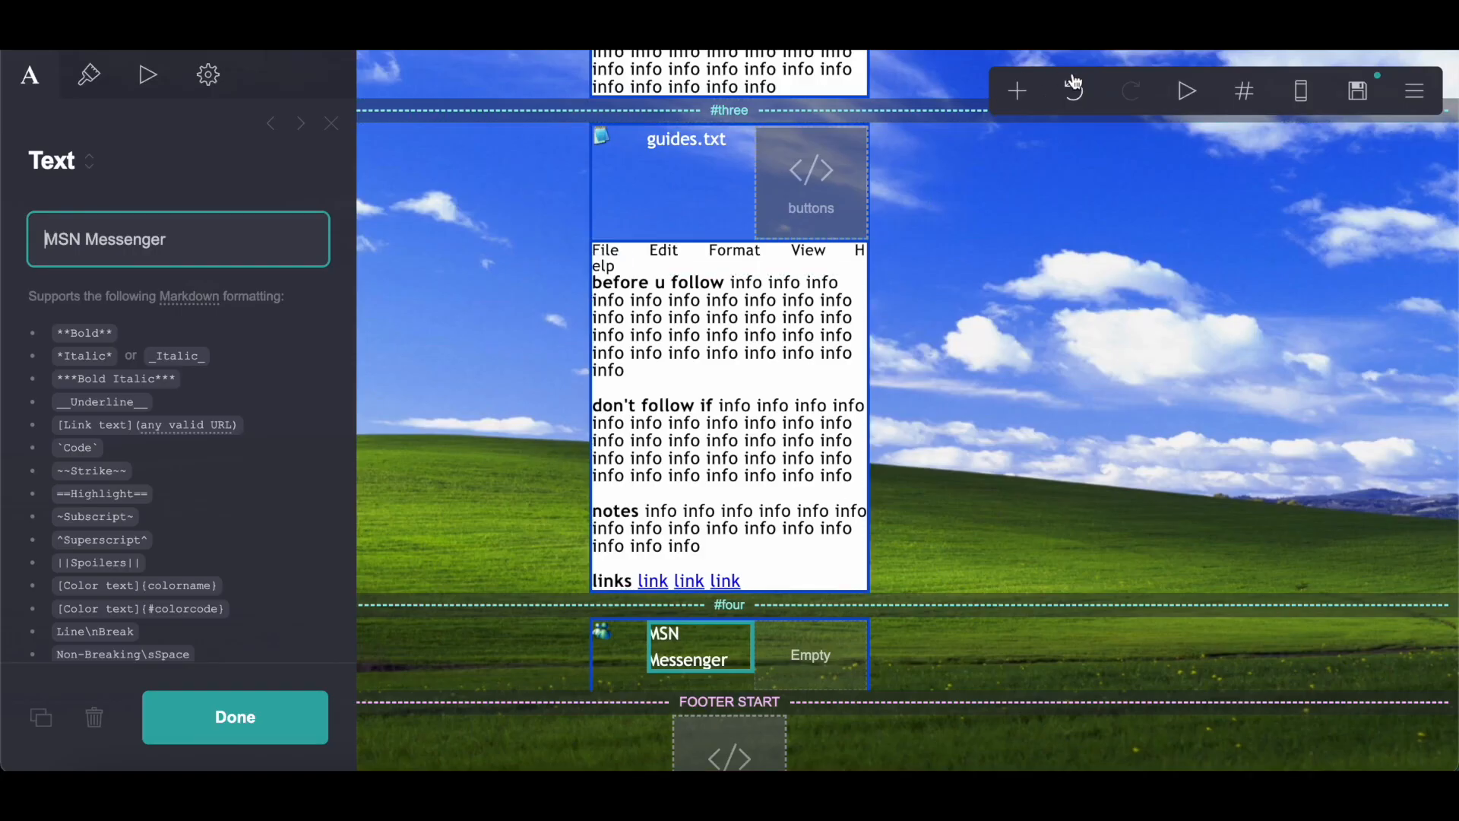
Add a code embed labelled buttons to the empty third column of #four's title bar container
click(1016, 90)
click(945, 479)
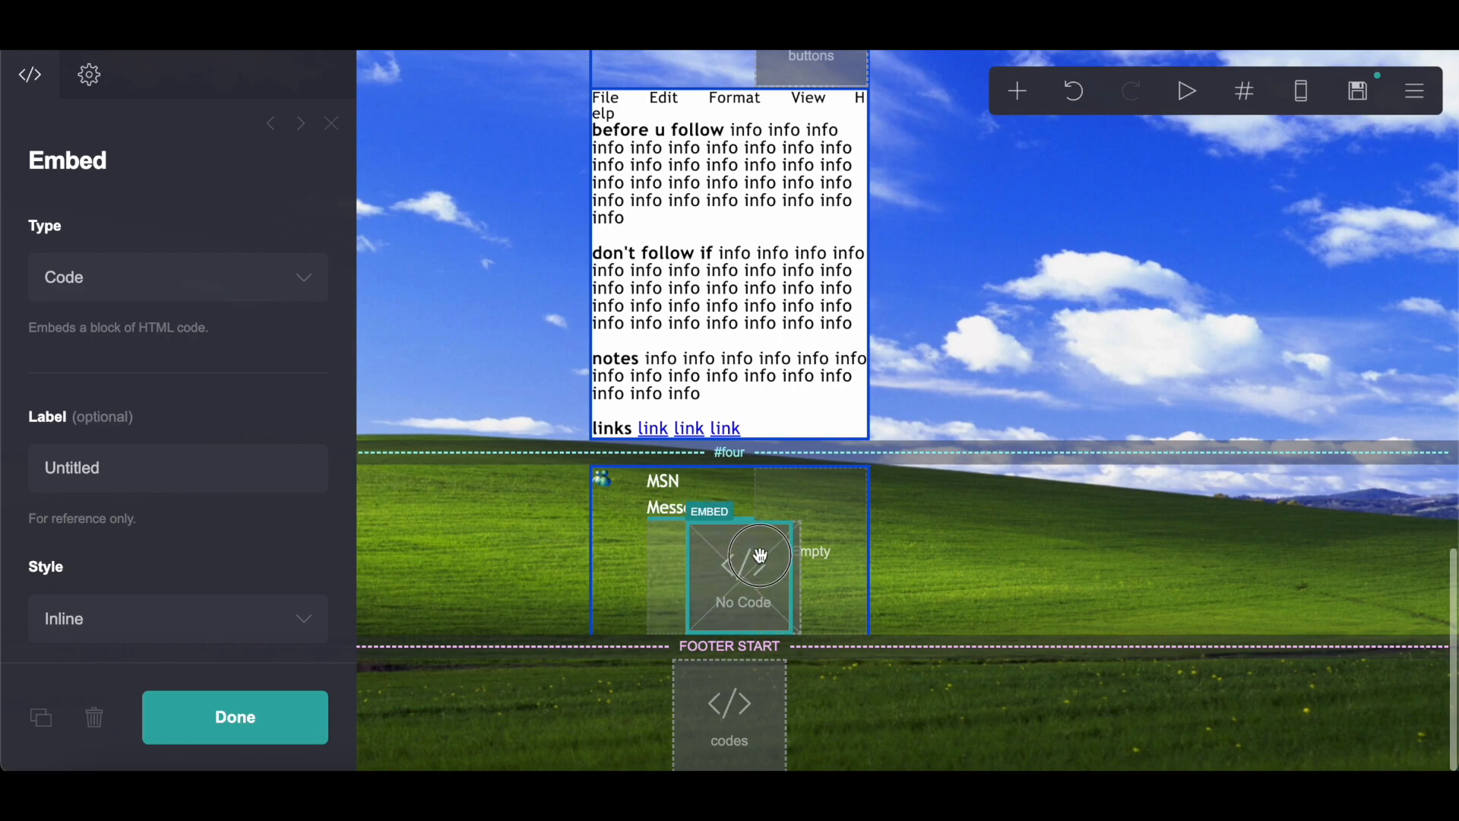
drag(736, 554, 806, 567)
drag(124, 475, 5, 464)
text(buttons)
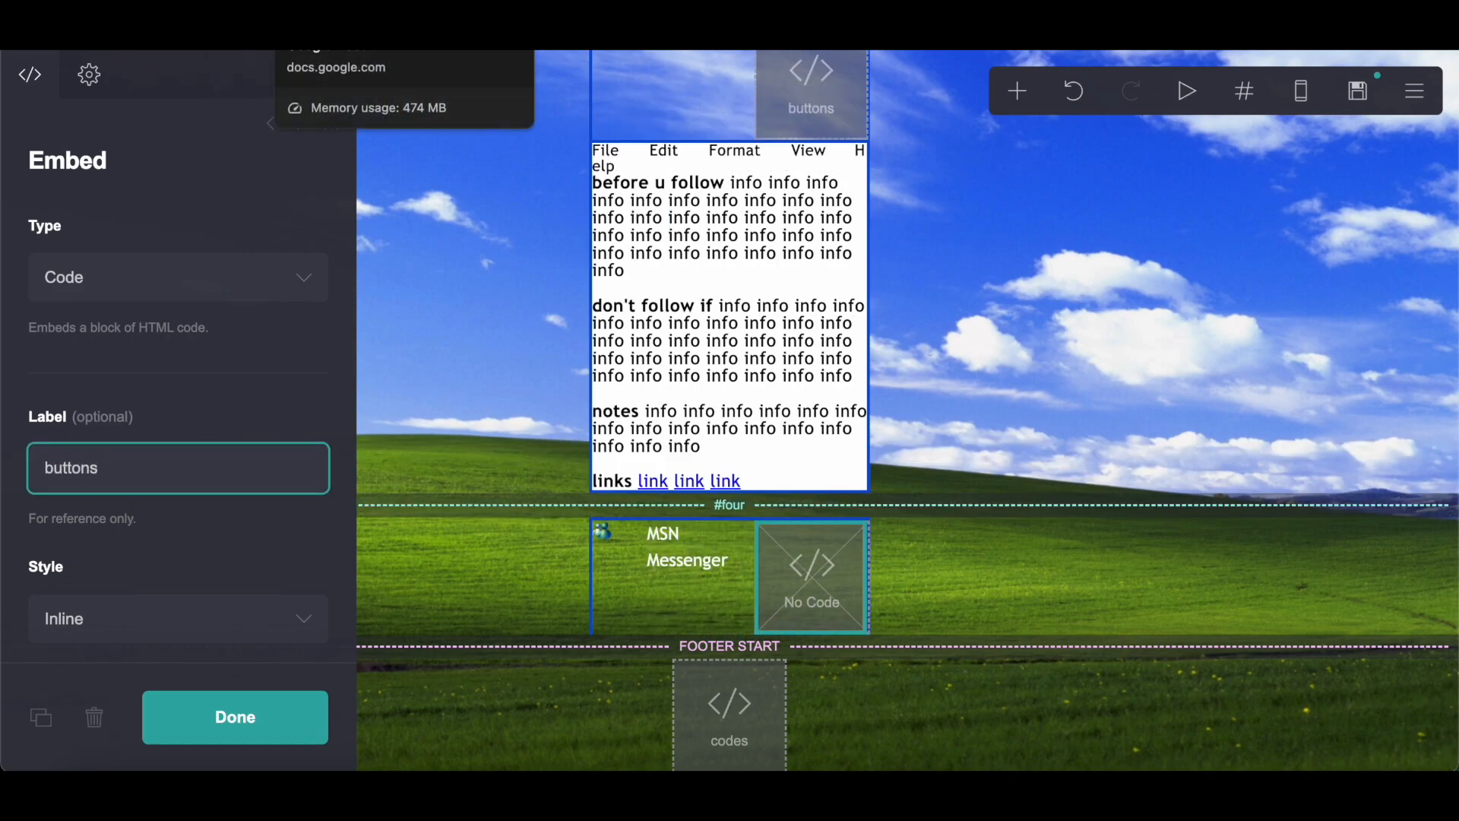
Copy the 1 BUTTON close-button code from the Pastebin page and paste it as the code of #four's buttons embed in Carrd
click(328, 22)
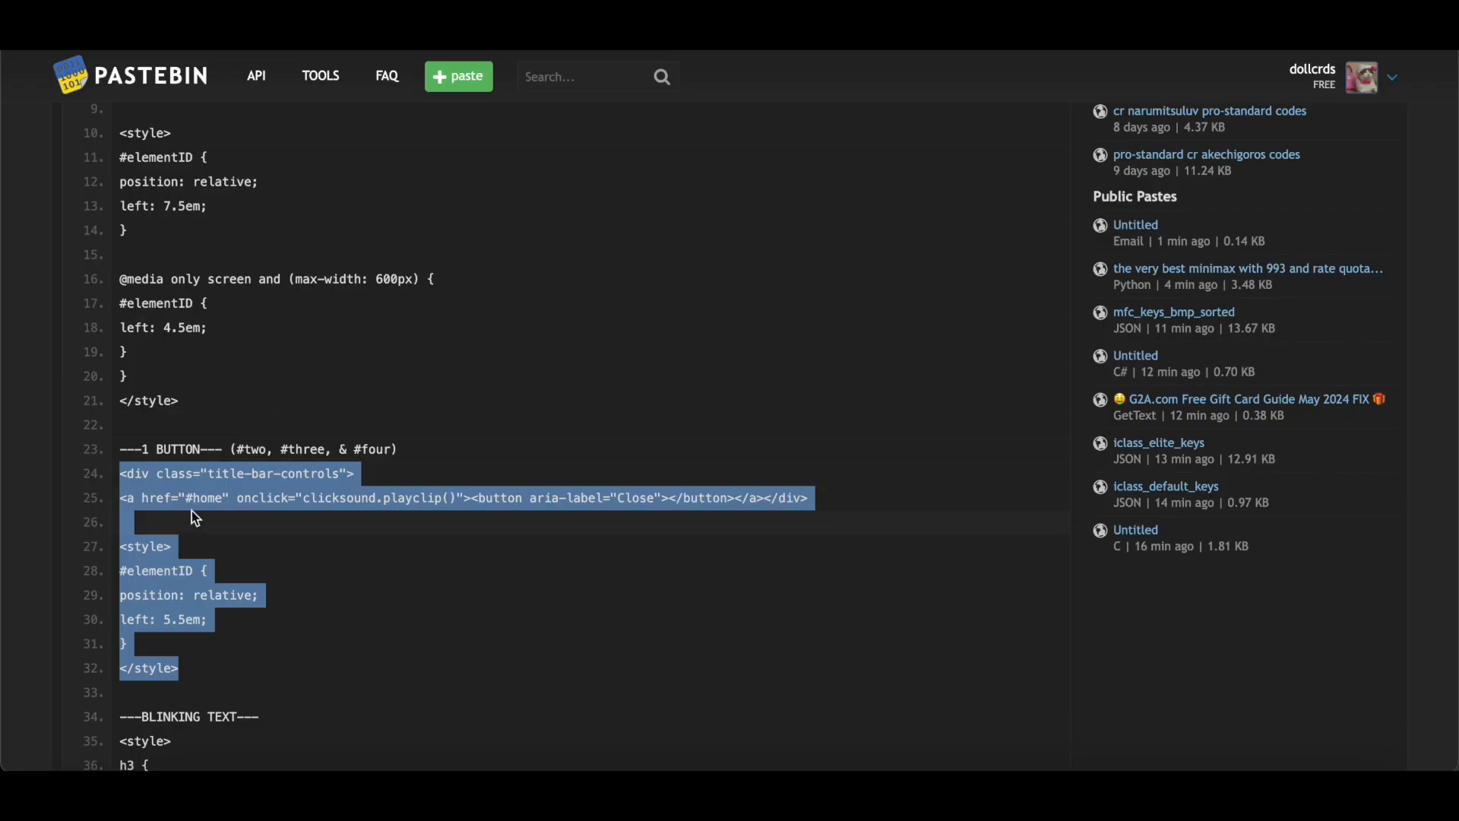
right_click(156, 487)
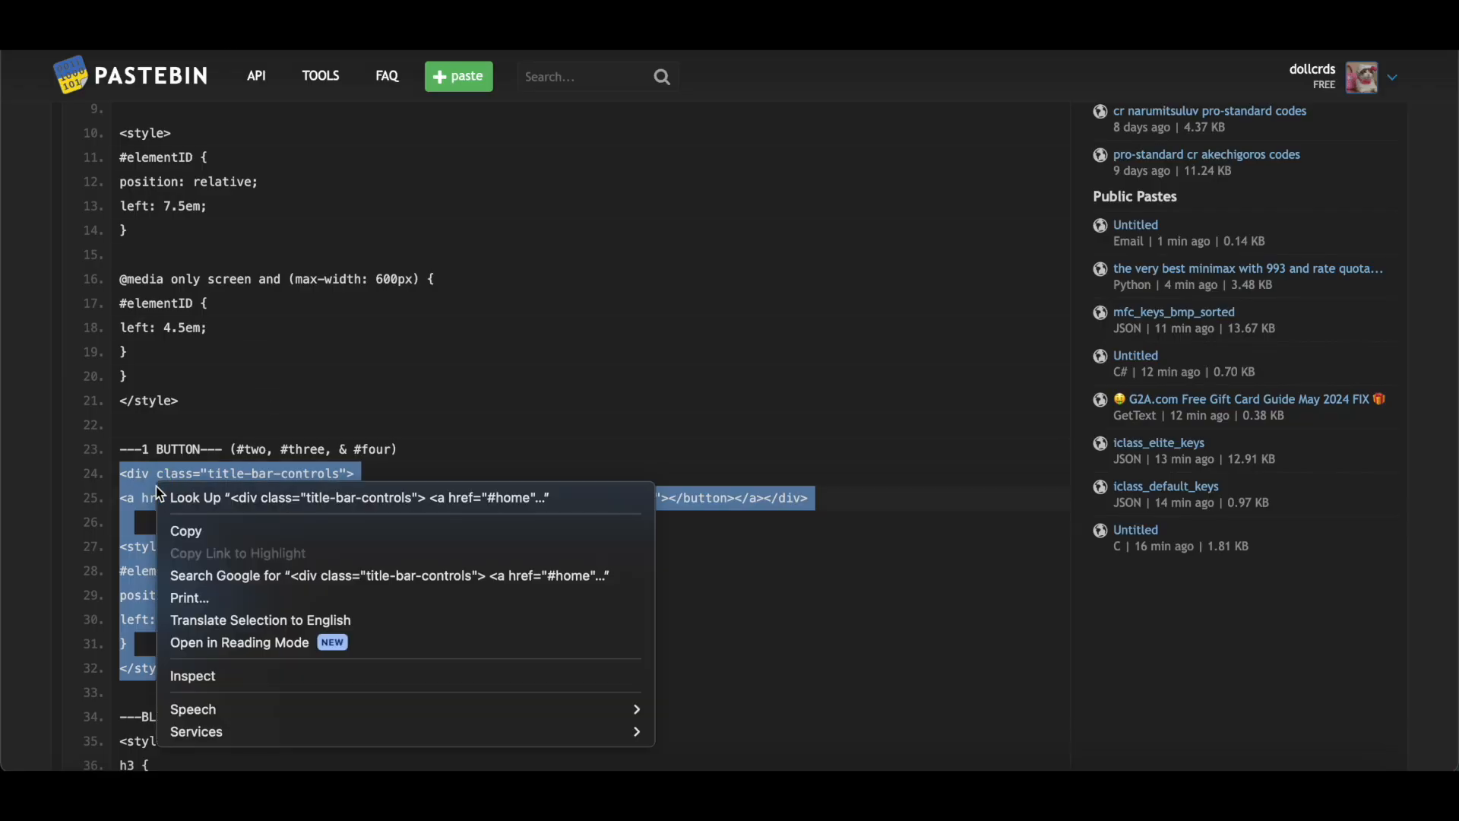
click(176, 531)
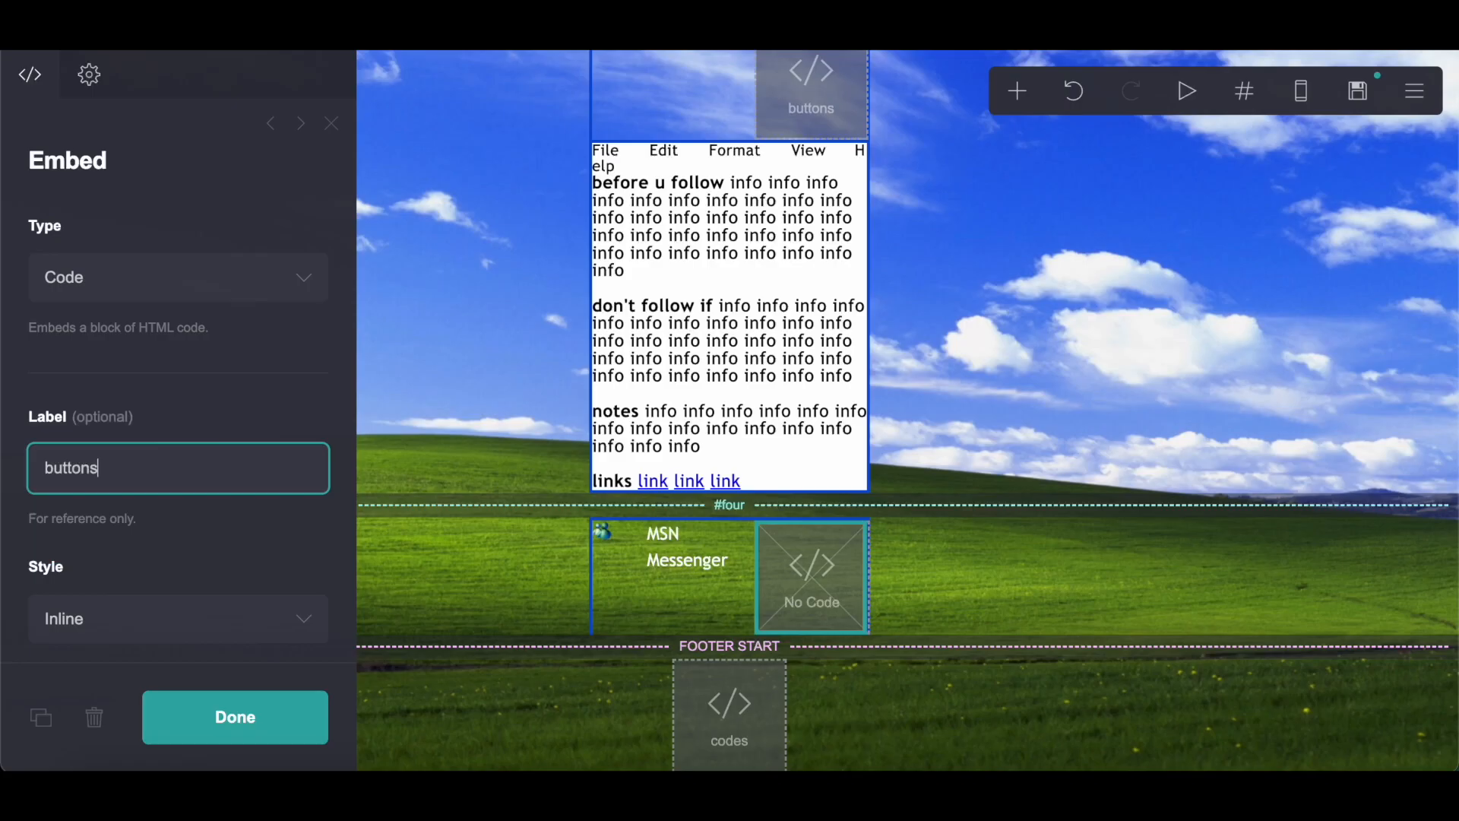
scroll(187, 521, down, 5)
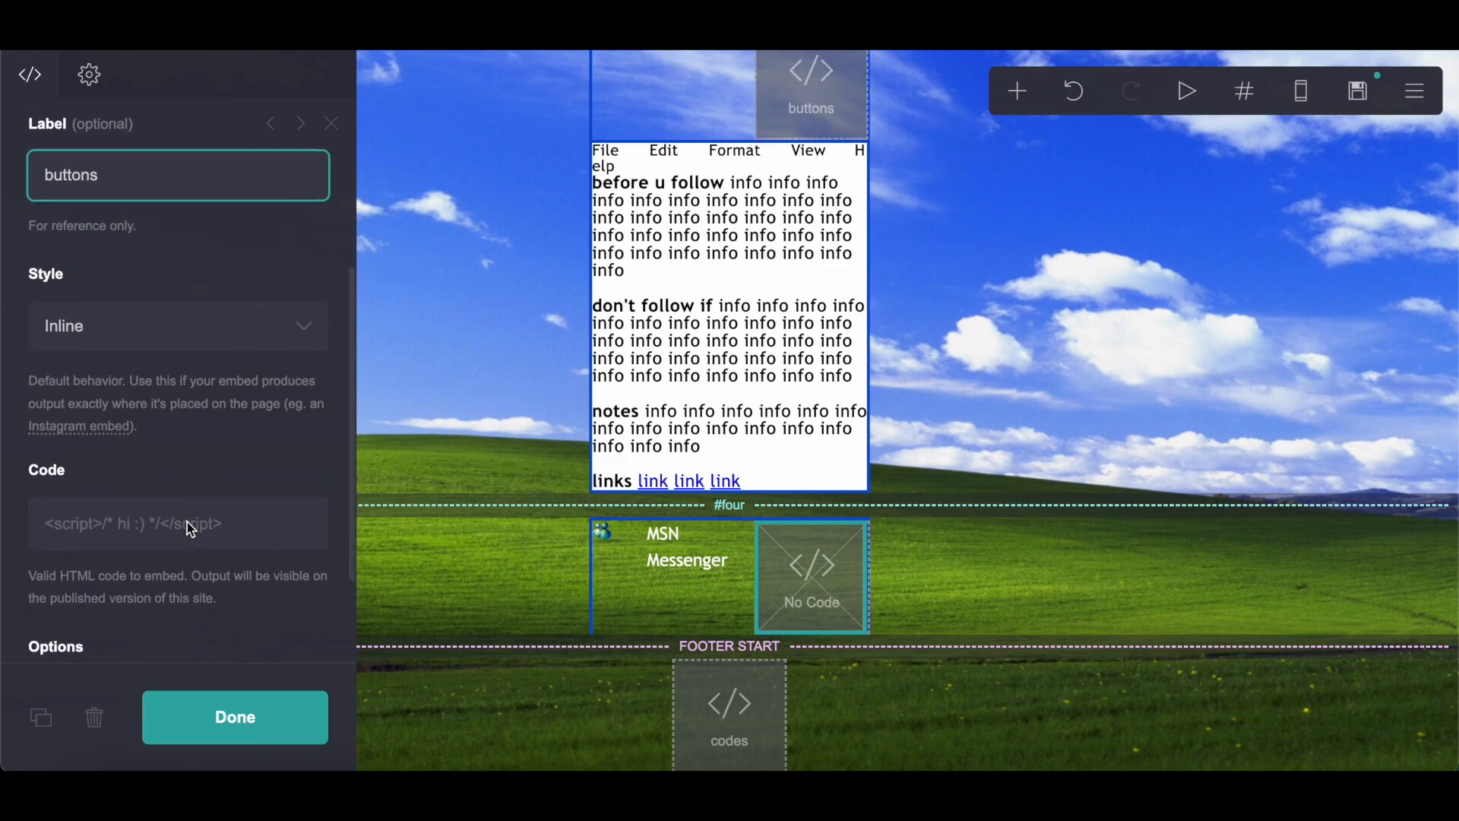
click(187, 521)
right_click(149, 486)
click(178, 595)
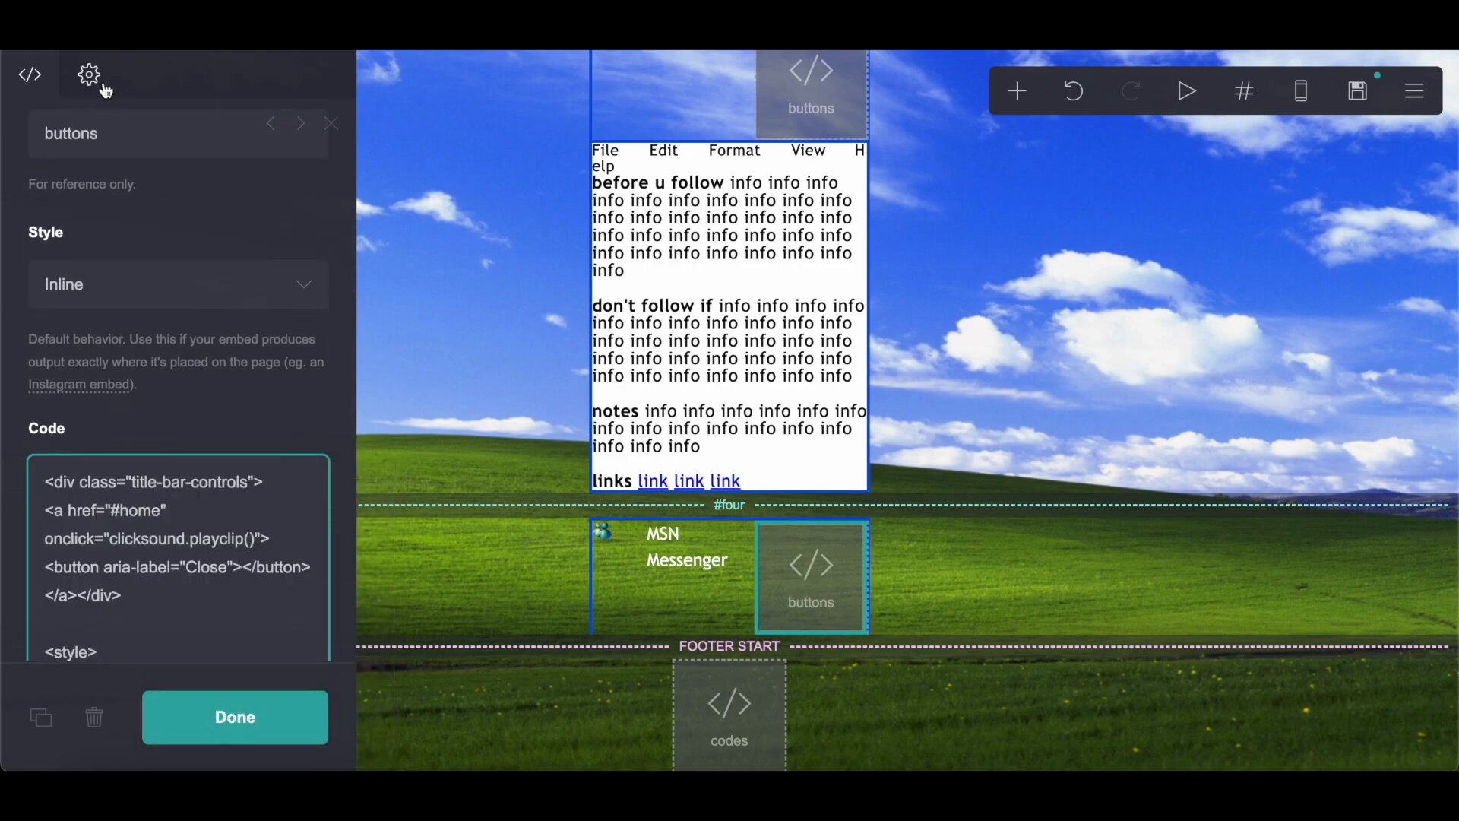
Look up the element ID of #four's buttons embed and replace #elementID in its code with #embed08
click(90, 75)
click(31, 76)
scroll(152, 365, down, 2)
drag(126, 291, 46, 293)
text(#embed0)
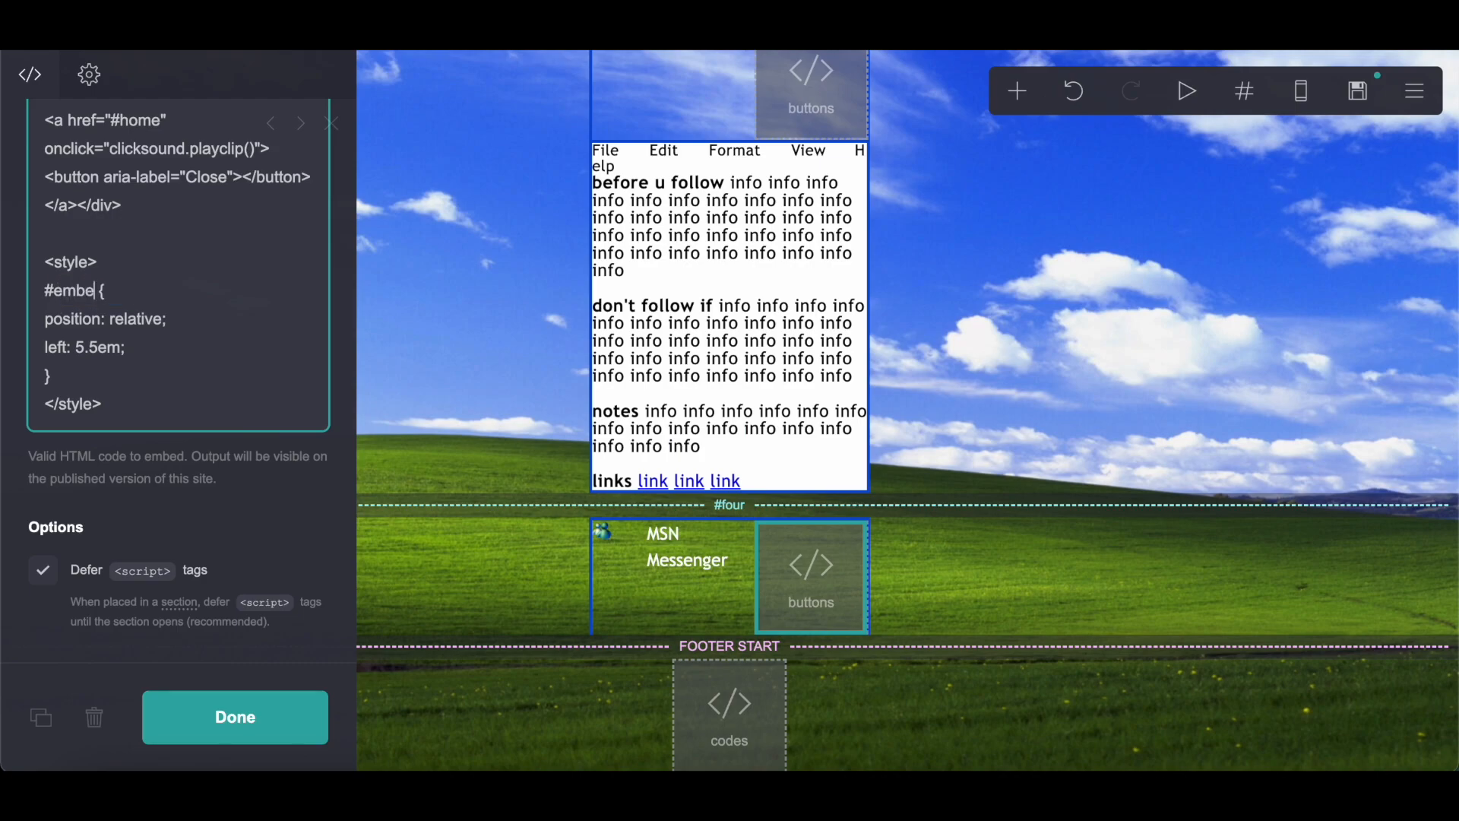
text(8)
Add a new container and place it directly below the MSN Messenger title bar in #four
click(573, 271)
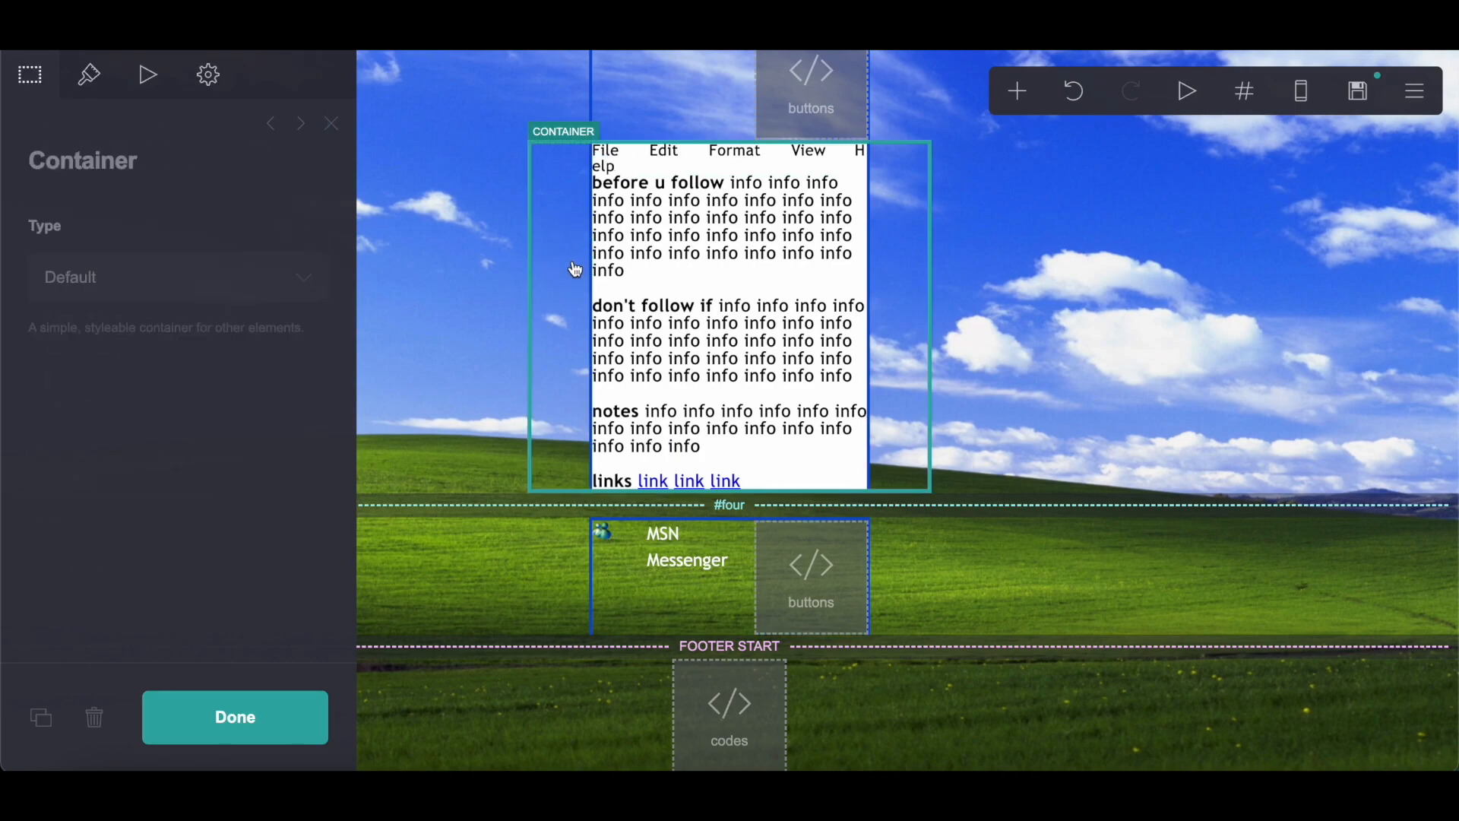
click(1018, 92)
click(818, 547)
drag(748, 456, 784, 631)
Add a code embed labelled chat inside #four's new white container
click(1005, 95)
click(935, 477)
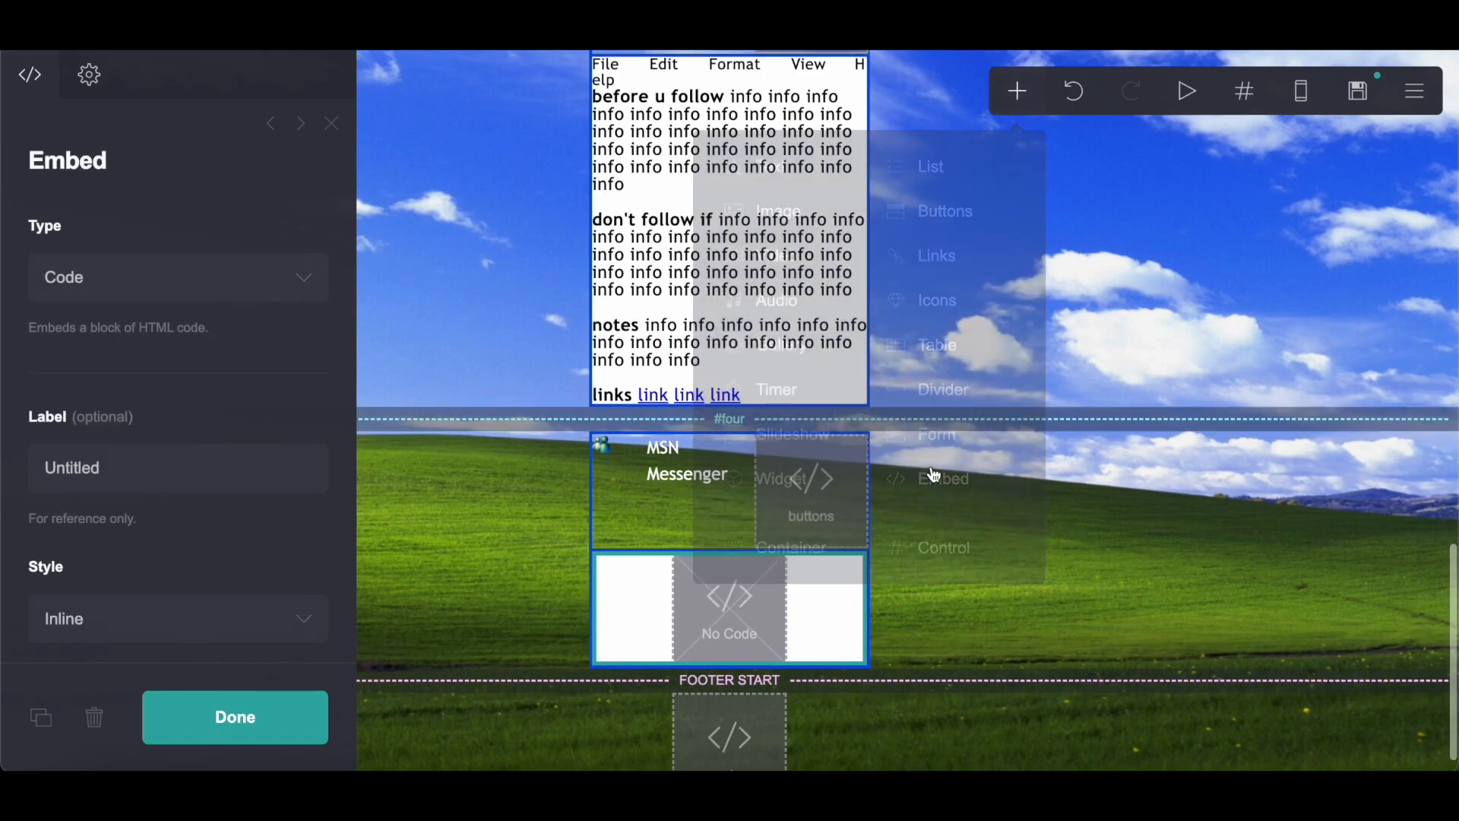
drag(170, 464, 4, 465)
text(chat)
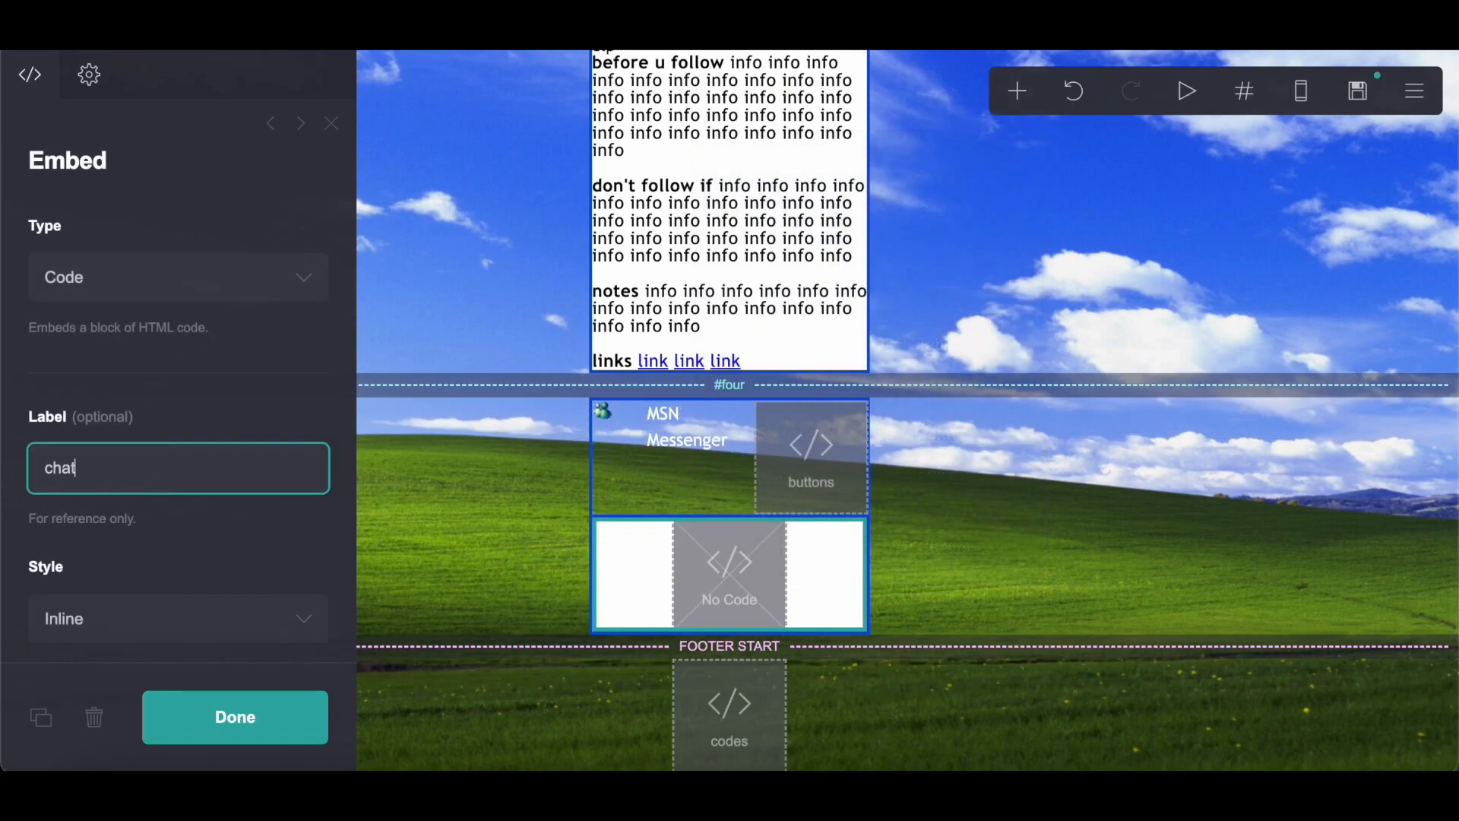
Add a text element modelled on guides.txt's menu line and move it above the chat embed in #four
click(684, 430)
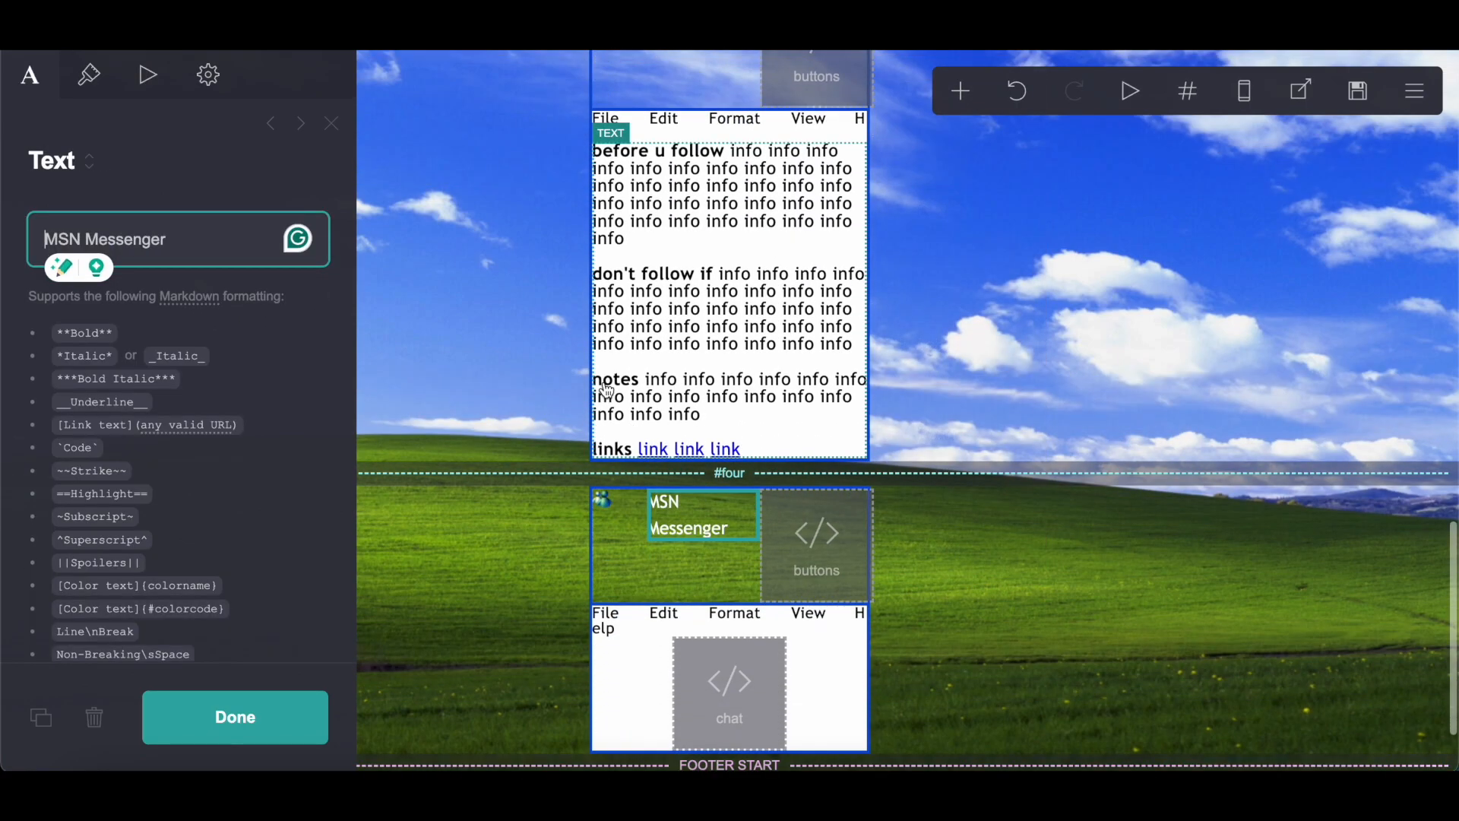
scroll(608, 391, down, 1)
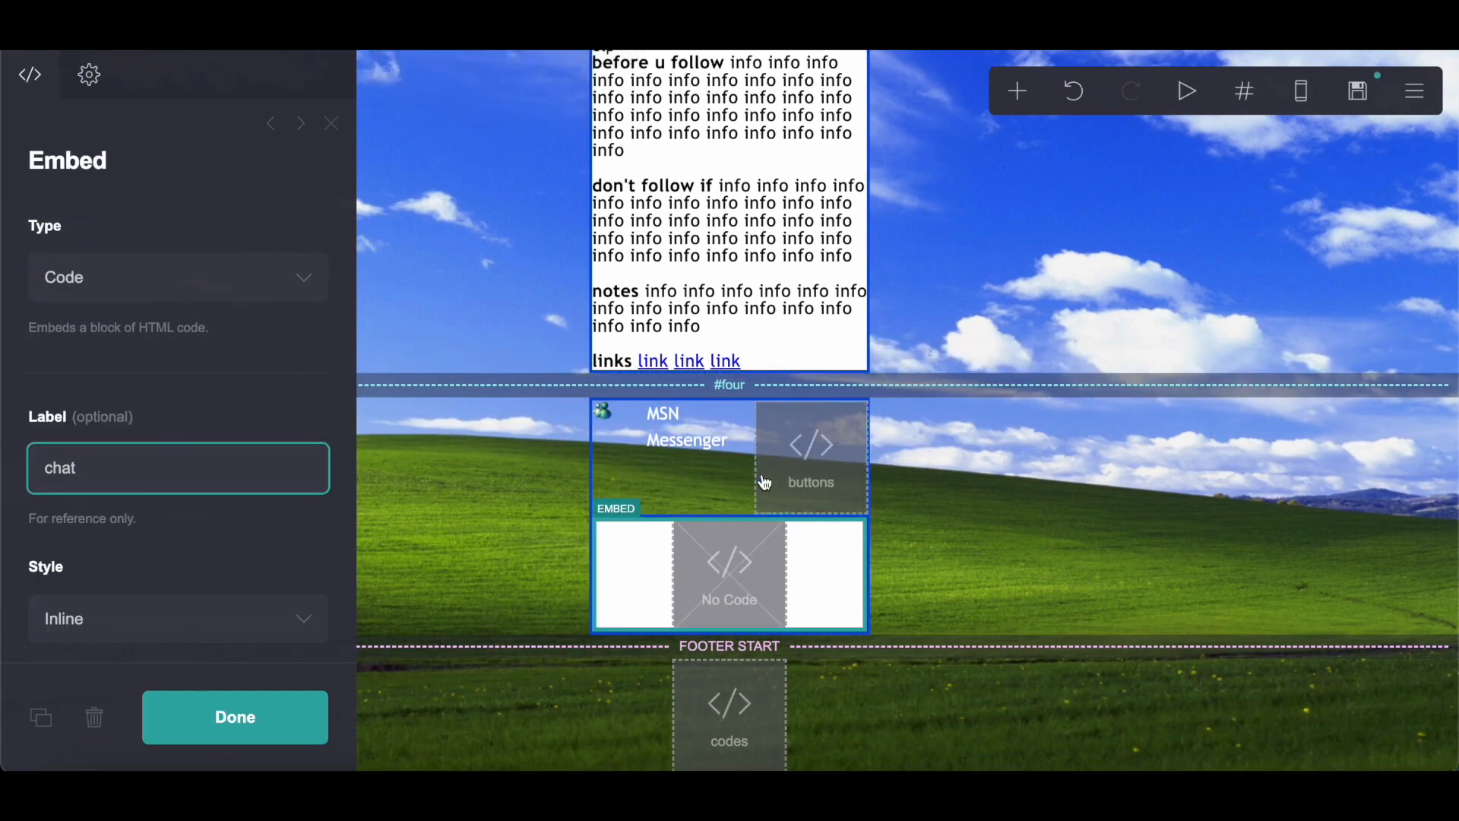
scroll(710, 173, up, 2)
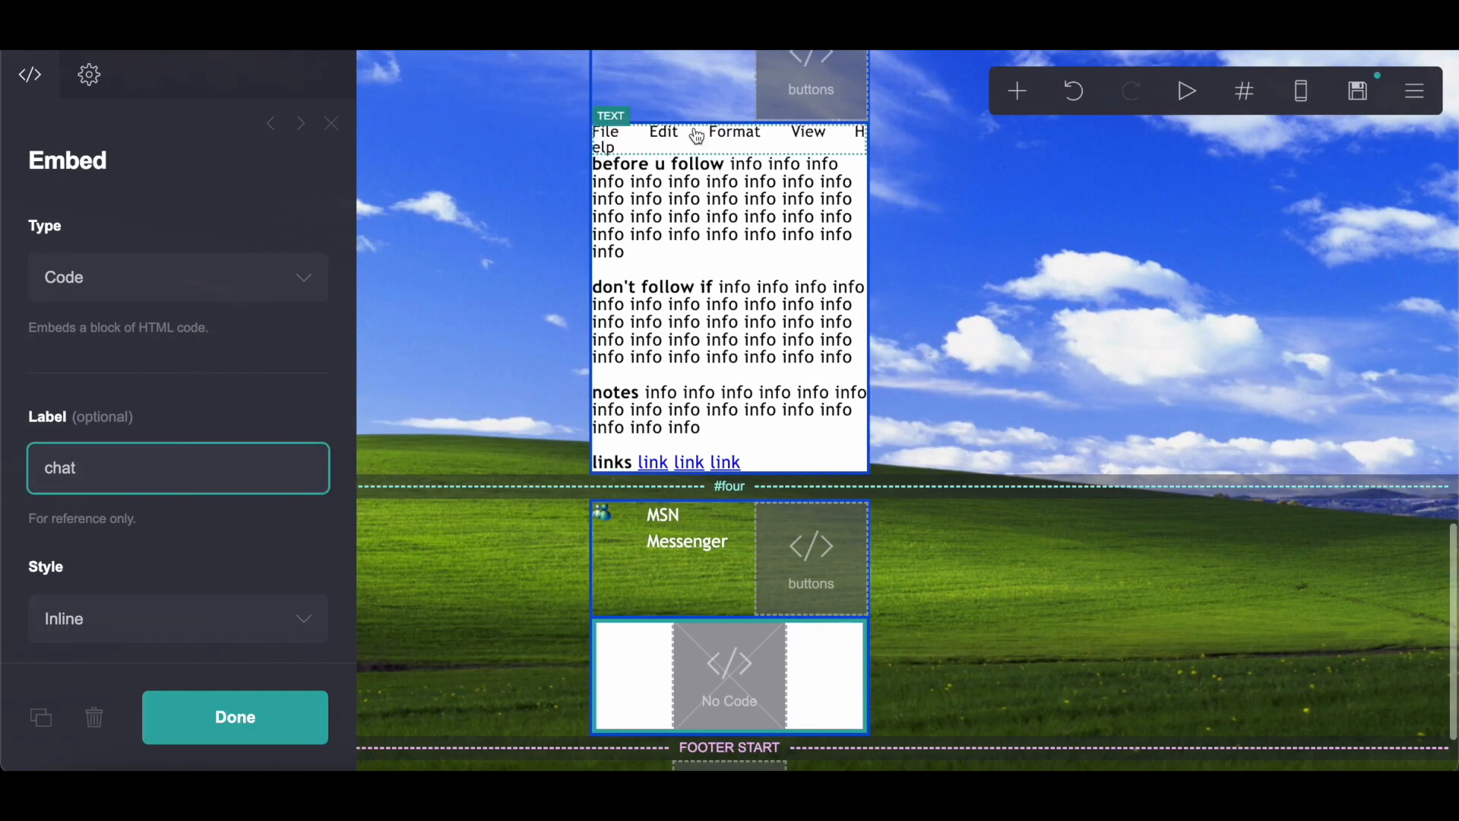
click(698, 137)
click(1017, 91)
click(802, 169)
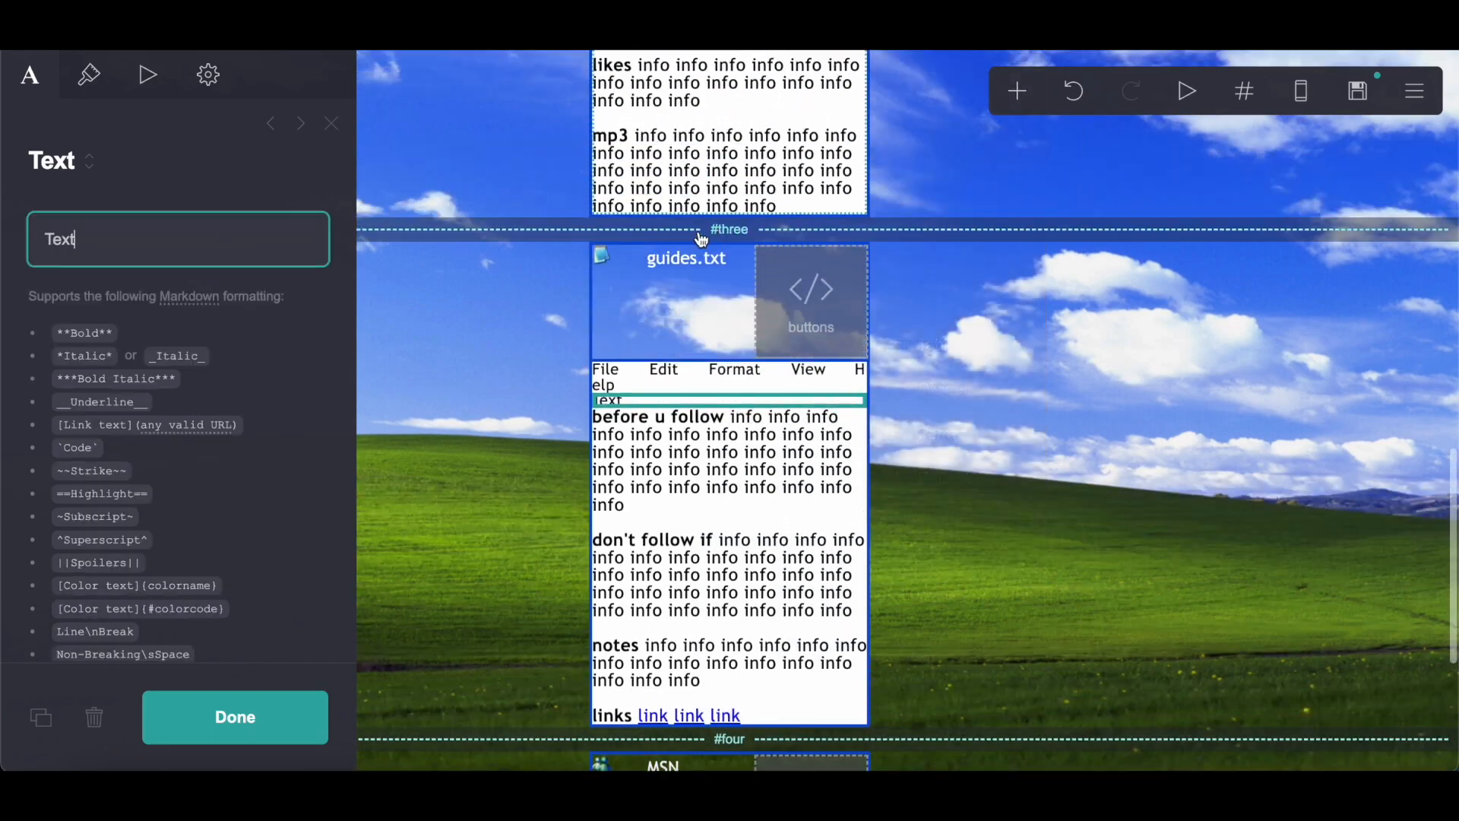
drag(630, 395, 753, 525)
Copy the File, Edit, Format, View, Help menu line from the guides.txt window and use it as #four's new text
scroll(605, 194, up, 3)
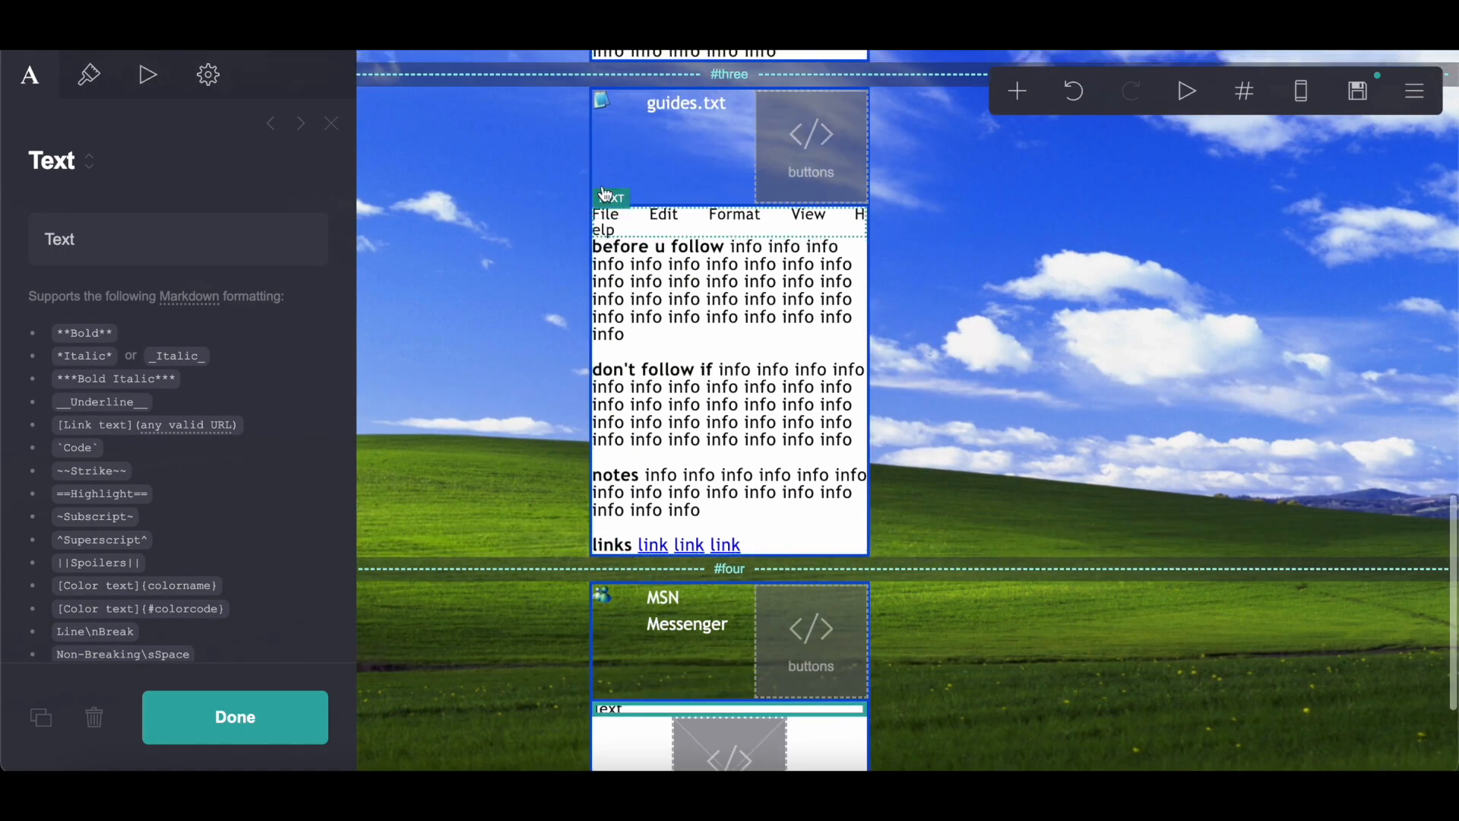
click(606, 196)
key(ctrl+a)
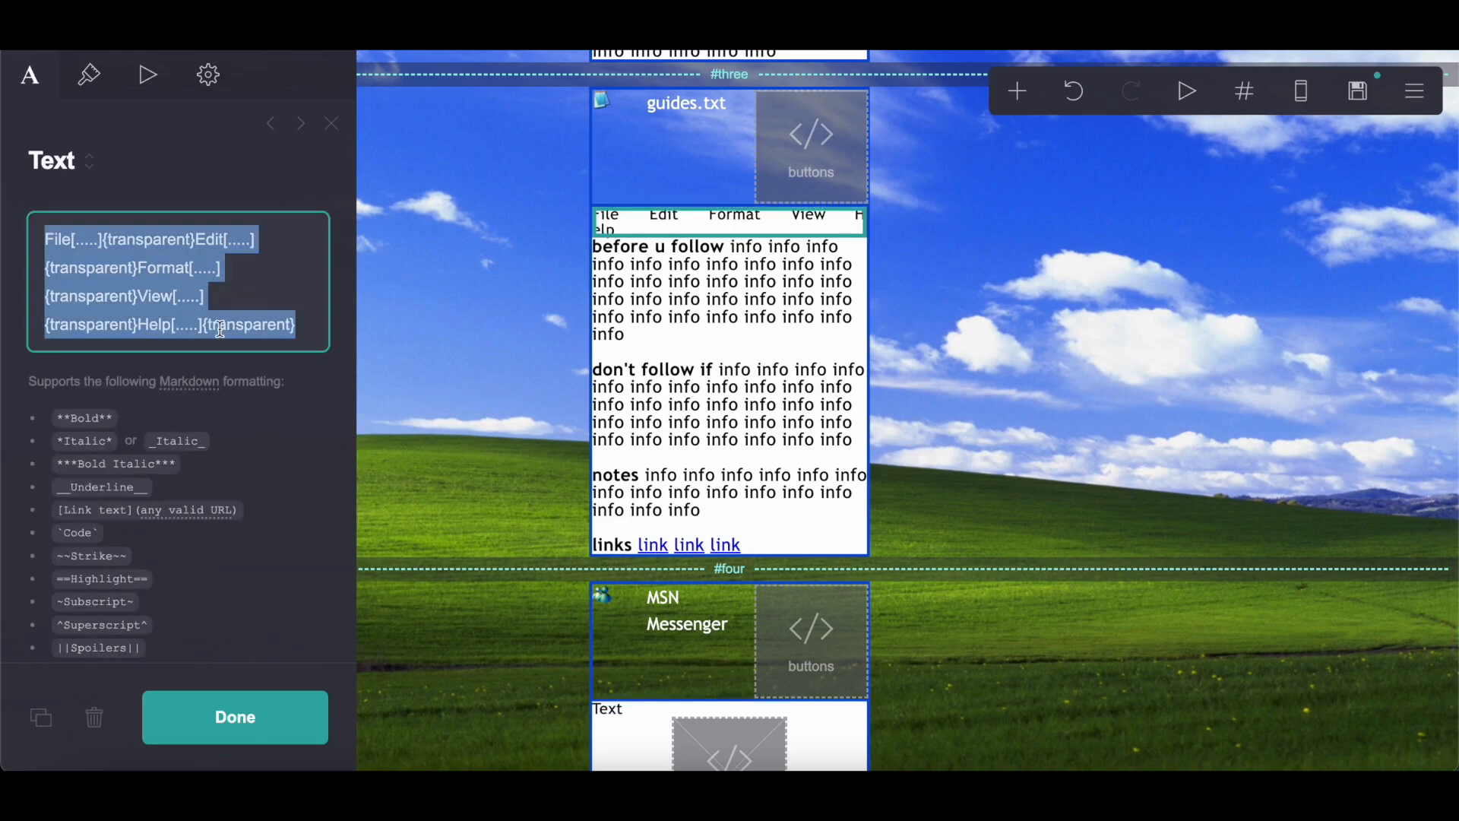
right_click(150, 278)
click(182, 432)
scroll(710, 511, down, 3)
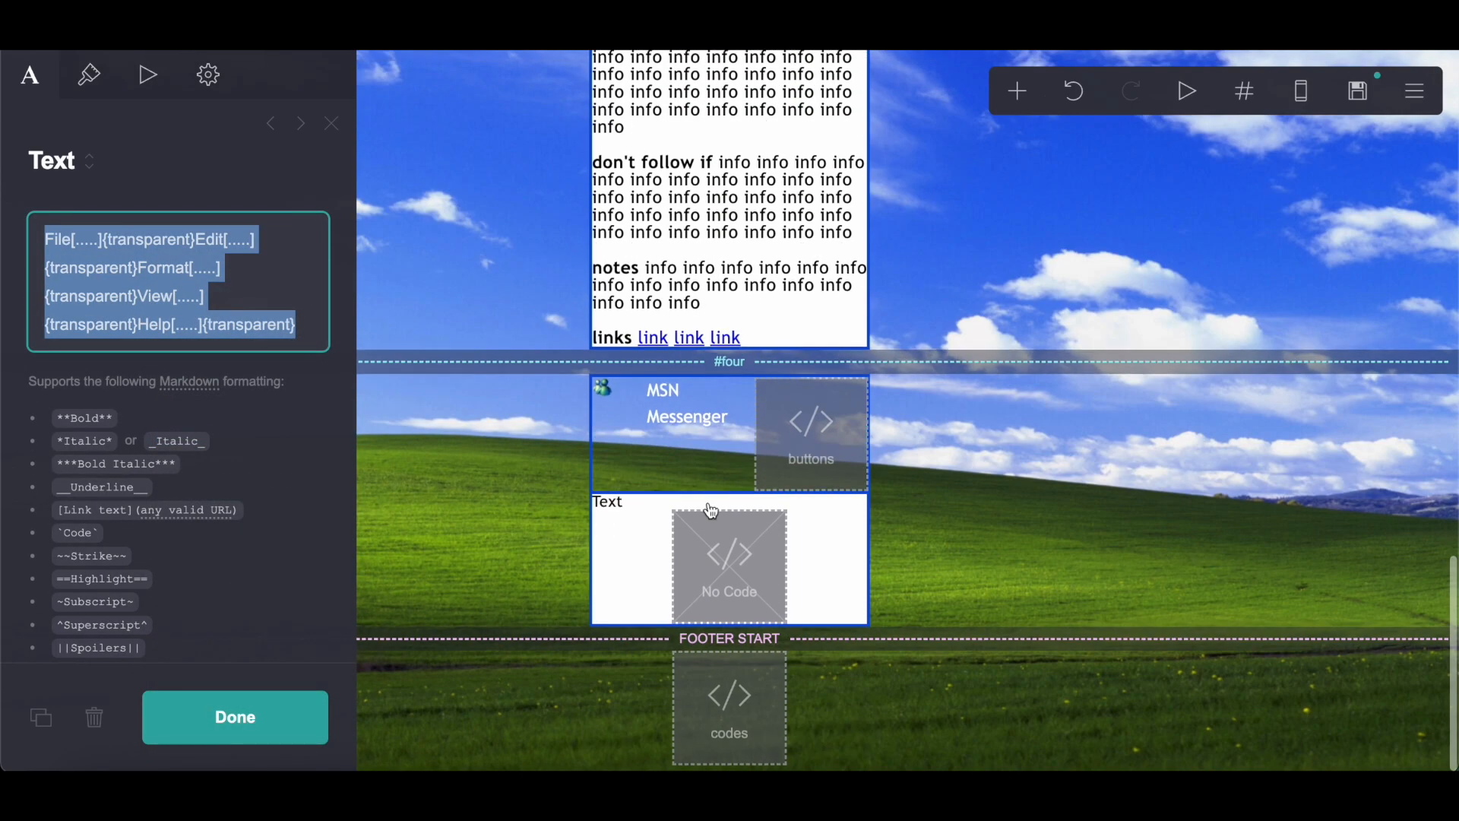
click(711, 511)
drag(44, 240, 129, 248)
right_click(129, 249)
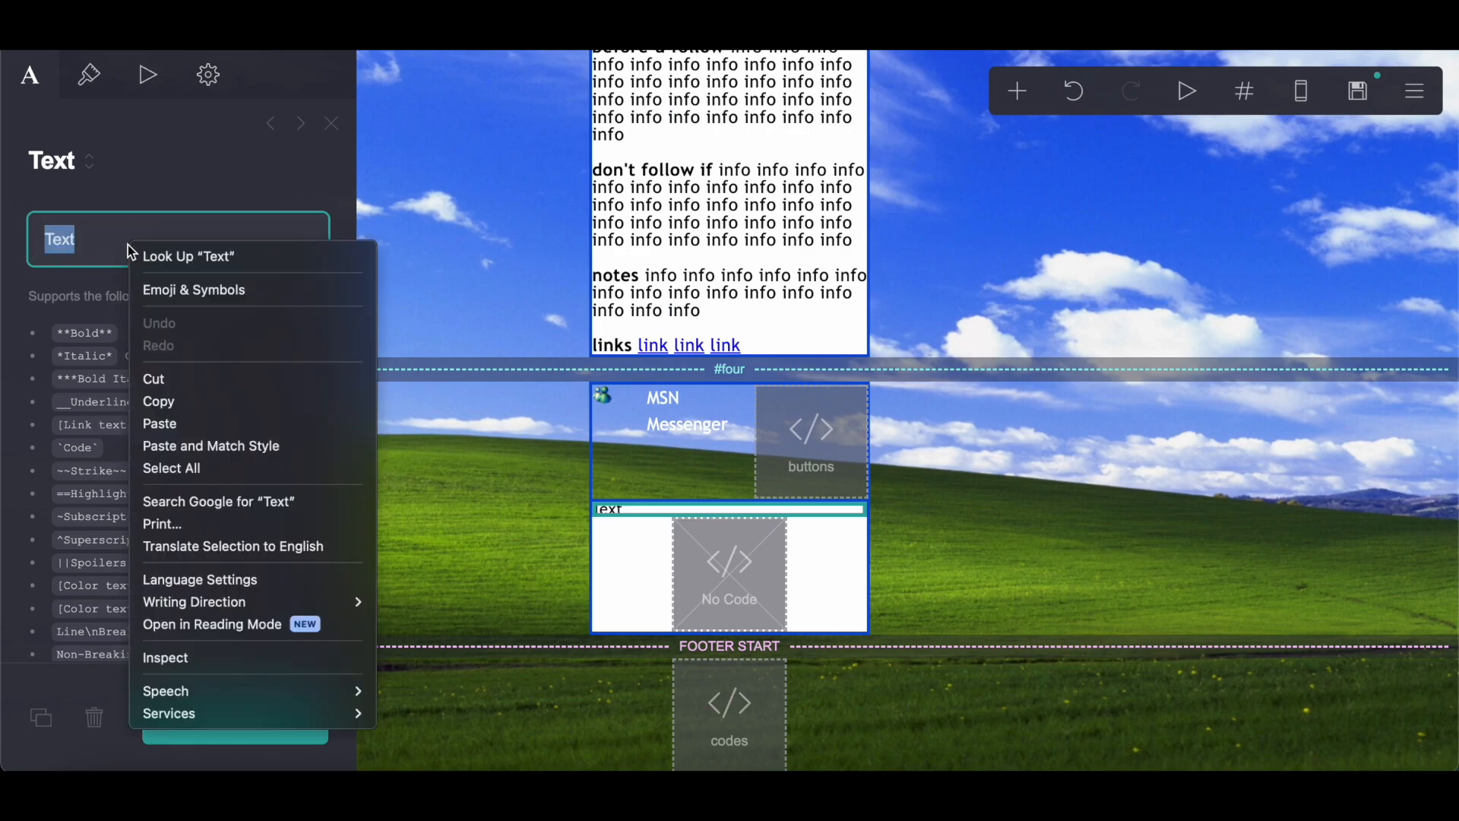
click(164, 423)
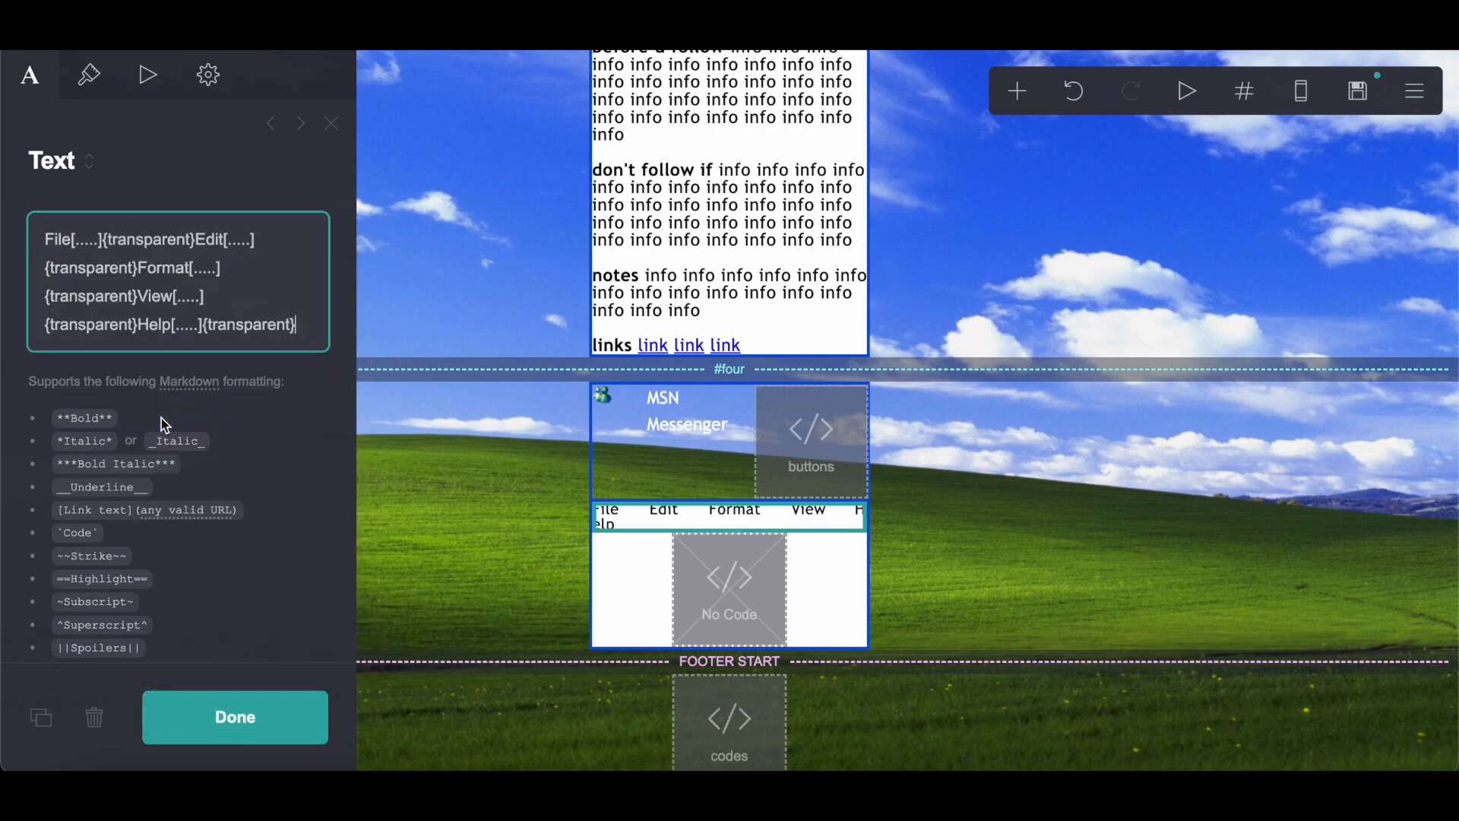
click(244, 722)
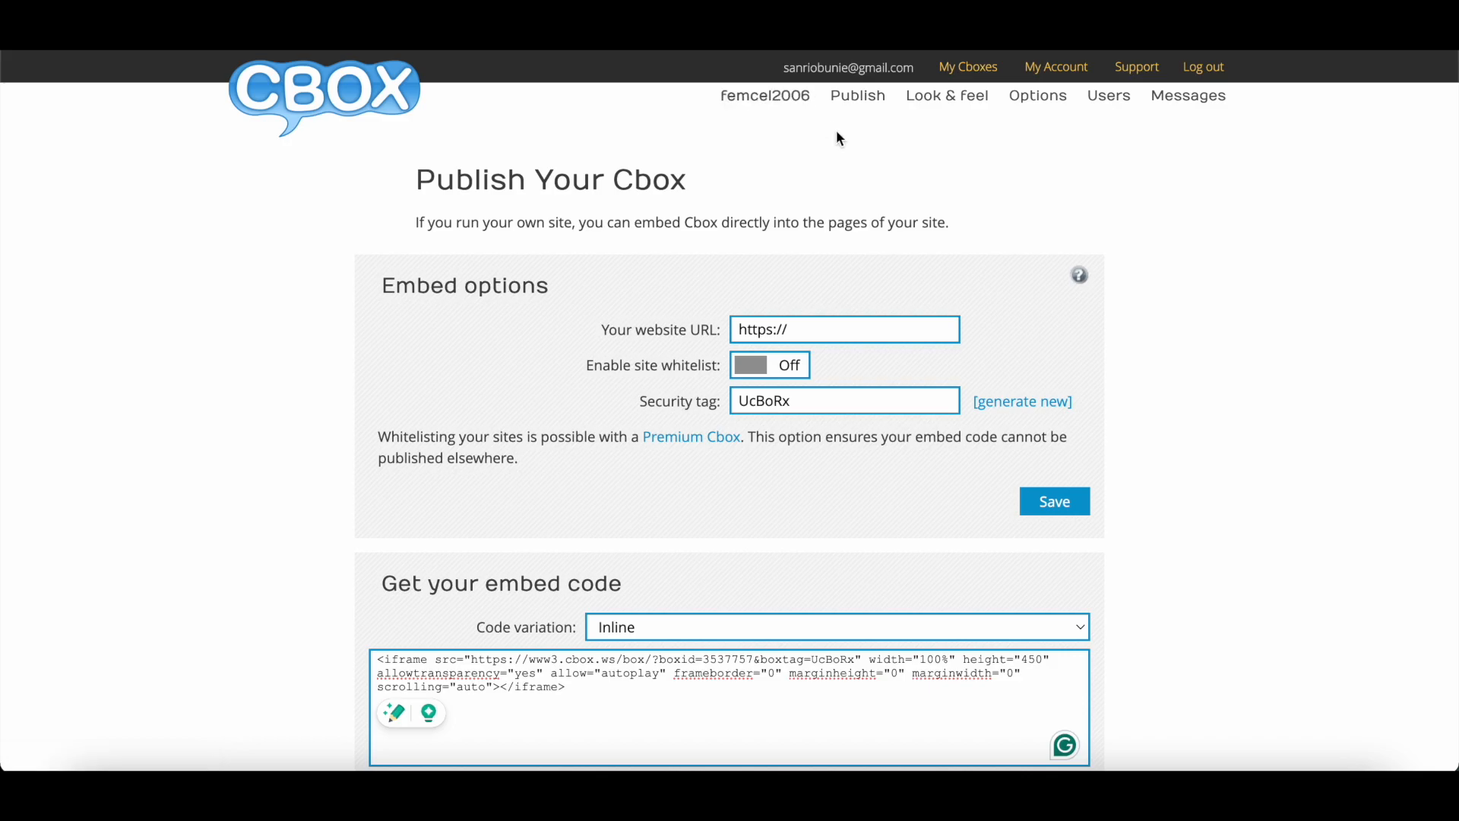
Copy the inline iframe embed code from Cbox's Publish page
scroll(697, 531, down, 3)
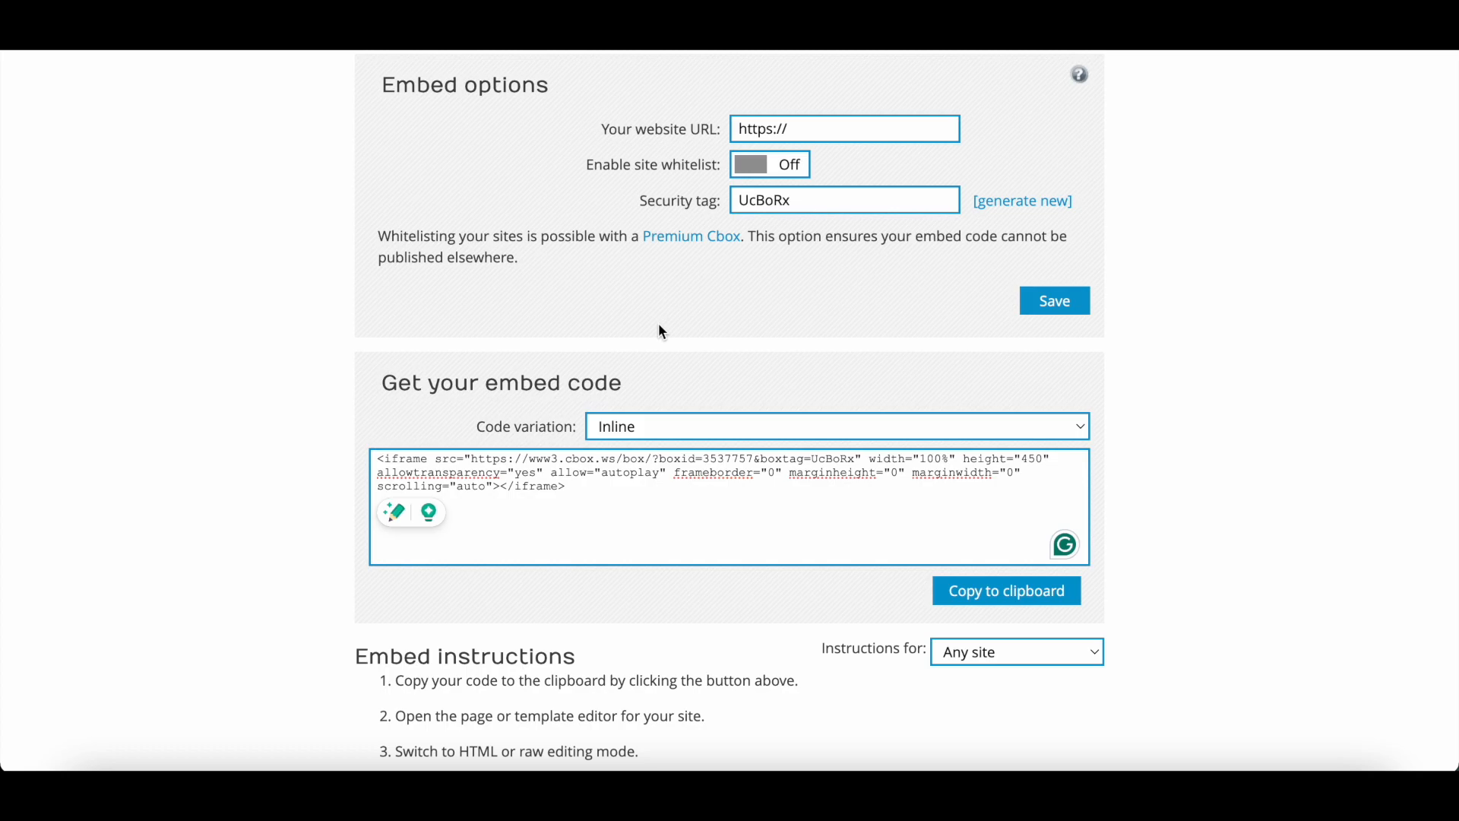
scroll(660, 326, up, 3)
scroll(659, 327, down, 3)
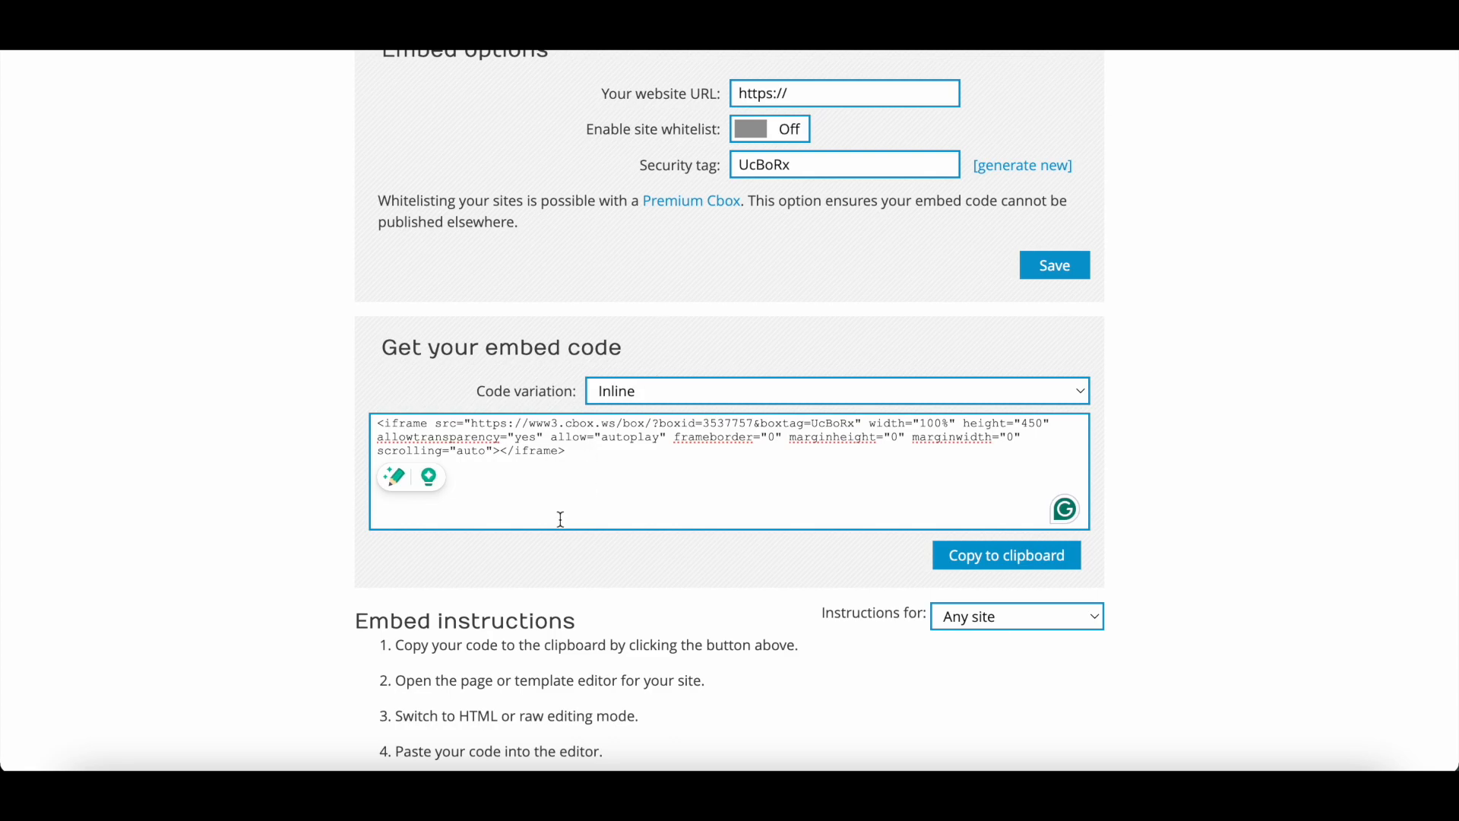
drag(635, 466, 319, 407)
key(ctrl+c)
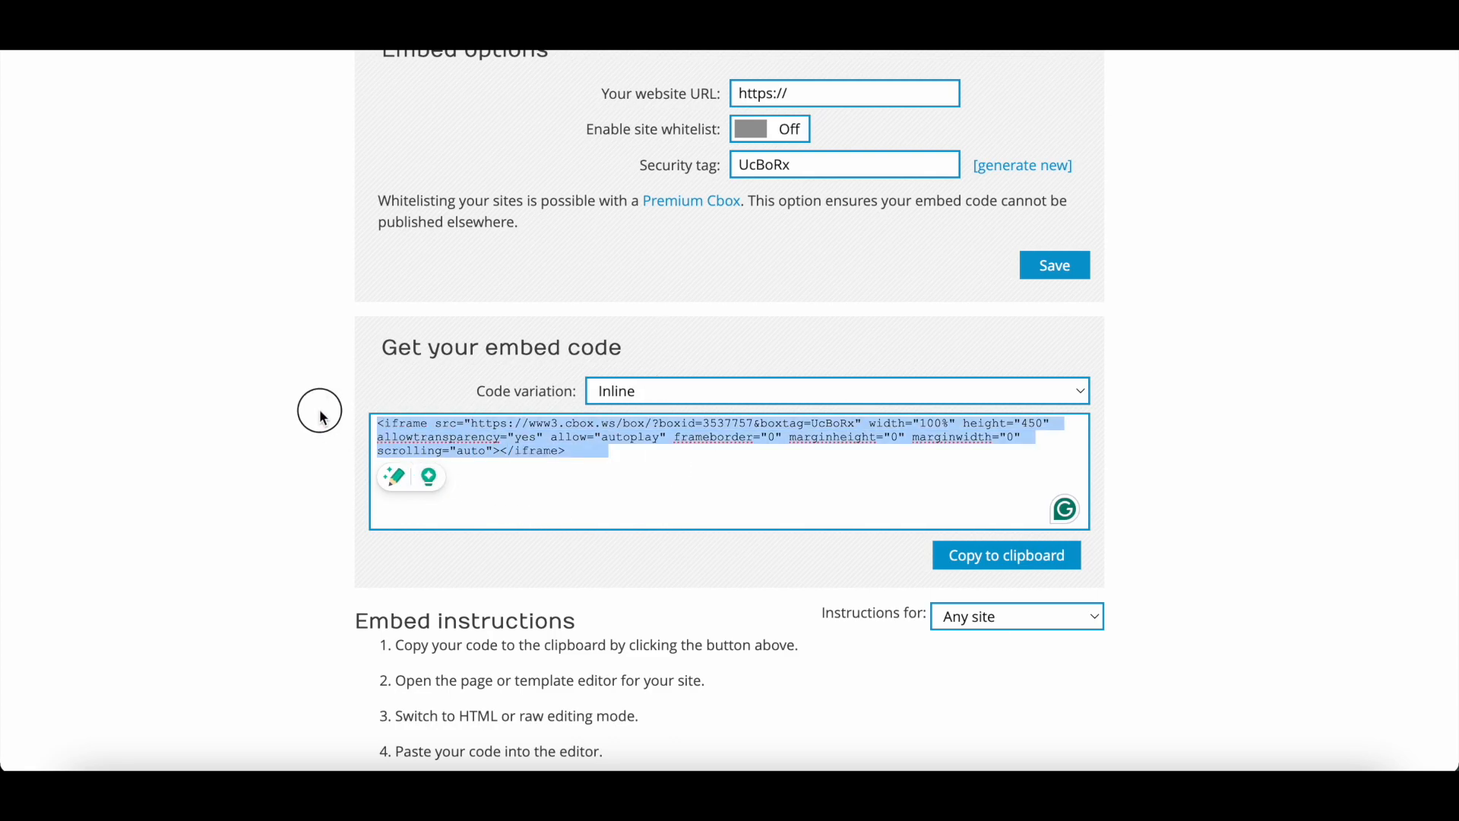
right_click(445, 435)
click(490, 439)
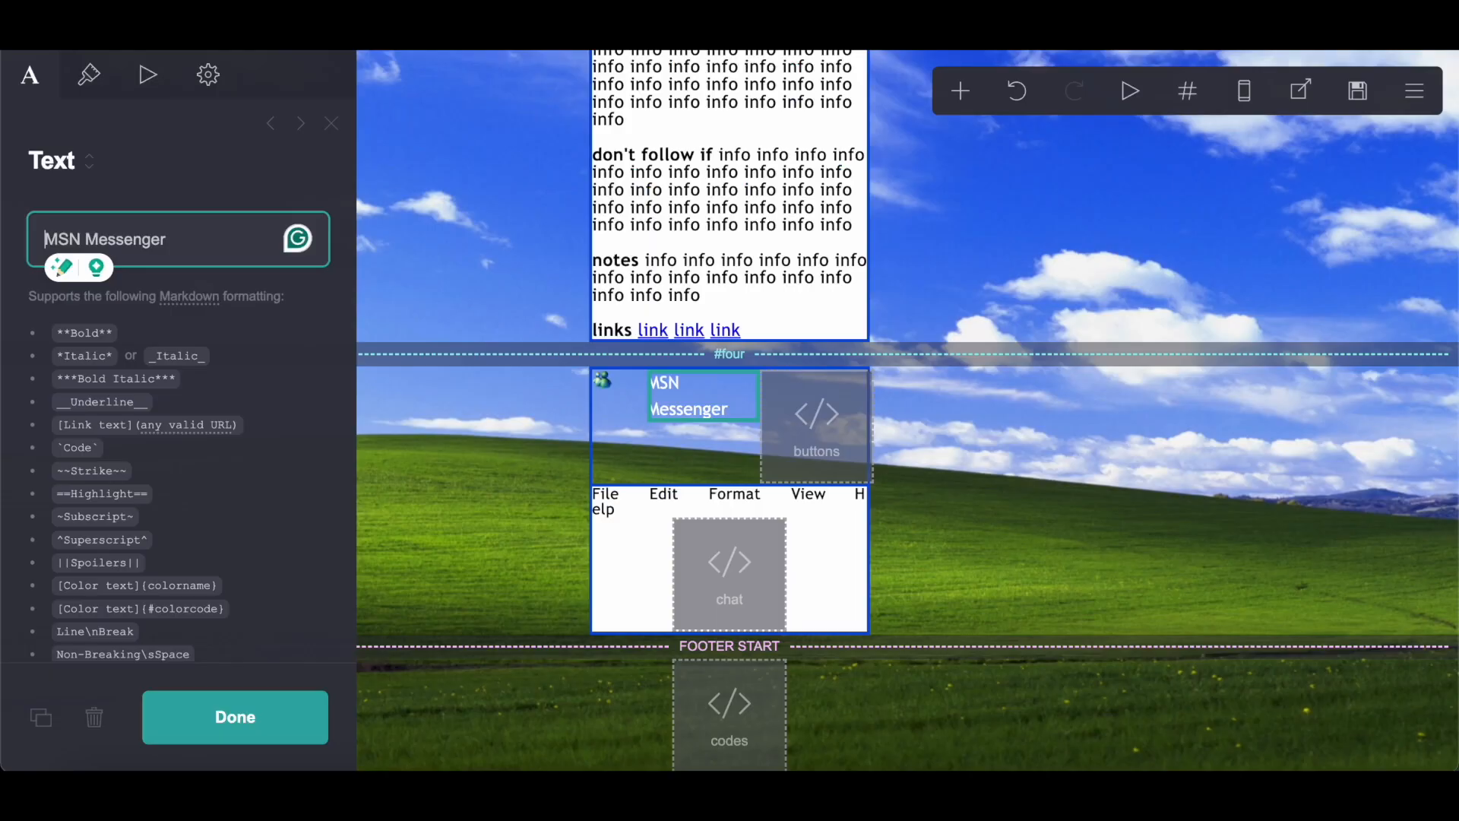
Paste the copied Cbox iframe code into #four's chat embed in Carrd and set its height to 19
click(677, 592)
scroll(144, 527, down, 6)
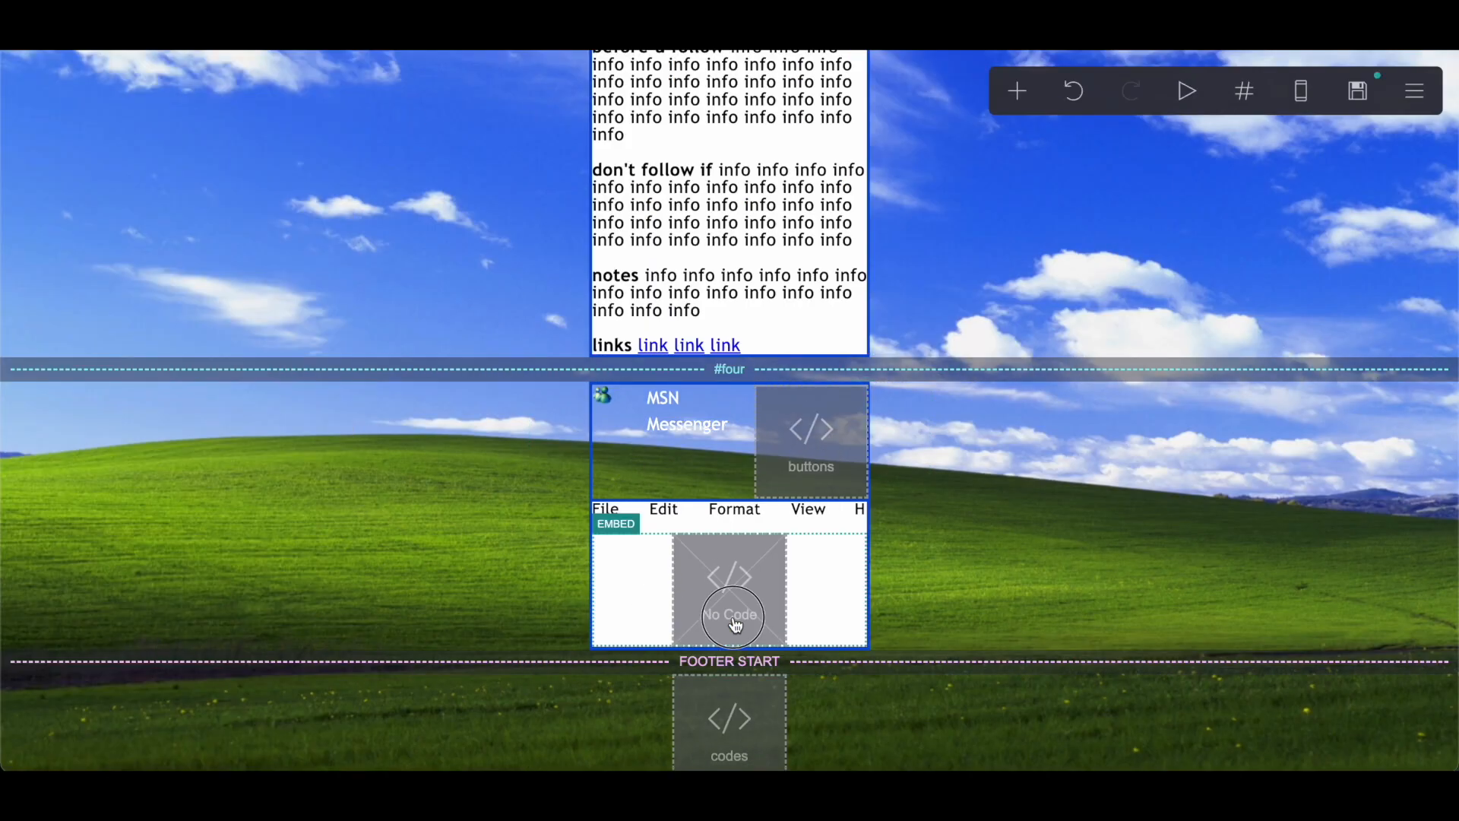
click(736, 605)
scroll(170, 471, down, 5)
click(114, 515)
right_click(114, 515)
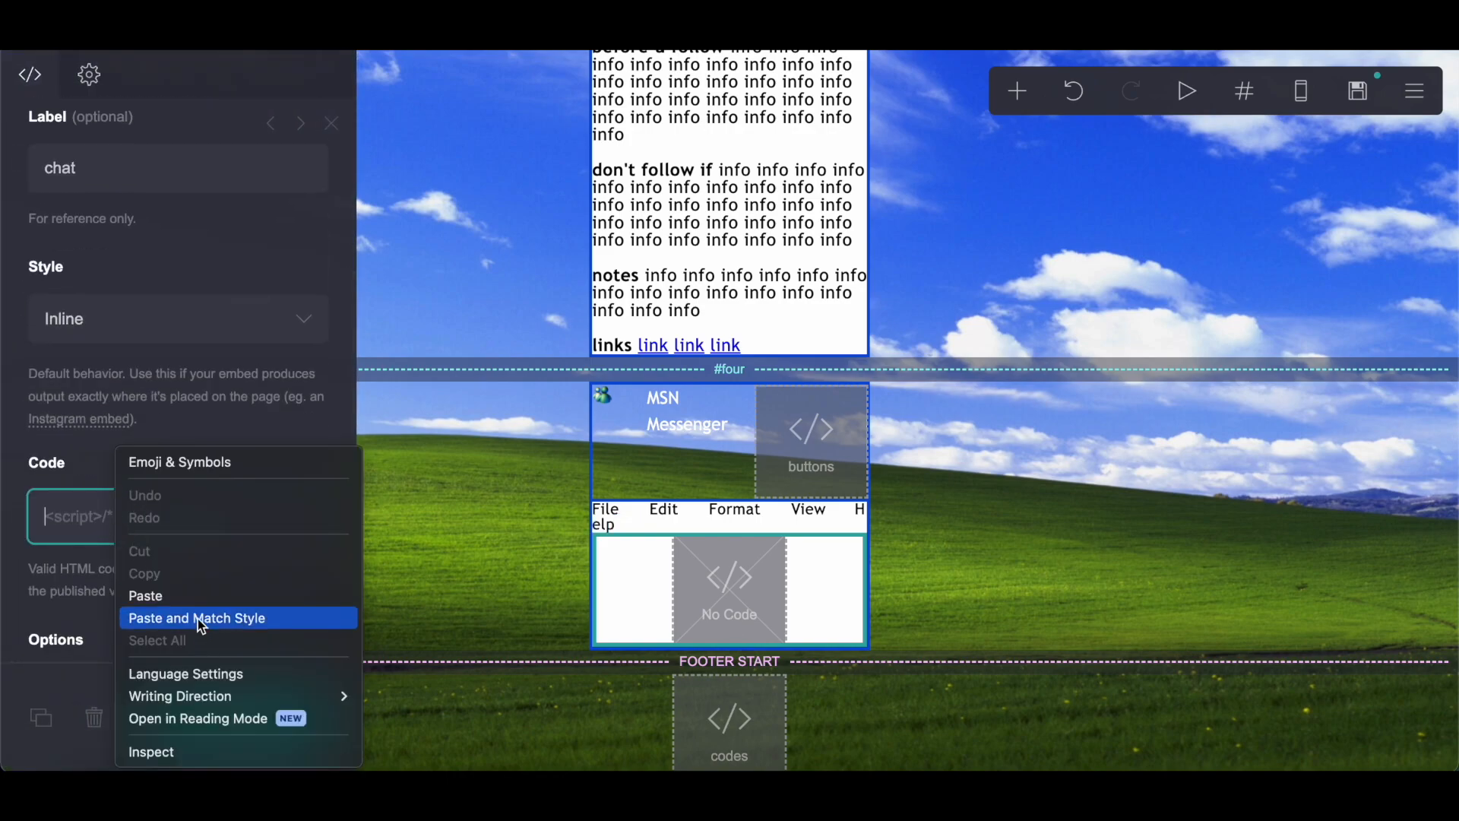
click(200, 597)
scroll(195, 597, down, 4)
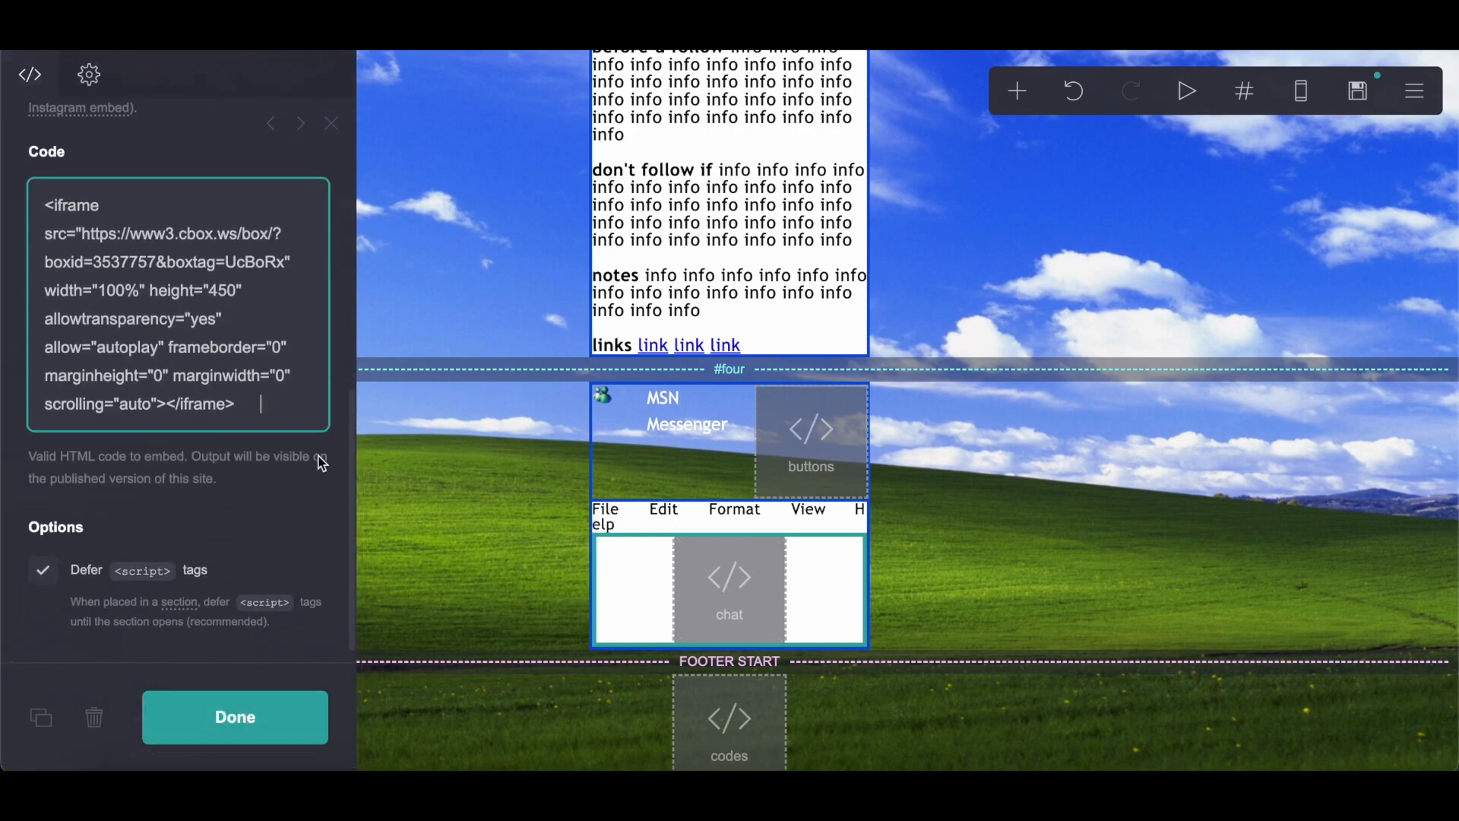
double_click(214, 295)
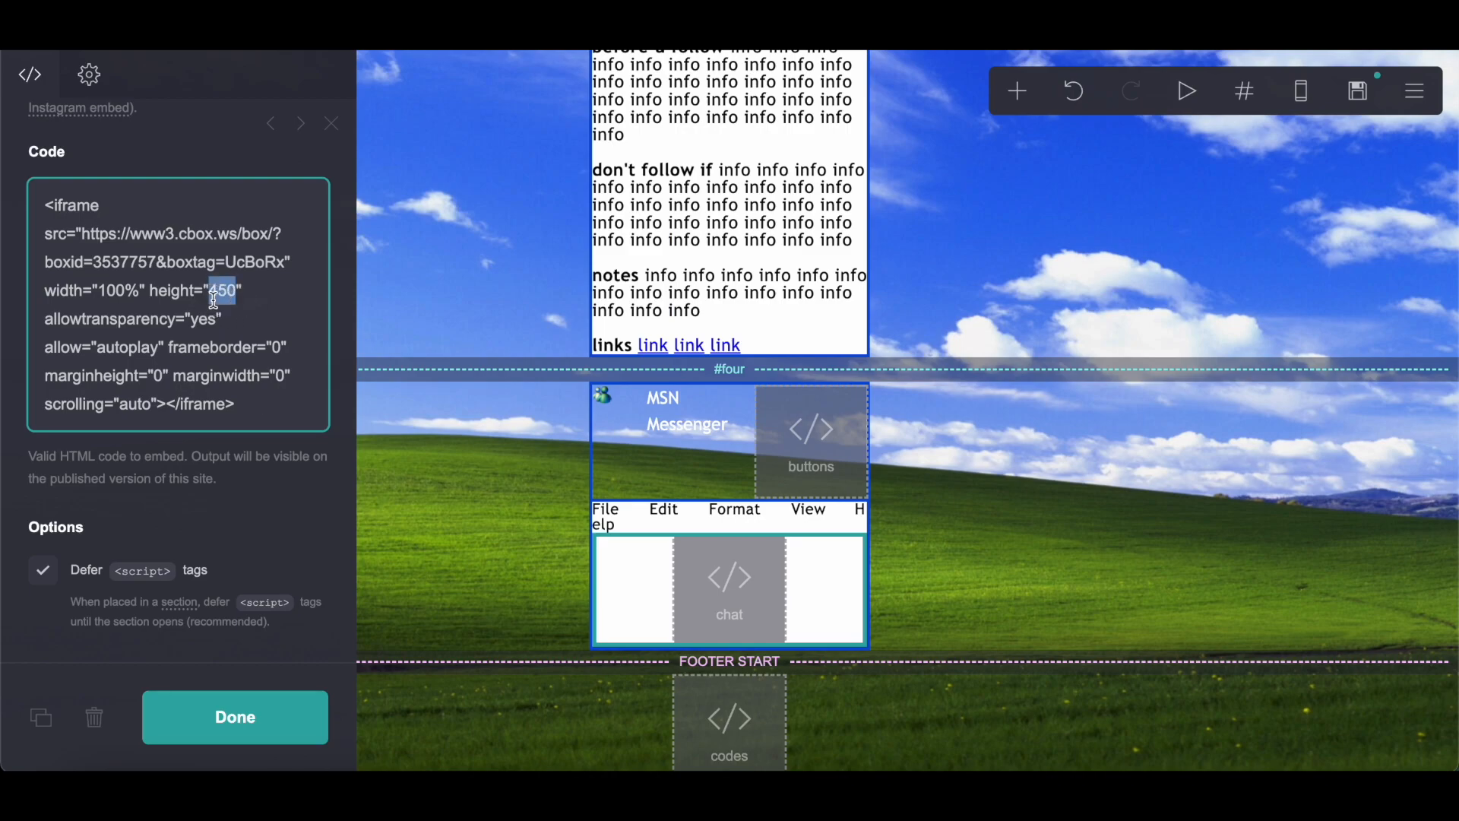
text(19)
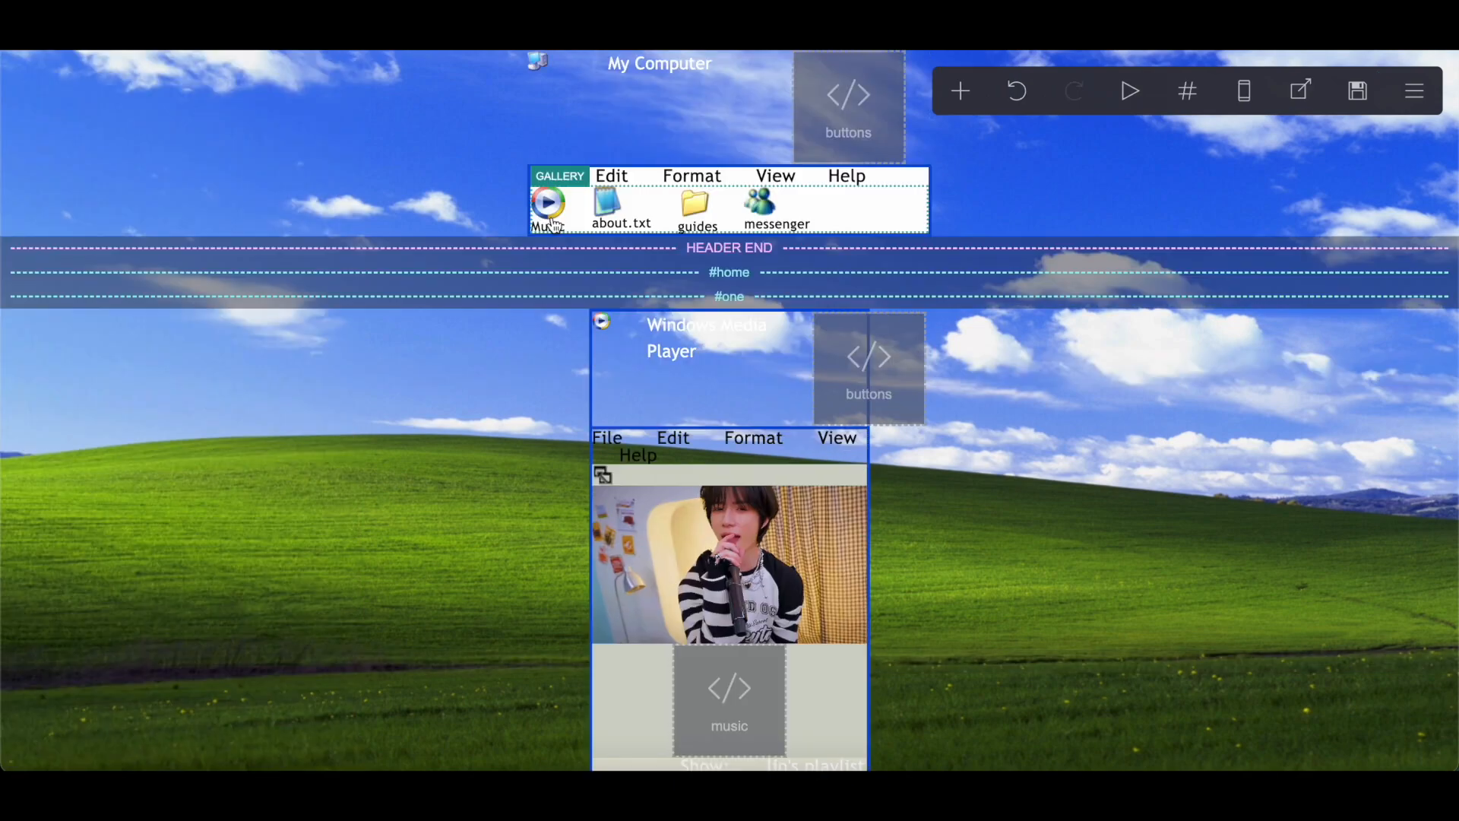
Set the Music icon's link URL to #one in the My Computer gallery
click(756, 202)
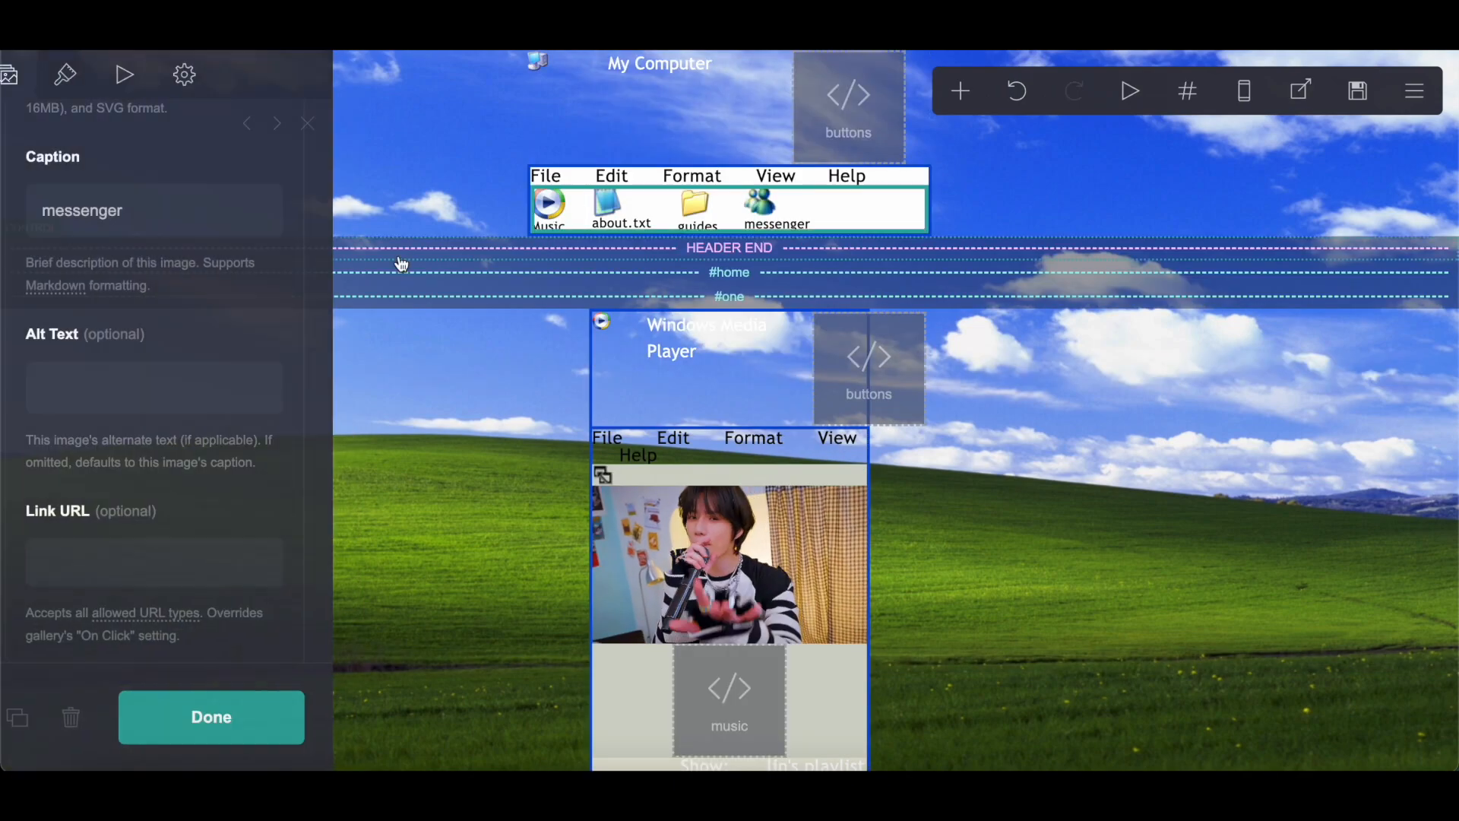
click(202, 74)
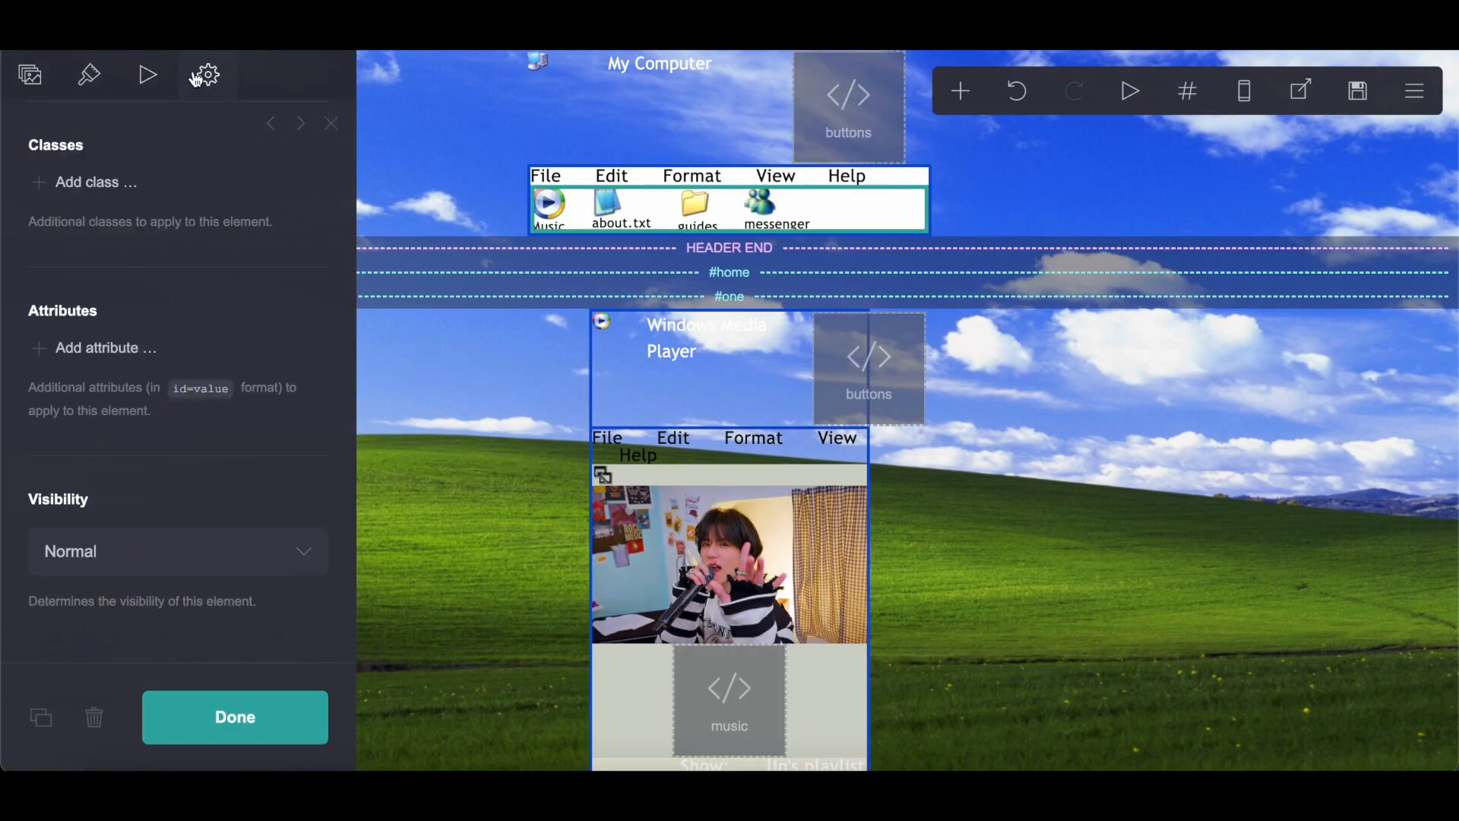
click(29, 75)
click(120, 258)
scroll(148, 524, down, 4)
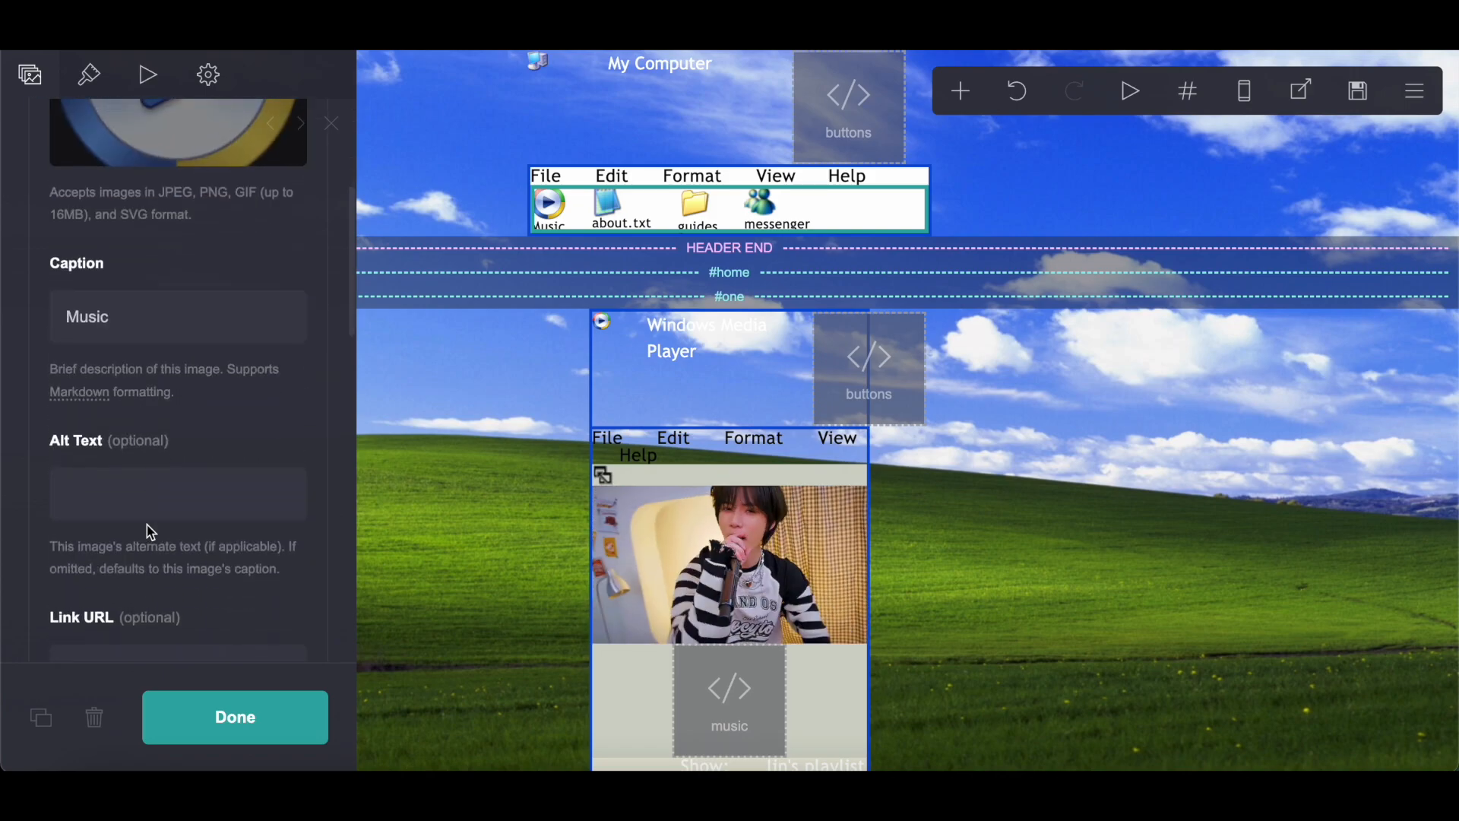
scroll(114, 612, down, 1)
click(114, 589)
text(#one)
scroll(128, 270, up, 6)
click(128, 270)
Set the about.txt icon's link URL to #two in the My Computer gallery
click(126, 299)
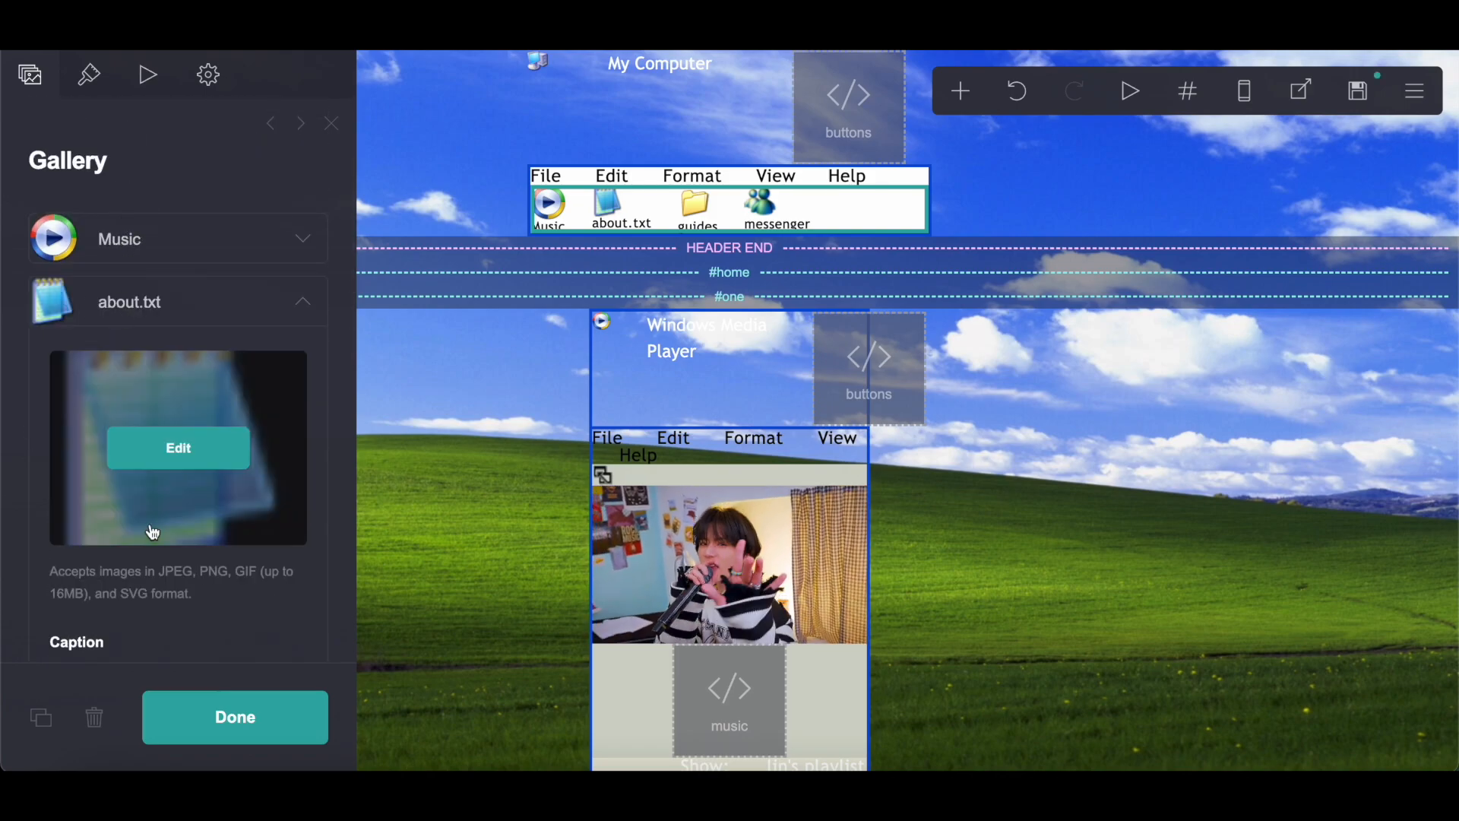
scroll(144, 547, down, 5)
scroll(137, 578, down, 1)
click(124, 551)
text(#two)
scroll(145, 342, up, 6)
click(146, 298)
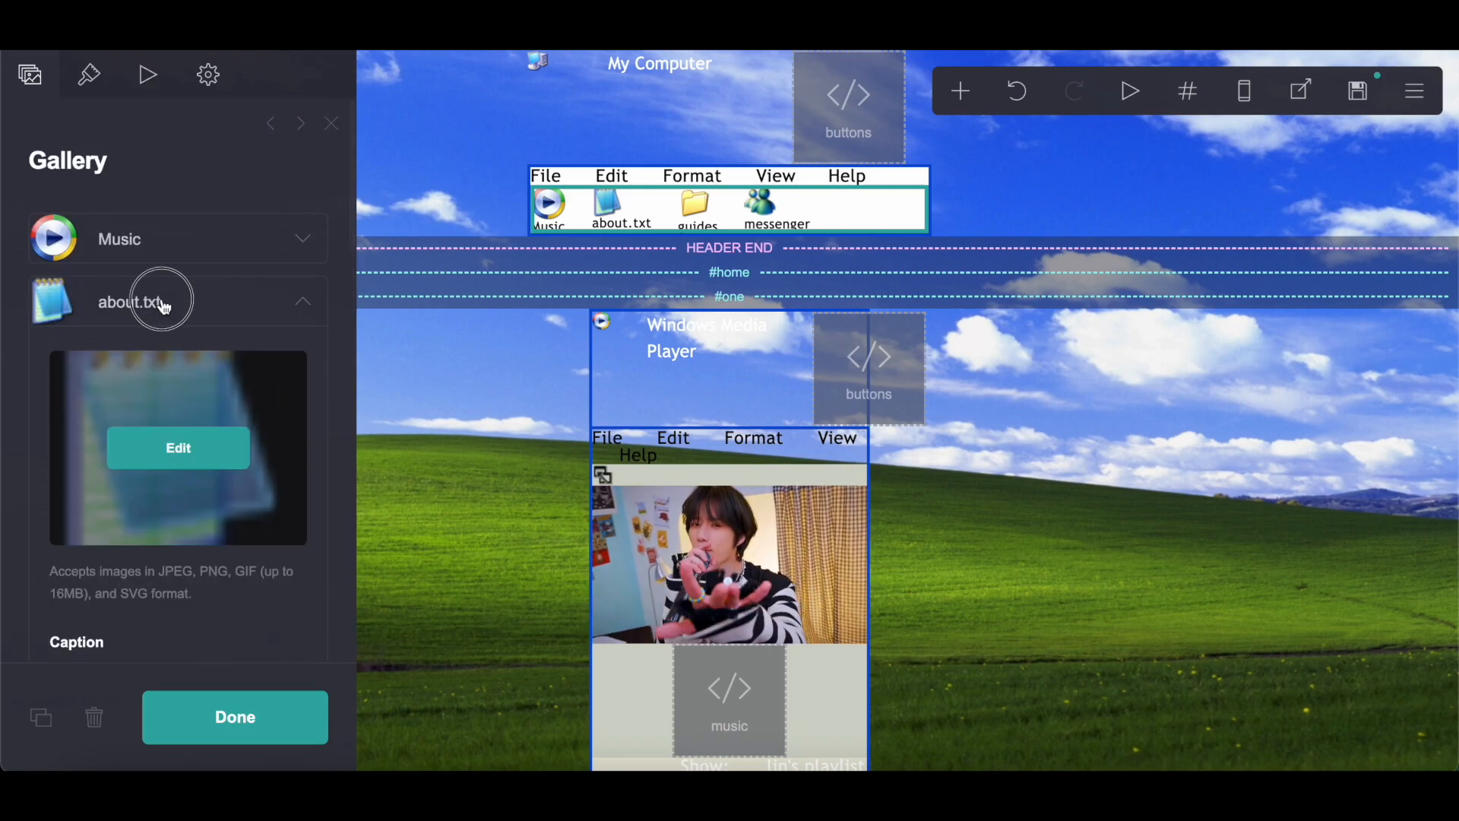
Set the guides icon's link URL to #three in the My Computer gallery
click(148, 346)
scroll(157, 370, down, 3)
scroll(155, 369, down, 3)
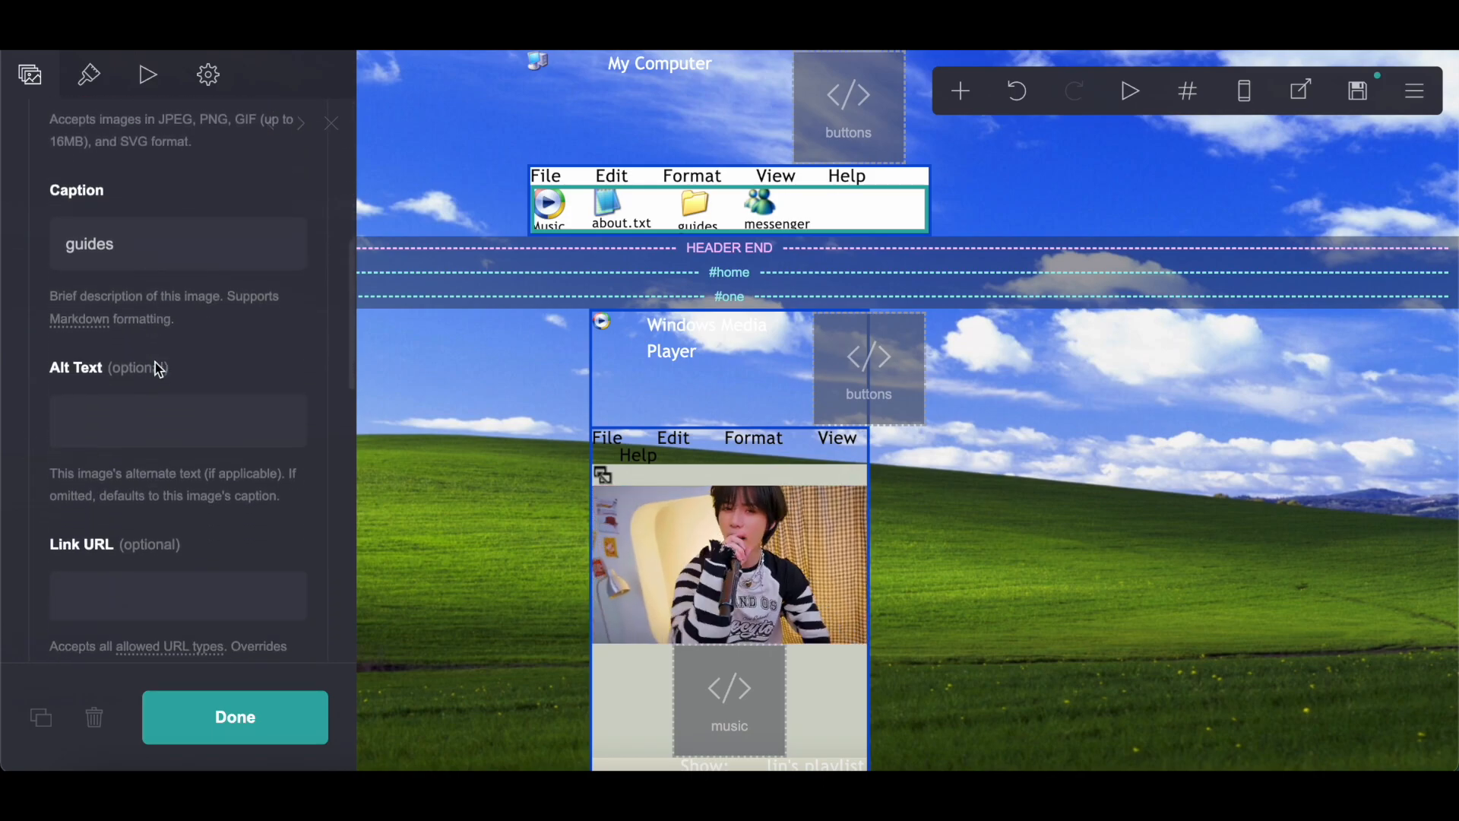
click(140, 593)
text(#tr)
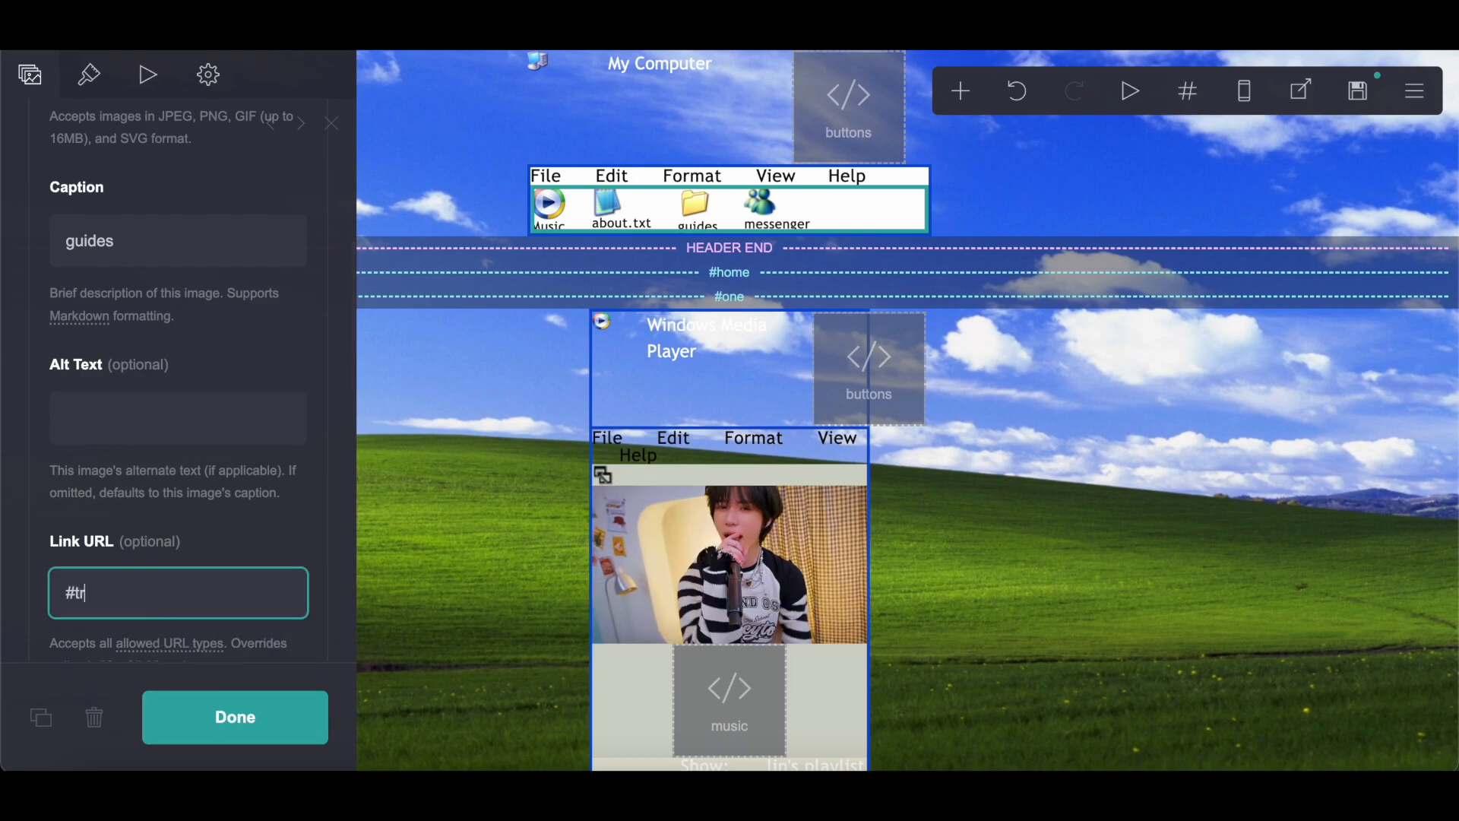
text(hree)
Set the messenger icon's link URL to #four in the My Computer gallery
scroll(140, 532, up, 5)
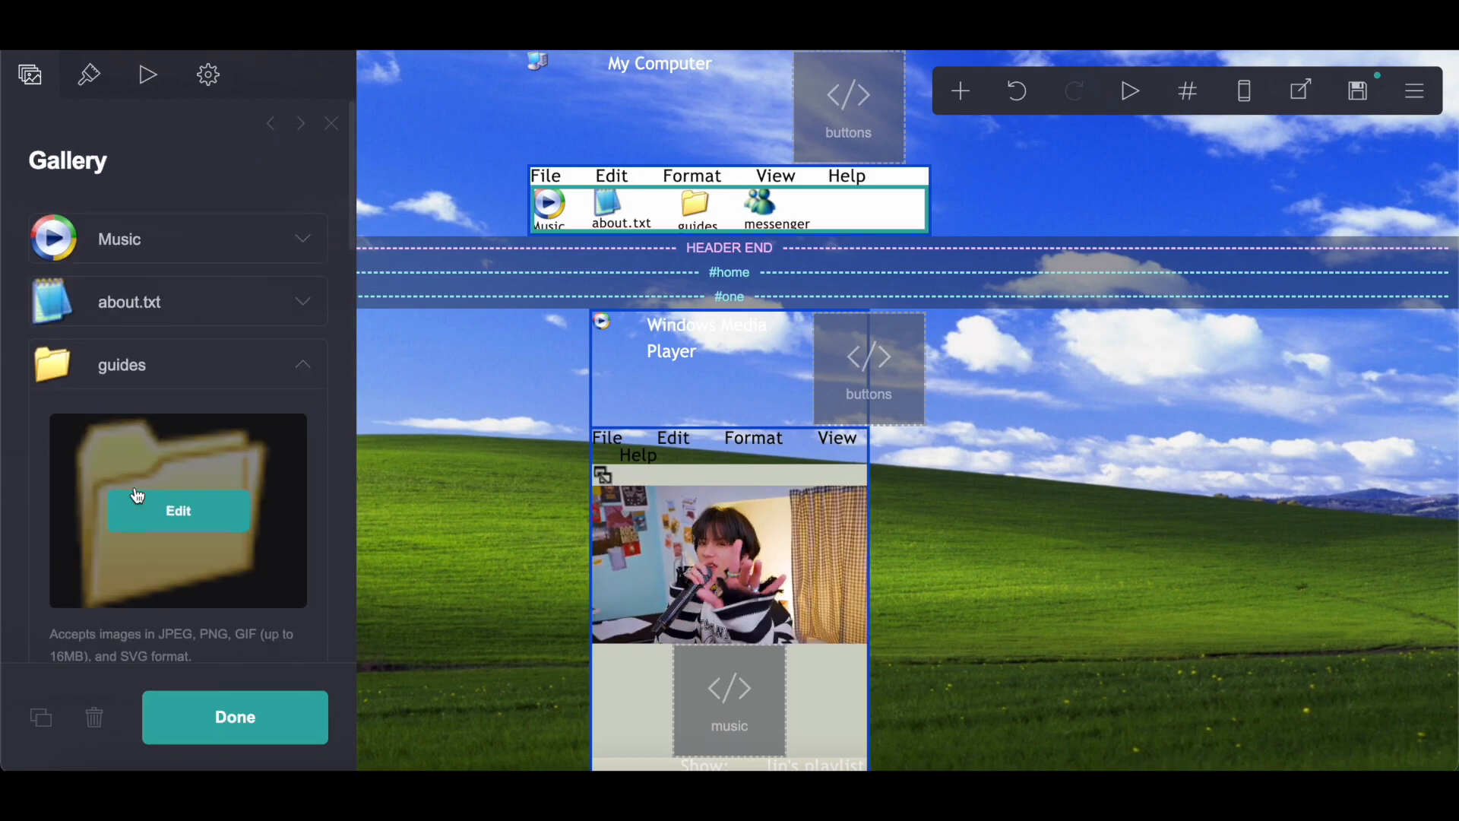
click(140, 368)
click(140, 449)
scroll(137, 532, down, 3)
click(122, 624)
text(#four)
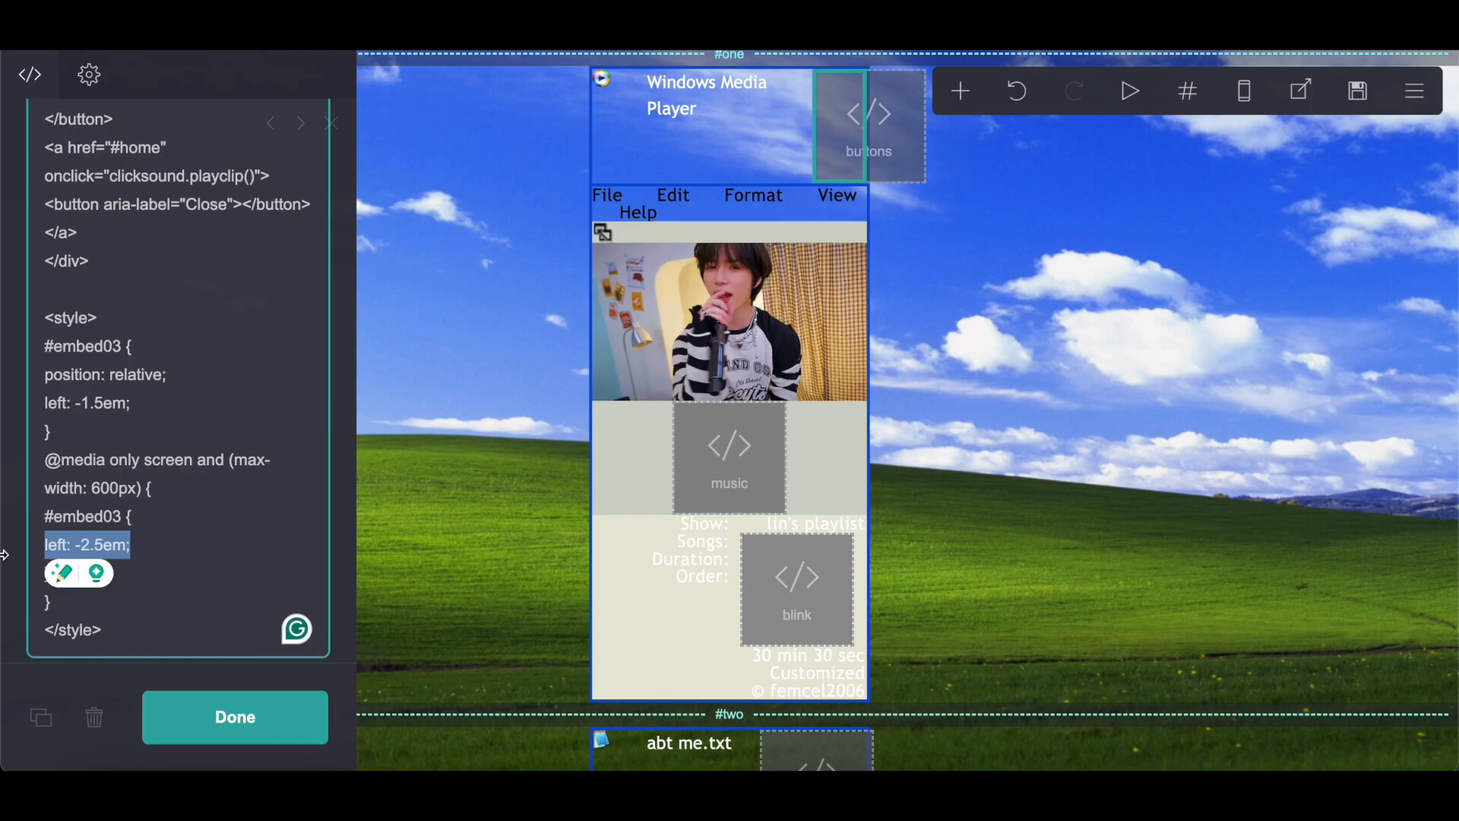
Copy the #embed03 style block with left offsets -1.5em and -2.5em from the Windows Media Player buttons embed
scroll(648, 305, up, 3)
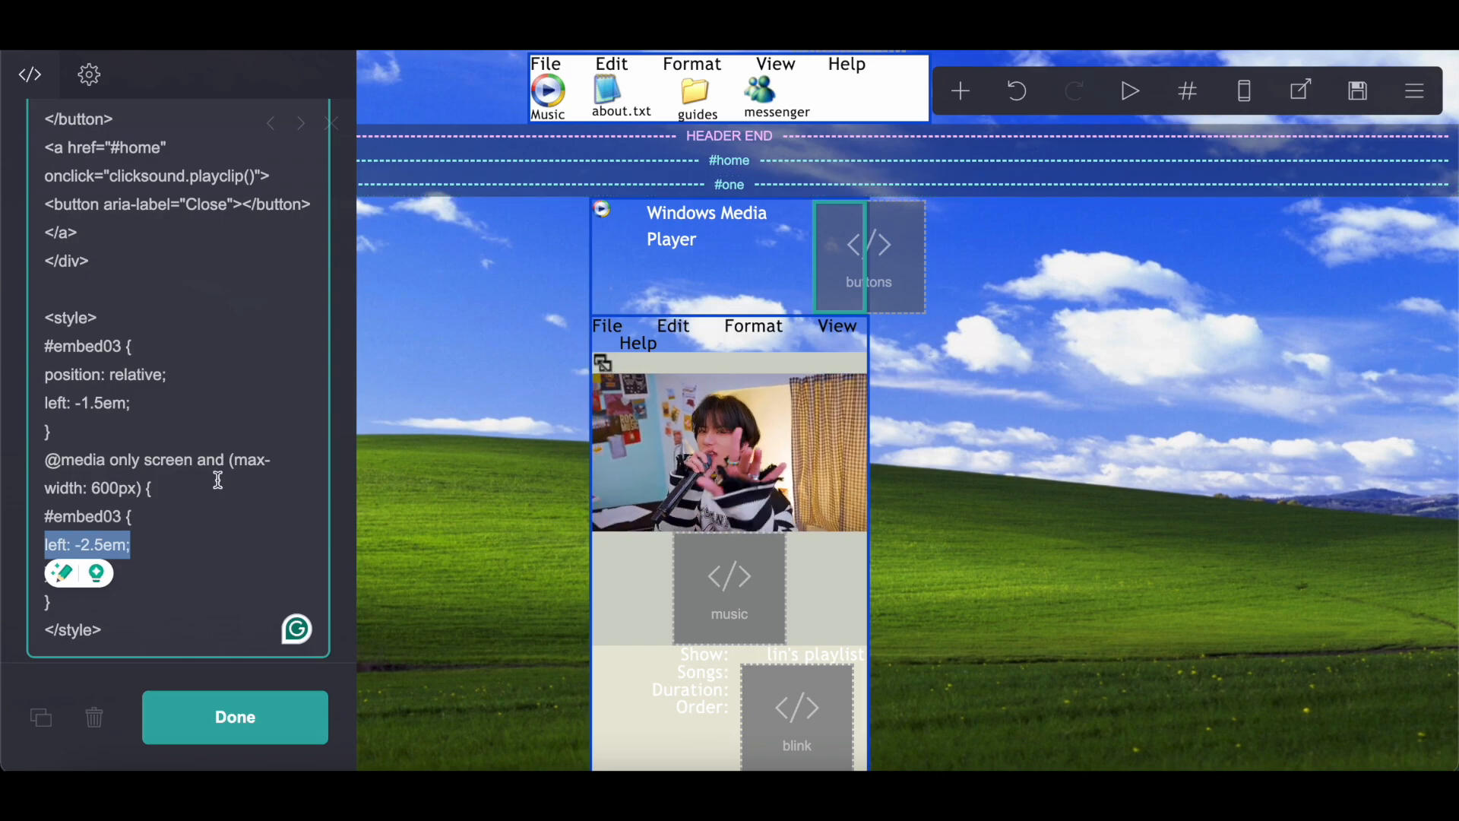
click(133, 418)
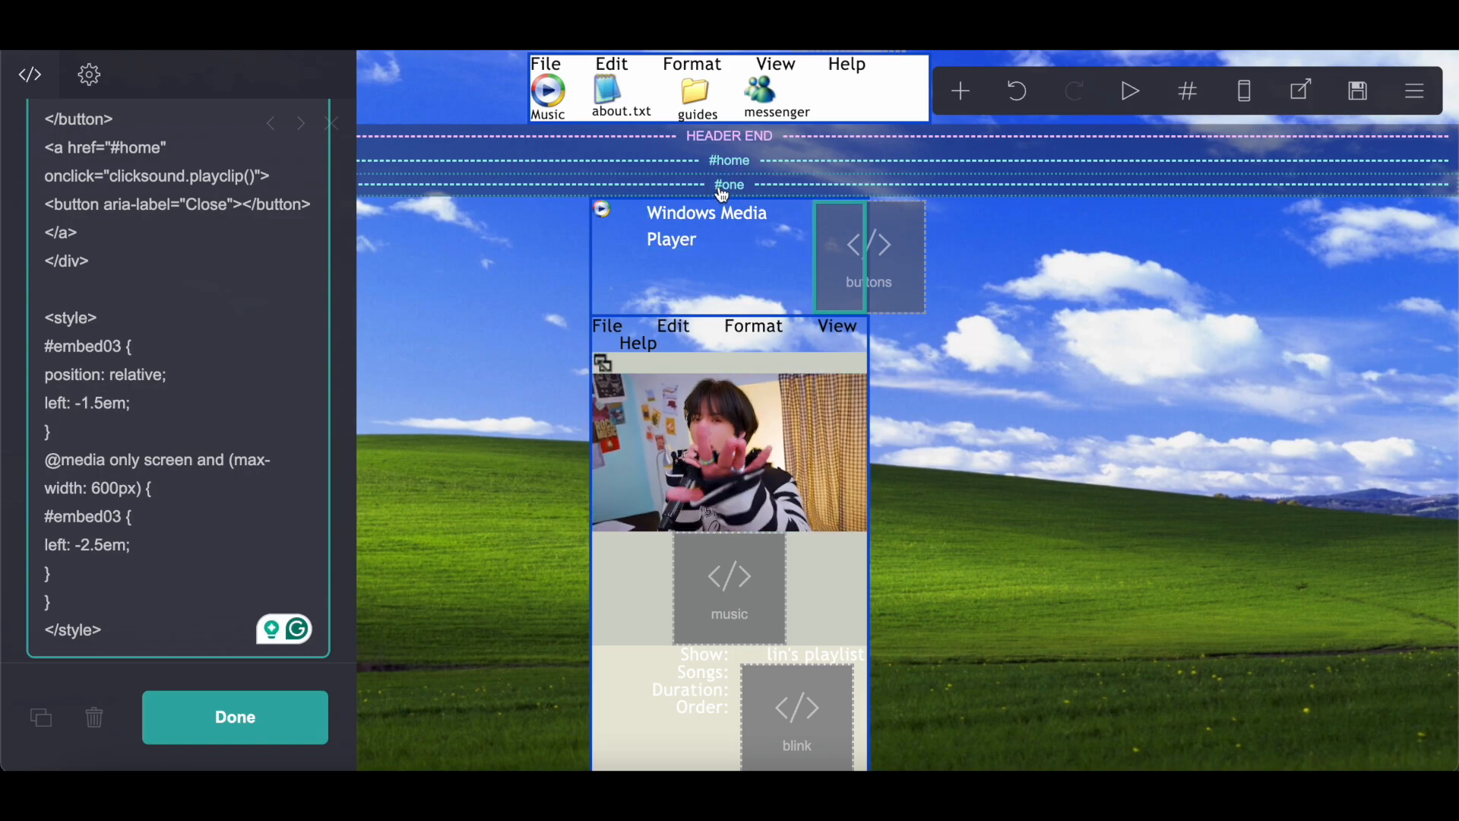
scroll(722, 270, up, 2)
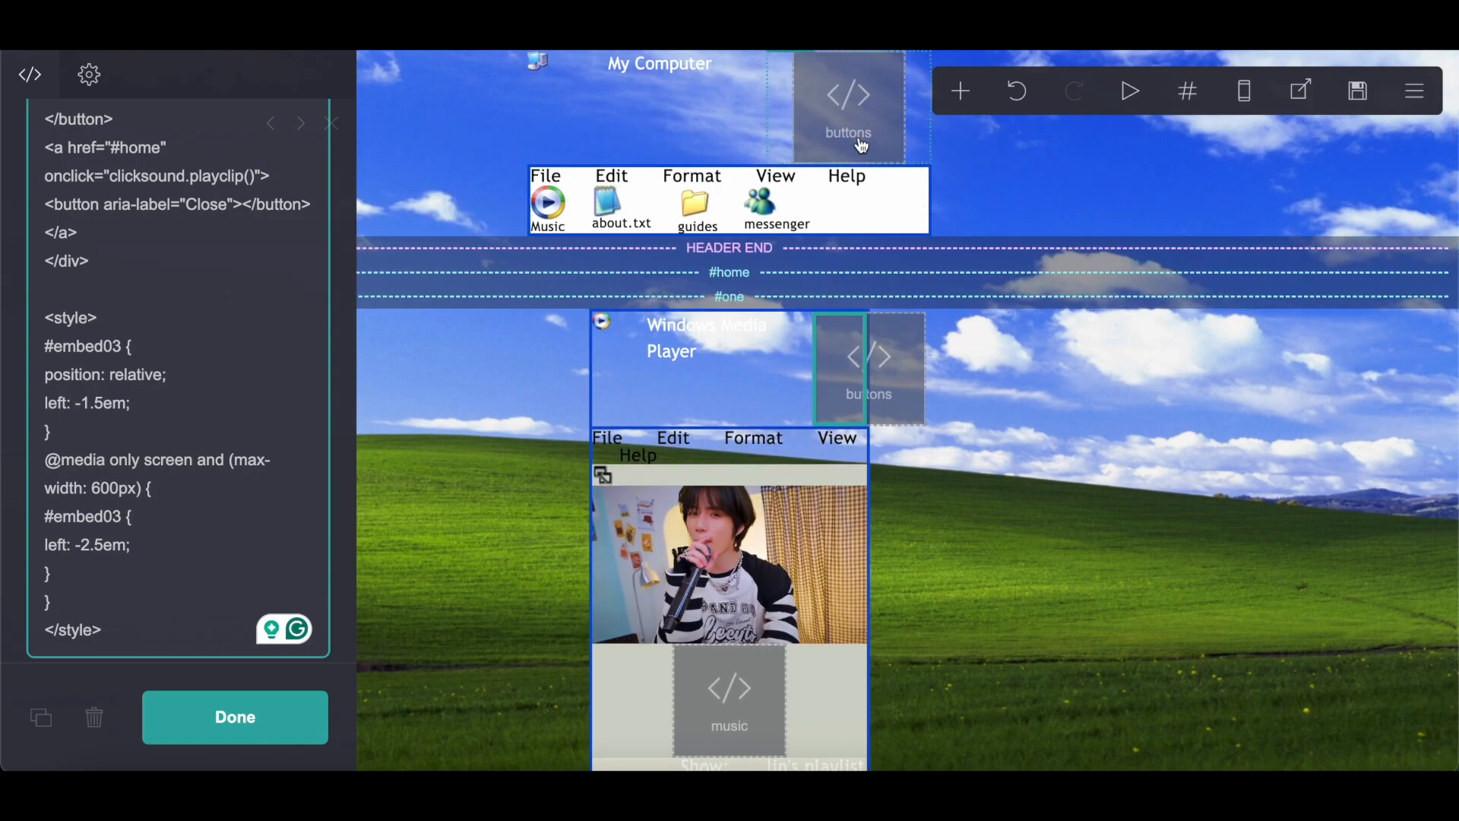
drag(44, 328, 125, 628)
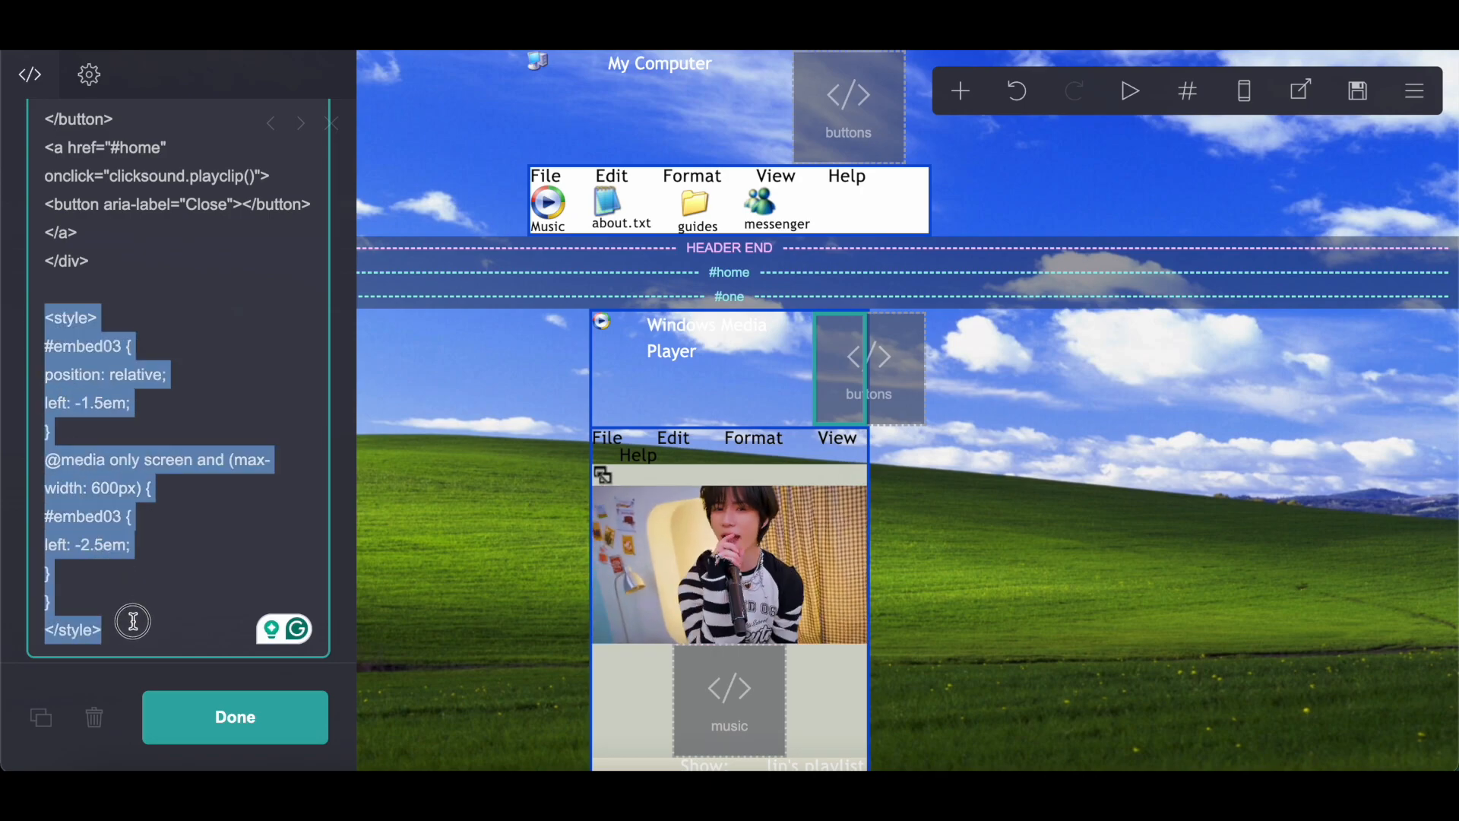
right_click(124, 629)
click(214, 440)
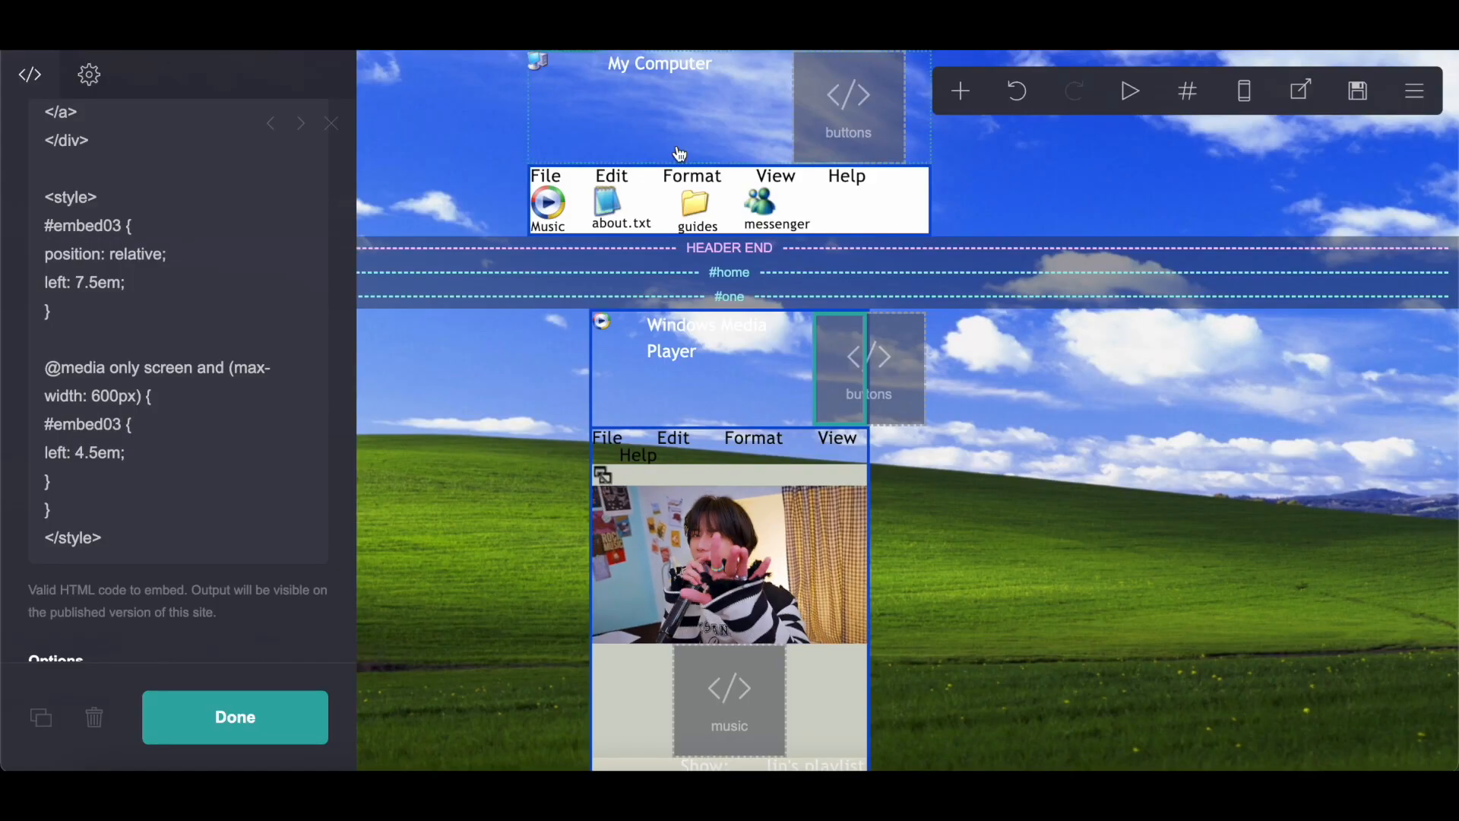
Select the whole #embed03 style block with left offsets 7.5em and 4.5em in the buttons embed code
drag(44, 197, 136, 532)
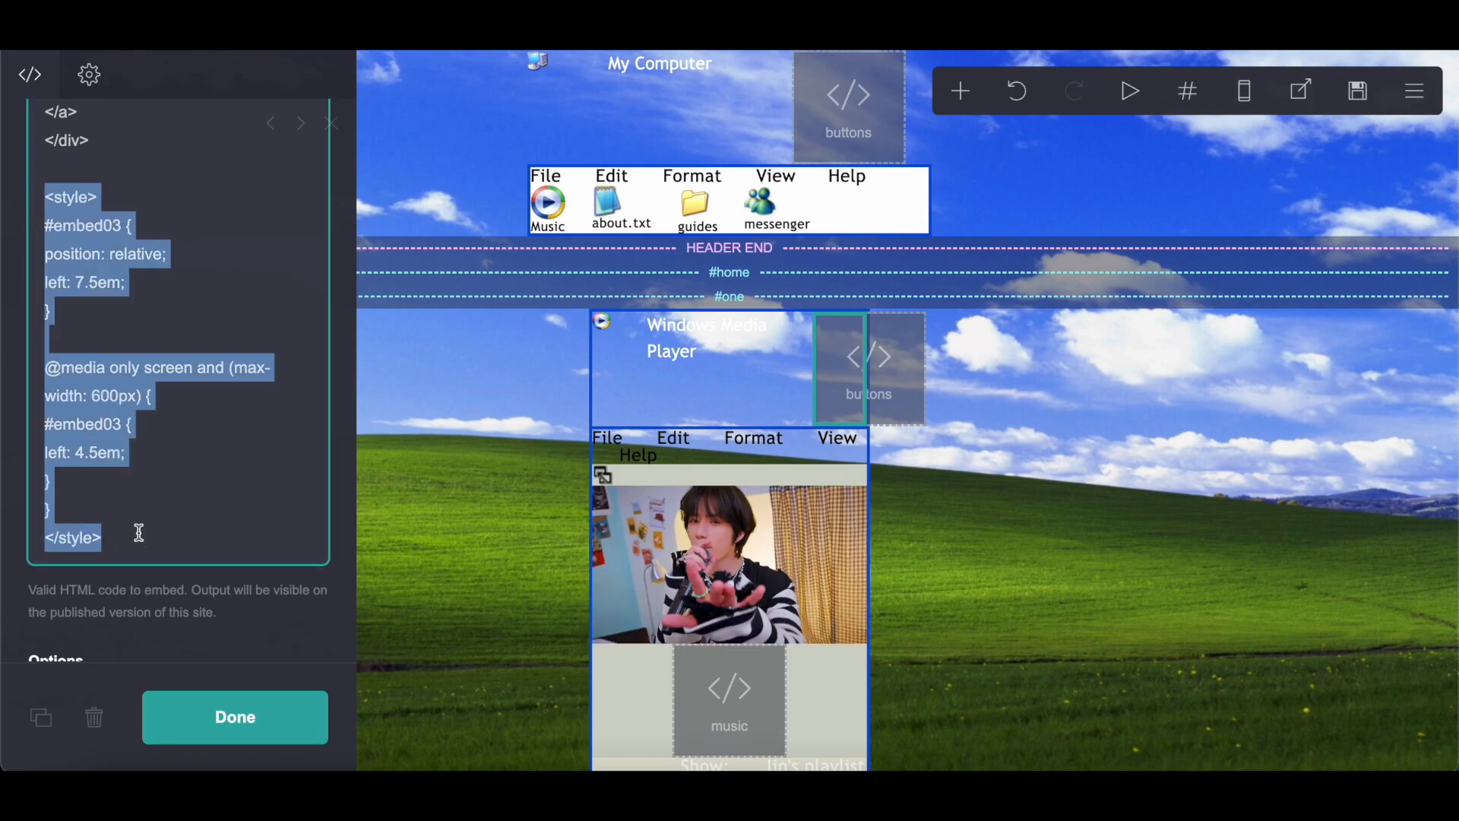
right_click(137, 532)
click(201, 465)
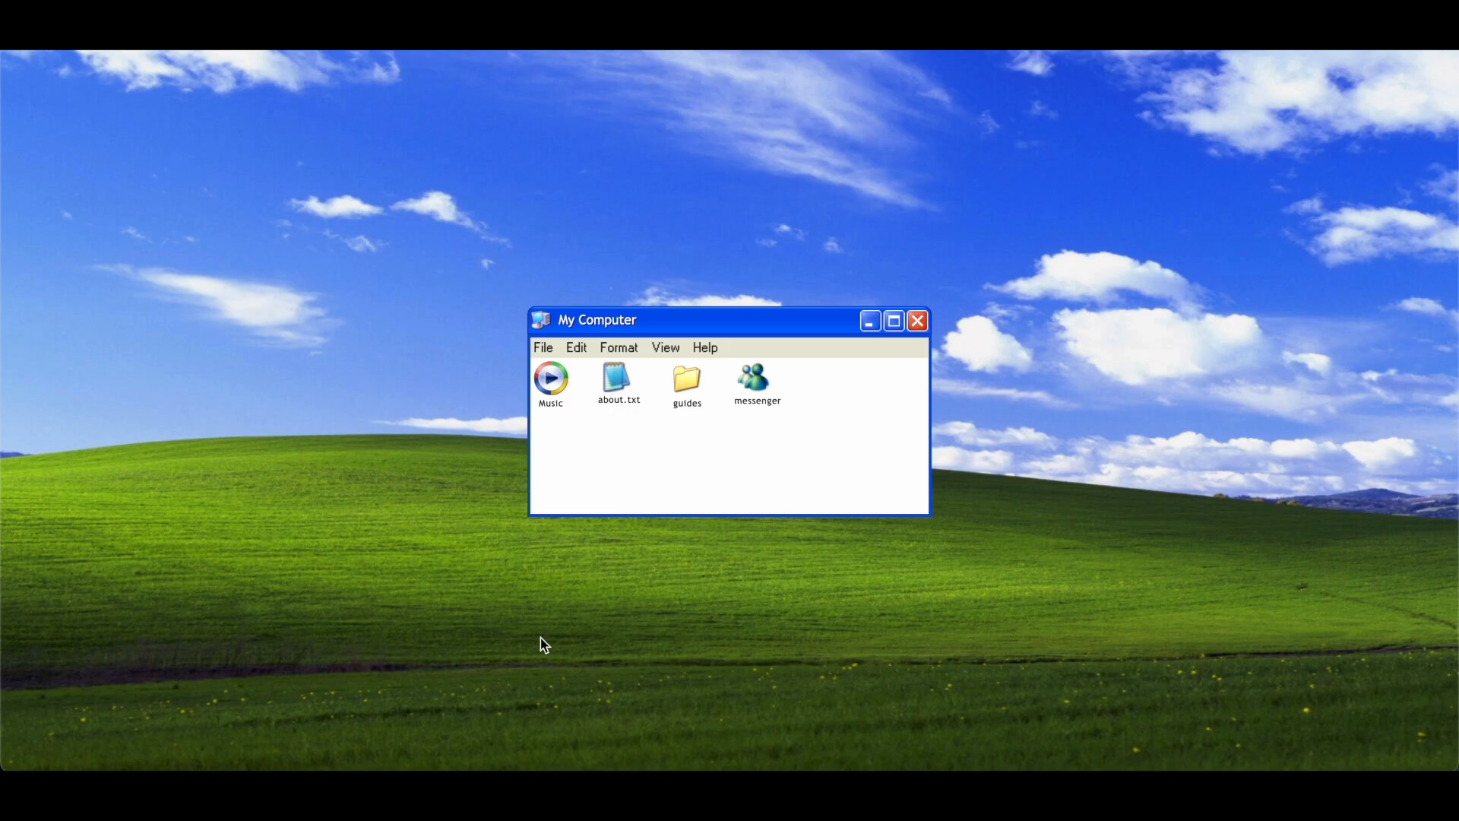
Test the Music and about.txt icons on the published site, closing the media player and browsing the abt me.txt window
double_click(557, 390)
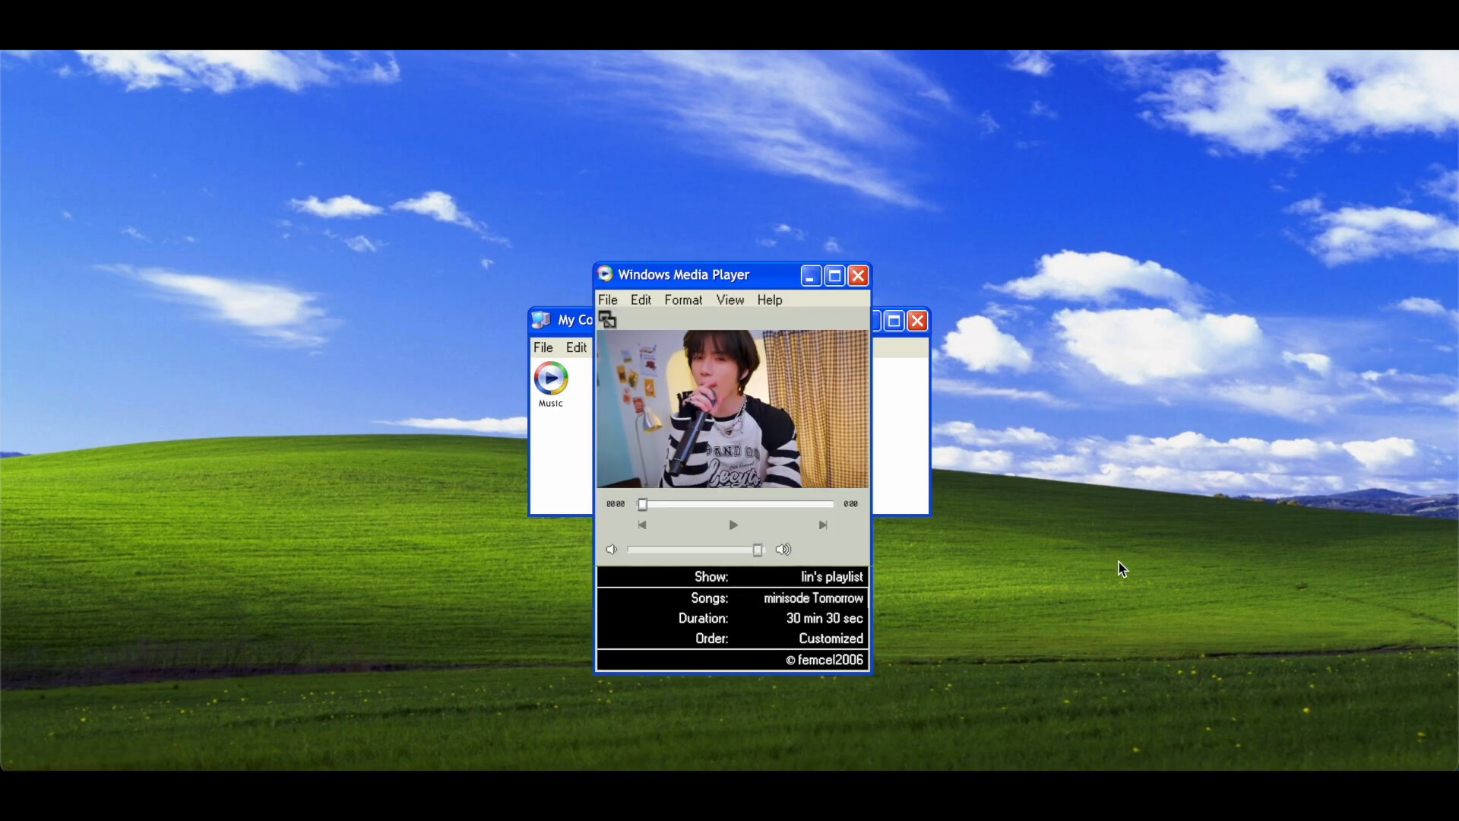
click(859, 278)
double_click(622, 382)
scroll(703, 445, up, 2)
scroll(703, 444, up, 3)
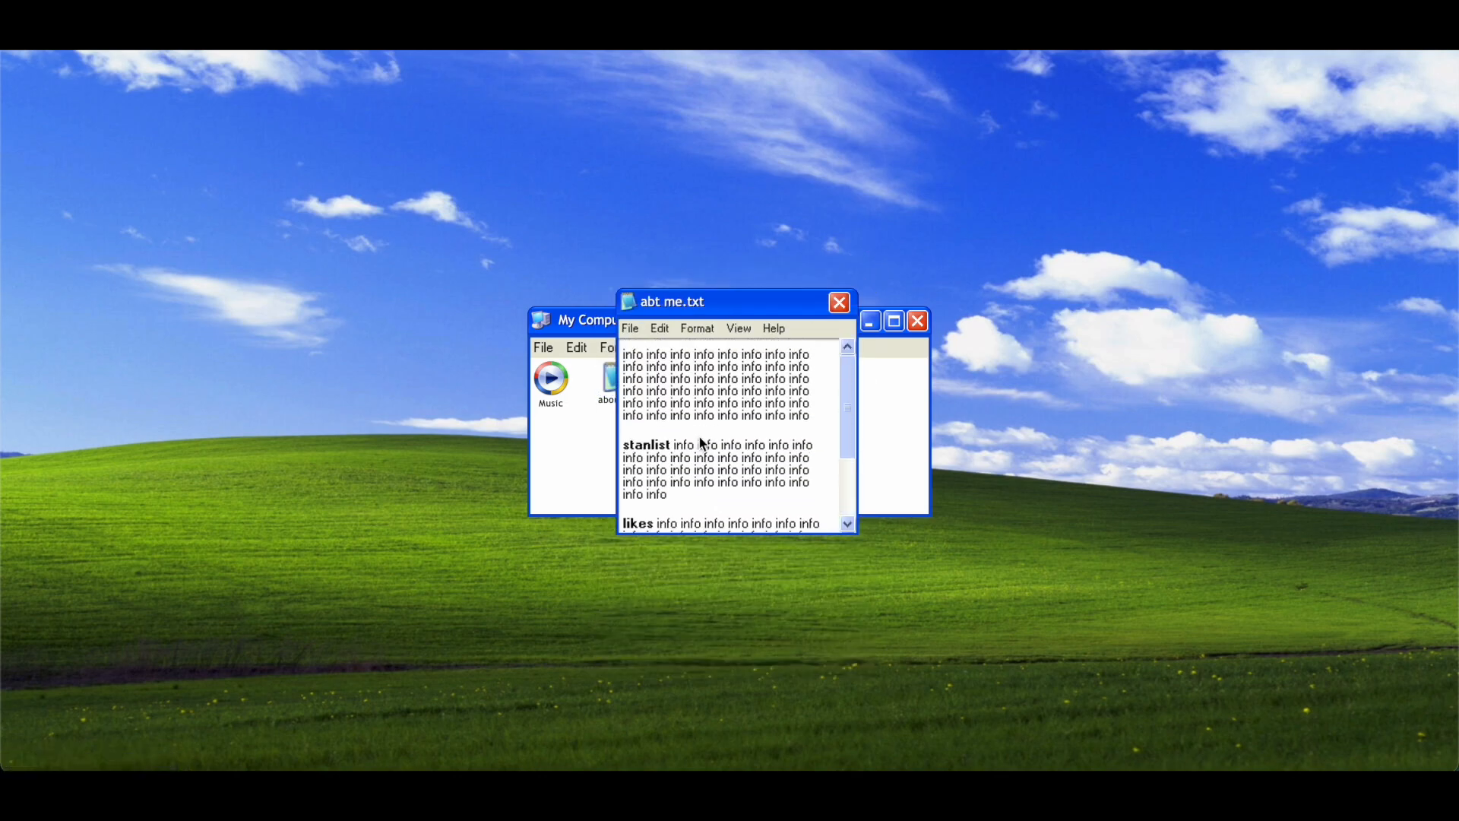
Close the abt me.txt window and test the guides and messenger icons, browsing and closing the guides window before opening MSN Messenger
click(839, 304)
double_click(686, 383)
scroll(730, 434, down, 3)
scroll(729, 434, up, 3)
click(841, 304)
double_click(745, 391)
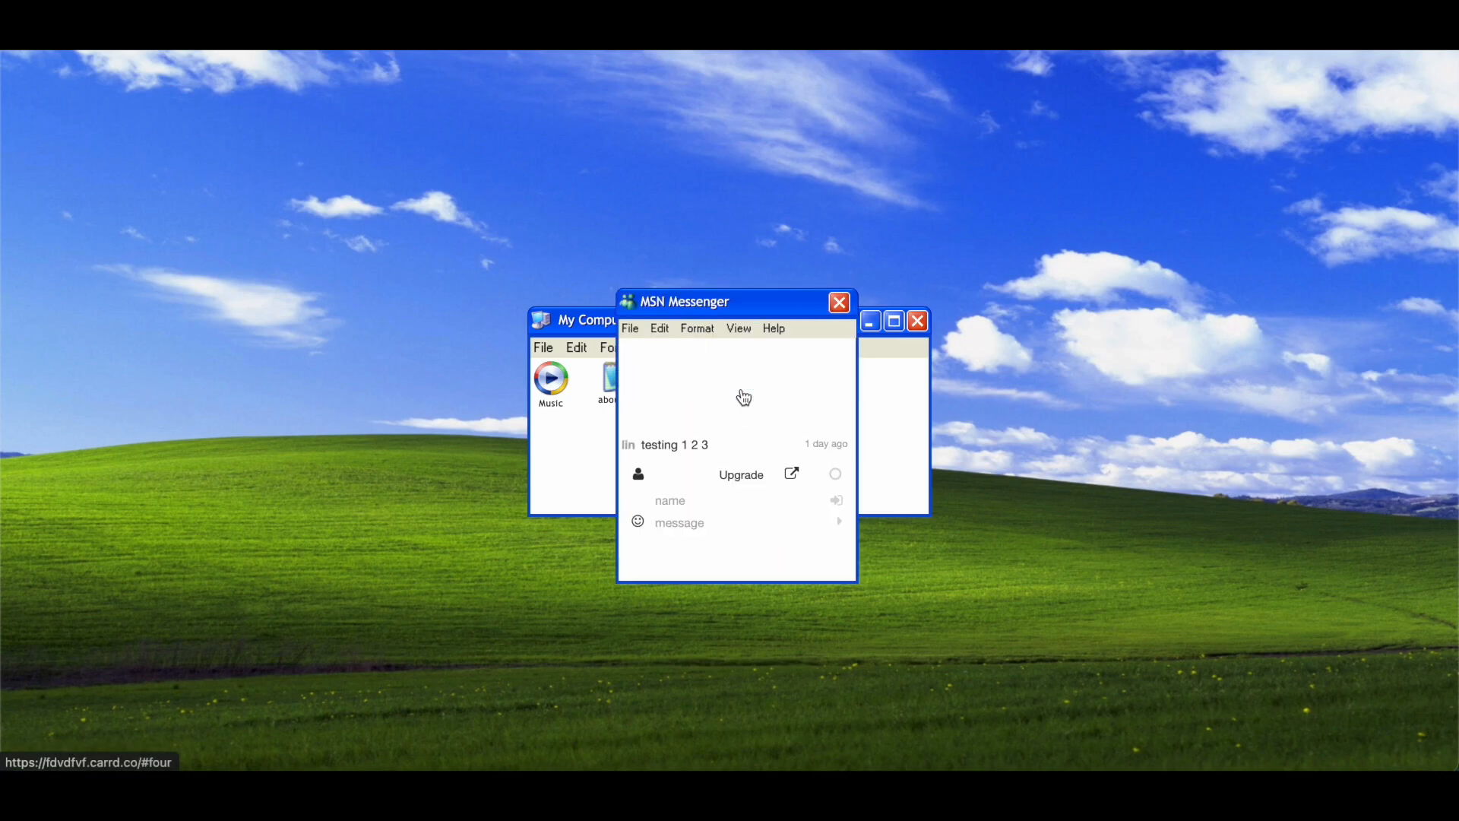